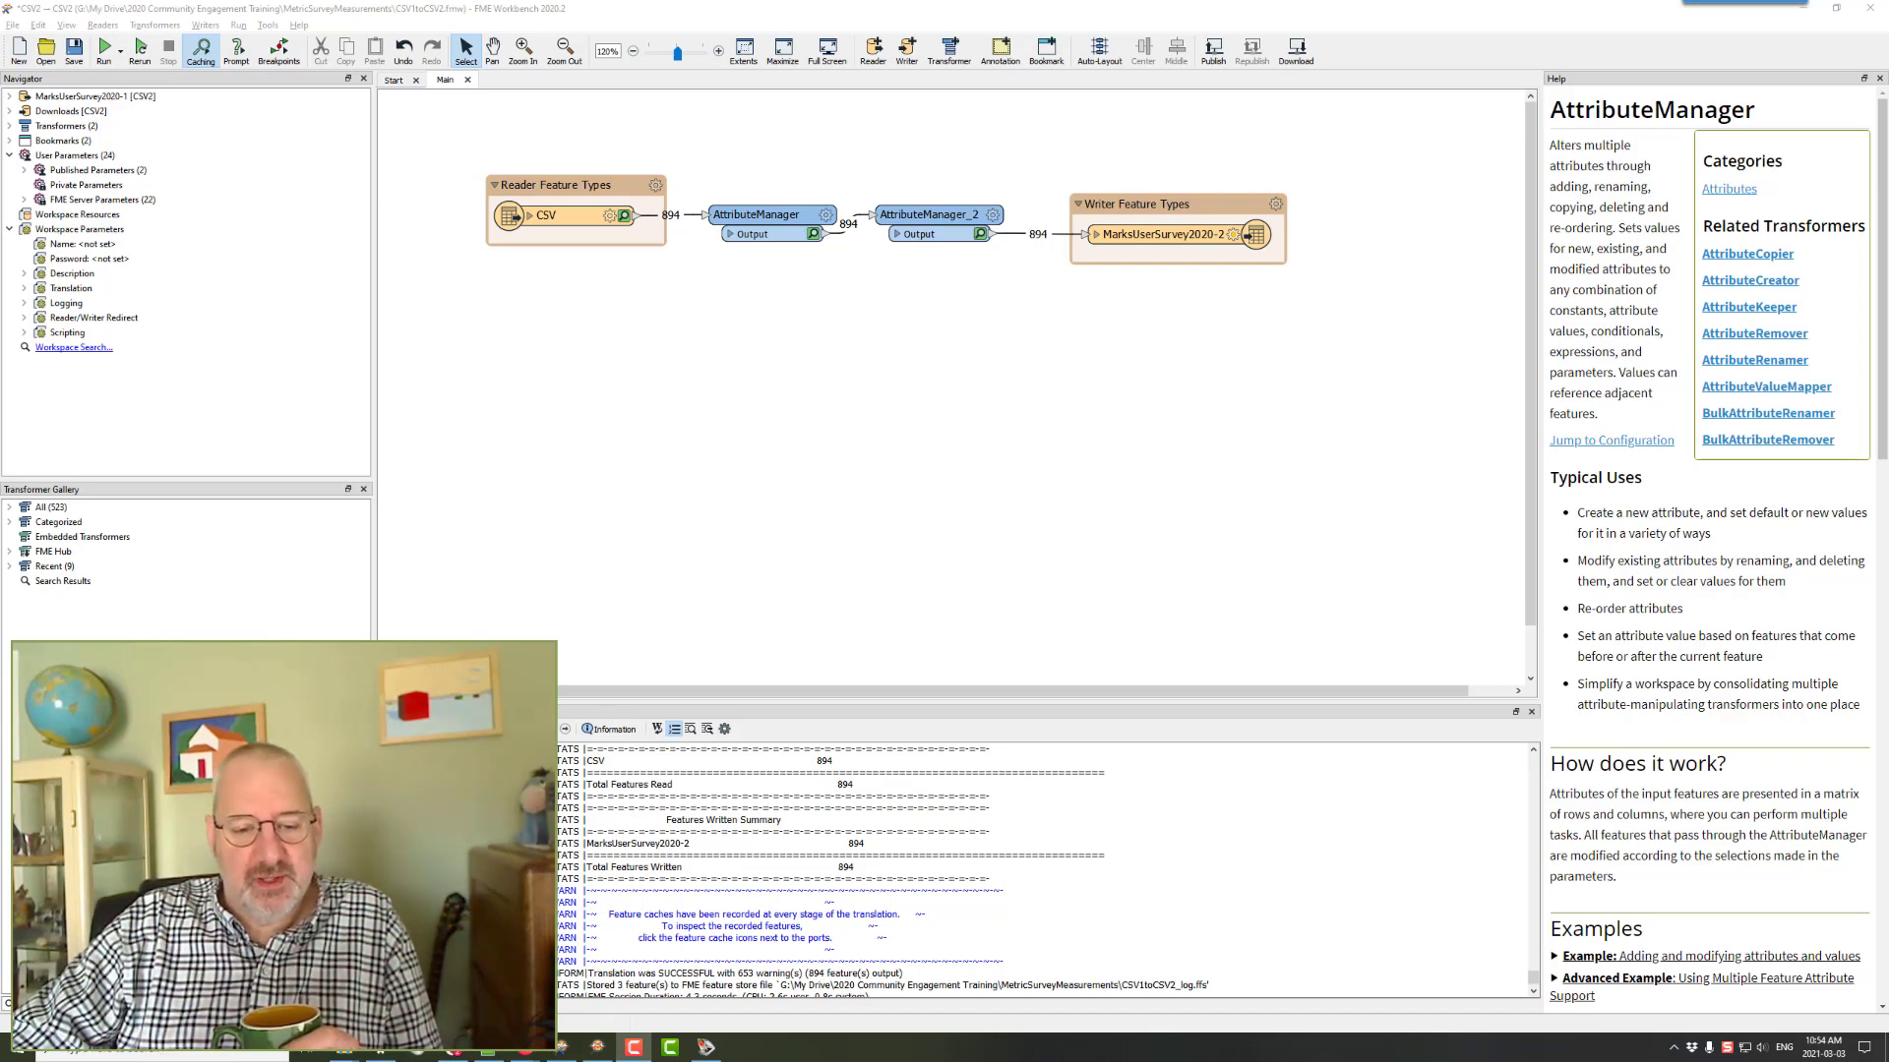
- Switch to the user survey spreadsheet and examine the authentication columns for SAML, Azure Active Directory, OAuth and no authentication
mouse_move(526, 1051)
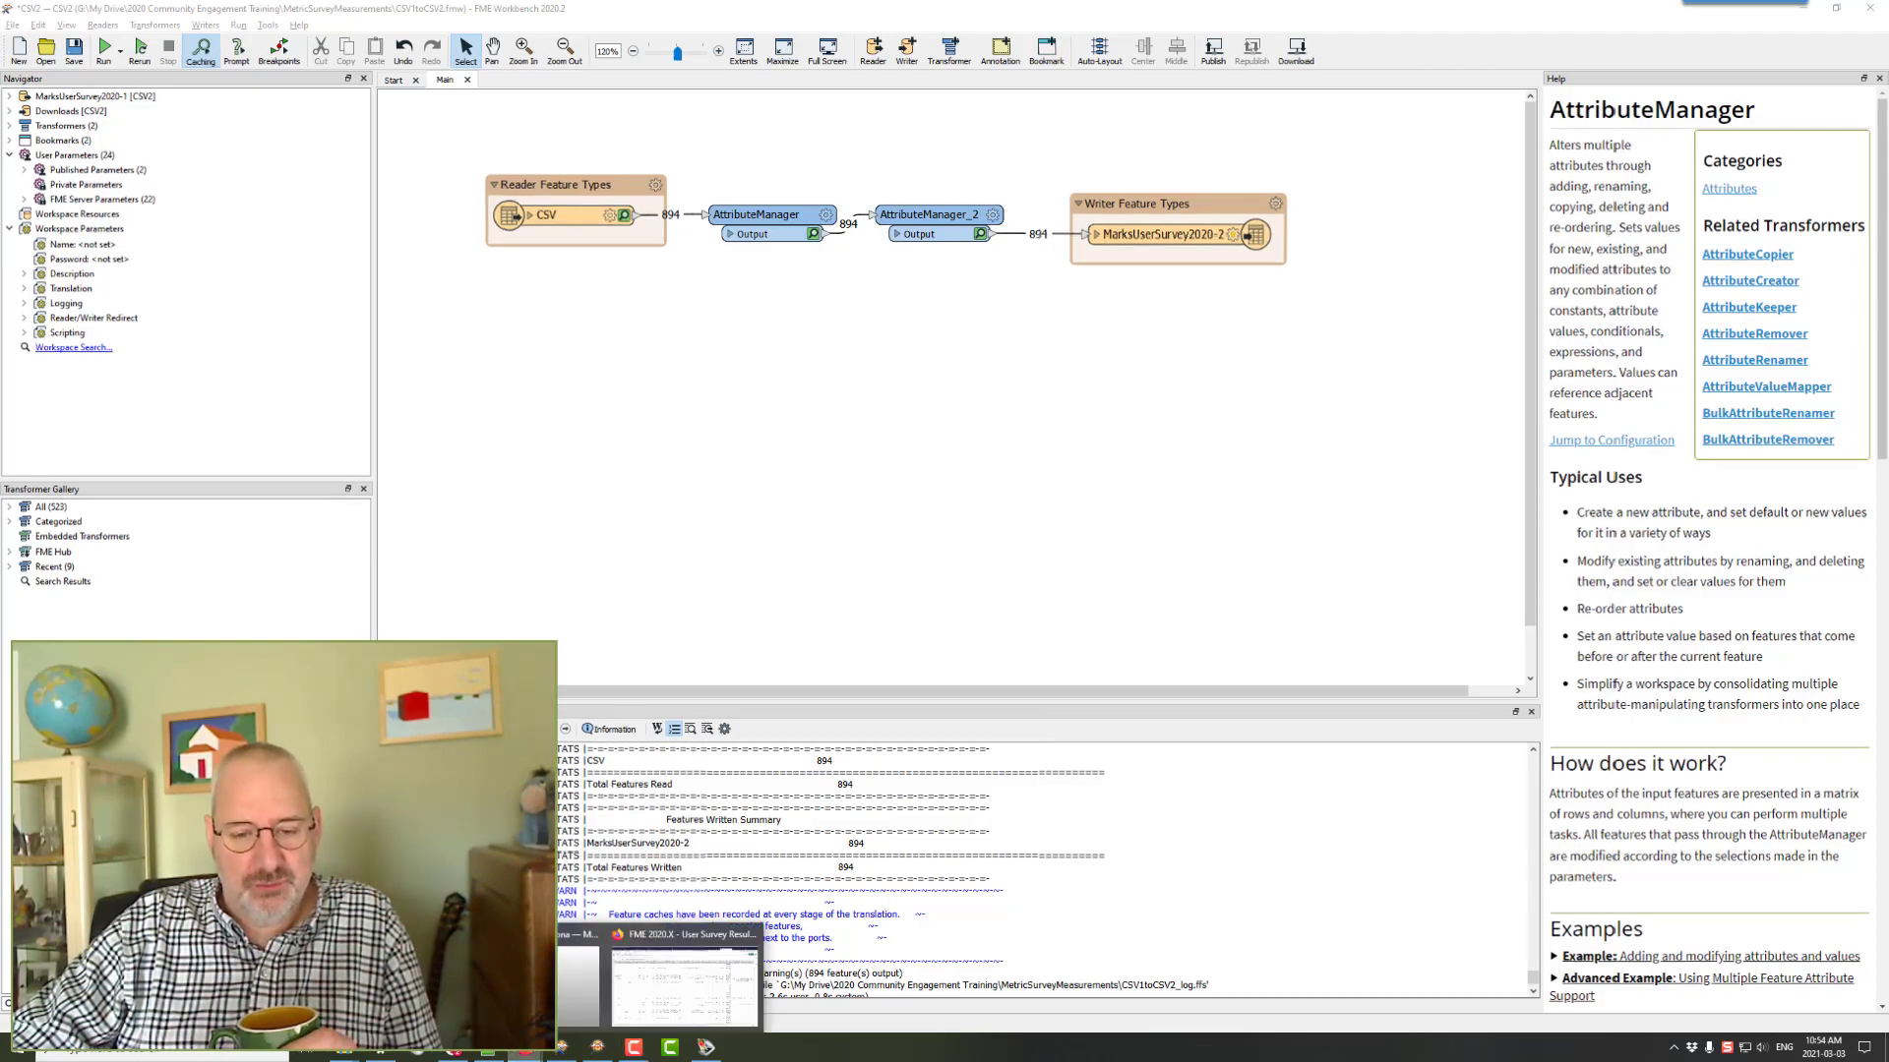
left_click(686, 988)
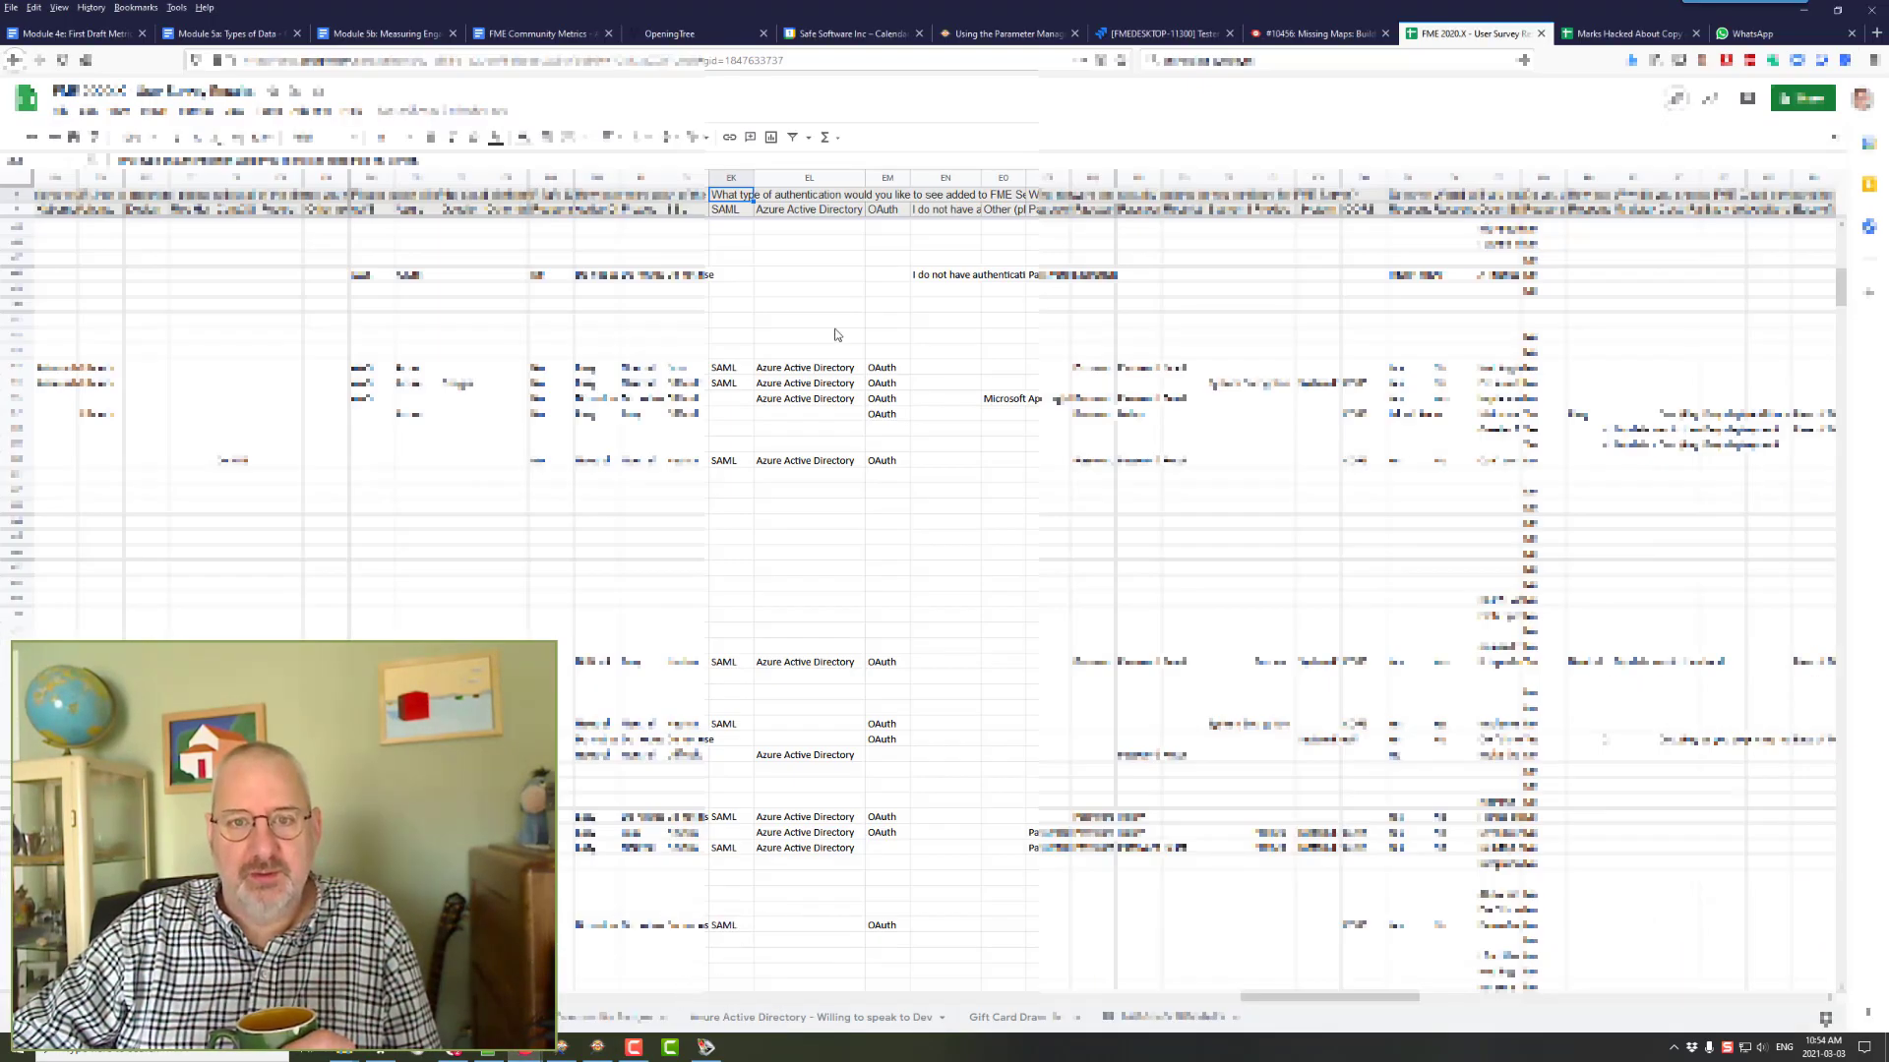
left_click(762, 210)
left_click(888, 212)
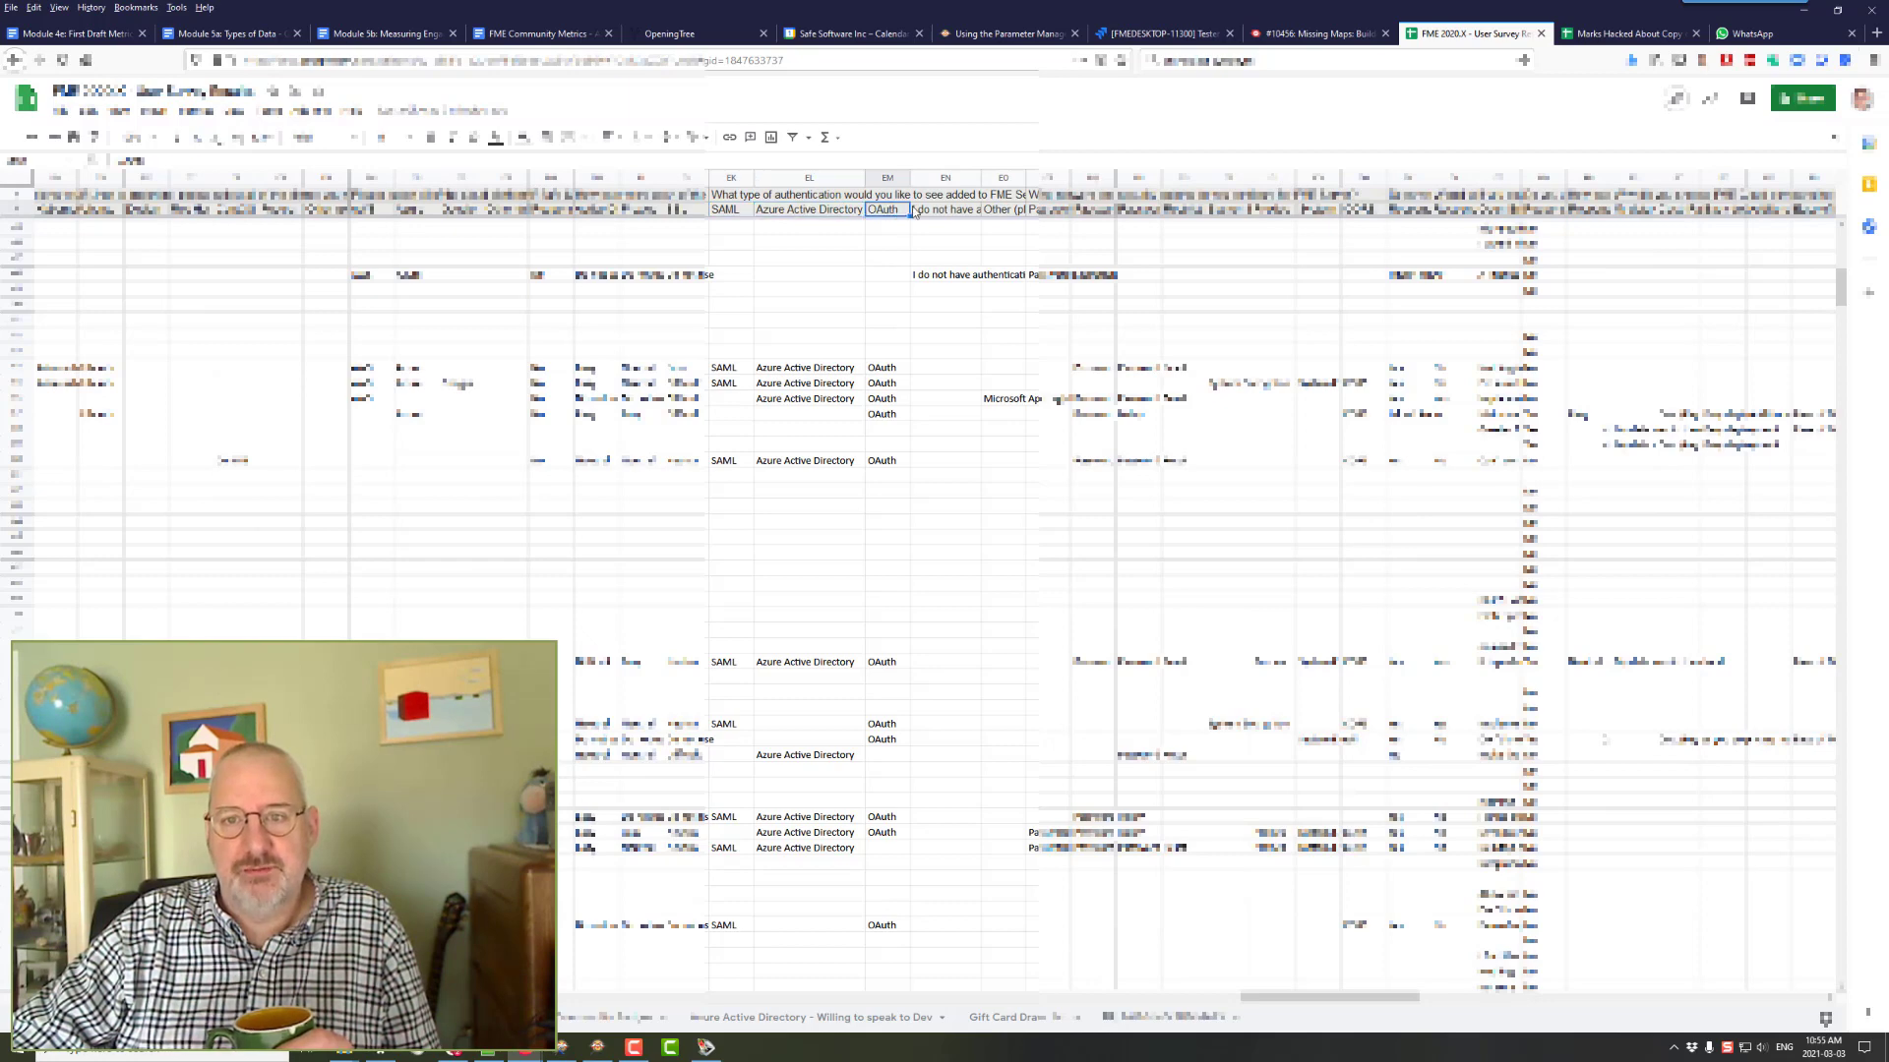
left_click(935, 211)
left_click(726, 370)
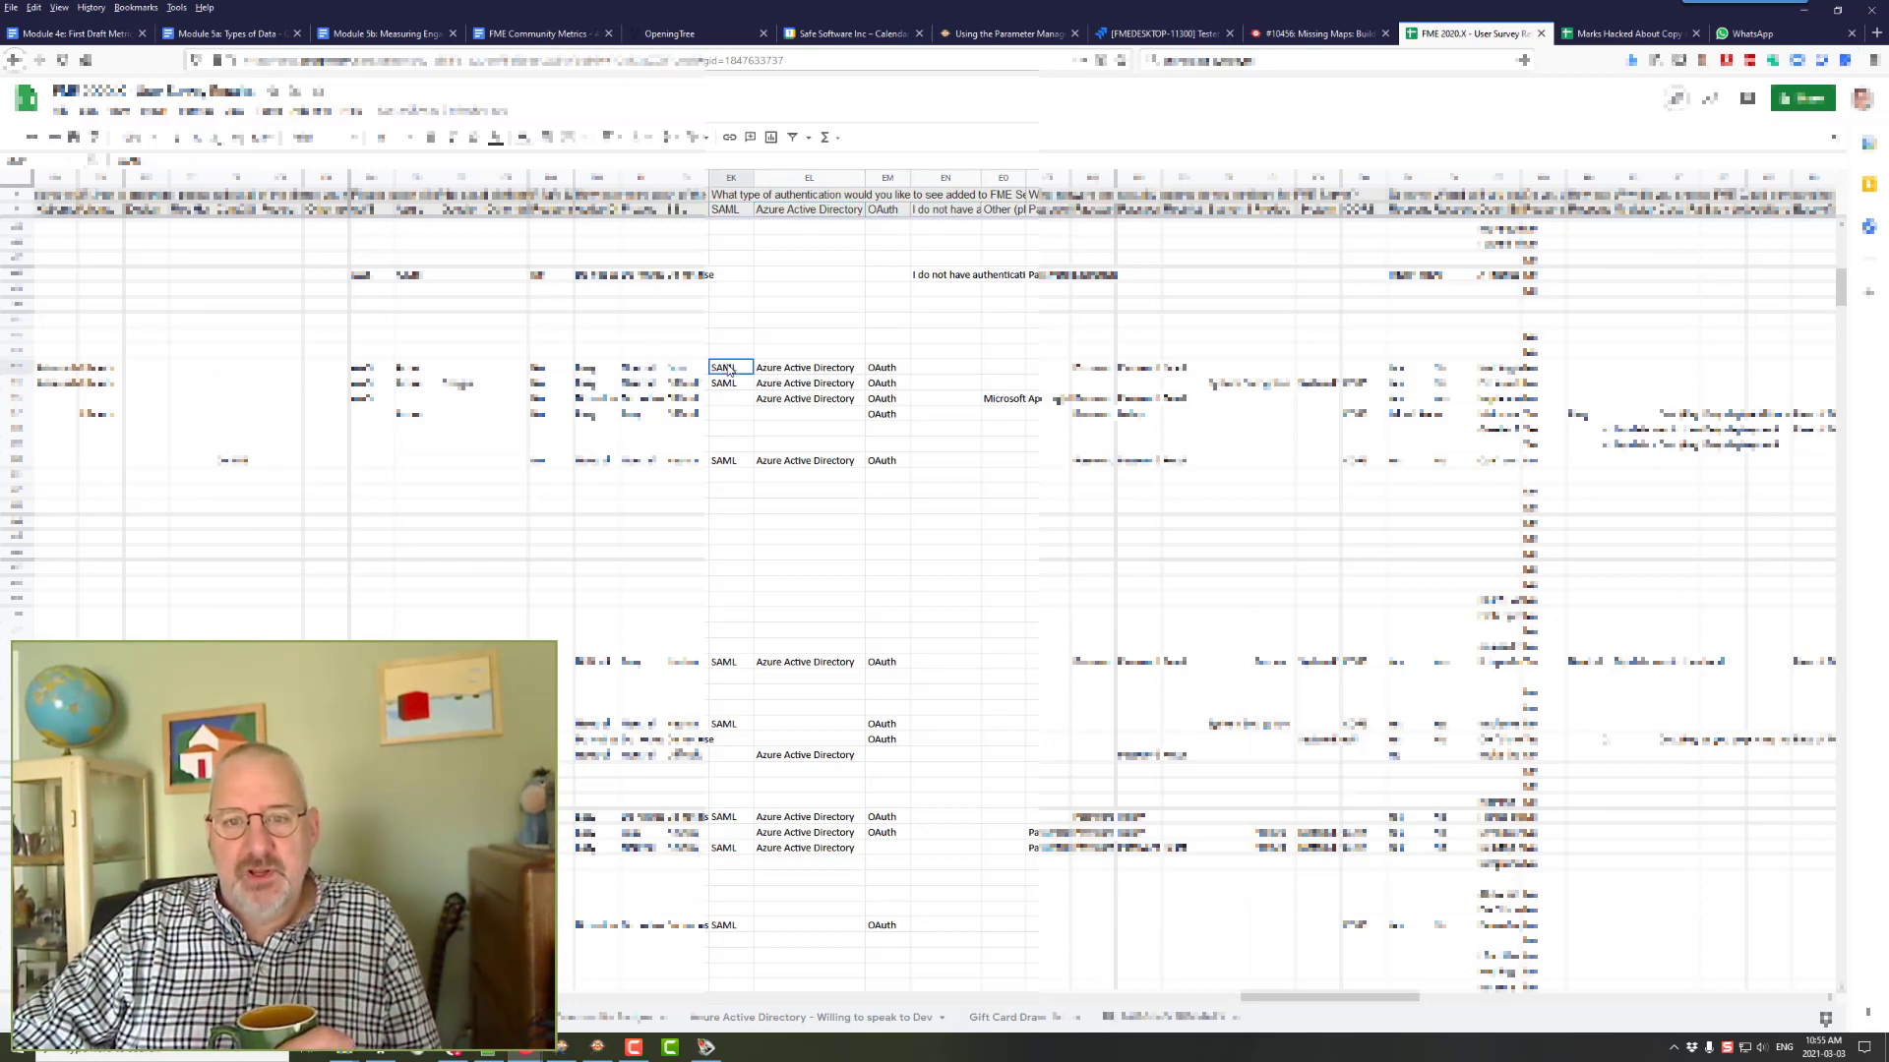
left_click(807, 372)
left_click(884, 372)
left_click(918, 372)
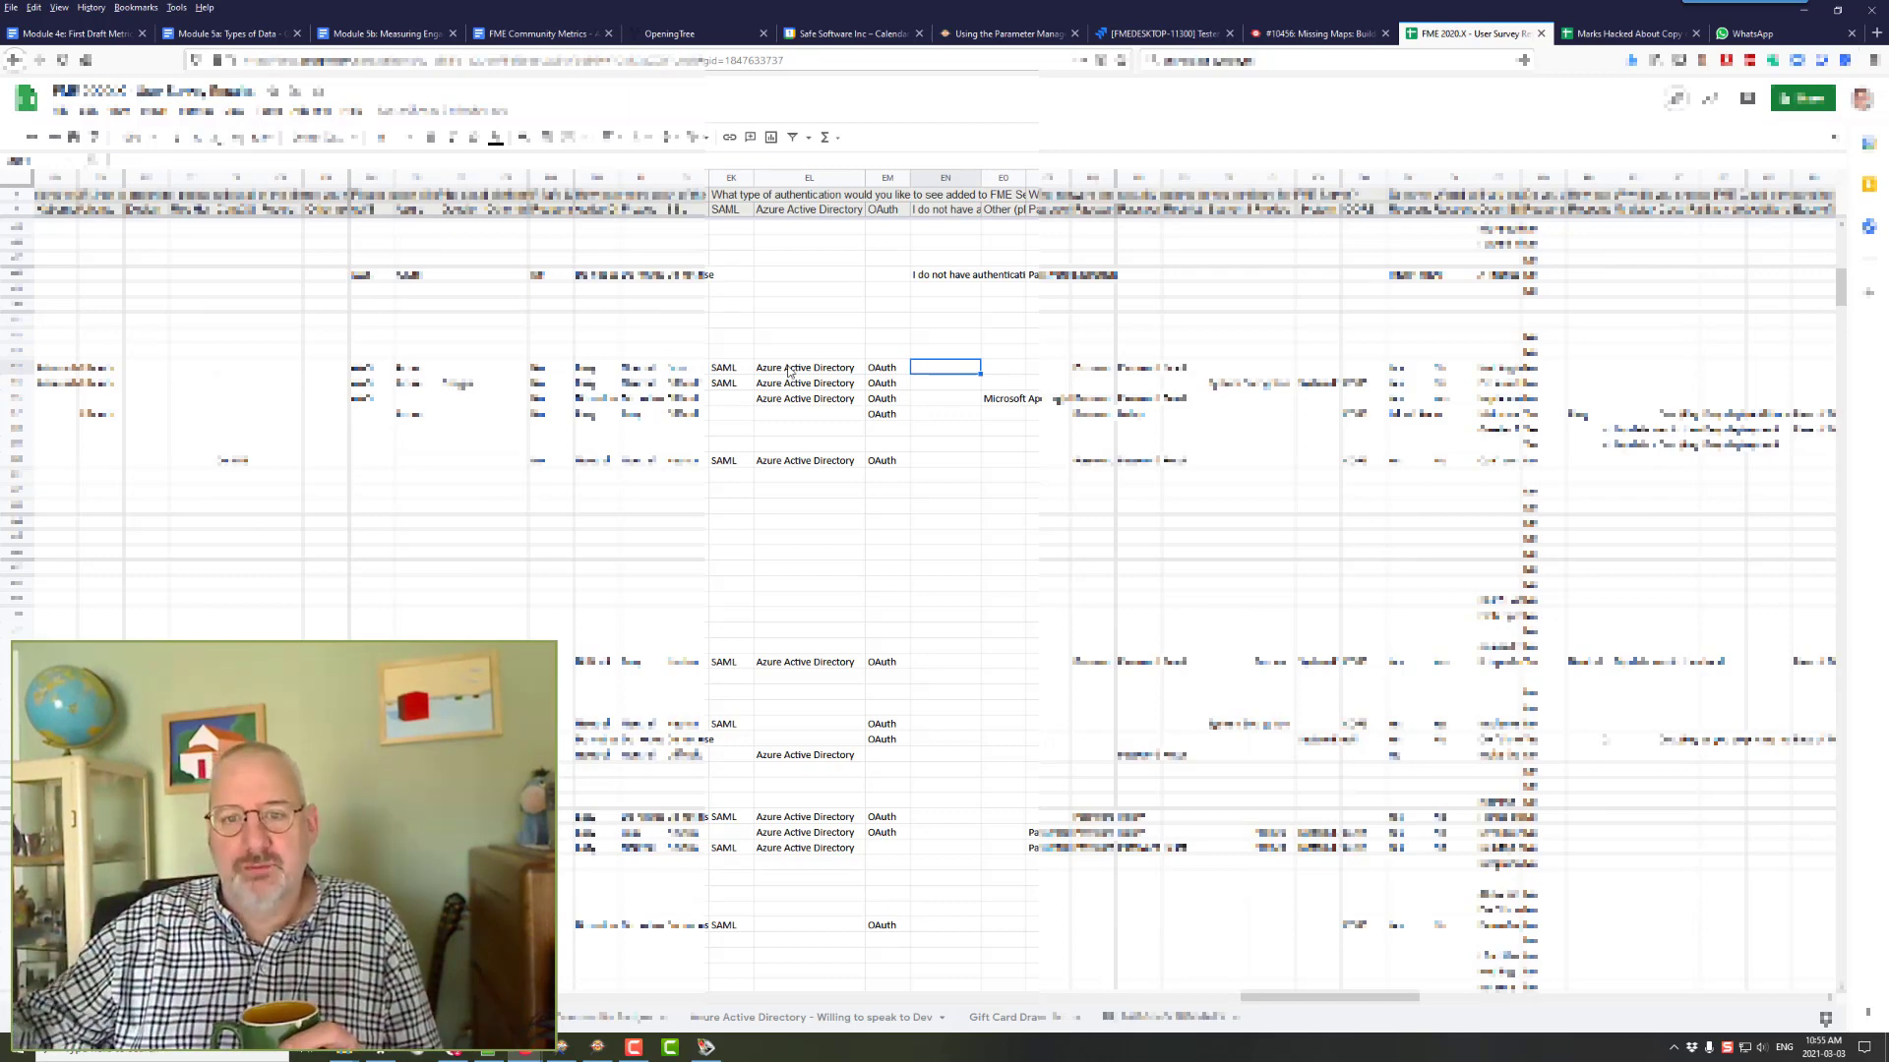
left_click(885, 415)
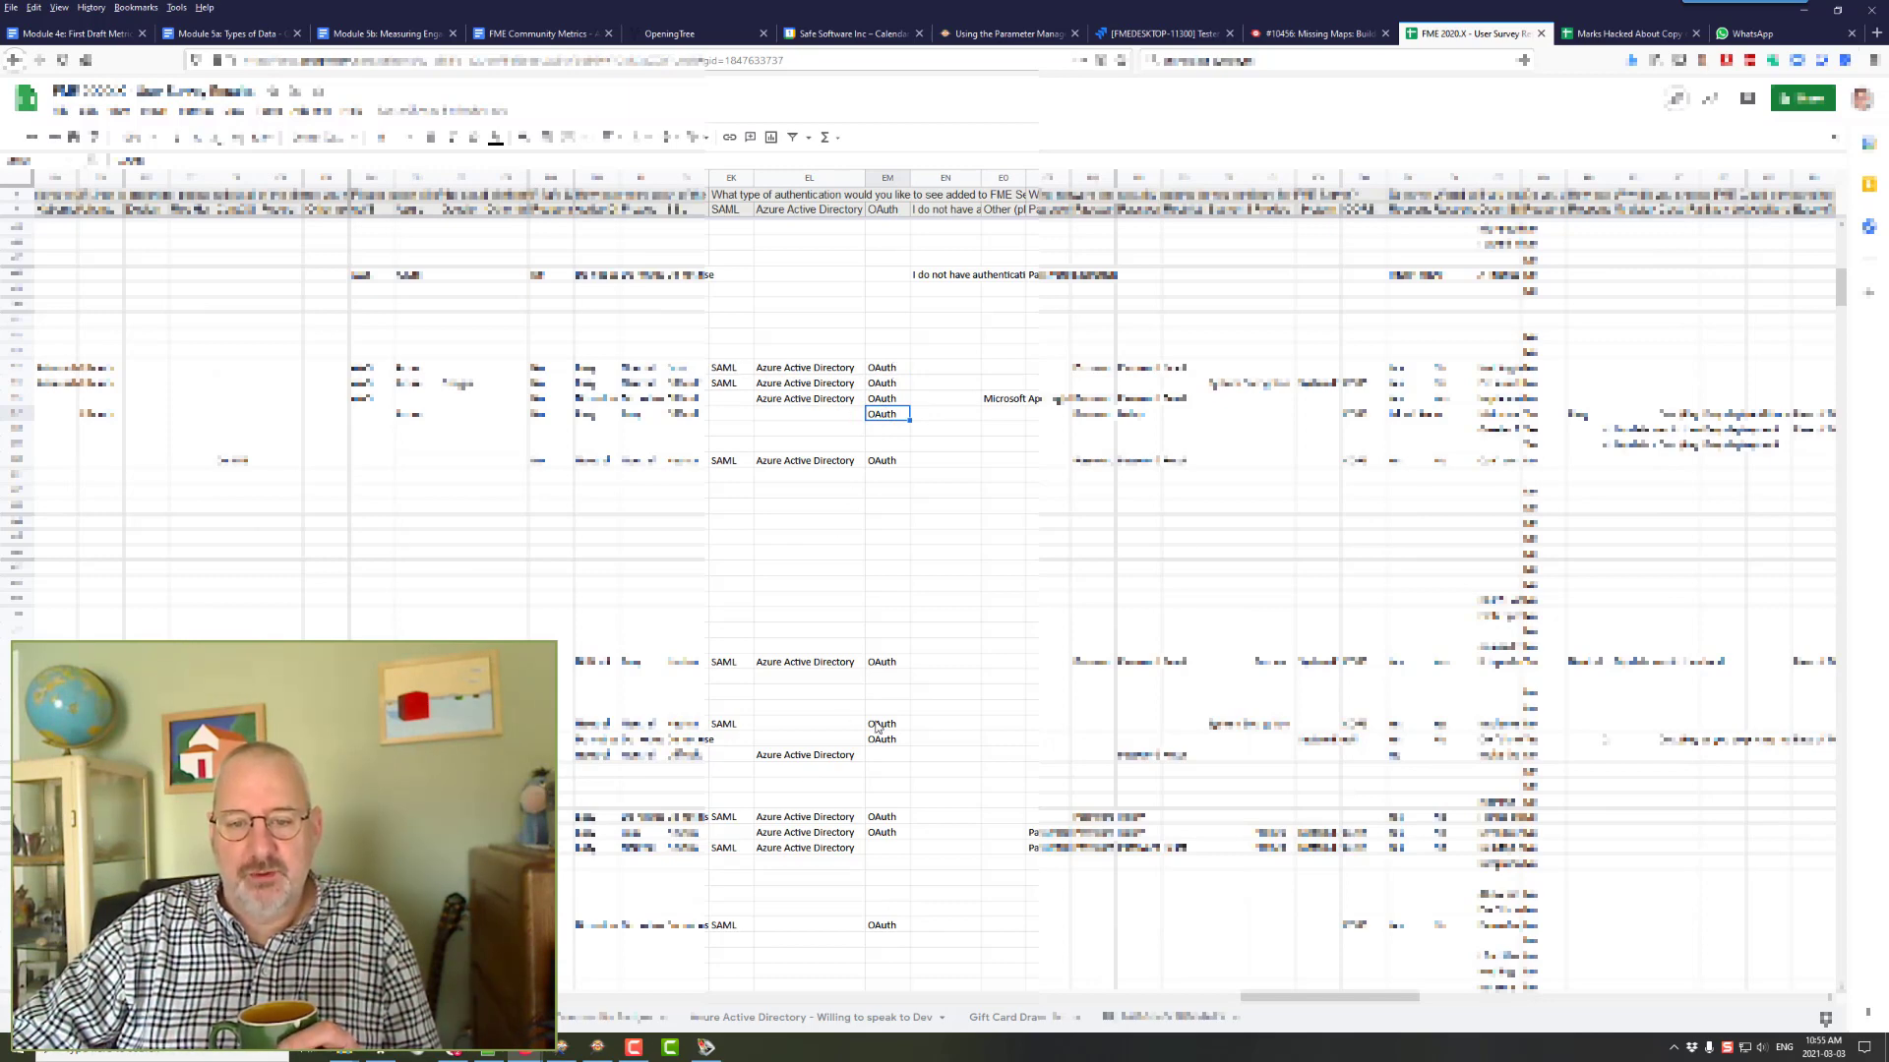
left_click(878, 727)
left_click(723, 727)
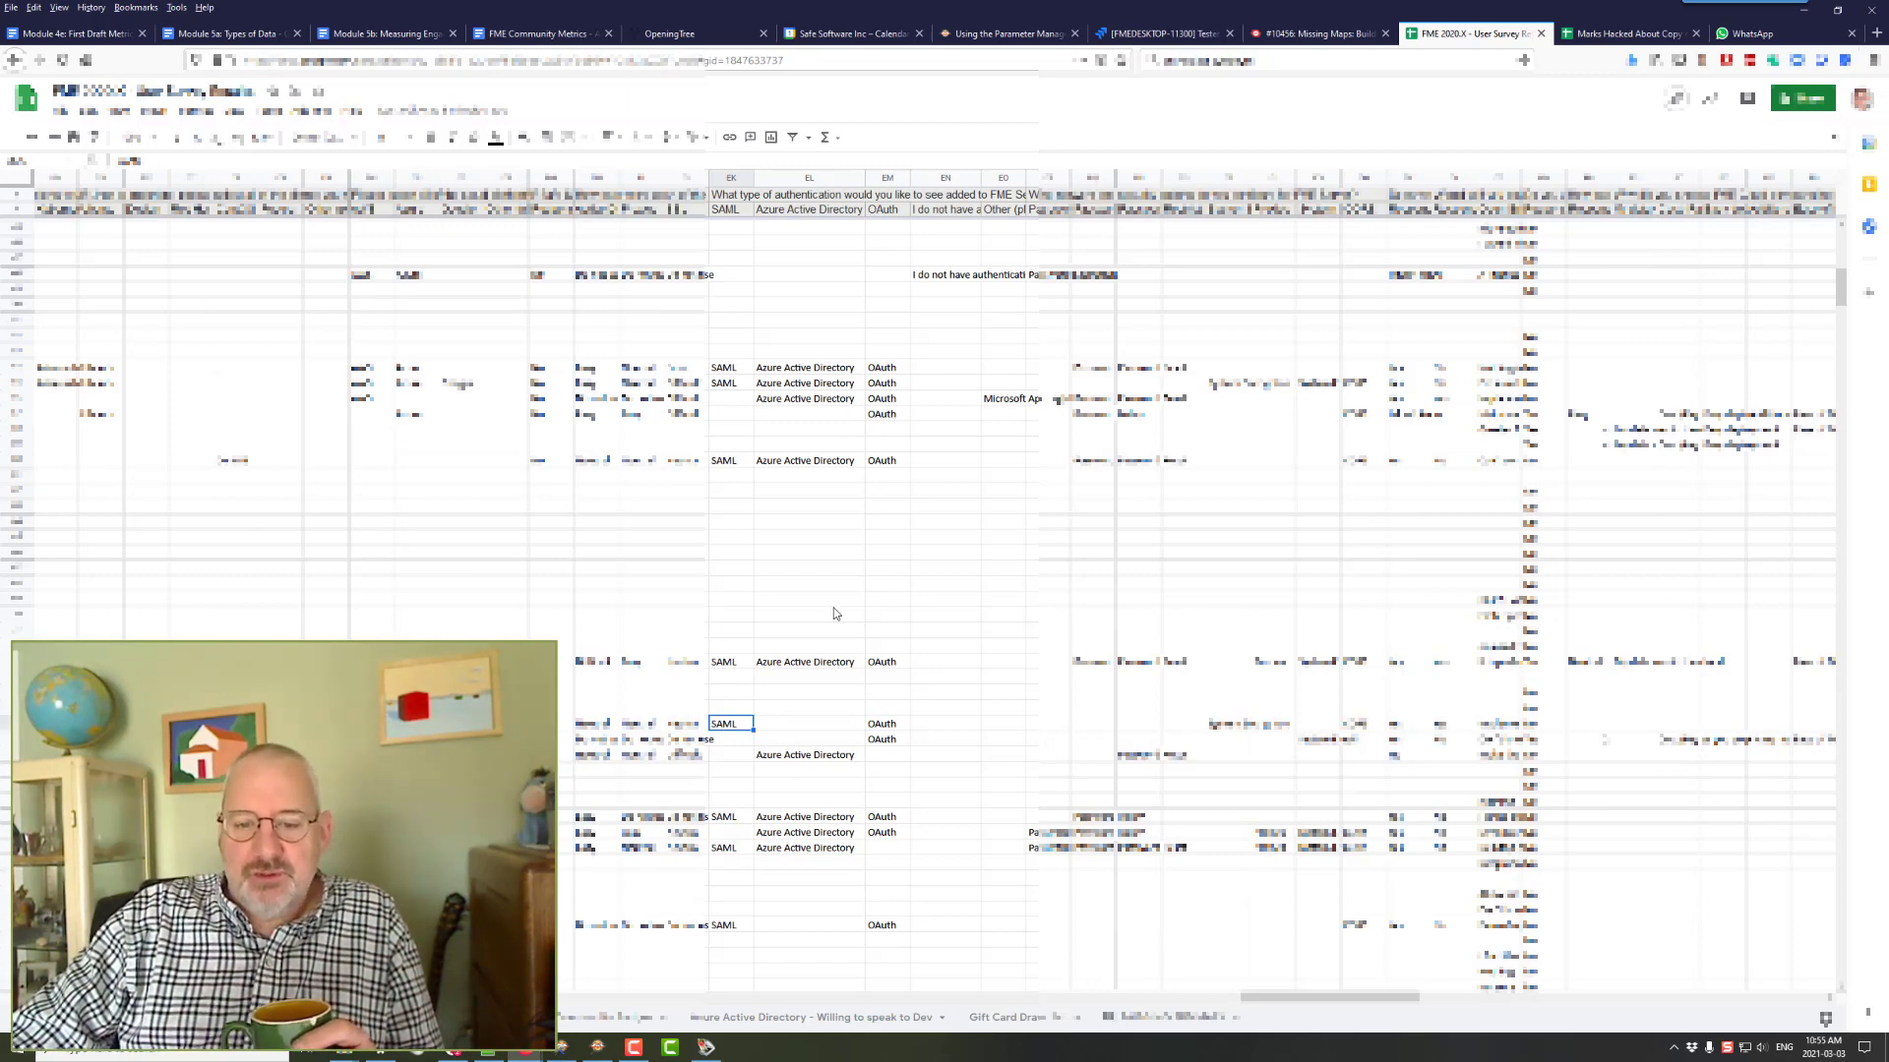
- Return to FME Workbench, open the first AttributeManager's parameters and locate the ServerAuthTypes attribute
left_click(559, 1048)
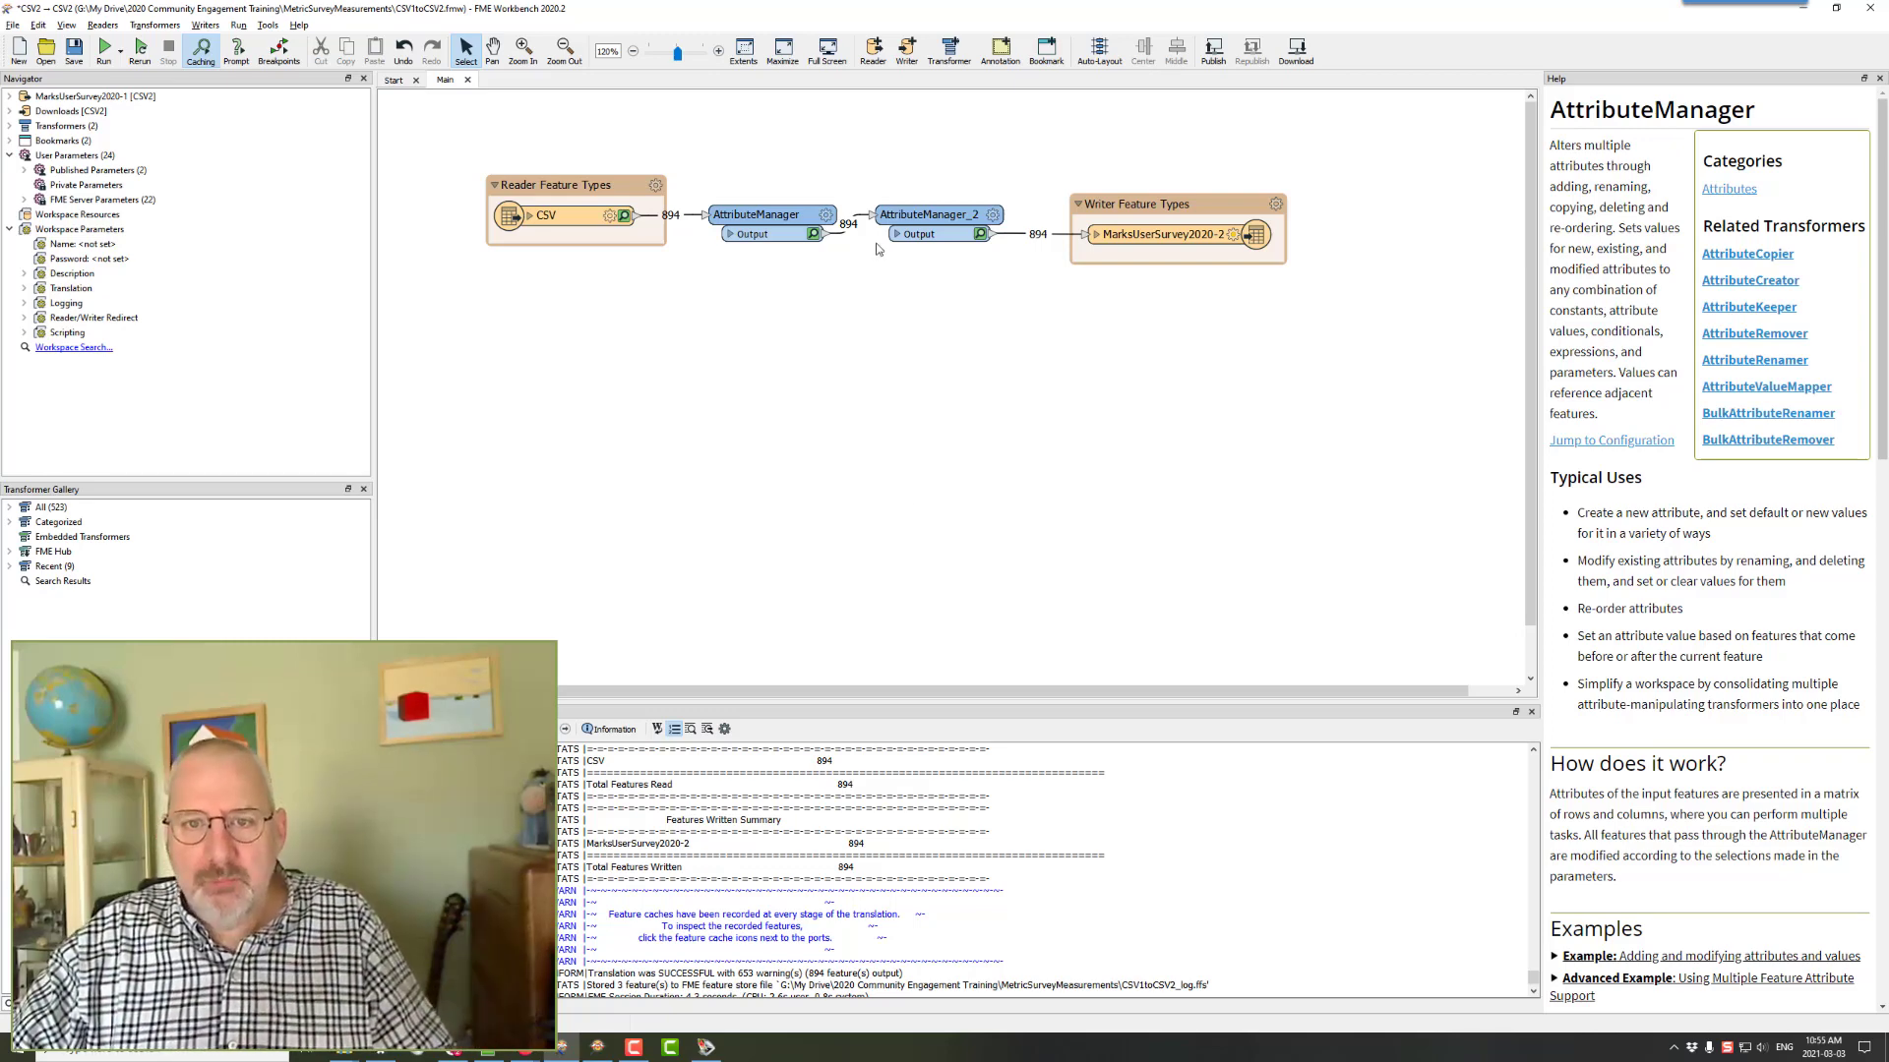
left_click(826, 216)
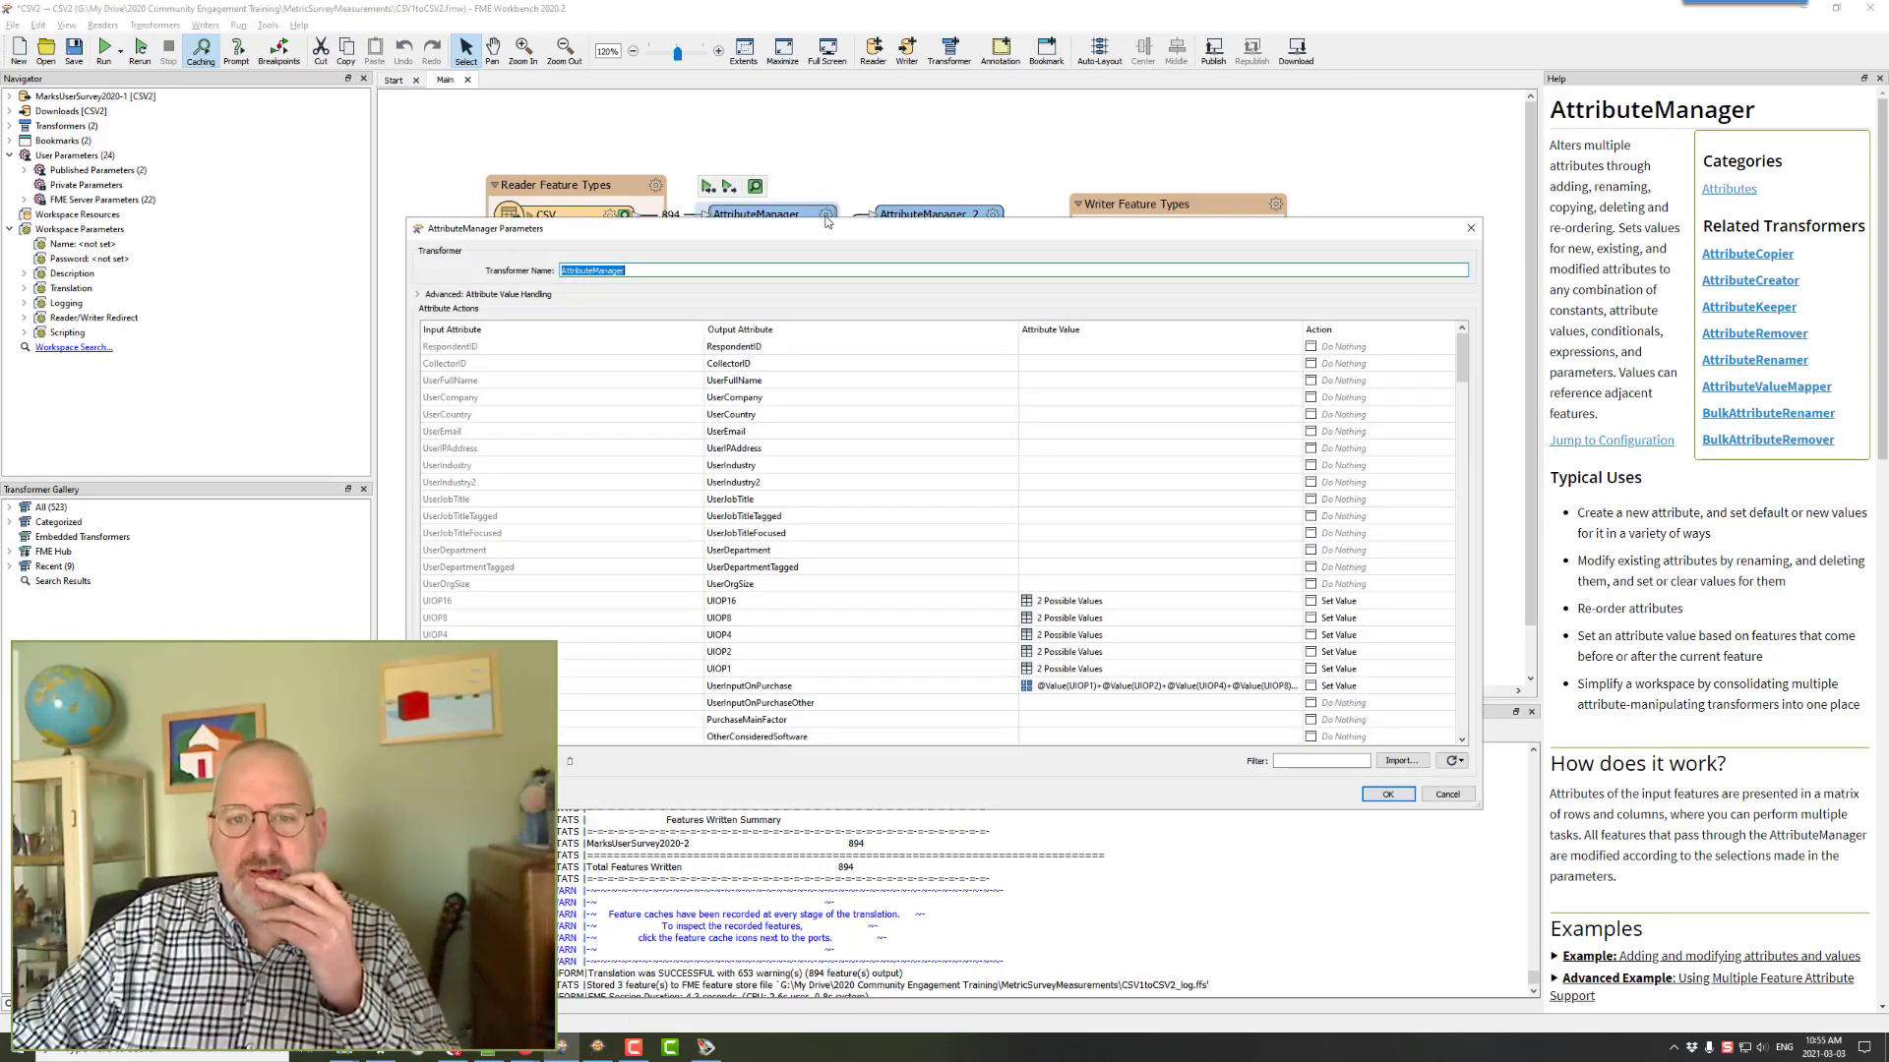
scroll(1149, 602, "down", 20)
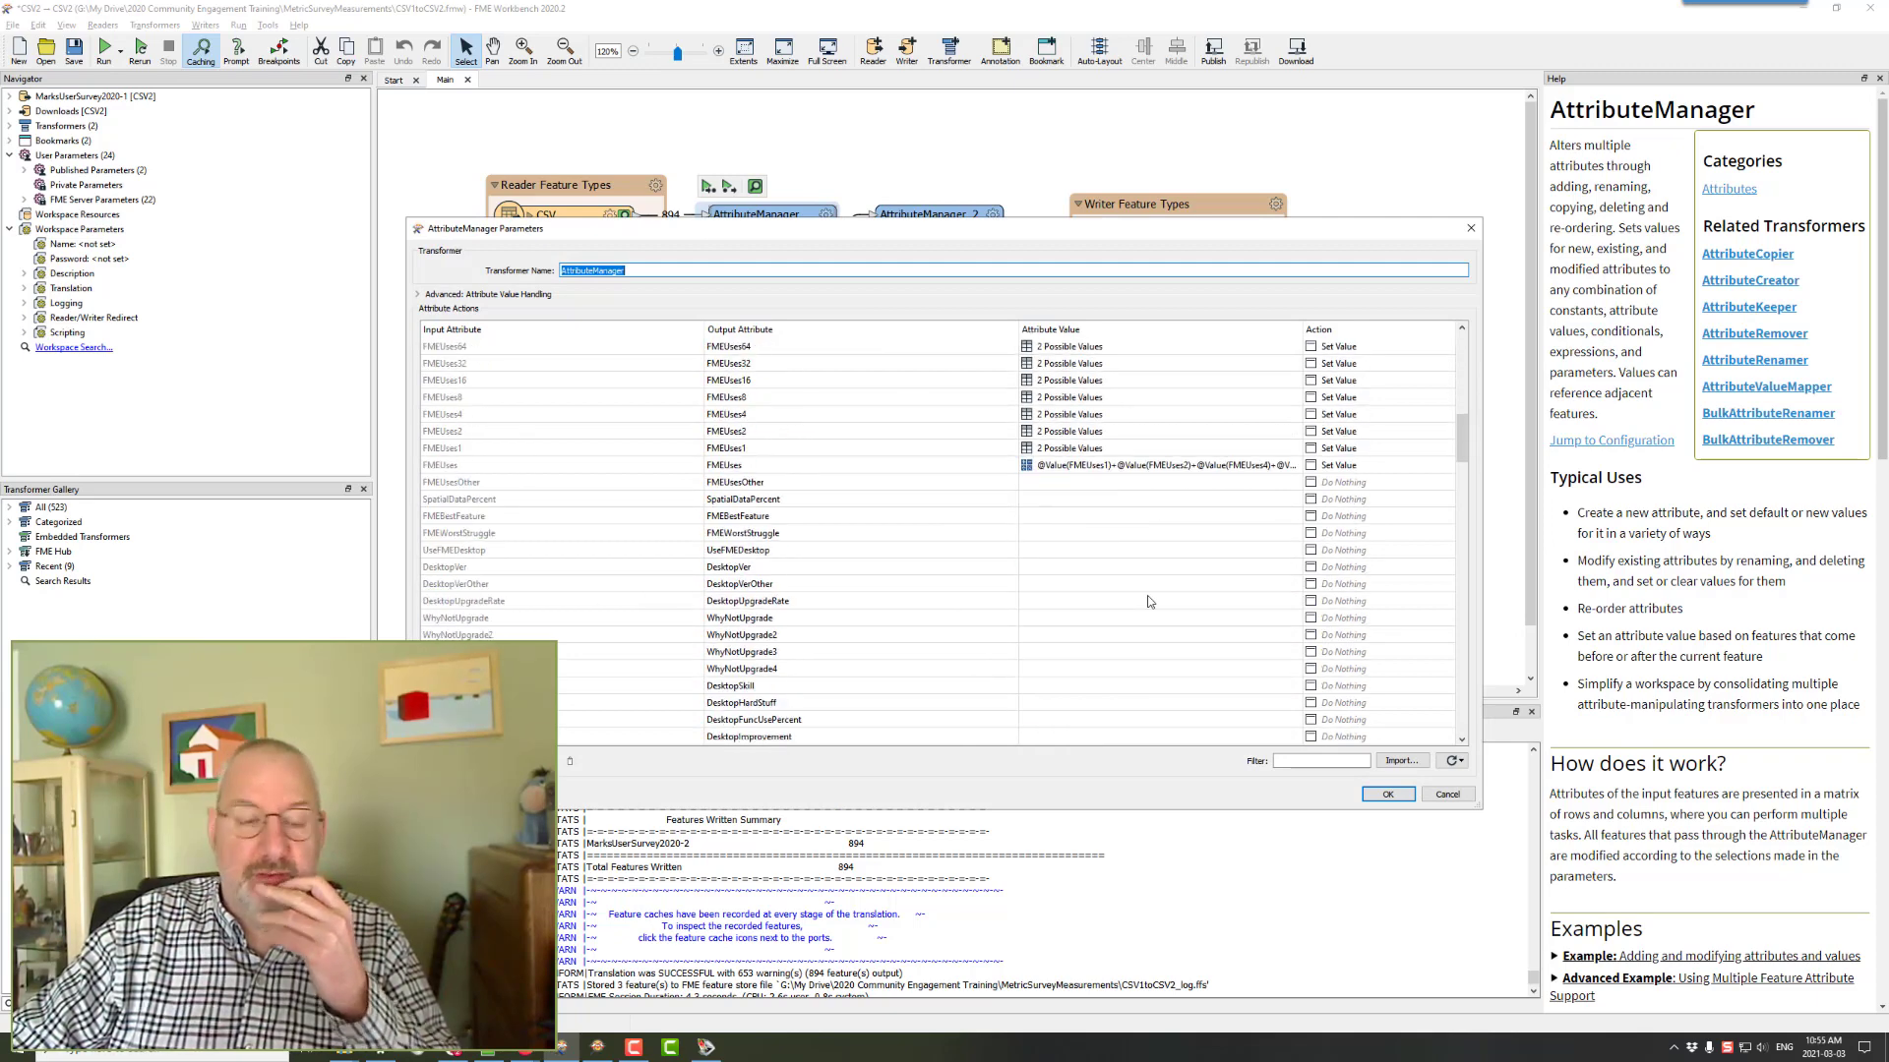
scroll(1149, 602, "down", 15)
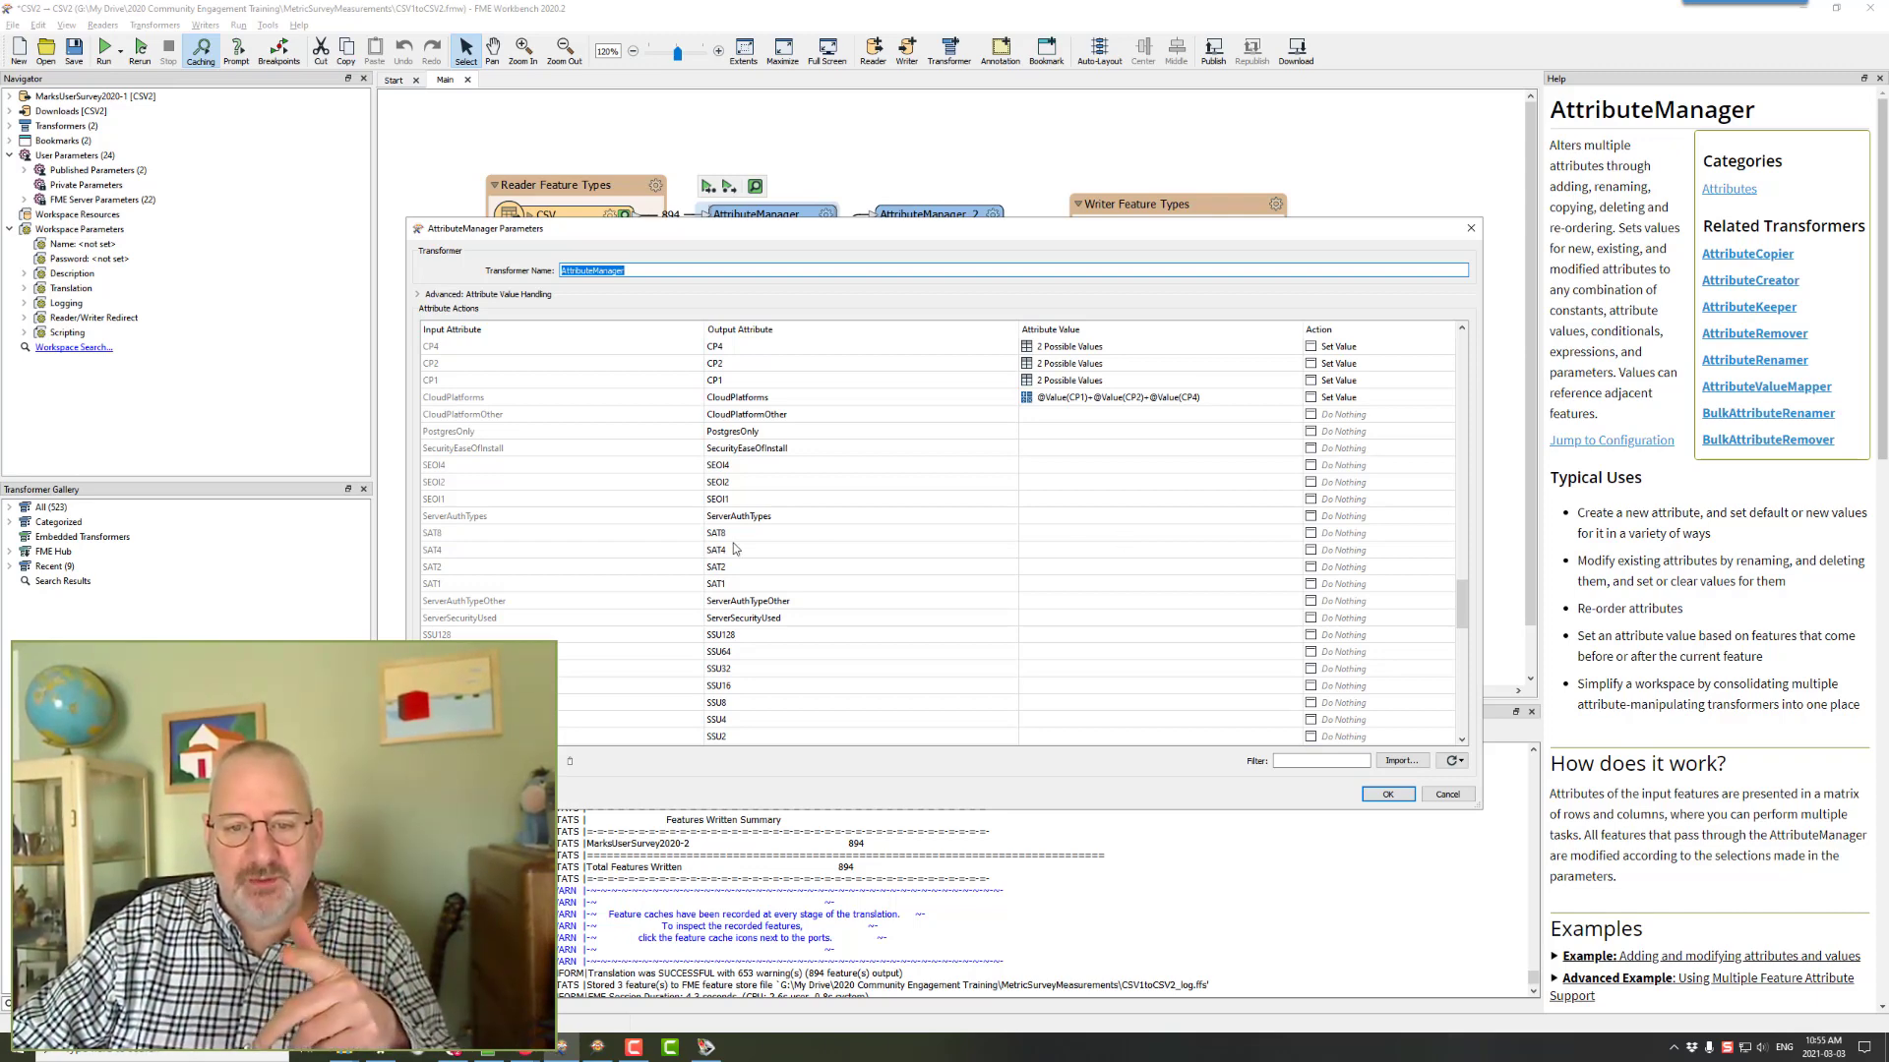
left_click(752, 517)
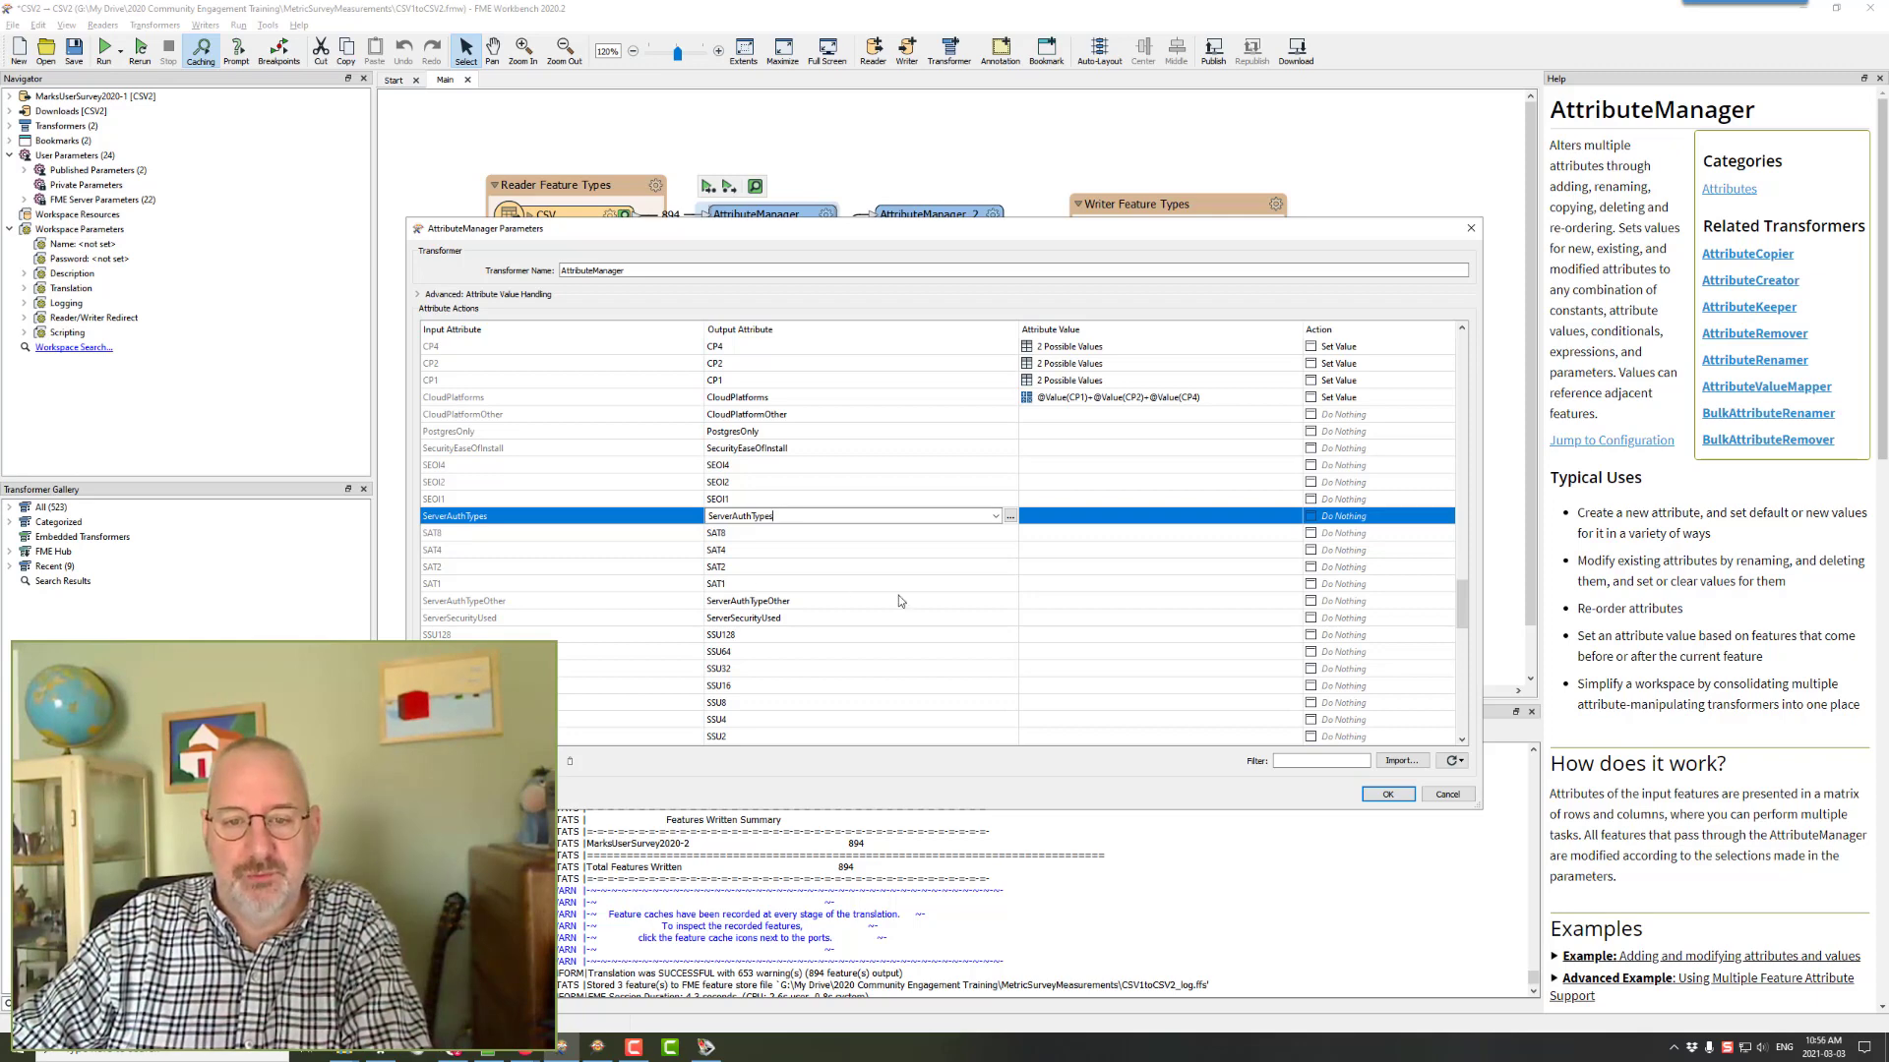
- Start a conditional value for the SAT8 attribute and open its If condition for definition
left_click(1178, 533)
left_click(1293, 533)
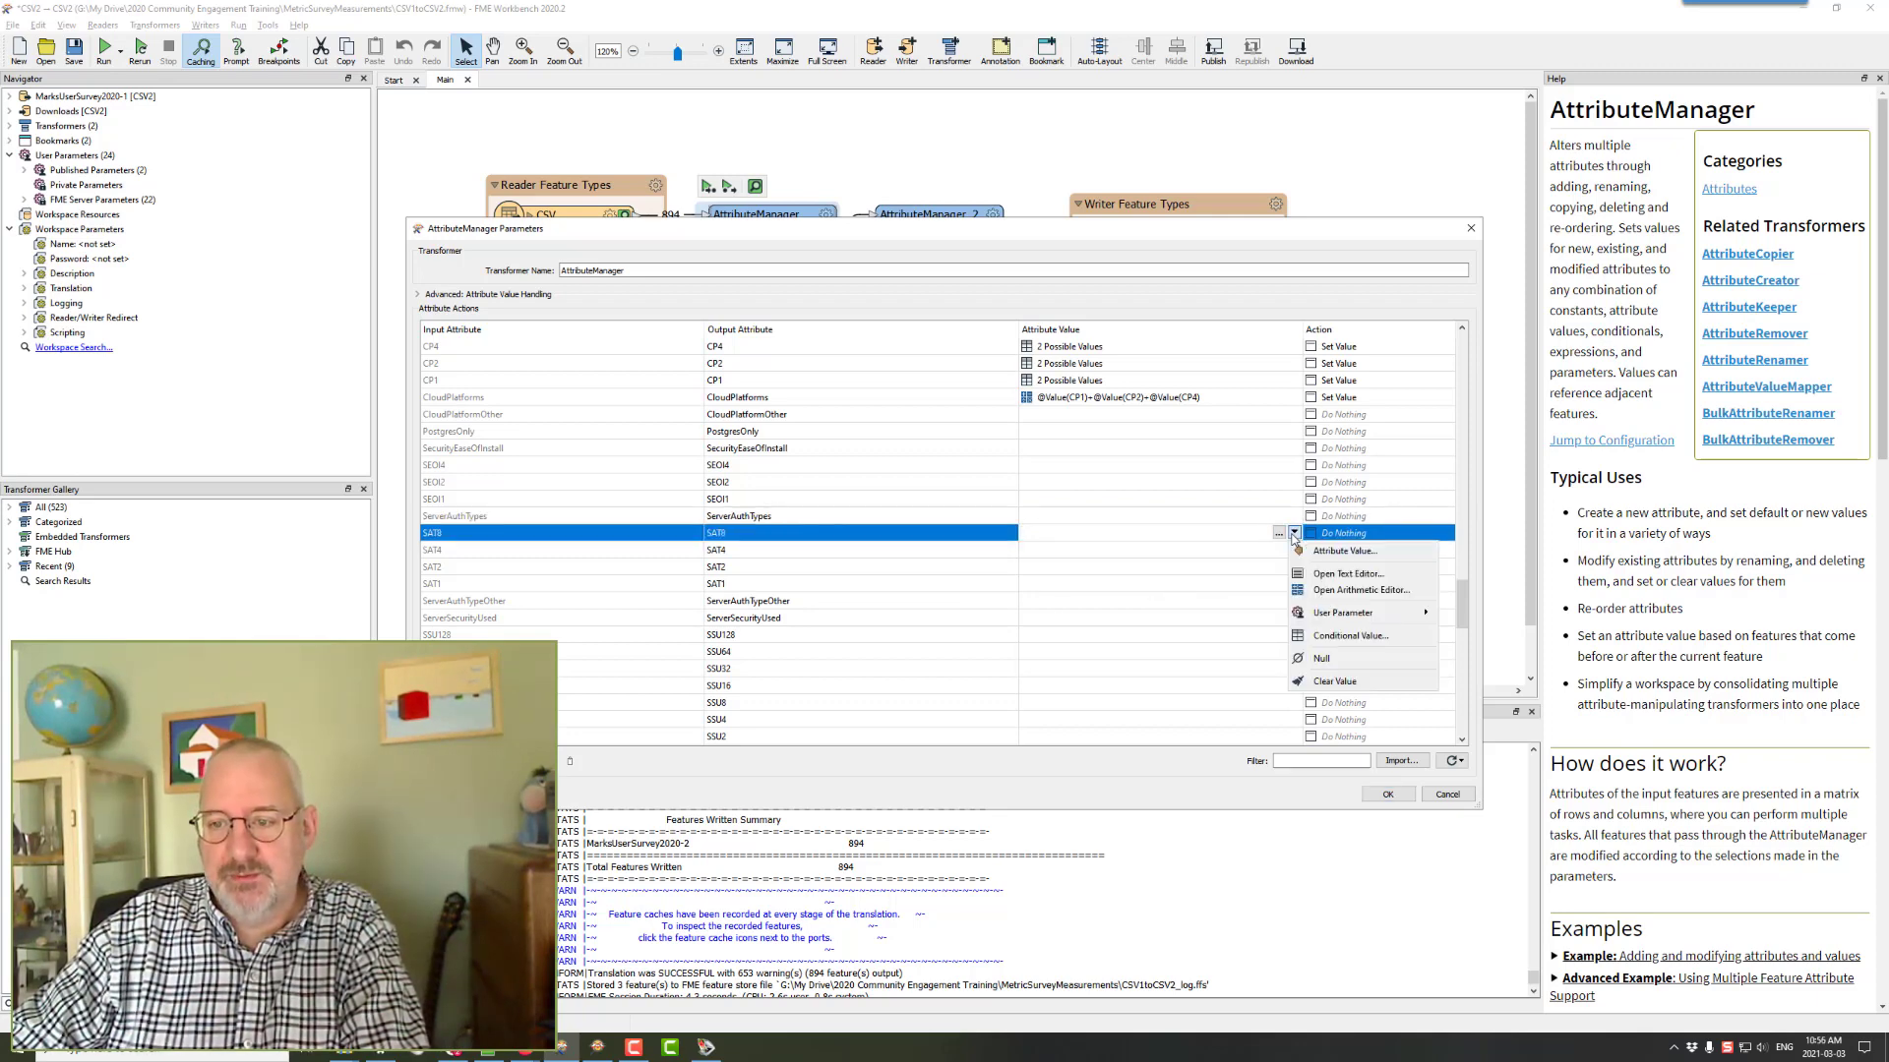
left_click(1338, 638)
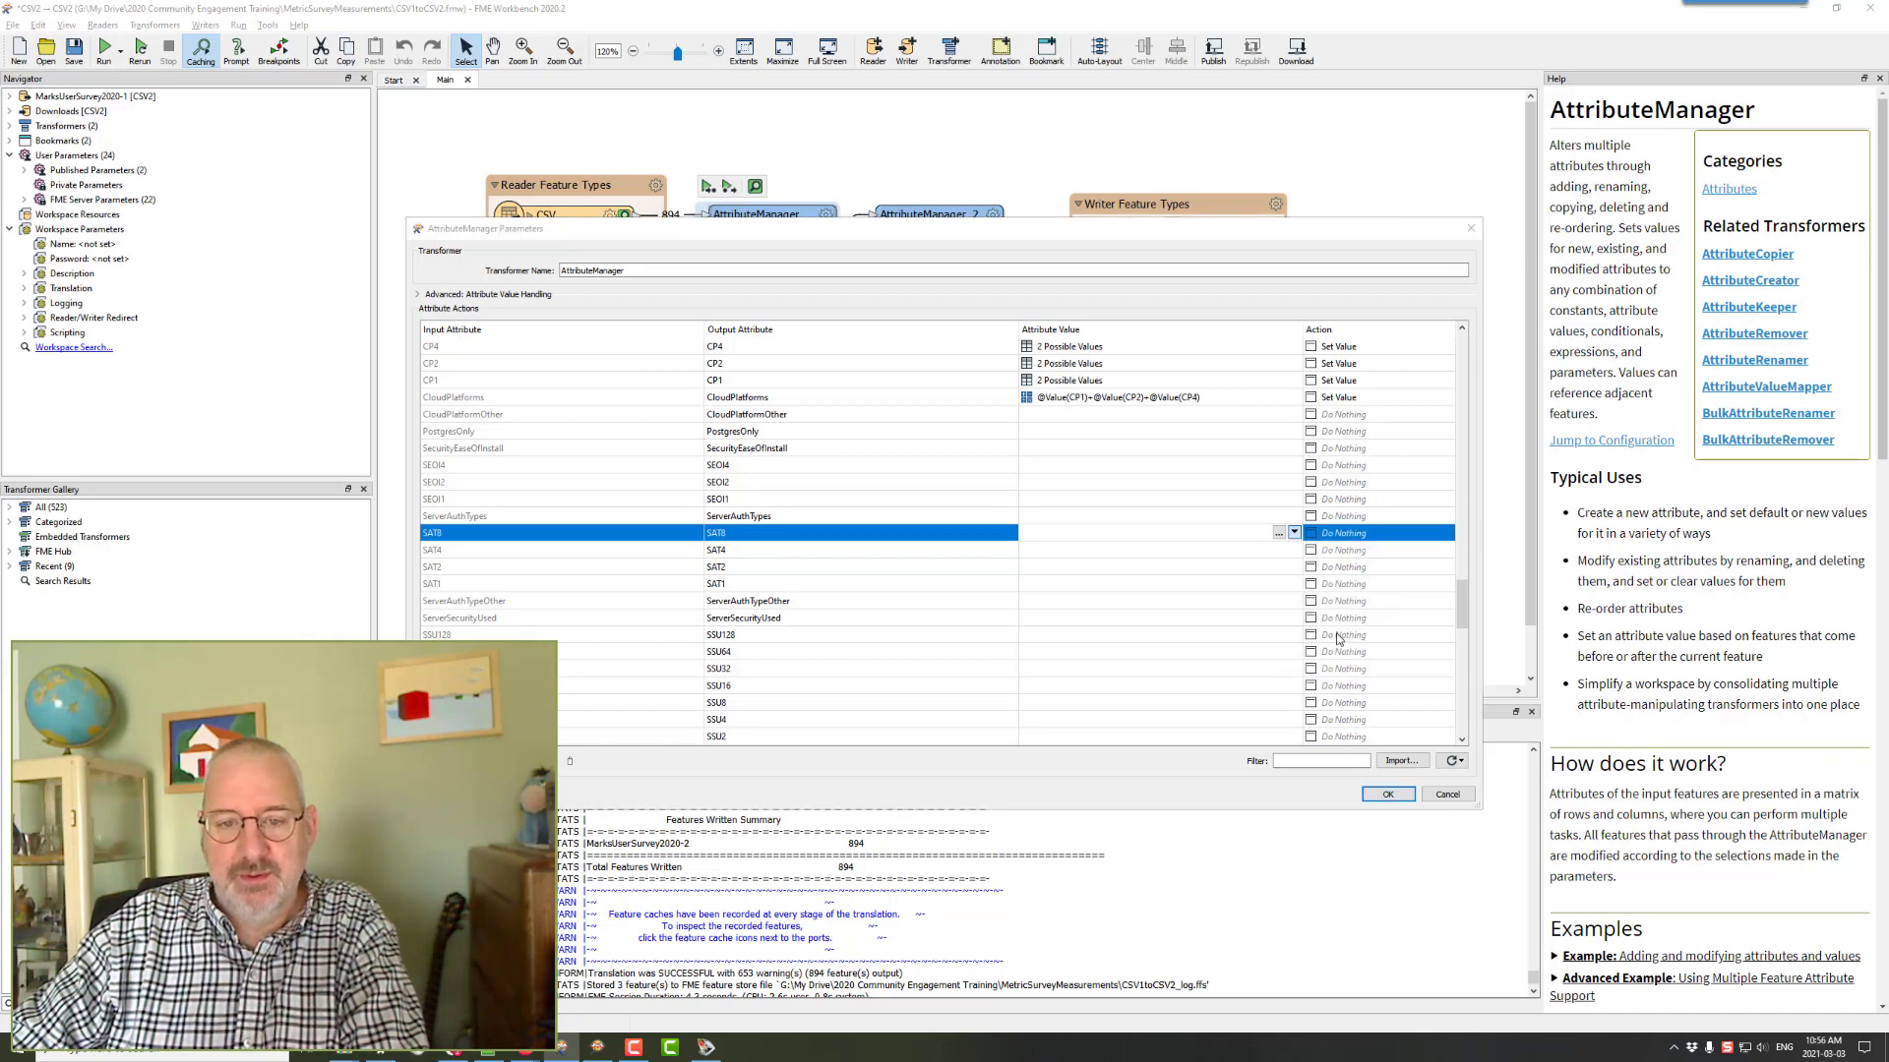
left_click(697, 234)
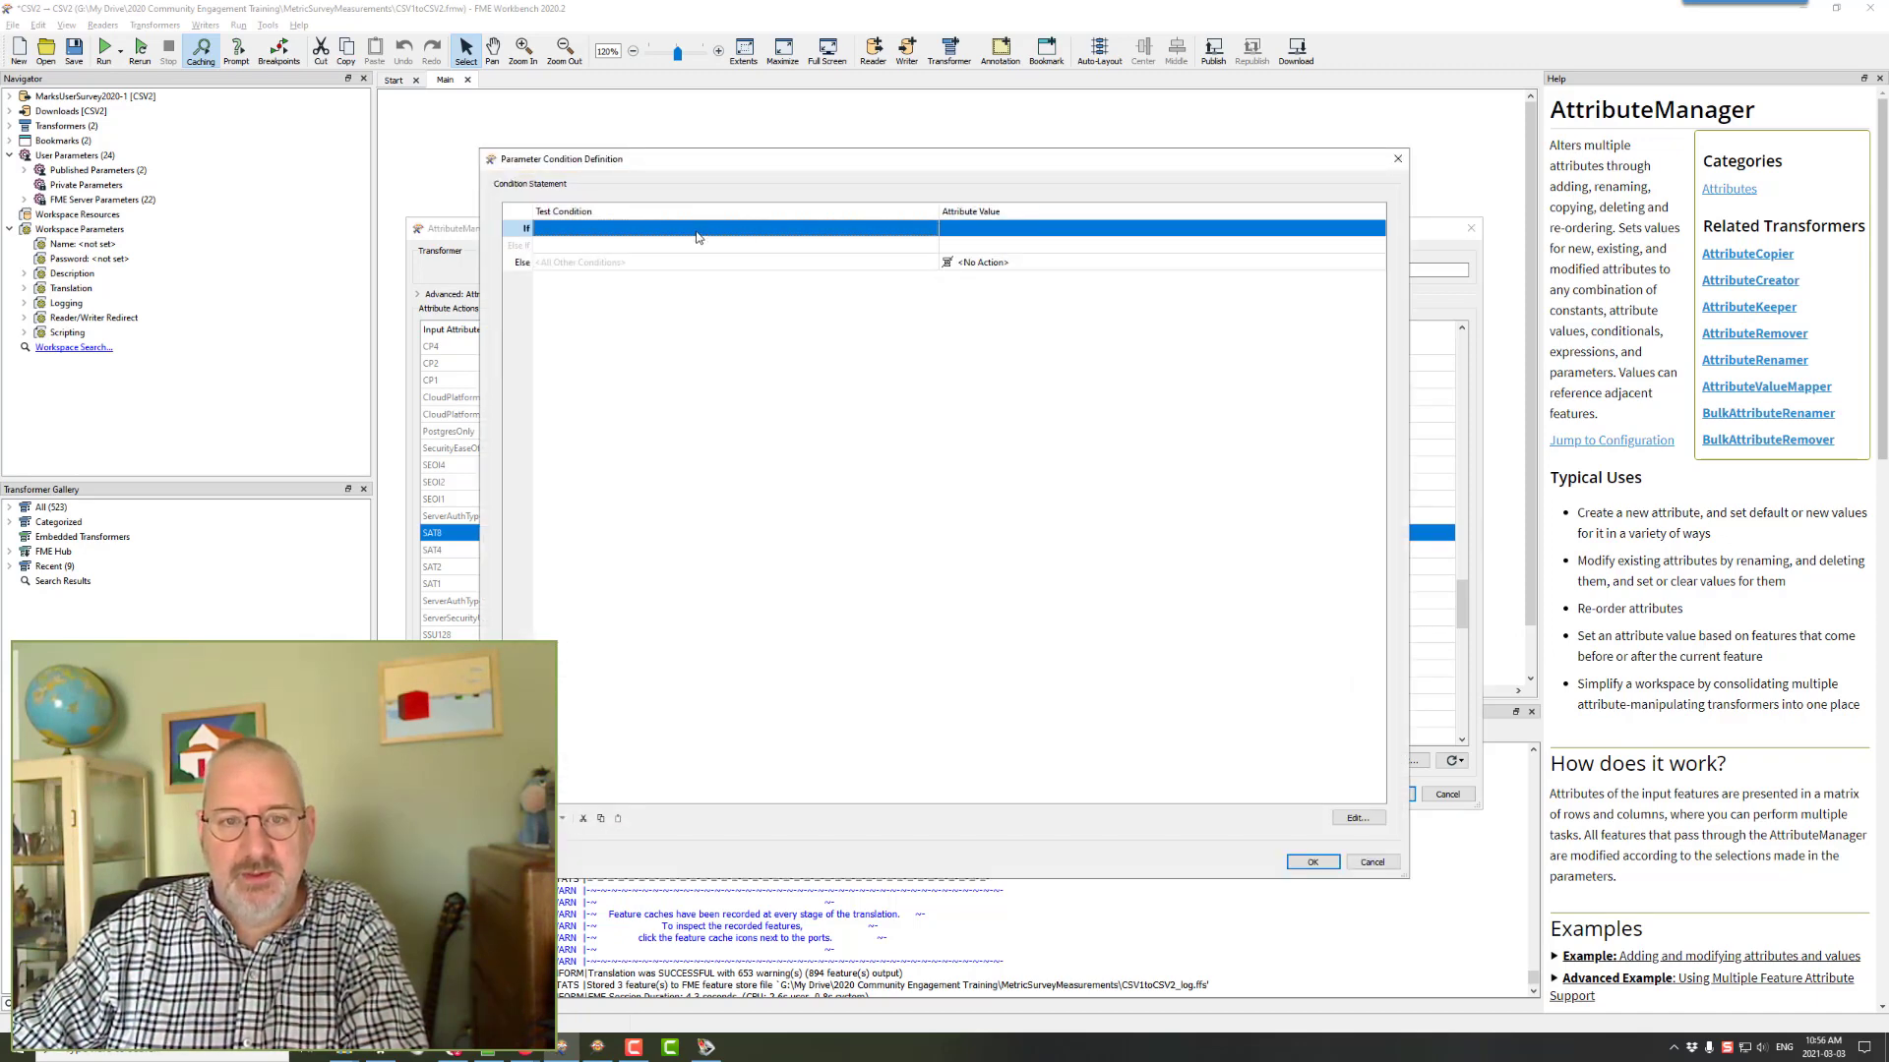
double_click(696, 237)
- Define the test clause with SAT8 as the left value and Attribute Has a Value as the operator
left_click(932, 421)
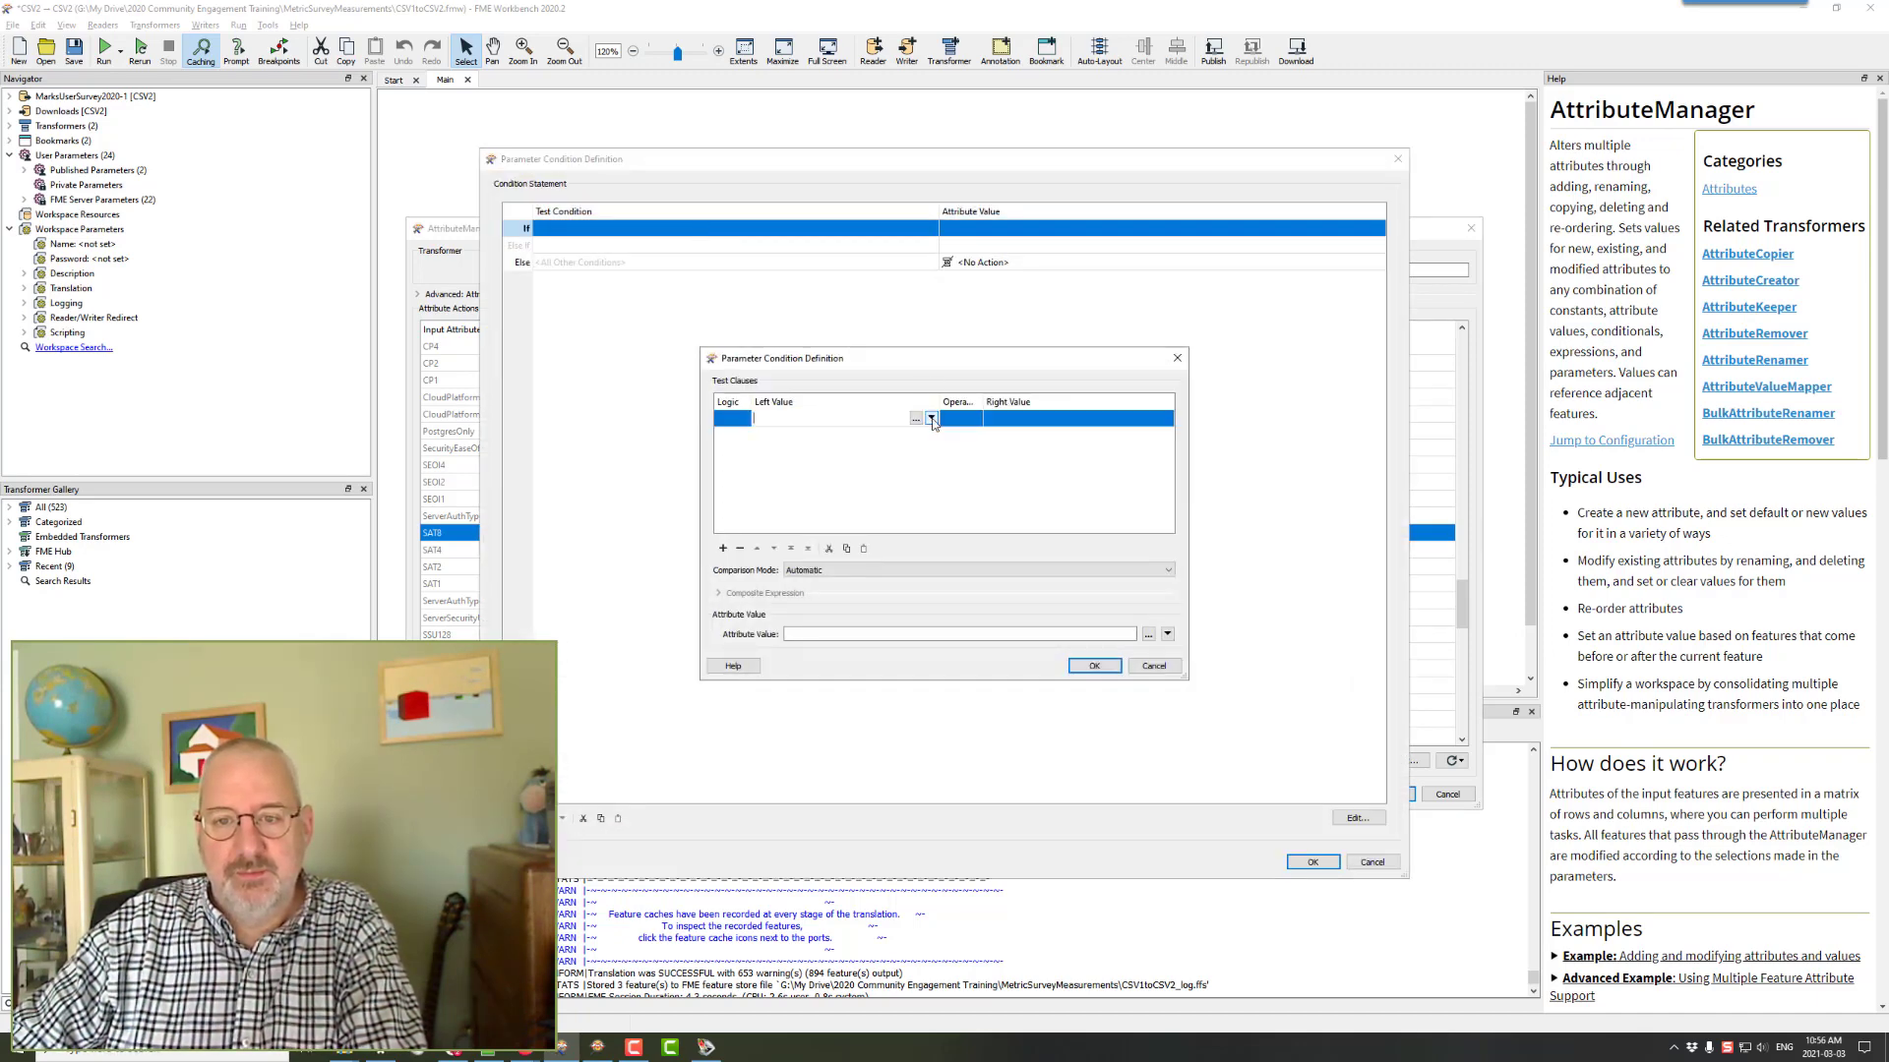
left_click(932, 420)
left_click(974, 433)
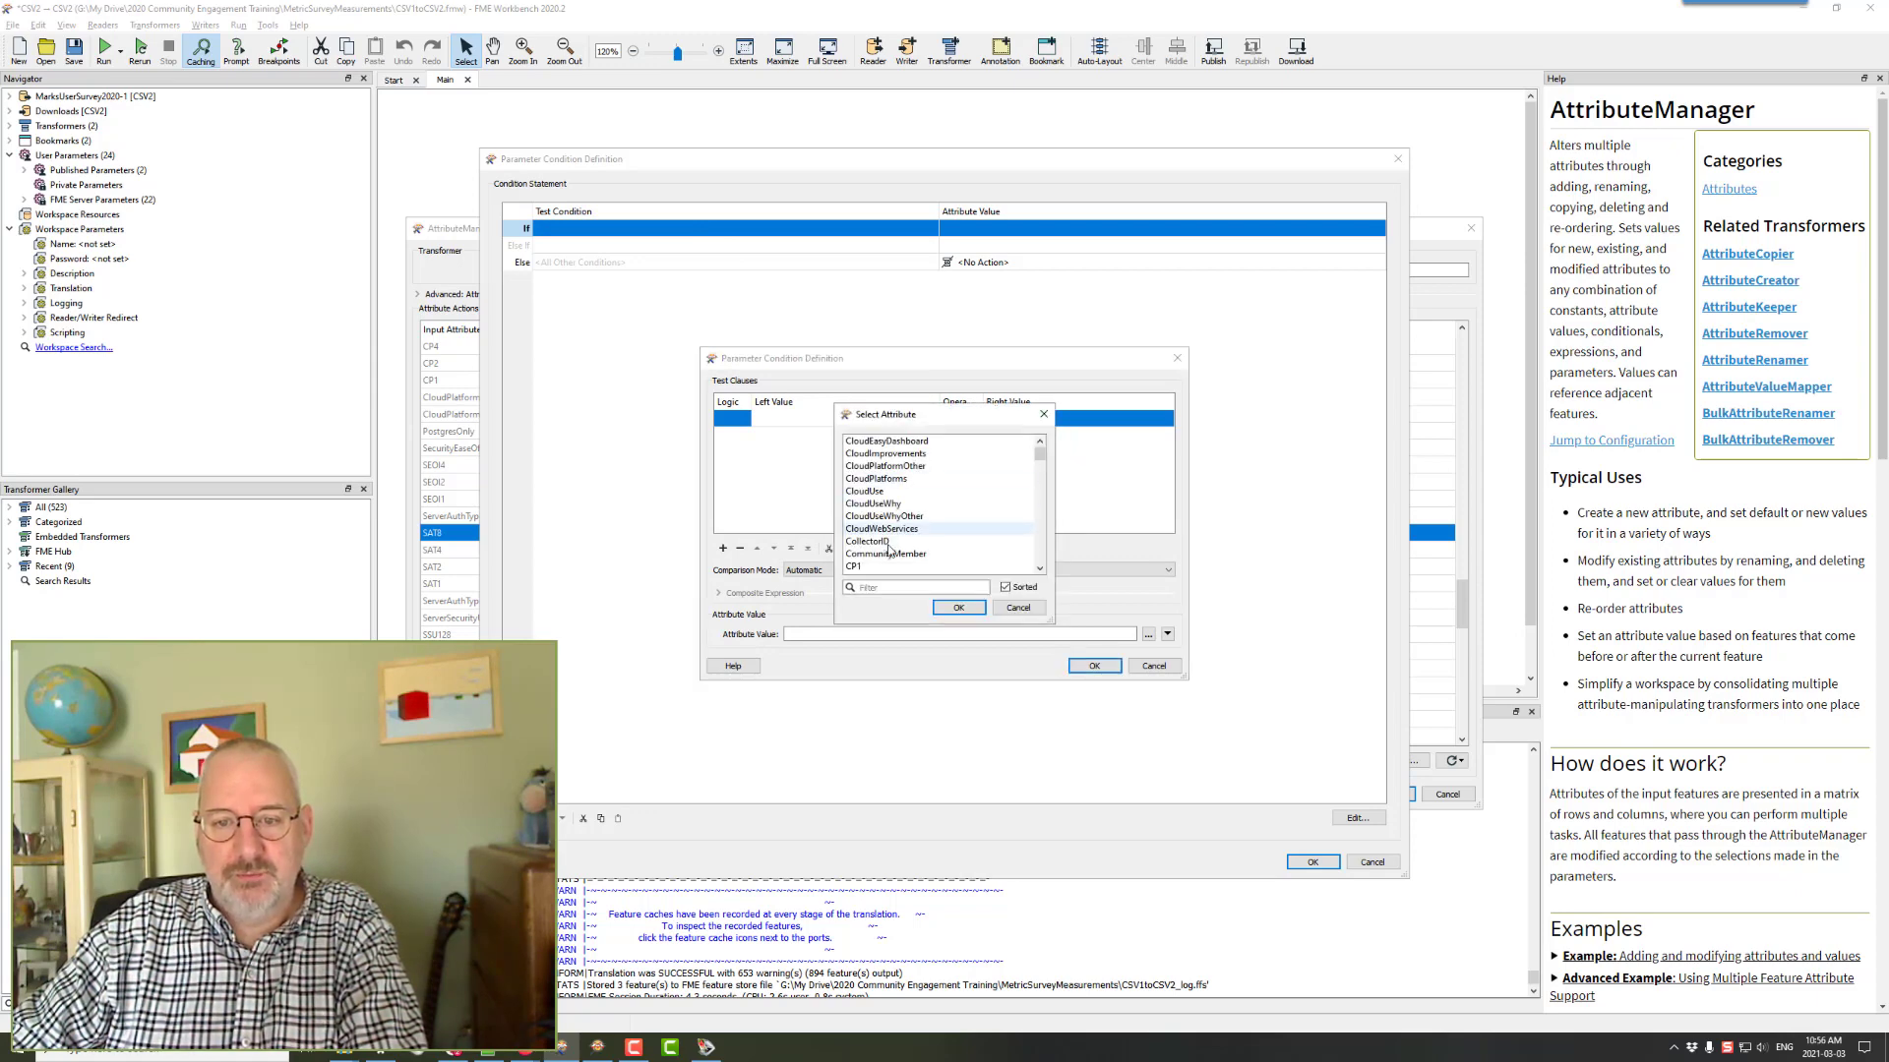
left_click(885, 588)
type("sat")
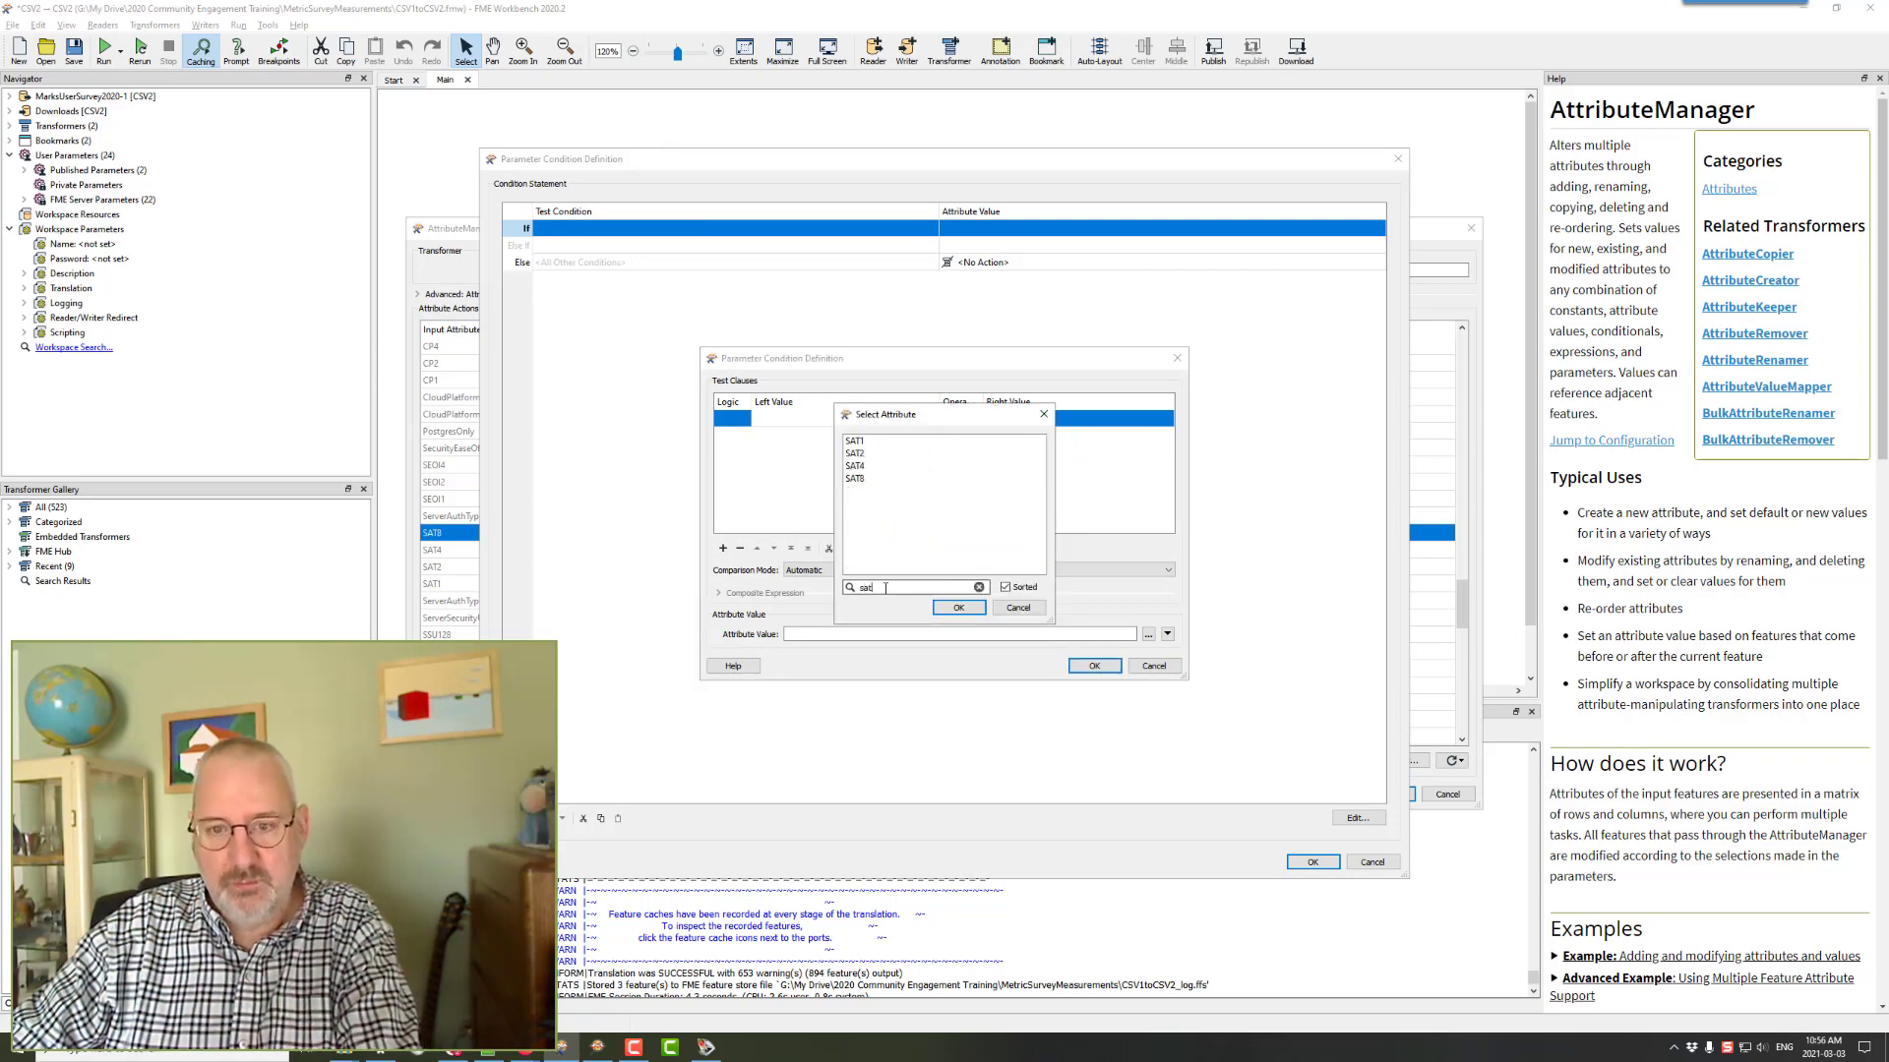
double_click(857, 481)
left_click(970, 421)
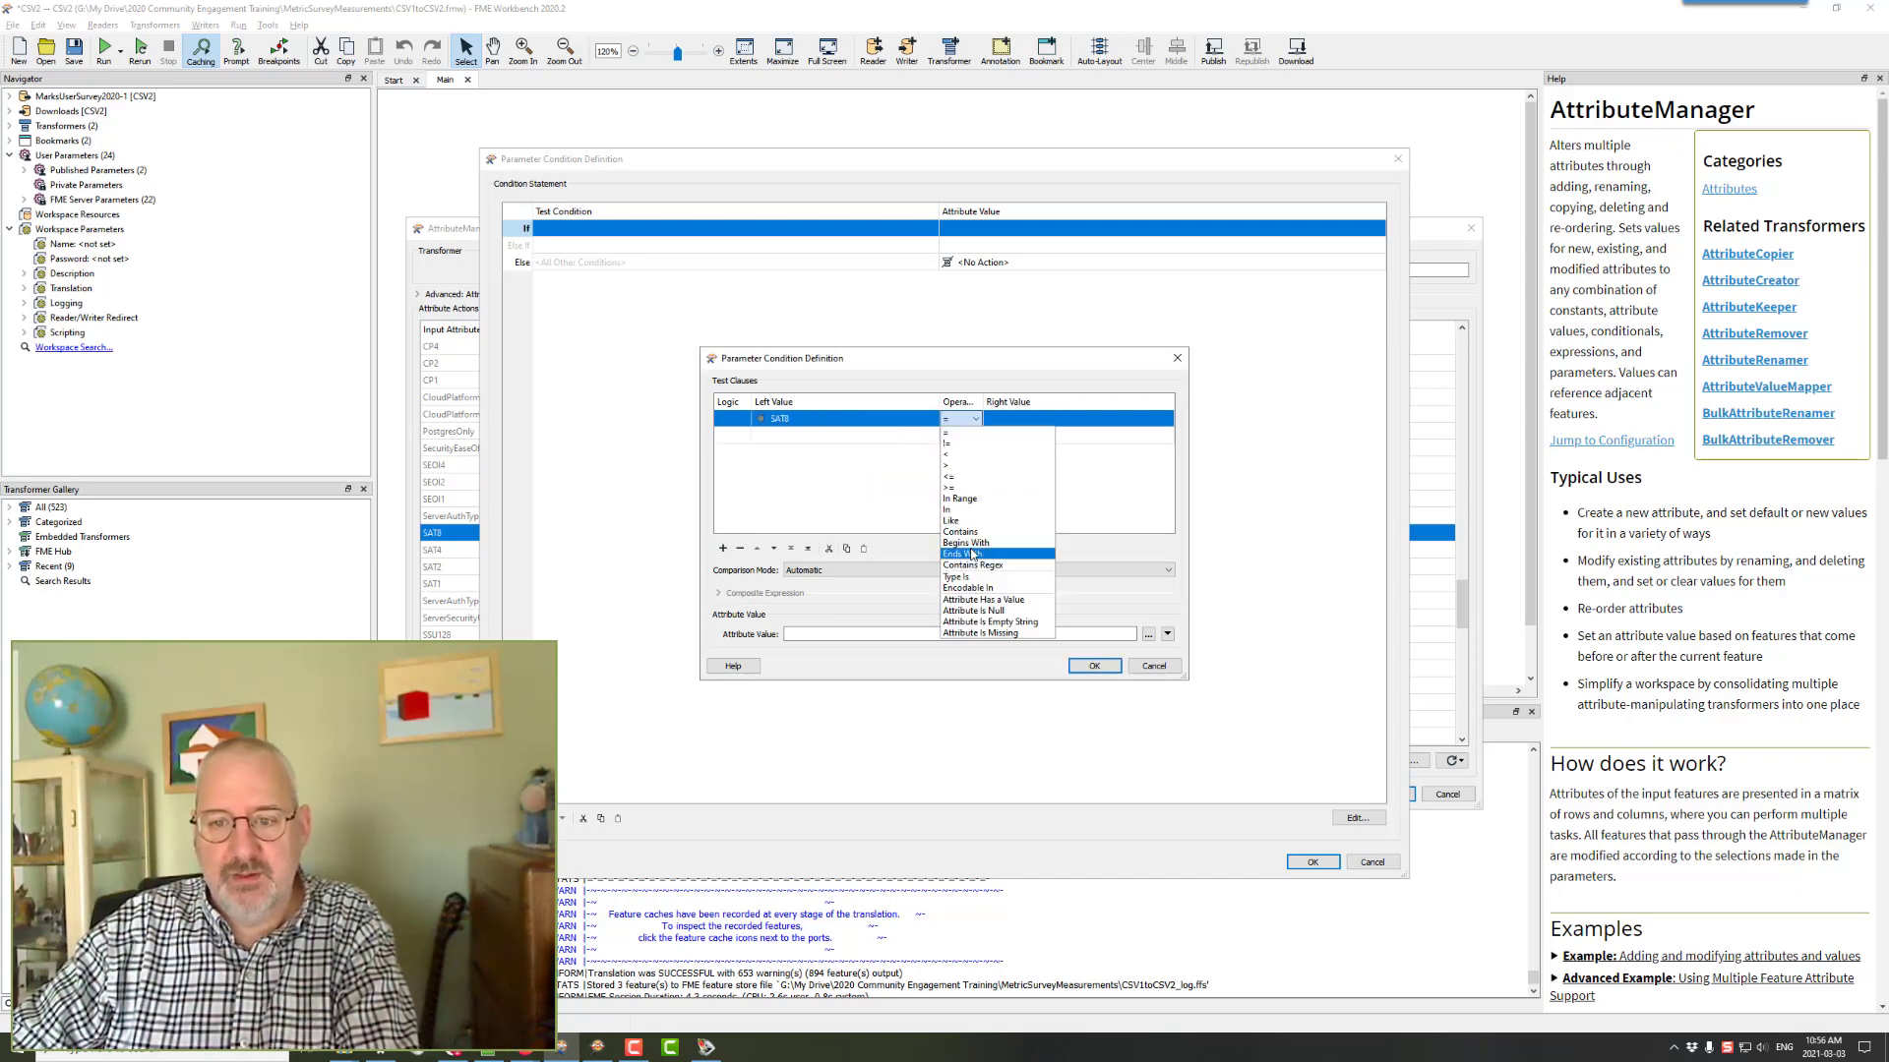
left_click(978, 600)
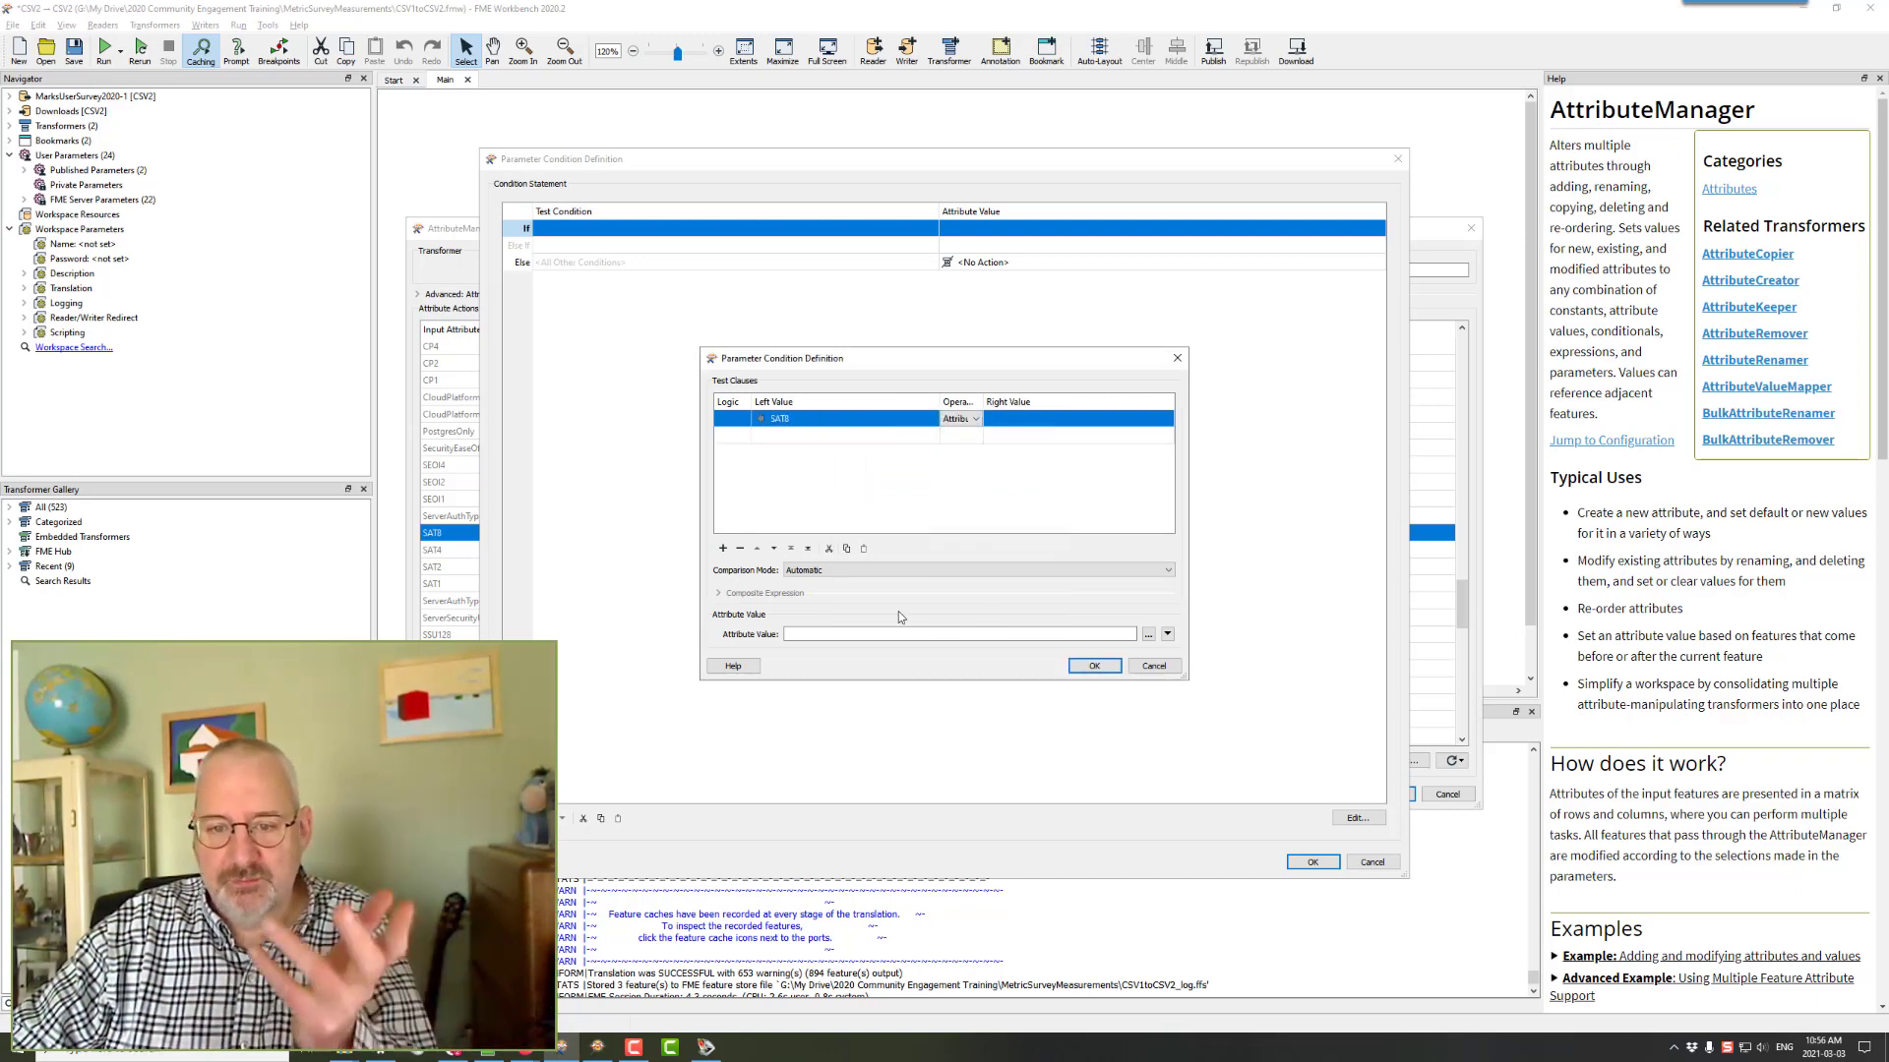
- Make SAT8's conditional value return 8 when the test passes and 0 for all other conditions
left_click(852, 632)
type("8")
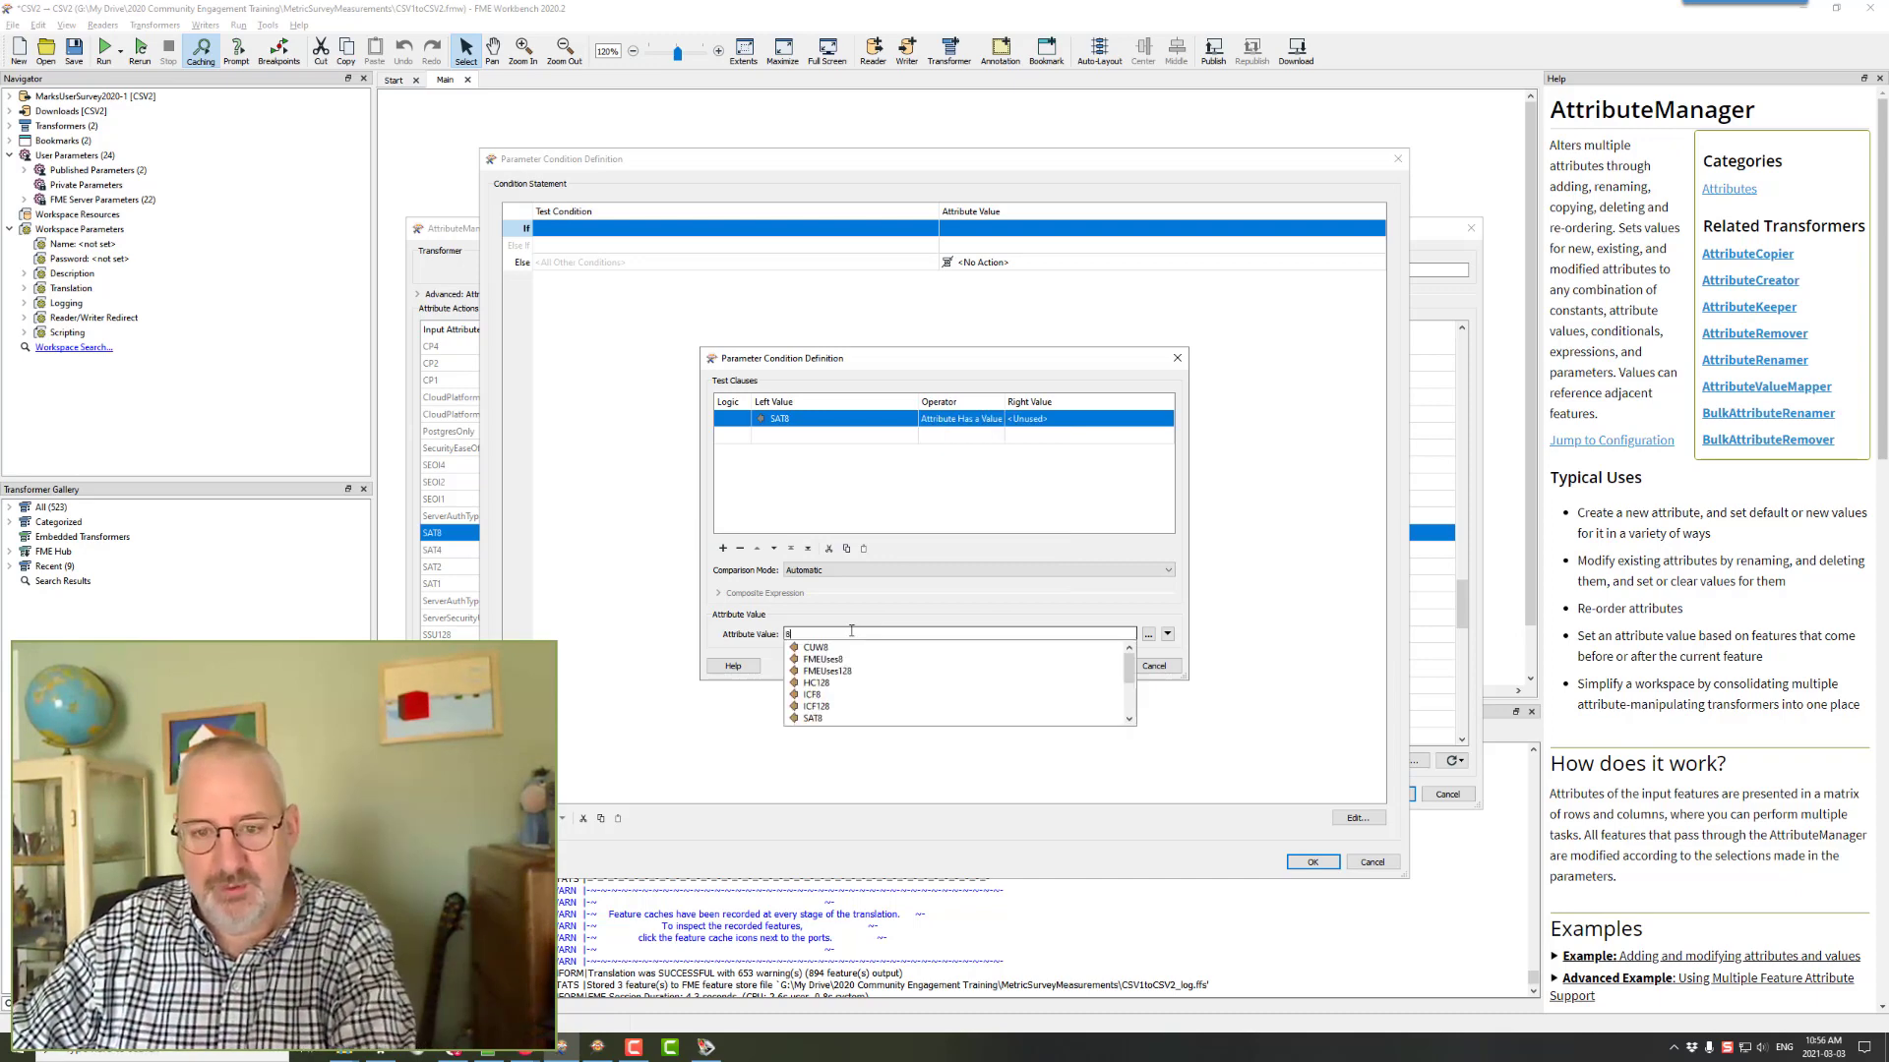
left_click(858, 591)
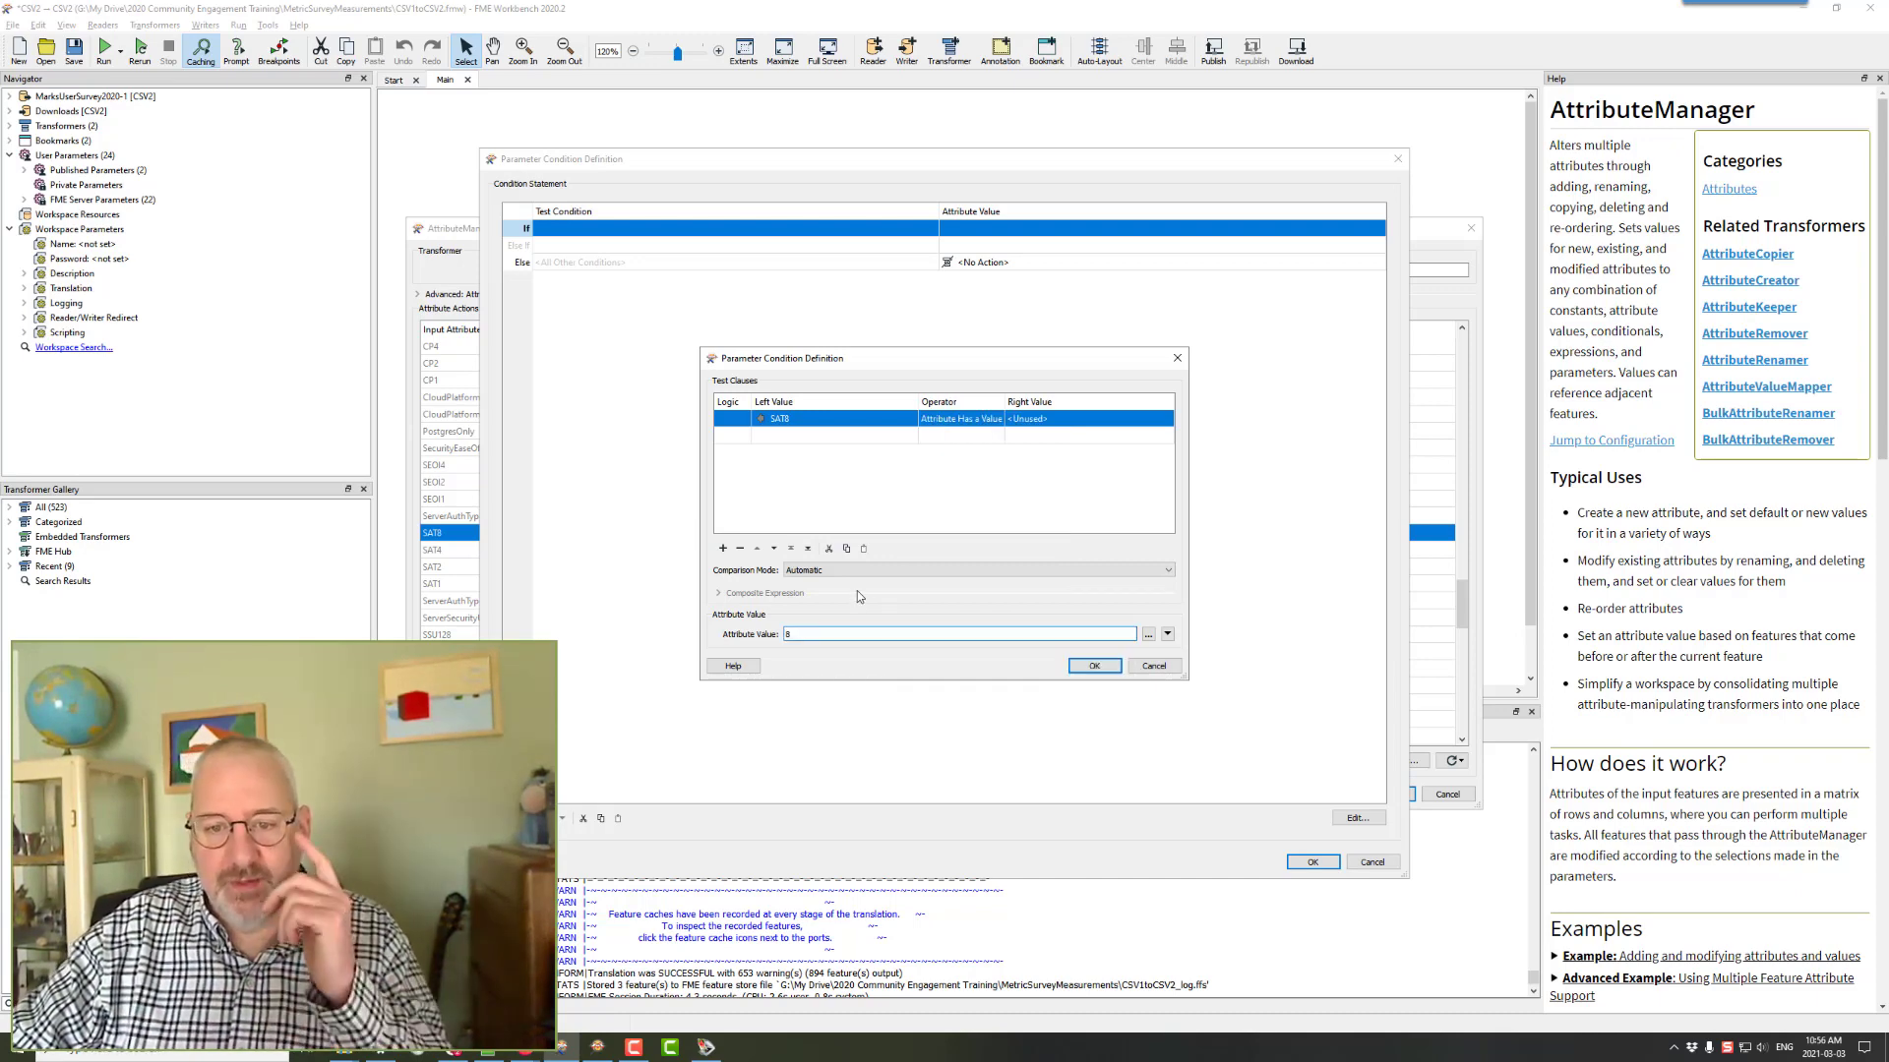
left_click(1092, 666)
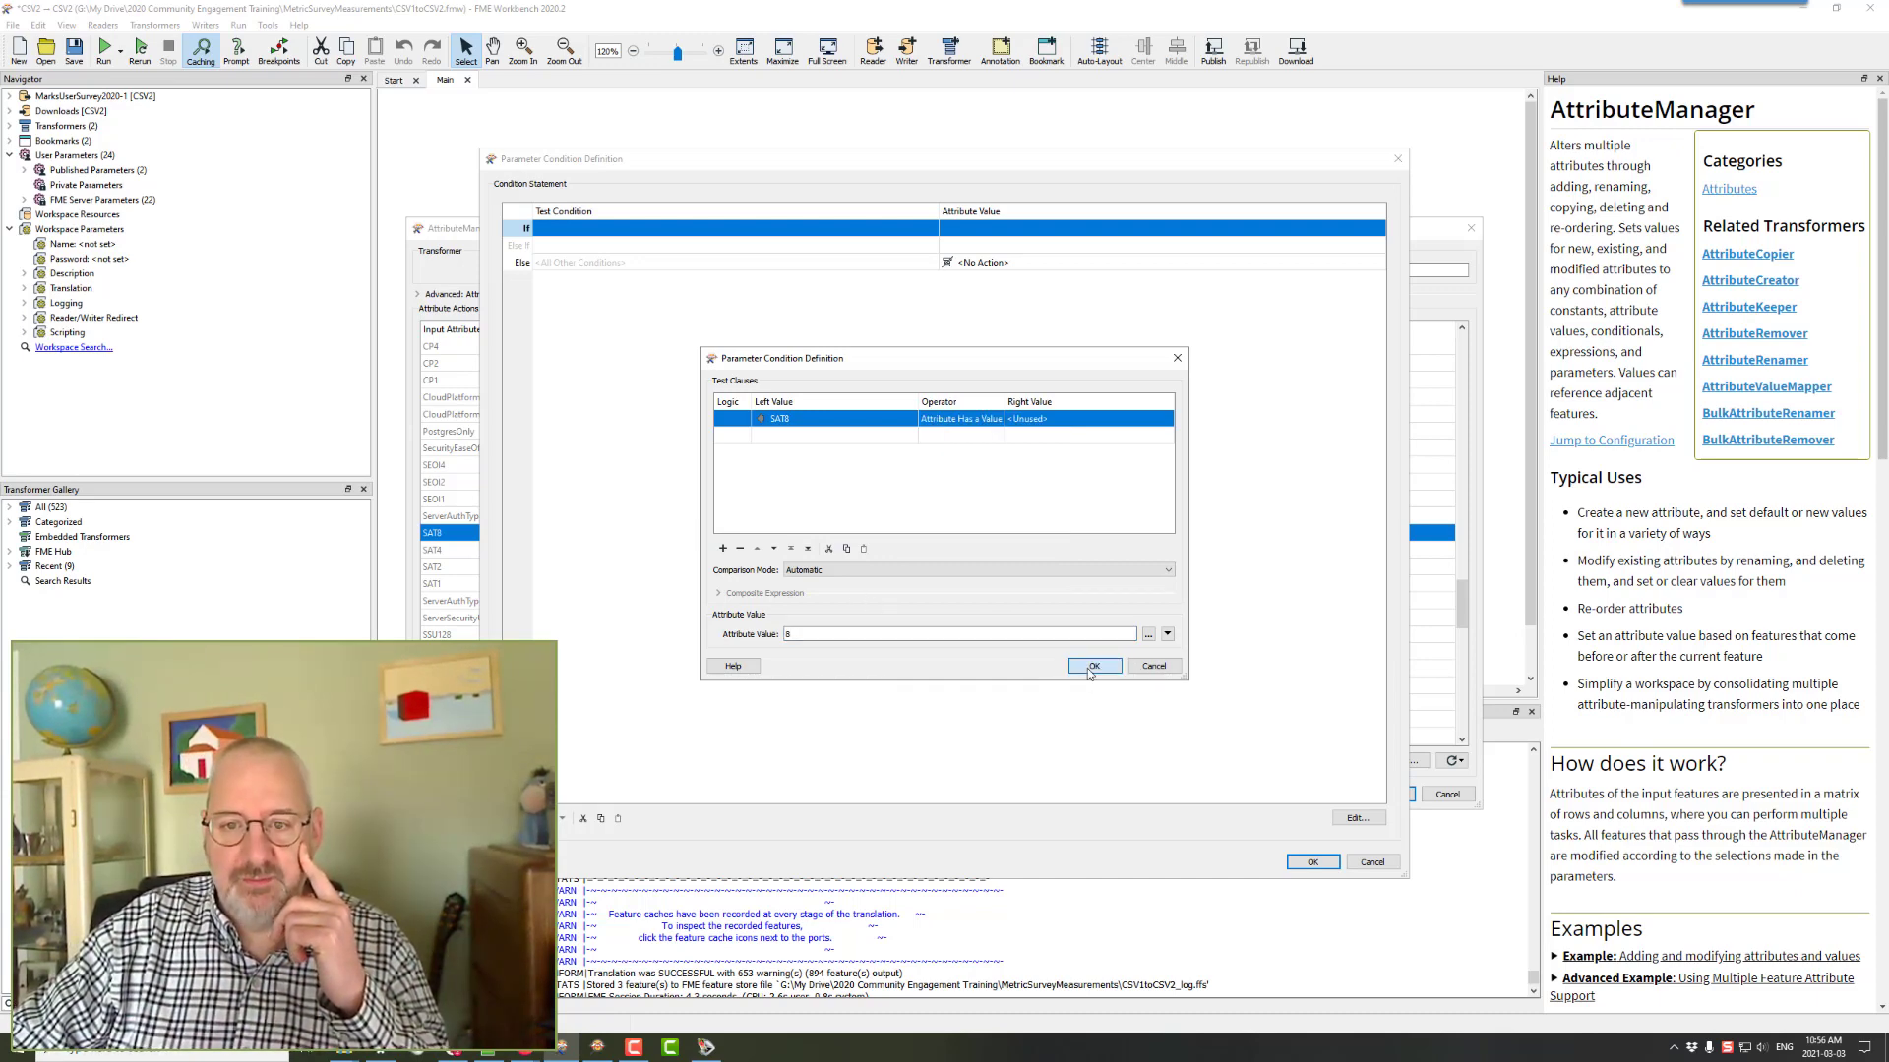
left_click(1008, 263)
type("0")
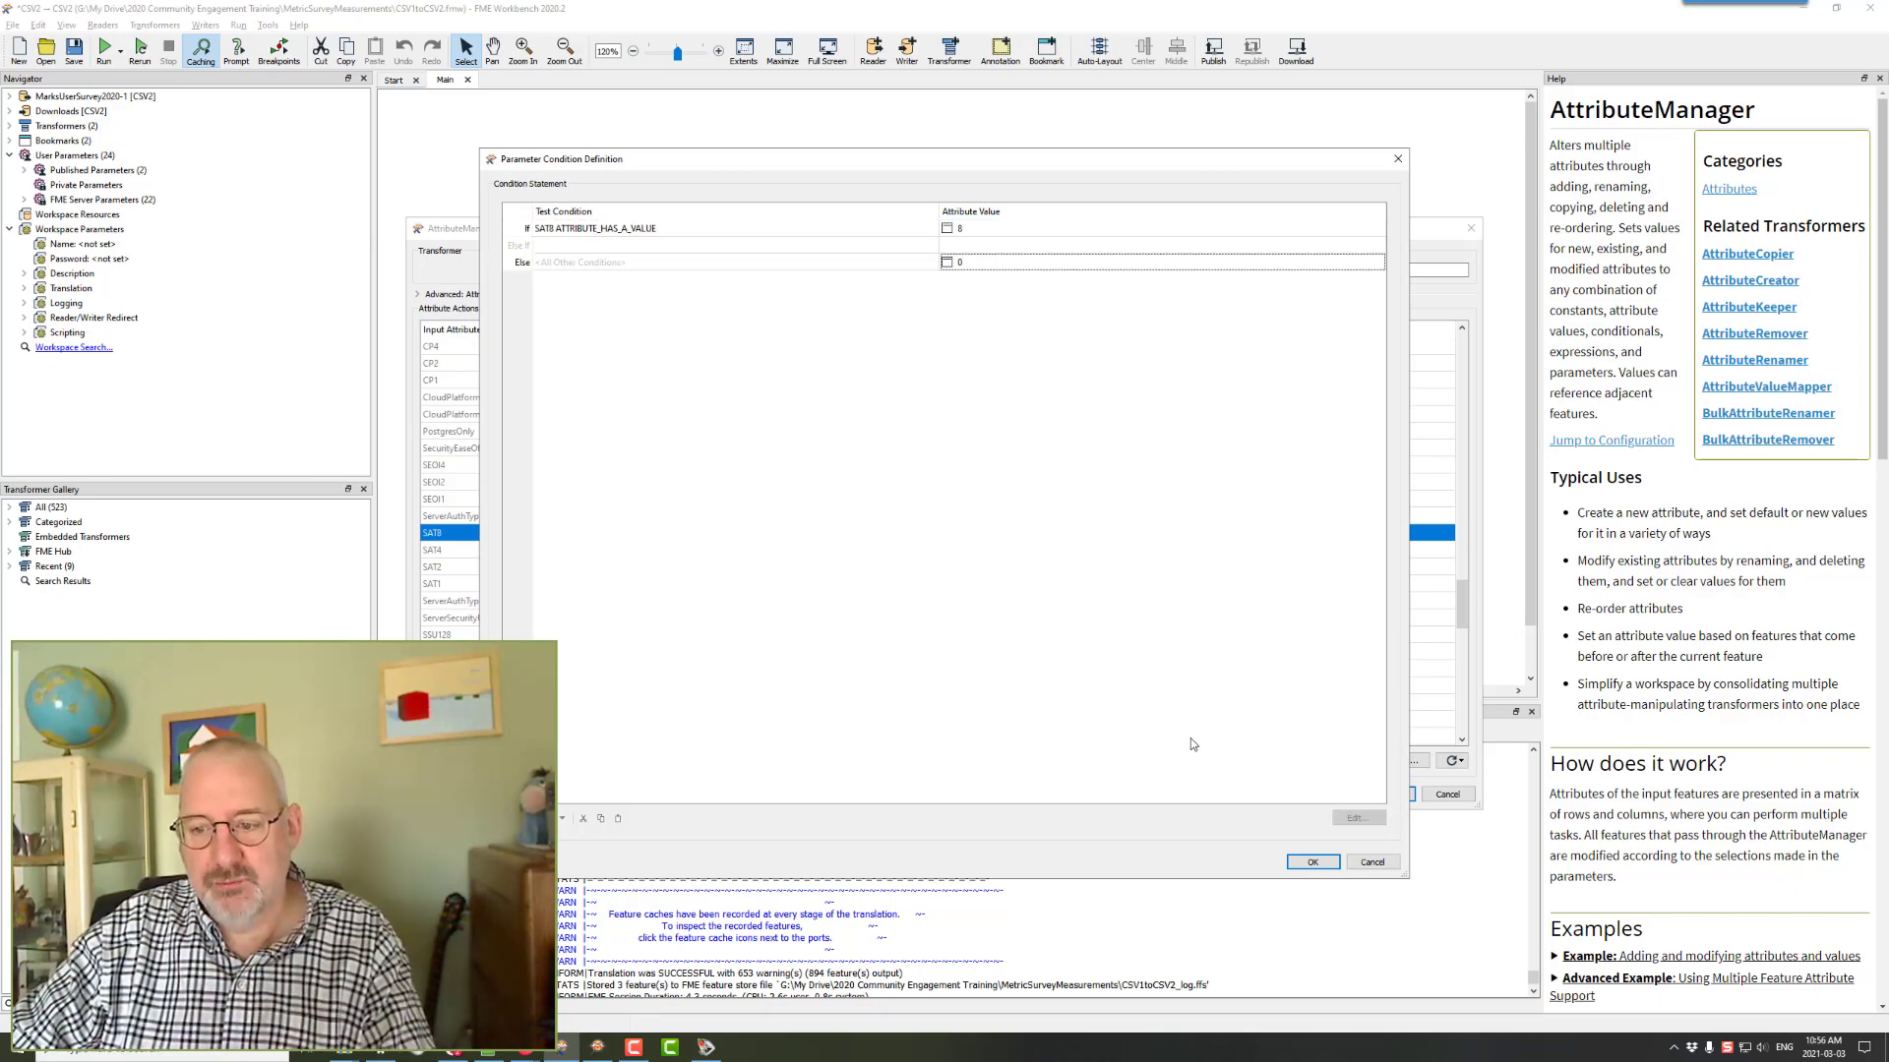
left_click(1310, 863)
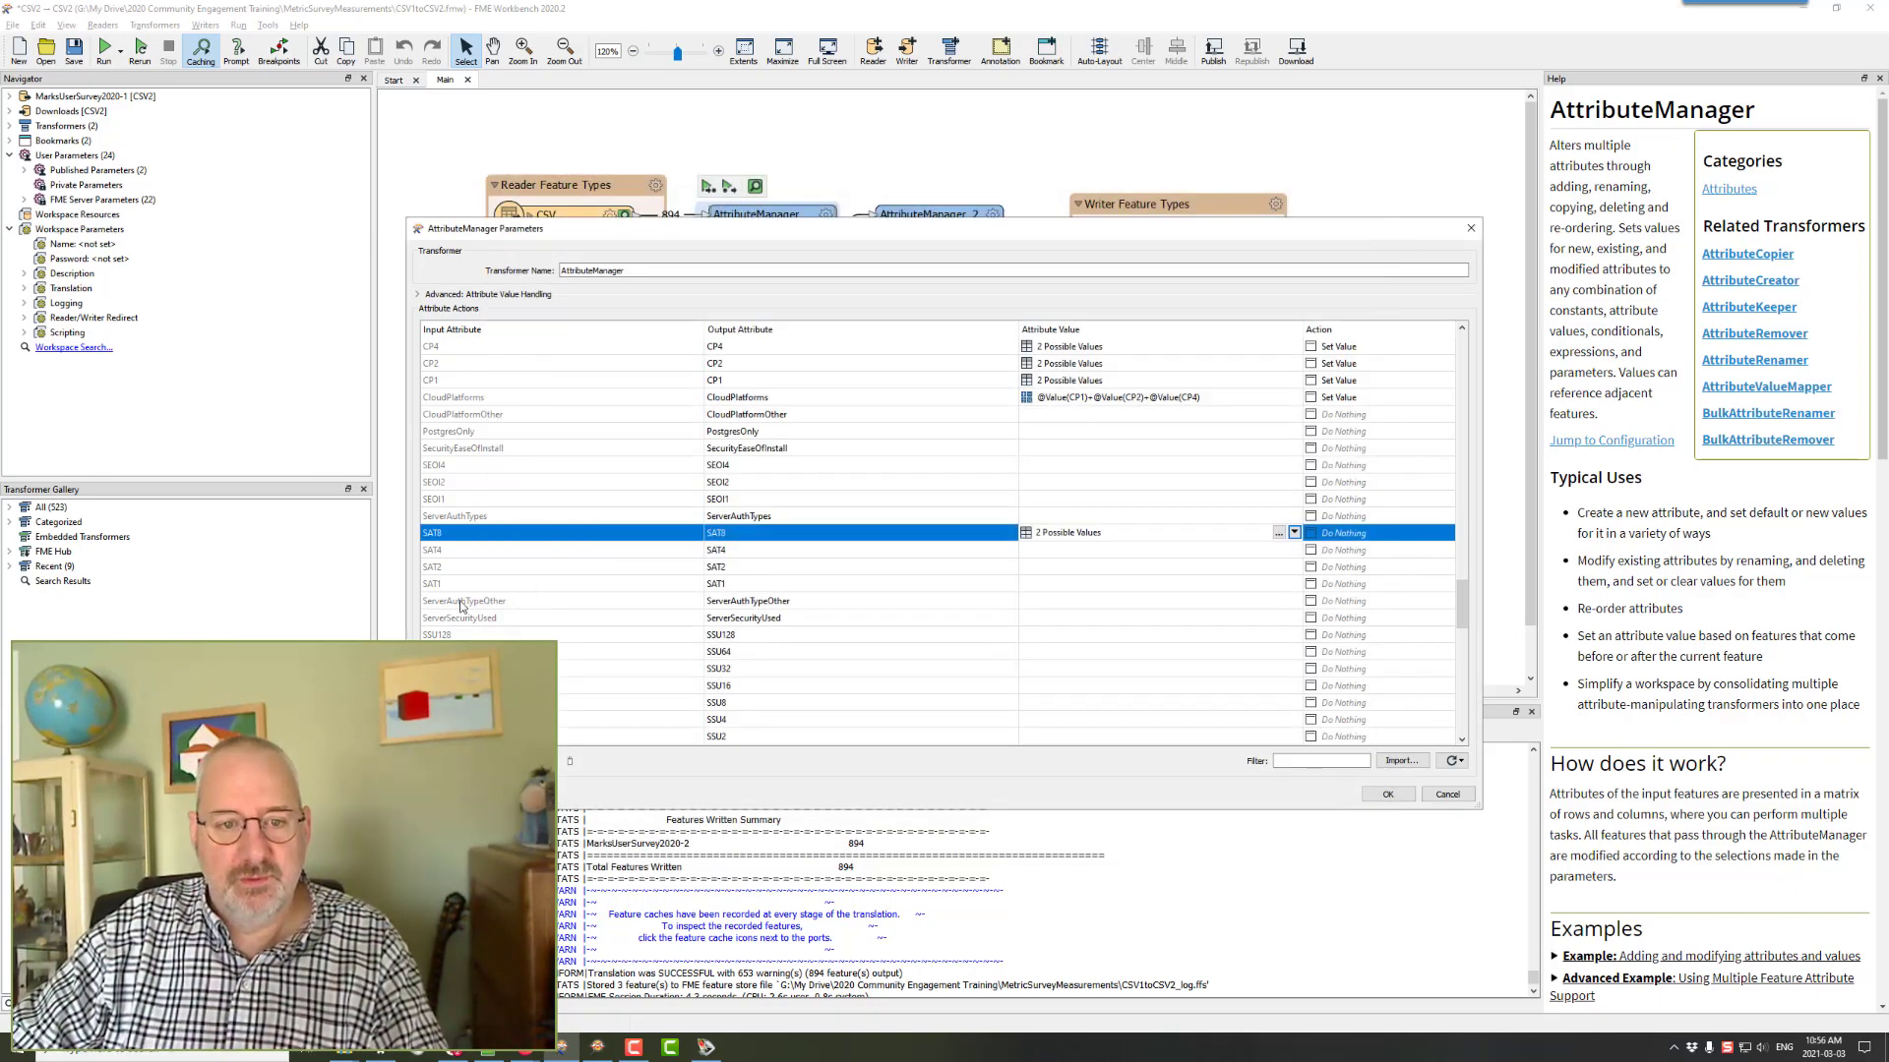
- Reopen SAT8's conditional value and copy its If condition for reuse
left_click(1278, 532)
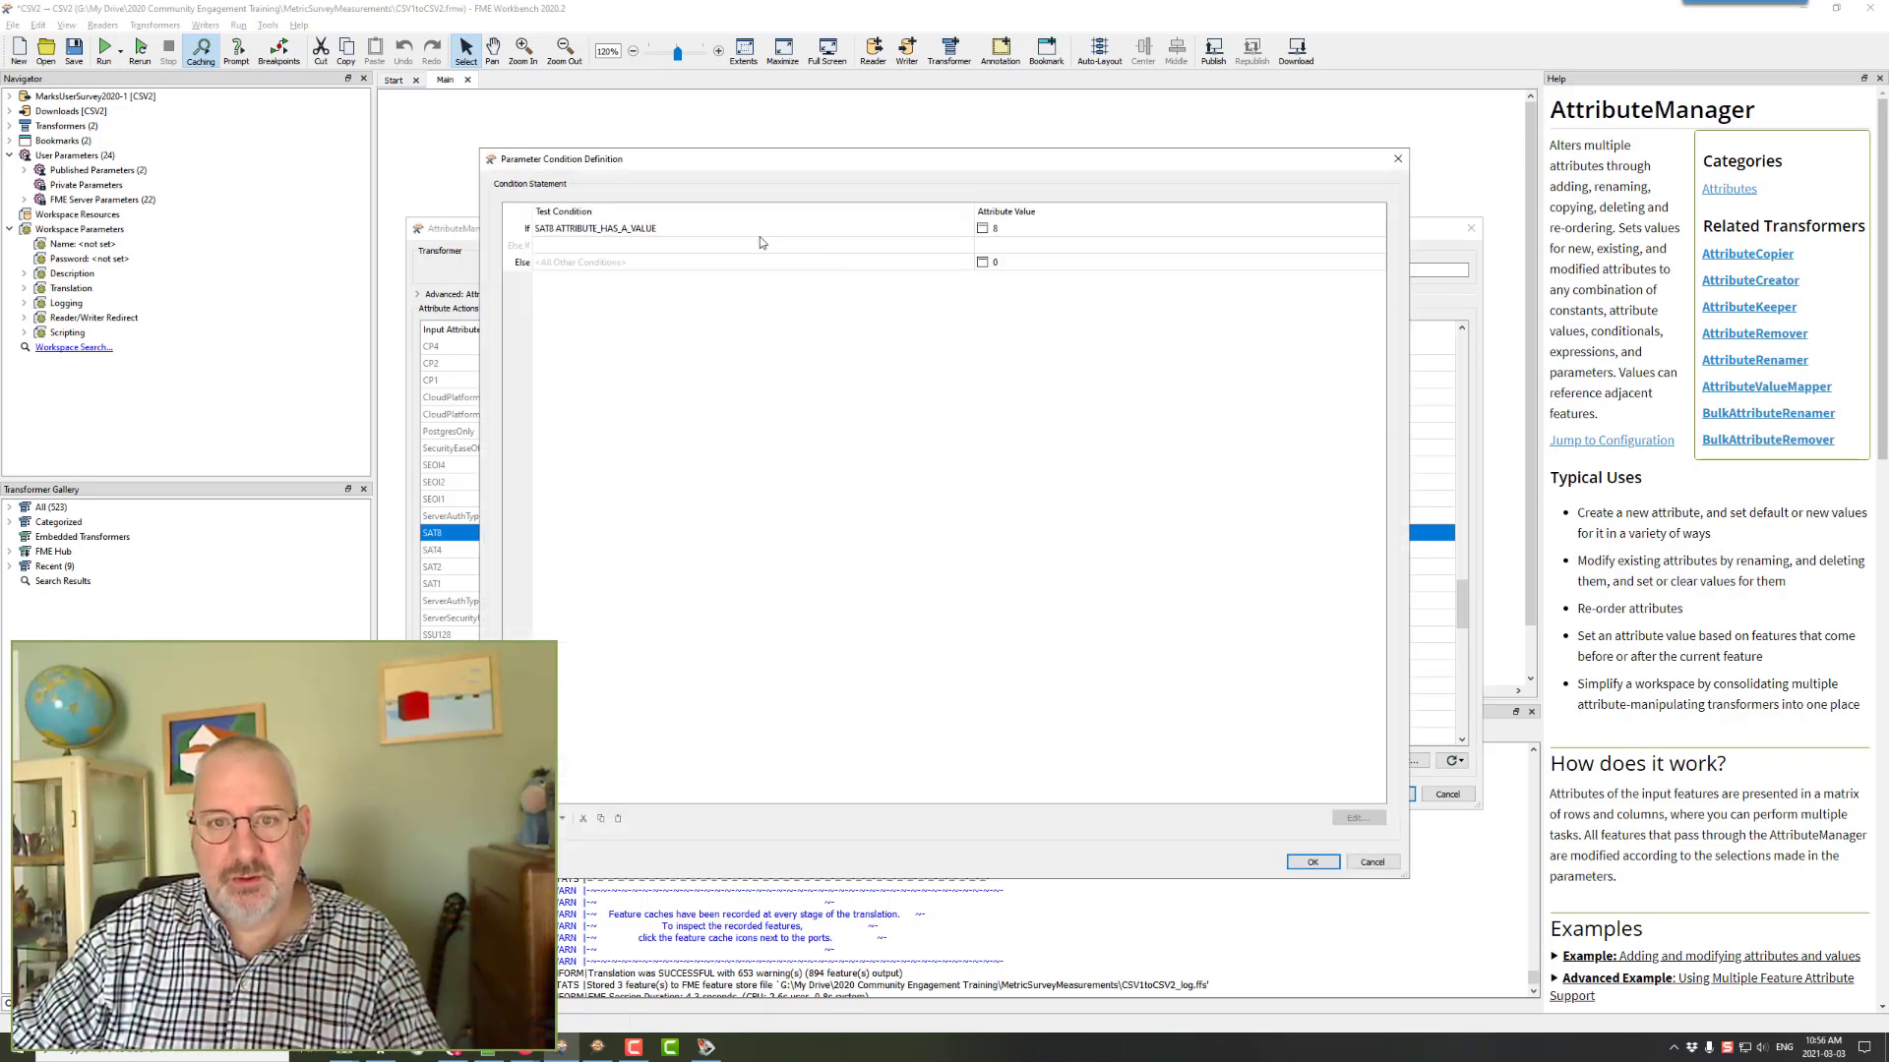
left_click(760, 234)
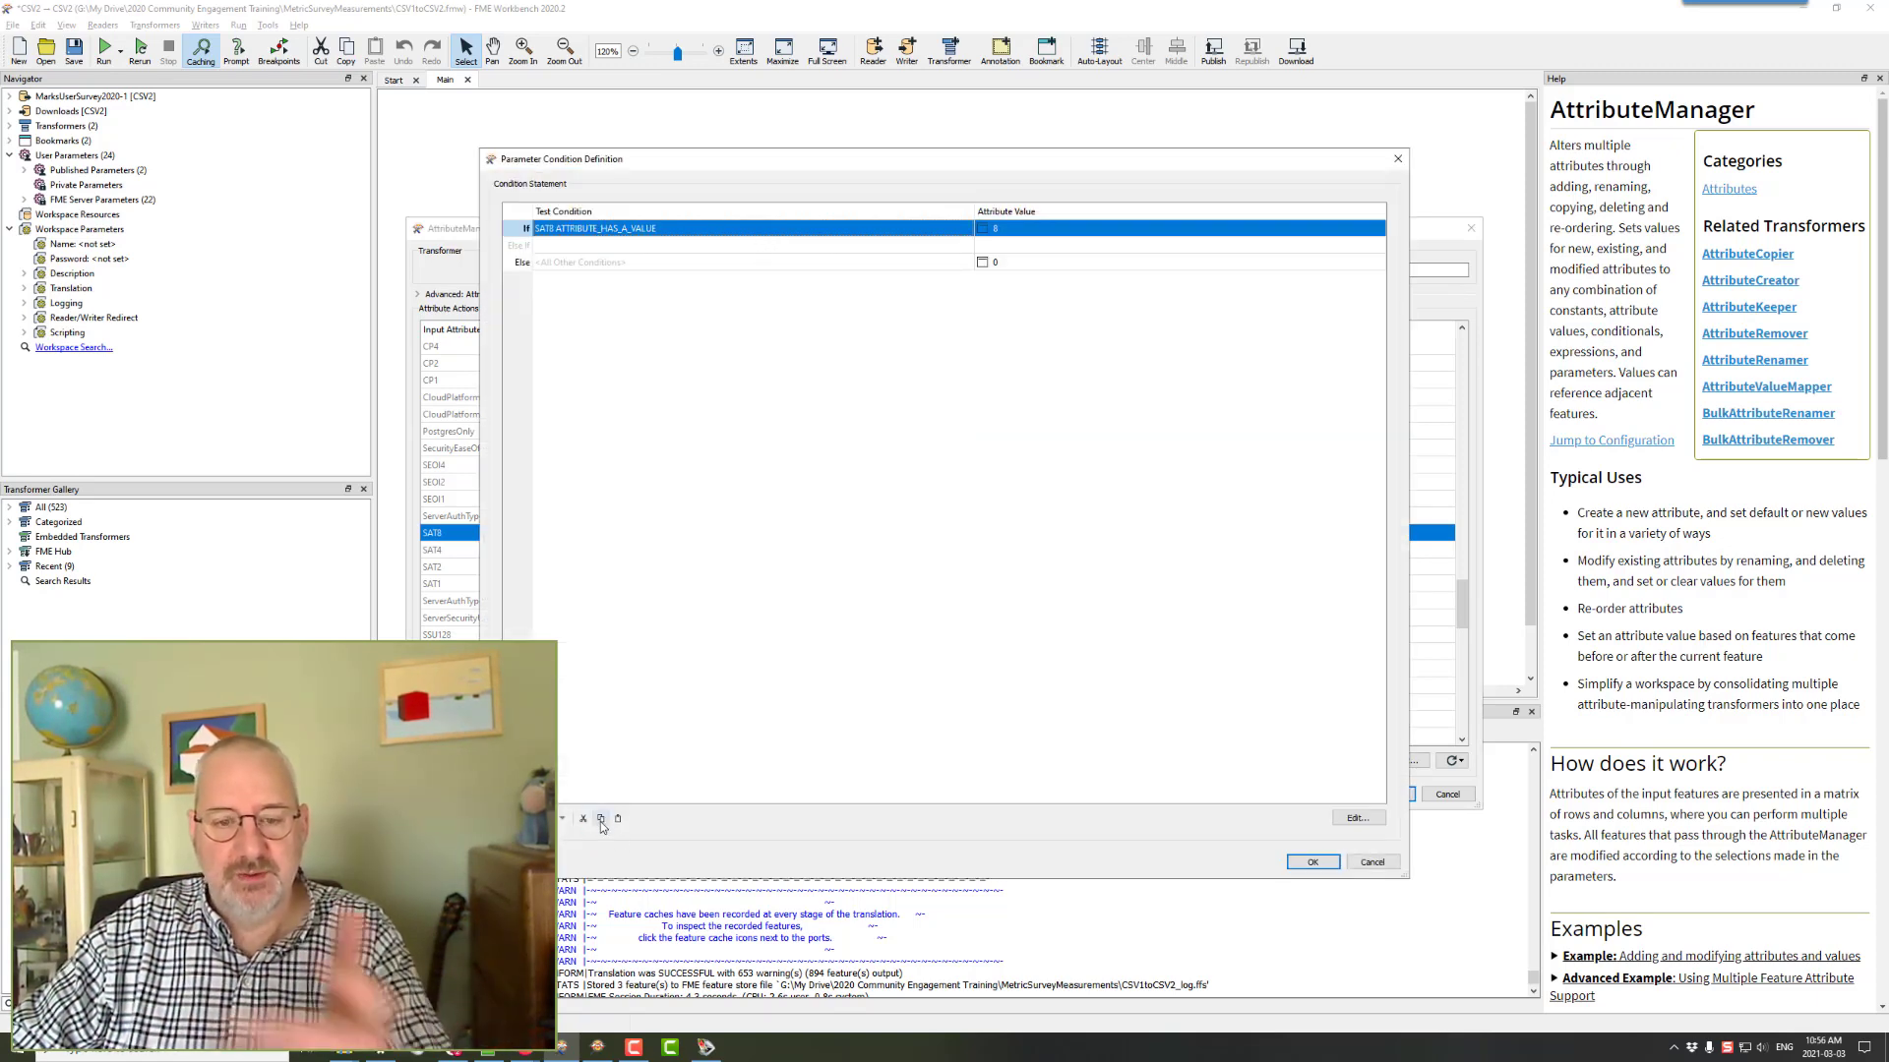
left_click(1313, 863)
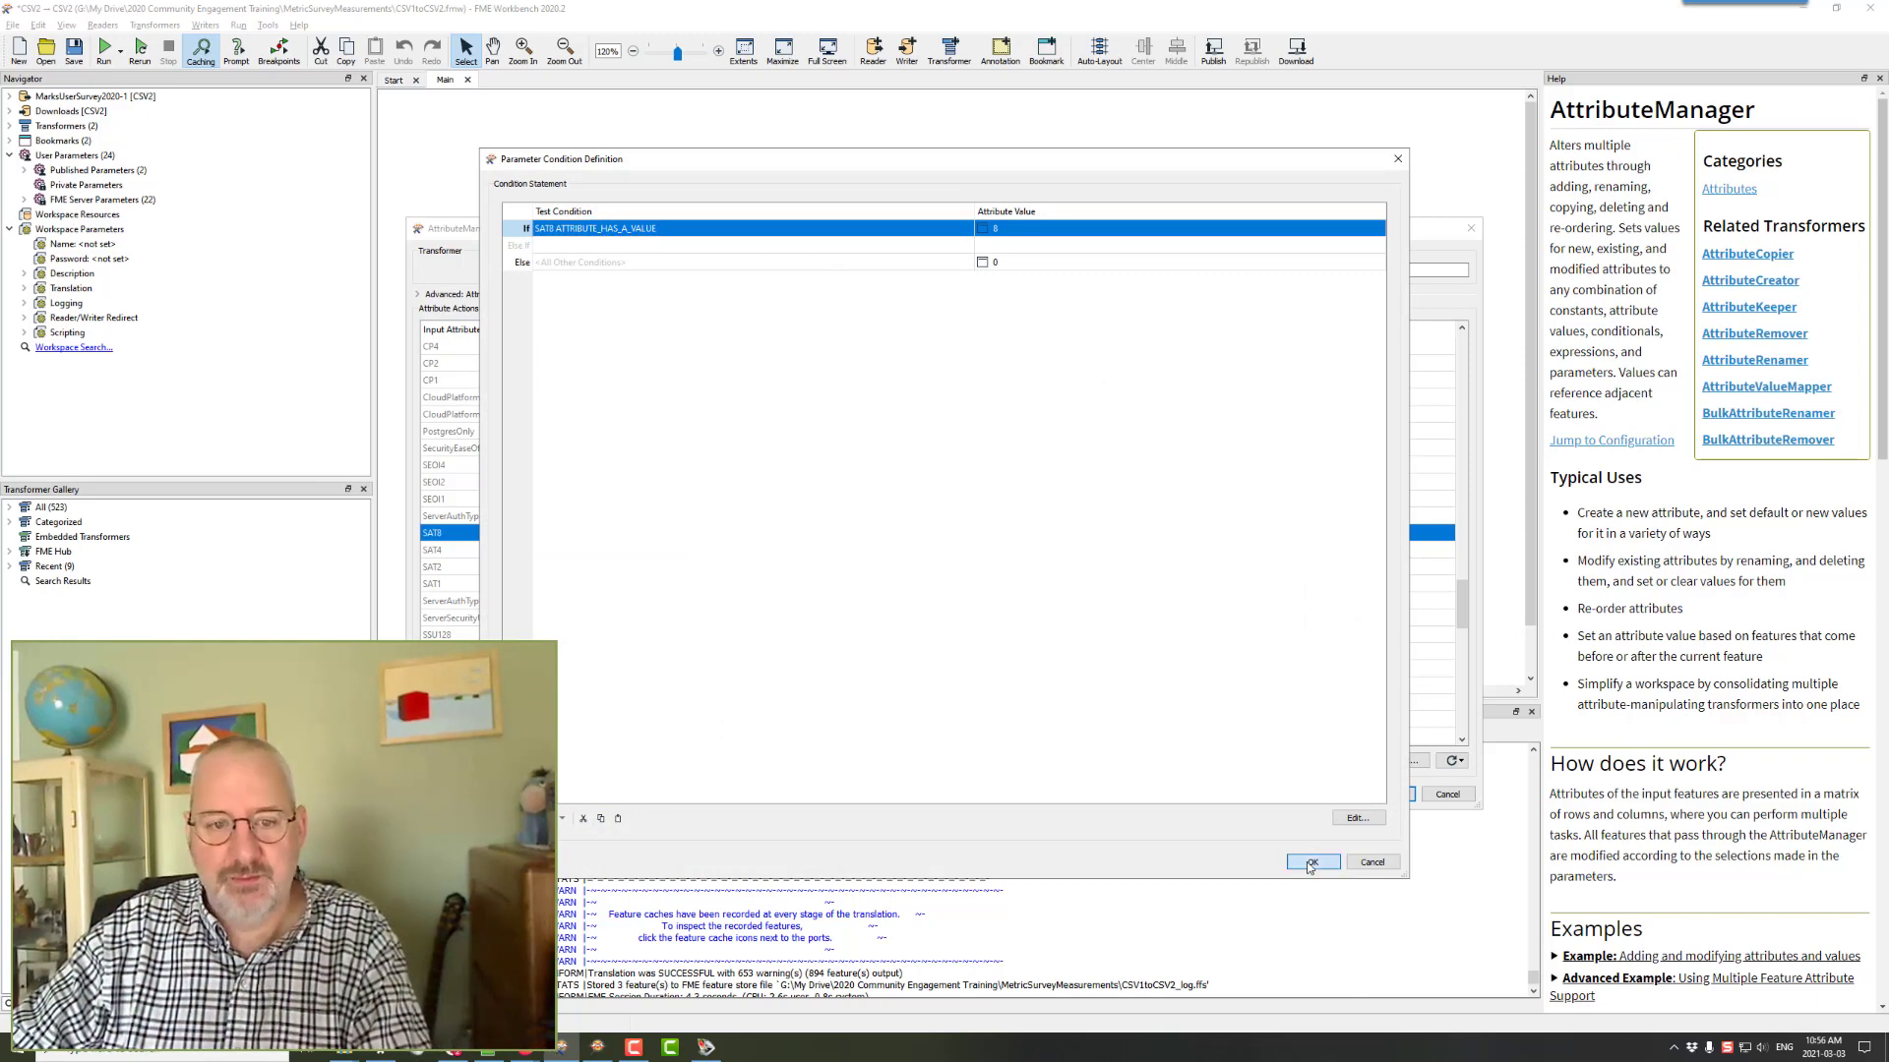
- Start a conditional value for the SAT4 attribute and paste the copied SAT8 condition into it
left_click(1294, 551)
left_click(1294, 550)
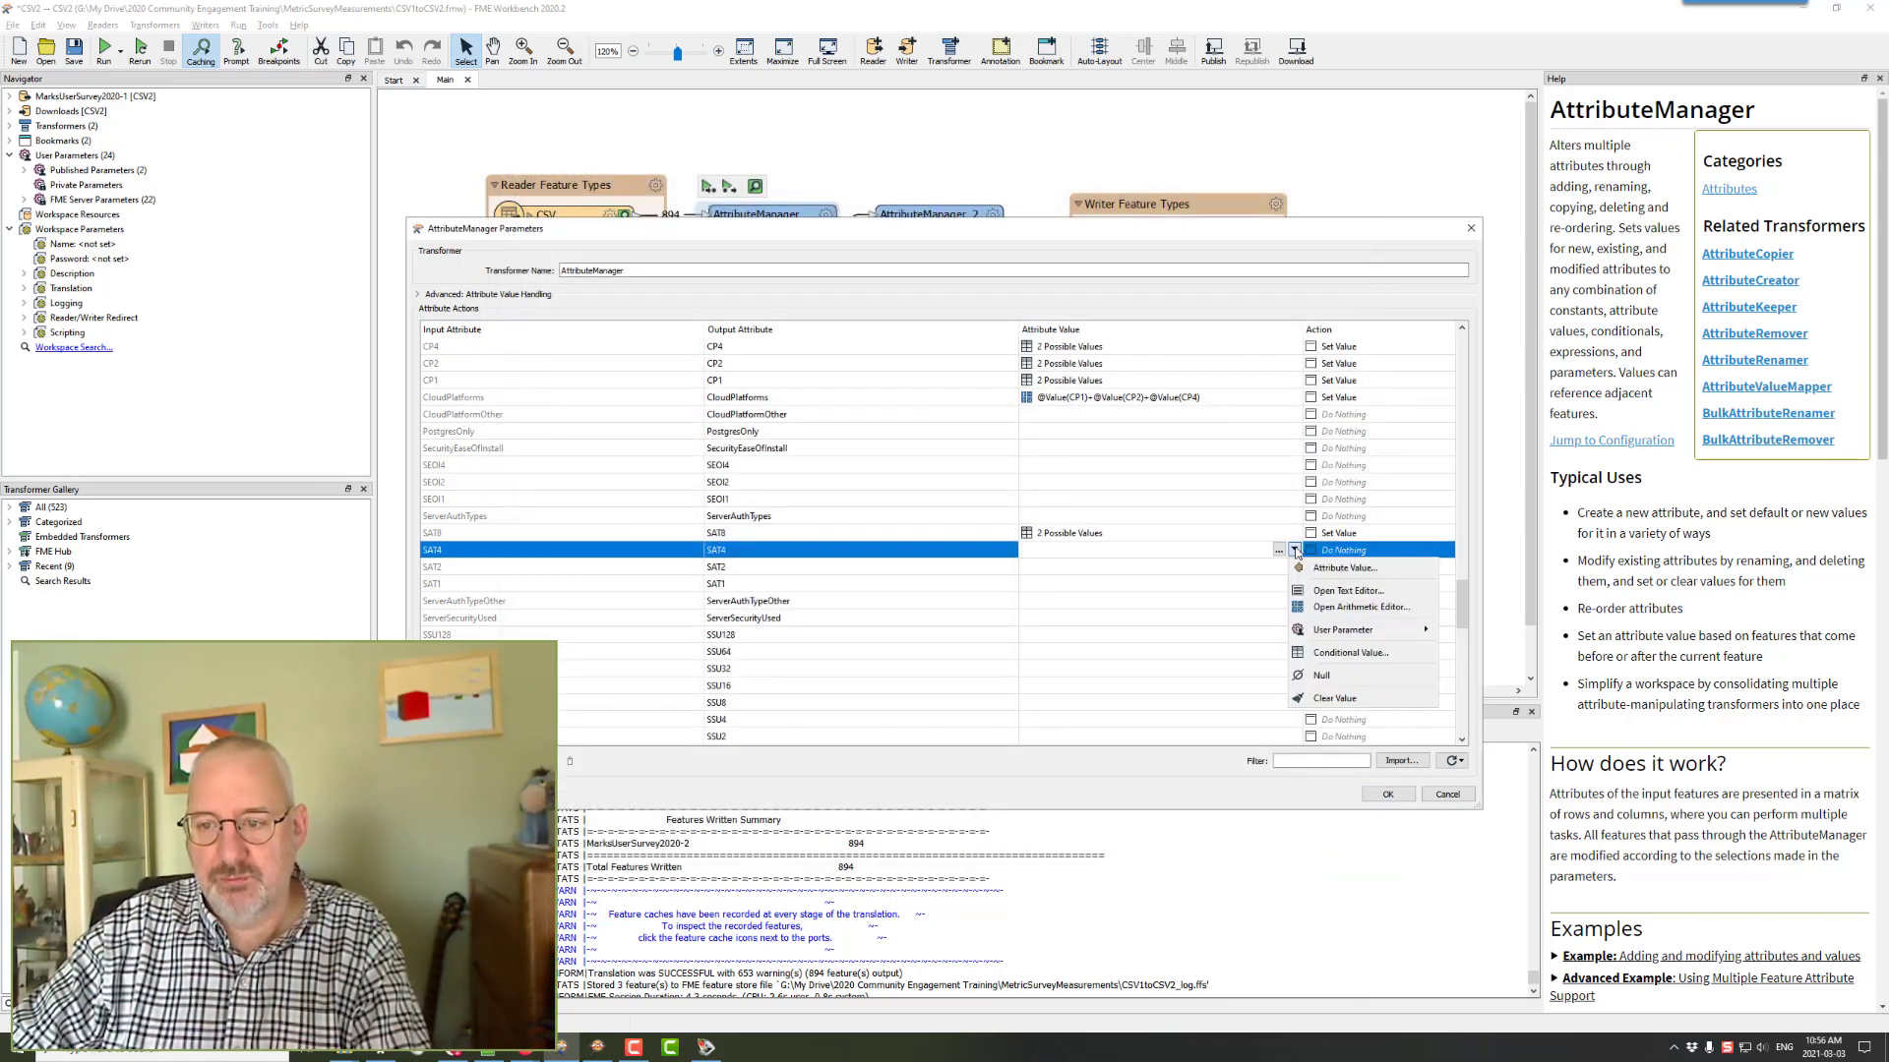
left_click(1333, 653)
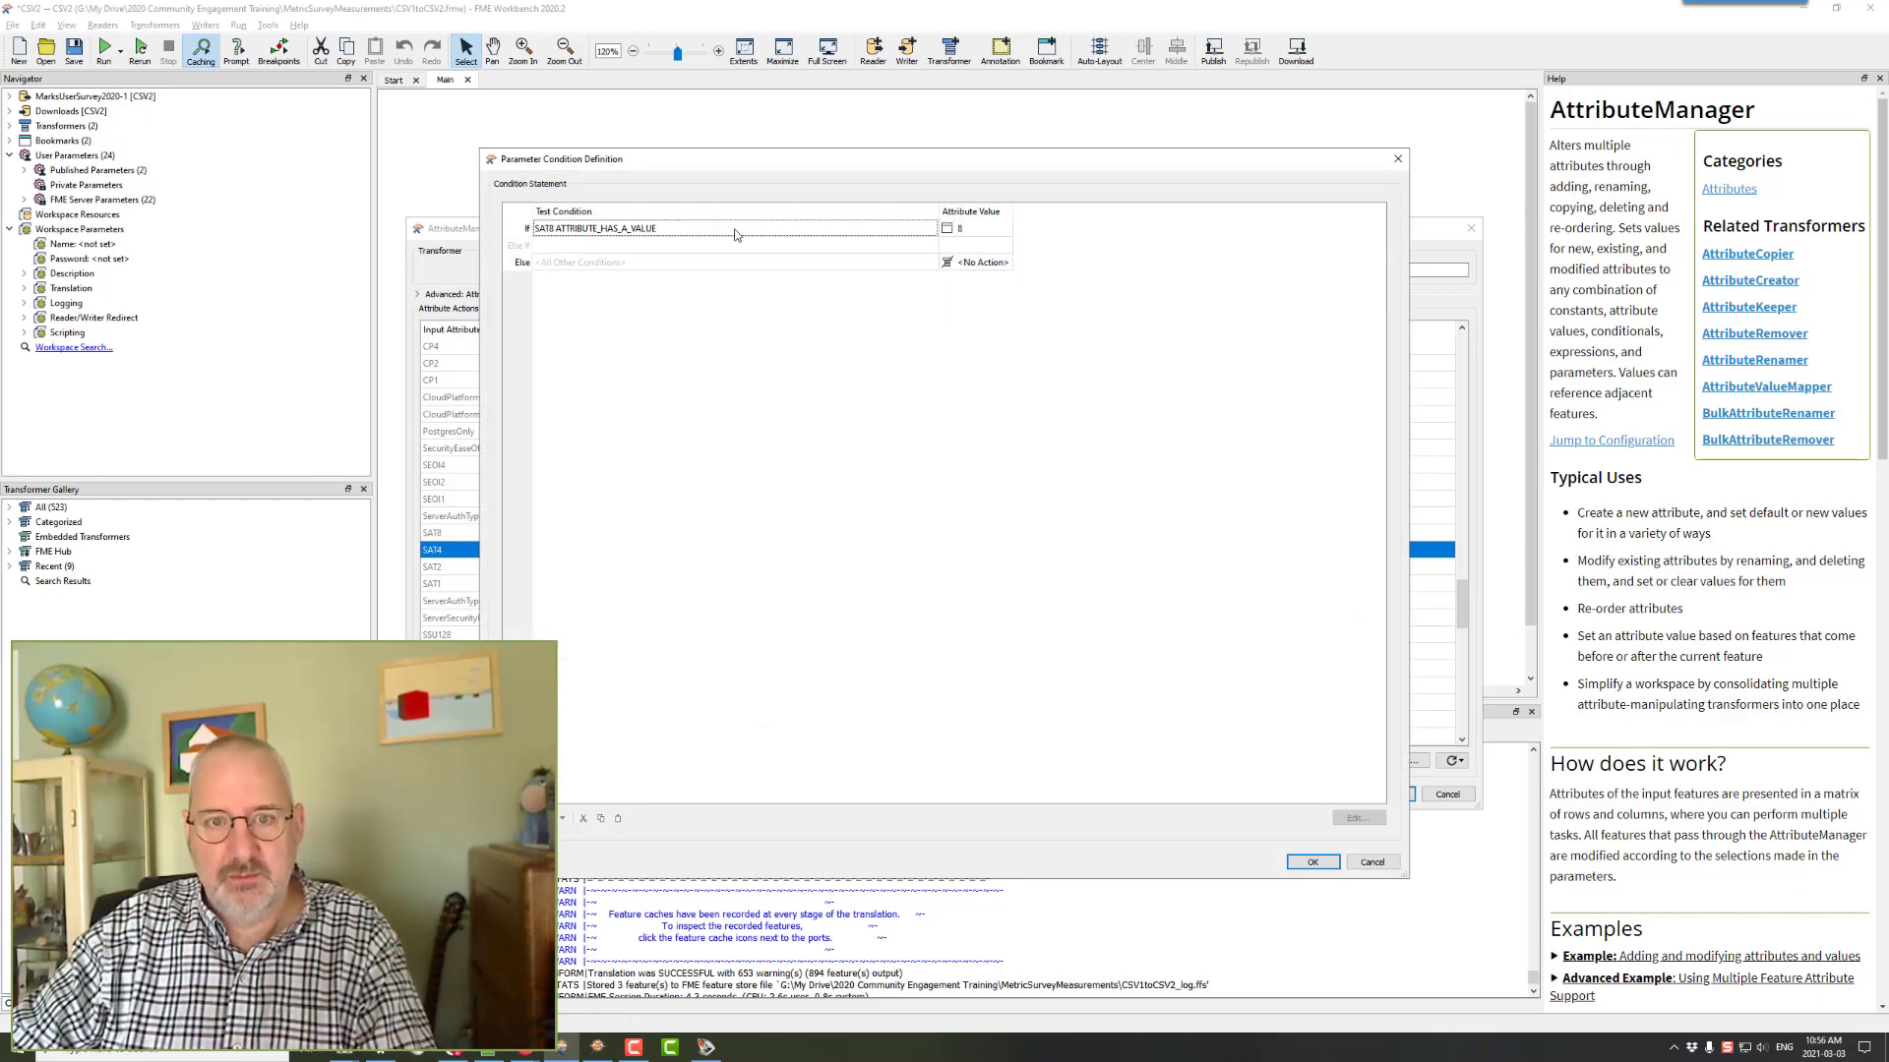
- Edit the pasted condition to test SAT4 instead and set its attribute value to 4
double_click(736, 229)
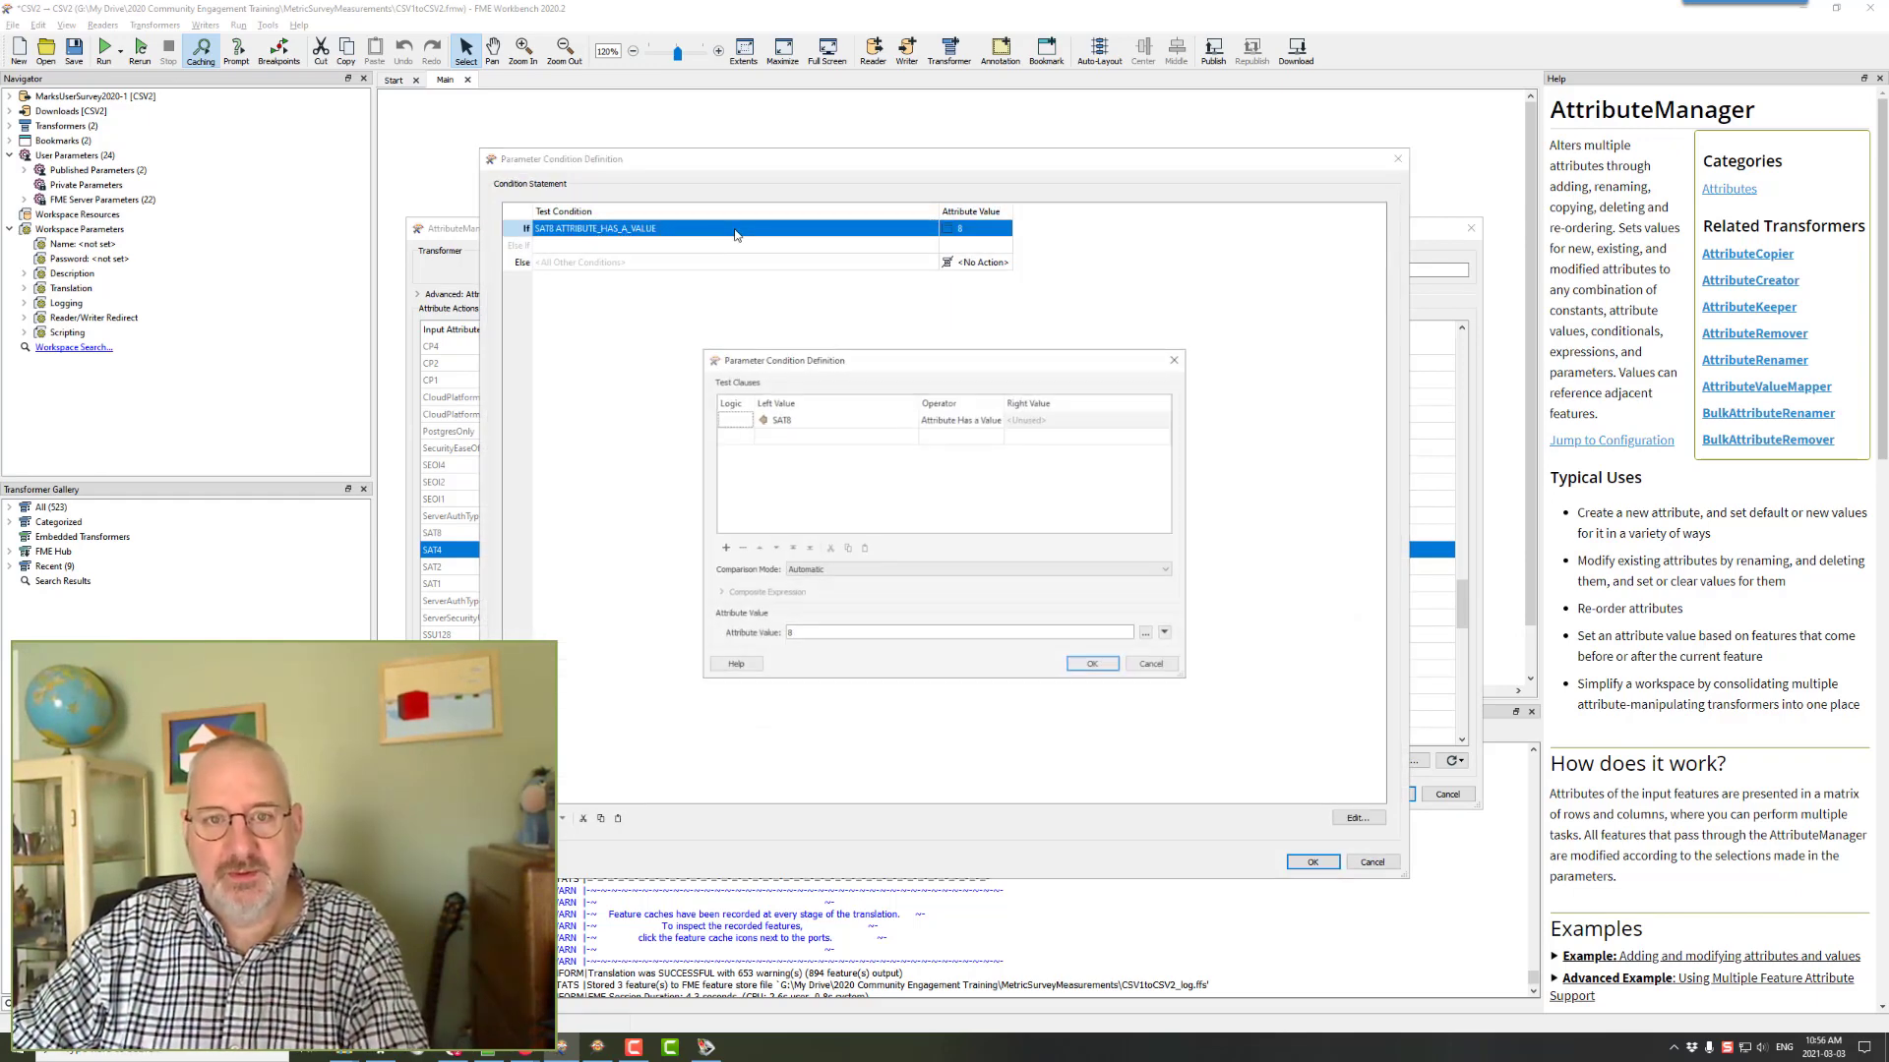
left_click(786, 419)
left_click_drag(791, 419, 784, 419)
type("4")
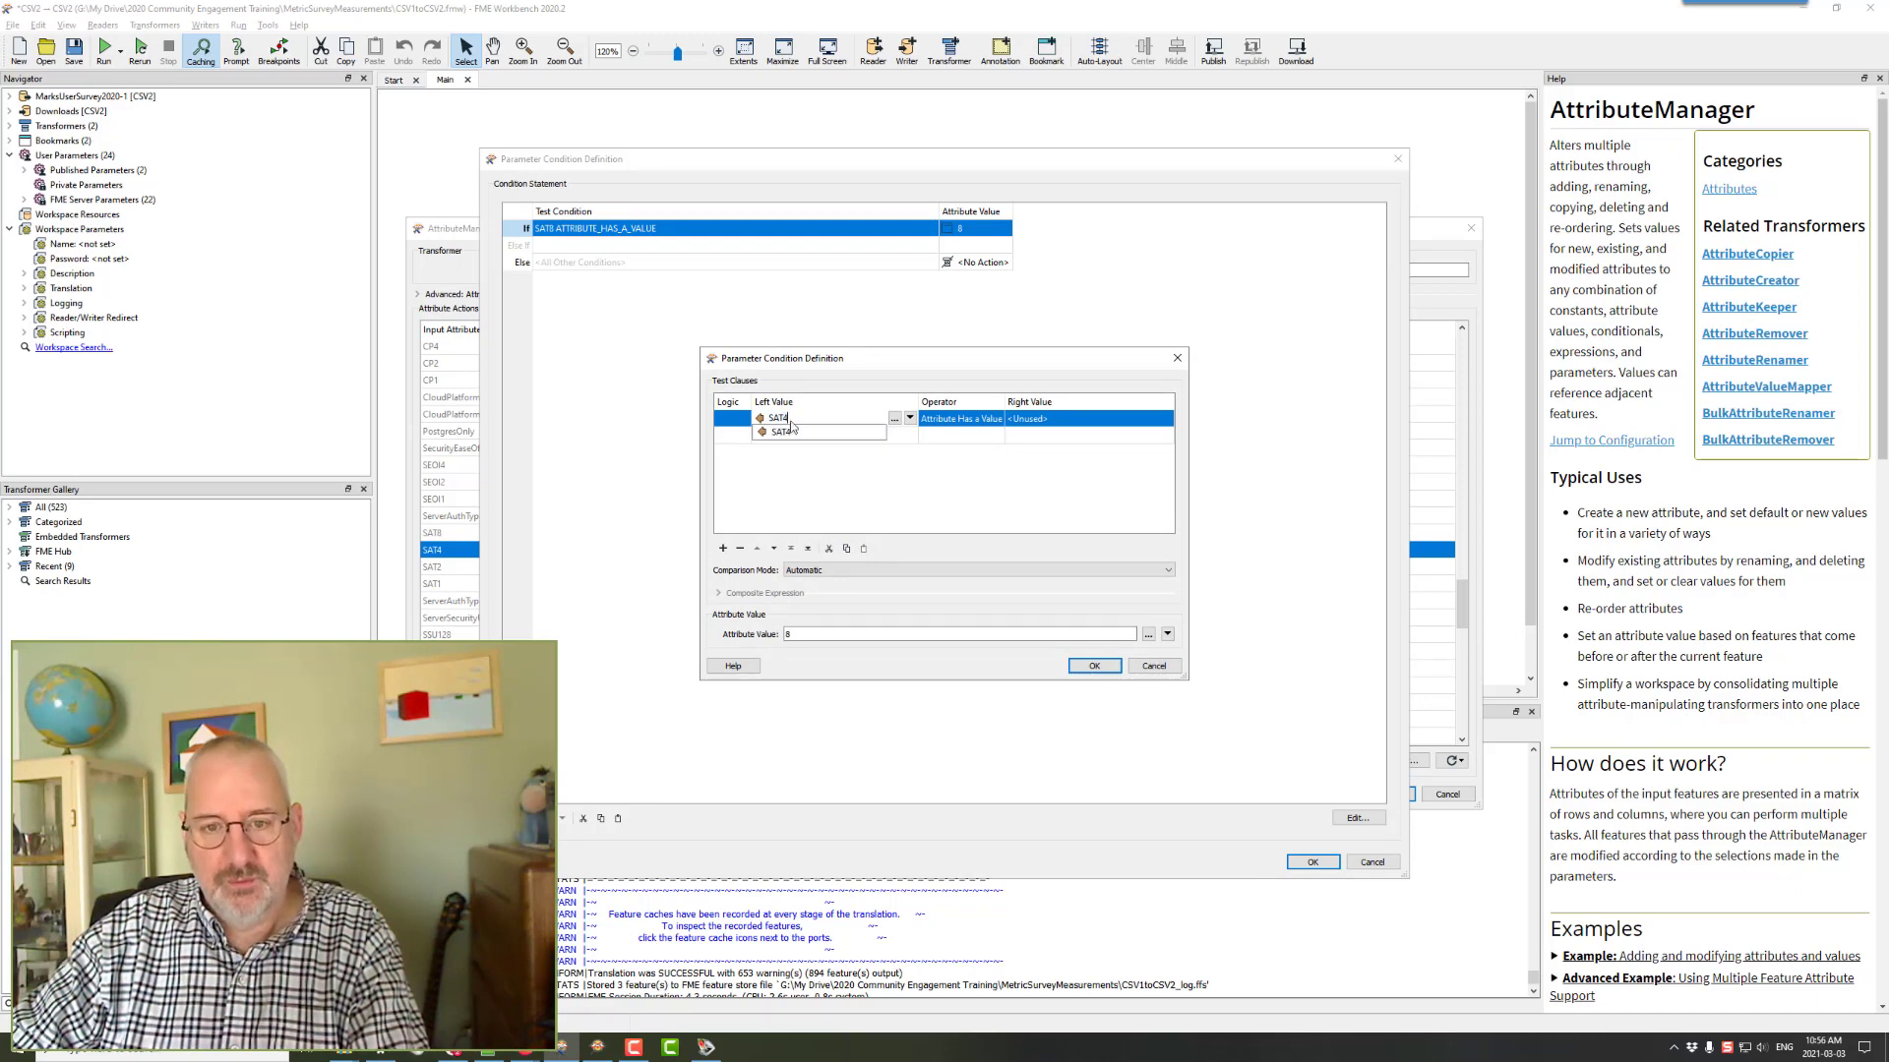
double_click(797, 633)
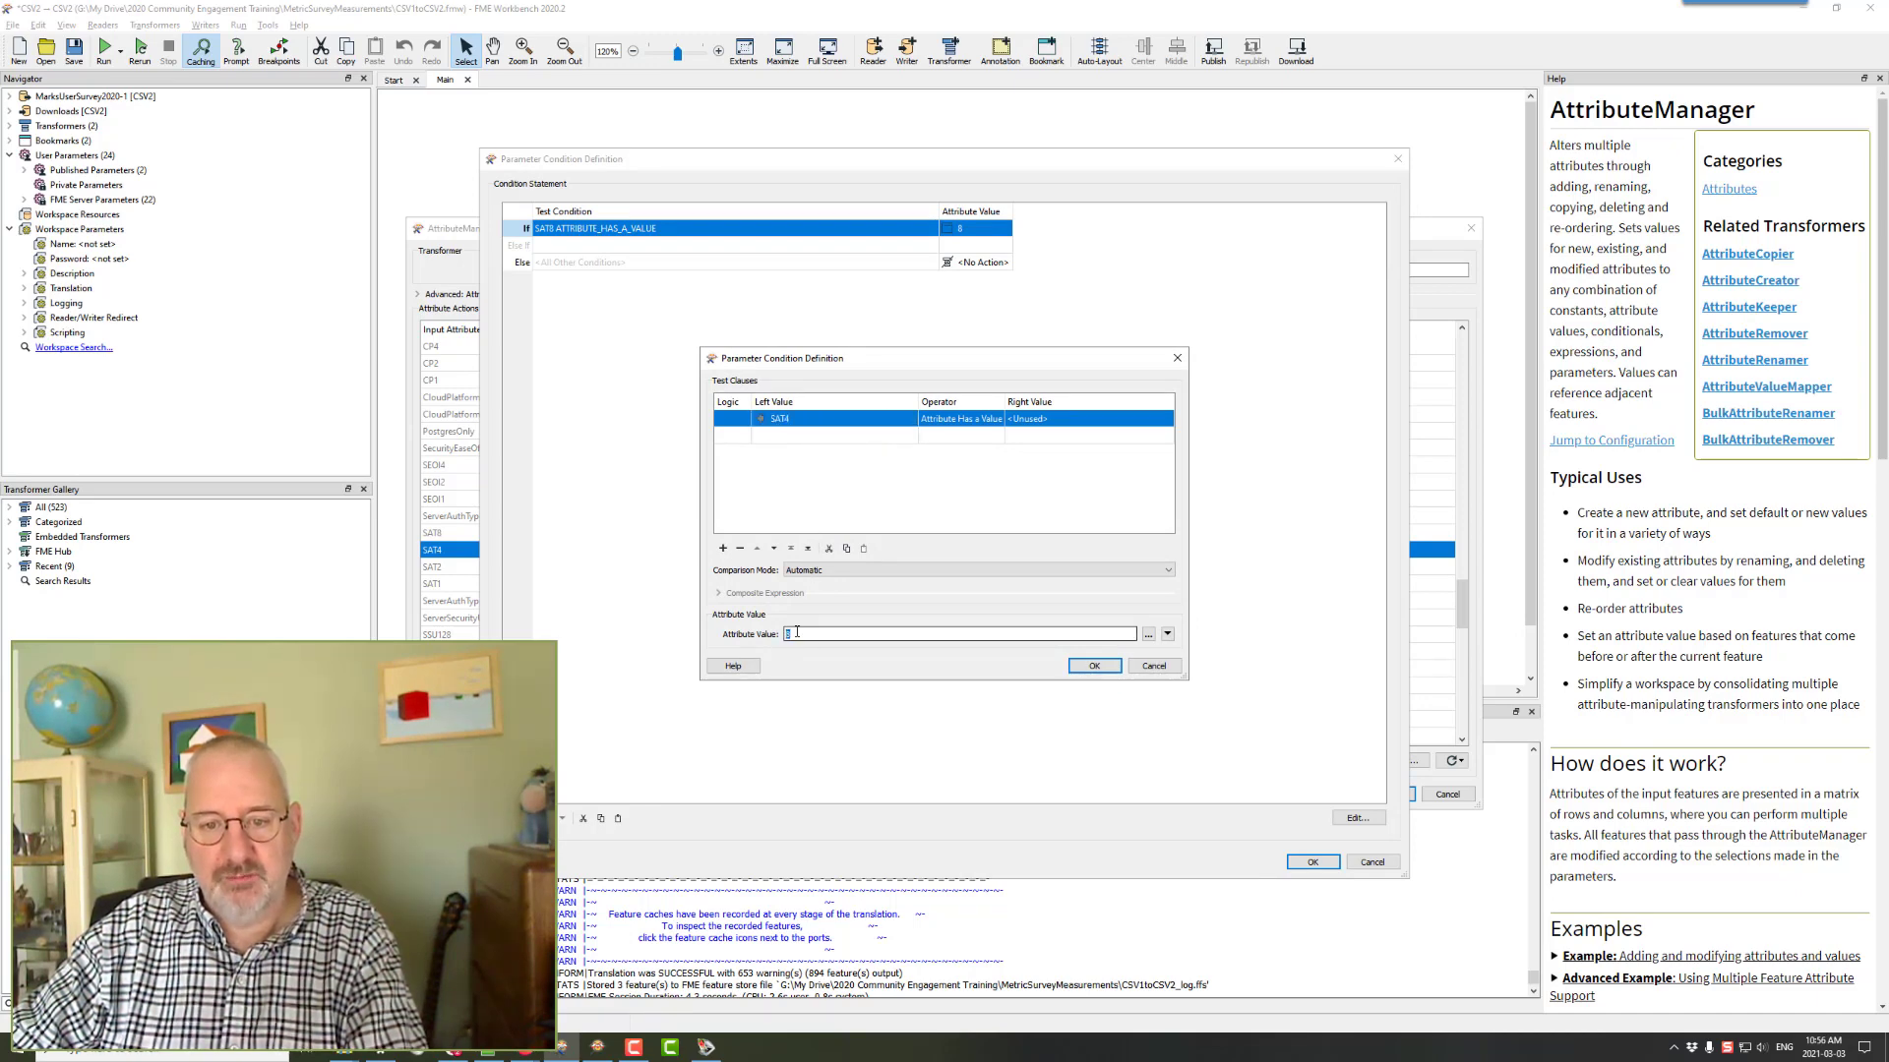
type("4")
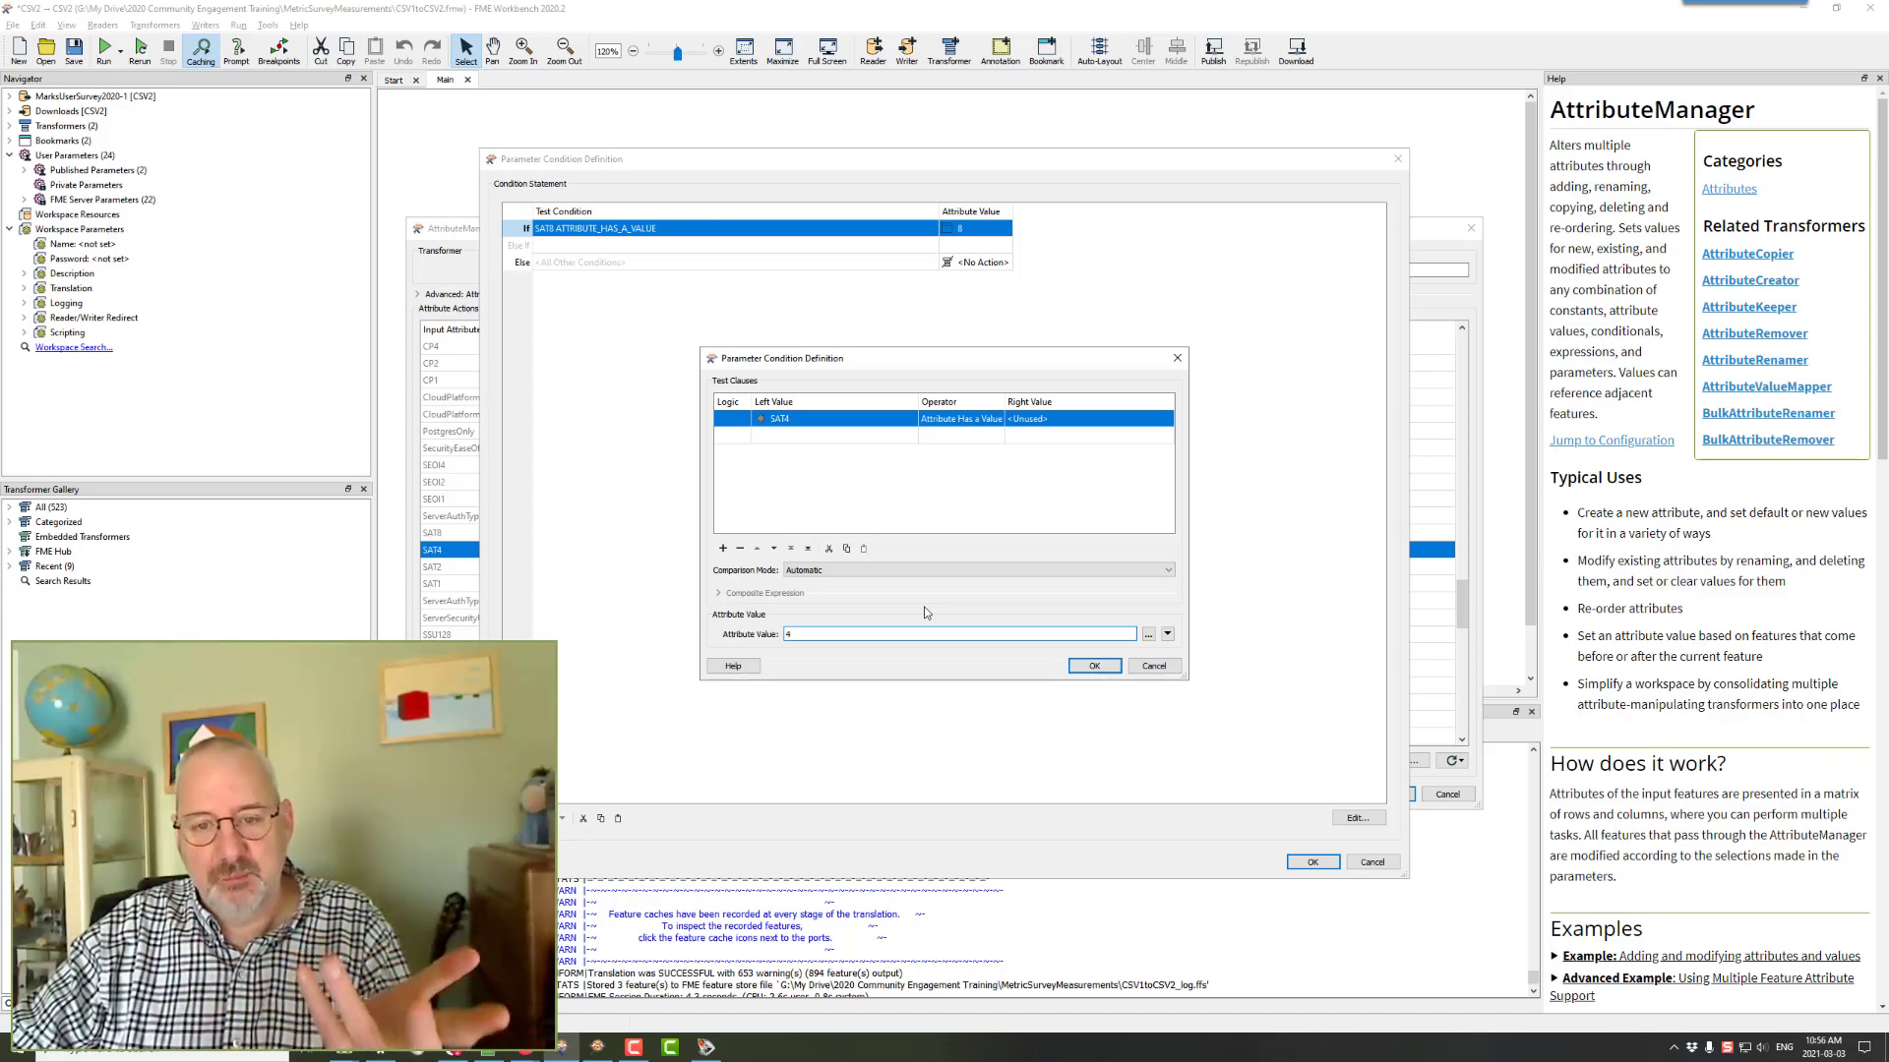
left_click(1092, 667)
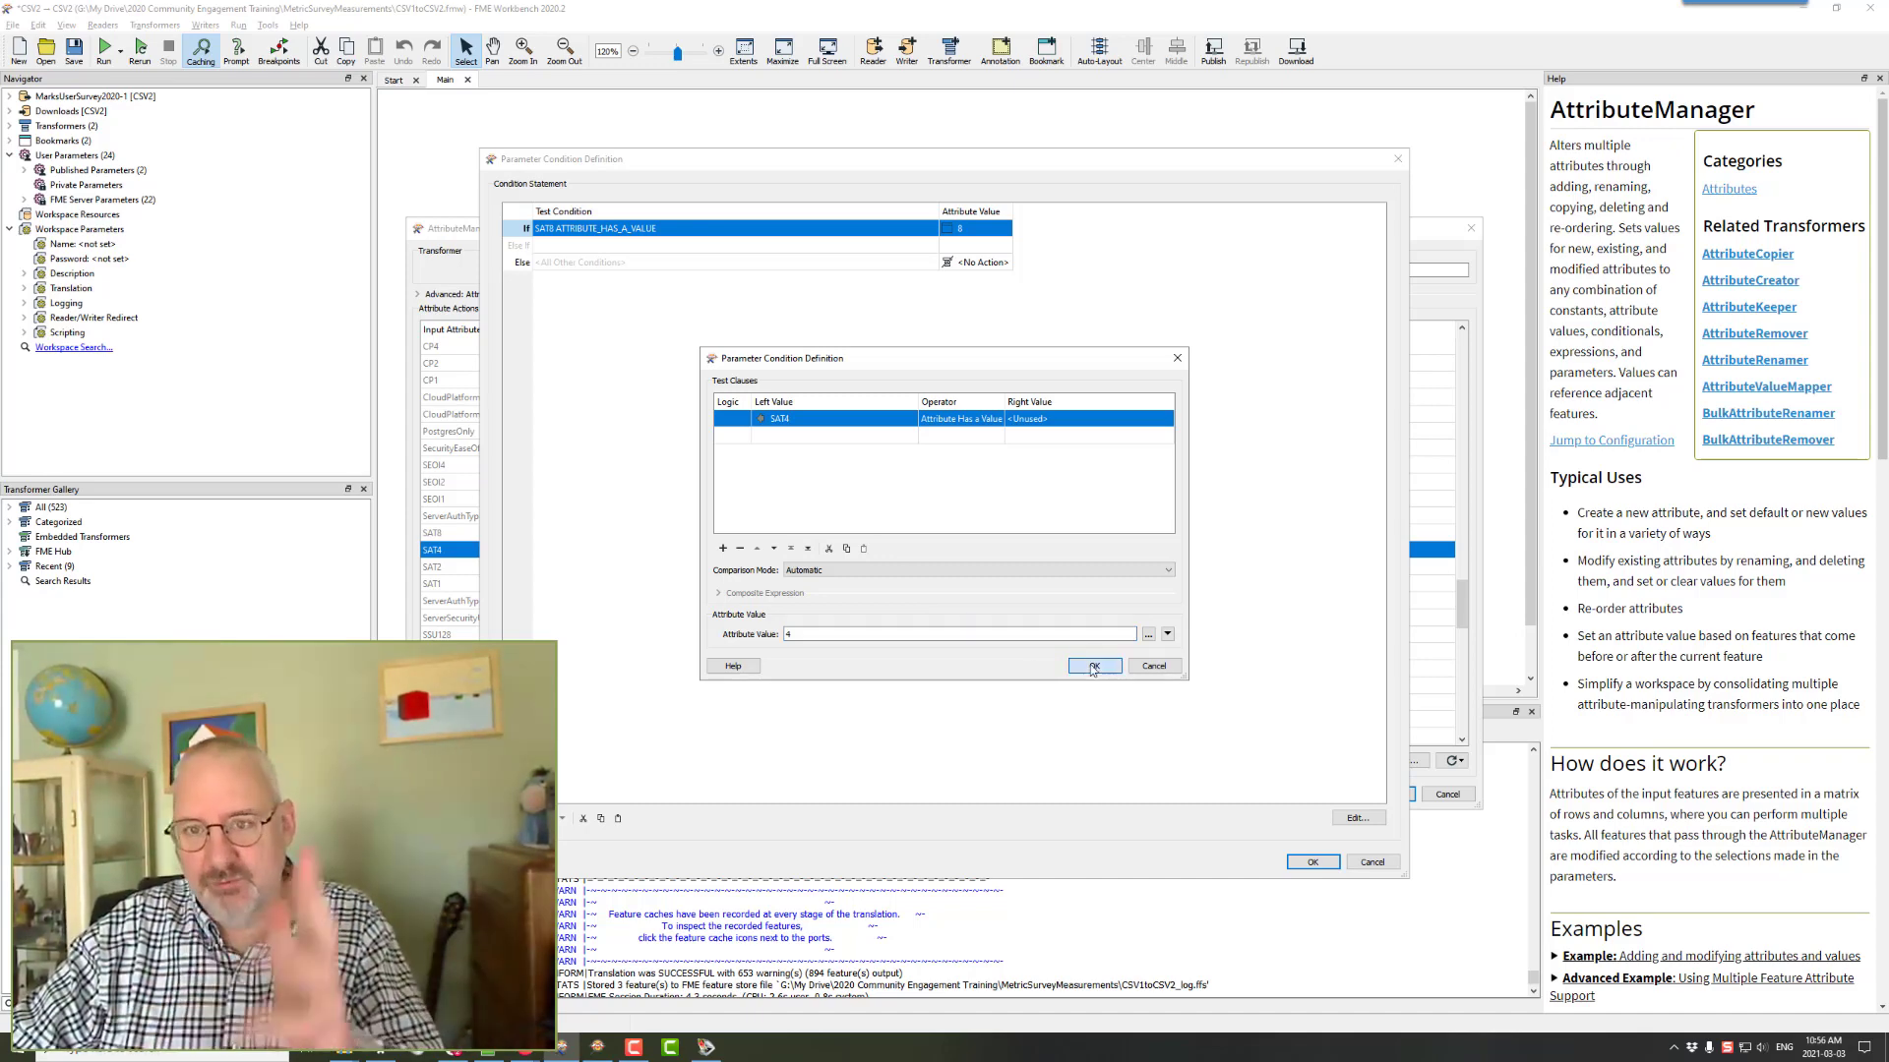
- Set SAT4's value for all other conditions to 0 and accept its conditional value
left_click(985, 263)
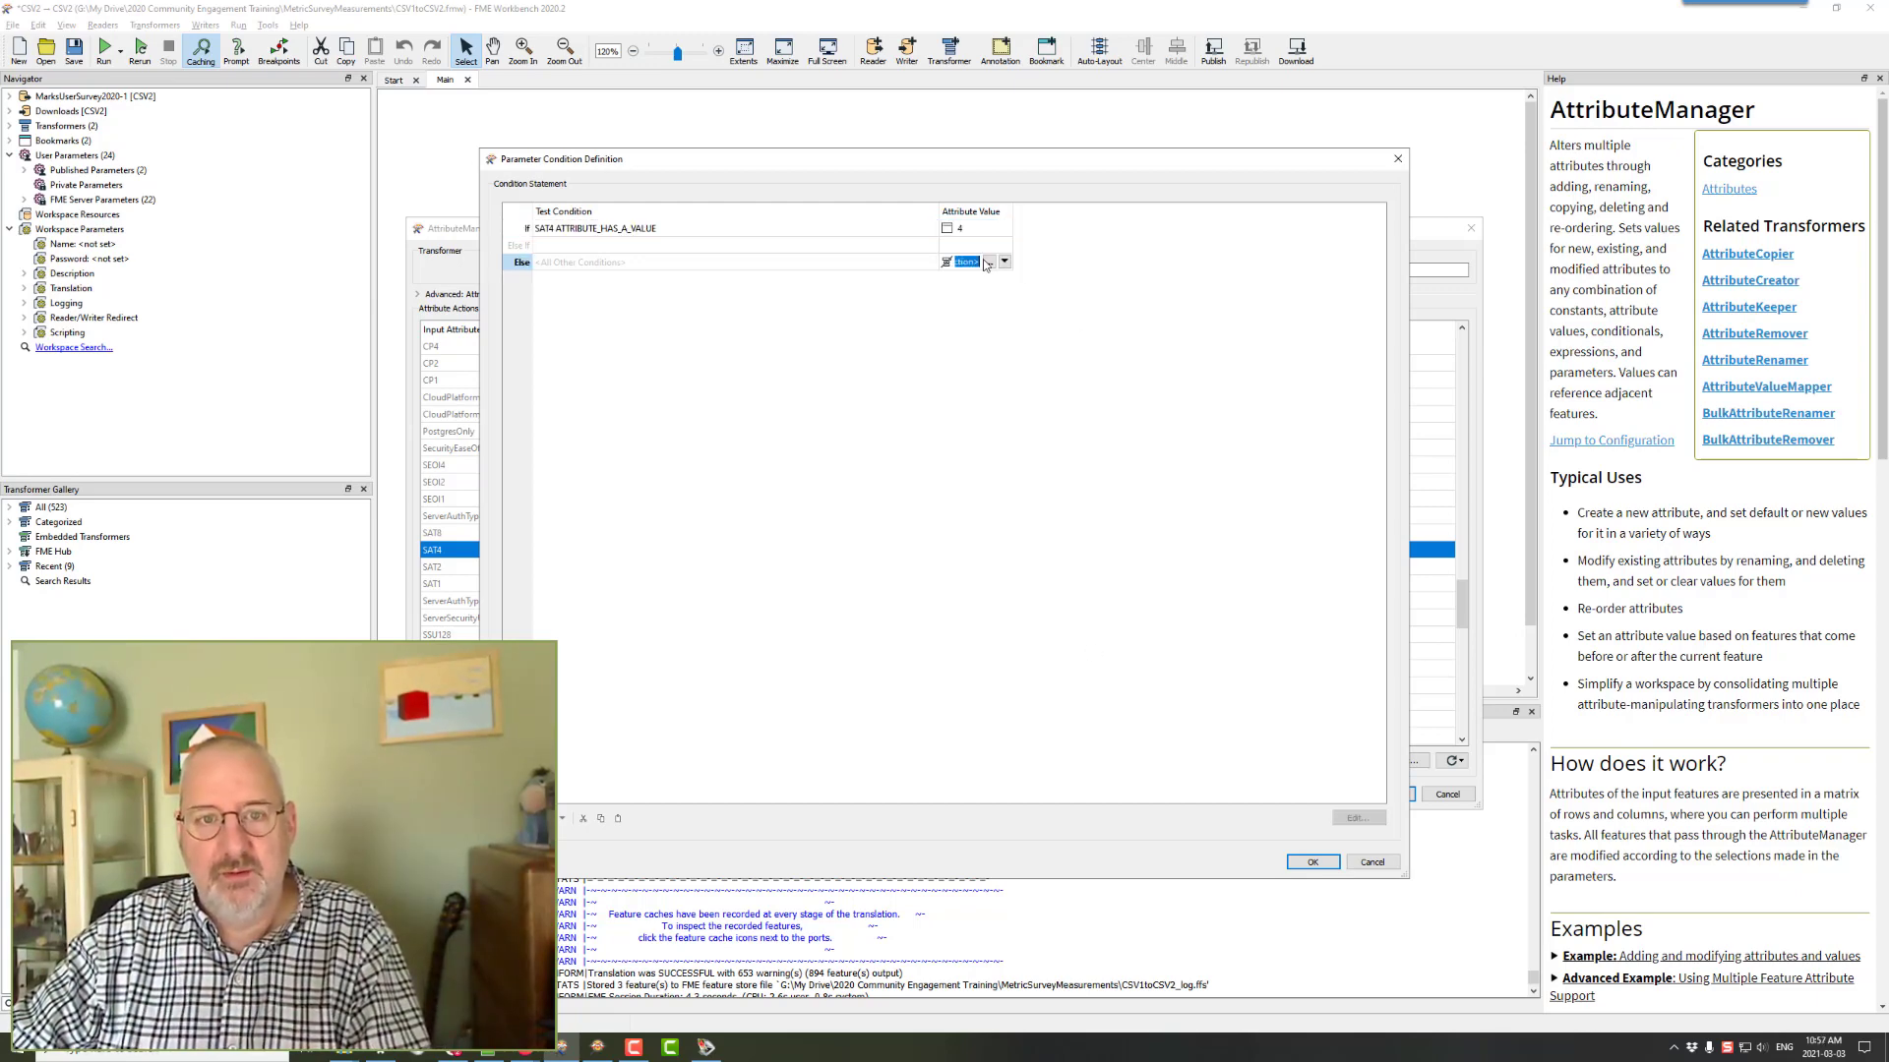
type("0")
left_click(978, 413)
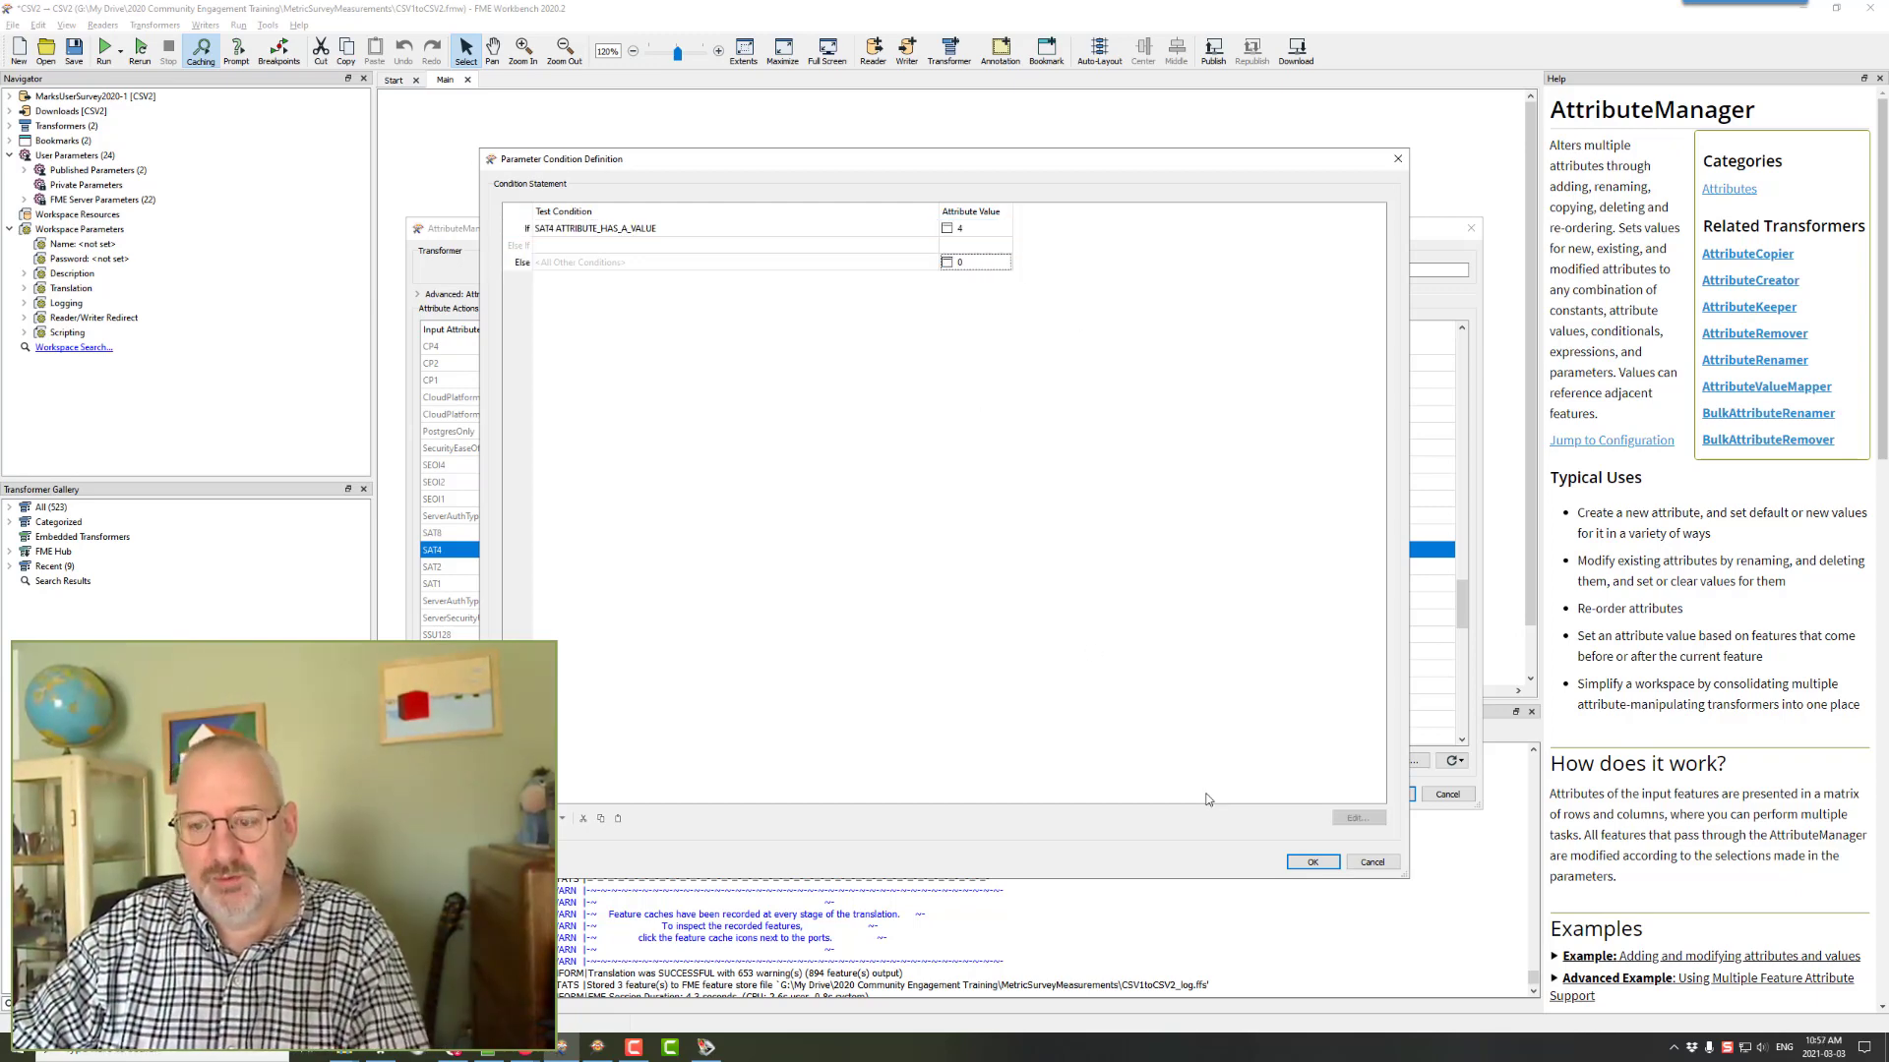
left_click(1308, 864)
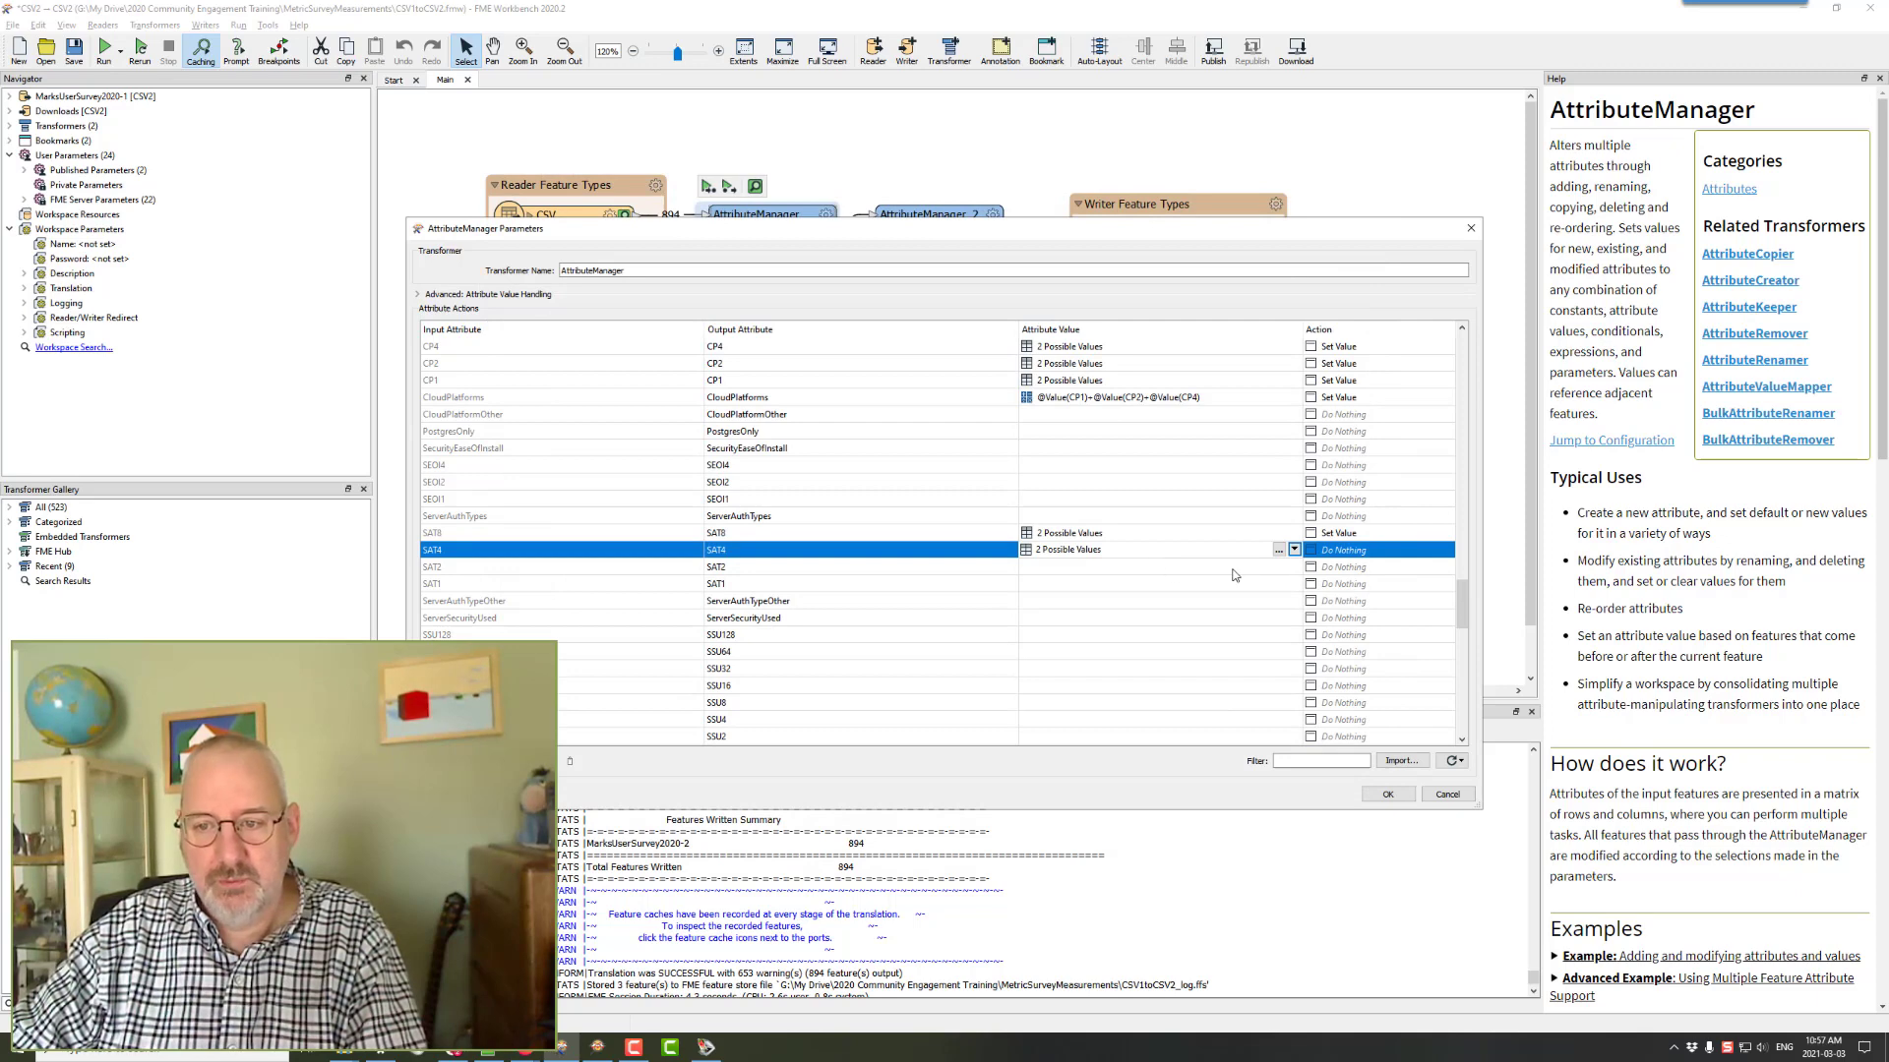
- Start a conditional value for the SAT2 attribute and paste the copied SAT8 condition into its If row
left_click(1289, 569)
left_click(1293, 567)
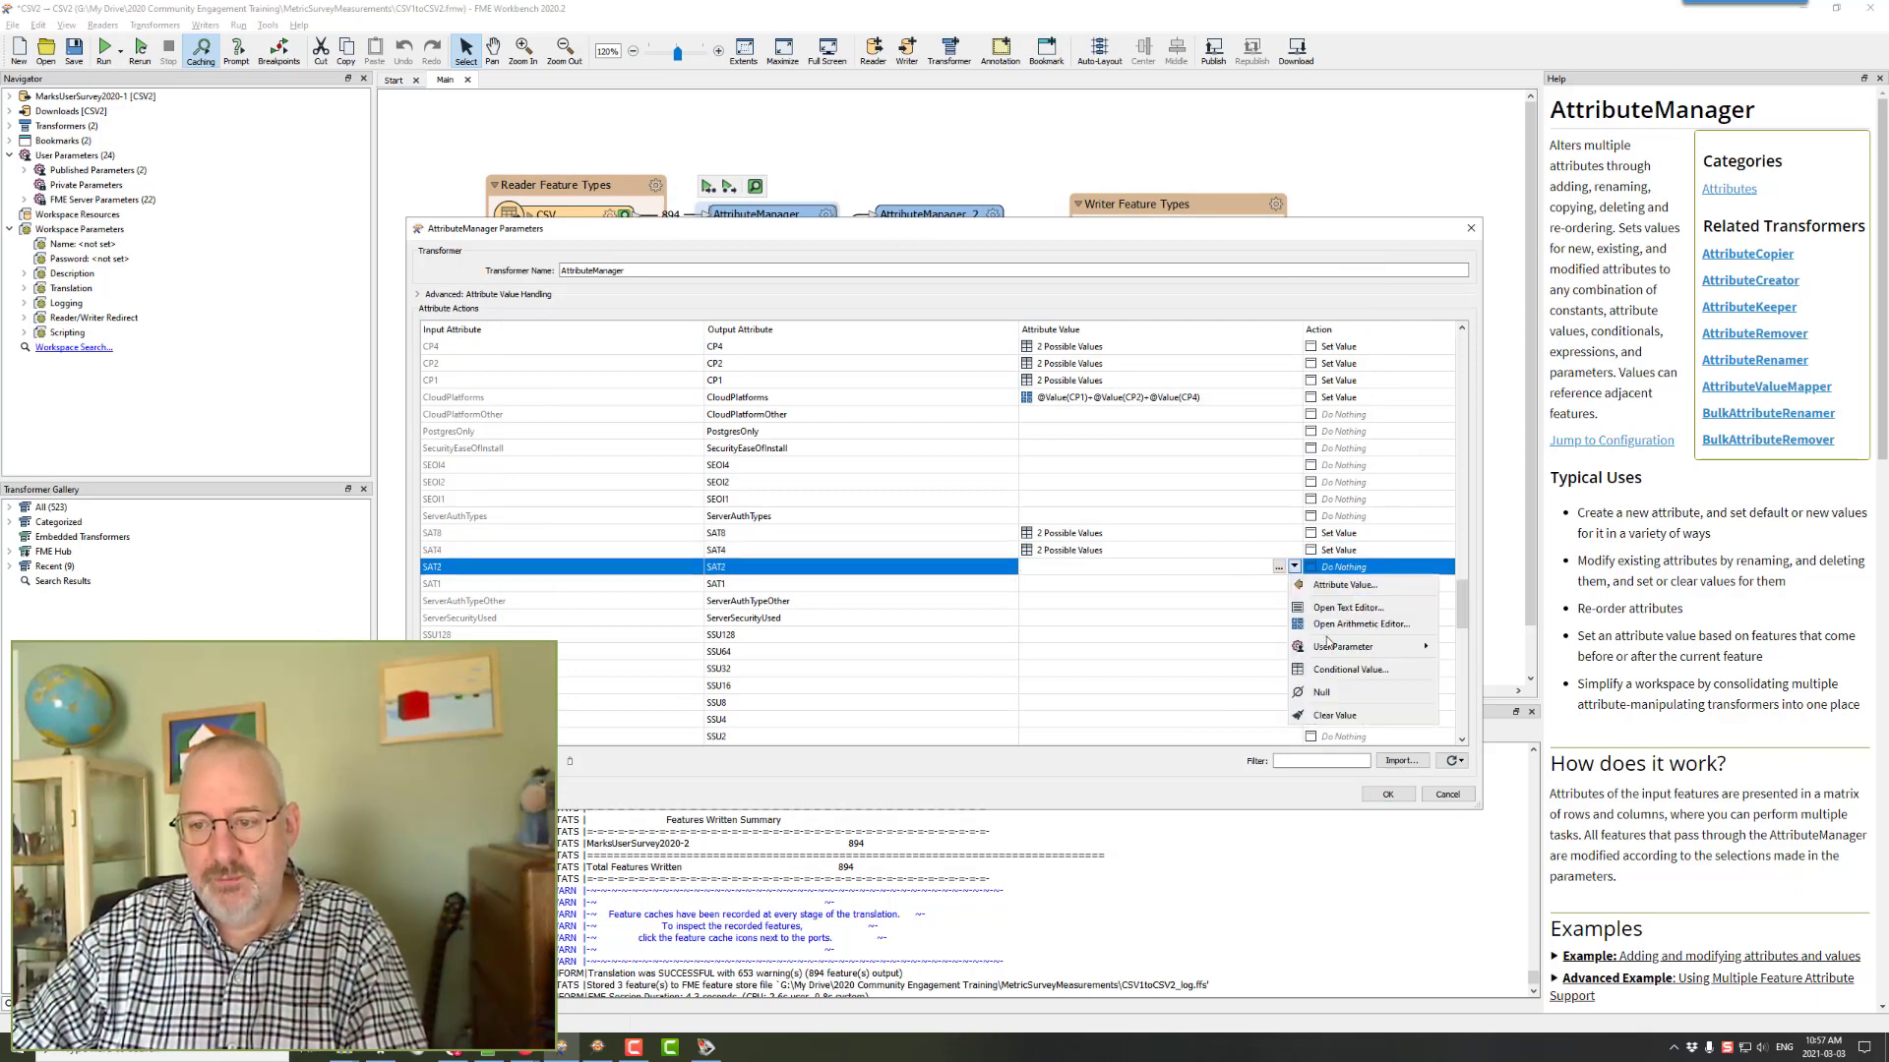
left_click(1338, 669)
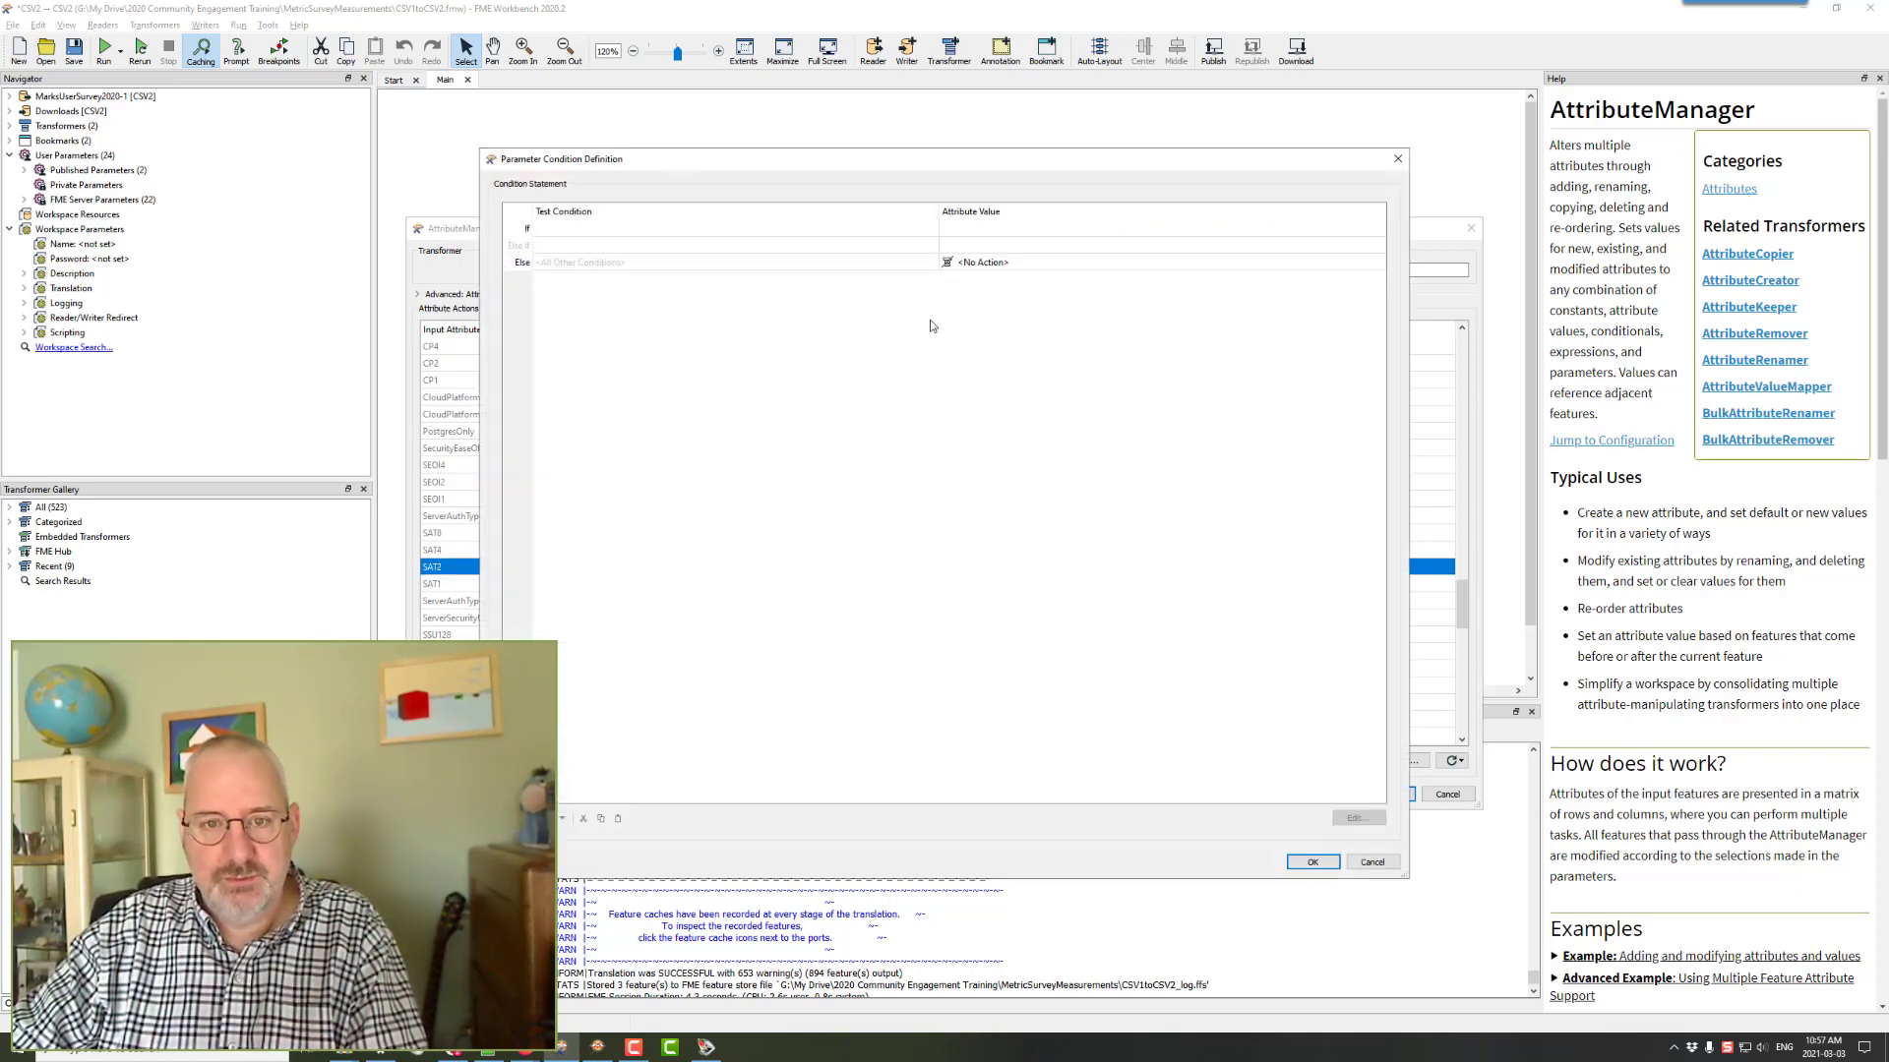
left_click(797, 231)
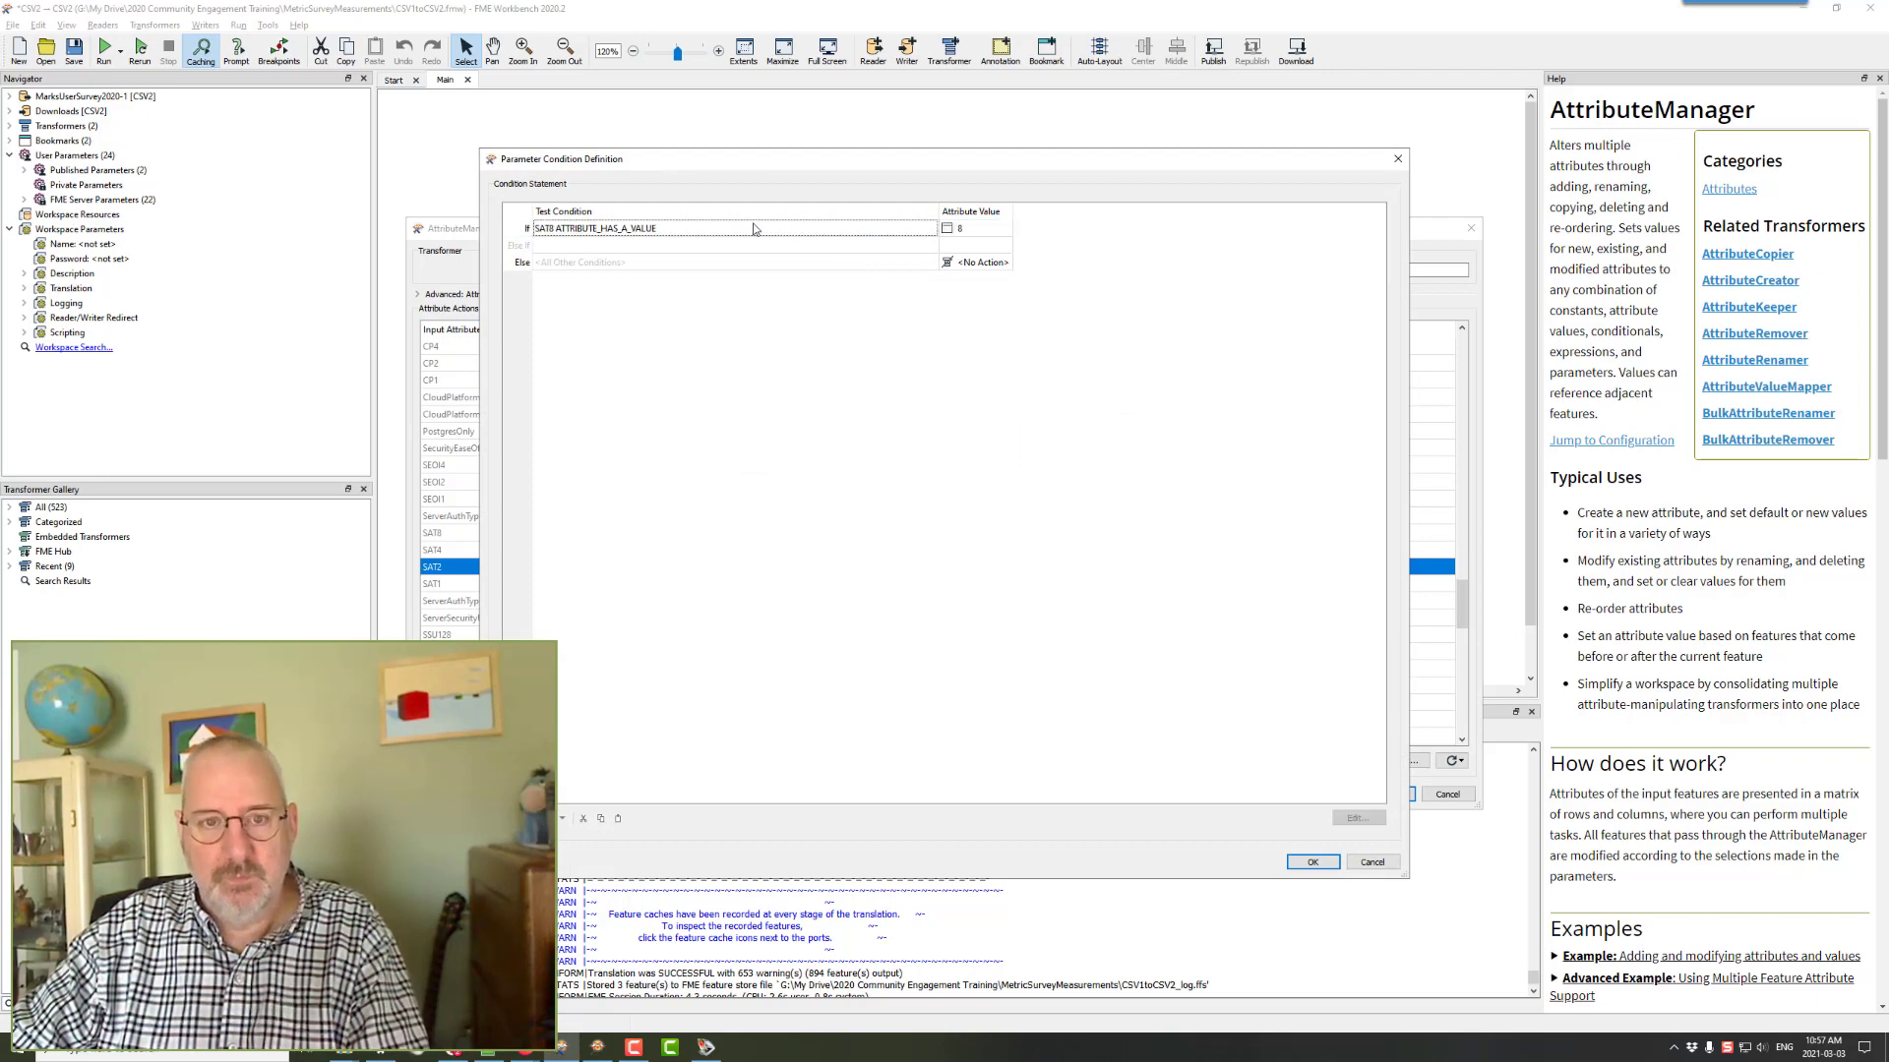
- Edit the pasted condition to test whether SAT2 has a value and set its attribute value to 2
double_click(688, 228)
double_click(779, 420)
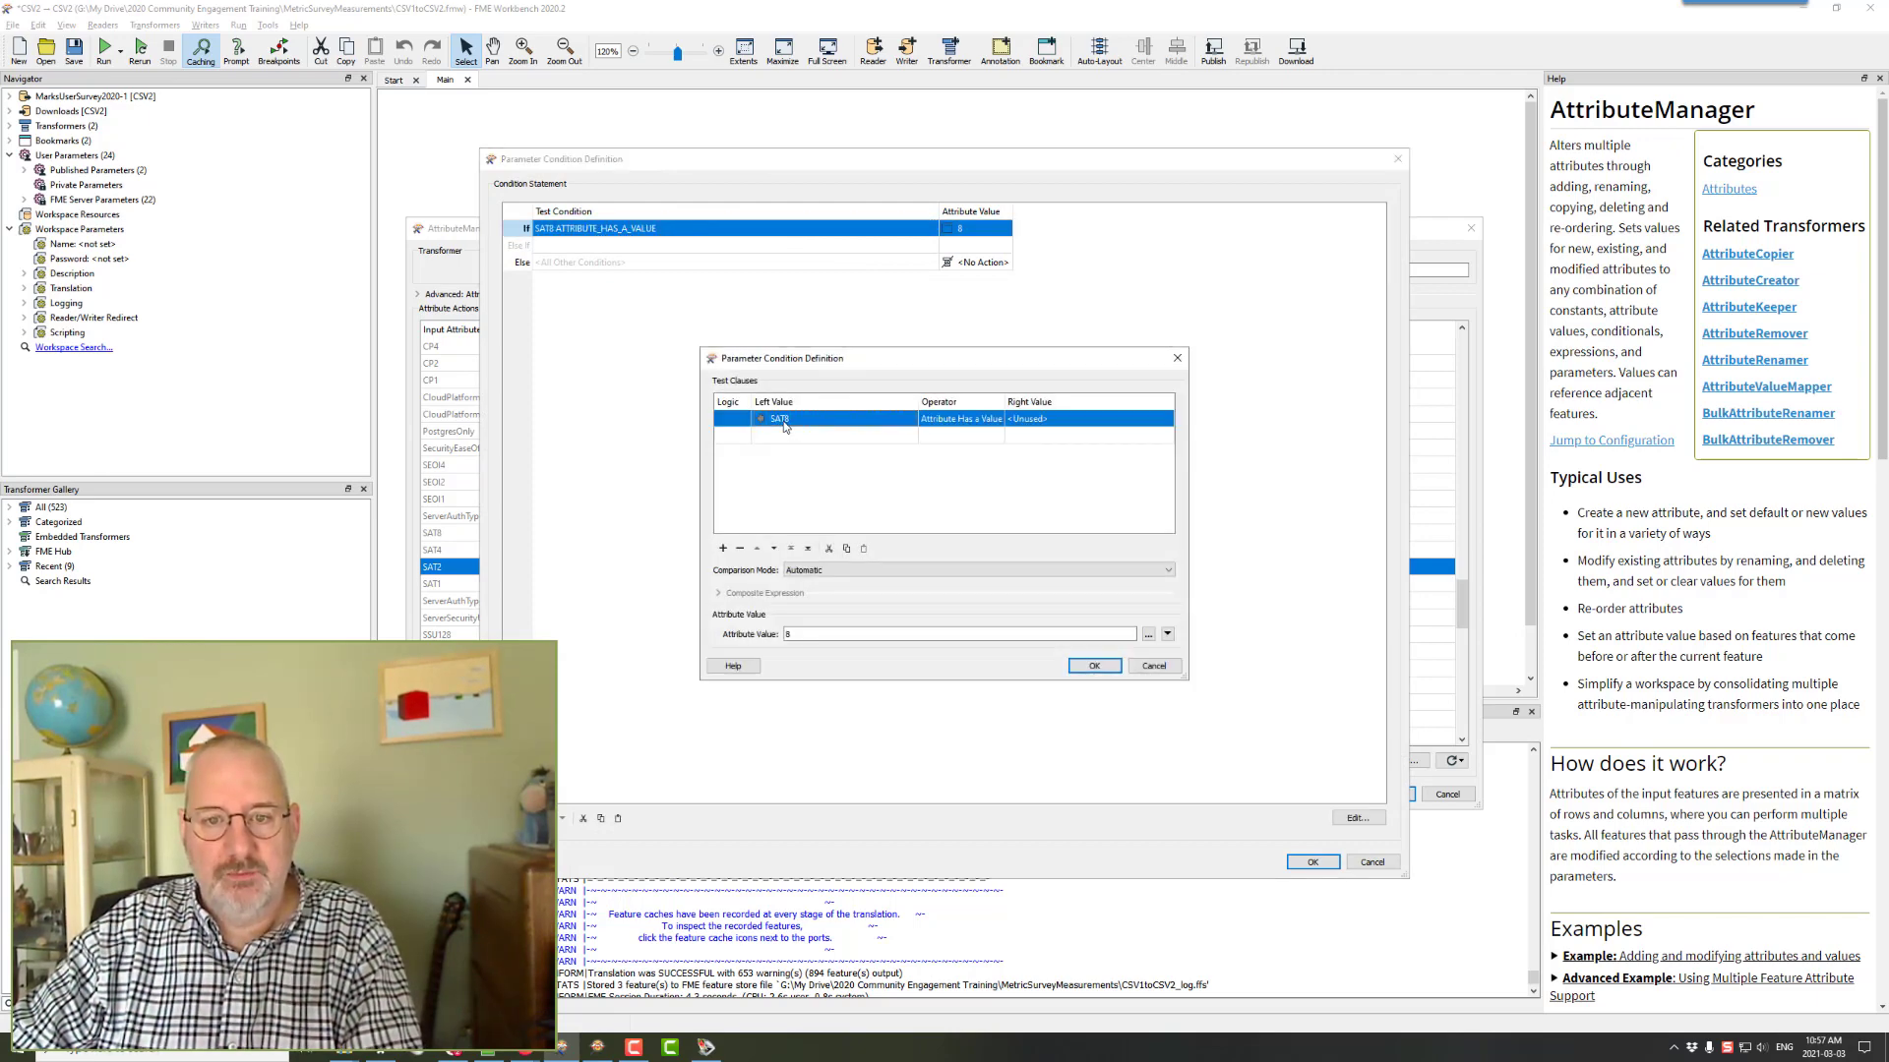
left_click(808, 419)
key("BackSpace")
type("2")
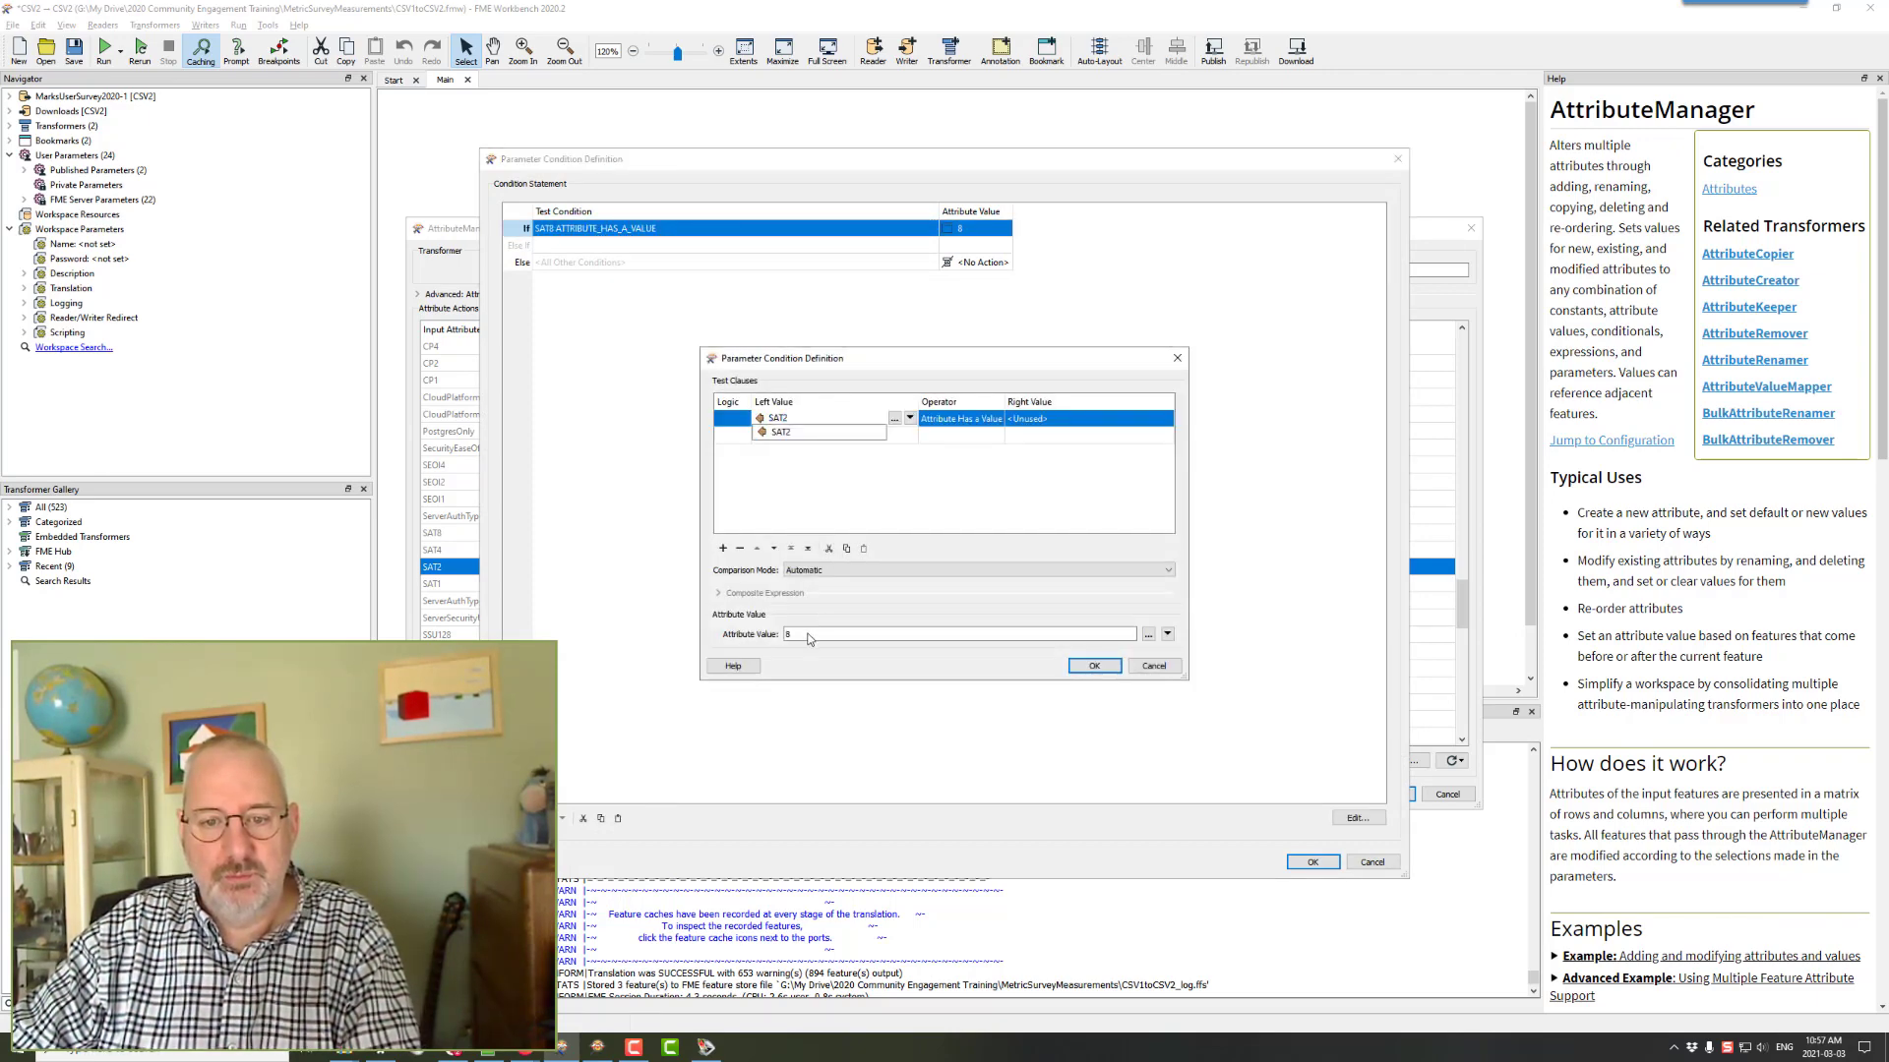
double_click(811, 635)
type("2")
key("Tab")
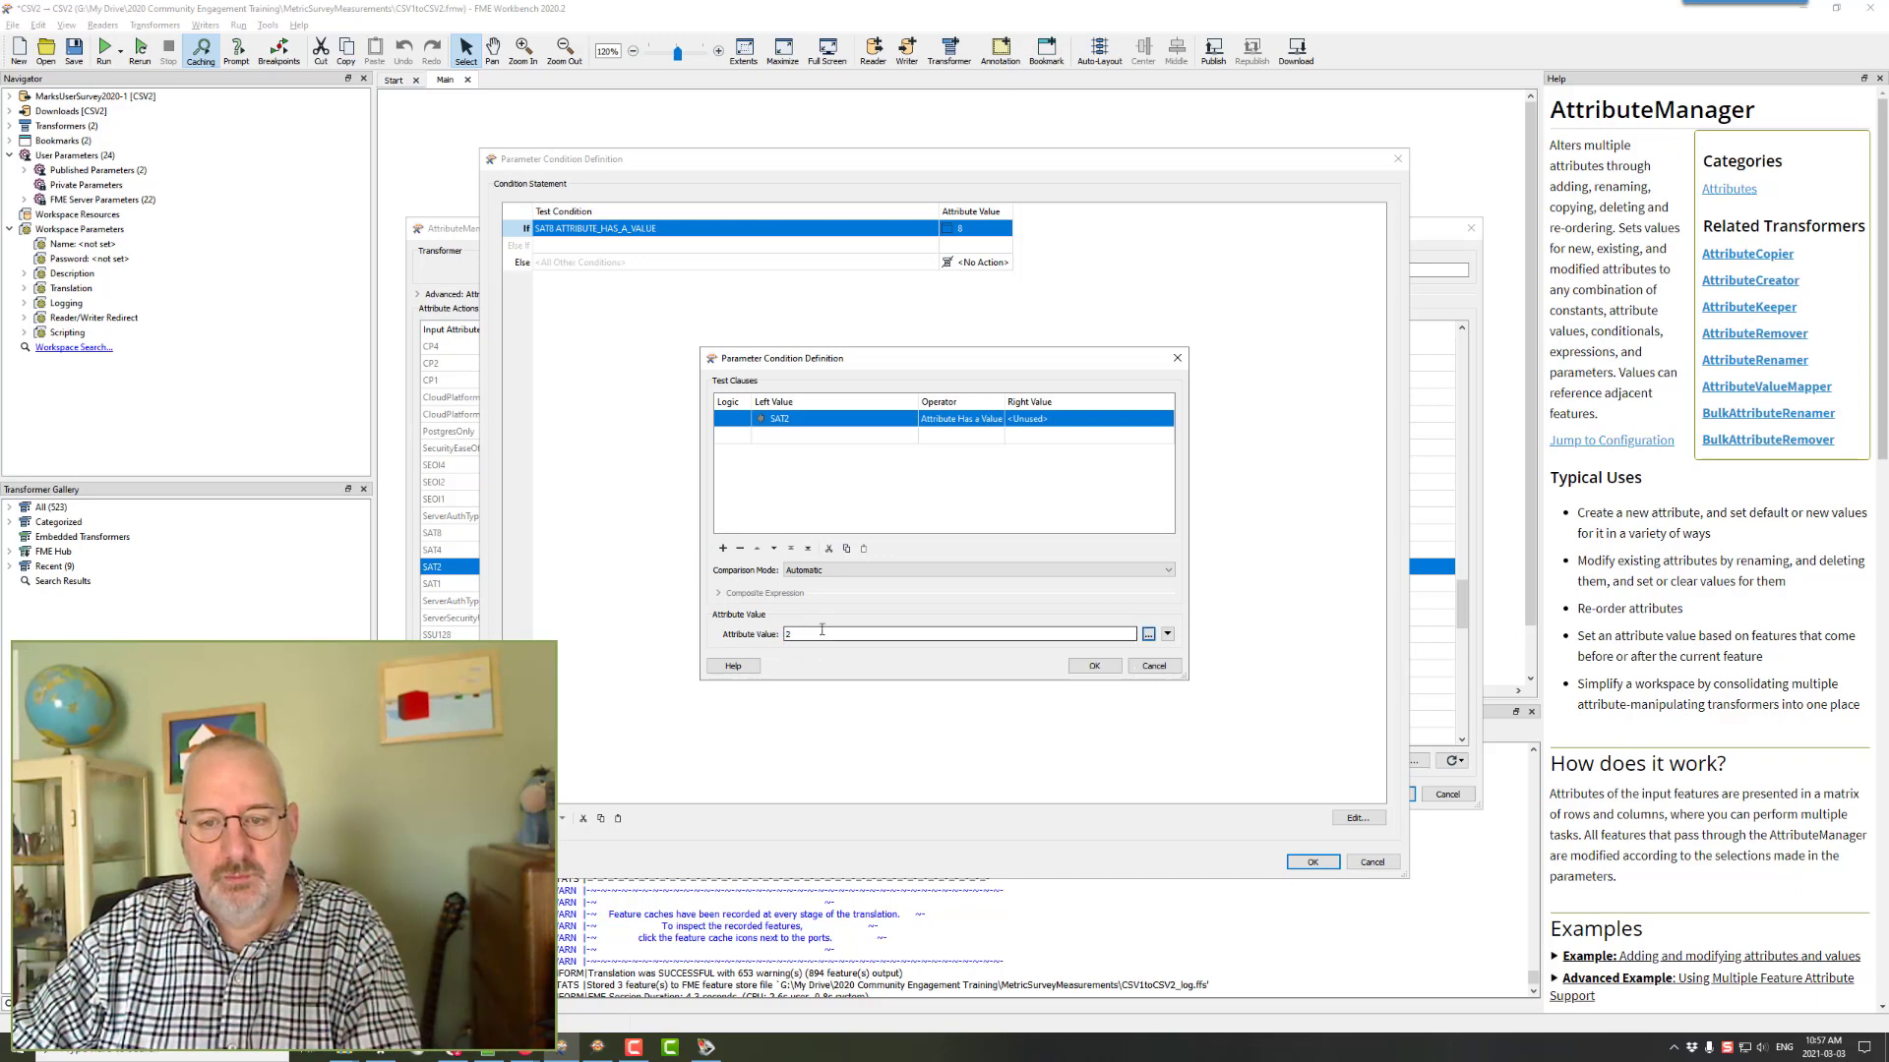
left_click(1094, 666)
- Set SAT2's value for all other conditions to 0 and accept its conditional value
double_click(969, 261)
type("0")
key("Return")
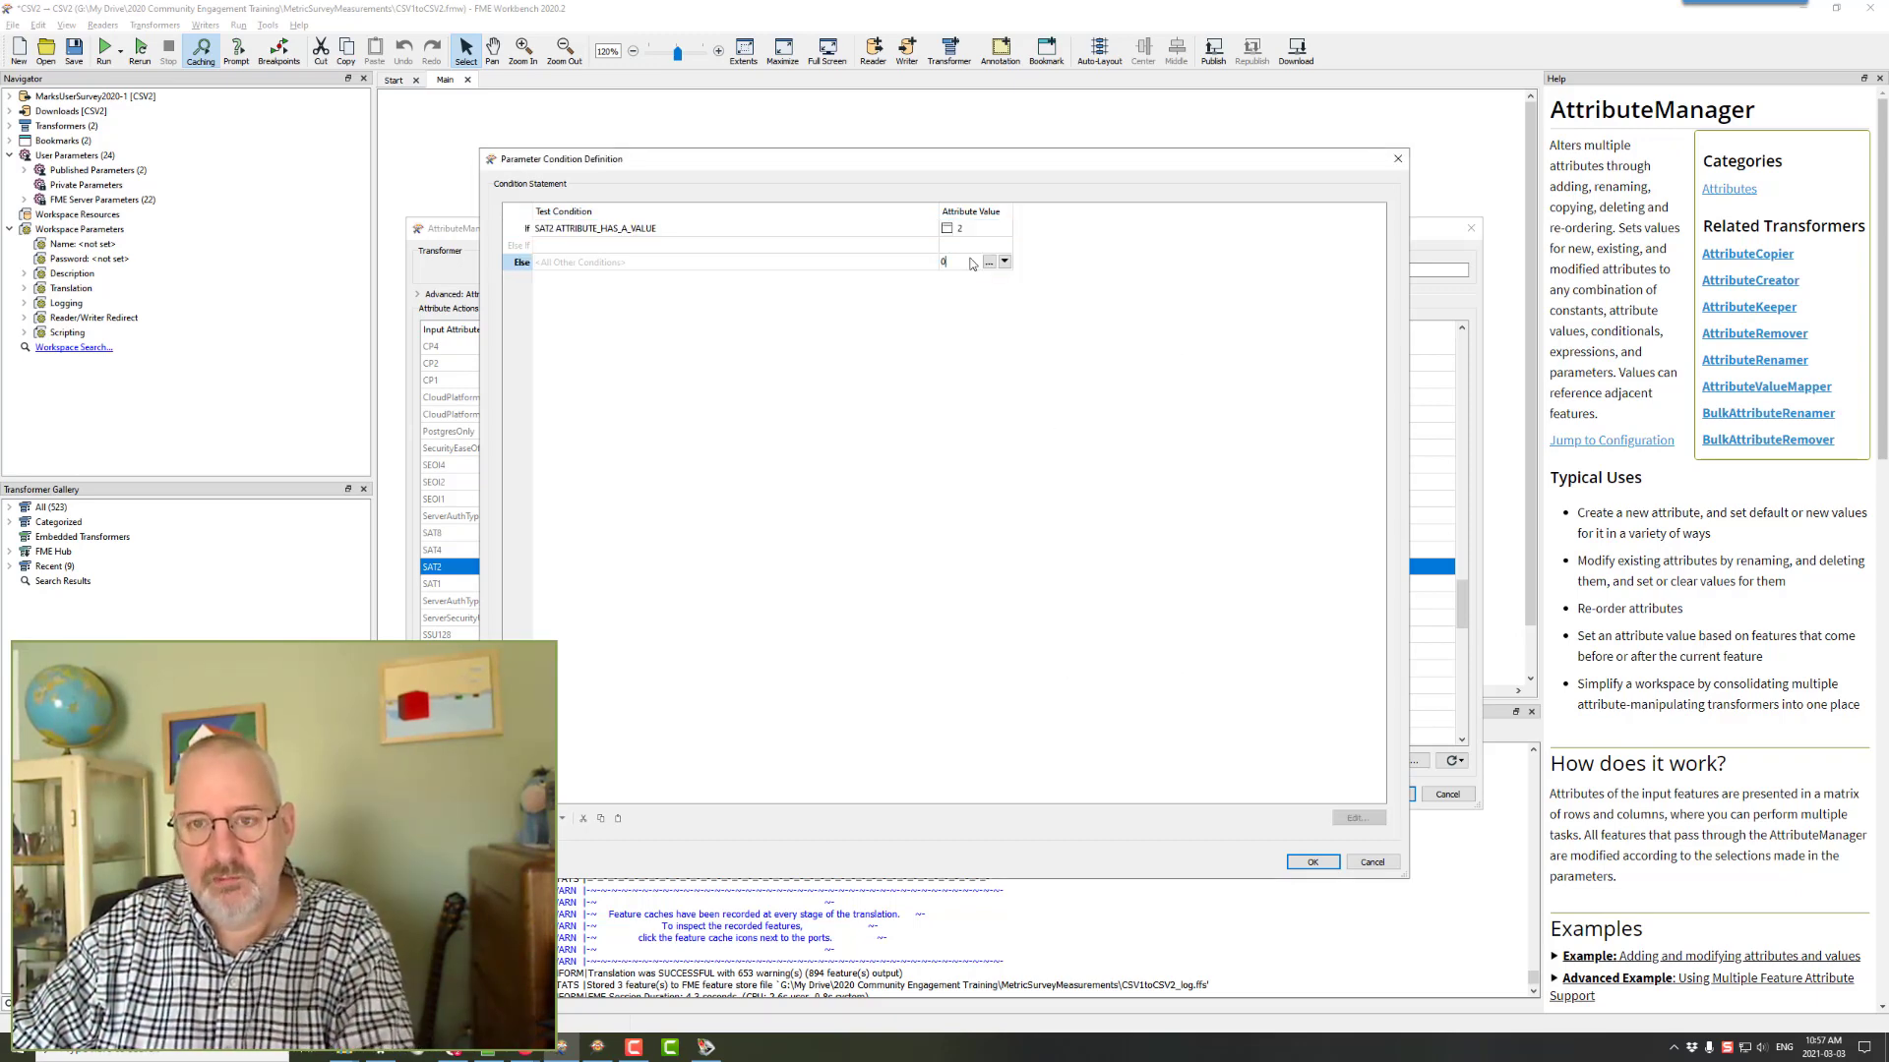
left_click(1312, 862)
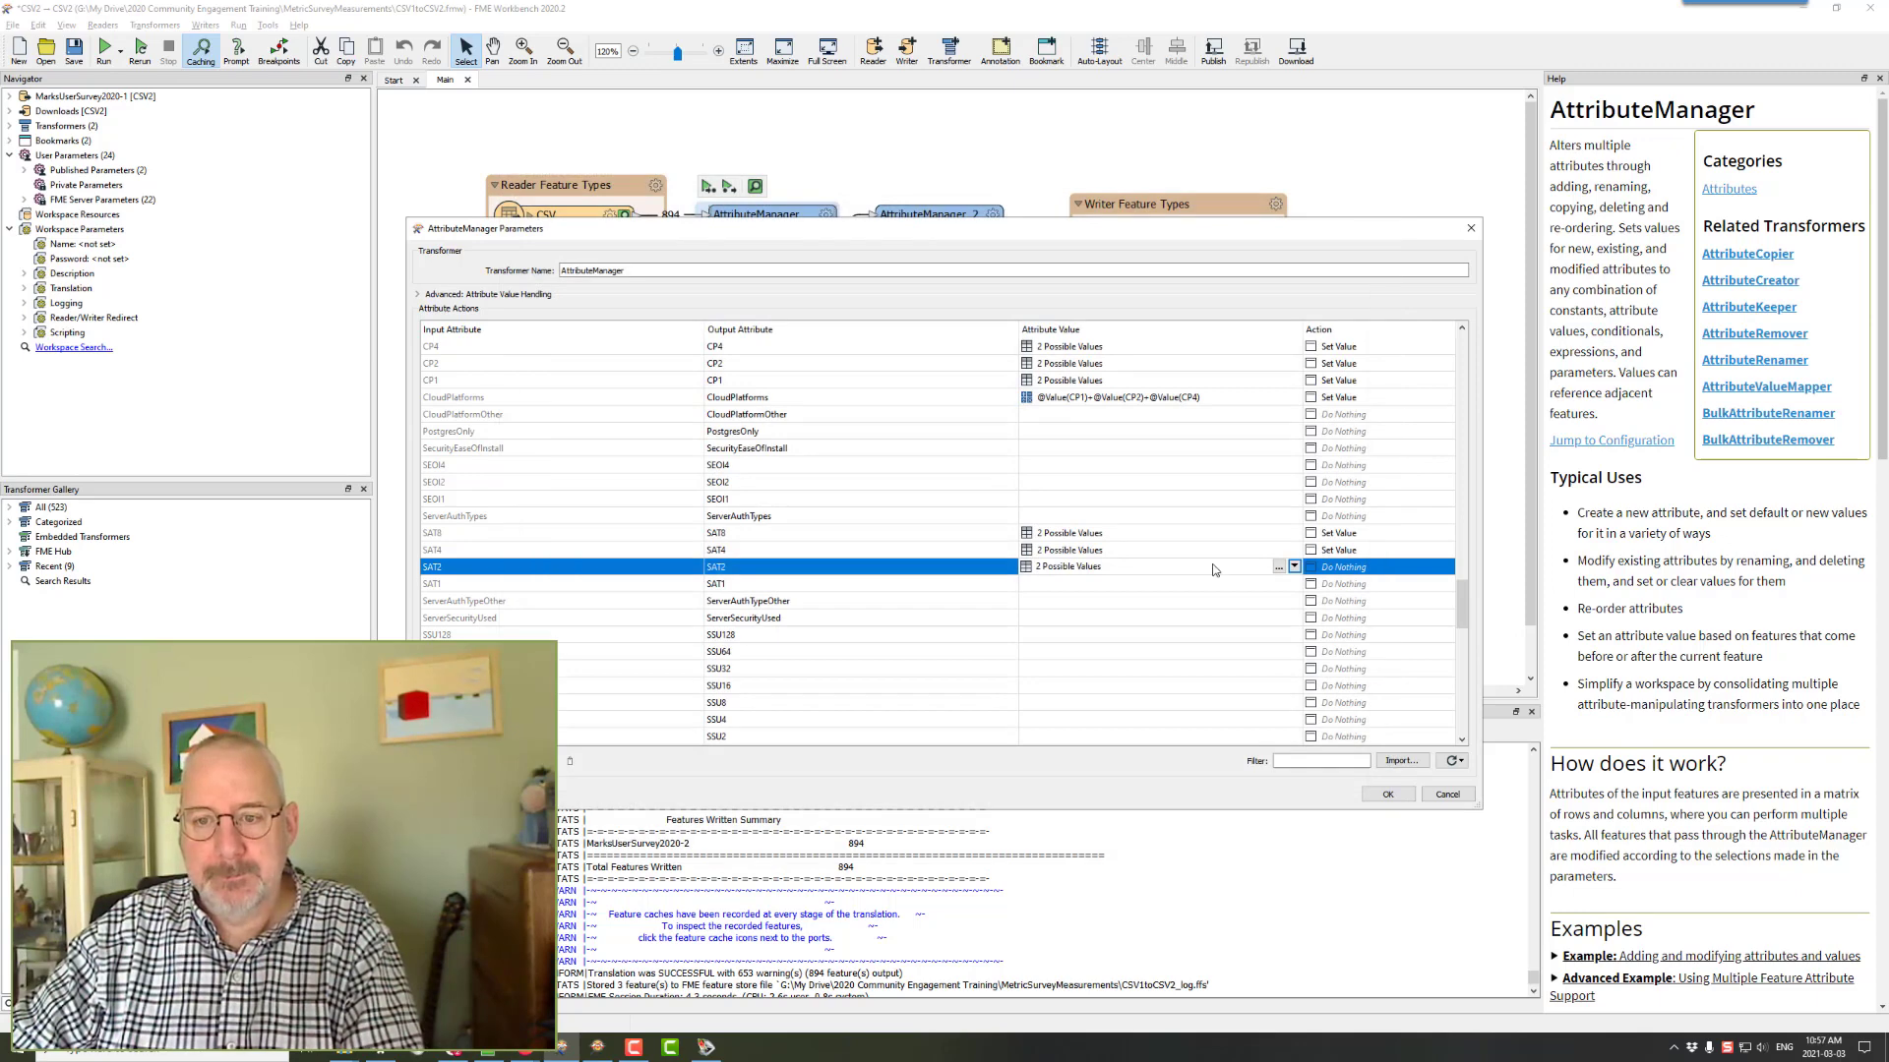
- Start a conditional value for the SAT1 attribute and paste the copied SAT8 condition into its If row
left_click(1270, 586)
left_click(1294, 584)
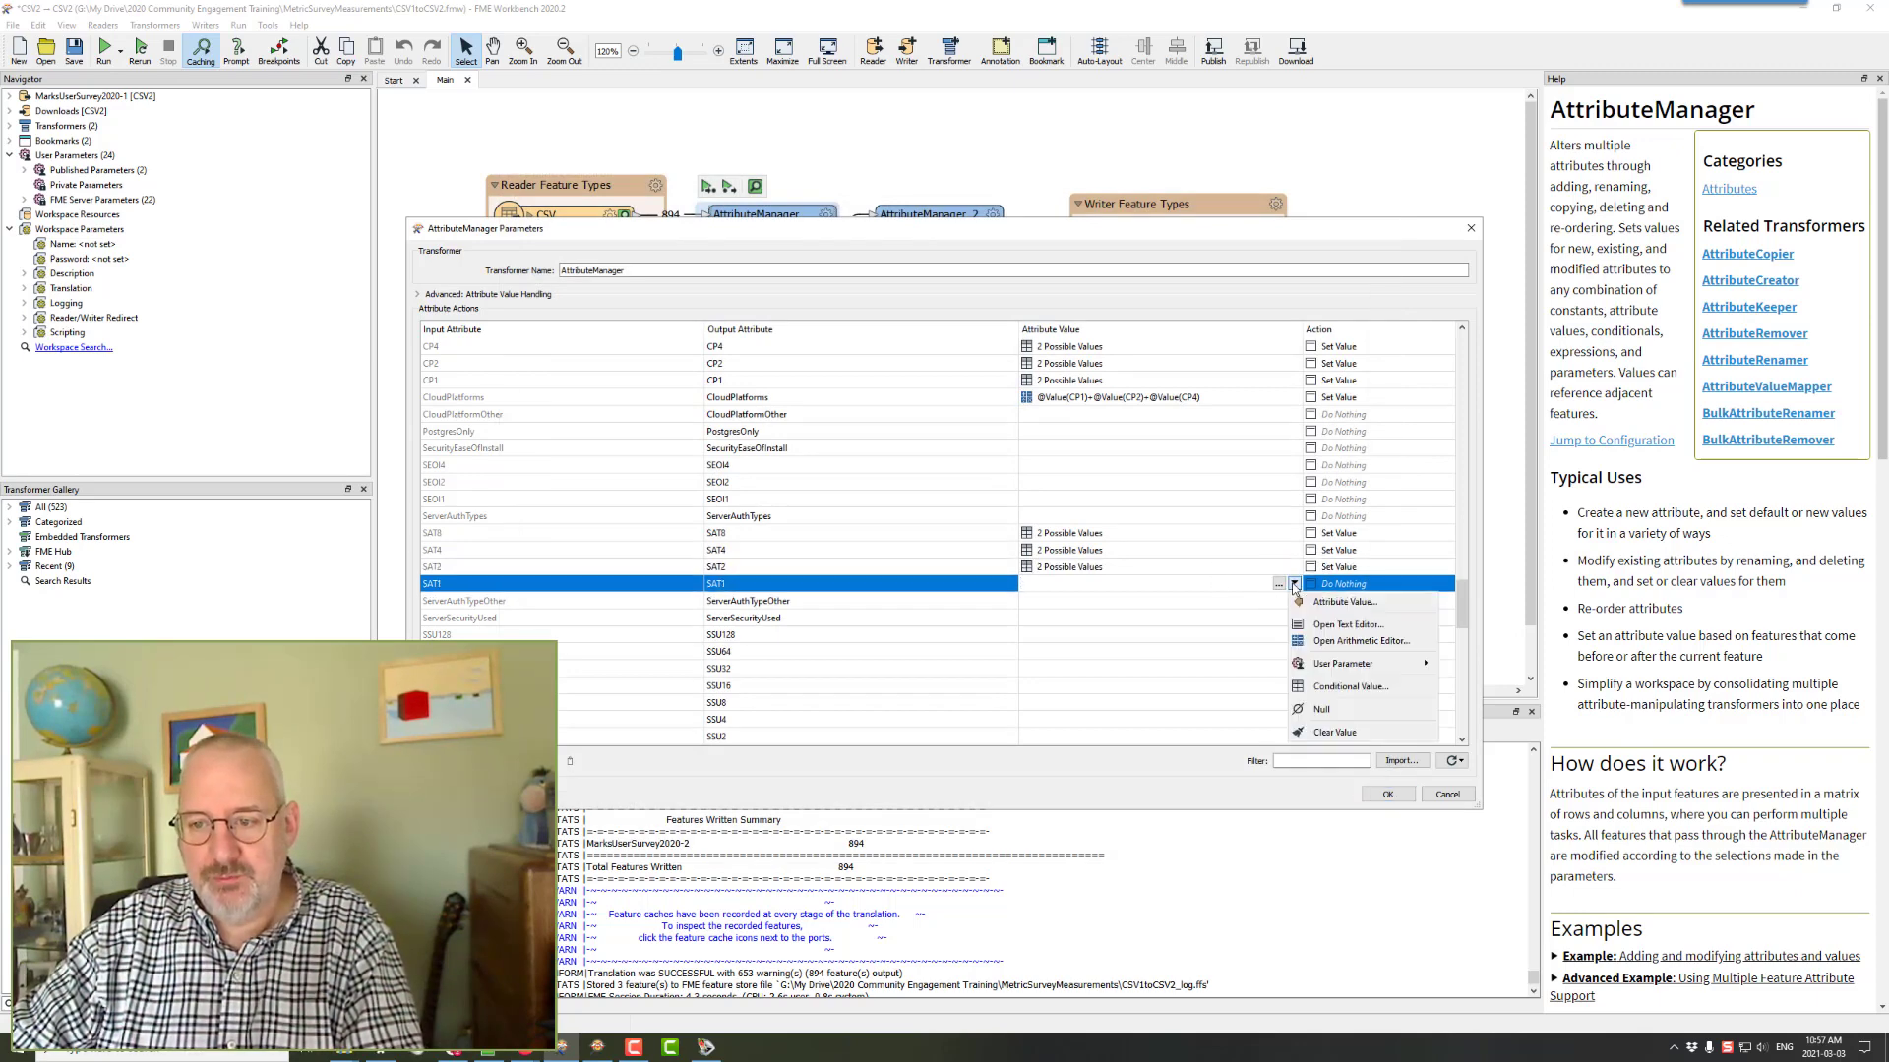
left_click(1343, 687)
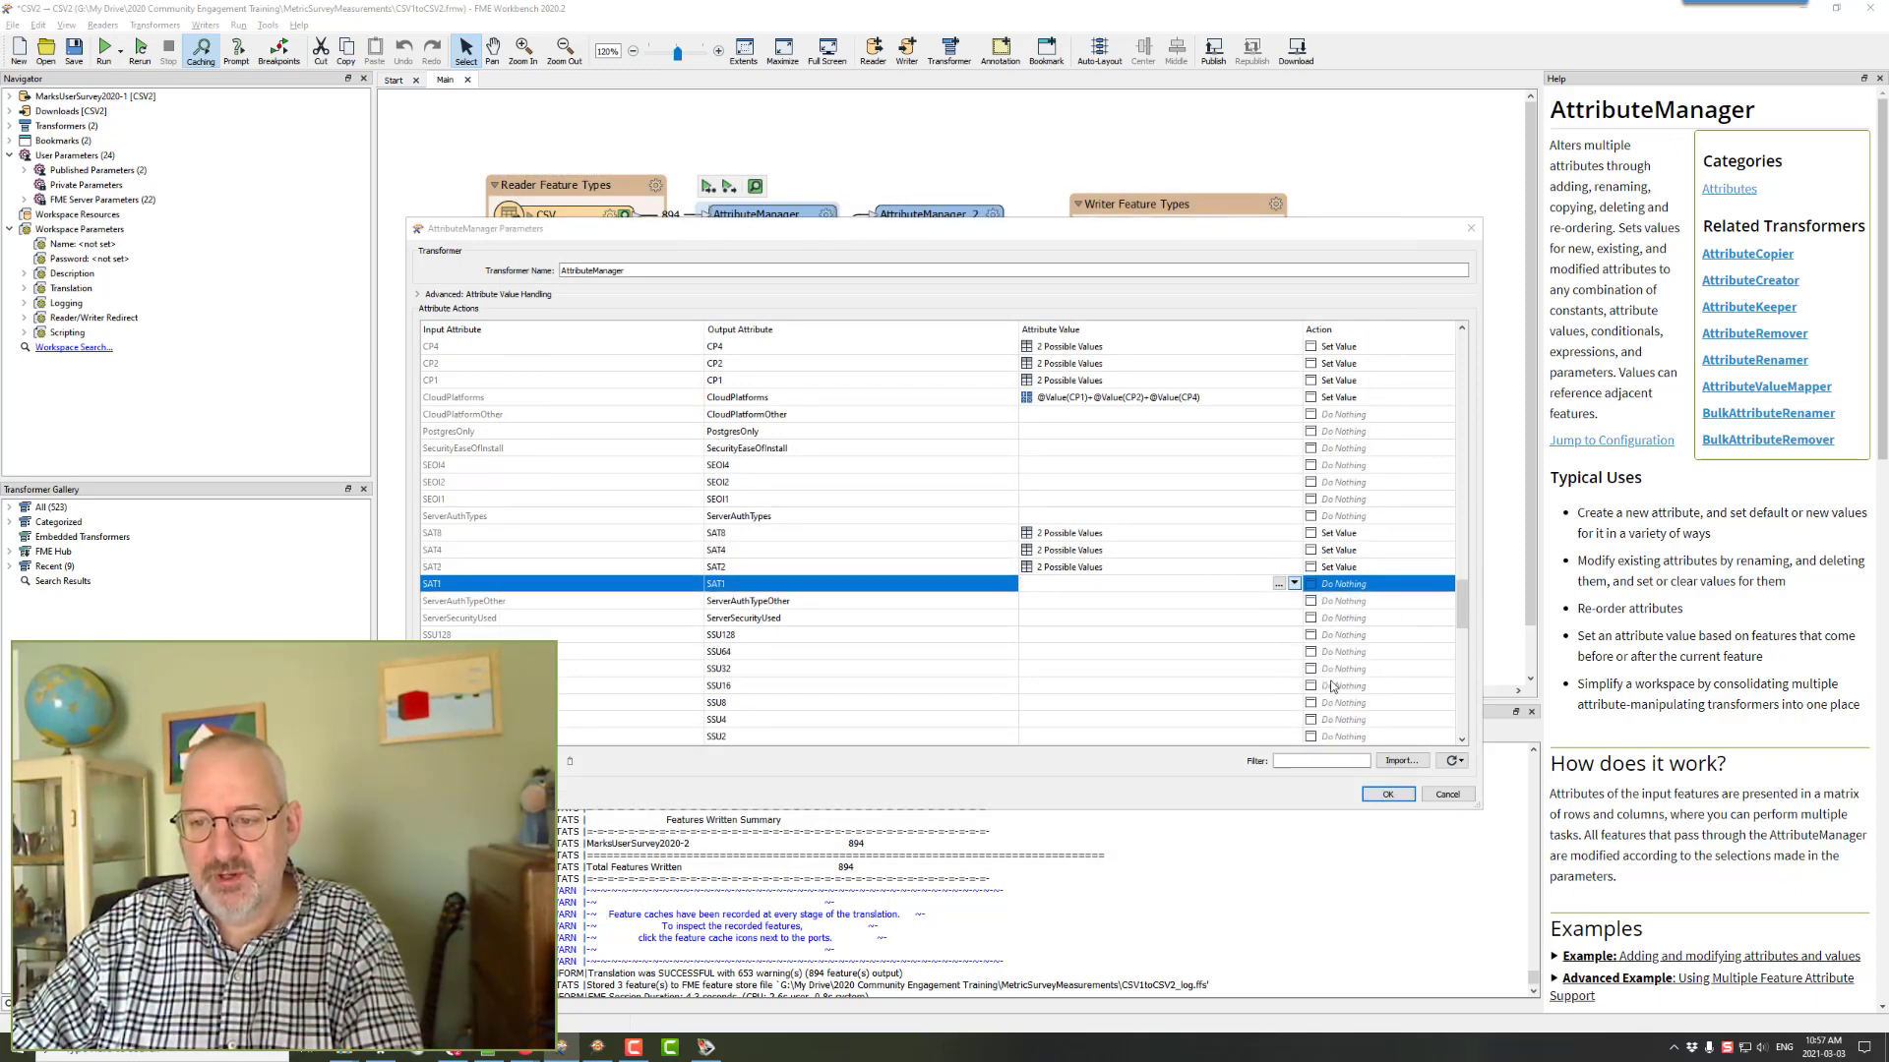
left_click(836, 232)
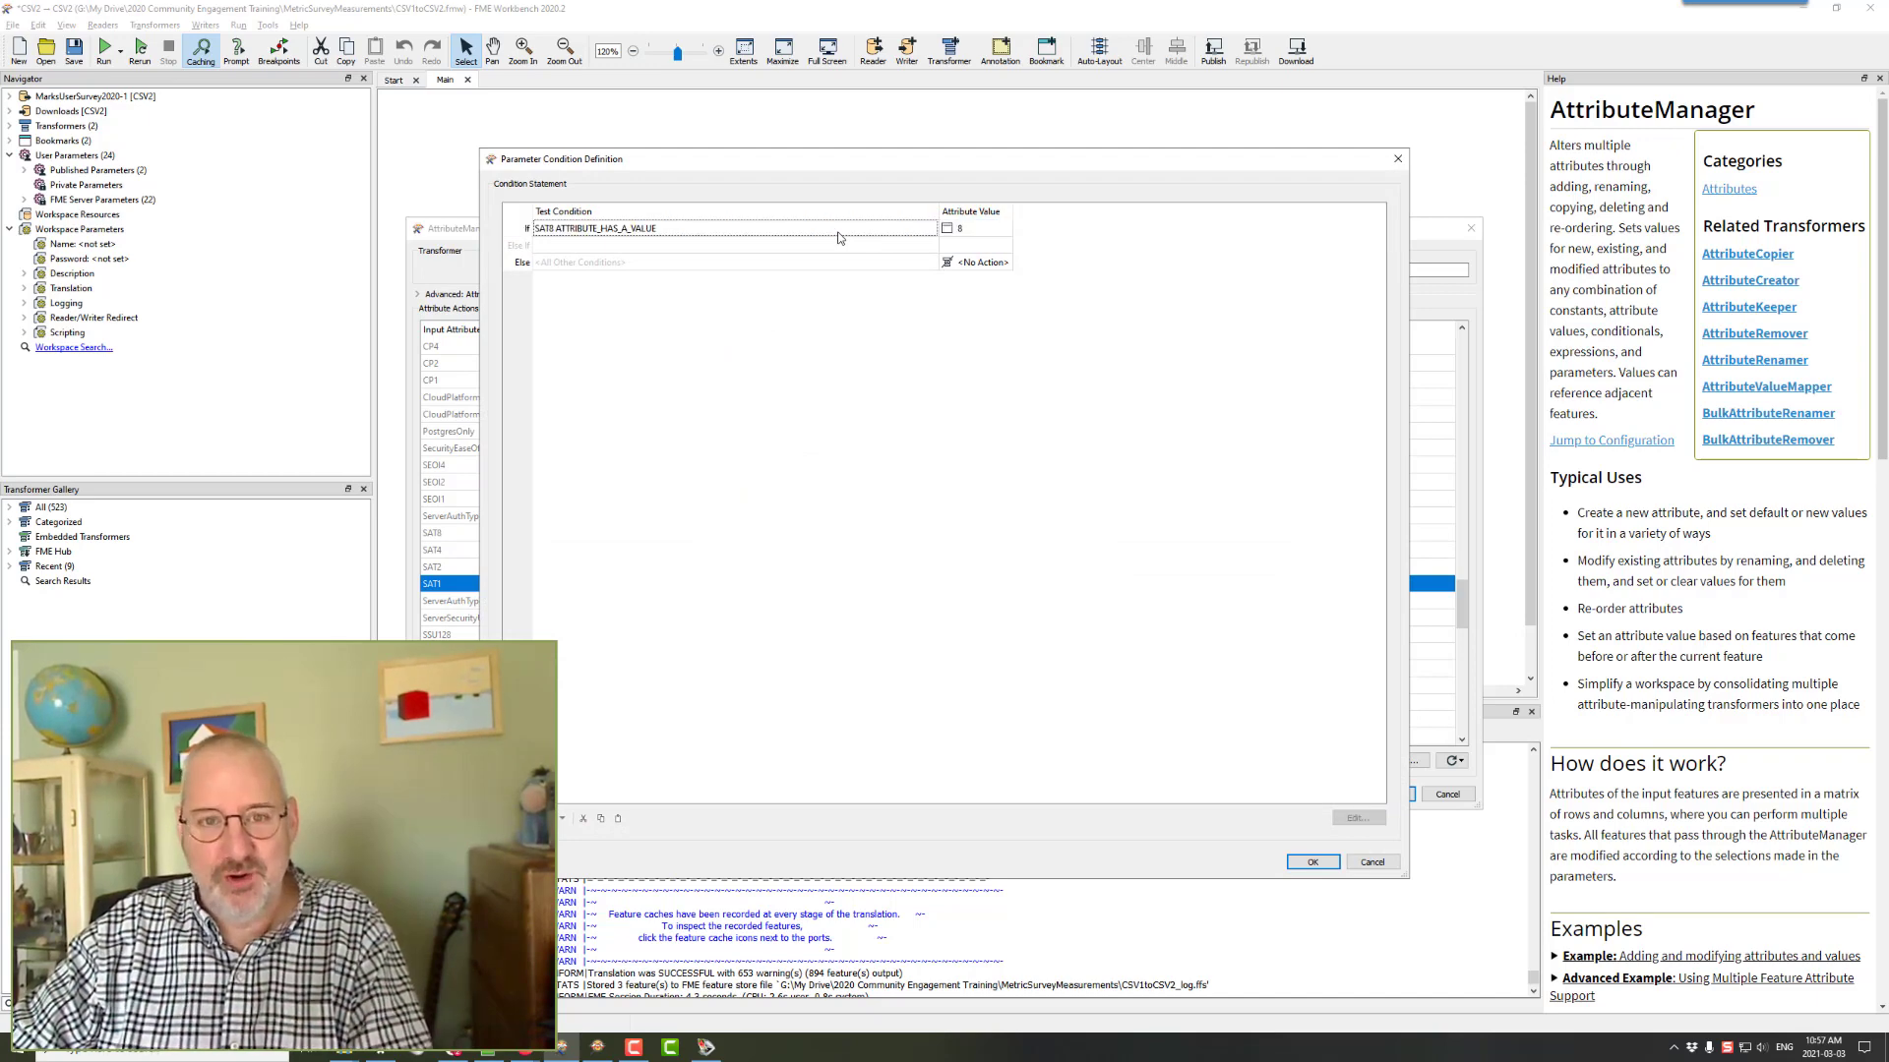
- Edit the pasted condition to test SAT1 with attribute value 1, then accept the definition with the Else value left at No Action
left_click(674, 228)
double_click(674, 229)
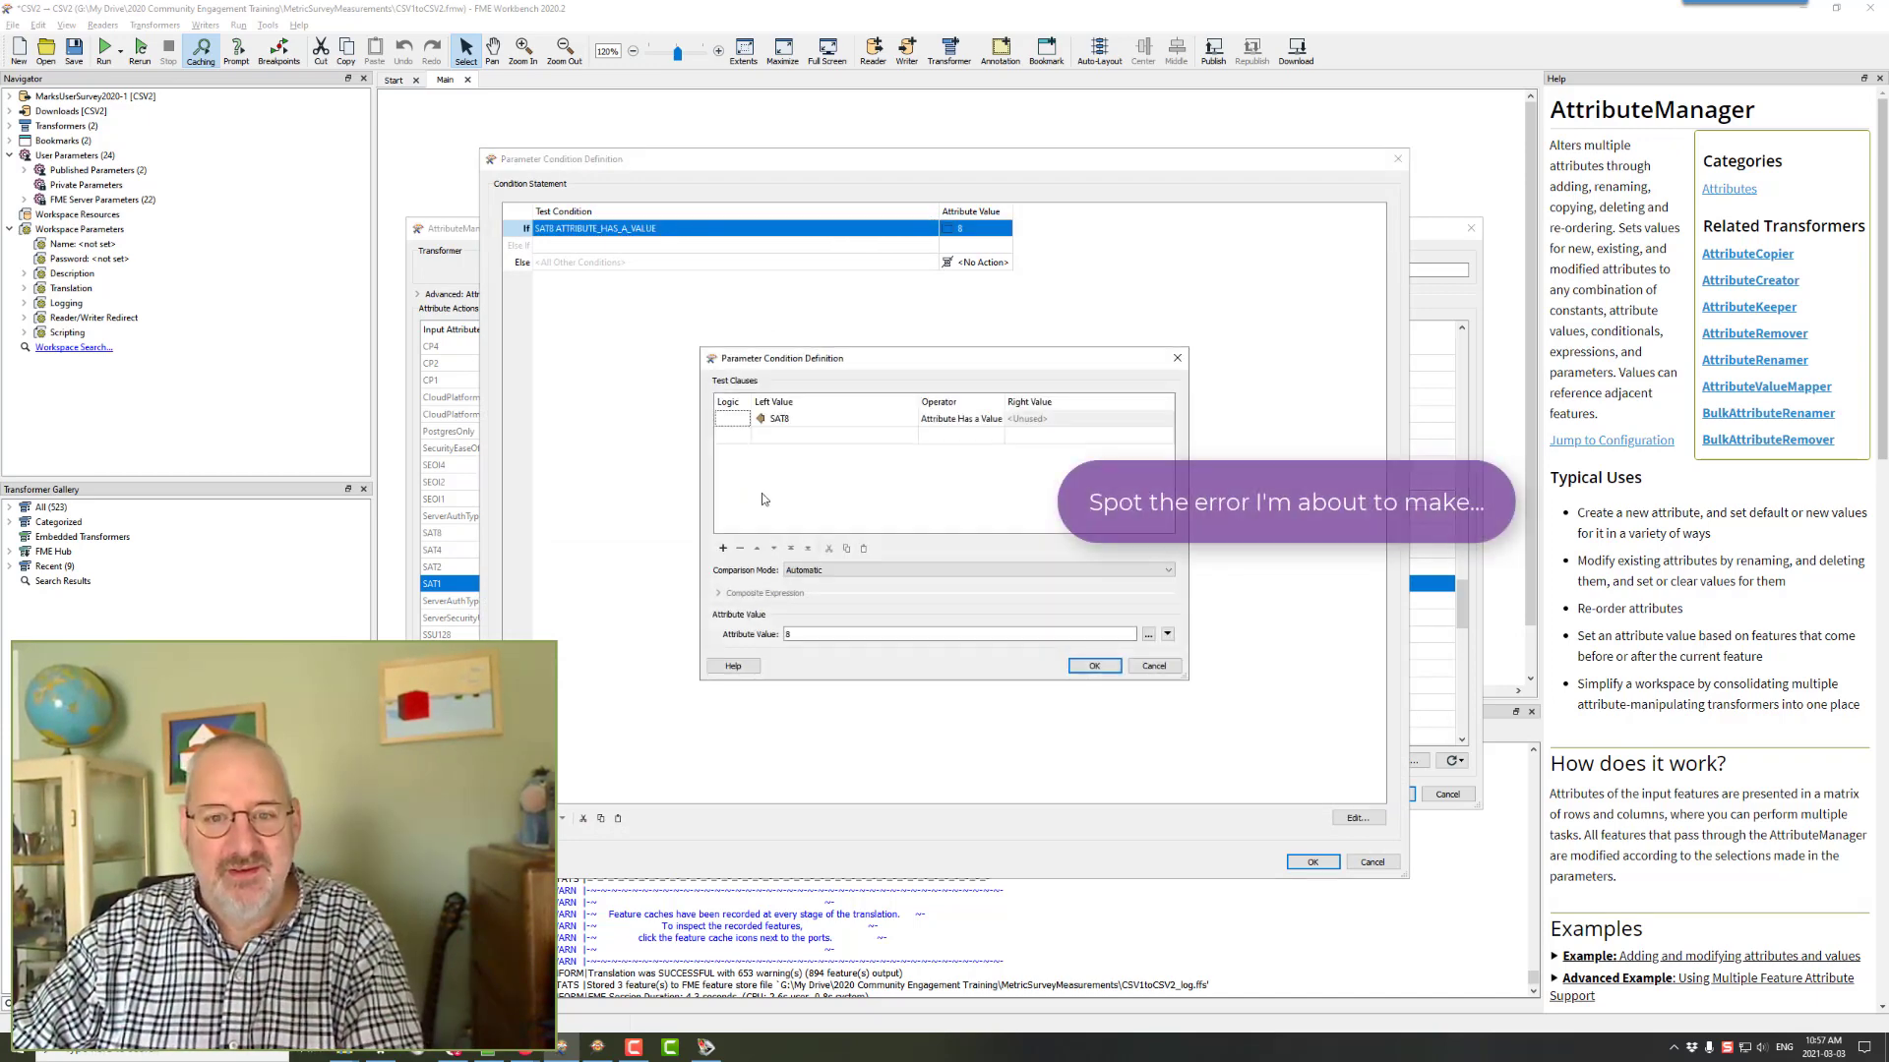
left_click(785, 419)
type("SAT1")
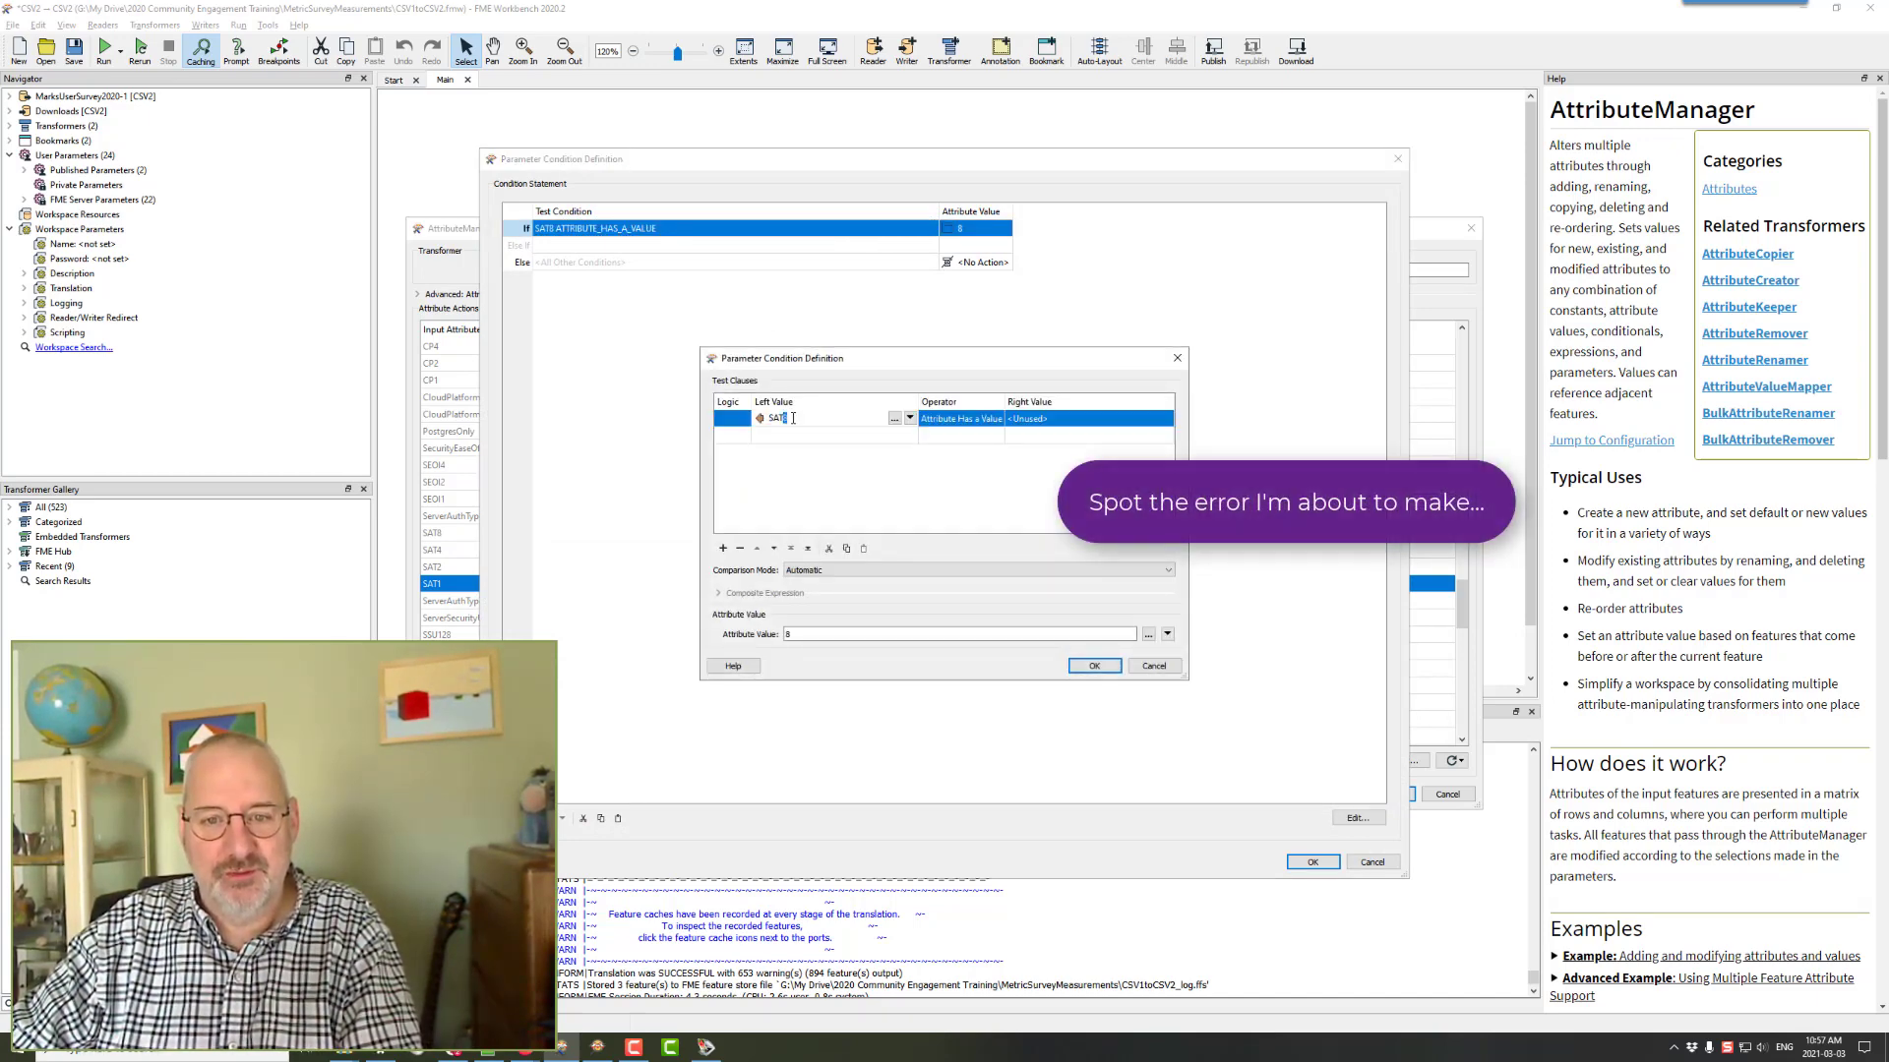
double_click(821, 632)
type("1")
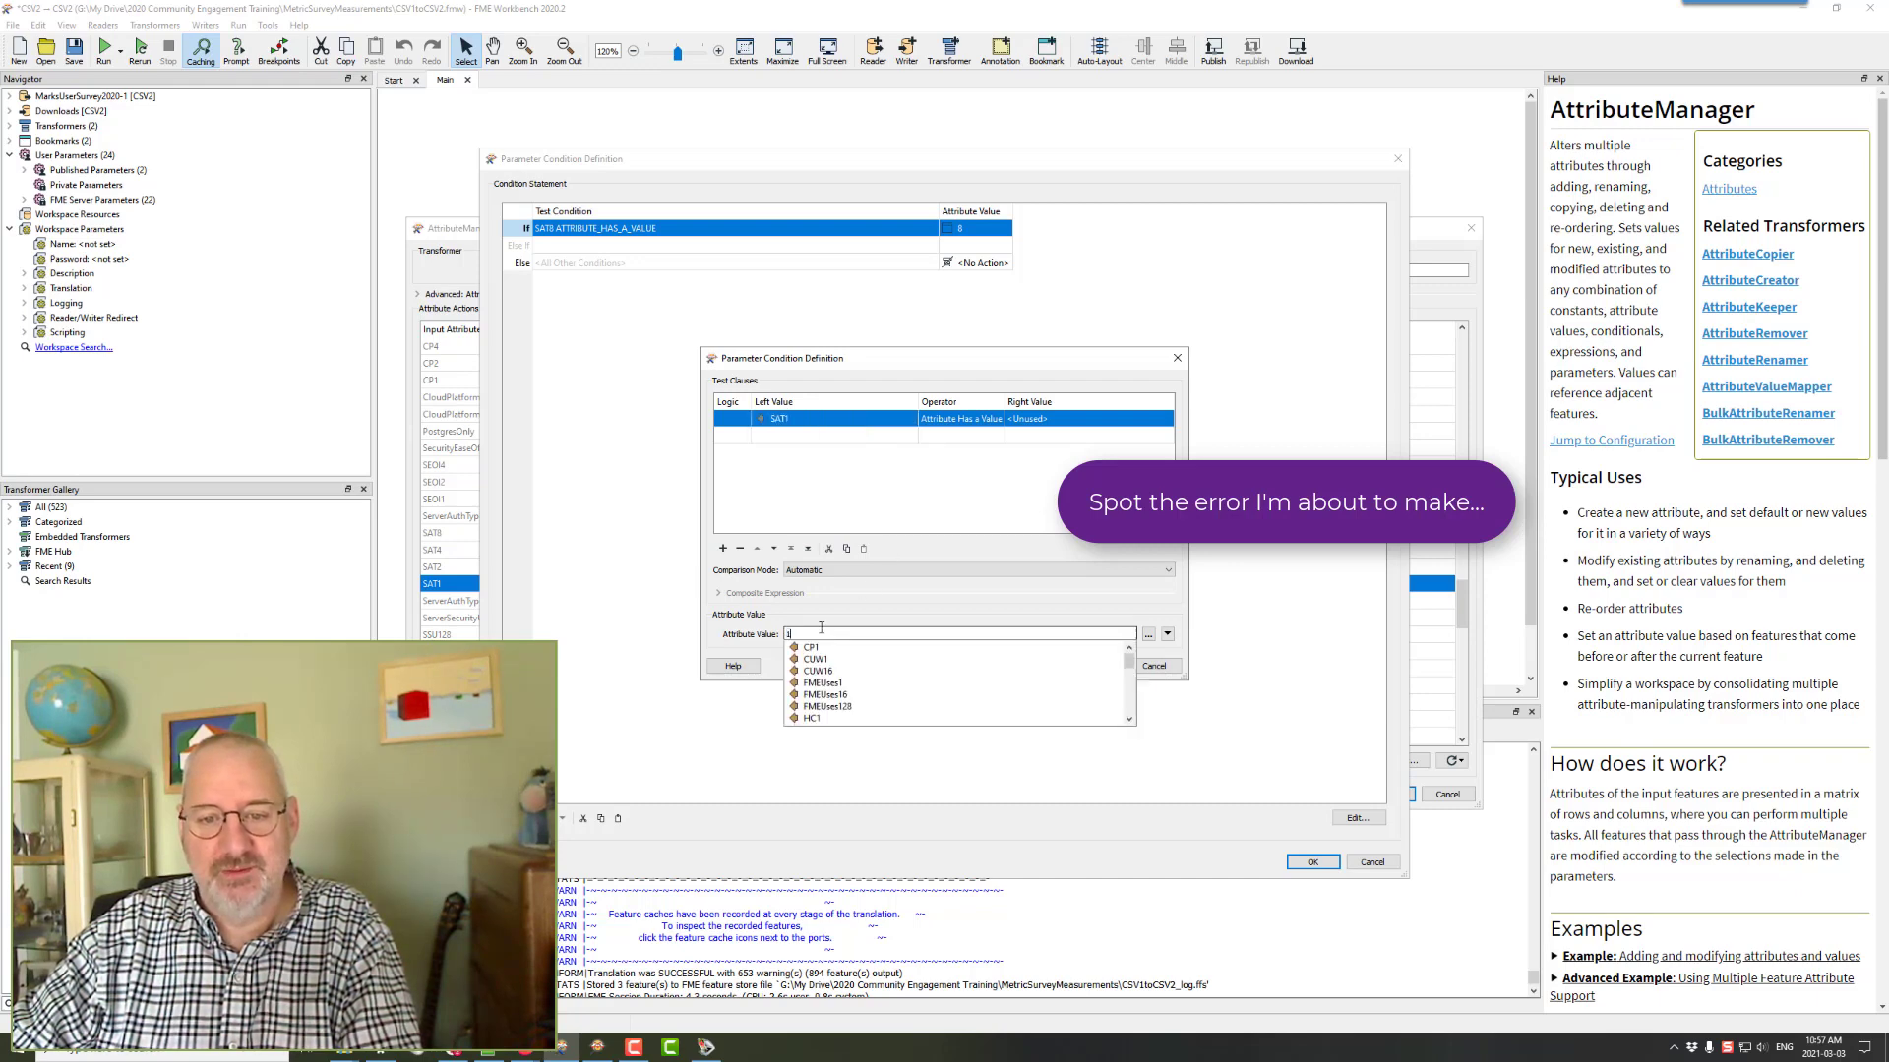
left_click(1095, 667)
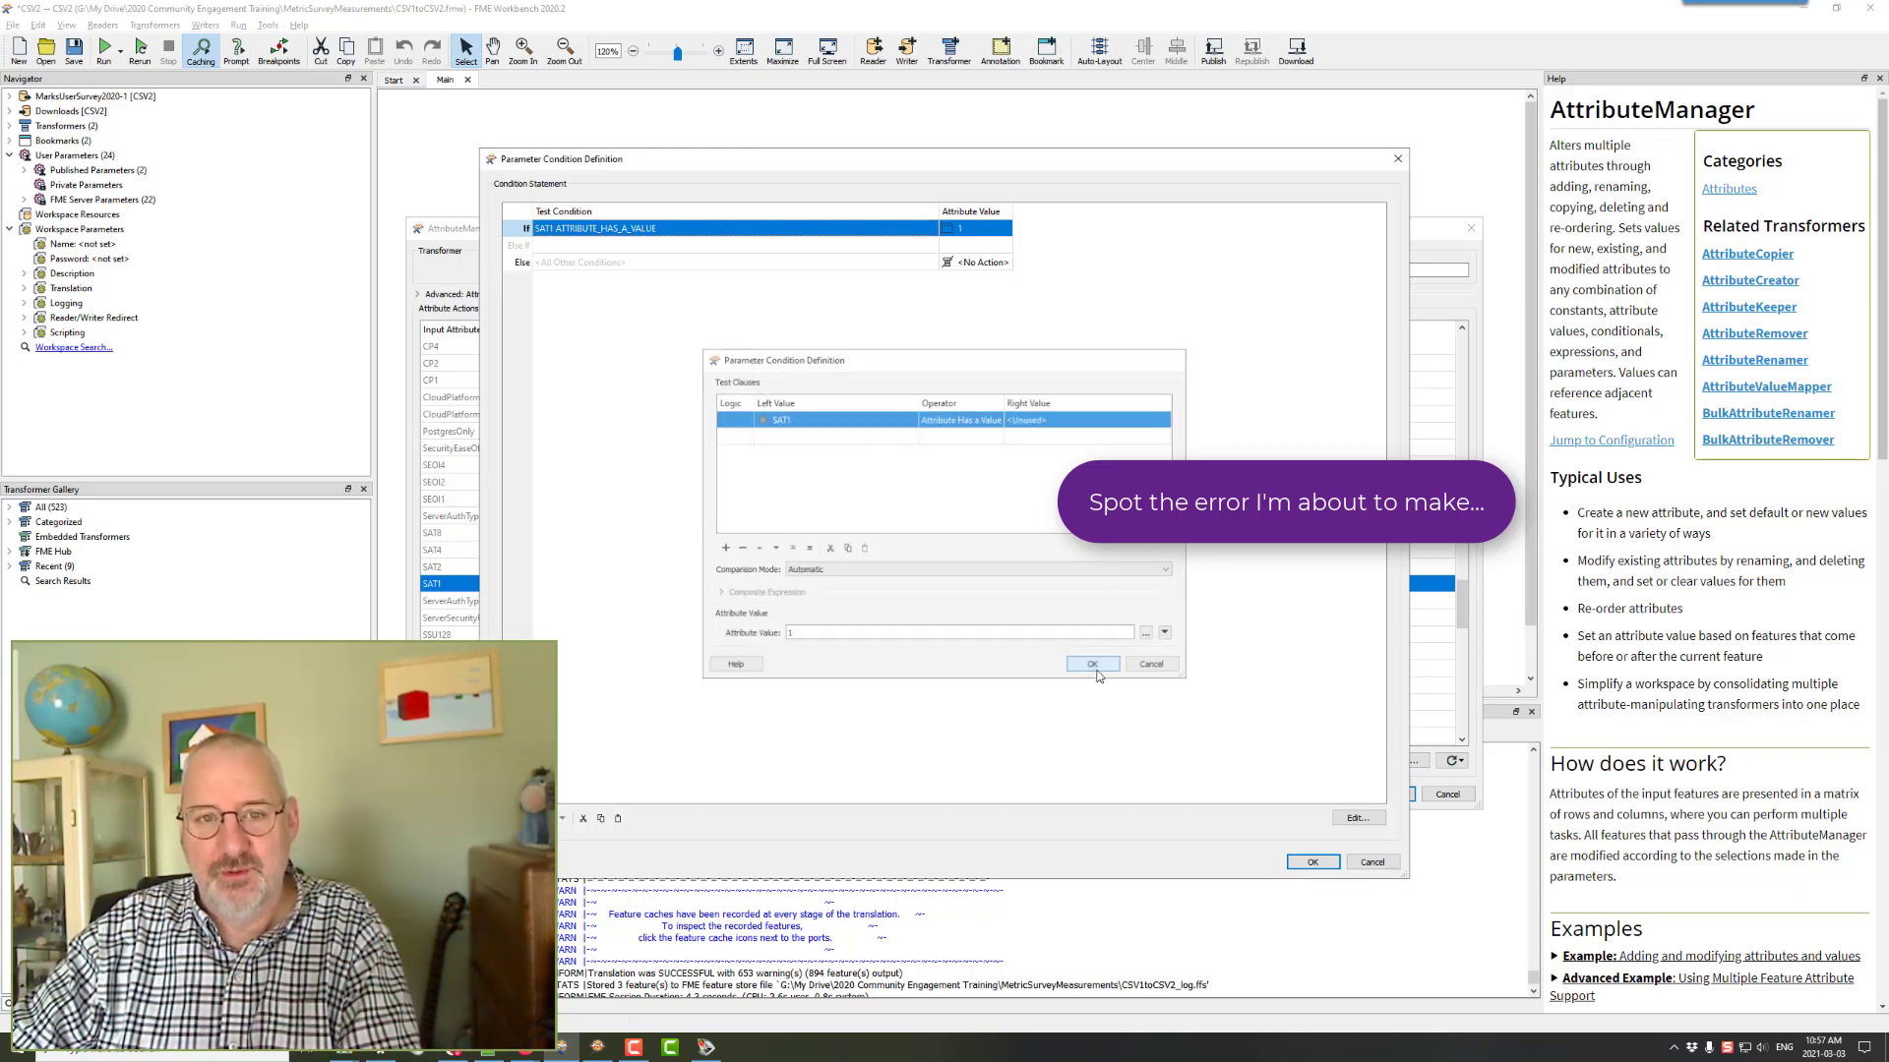
left_click(1311, 862)
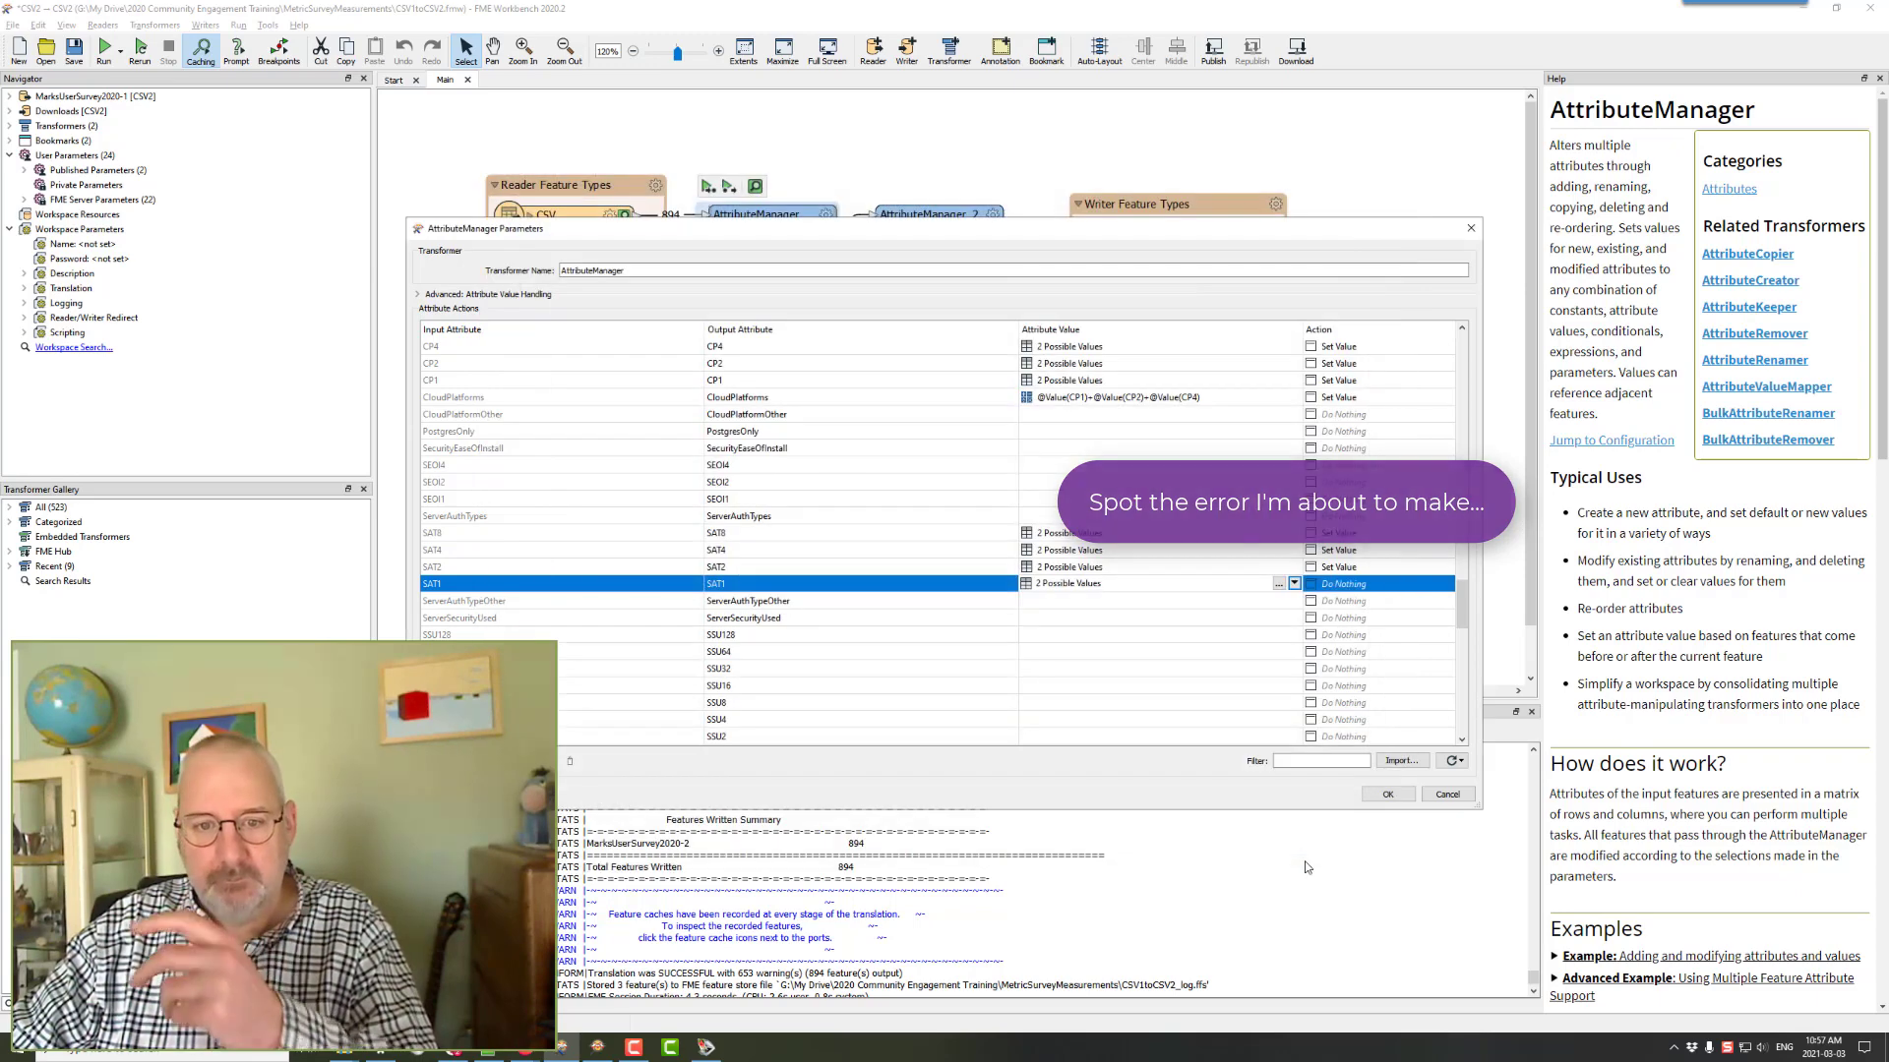
- Start an arithmetic expression for the ServerAuthTypes attribute value with SAT1 as its first term
left_click(748, 536)
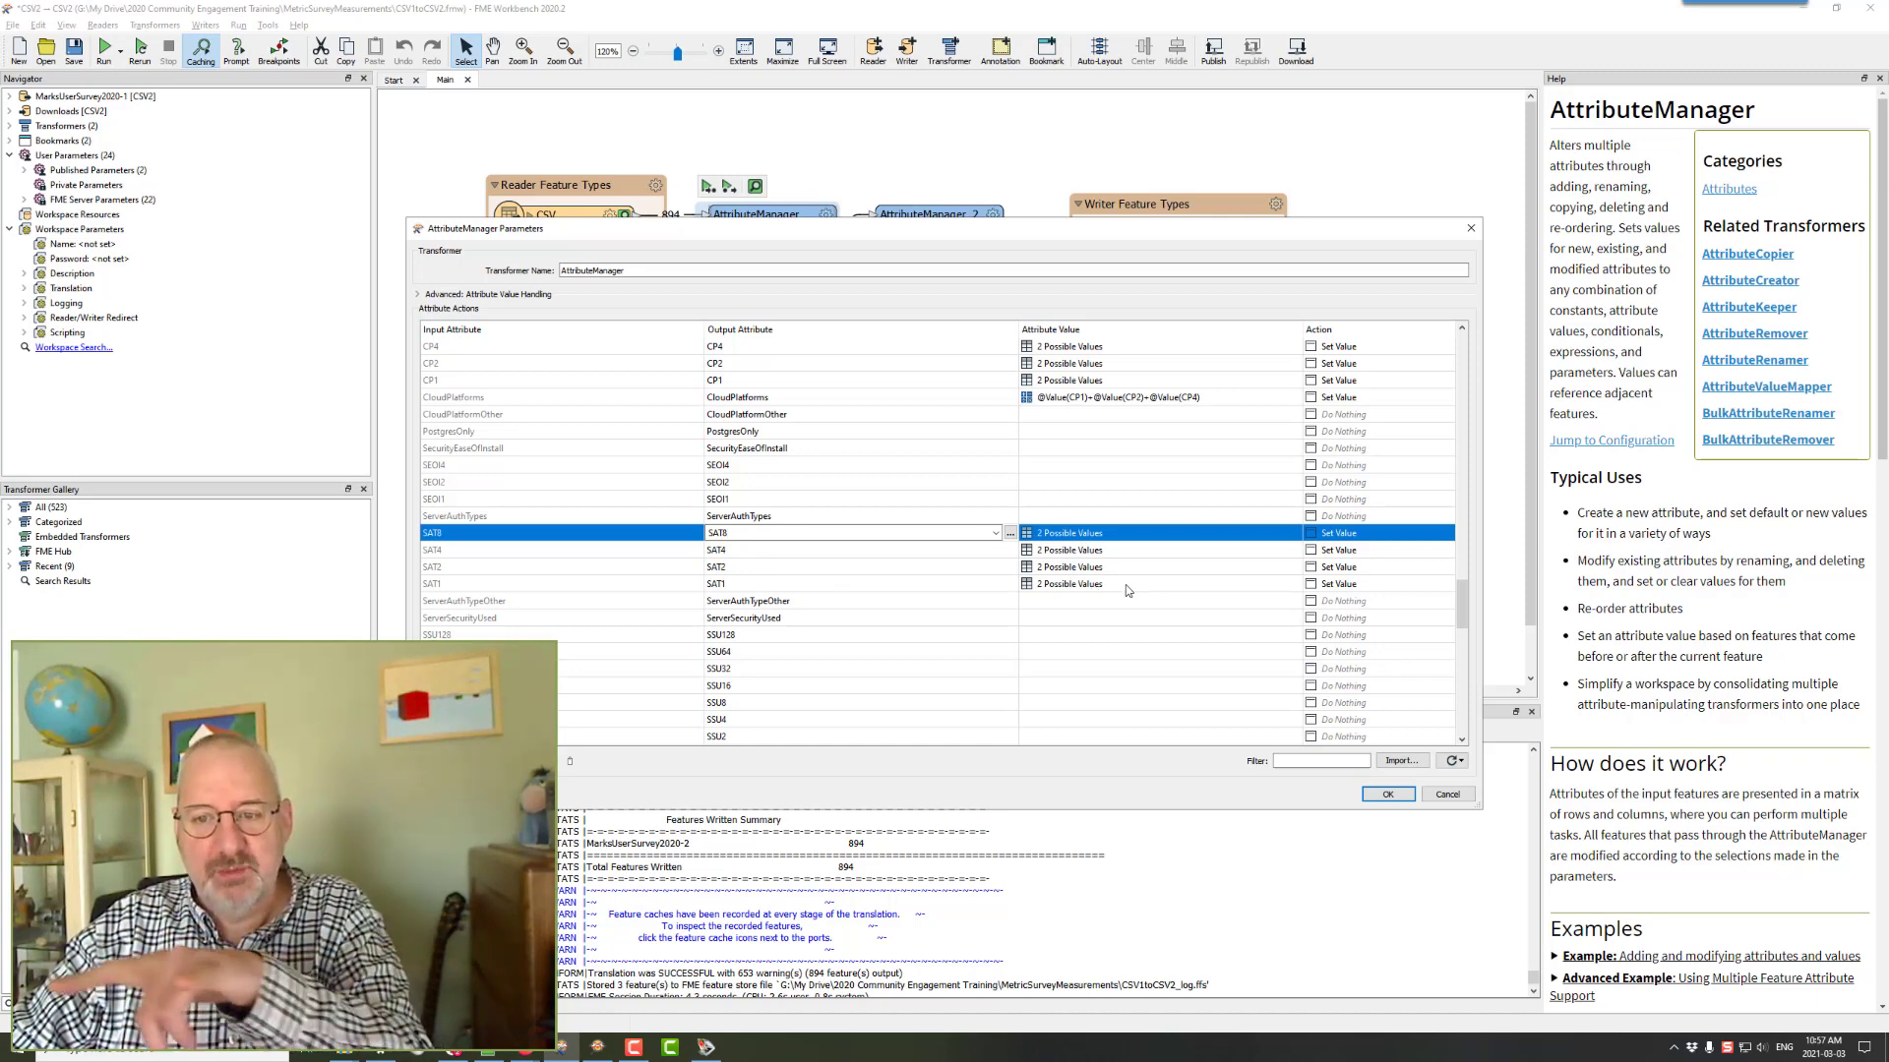
left_click(1275, 518)
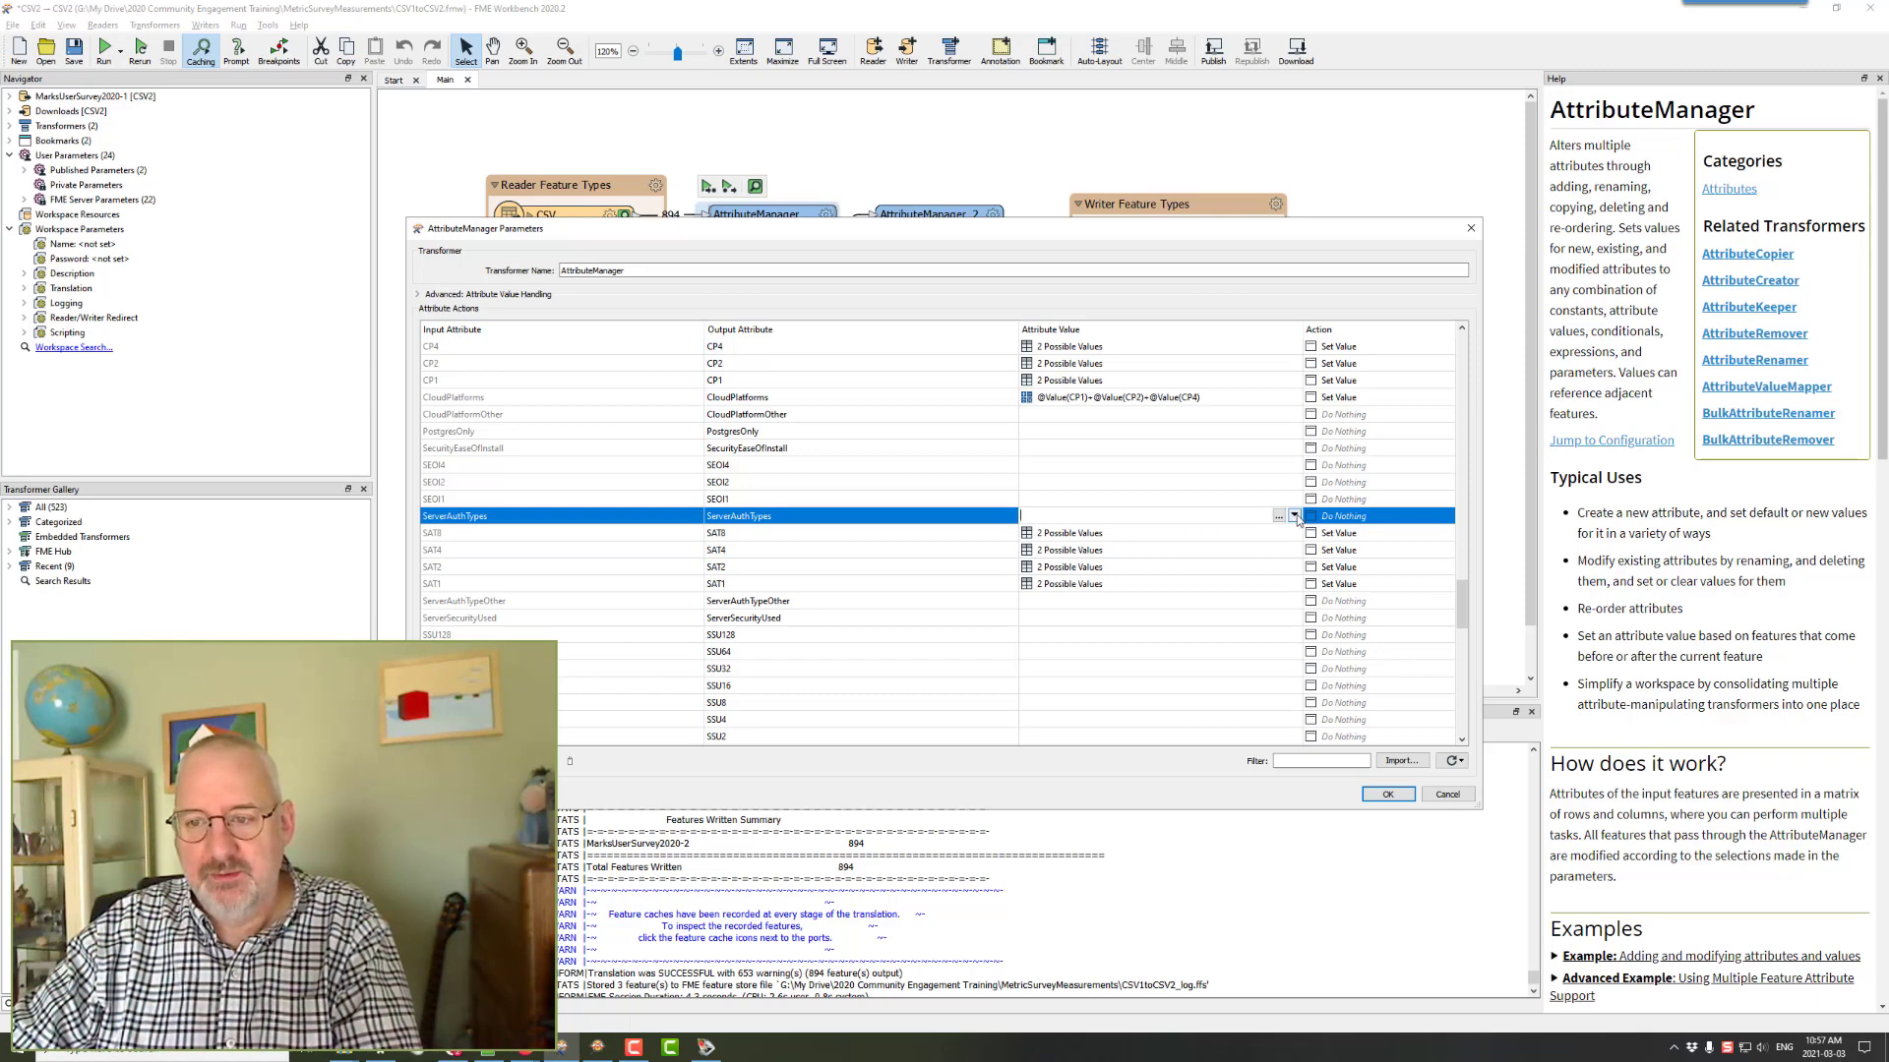
left_click(1295, 516)
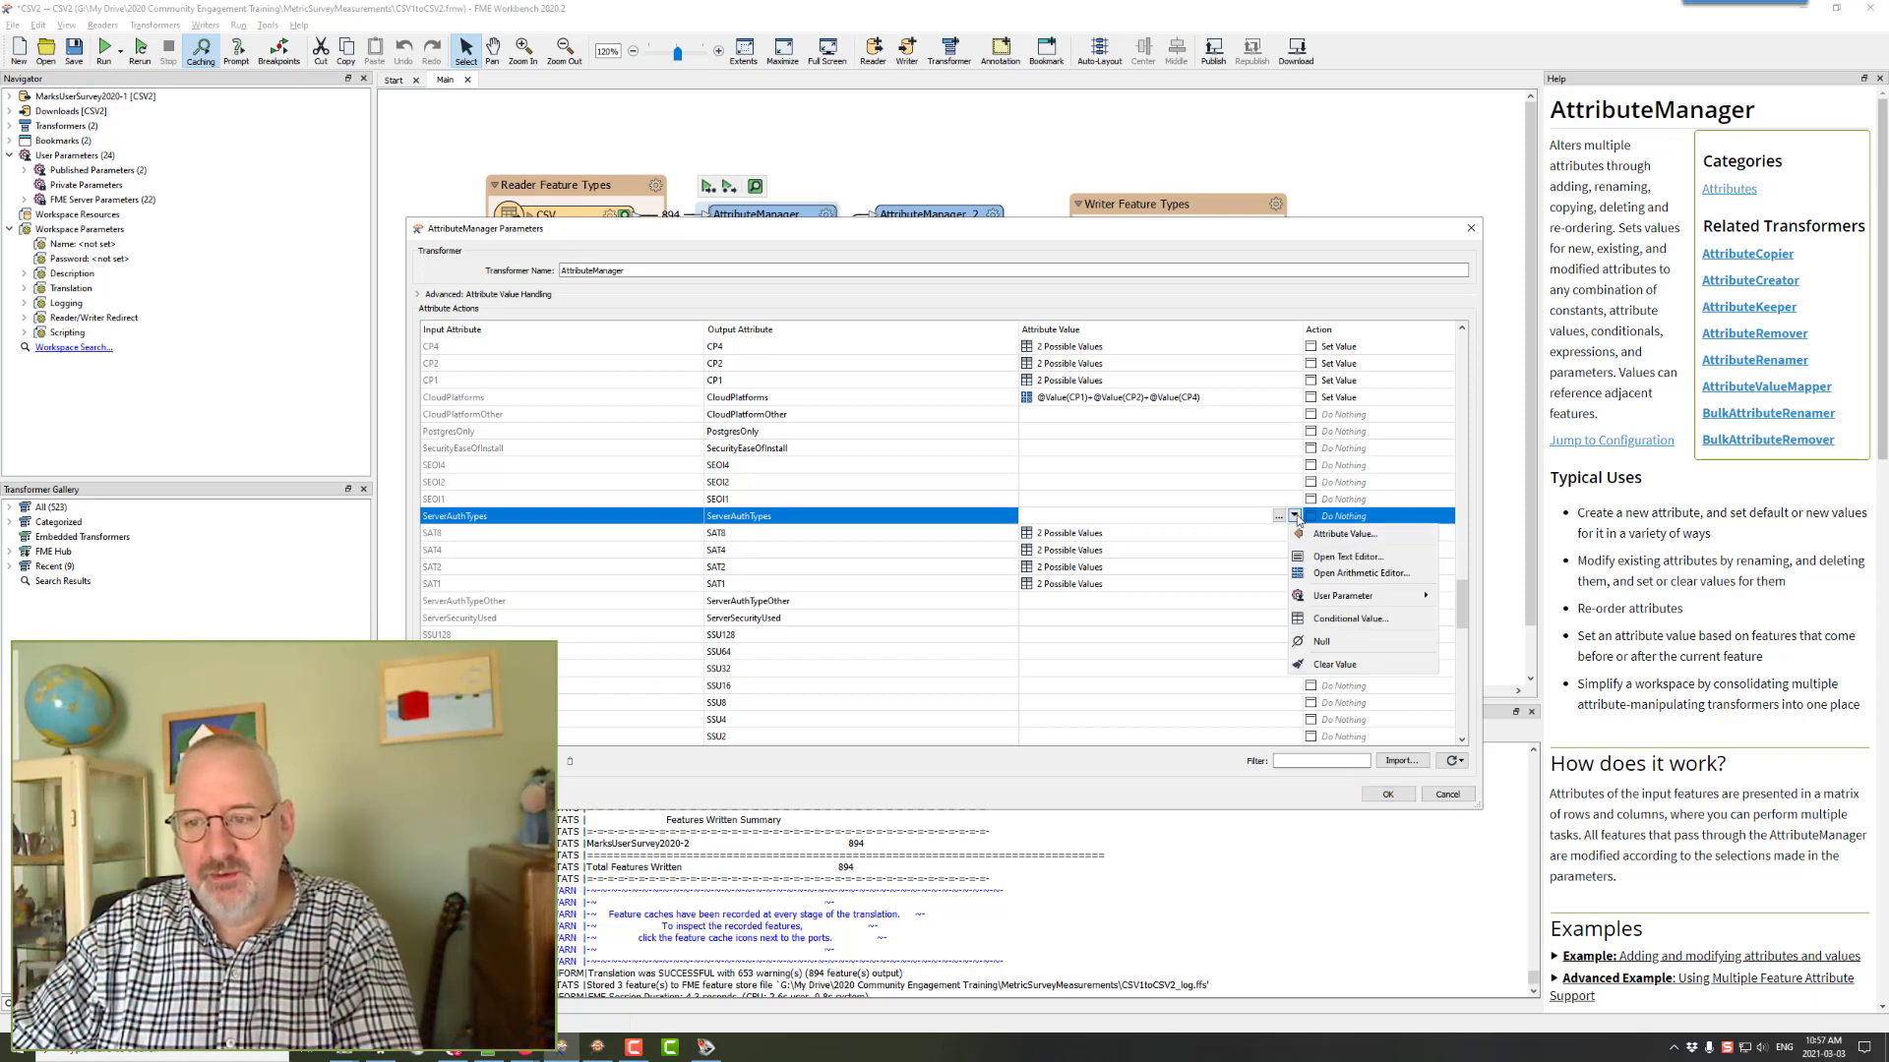
left_click(1340, 572)
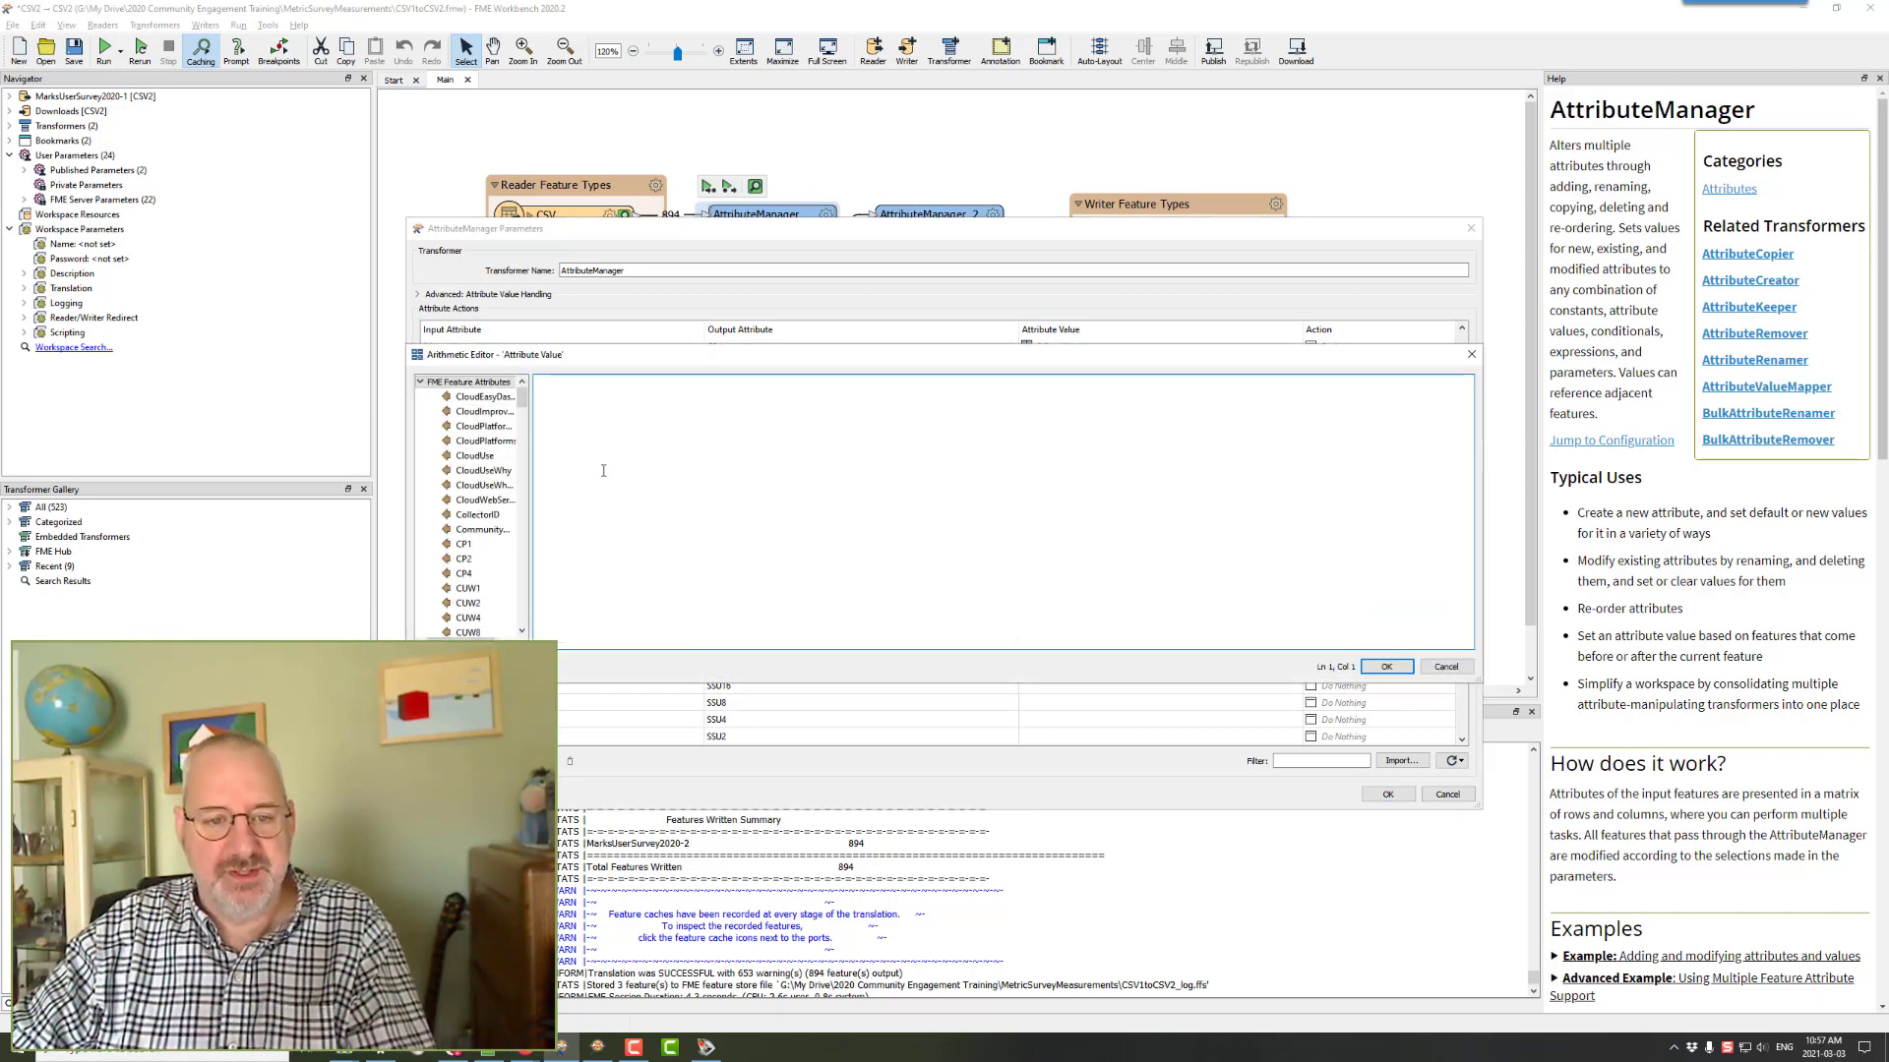
left_click(519, 532)
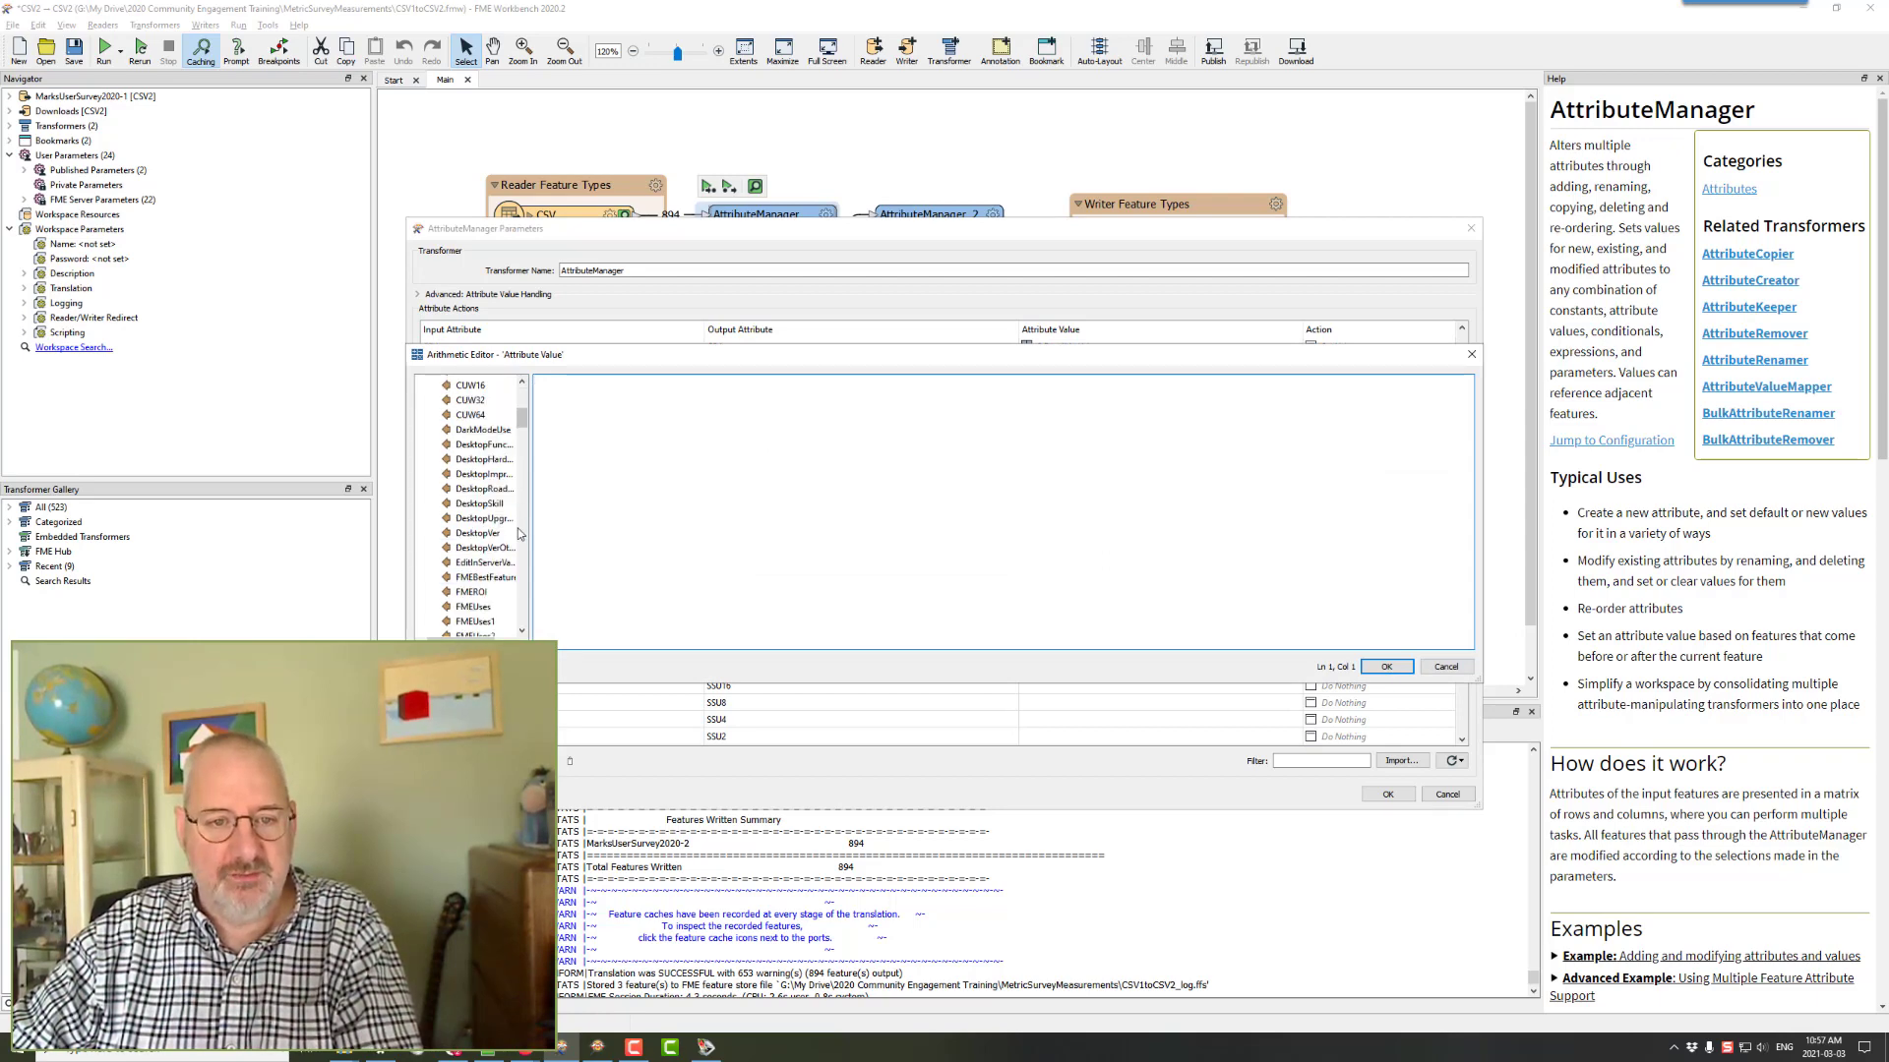
left_click_drag(519, 532, 524, 482)
double_click(464, 428)
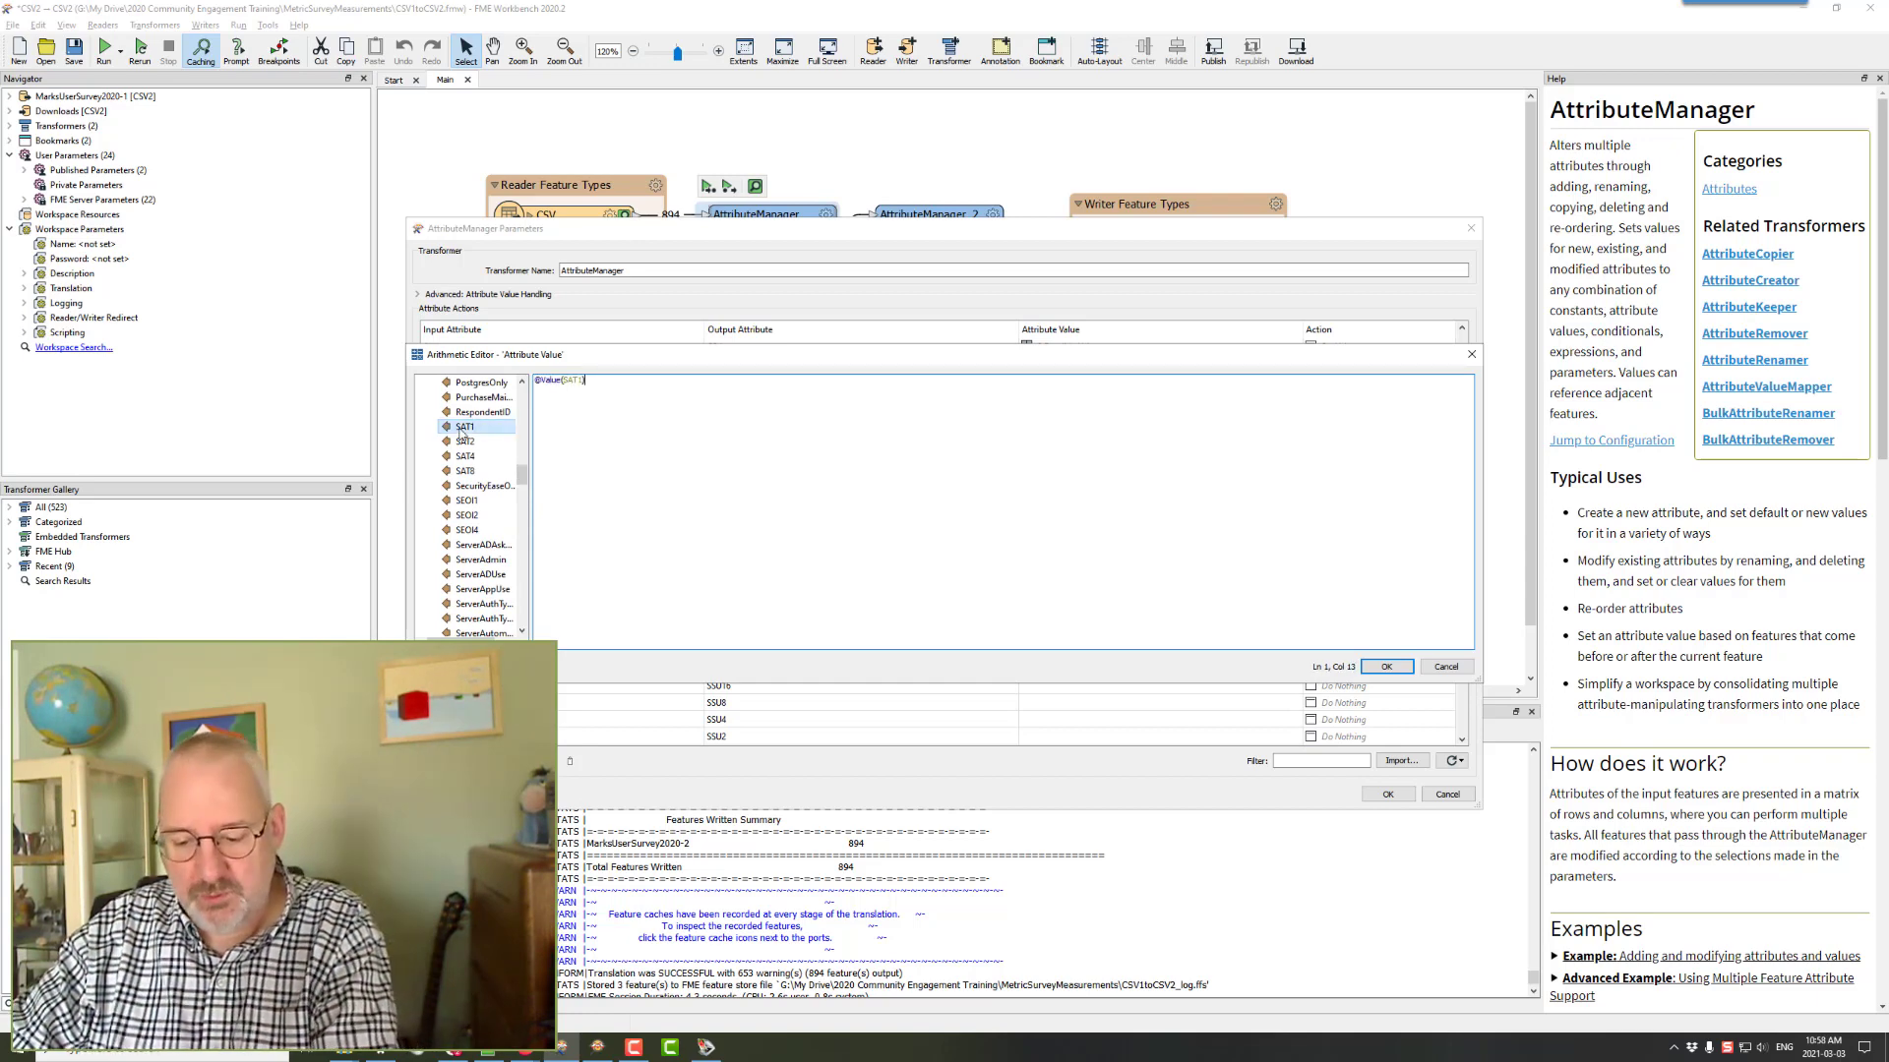
type("+")
double_click(465, 441)
type("+")
double_click(466, 457)
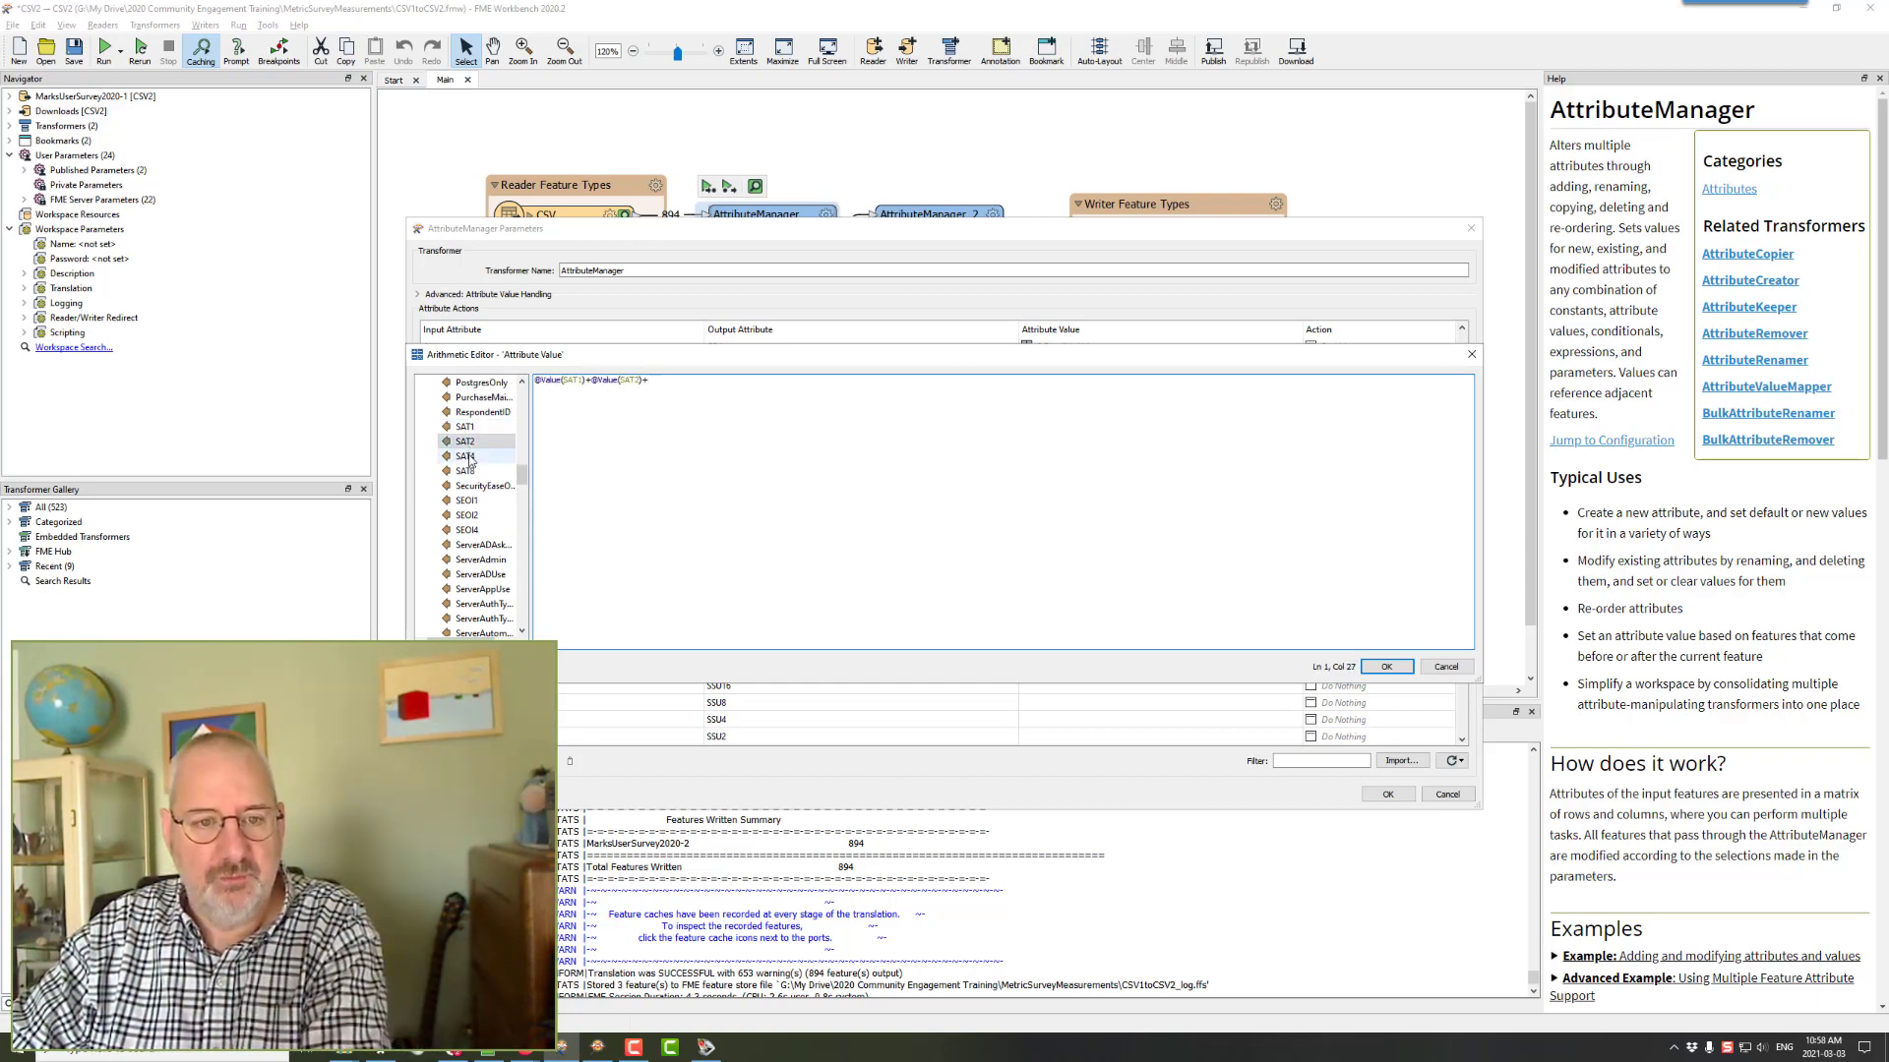
type("+")
double_click(464, 472)
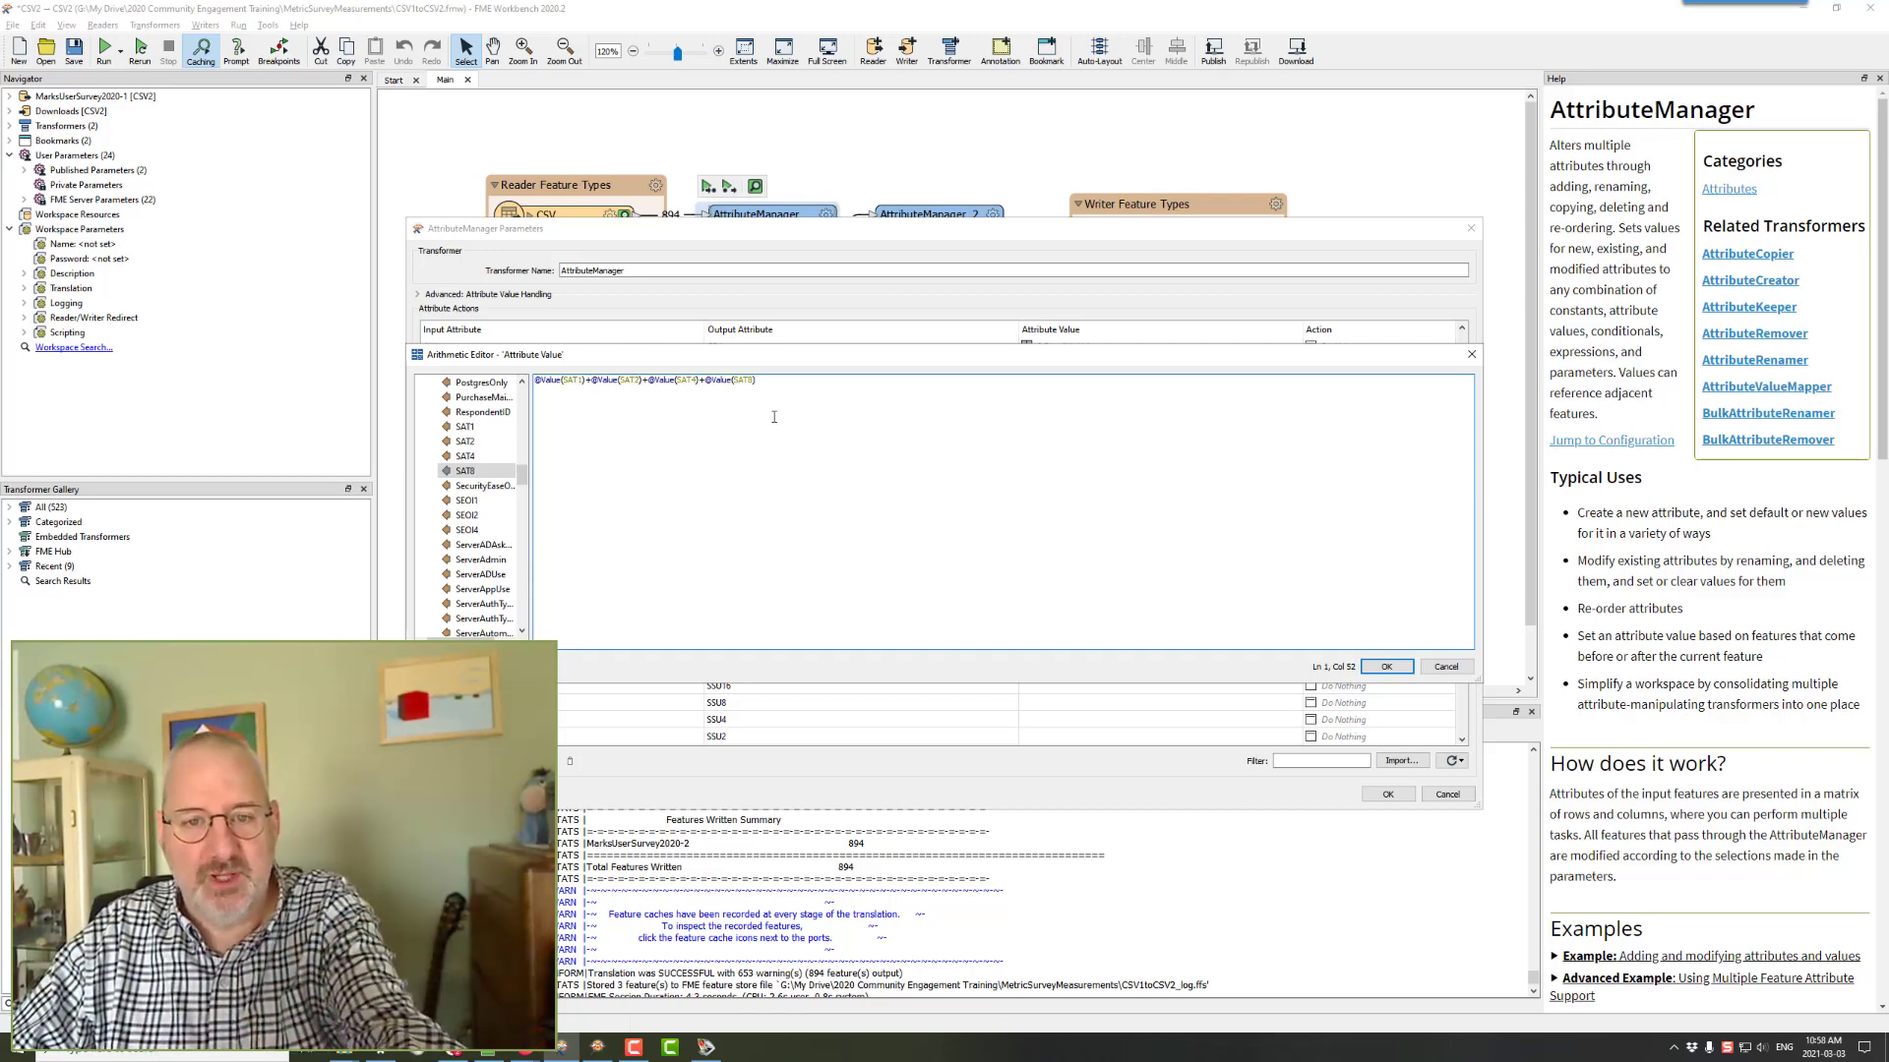
double_click(629, 379)
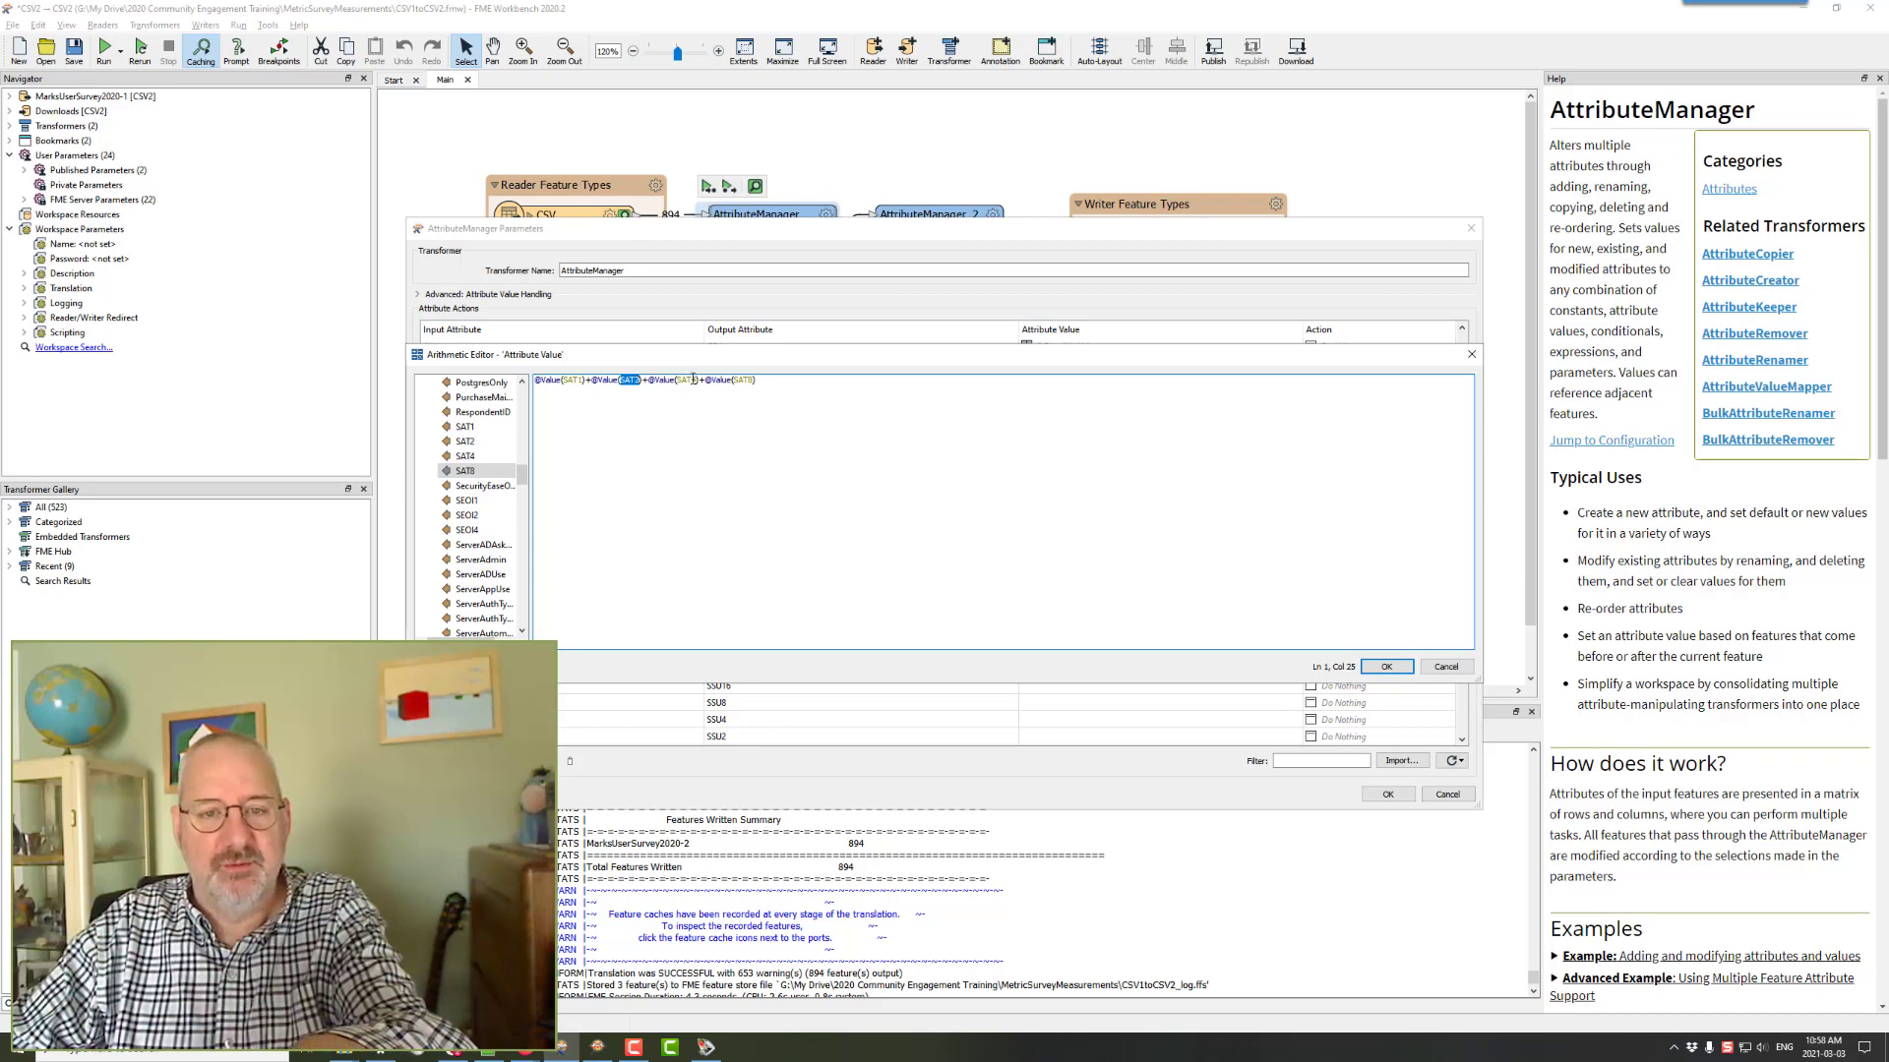
double_click(686, 380)
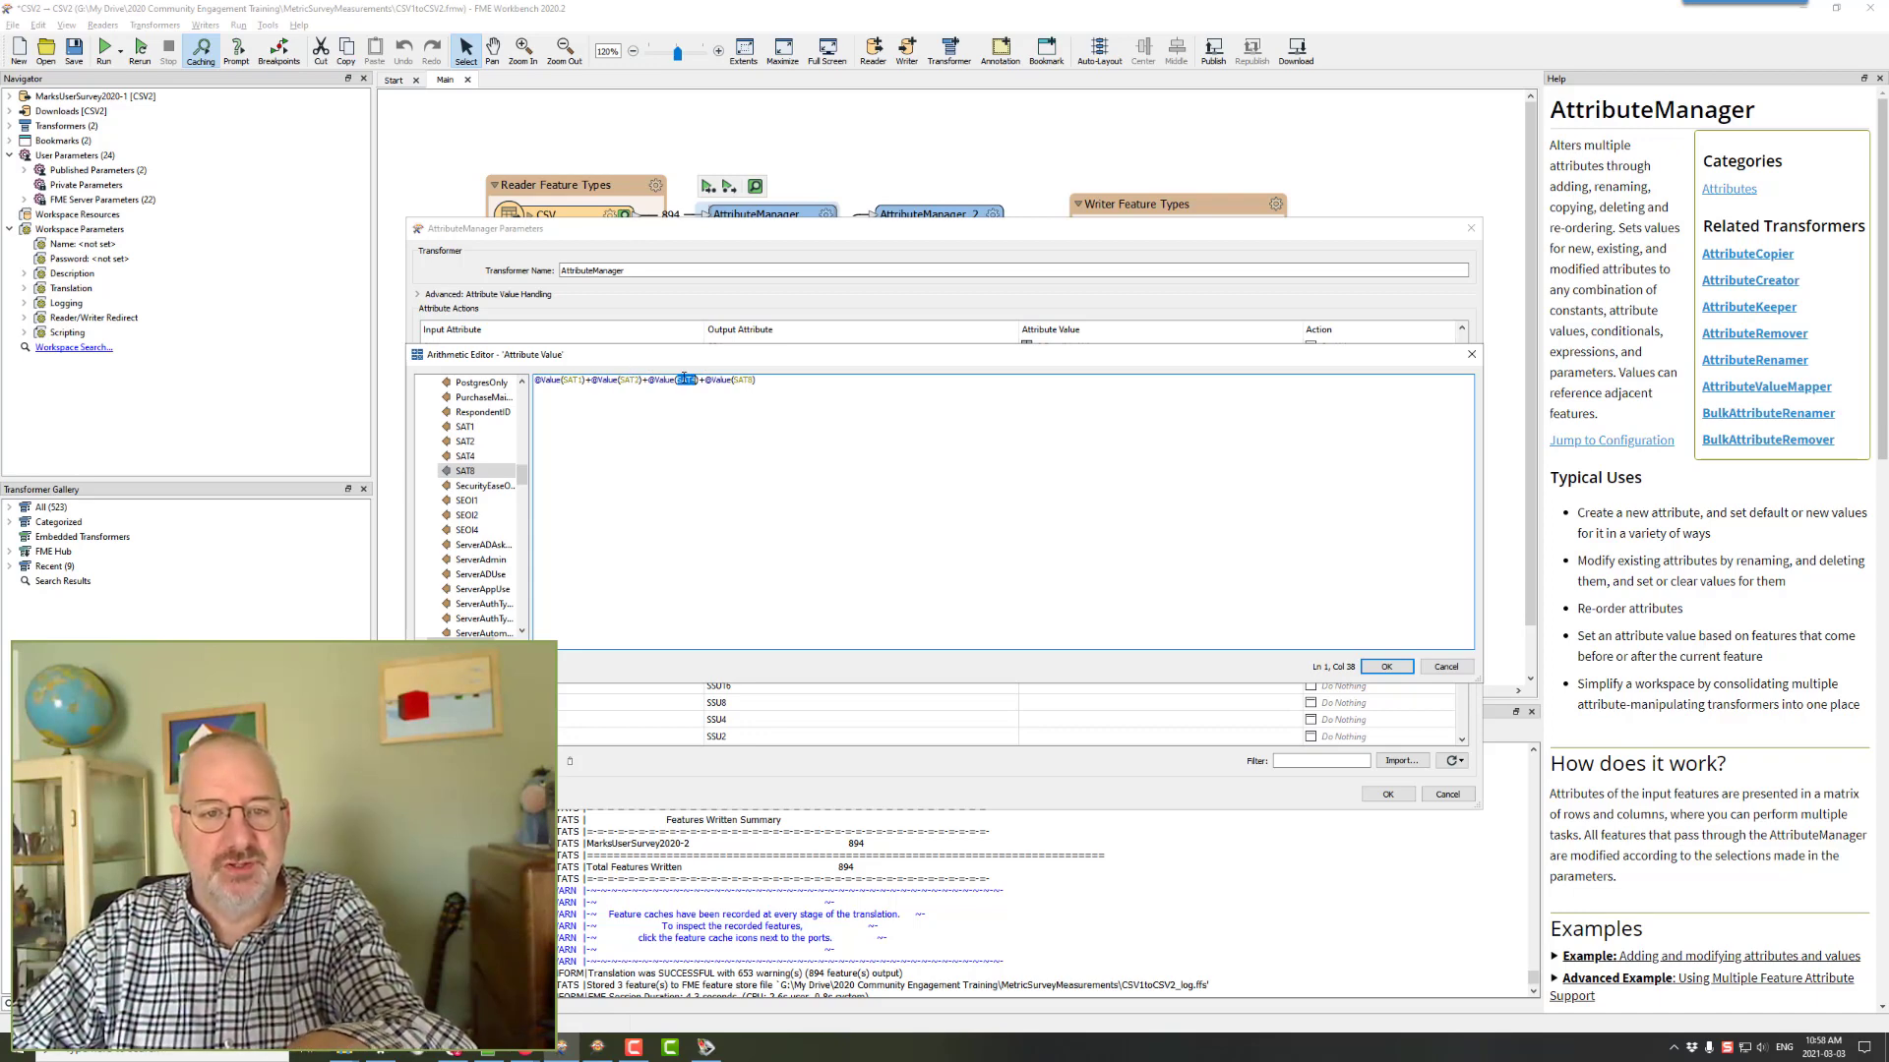
left_click(572, 379)
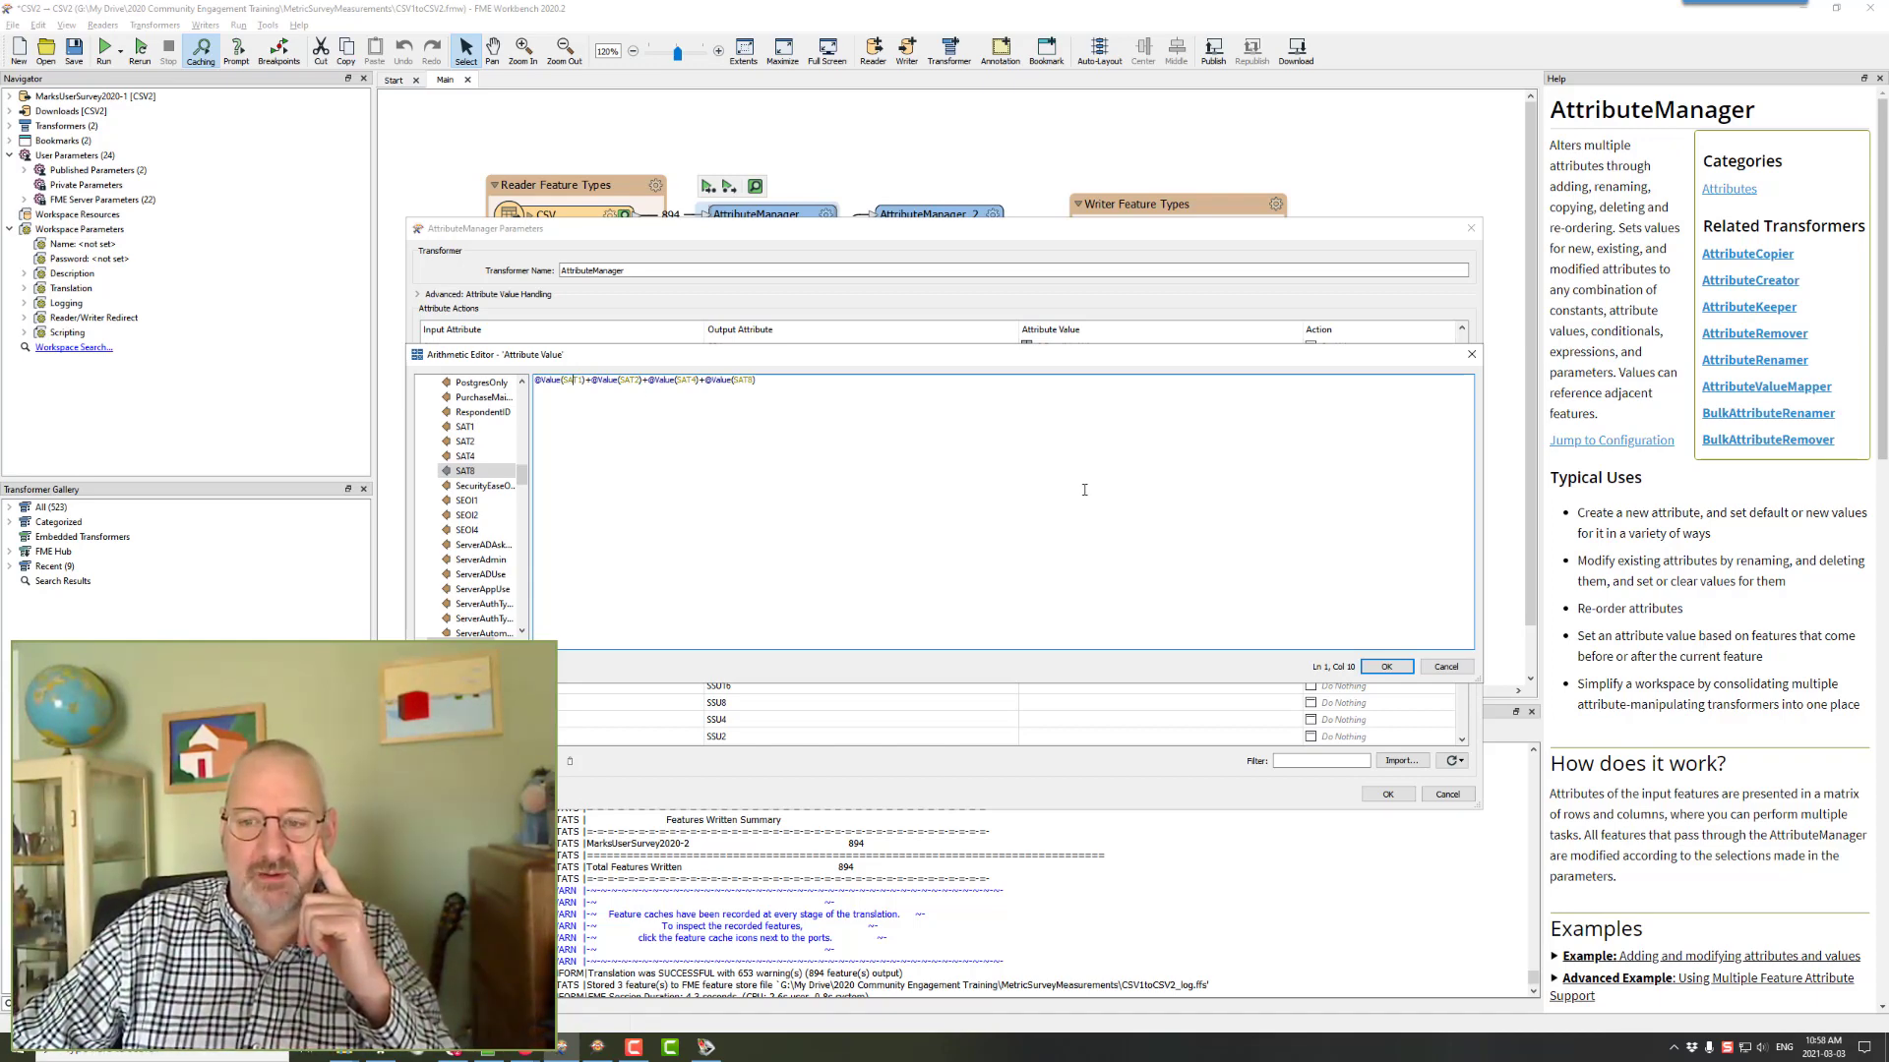
left_click(1386, 668)
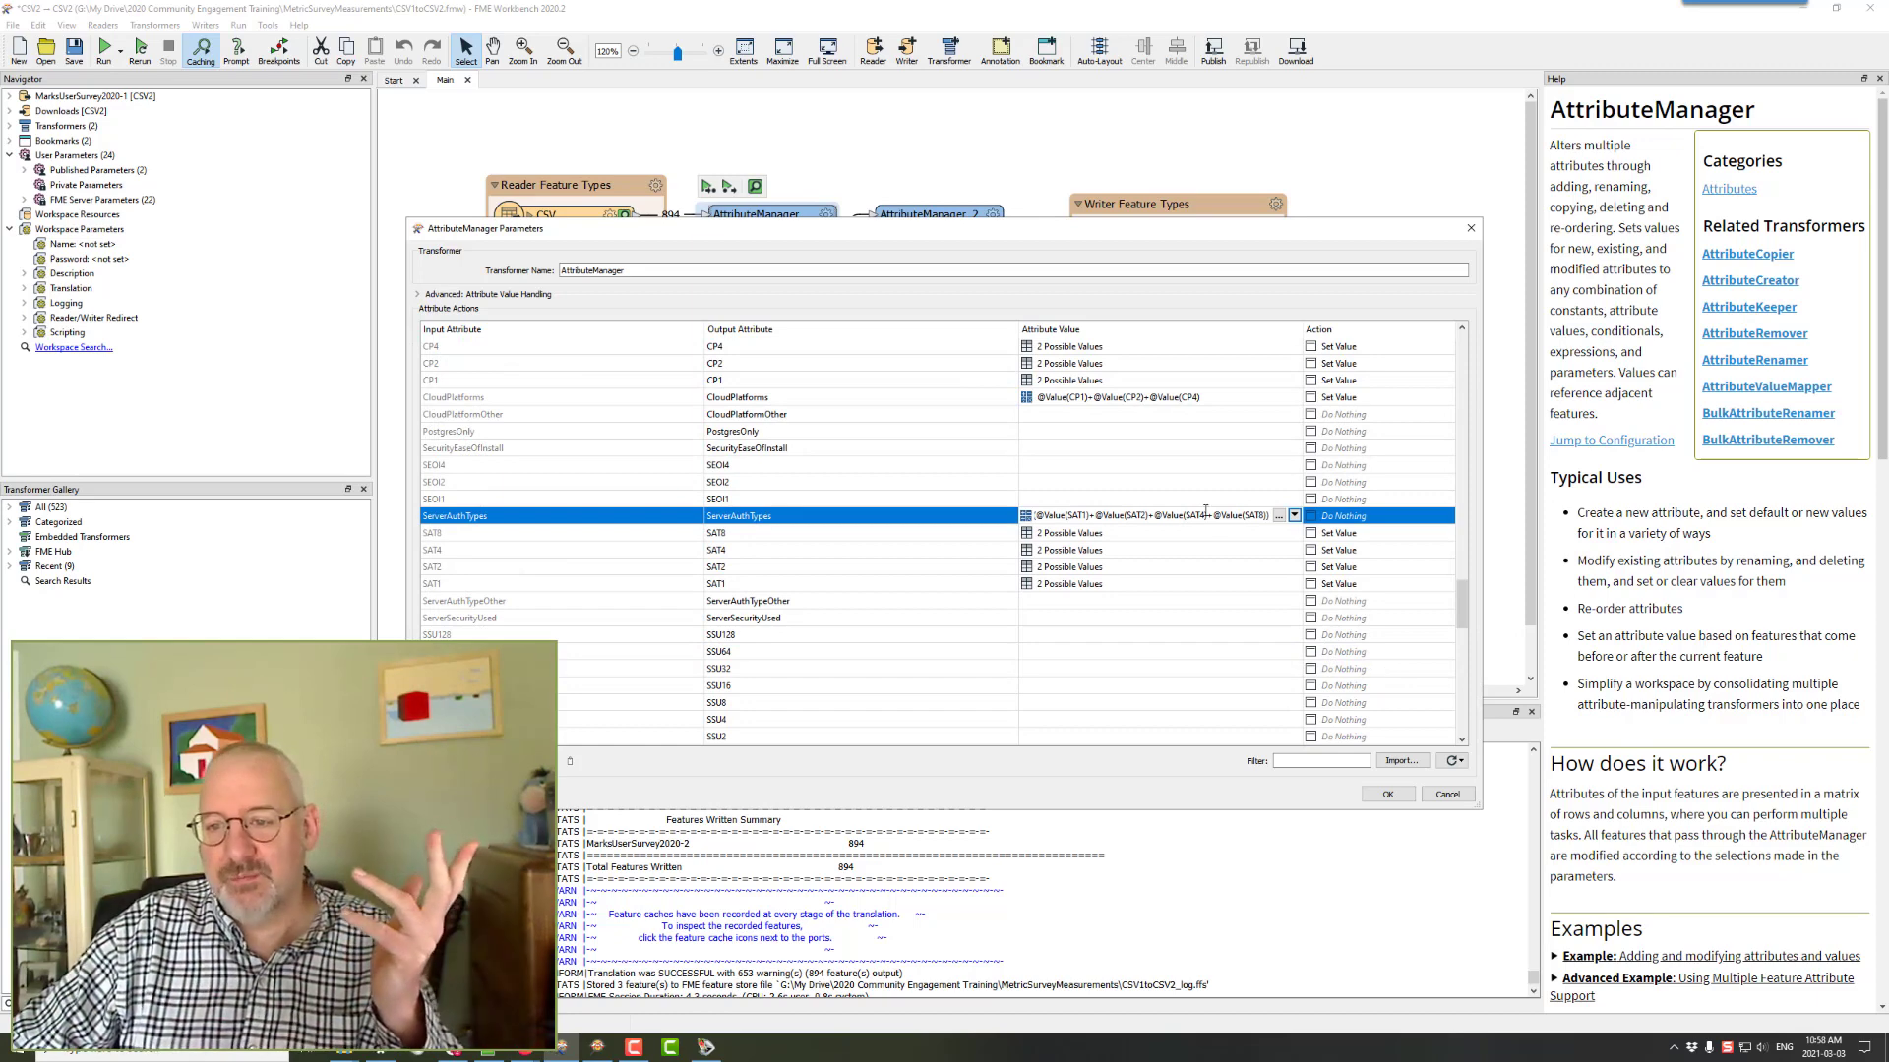
- Move ServerAuthTypes below SAT1 in the attribute order and accept the AttributeManager parameters
left_click(914, 517)
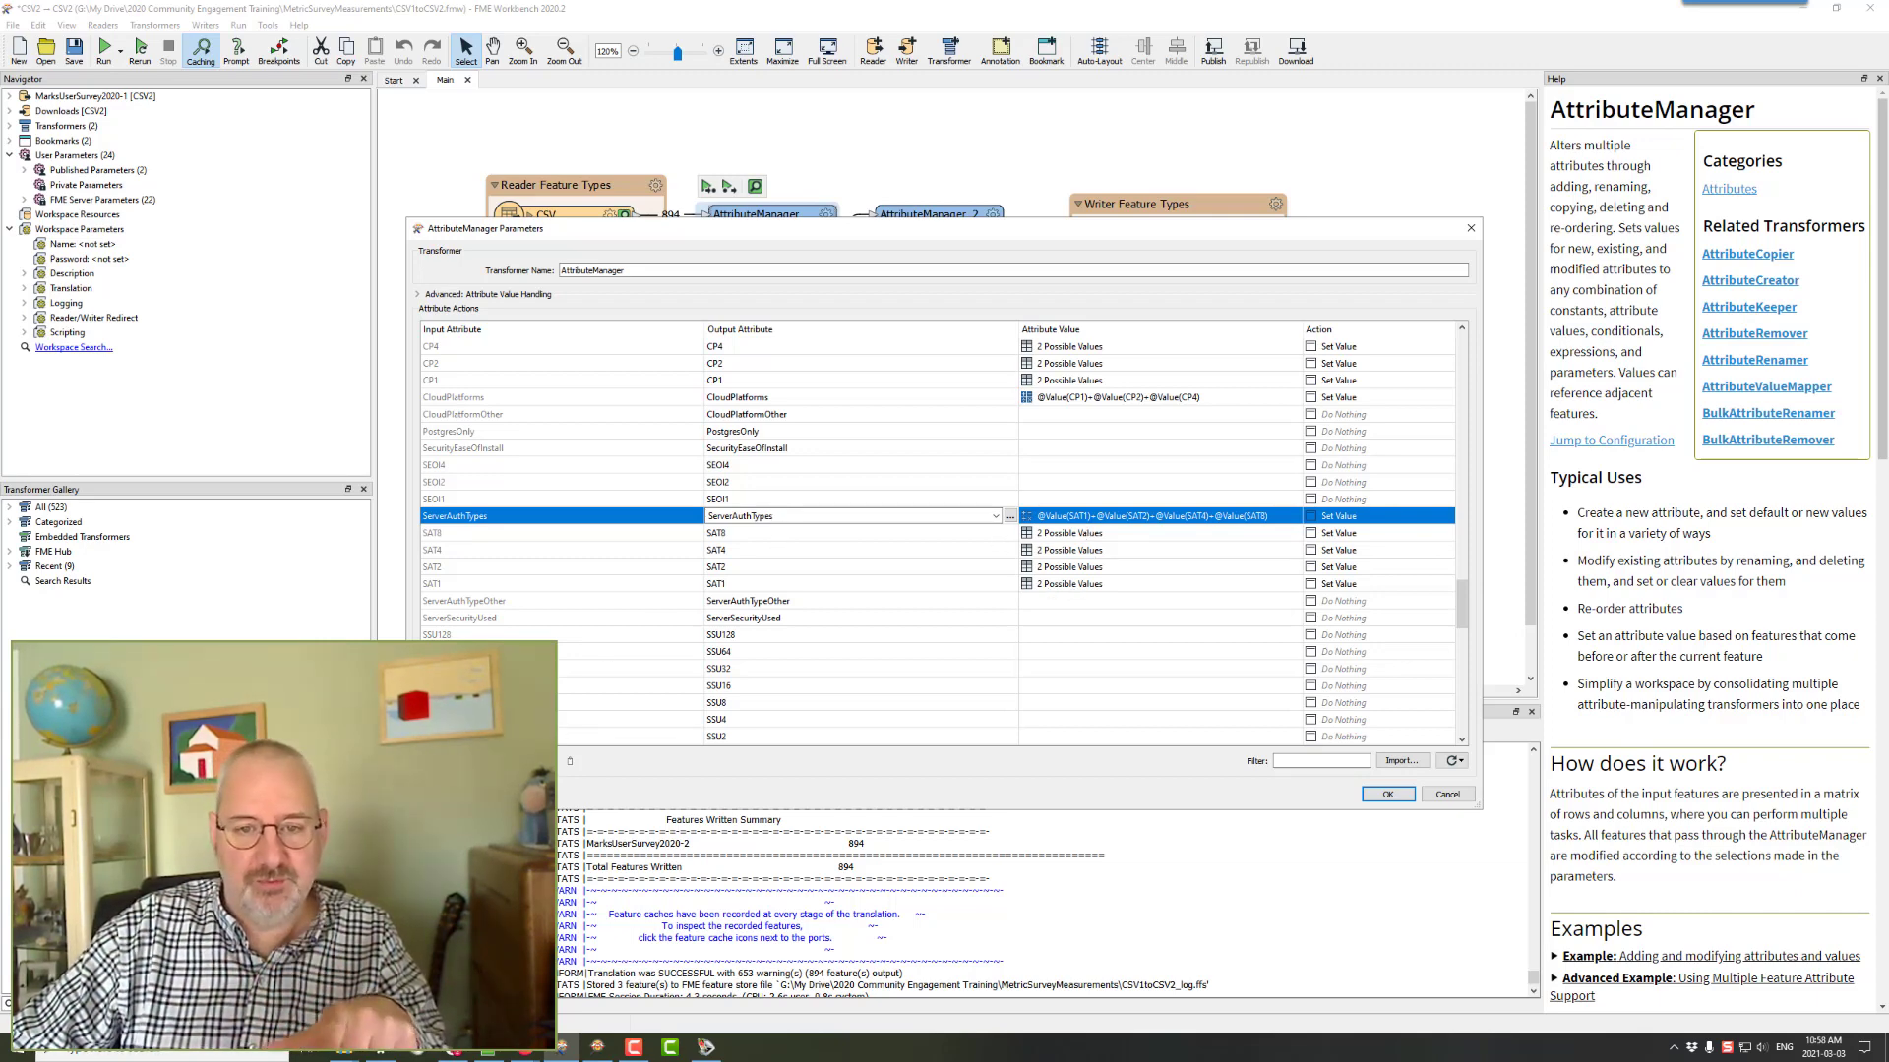
left_click(482, 761)
left_click(482, 761)
left_click(482, 762)
left_click(482, 762)
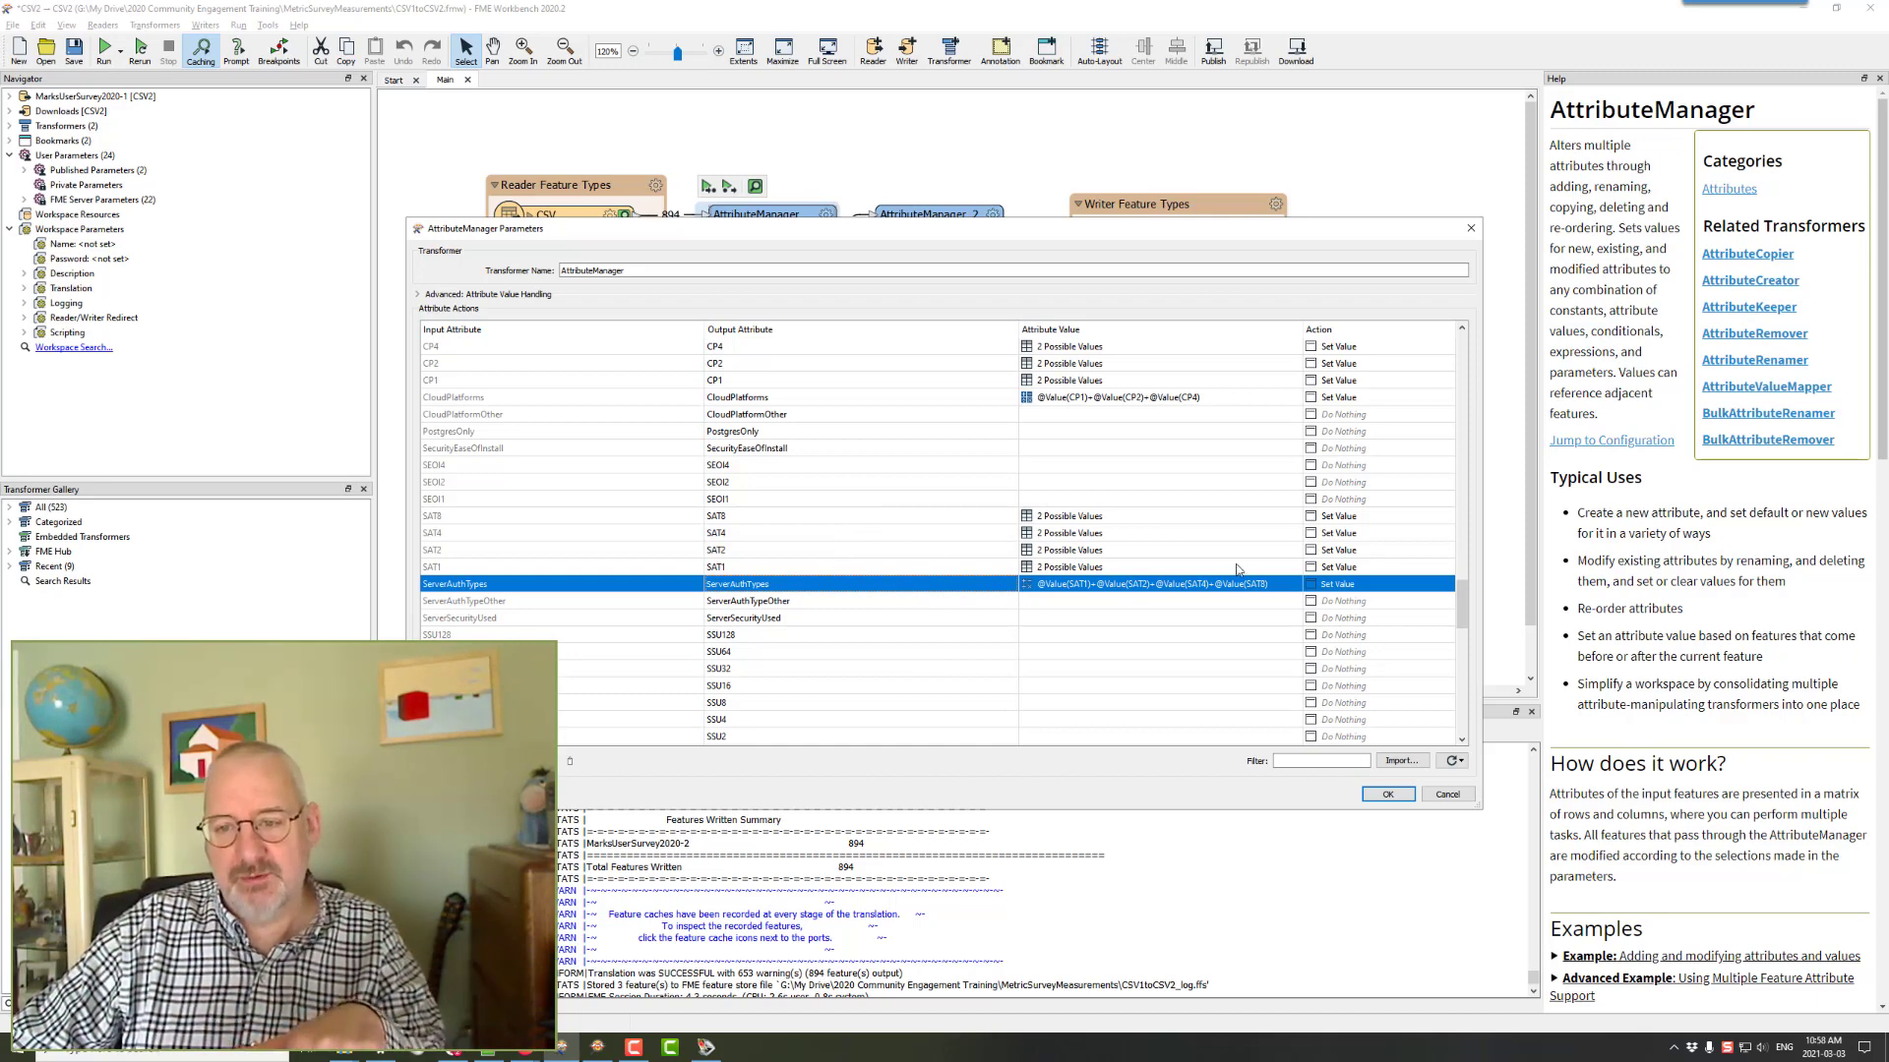
left_click(1387, 795)
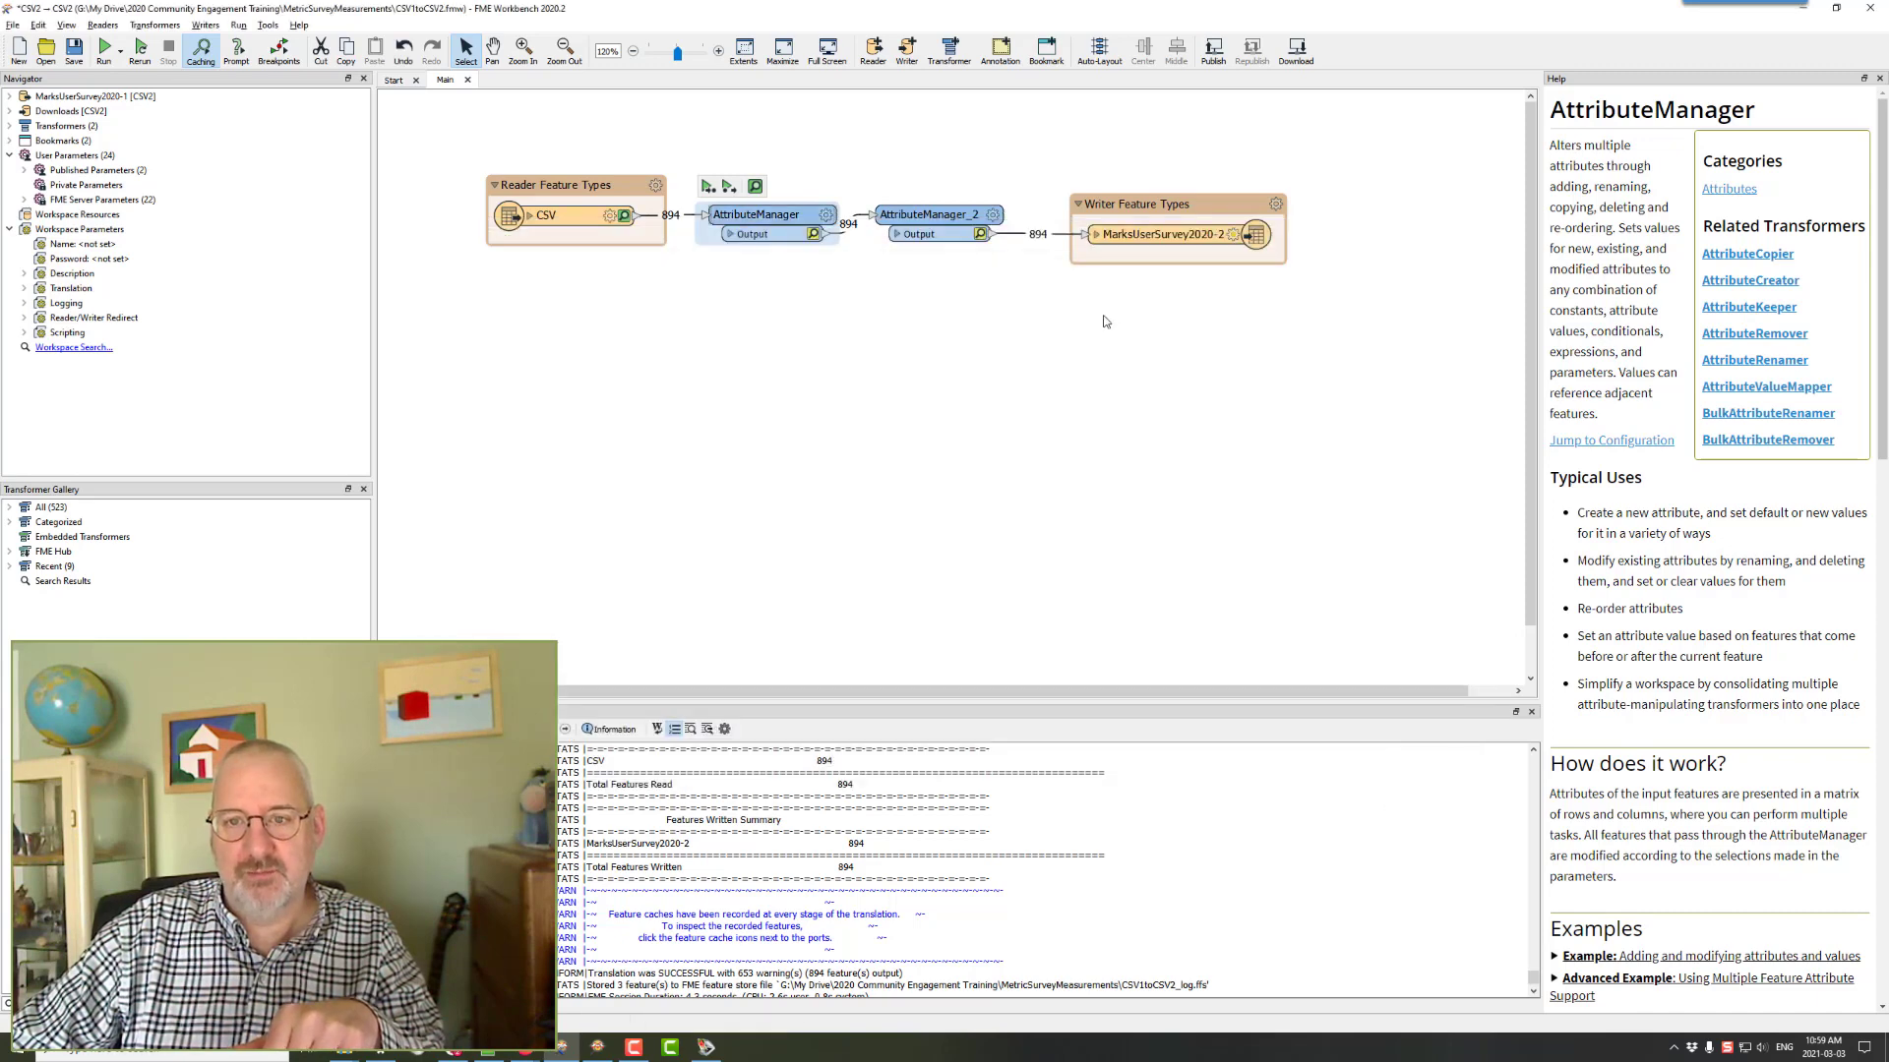
- Remove the SAT8, SAT4, SAT2 and SAT1 attributes in AttributeManager_2 and accept the parameters
left_click(994, 219)
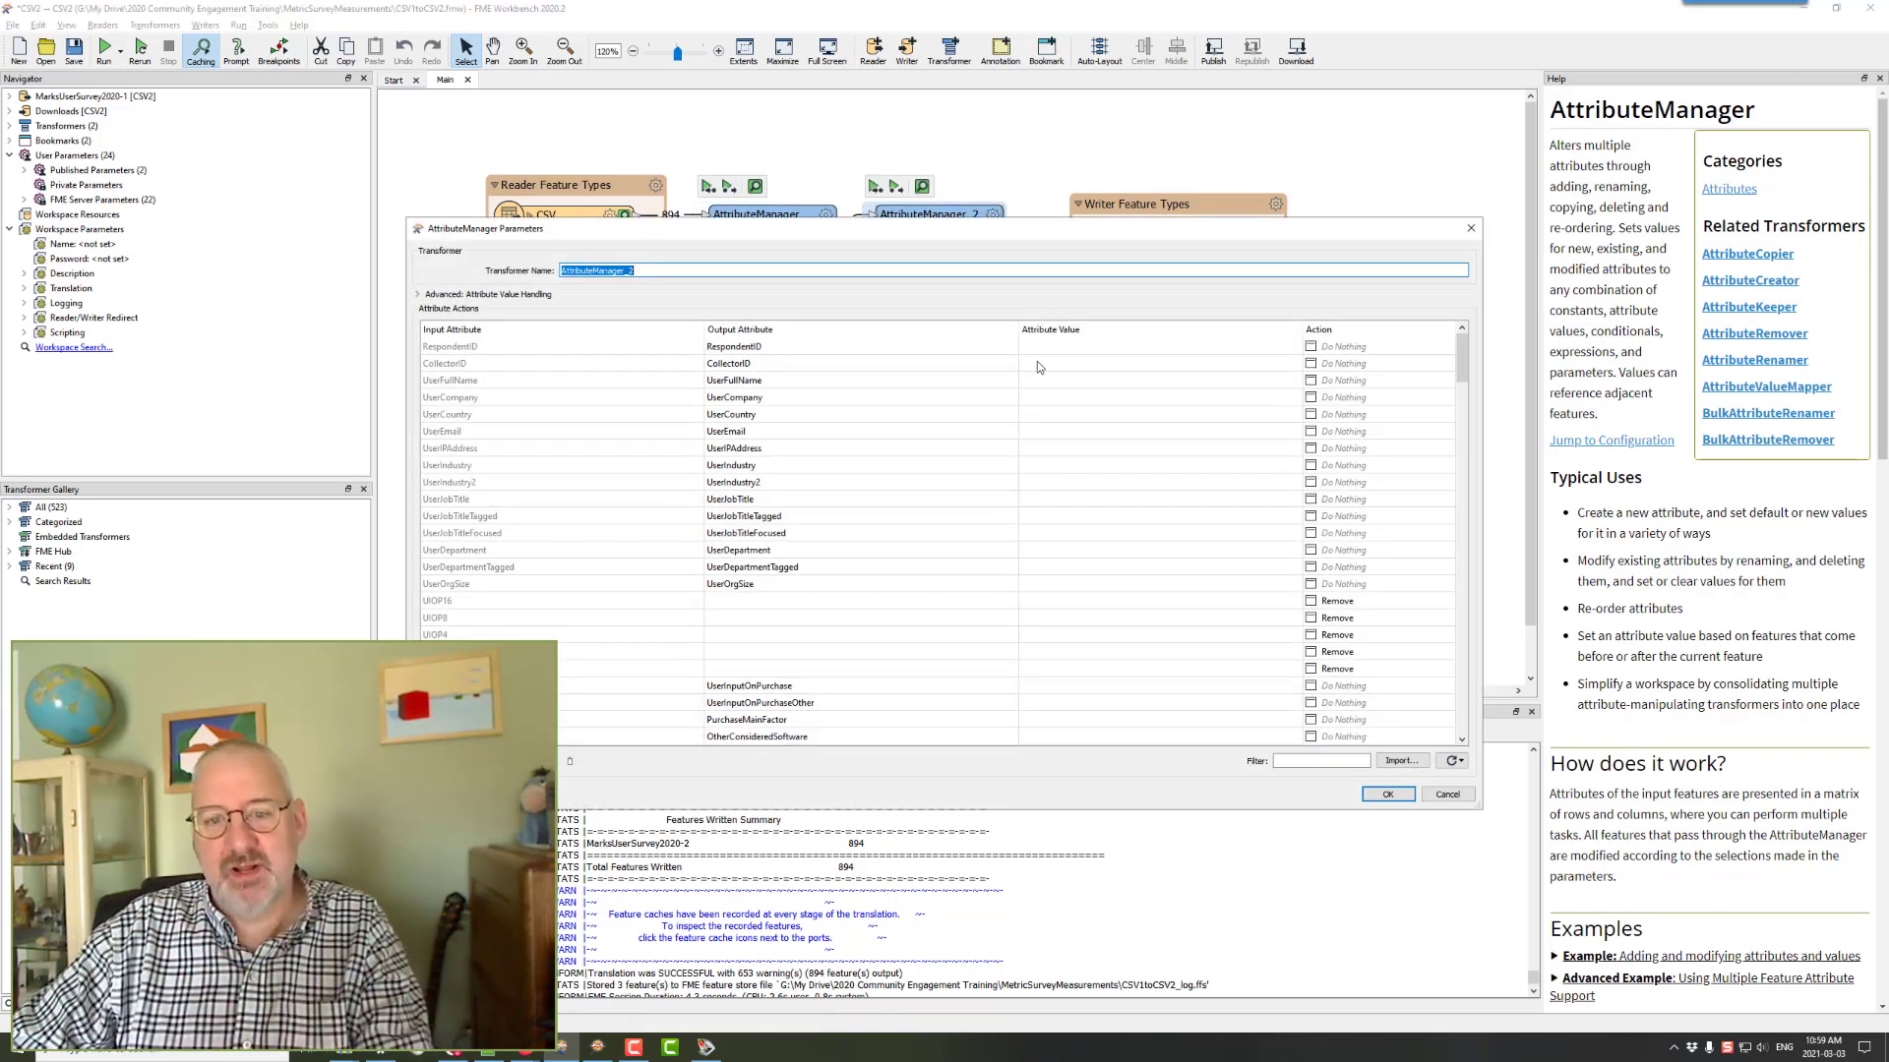
scroll(1021, 626, "down", 5)
scroll(1021, 626, "down", 10)
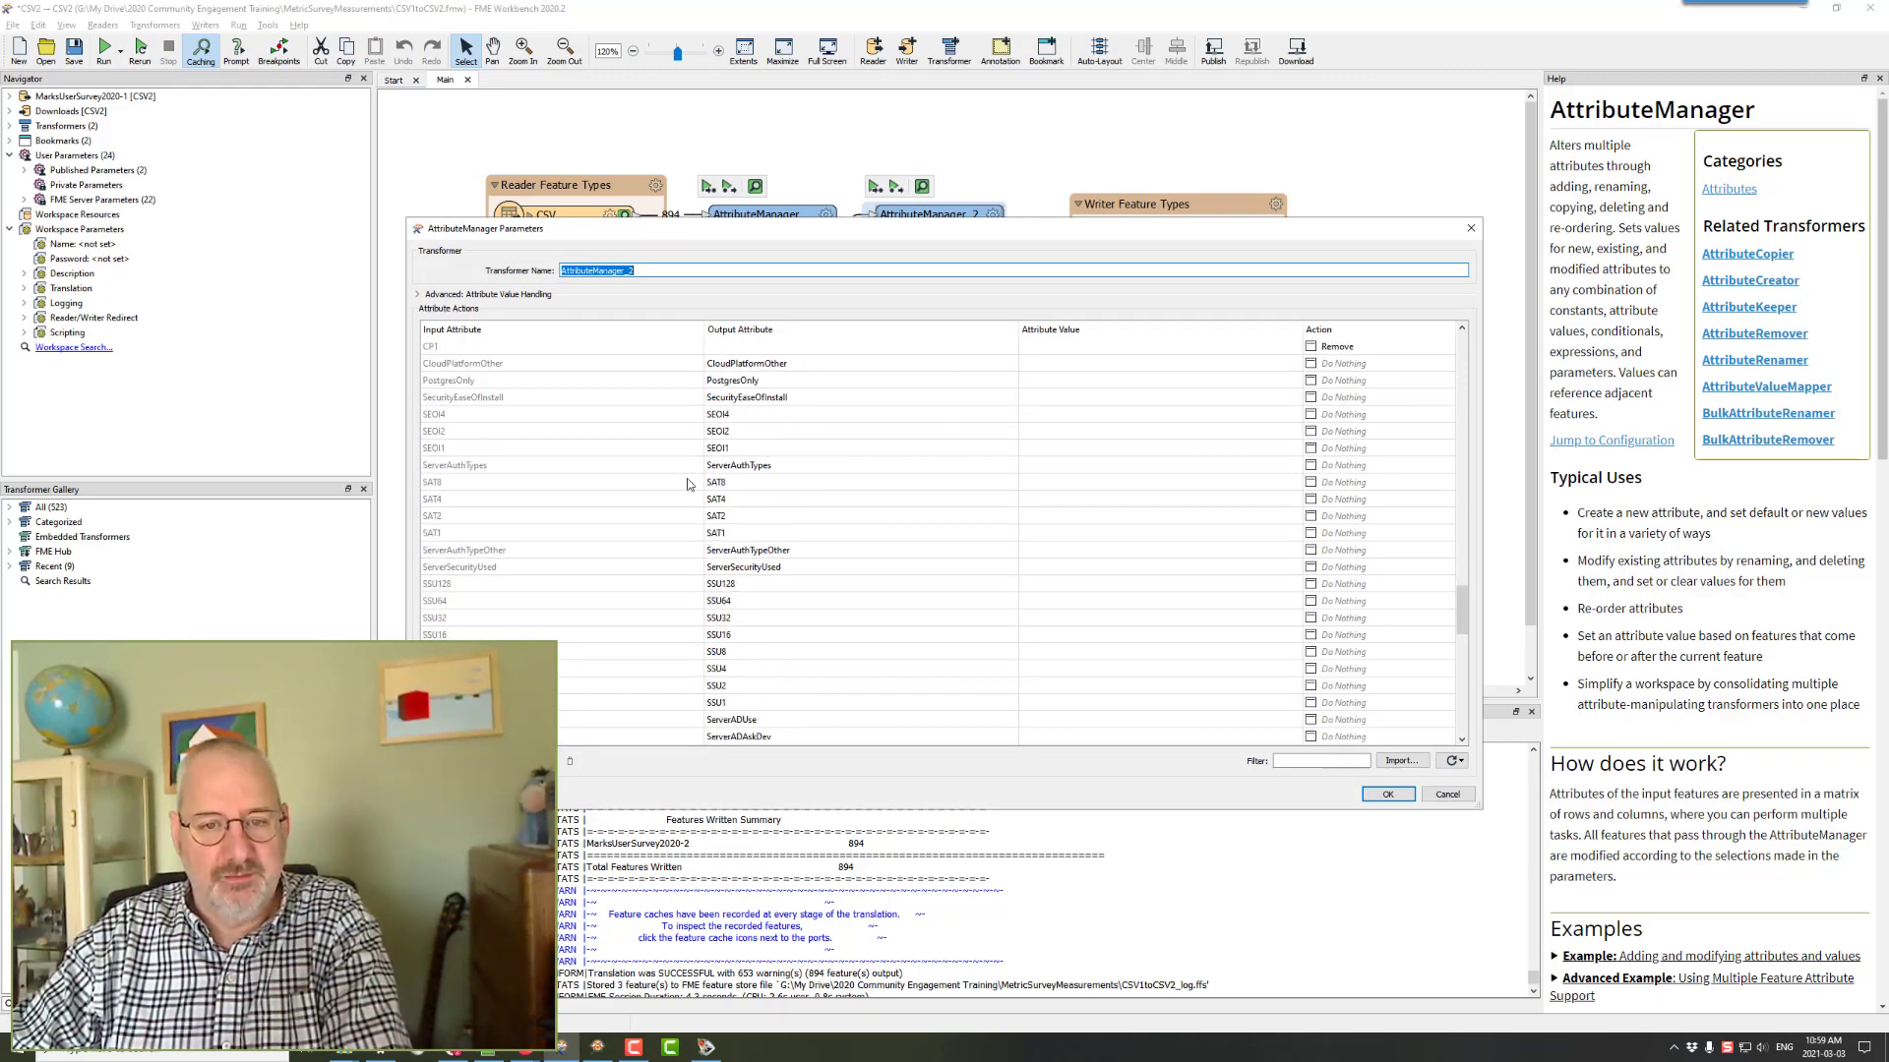
left_click(669, 484)
left_click(602, 537, "shift")
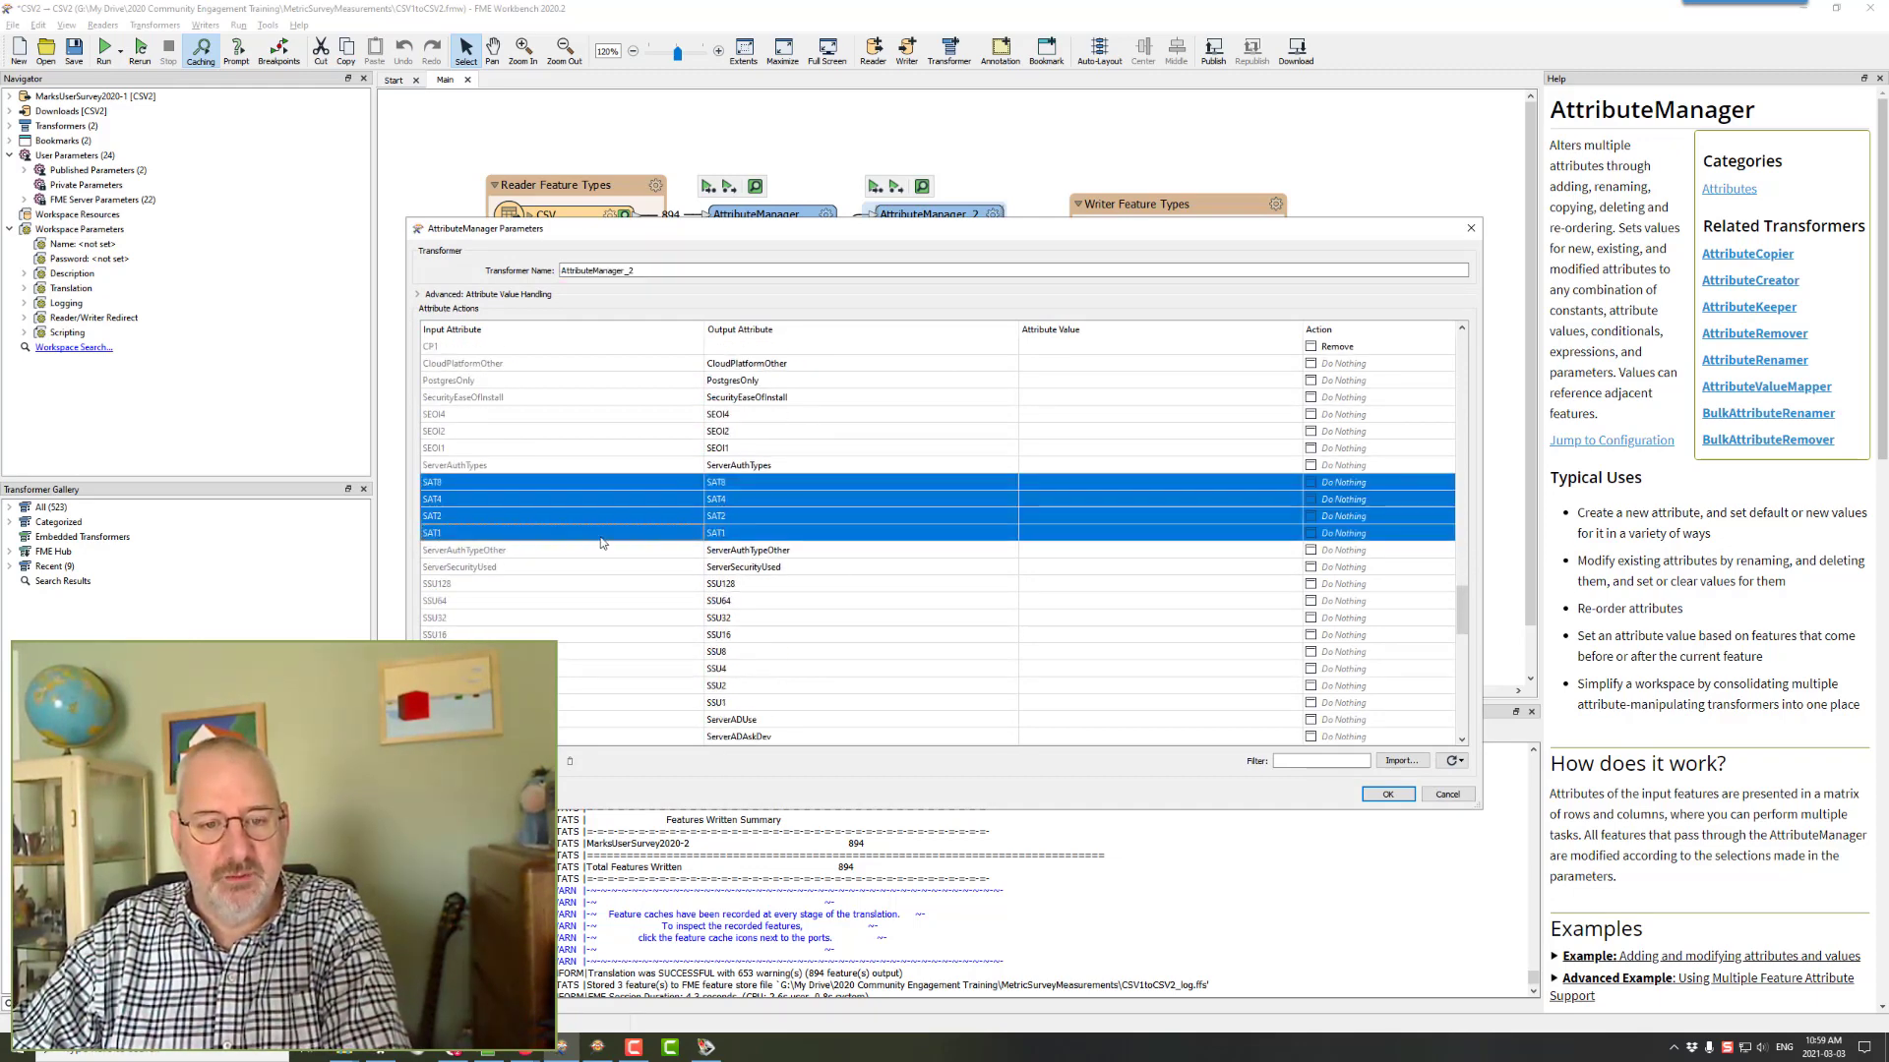
key("Delete")
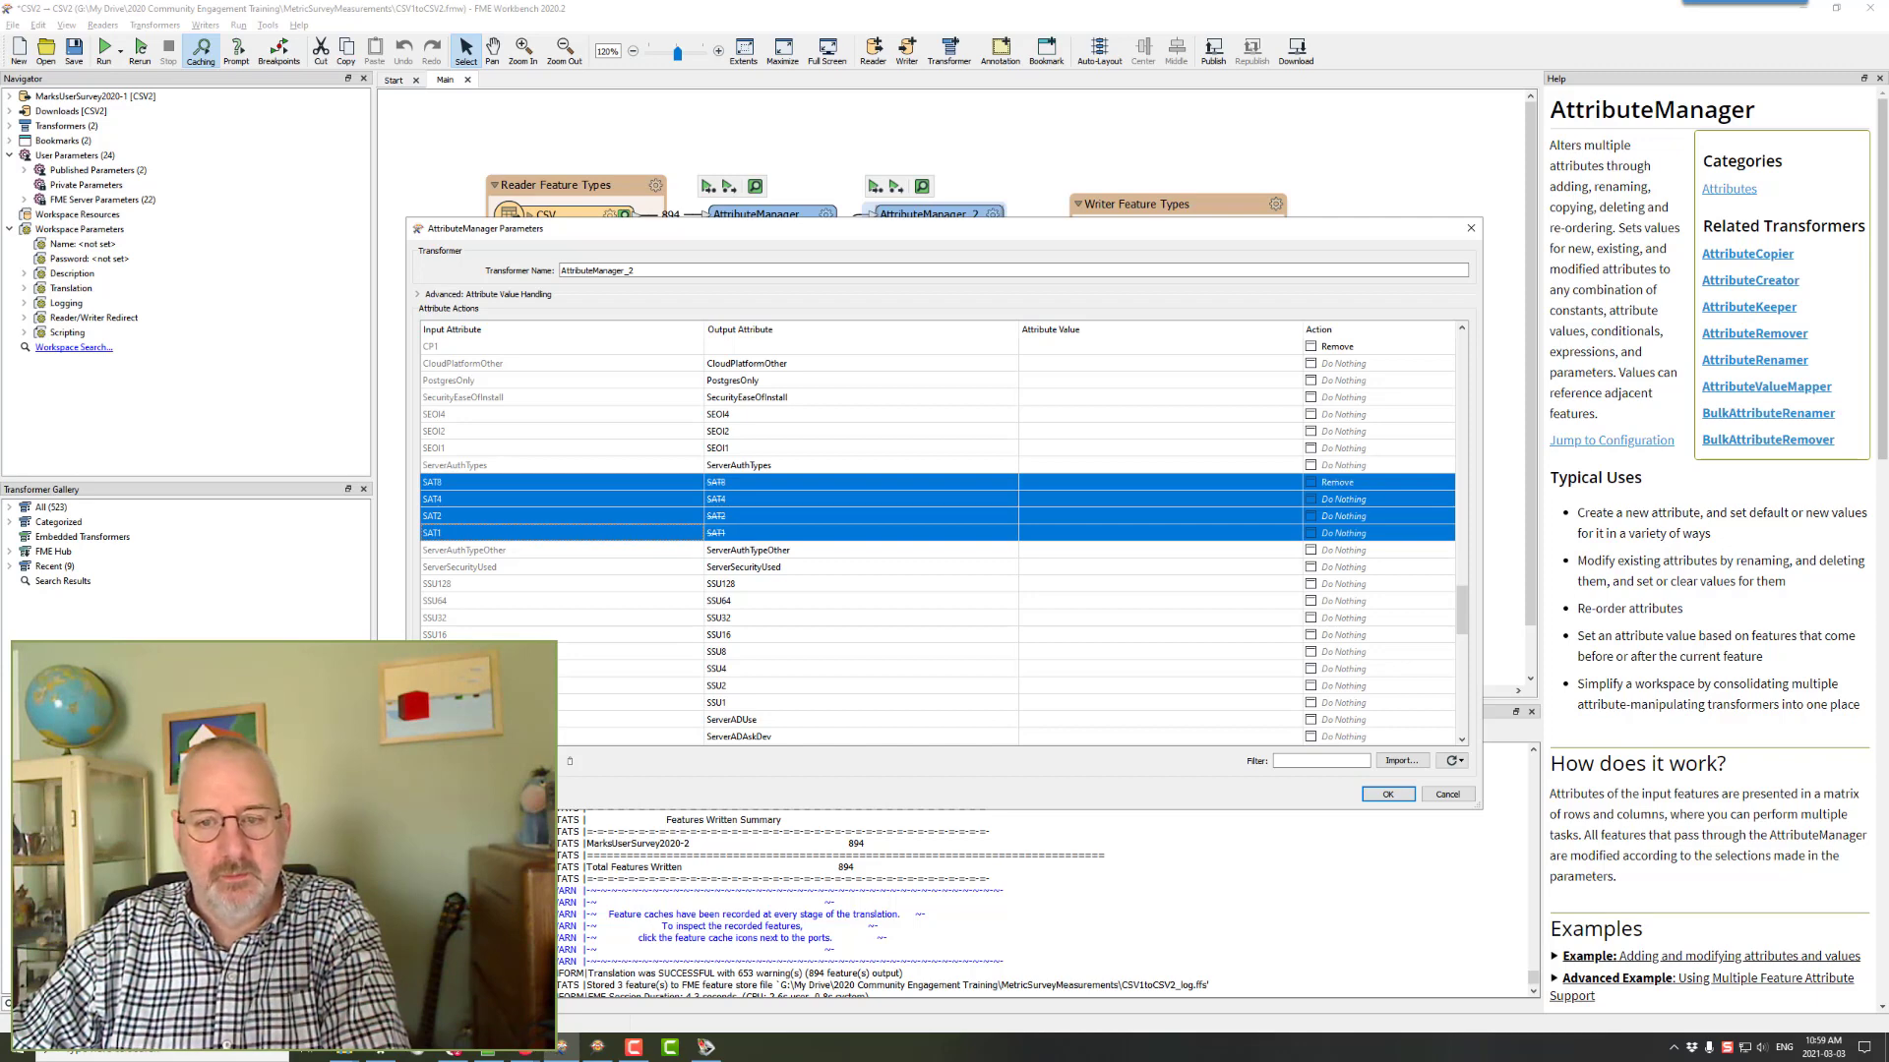
left_click(1387, 794)
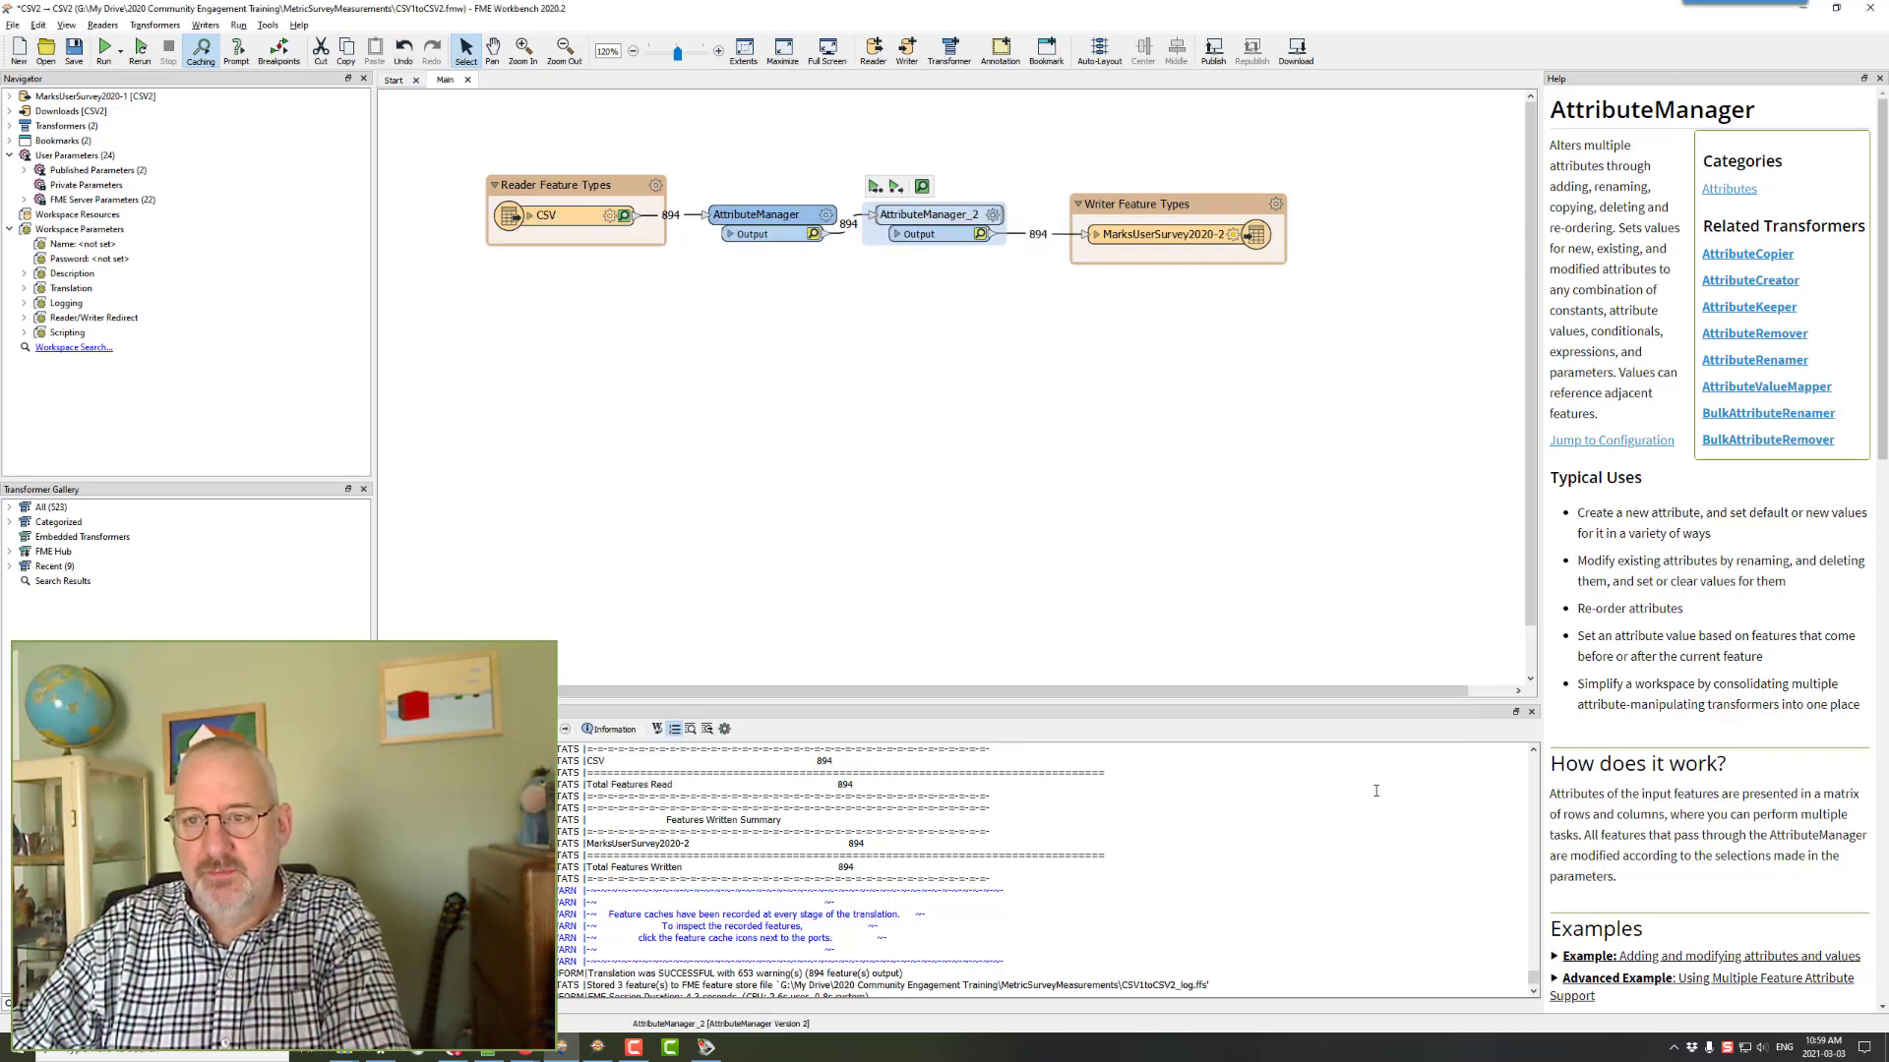
- Check the user attribute definition of the MarksUserSurvey2020-2 writer feature type, then rerun the workspace
left_click(1096, 235)
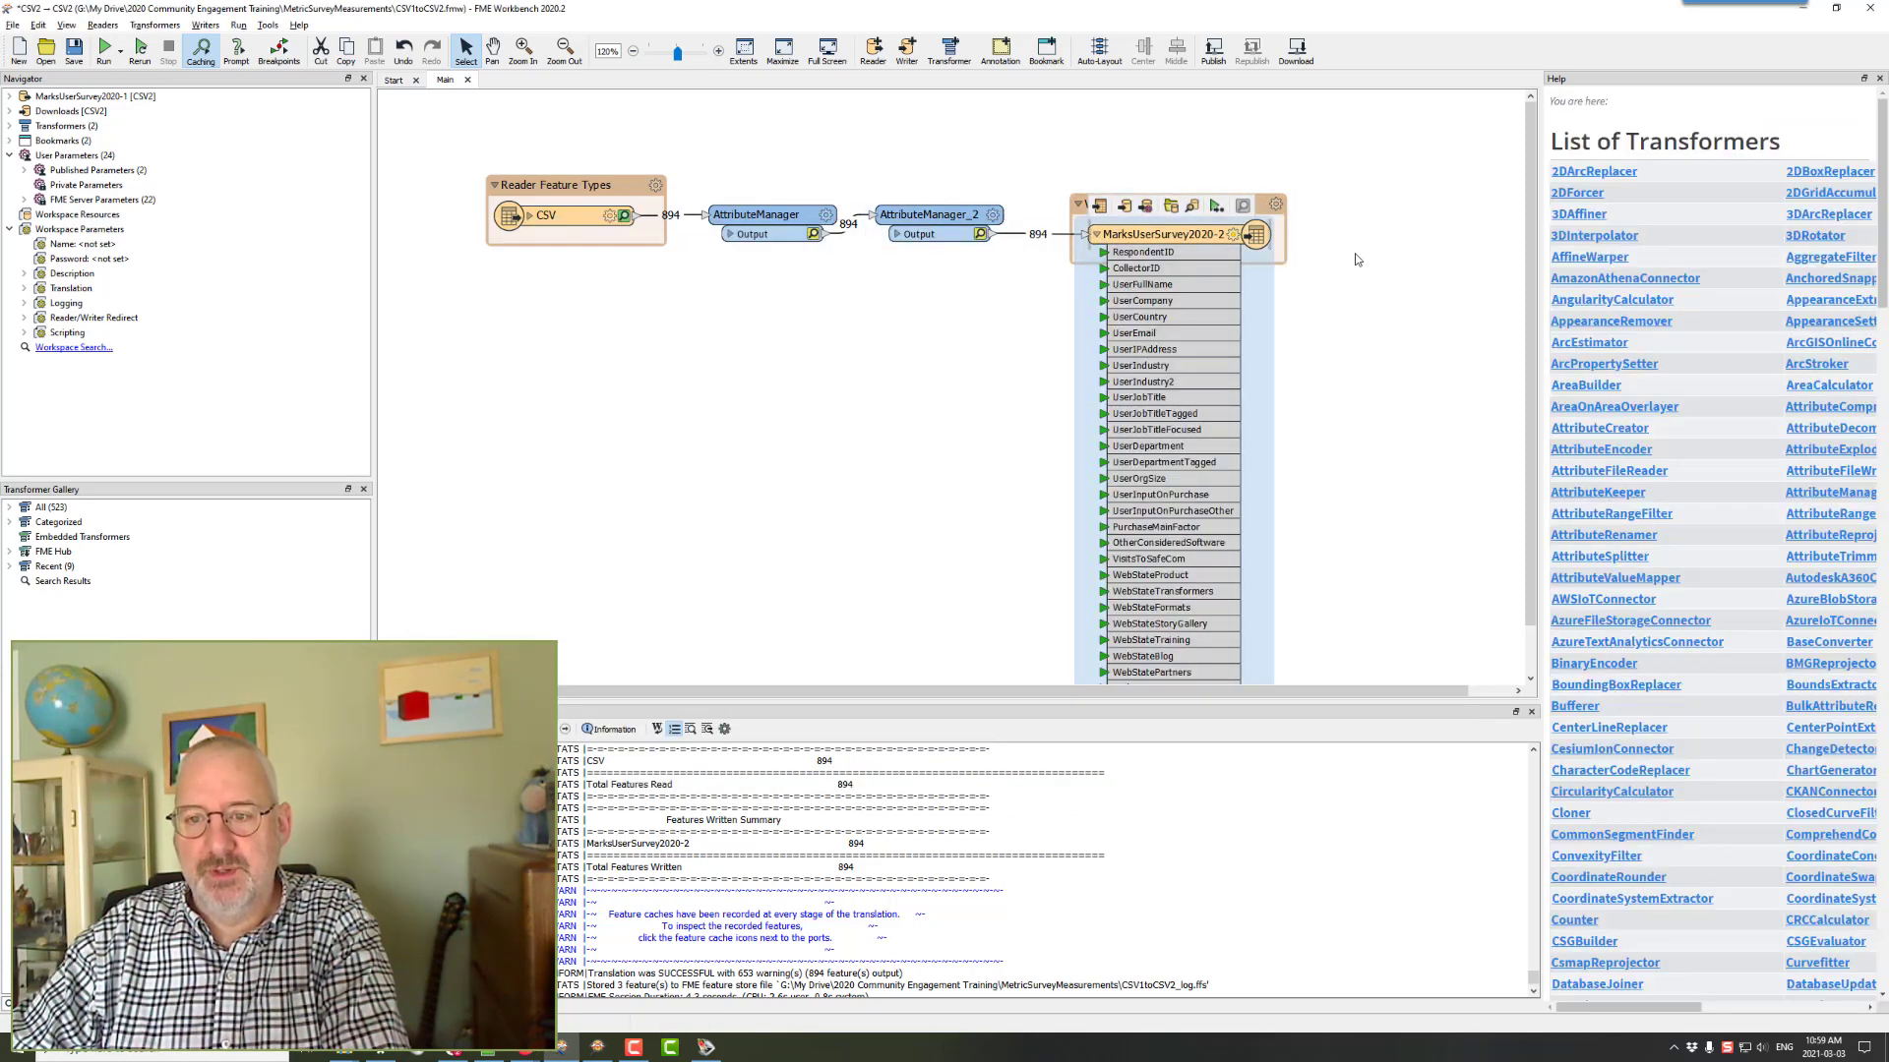
scroll(1358, 260, "down", 1)
scroll(1356, 260, "up", 1)
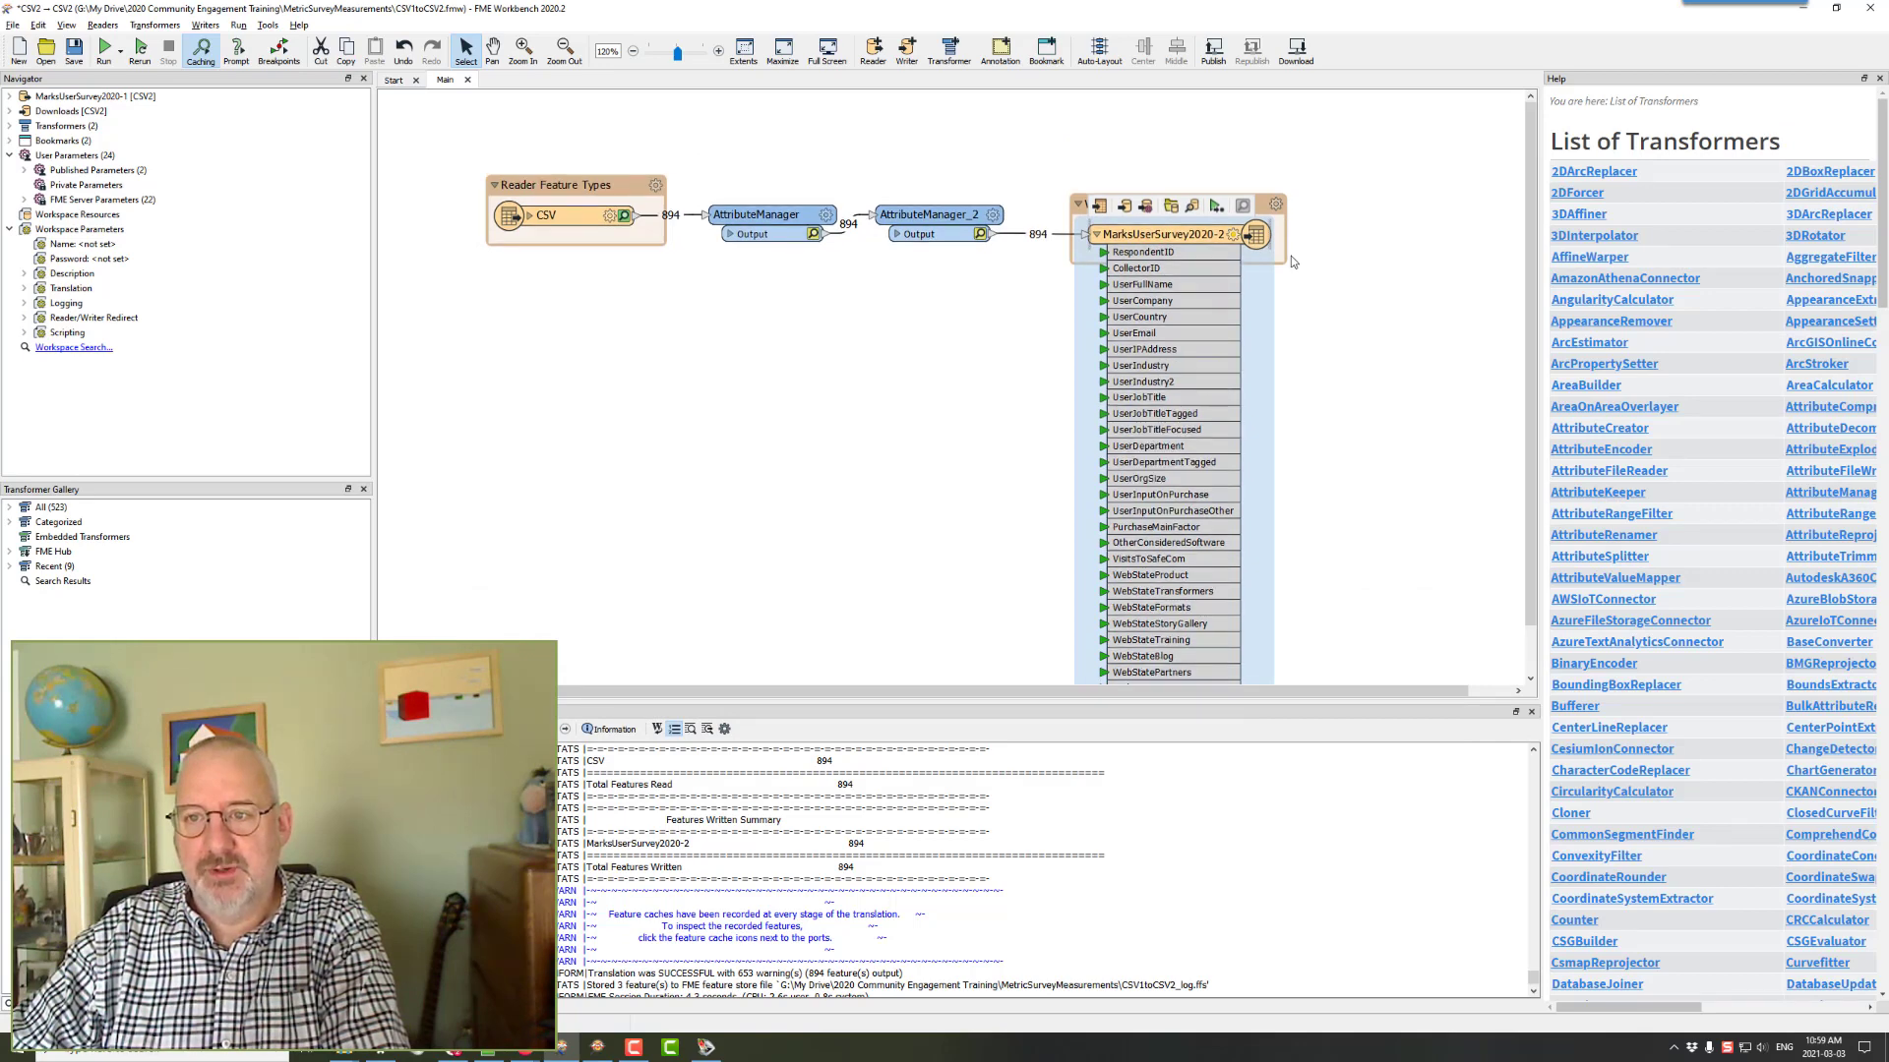
left_click(1233, 234)
left_click(862, 367)
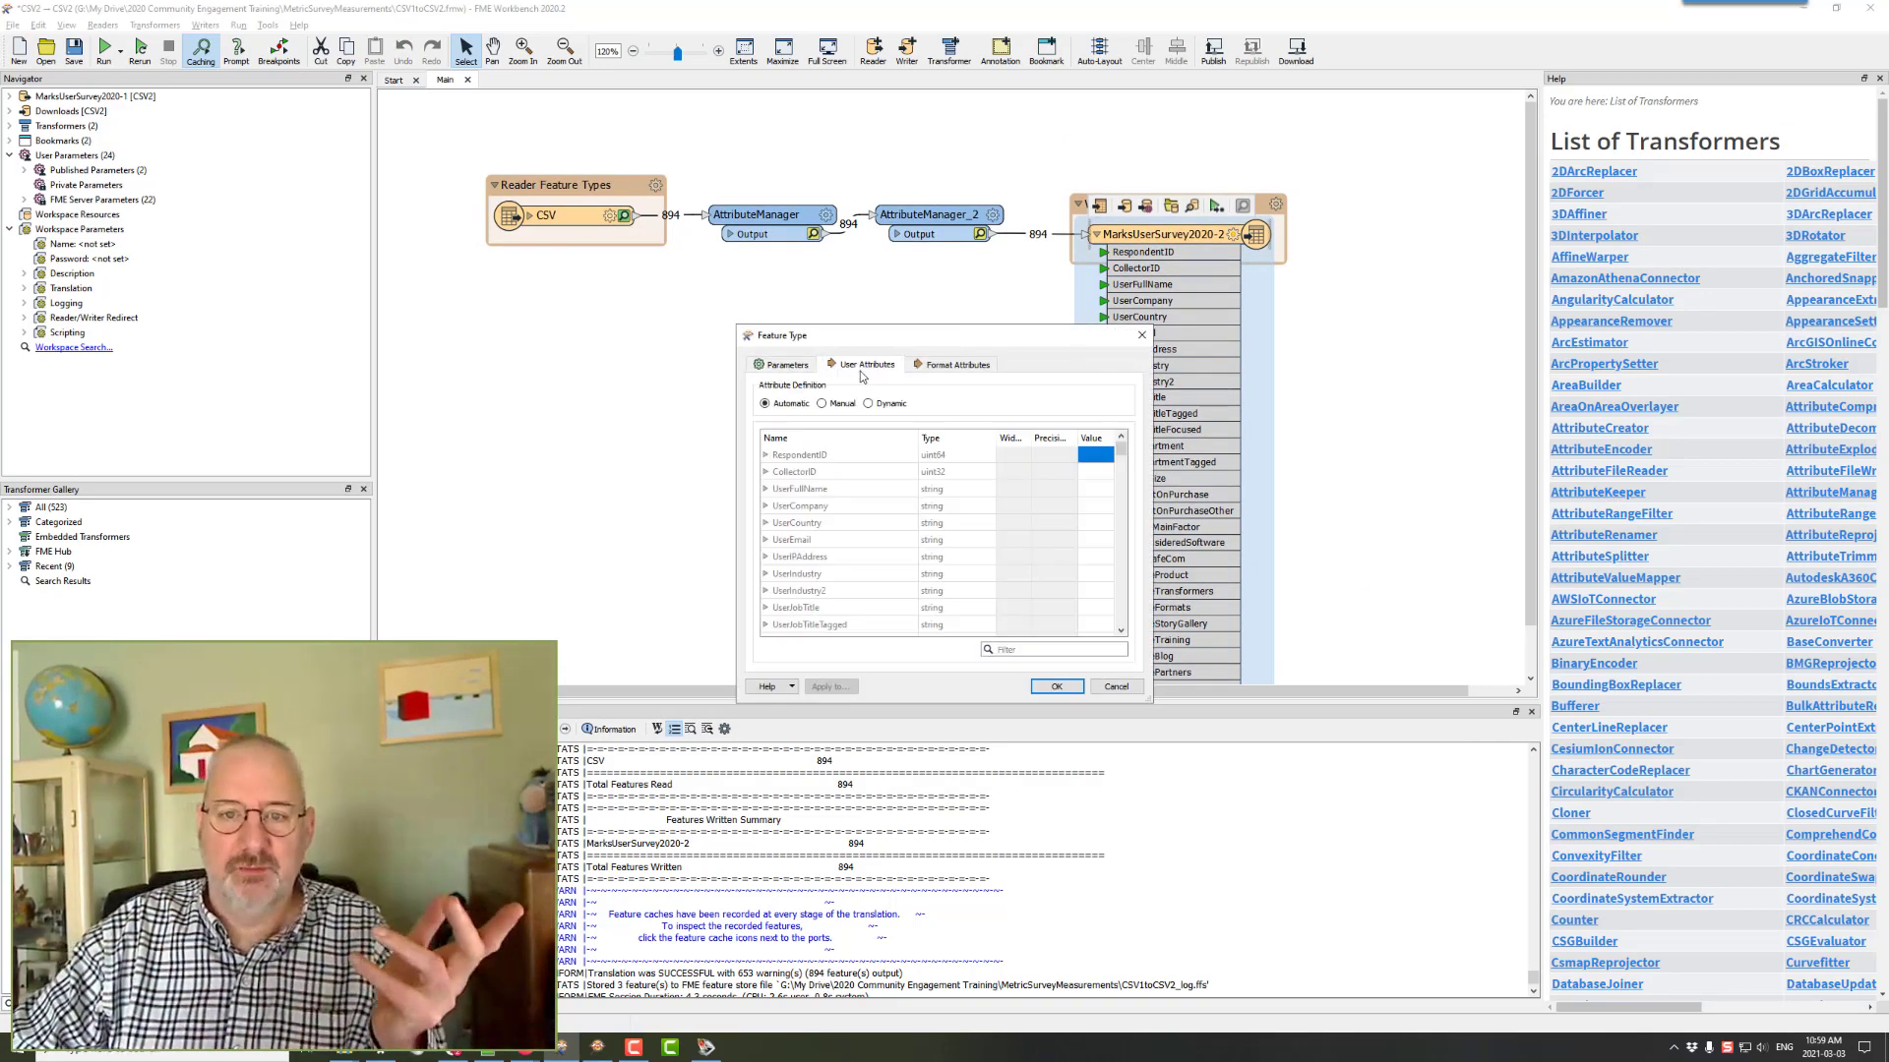
left_click(1072, 686)
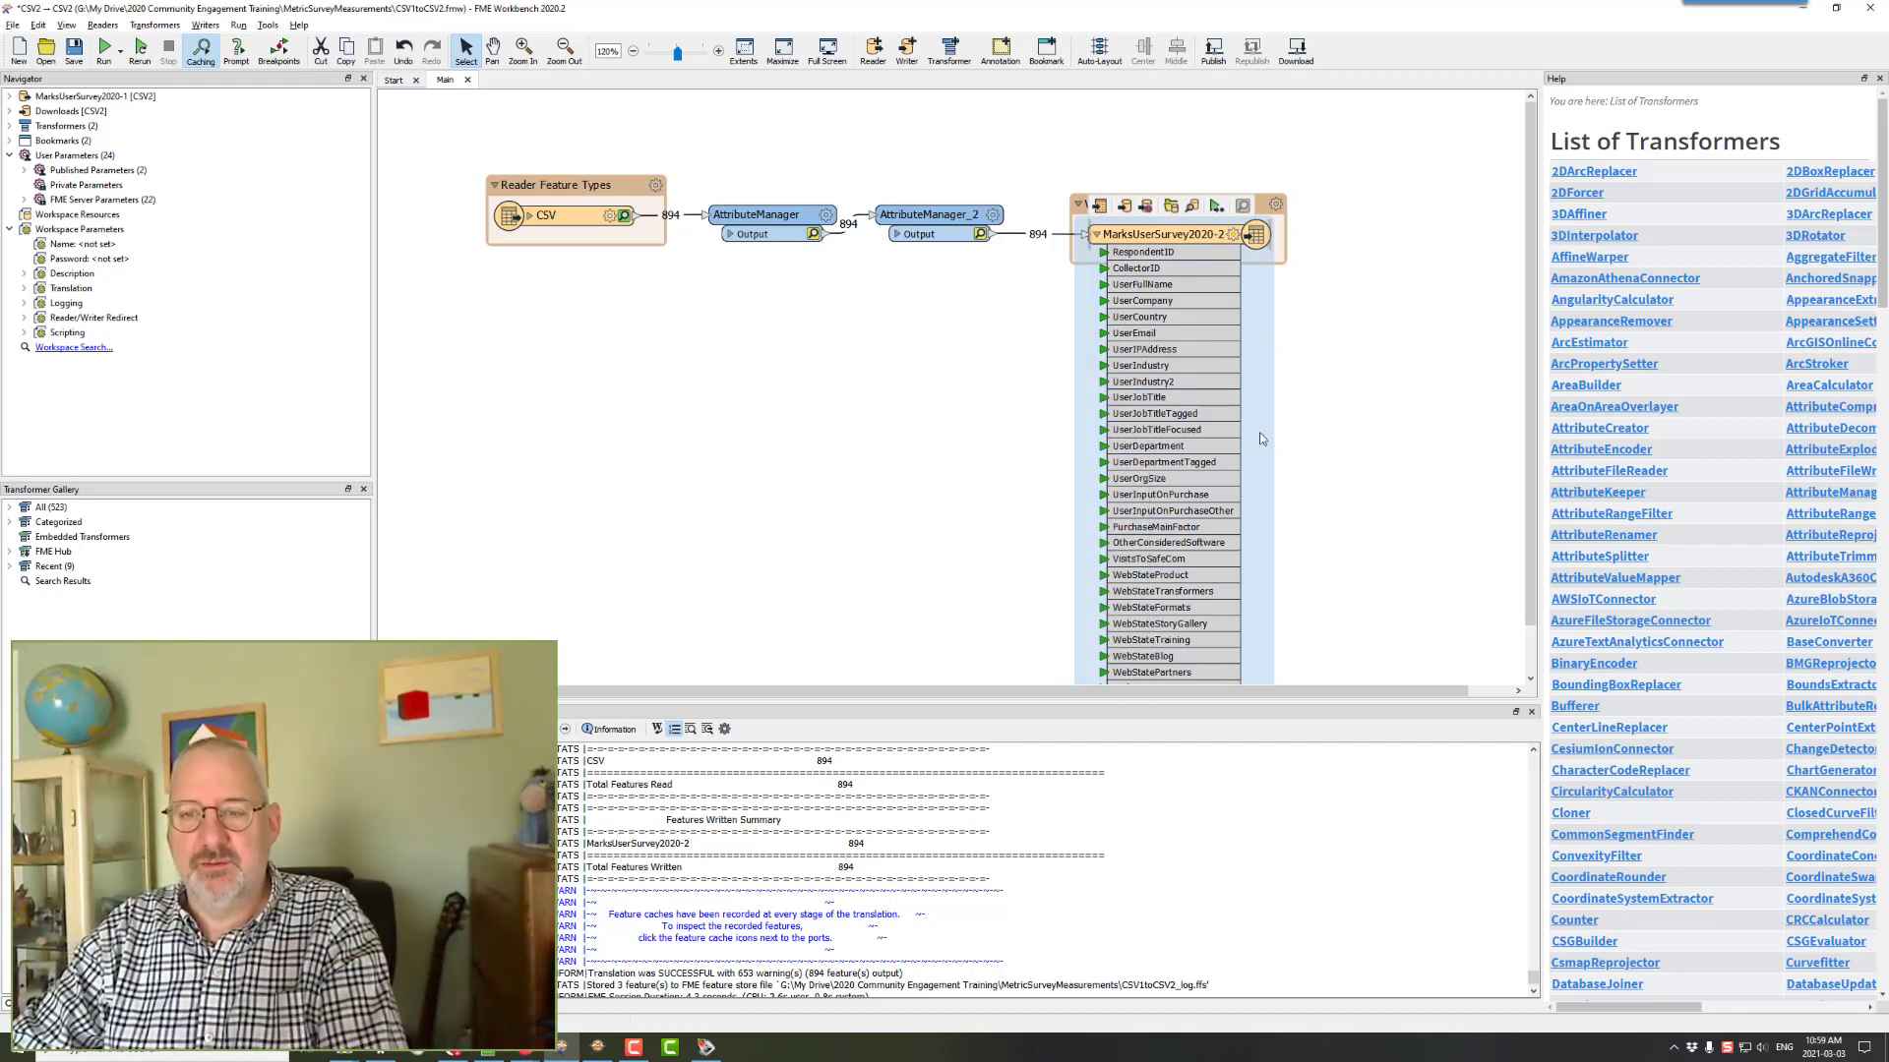
left_click(140, 54)
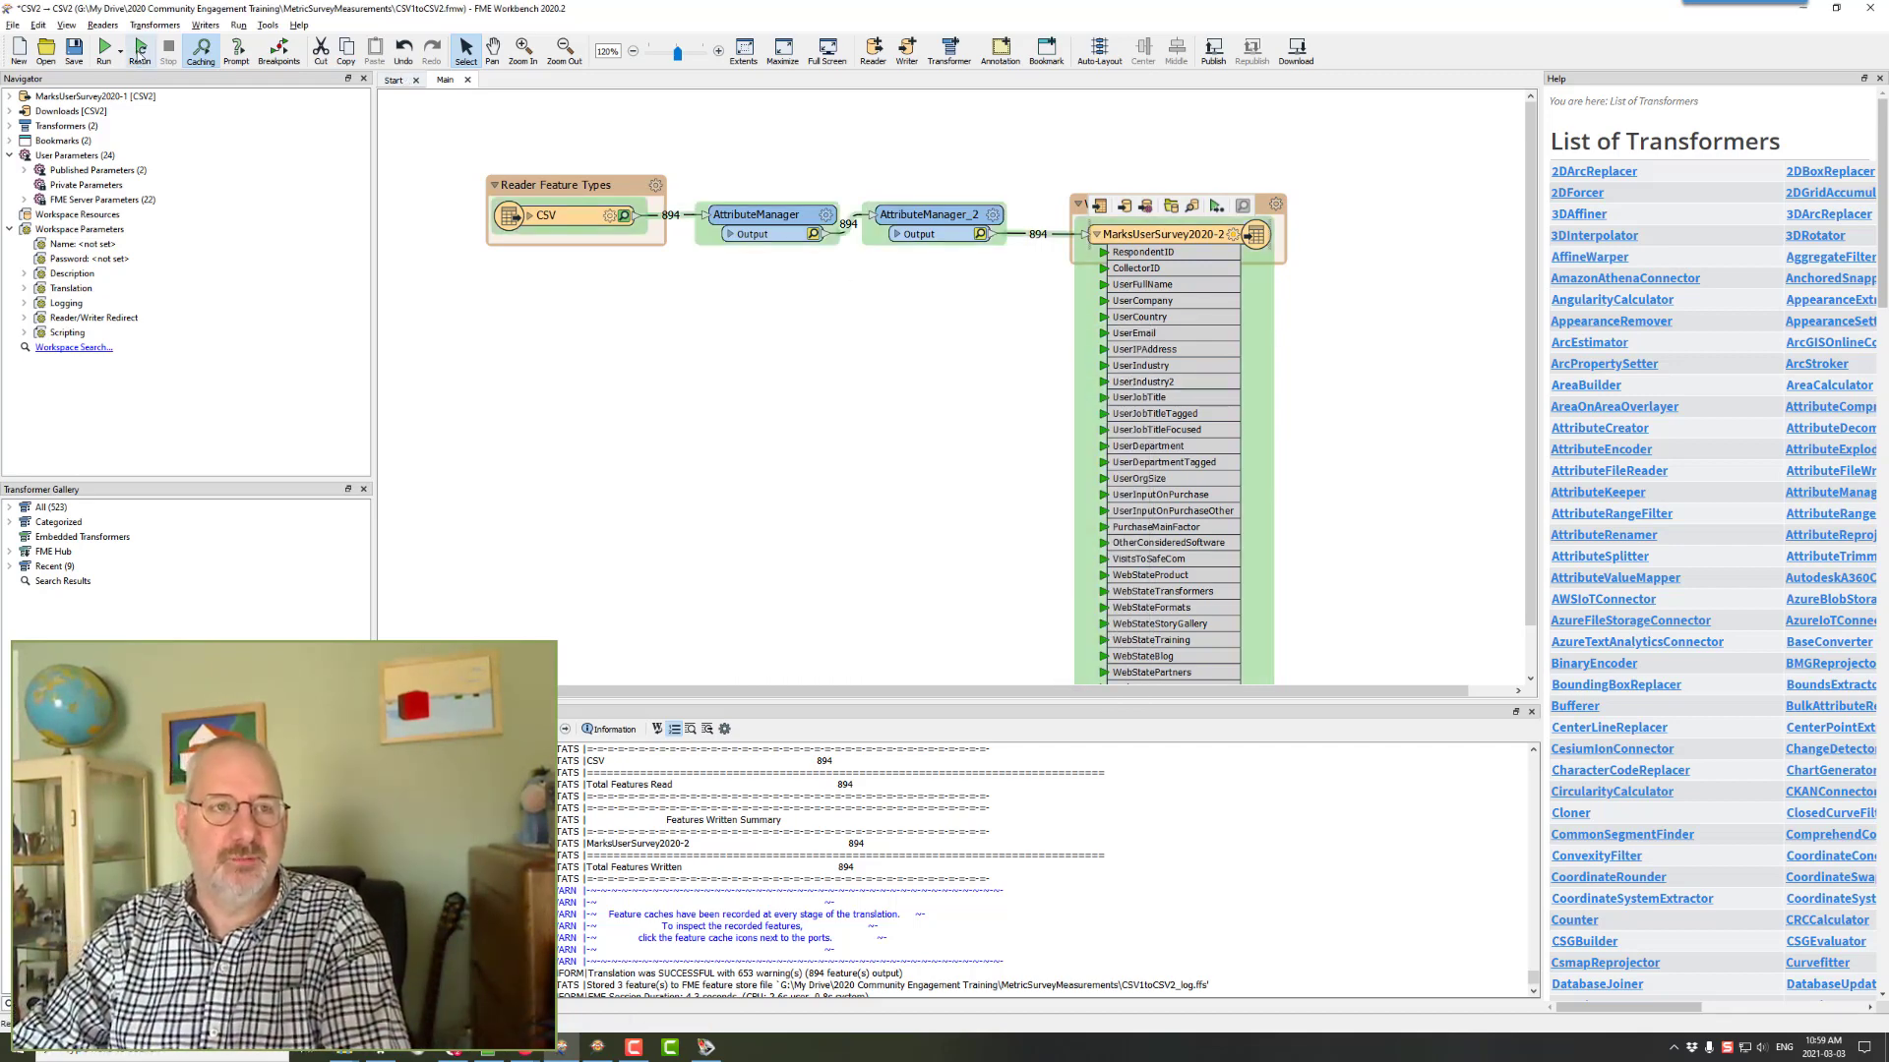
left_click(140, 54)
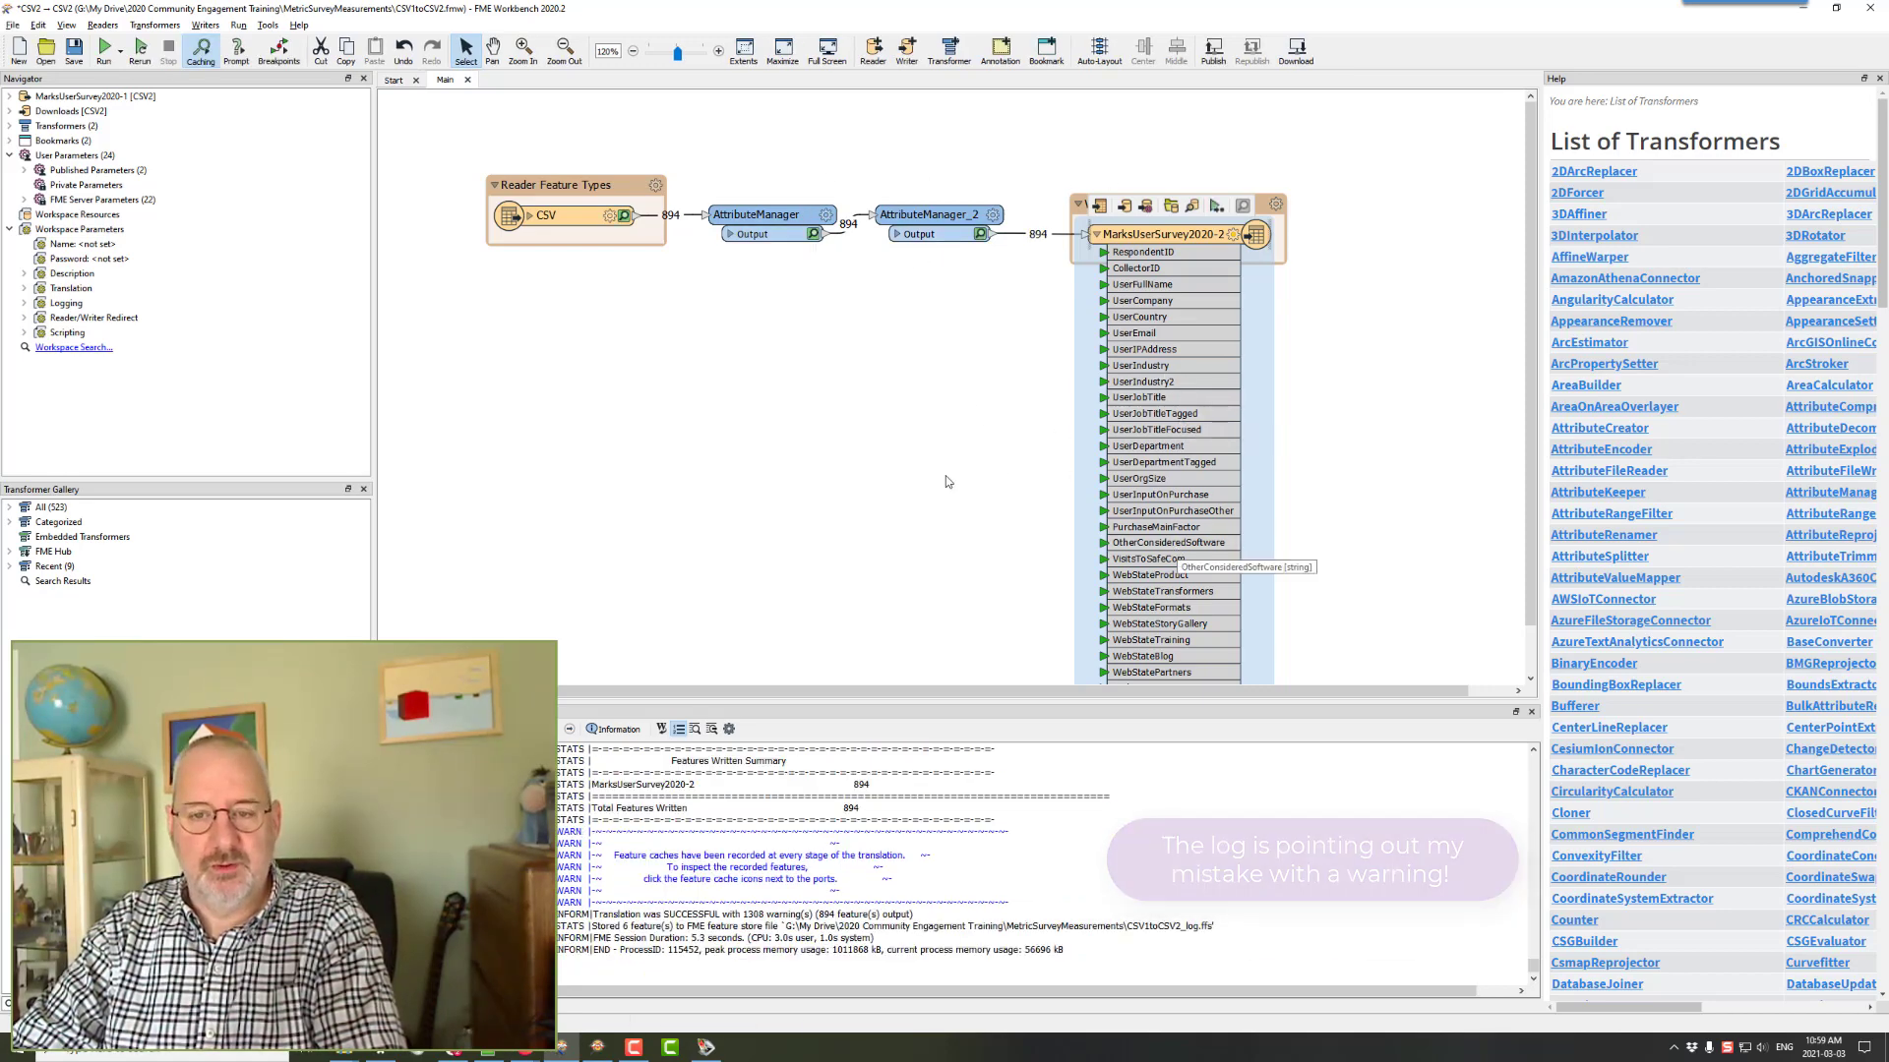
- Start a second FME Workbench 2020.2 window and open the recent workspace CSV2-AvVersionGroupByCommunity.fmw
right_click(560, 1050)
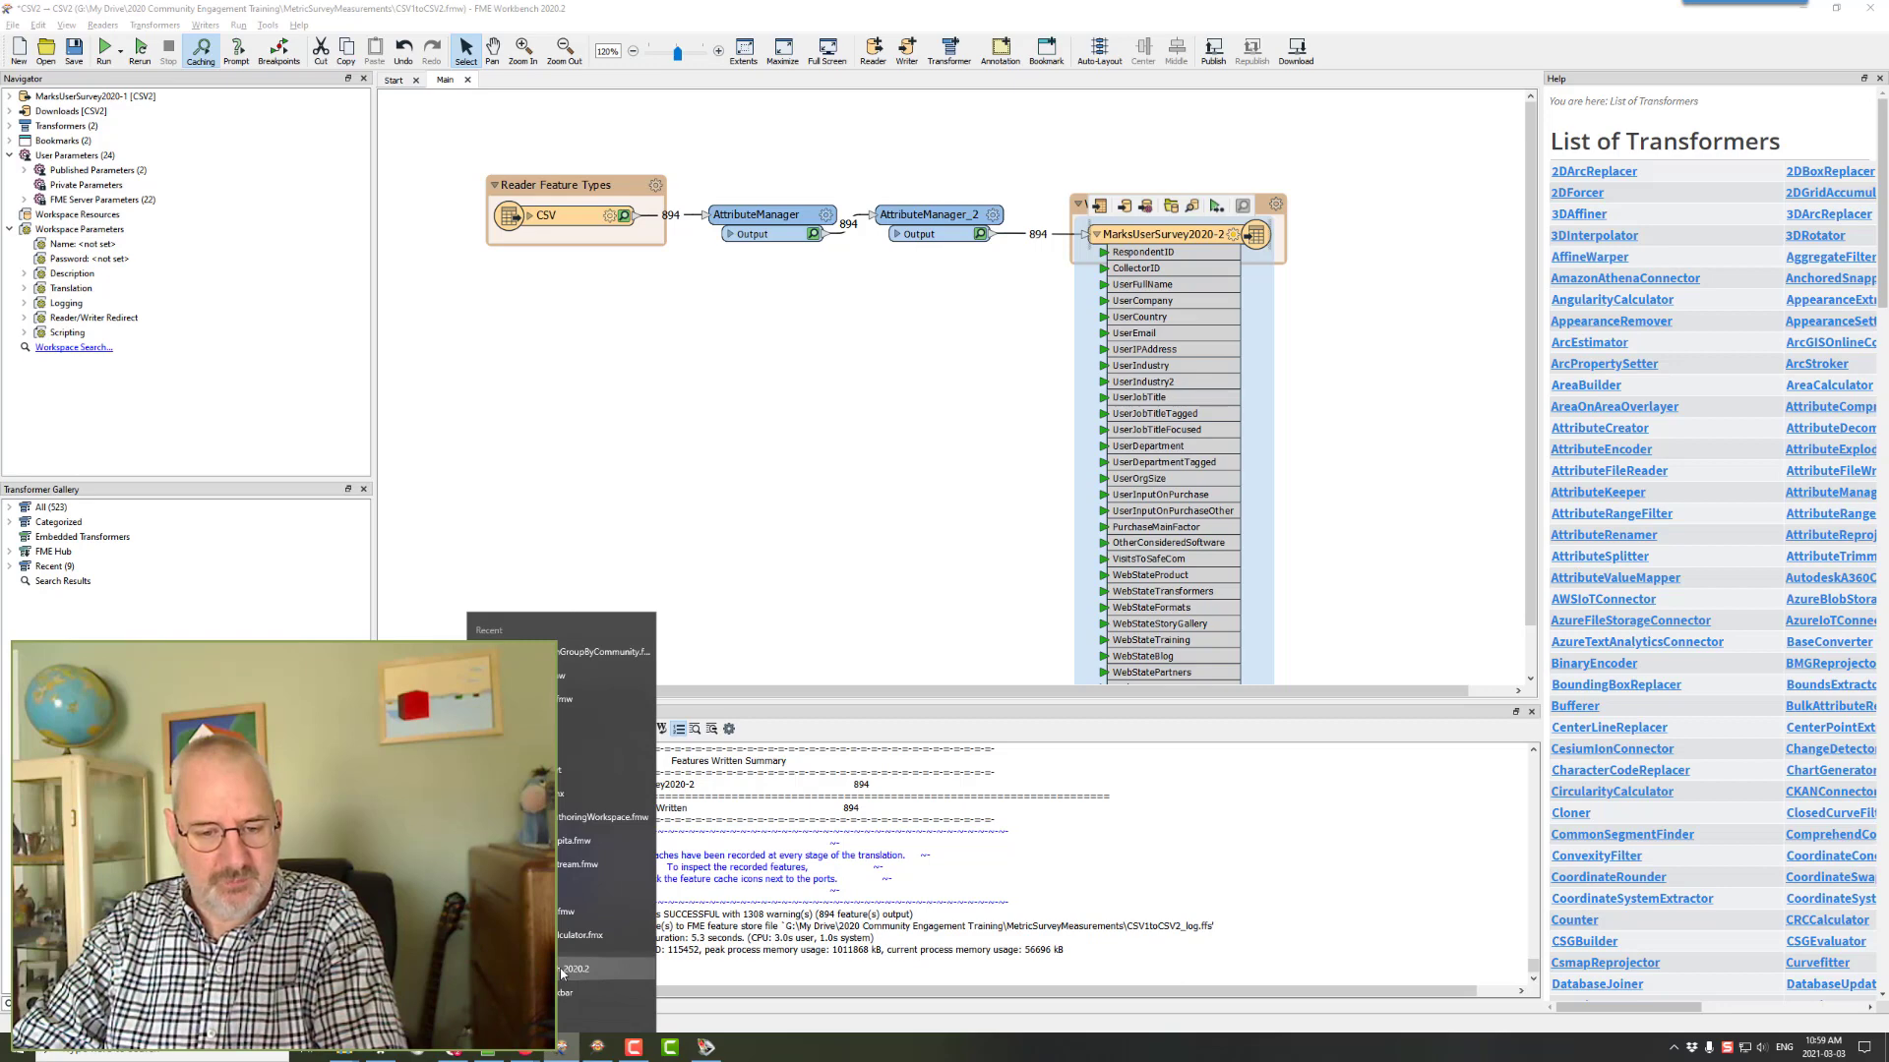
left_click(568, 969)
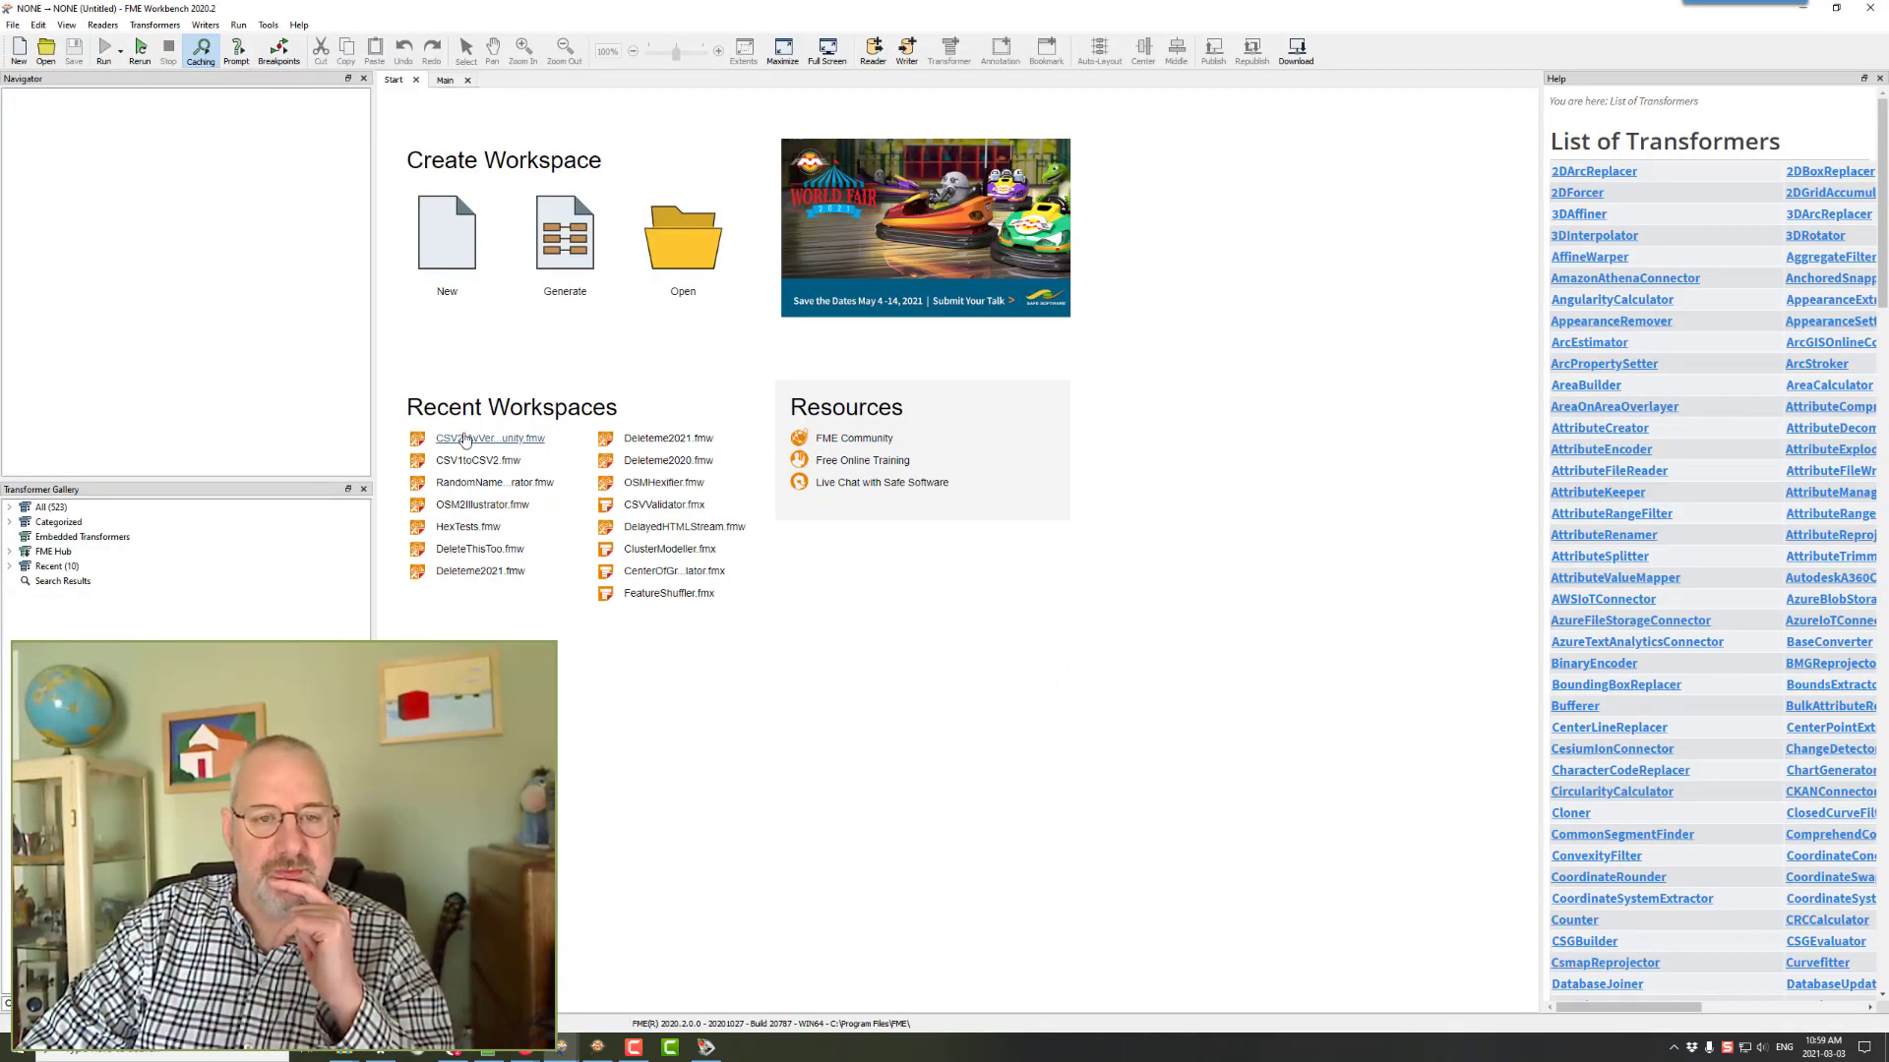
left_click(466, 438)
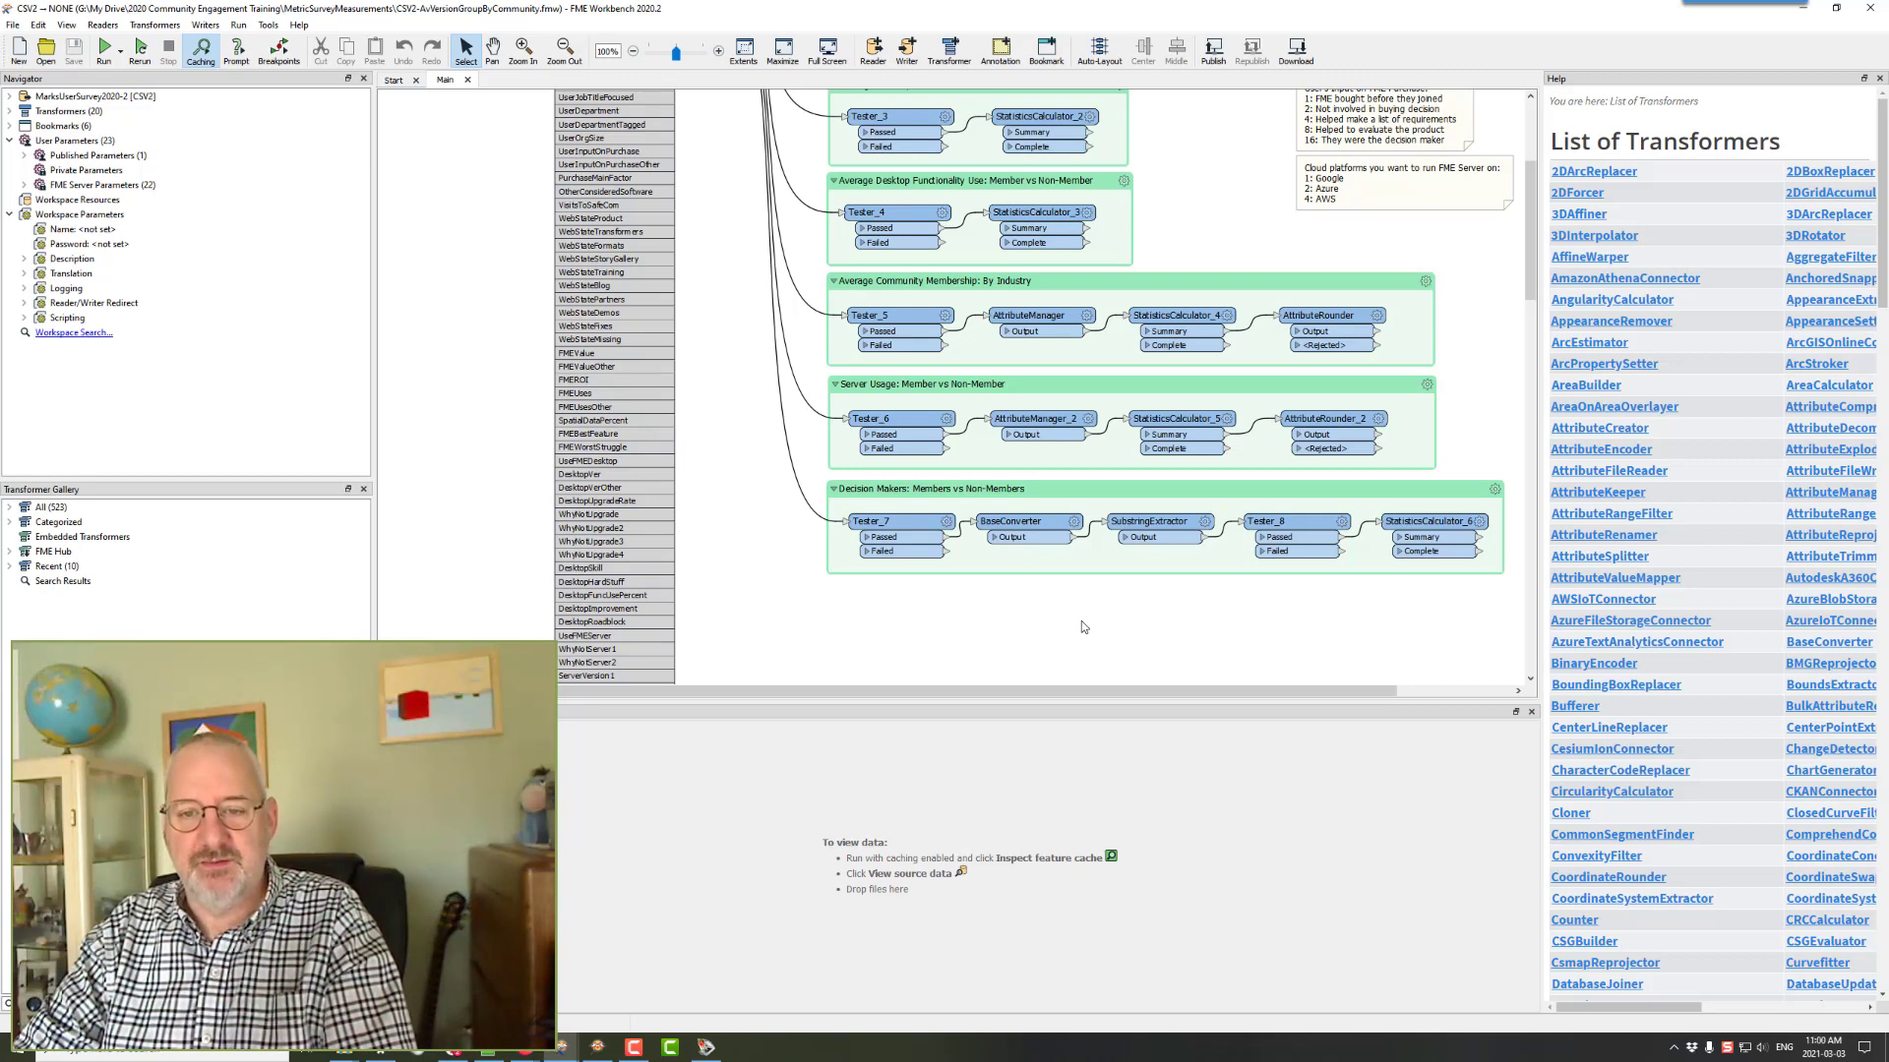
- Run the Average Community Membership: By Industry section up to its AttributeRounder, then close the workspace without saving
scroll(1082, 622, "up", 1)
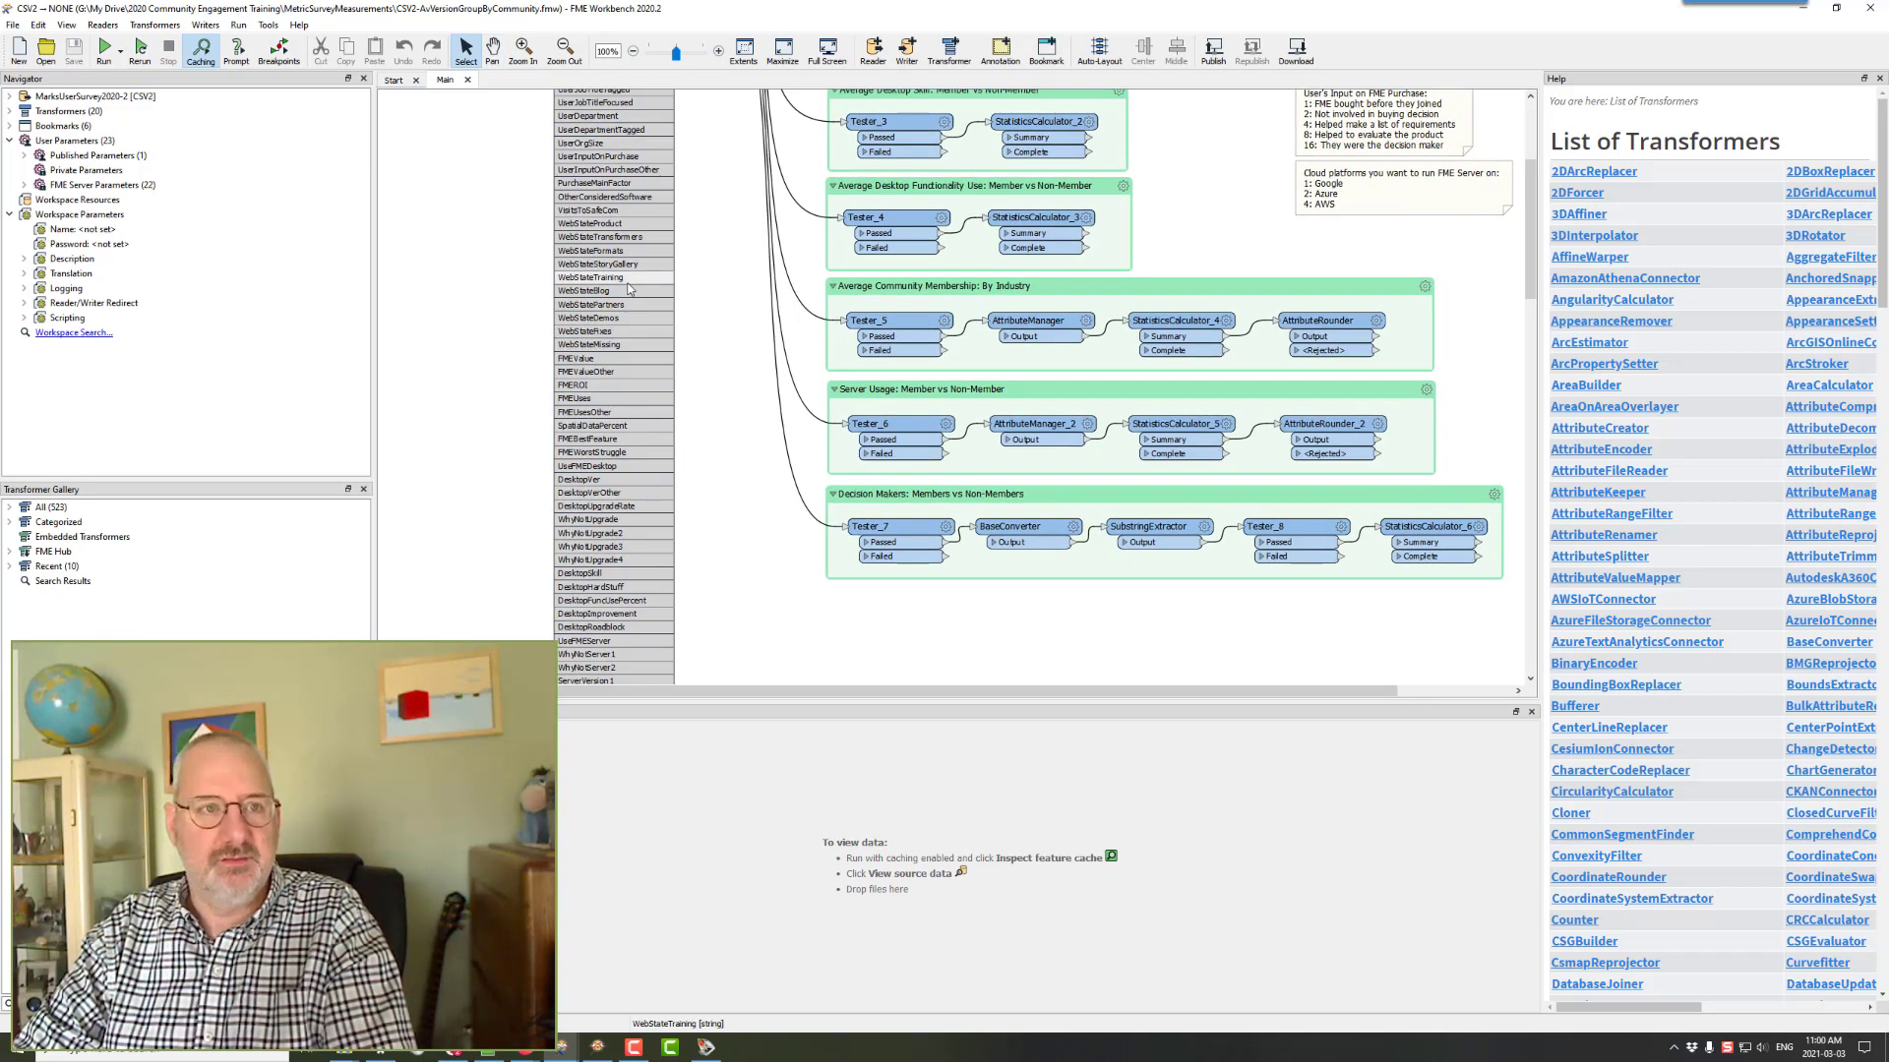
left_click(105, 54)
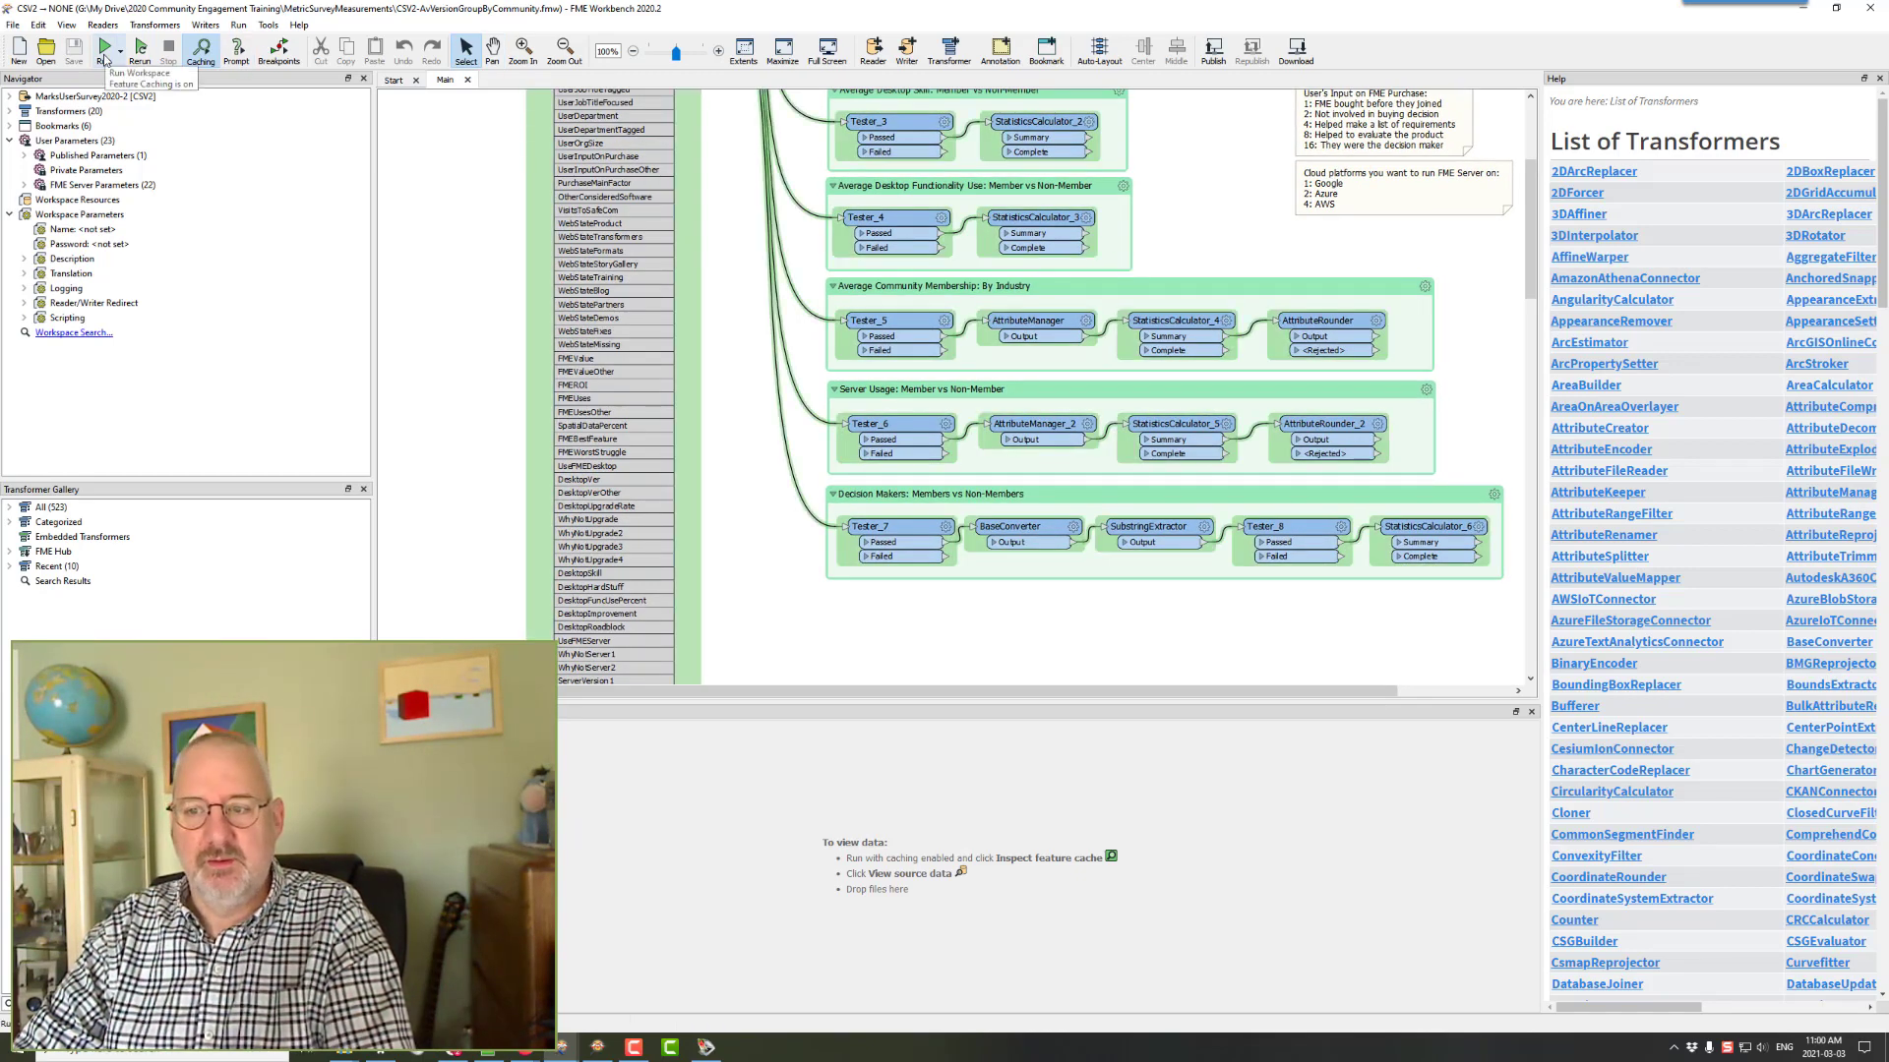
left_click(1289, 321)
left_click(1279, 297)
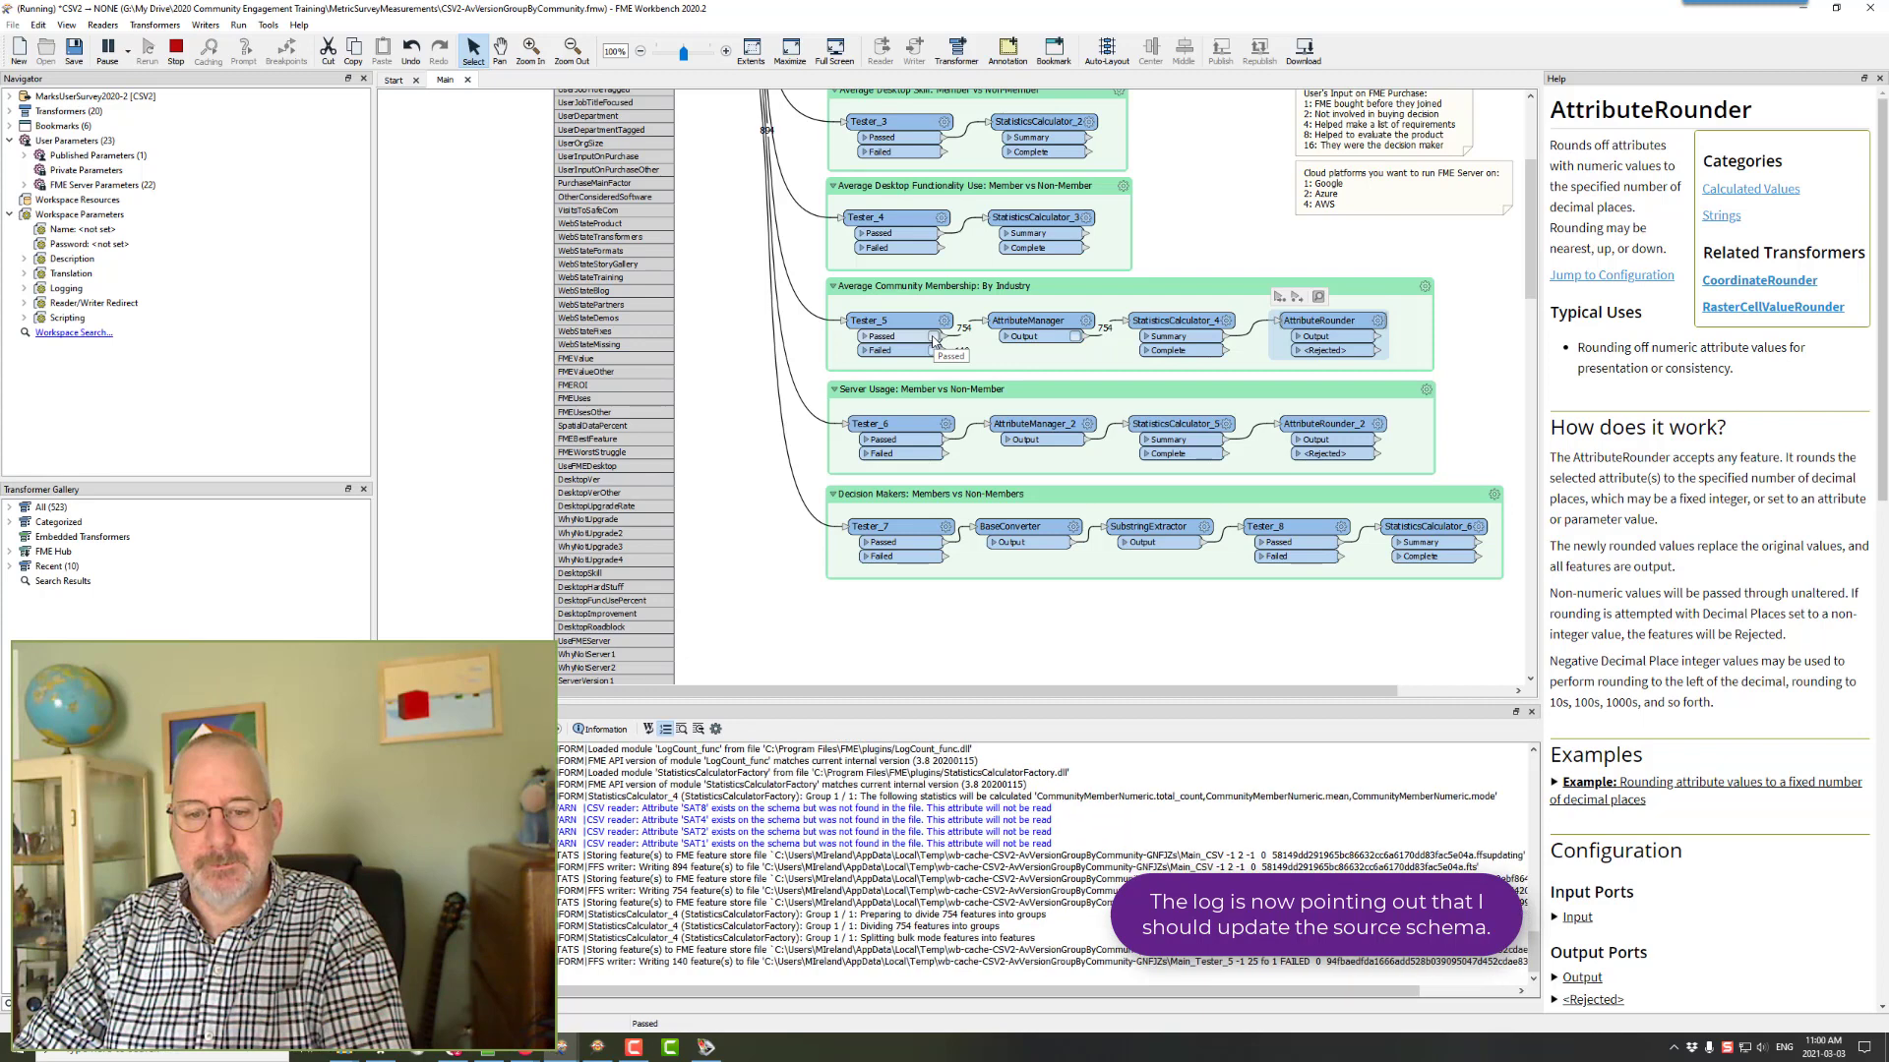
left_click(468, 81)
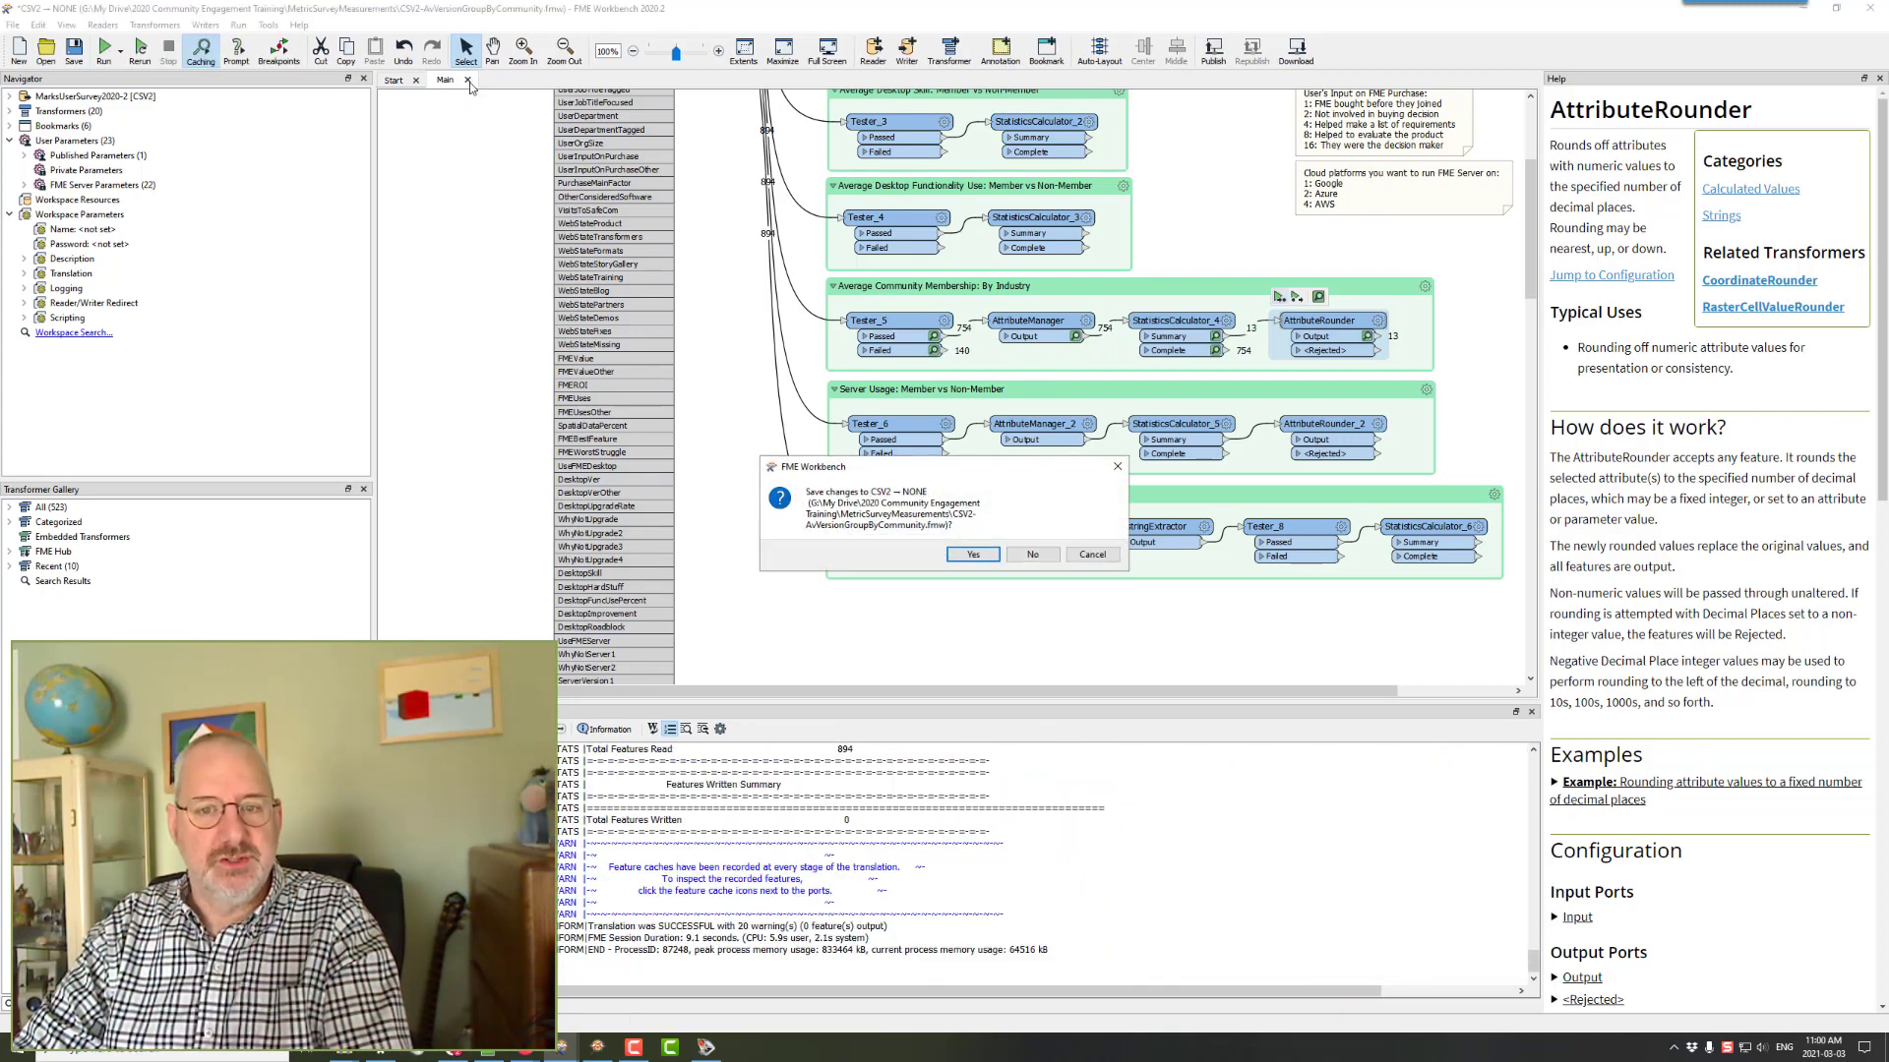
left_click(1033, 555)
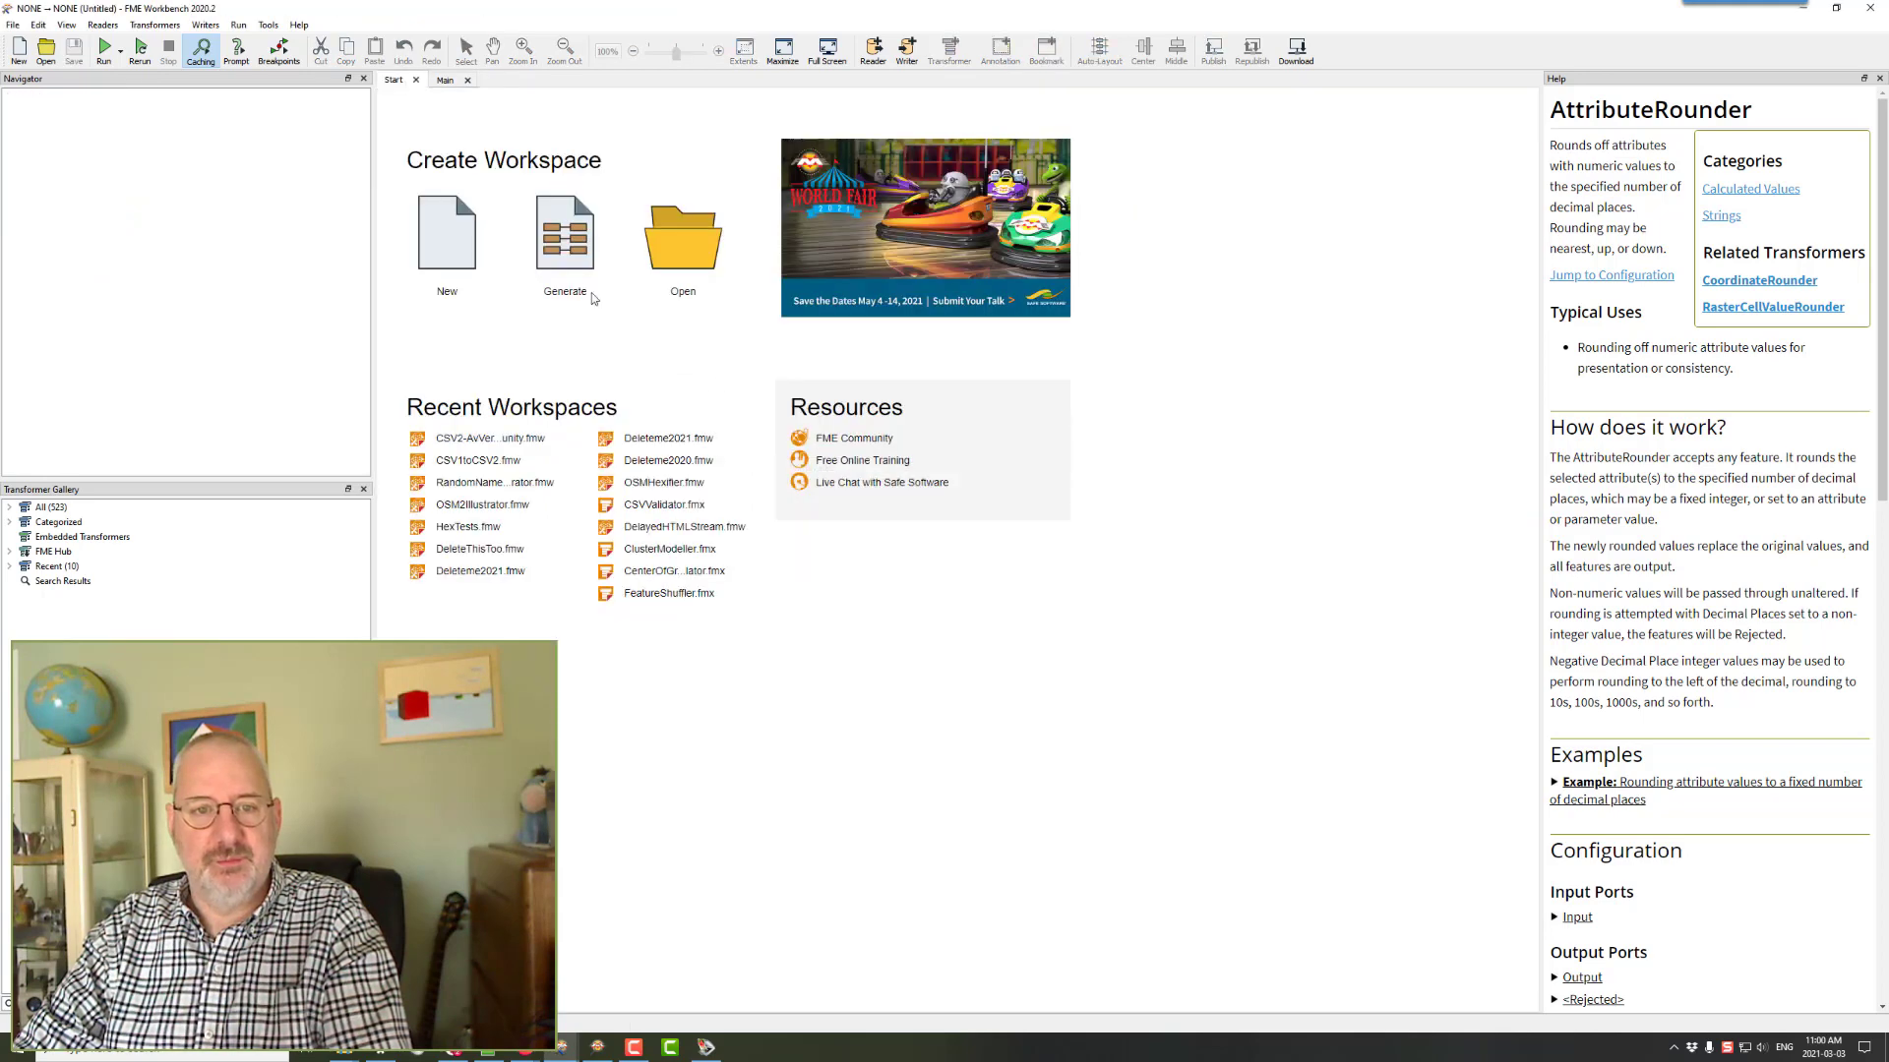
- Add a CSV reader for MarksUserSurvey2020-2.csv from the Downloads folder to the empty workspace canvas
left_click(444, 80)
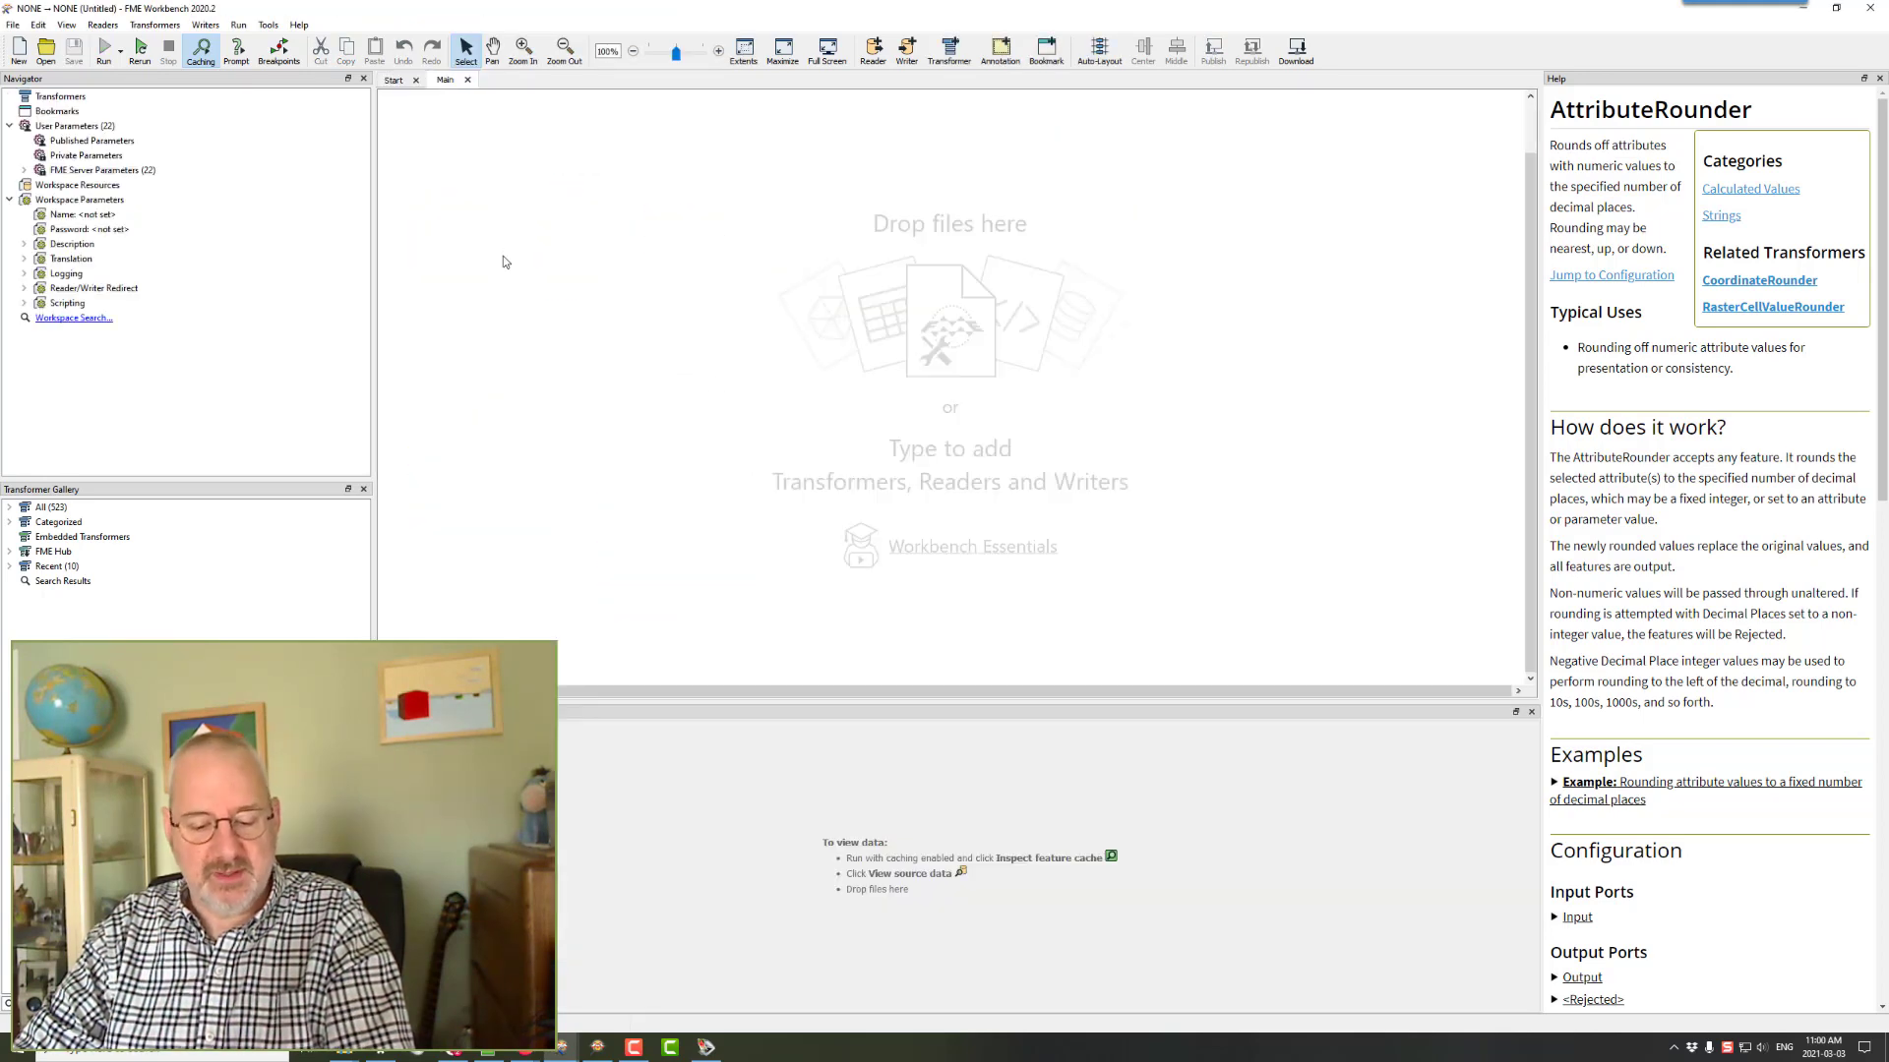
type("CSV")
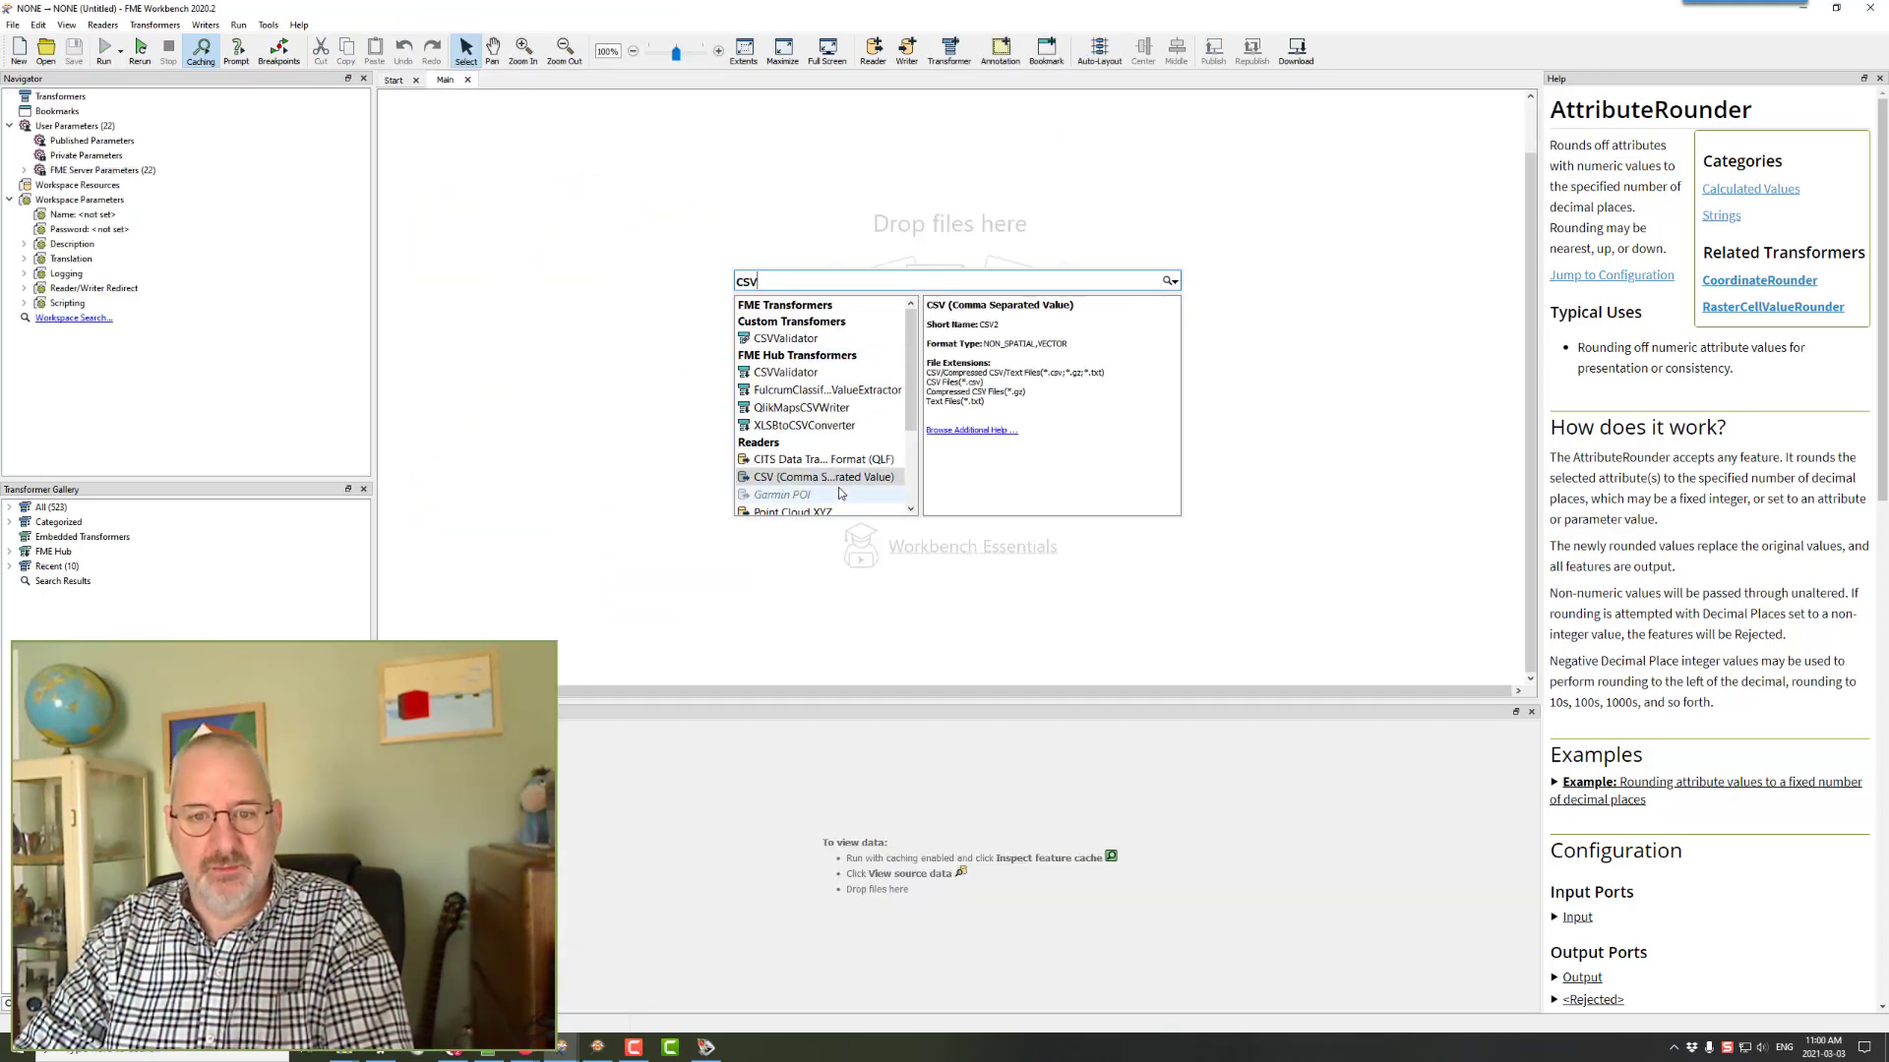
double_click(809, 478)
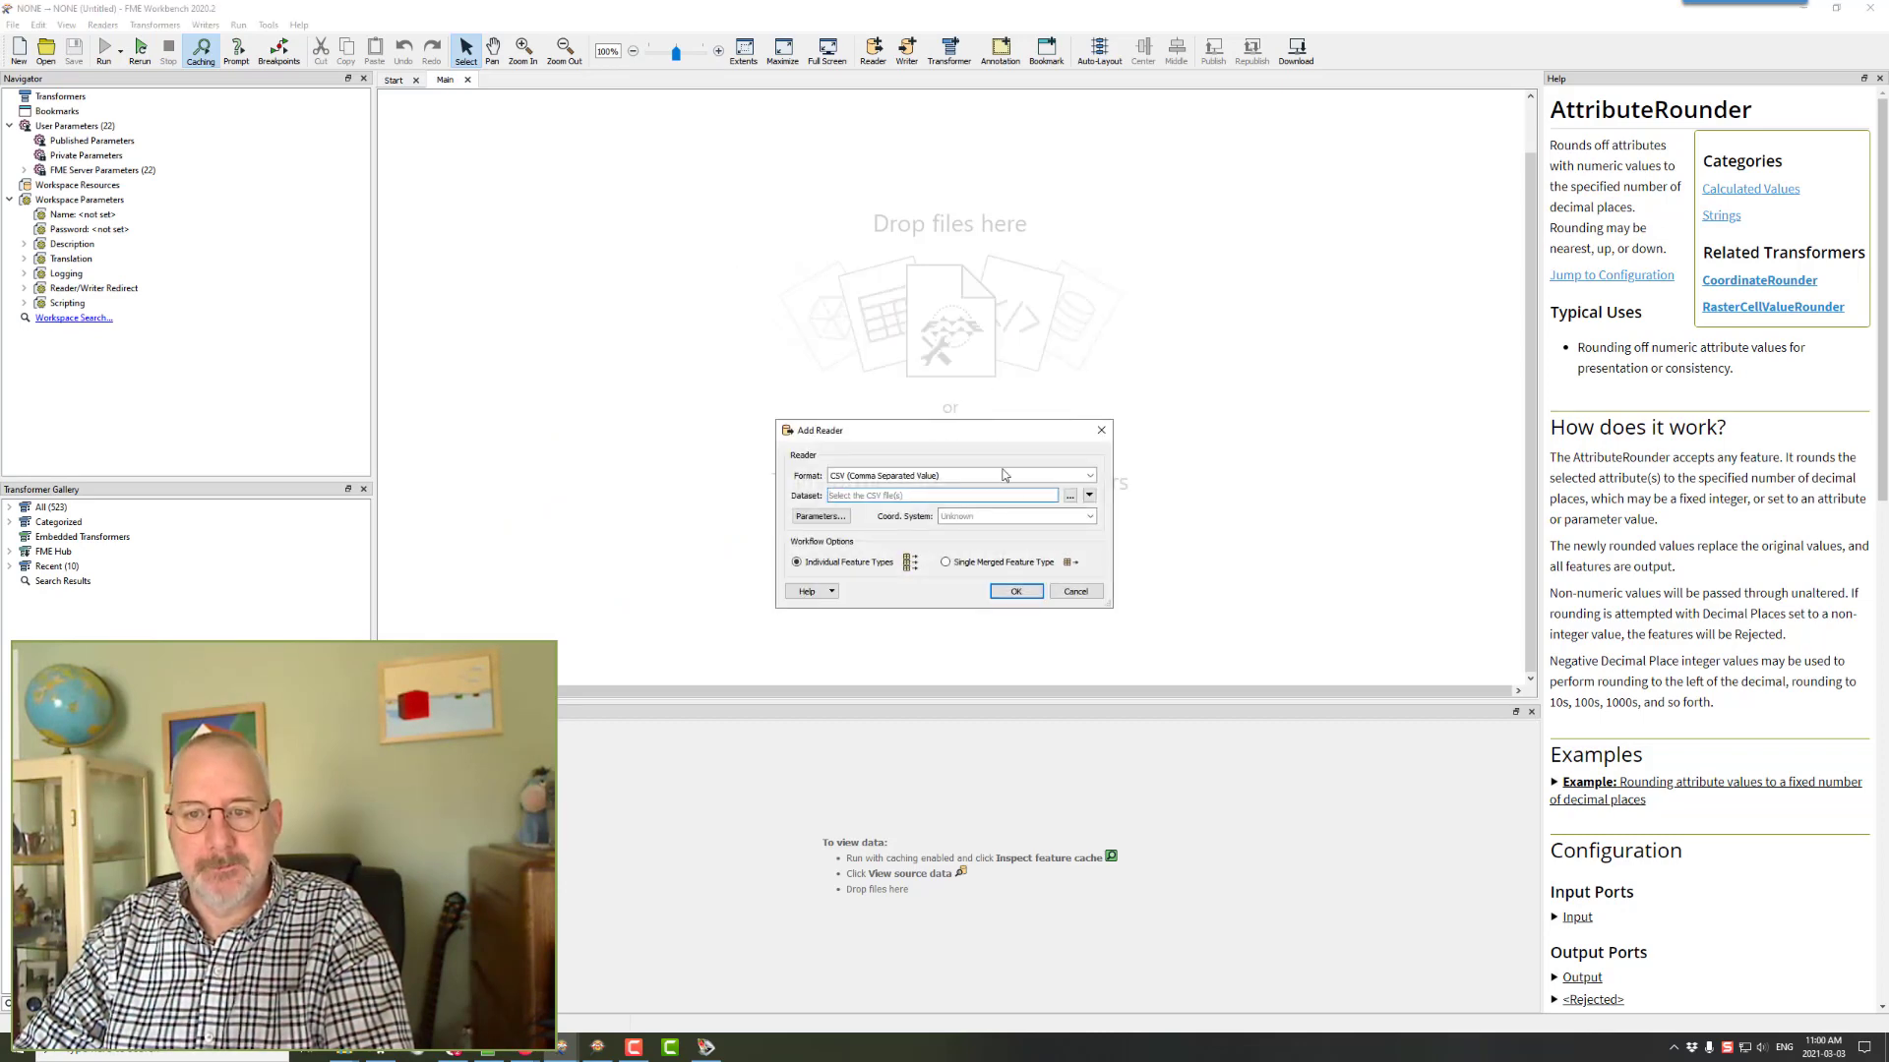
left_click(1070, 497)
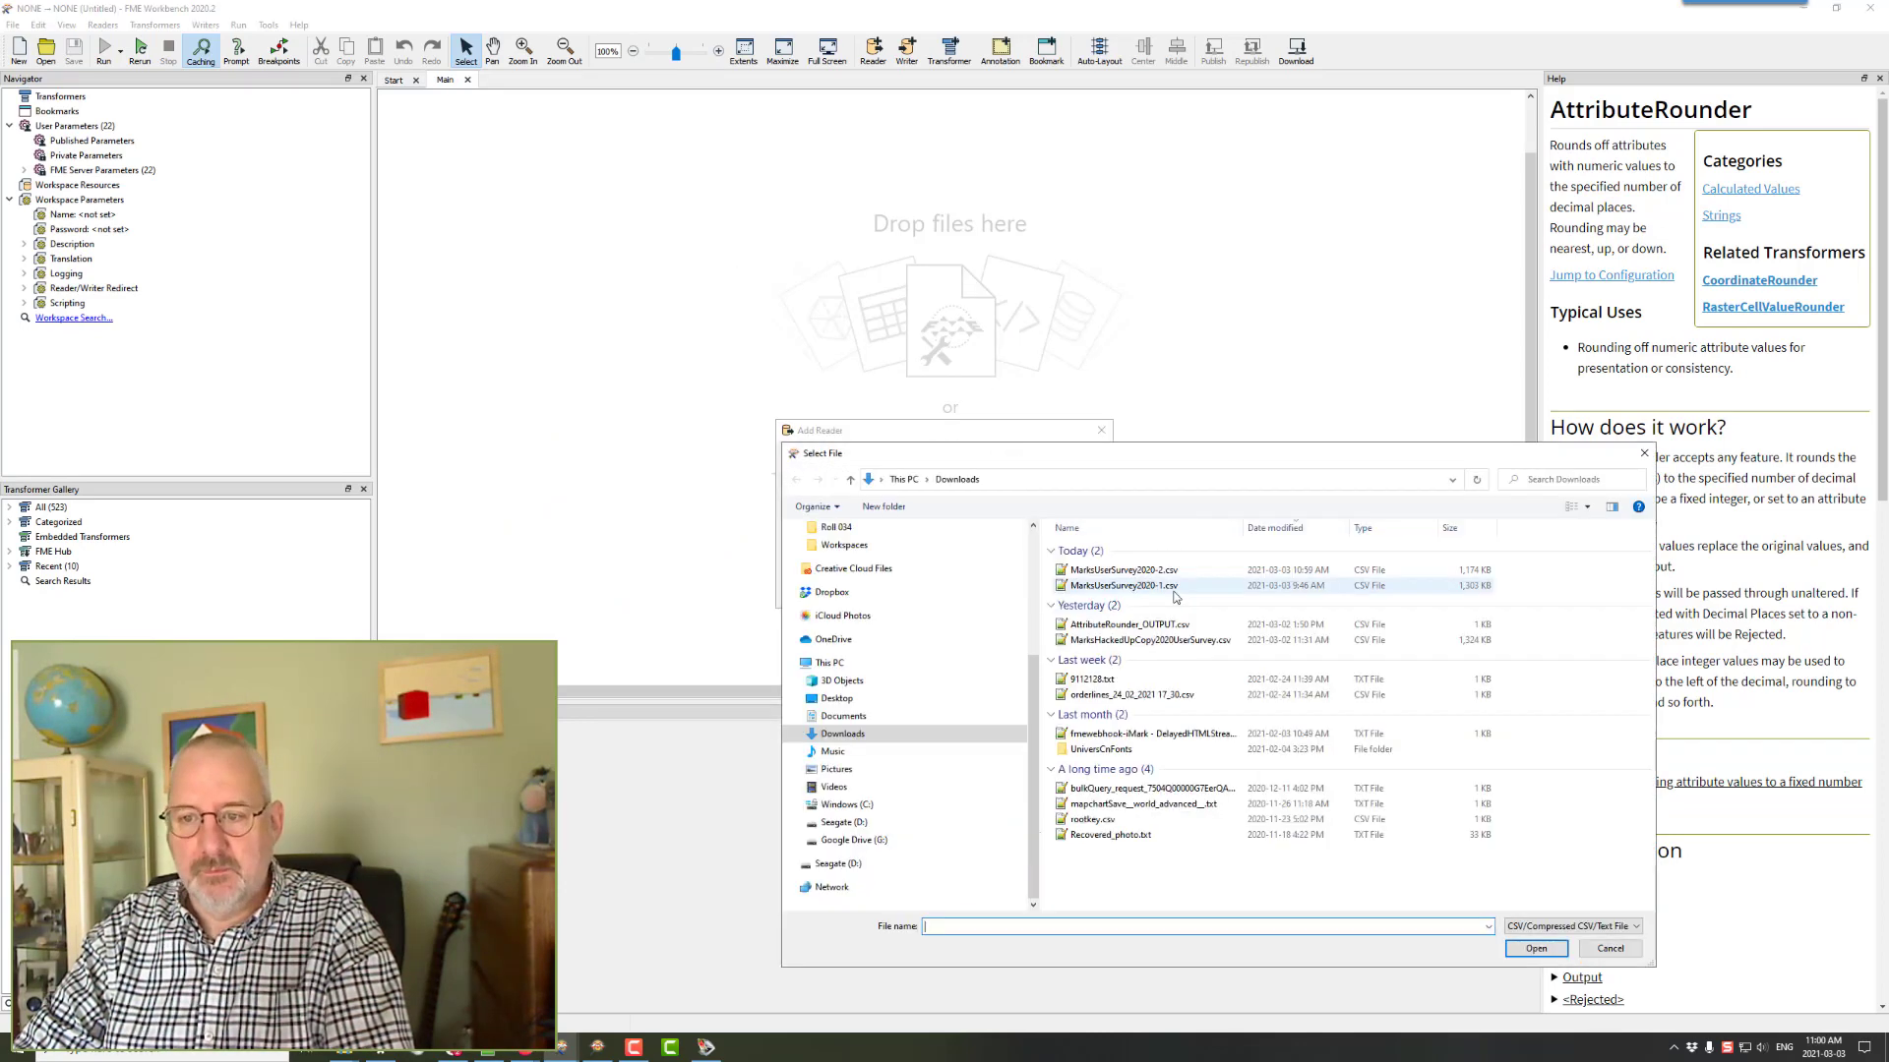
double_click(1100, 570)
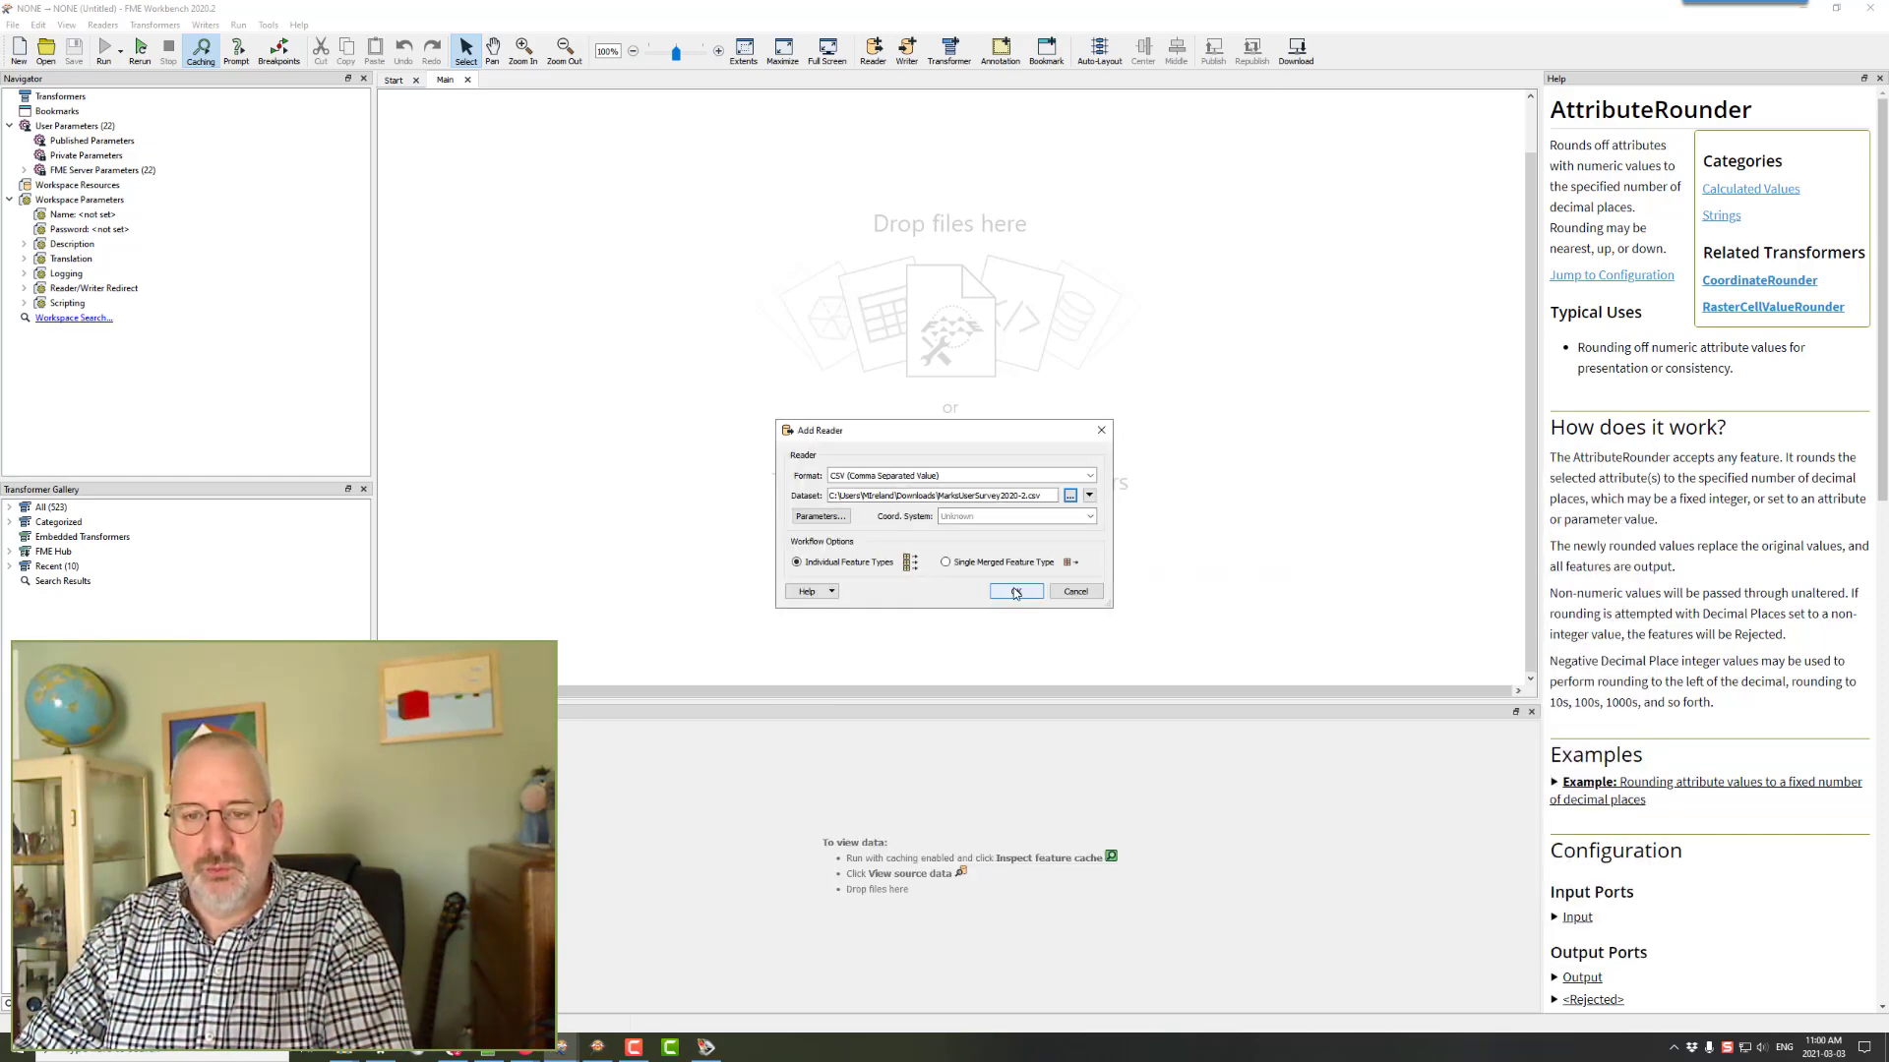
left_click(1015, 594)
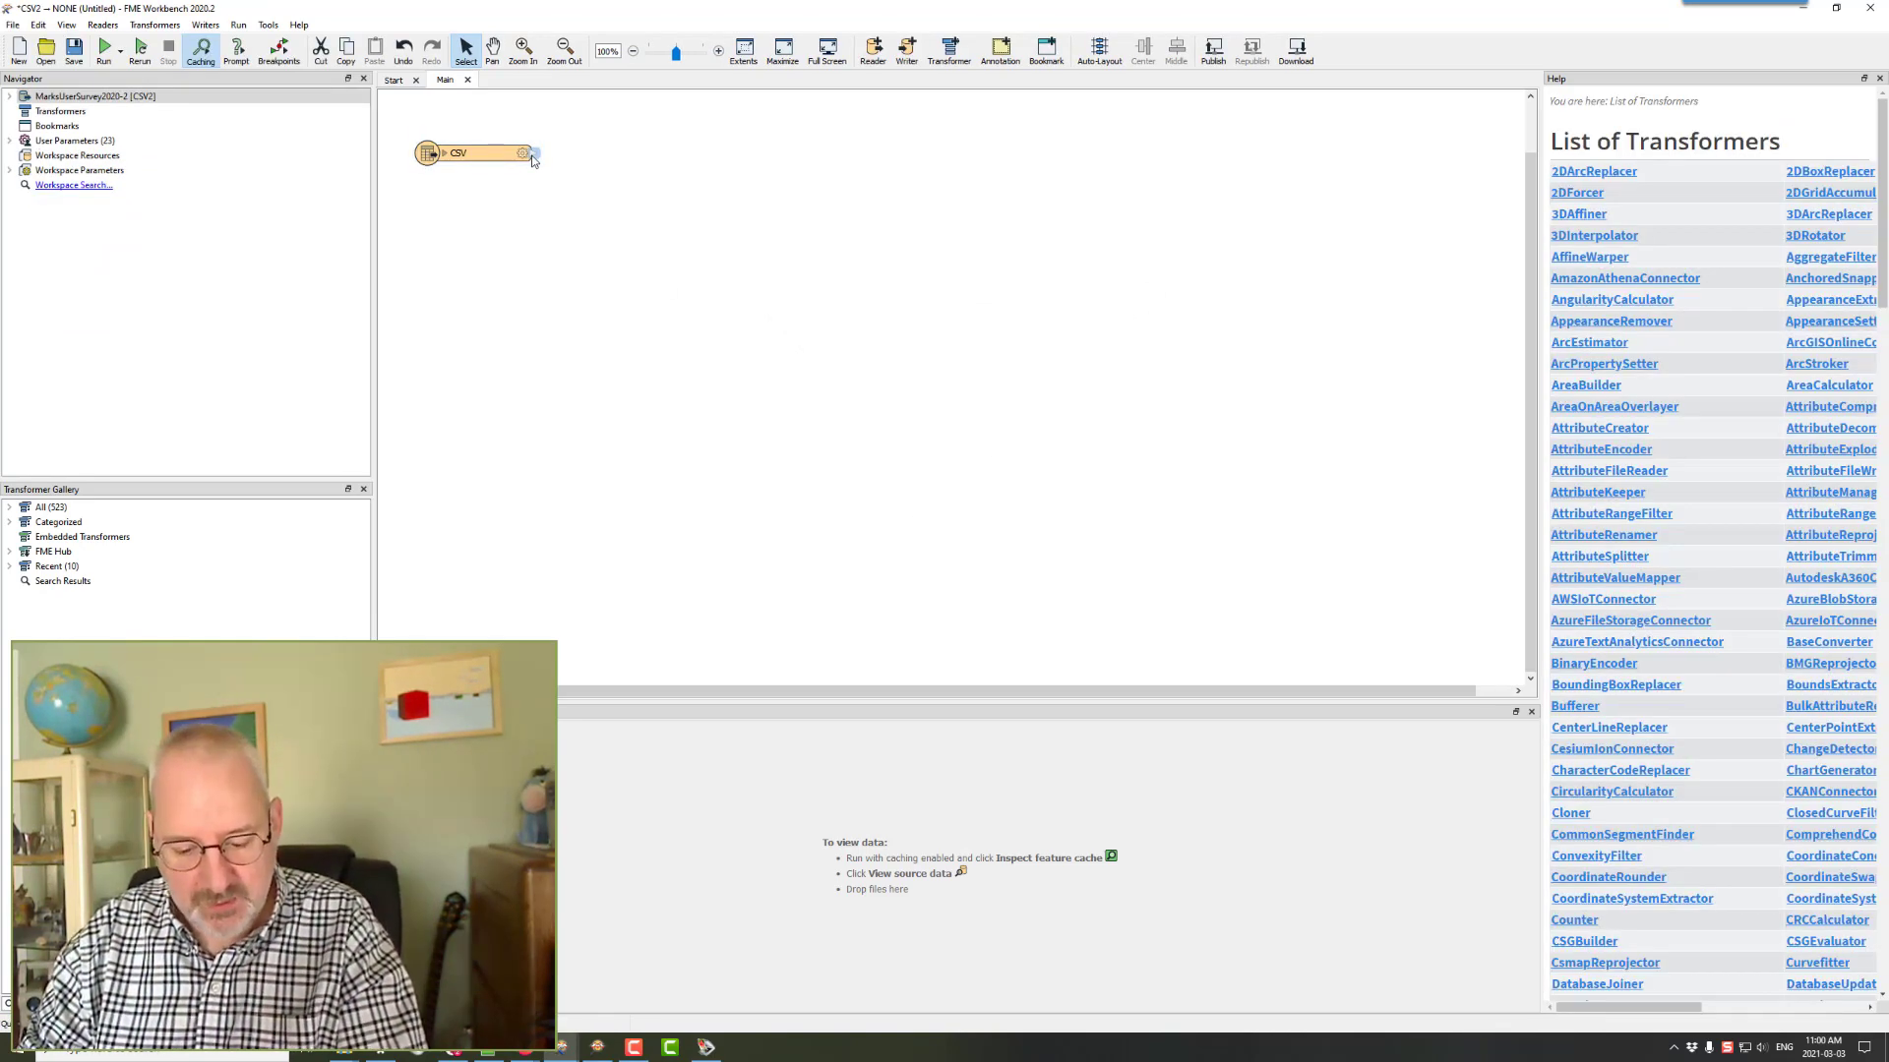
- Connect an AttributeKeeper to the CSV reader feature type and keep only the ServerAuthTypeOther and ServerAuthTypes attributes
type("utek")
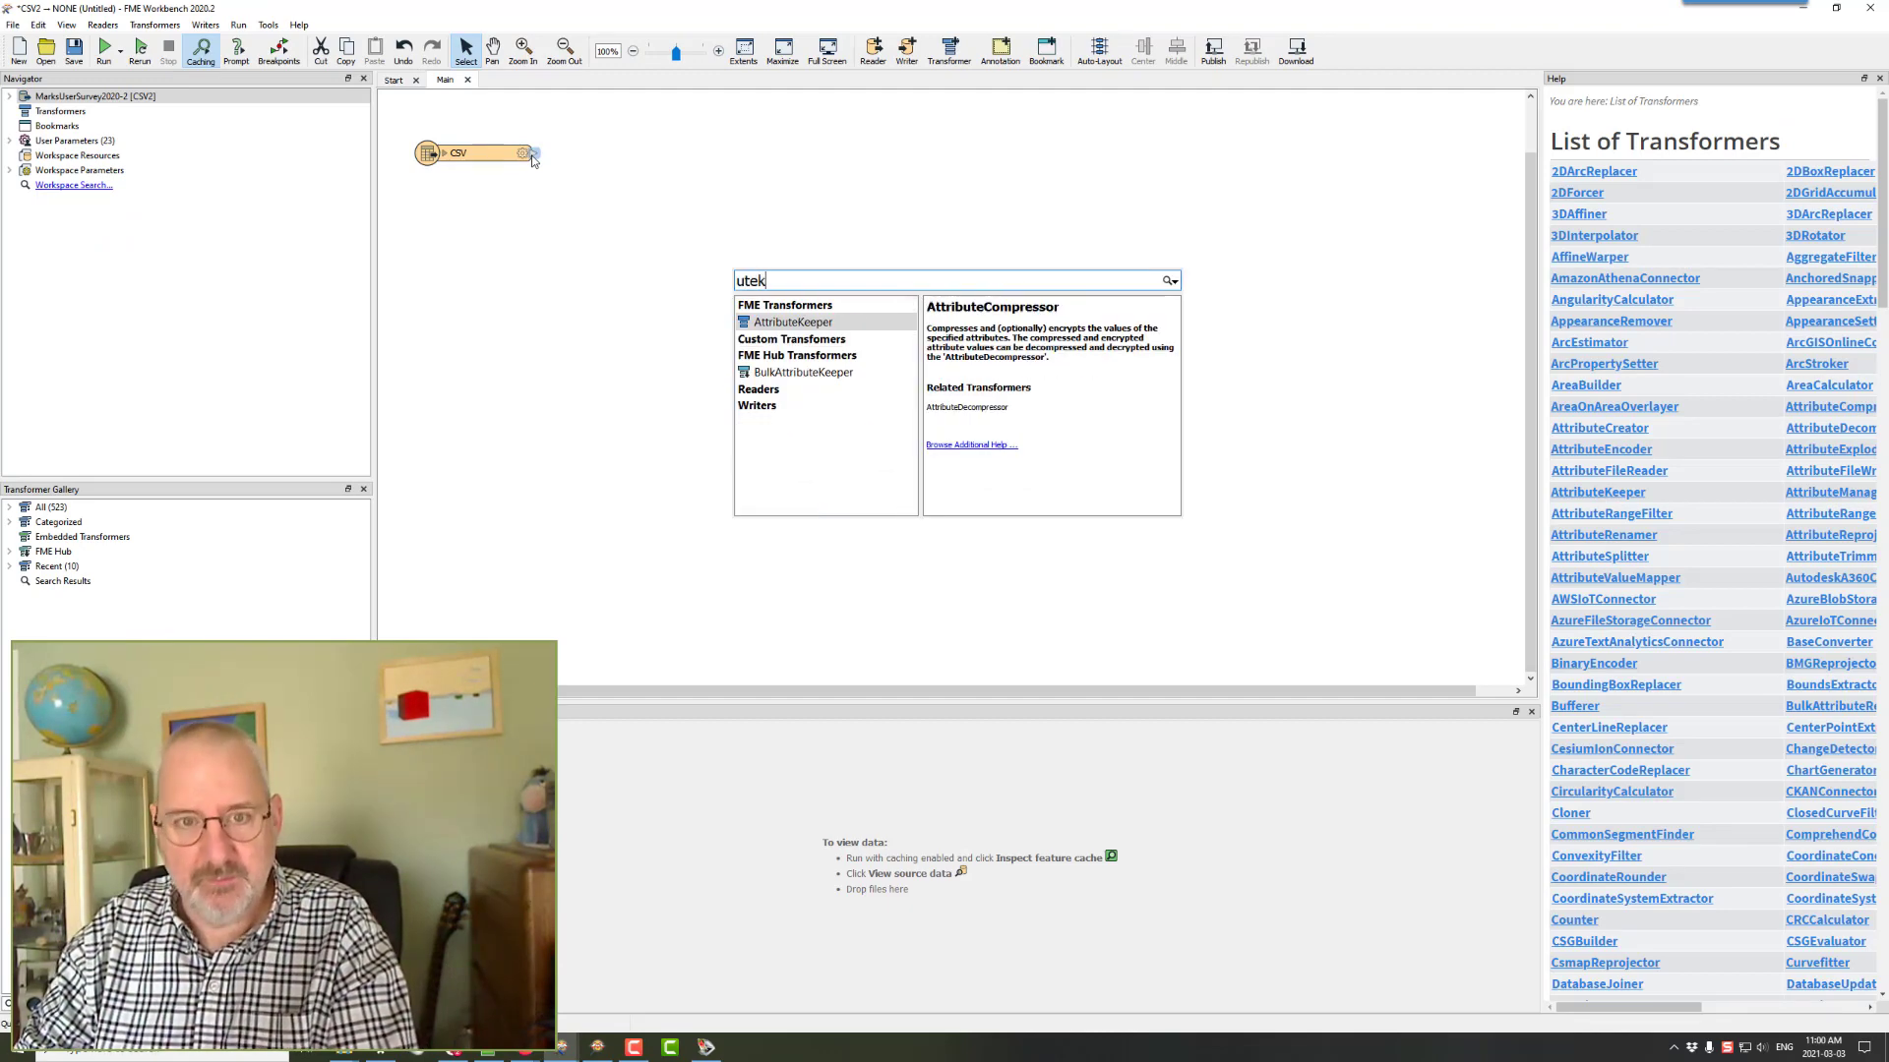
key("Return")
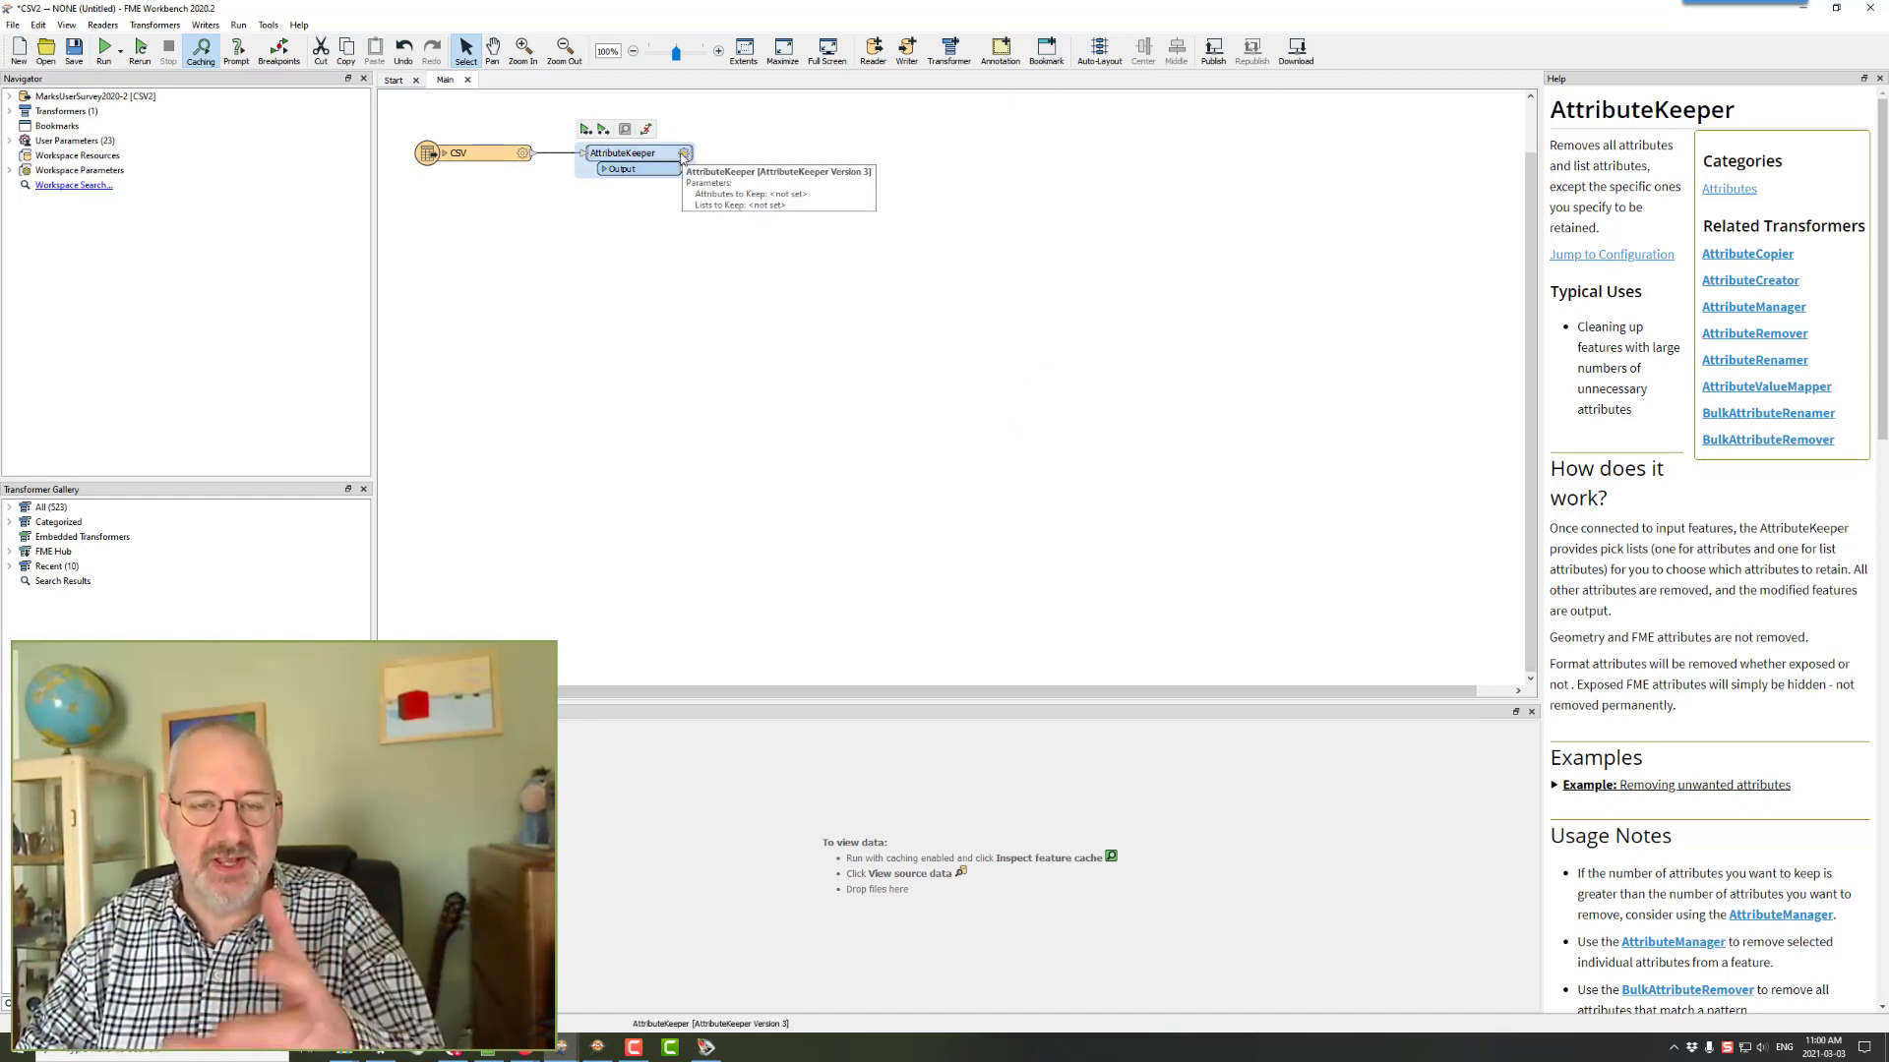
left_click(684, 154)
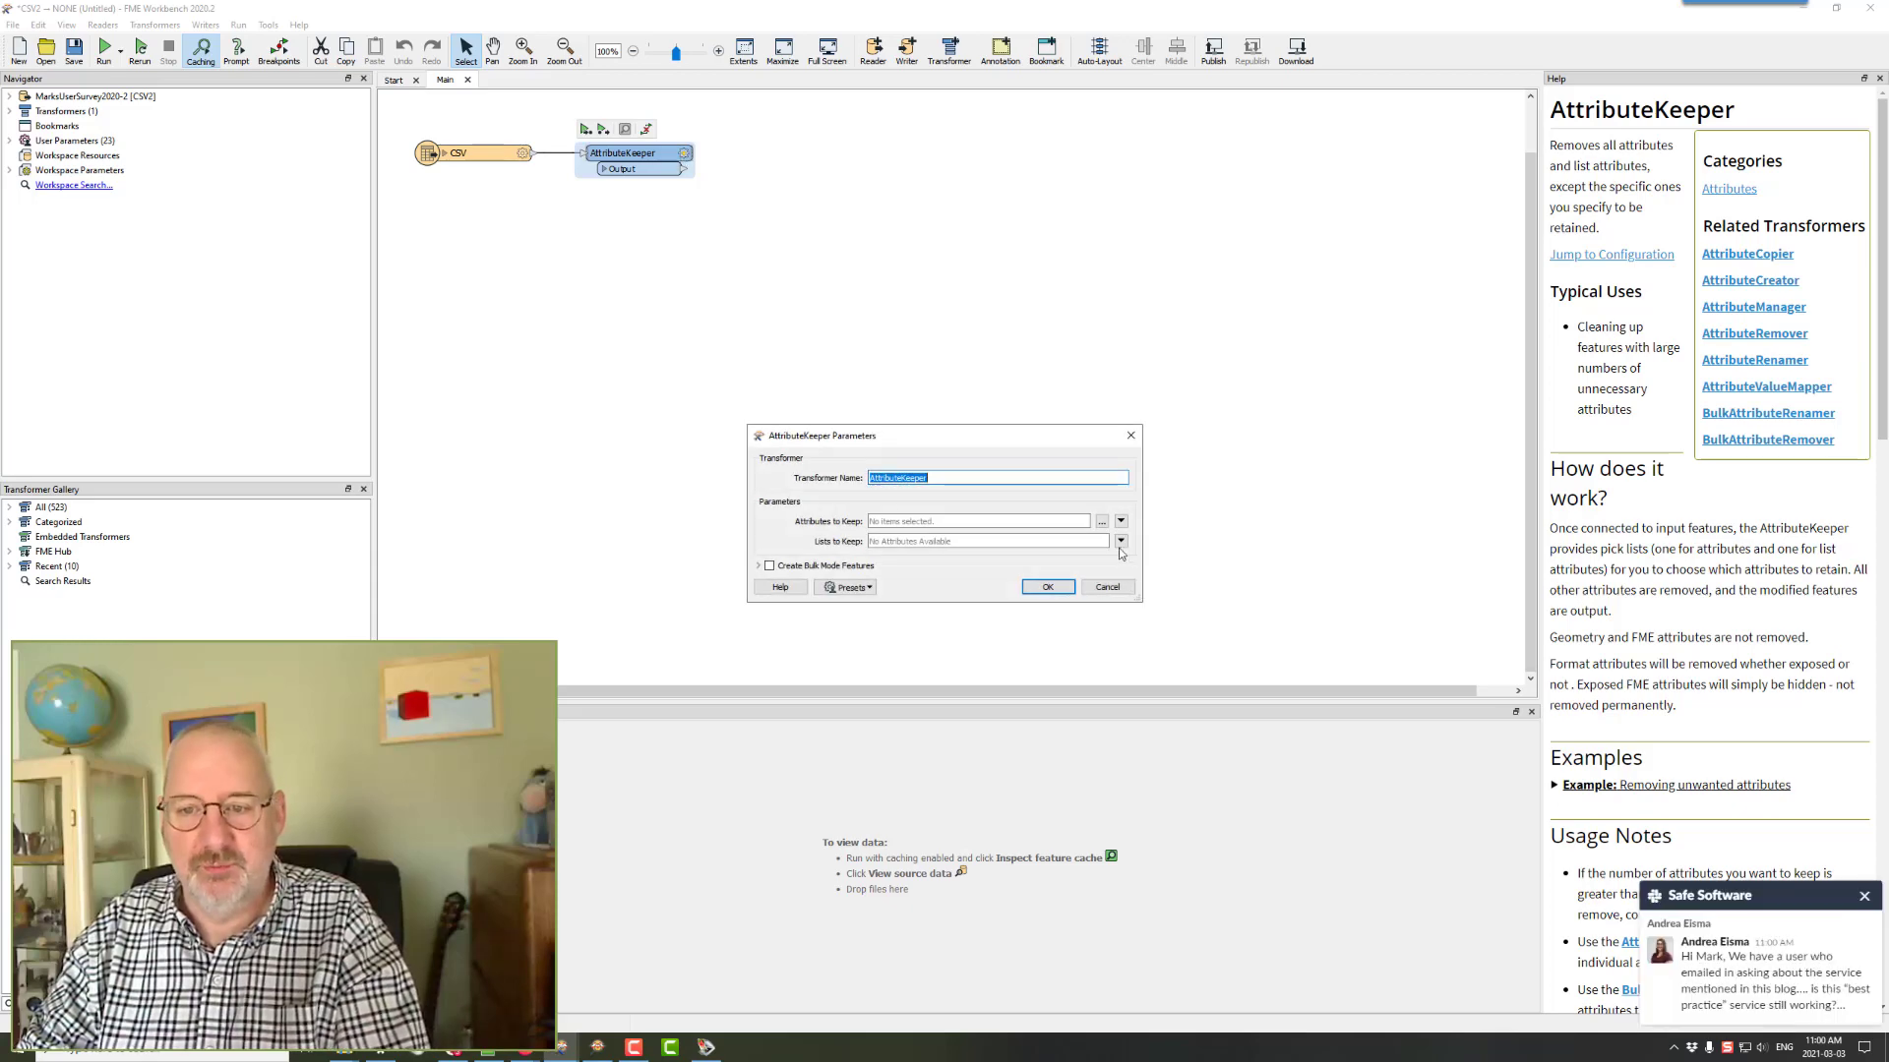
left_click(1102, 521)
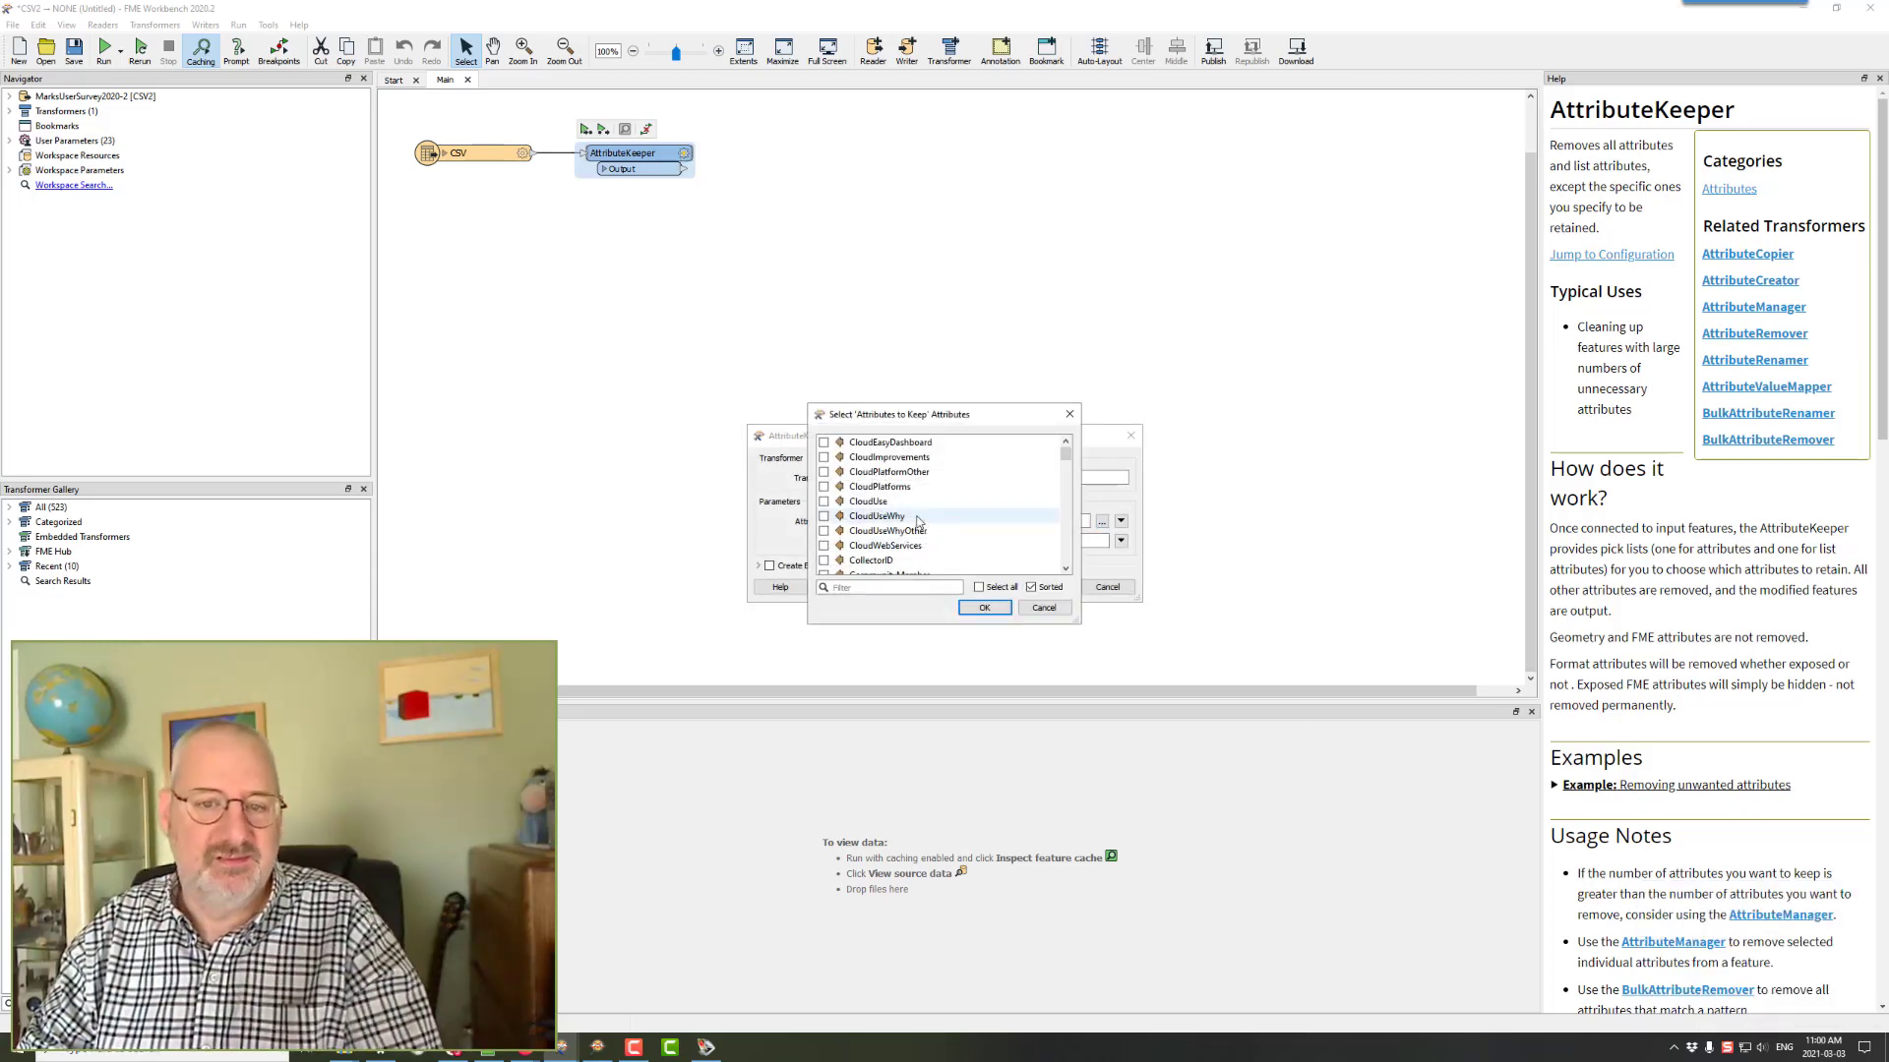
scroll(917, 521, "down", 5)
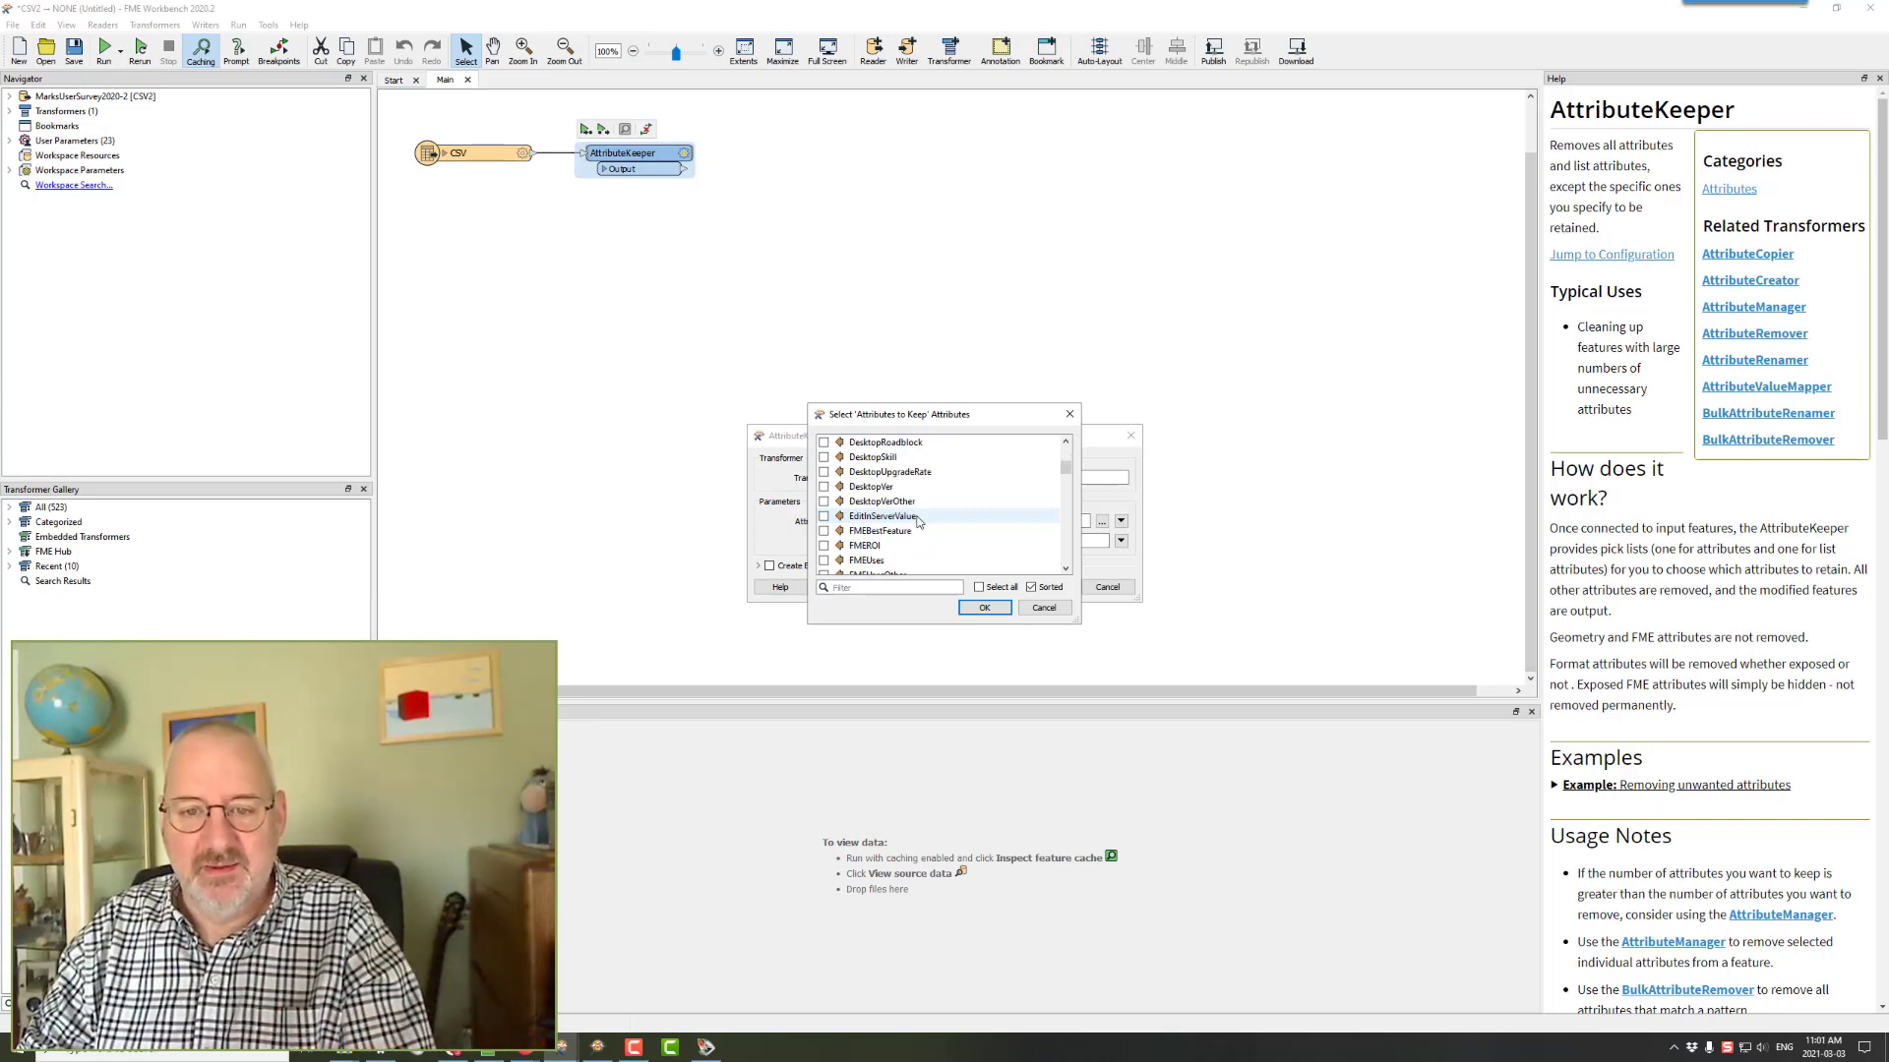
scroll(918, 522, "down", 10)
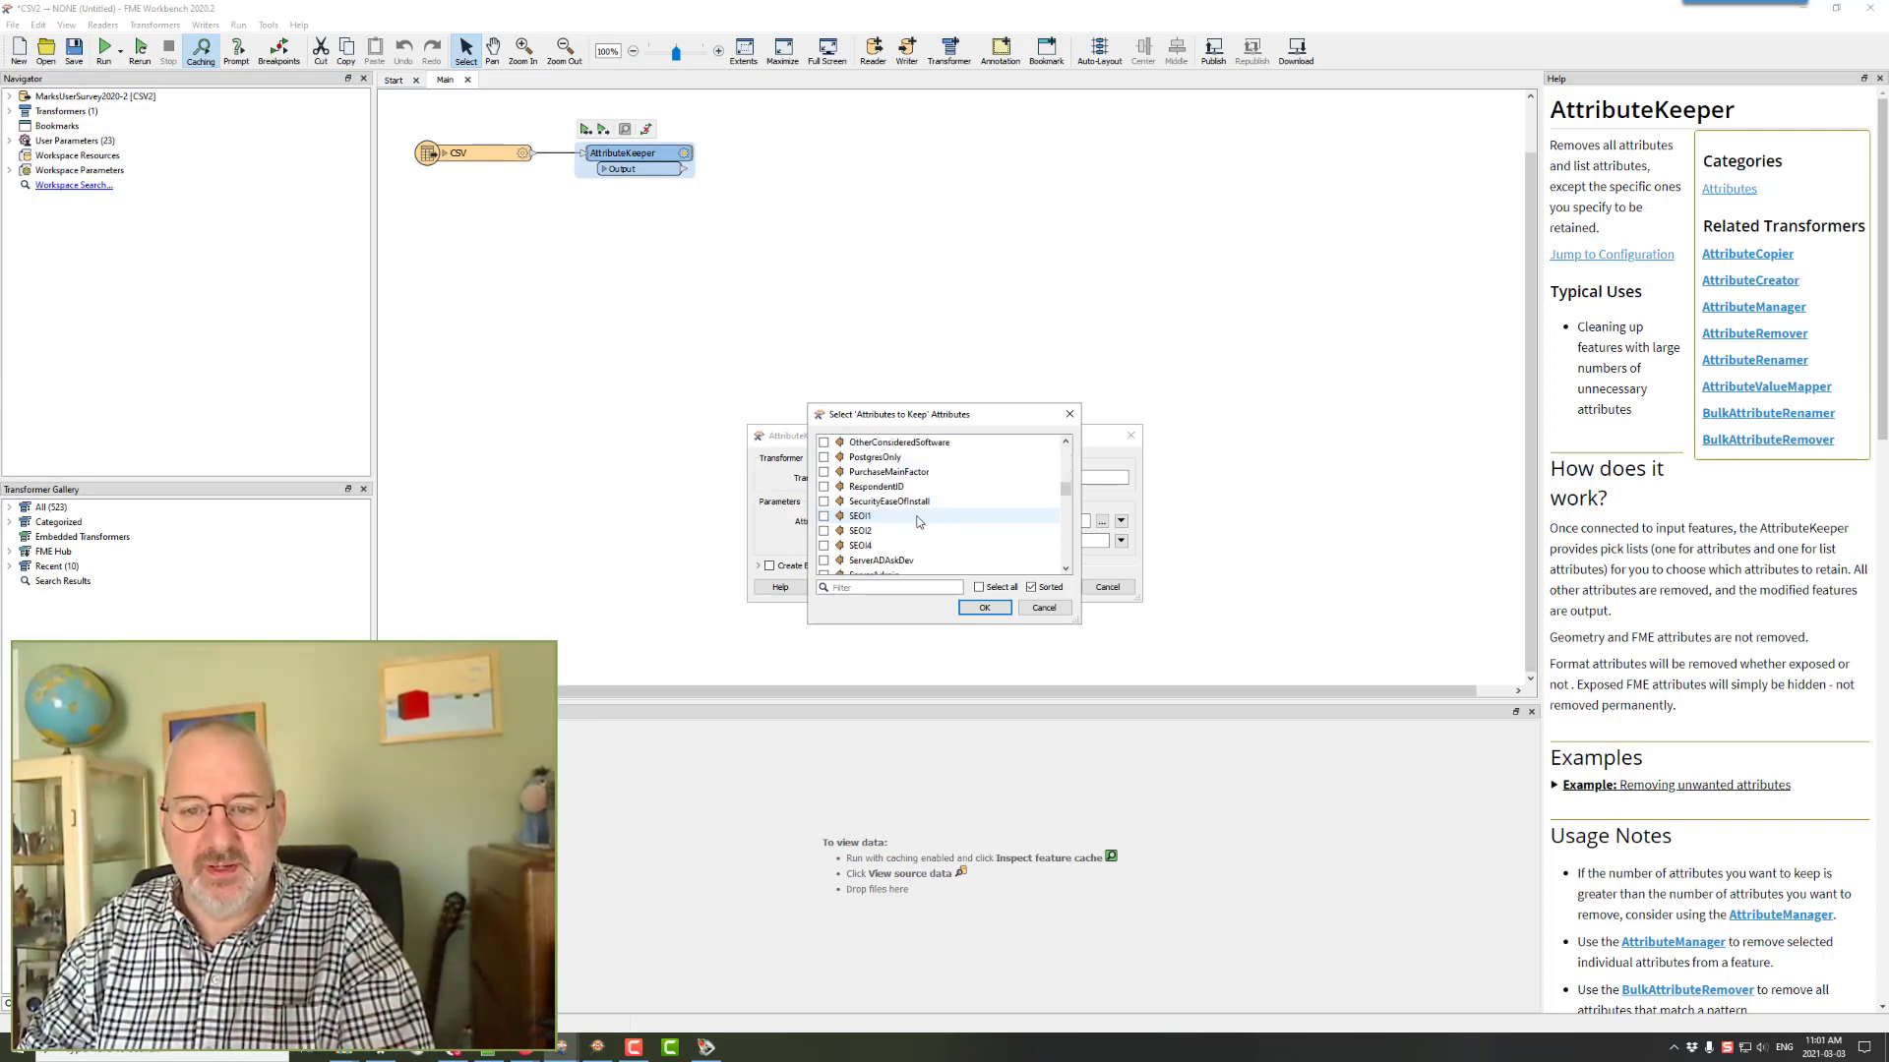
scroll(917, 521, "up", 1)
scroll(917, 522, "down", 2)
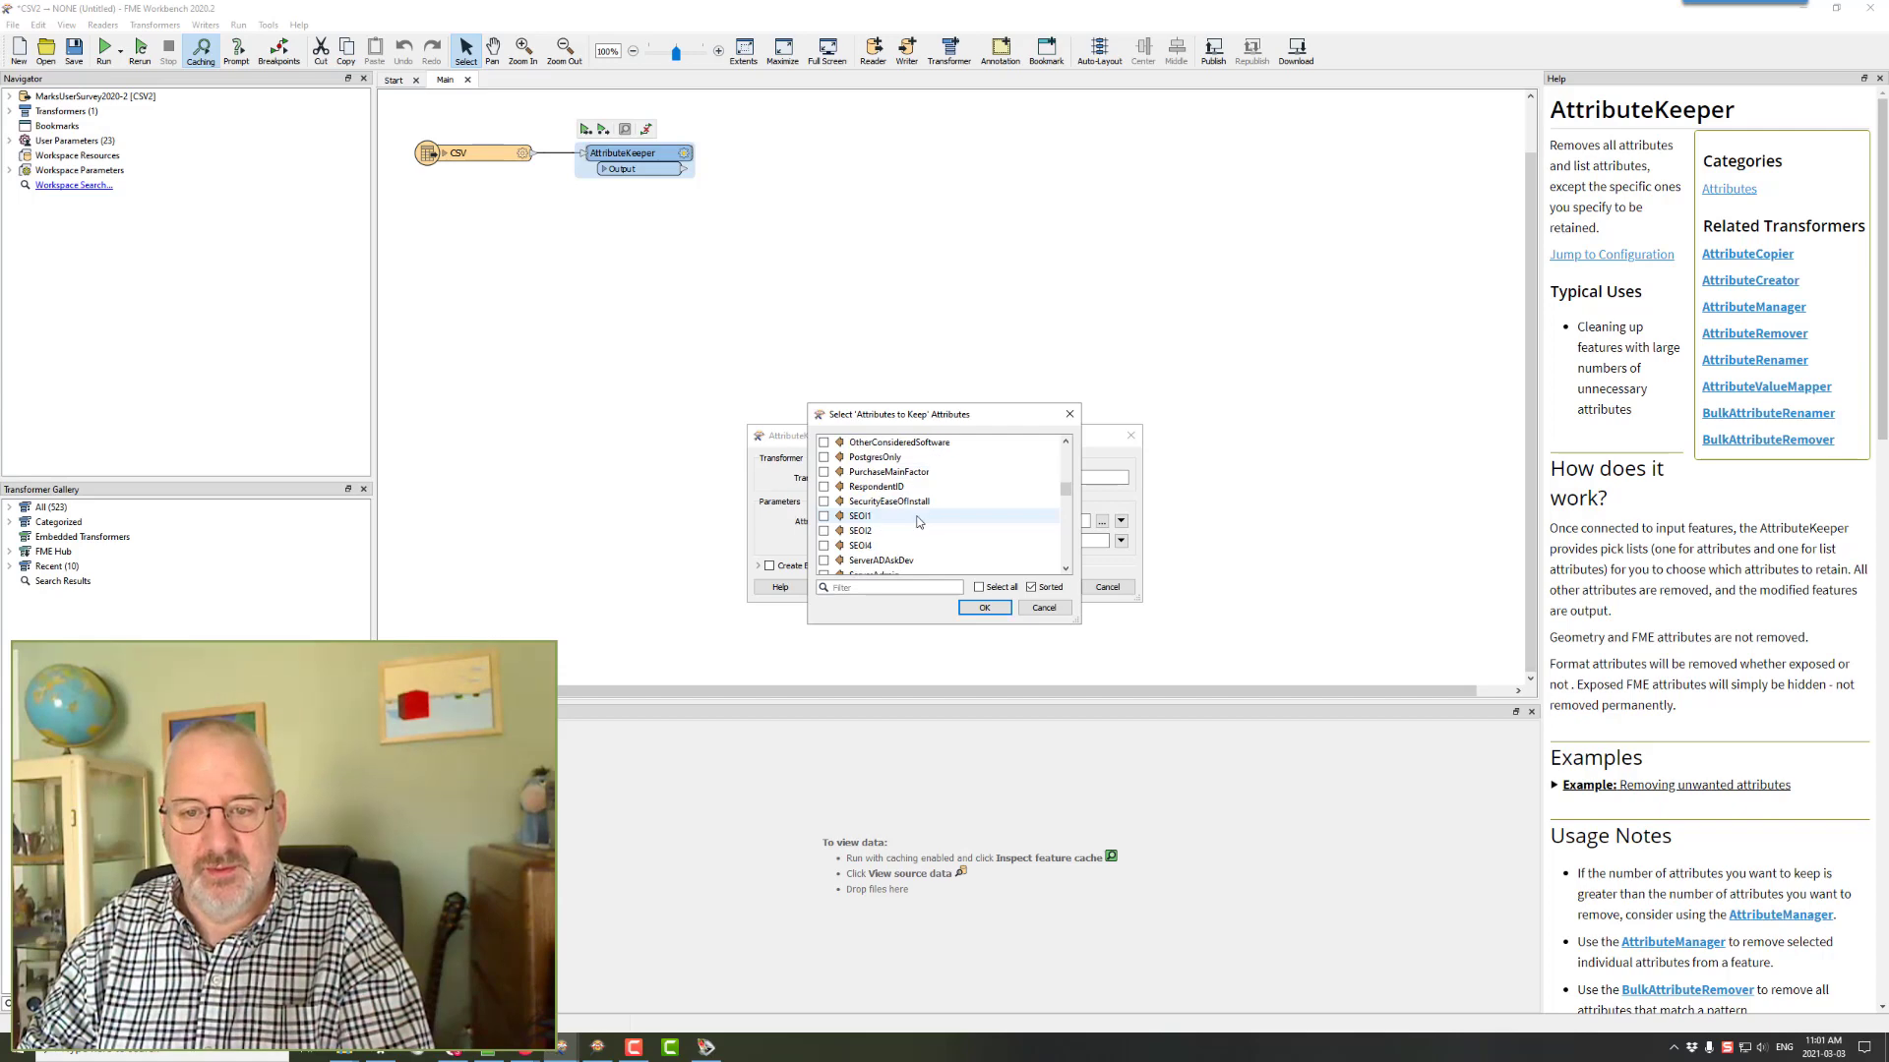
scroll(918, 521, "down", 1)
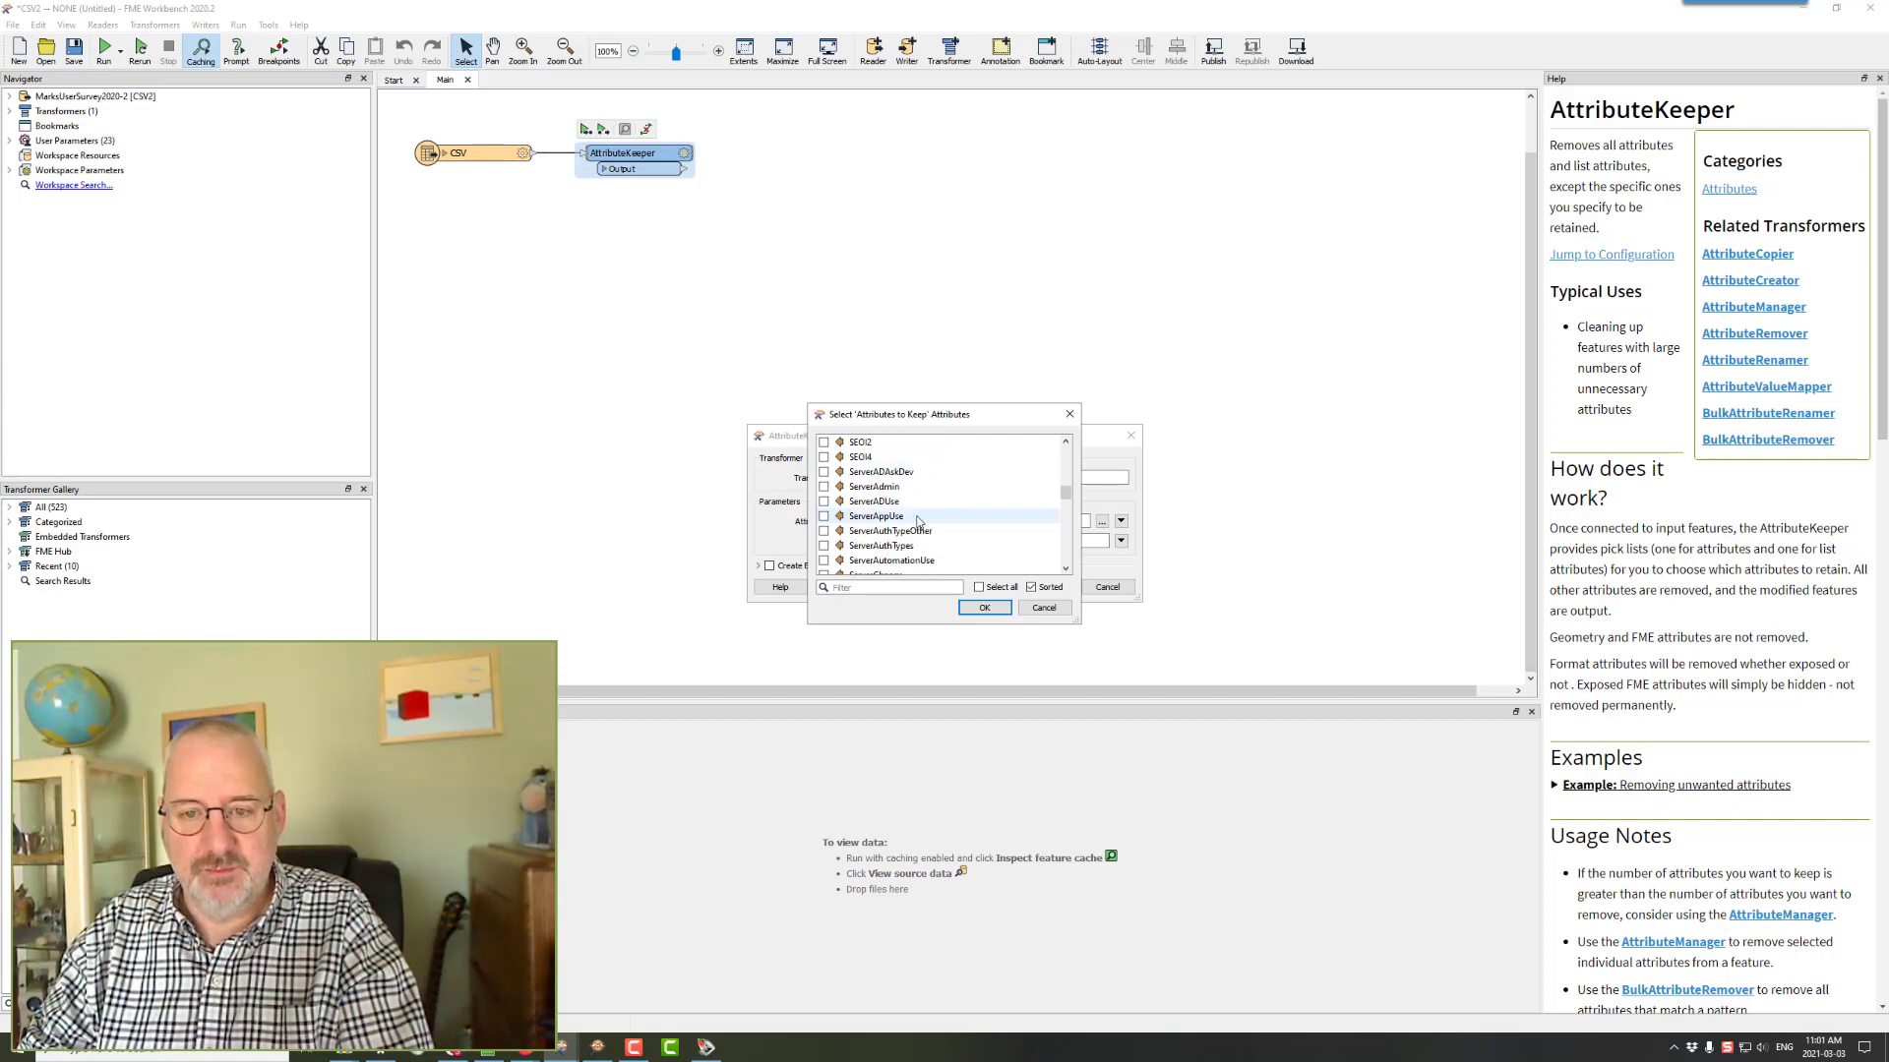
scroll(918, 521, "down", 1)
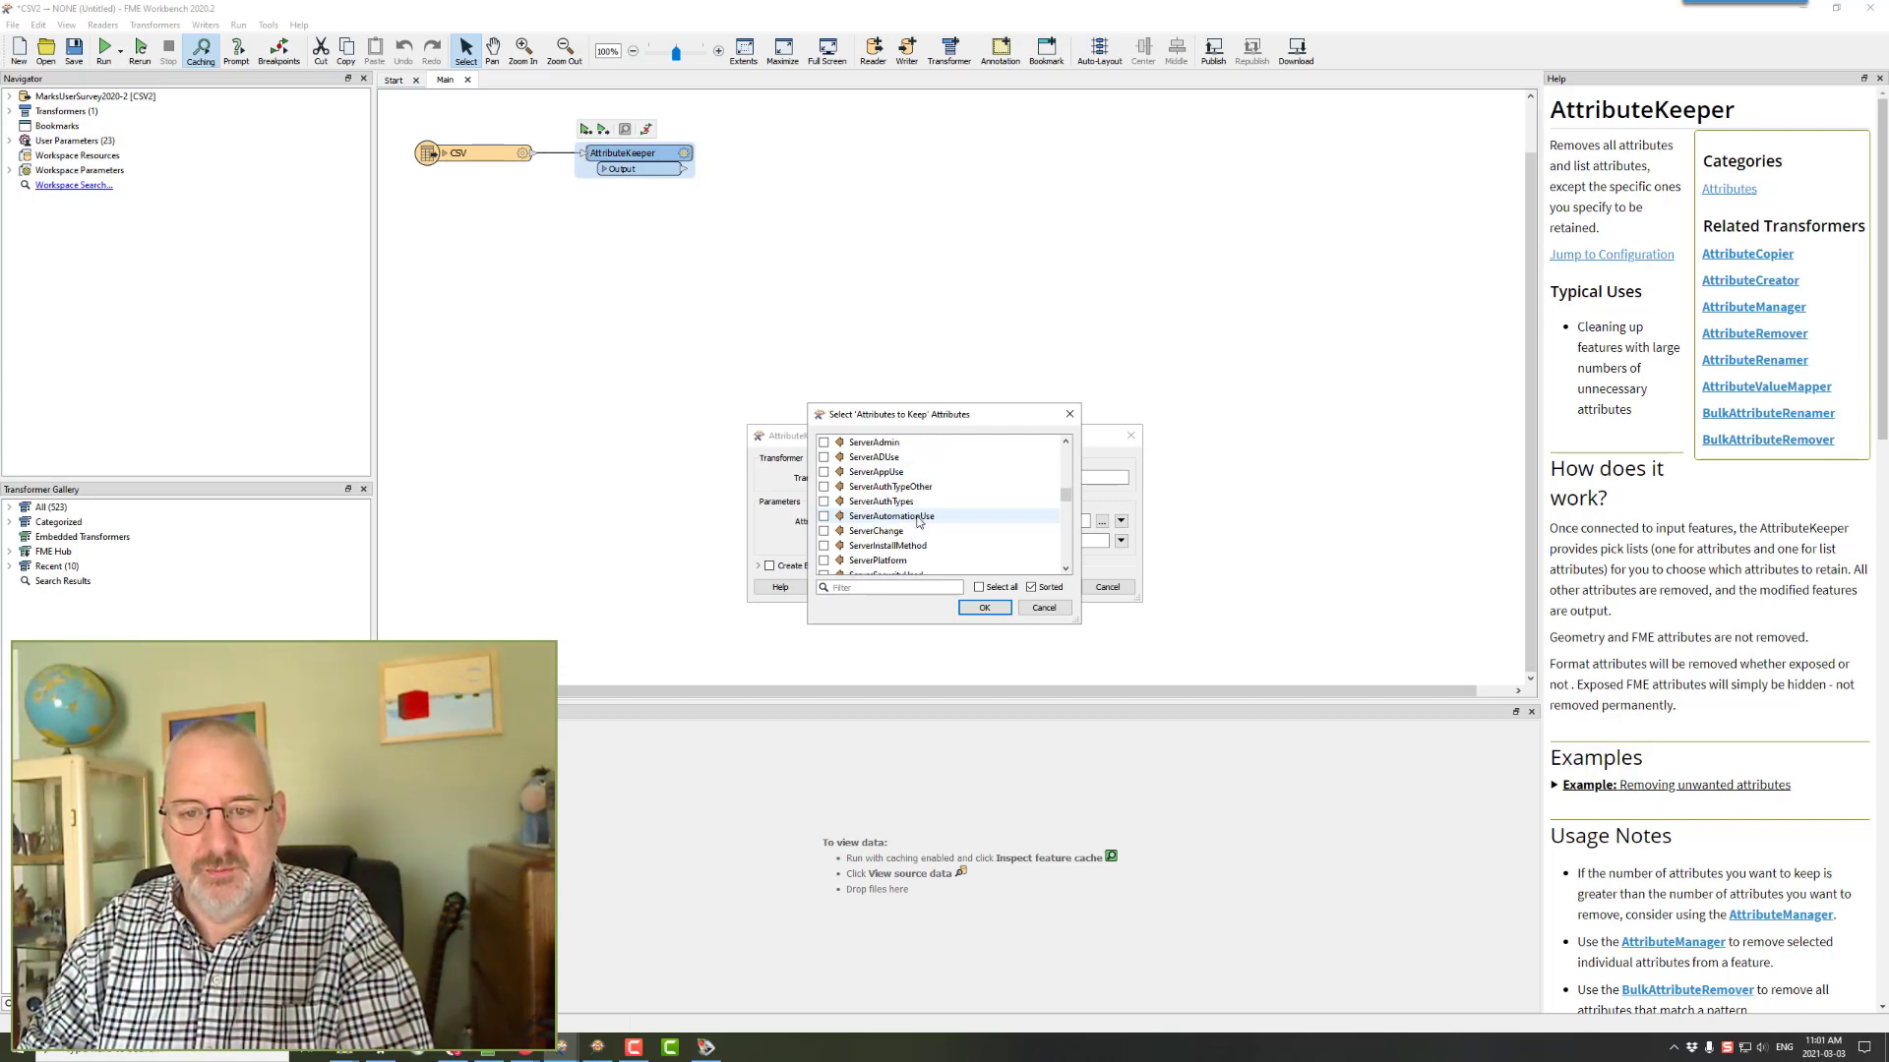
left_click(882, 503)
left_click(882, 487)
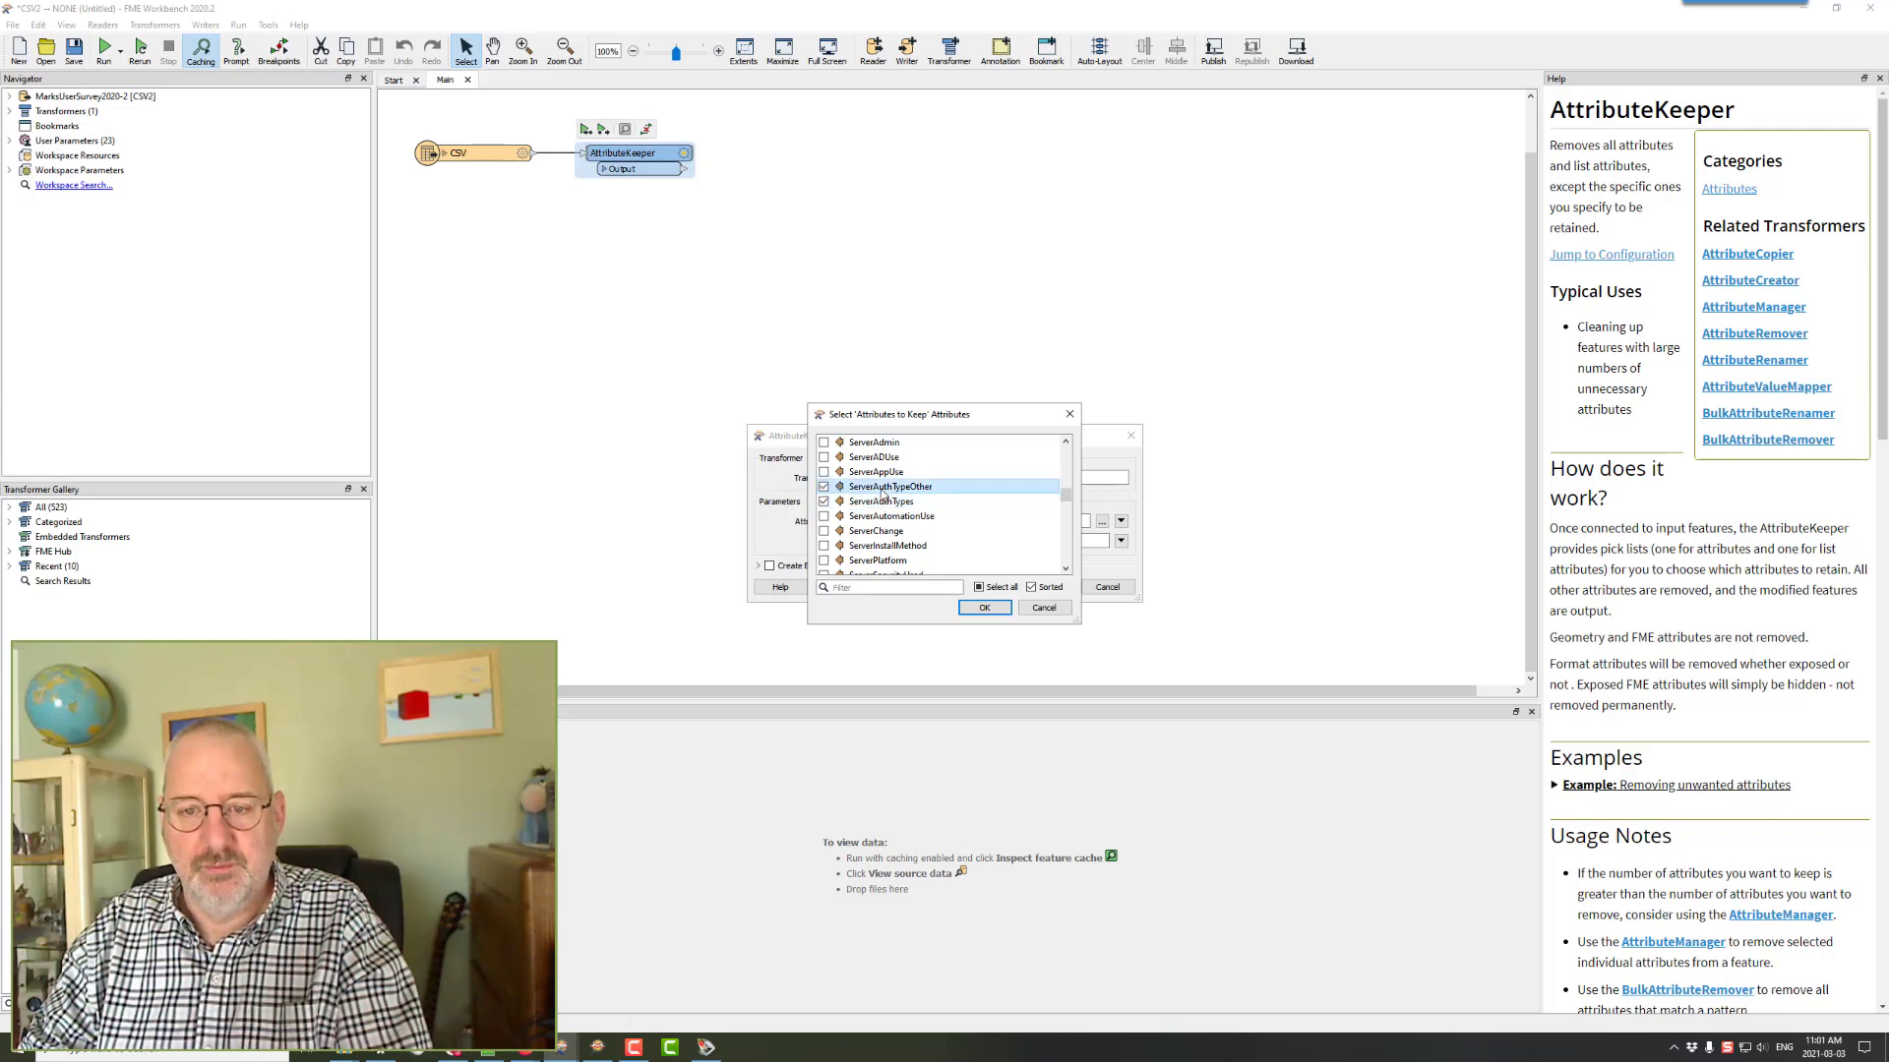
left_click(987, 608)
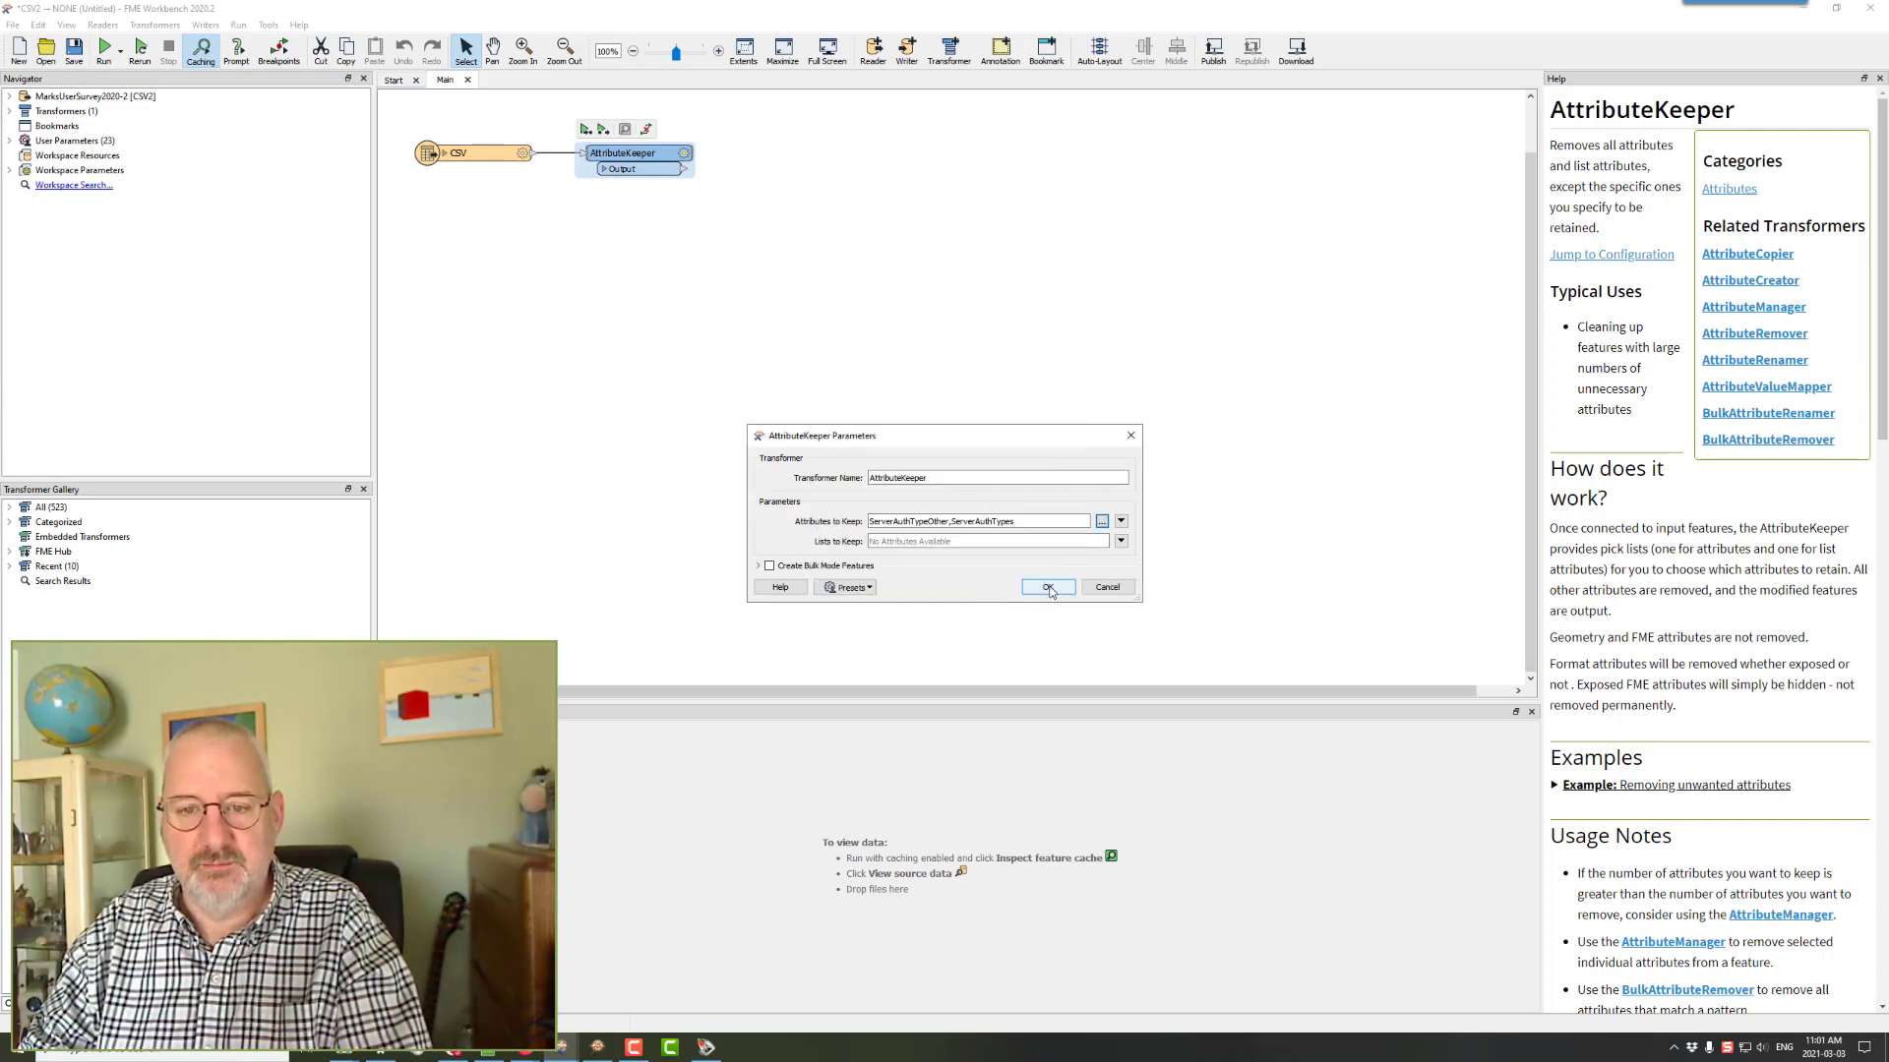
left_click(1048, 587)
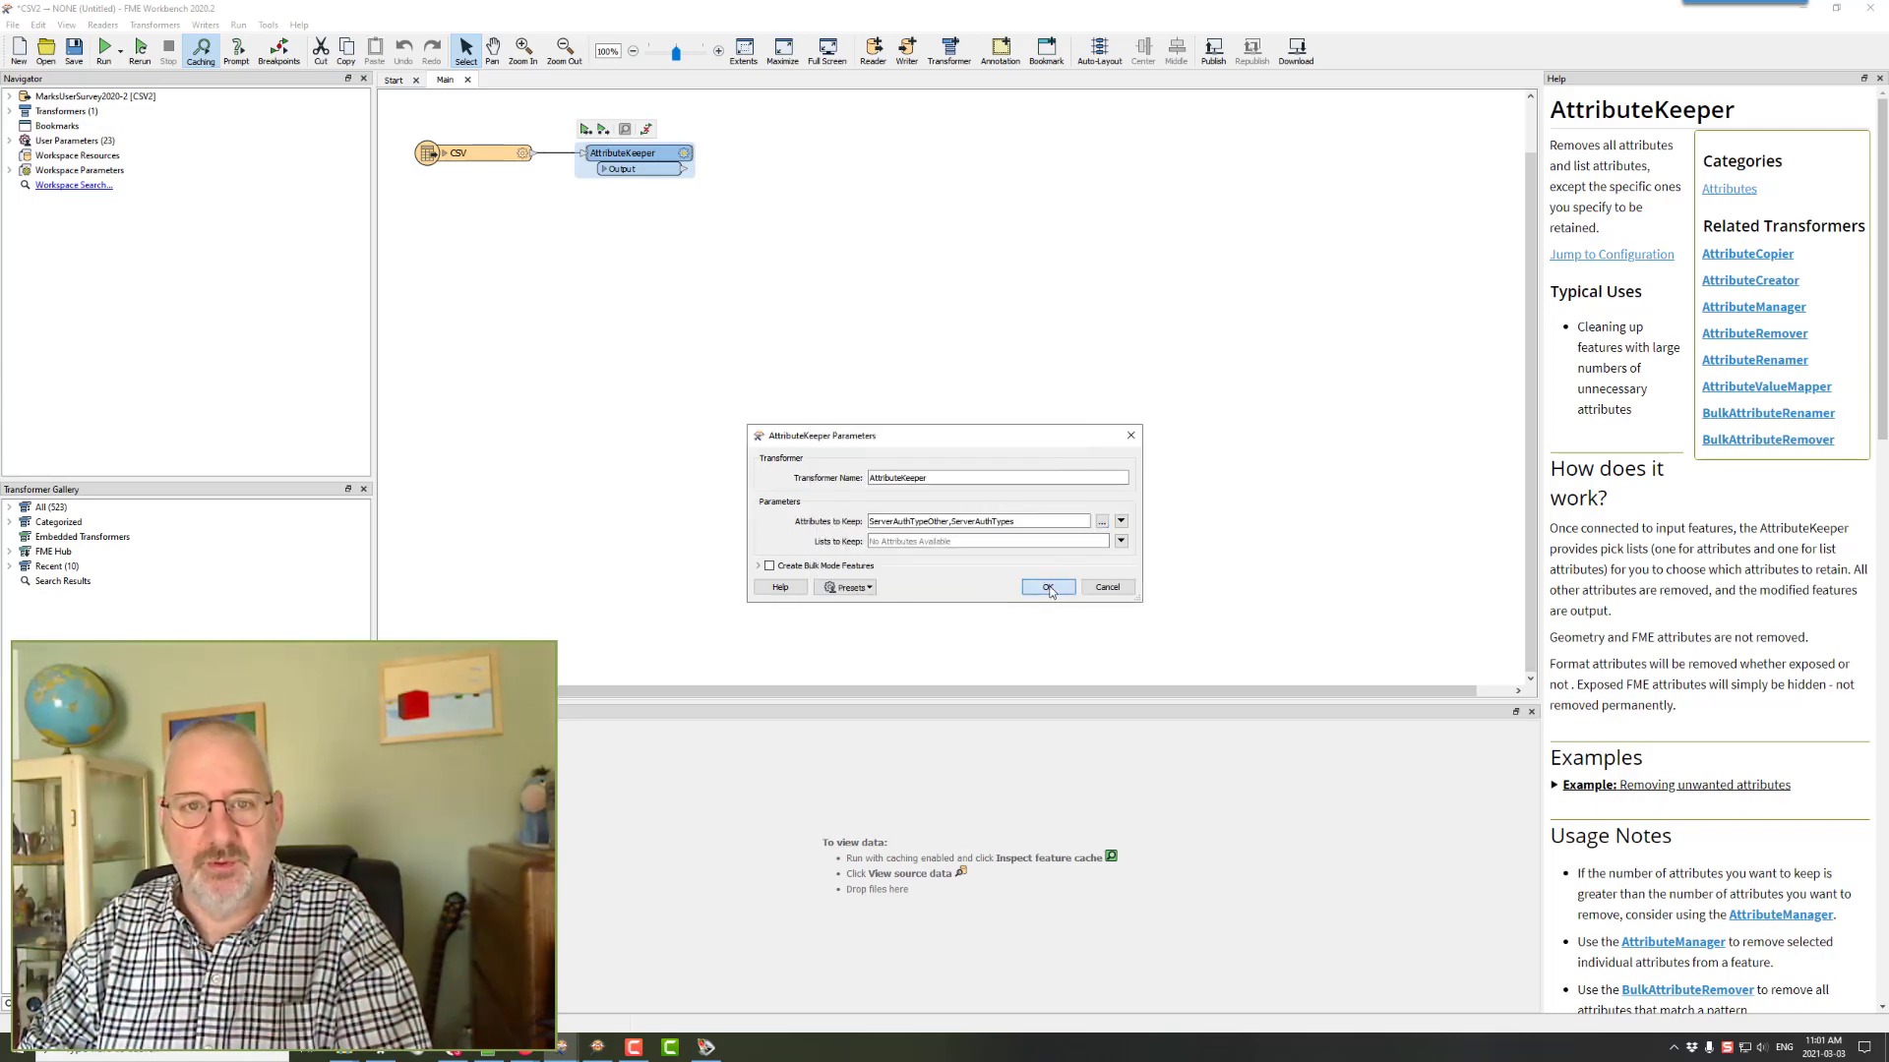
- Run the workspace to the AttributeKeeper and inspect the ServerAuthTypes and ServerAuthTypeOther values in its cached output
left_click(586, 131)
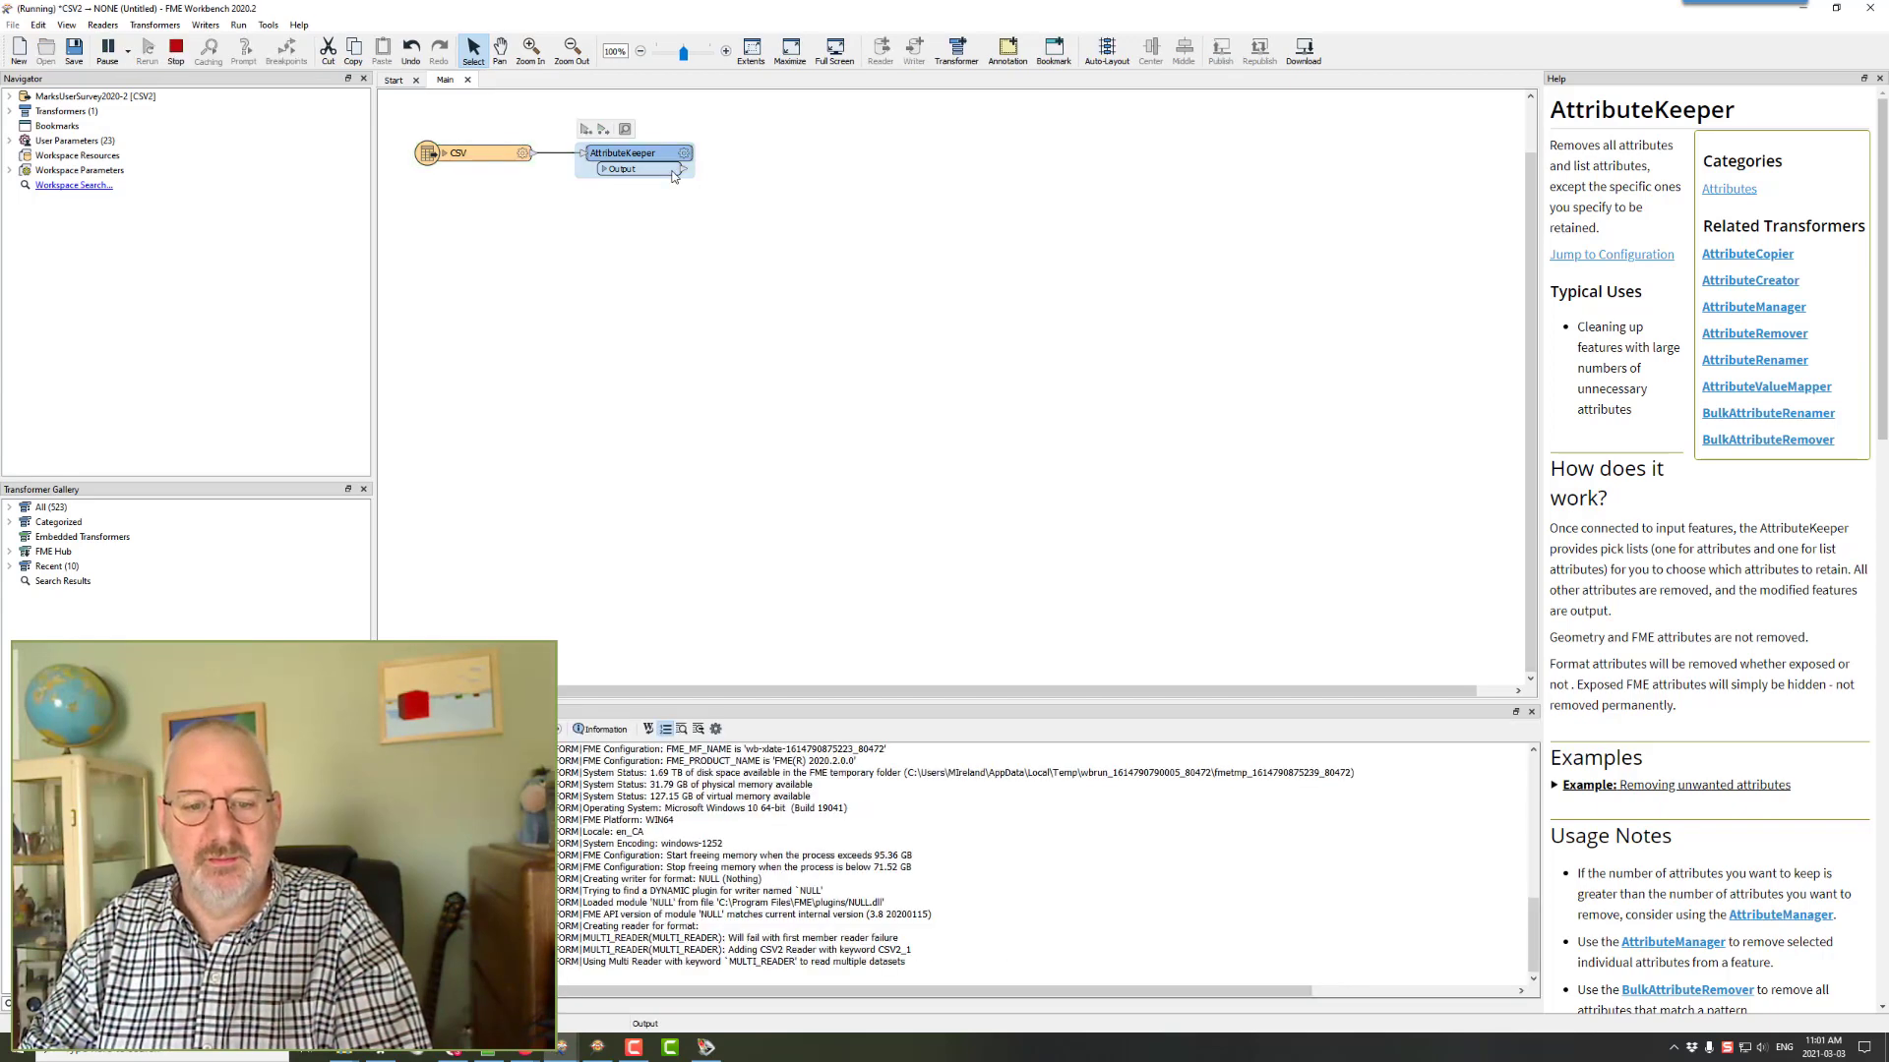
left_click(674, 169)
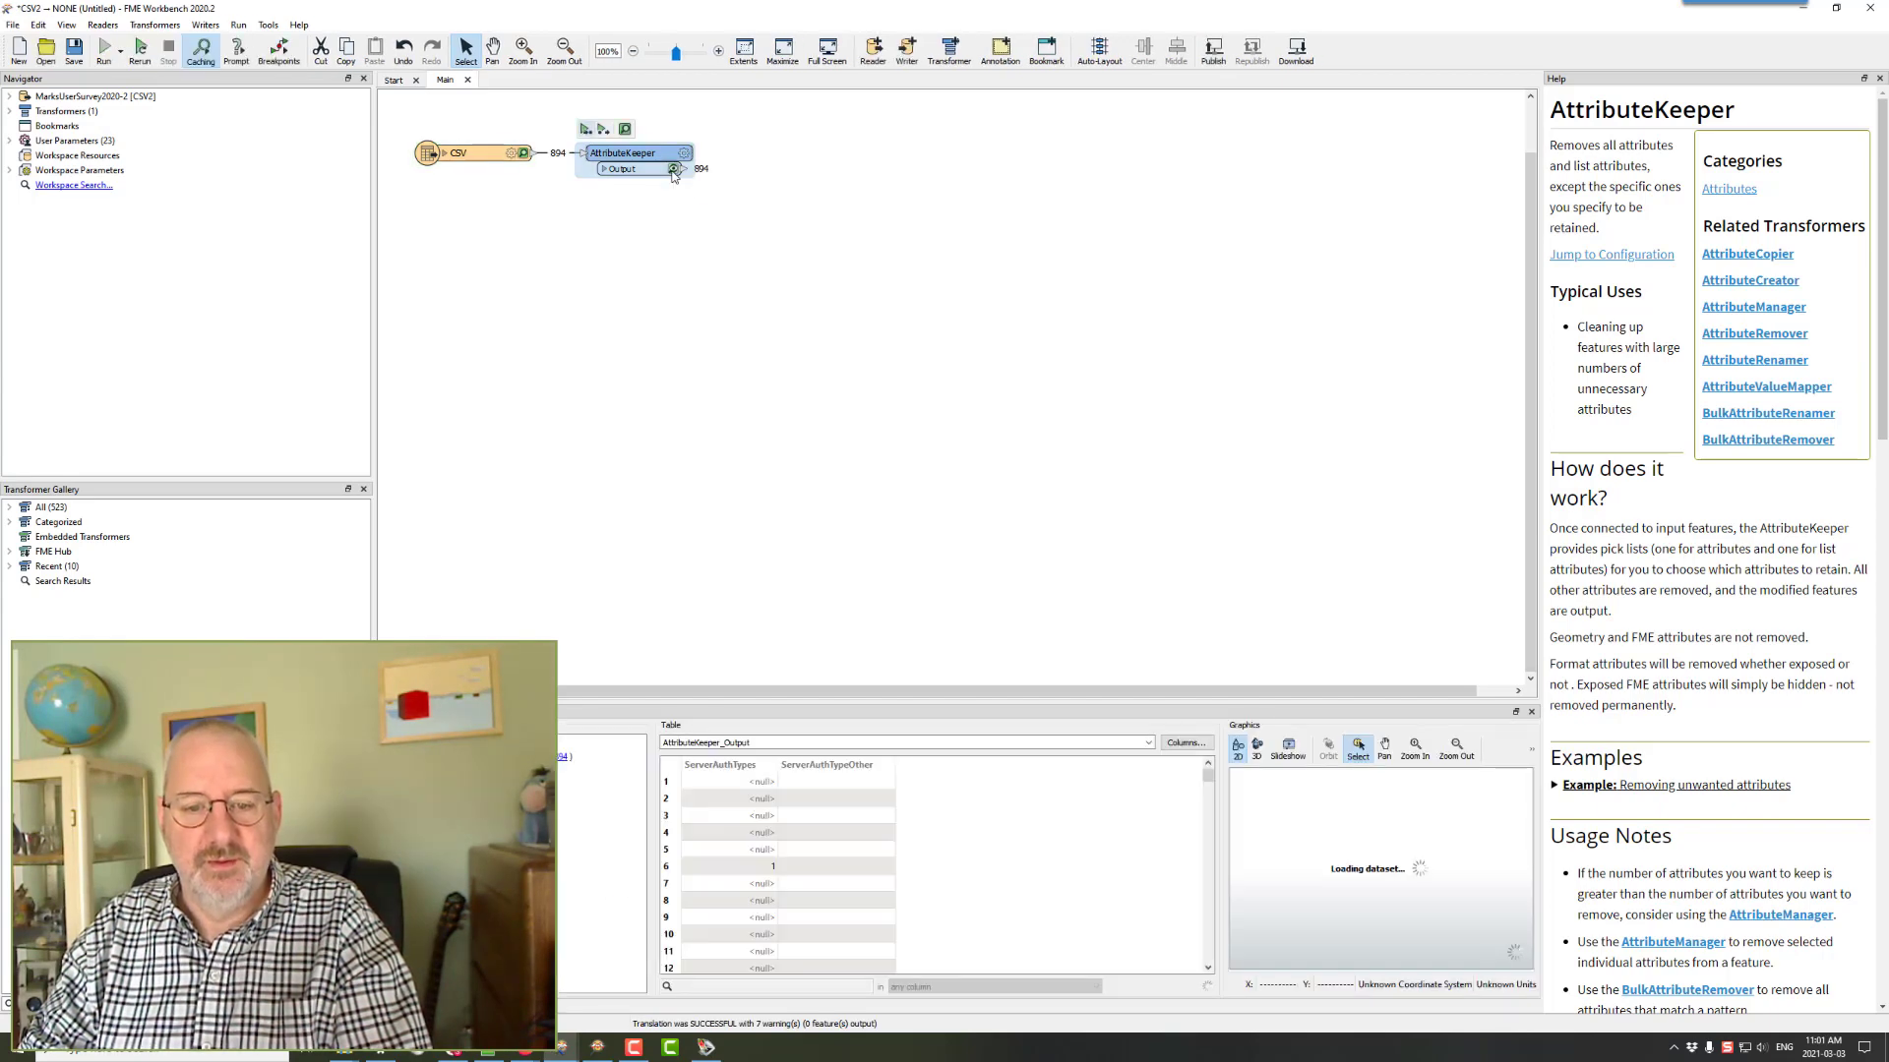
scroll(891, 869, "down", 6)
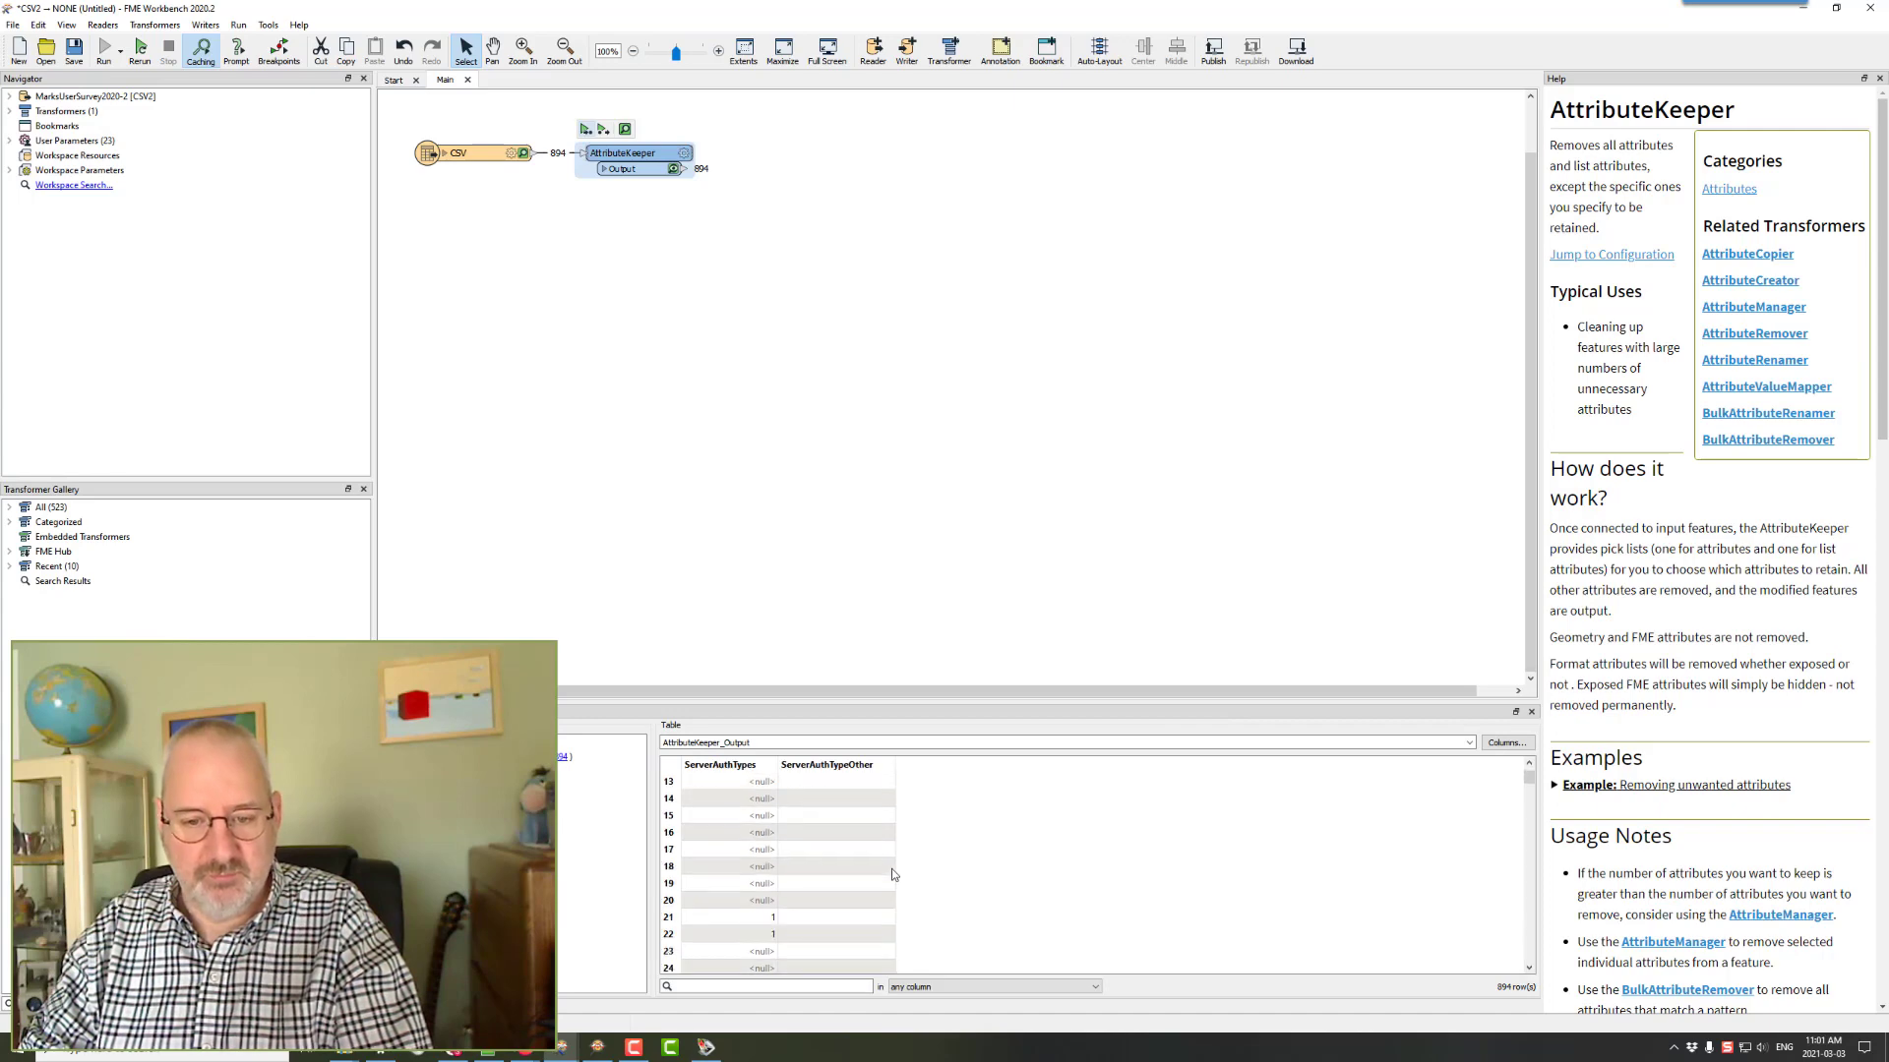
left_click(781, 815)
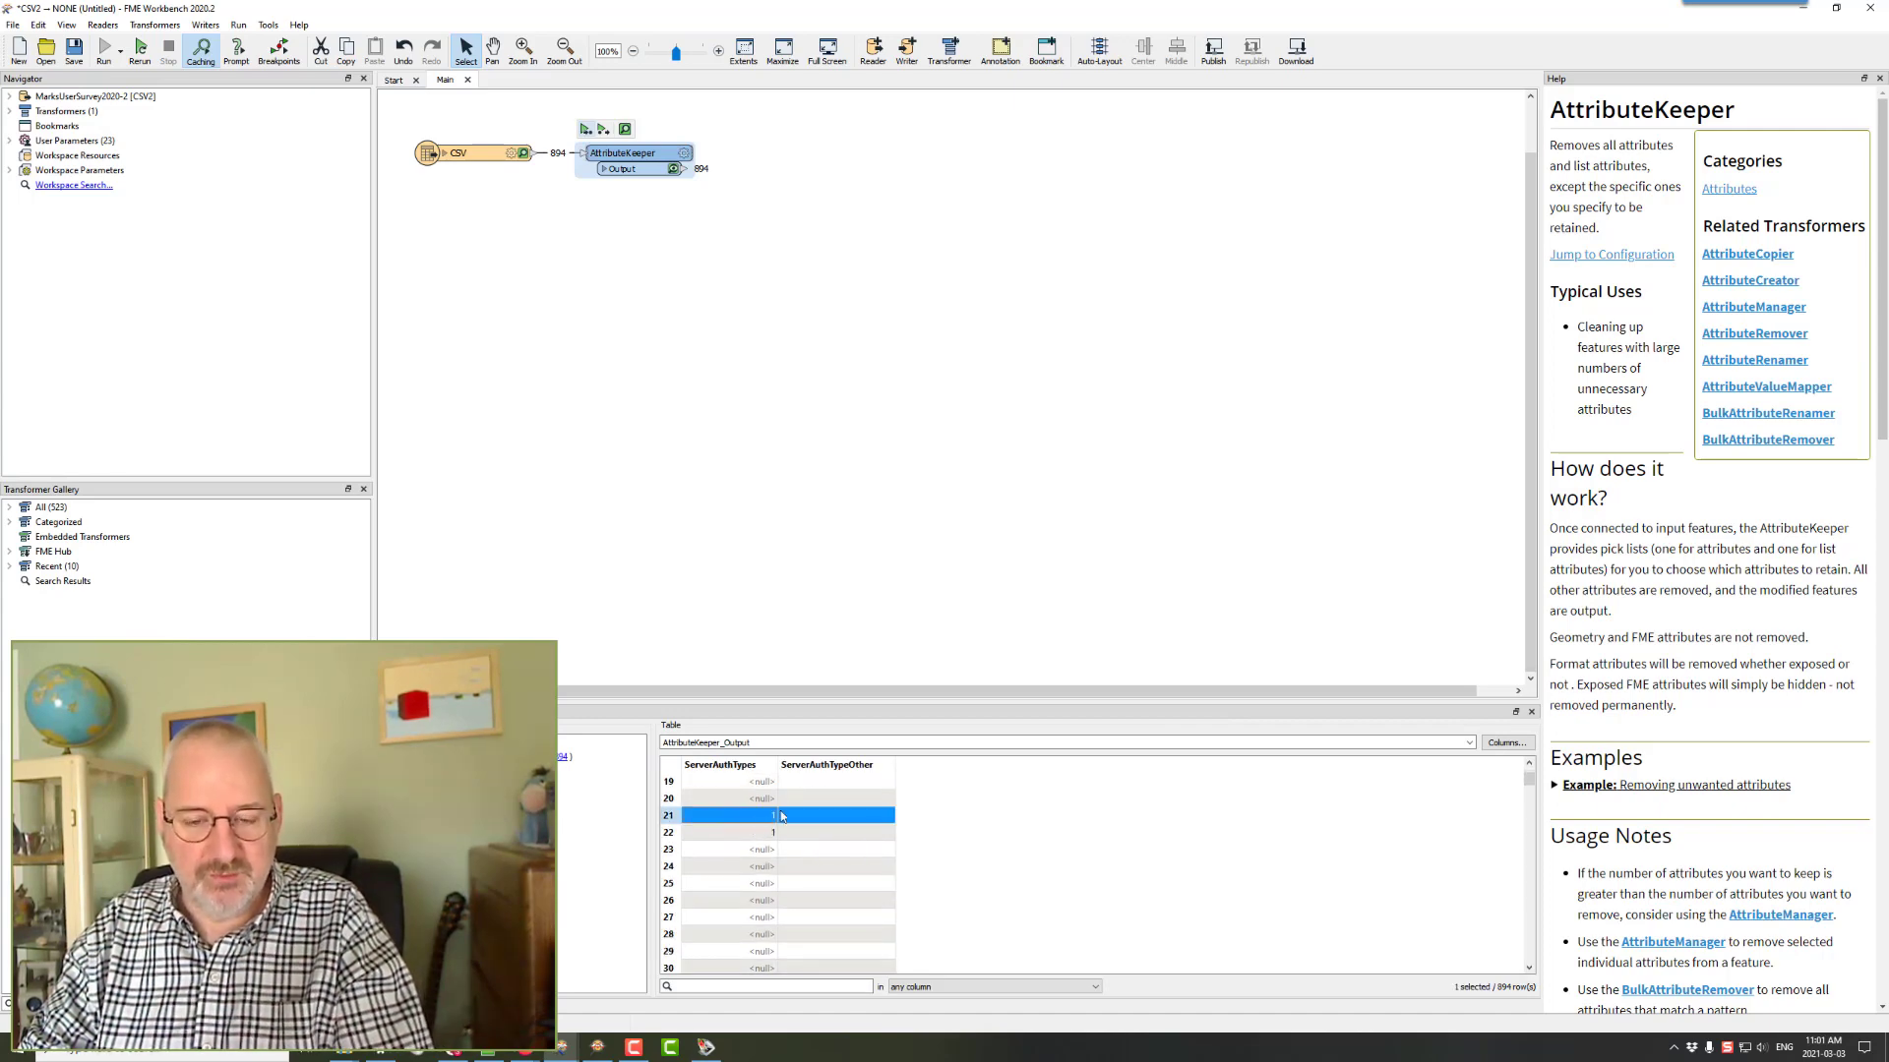
scroll(898, 862, "down", 9)
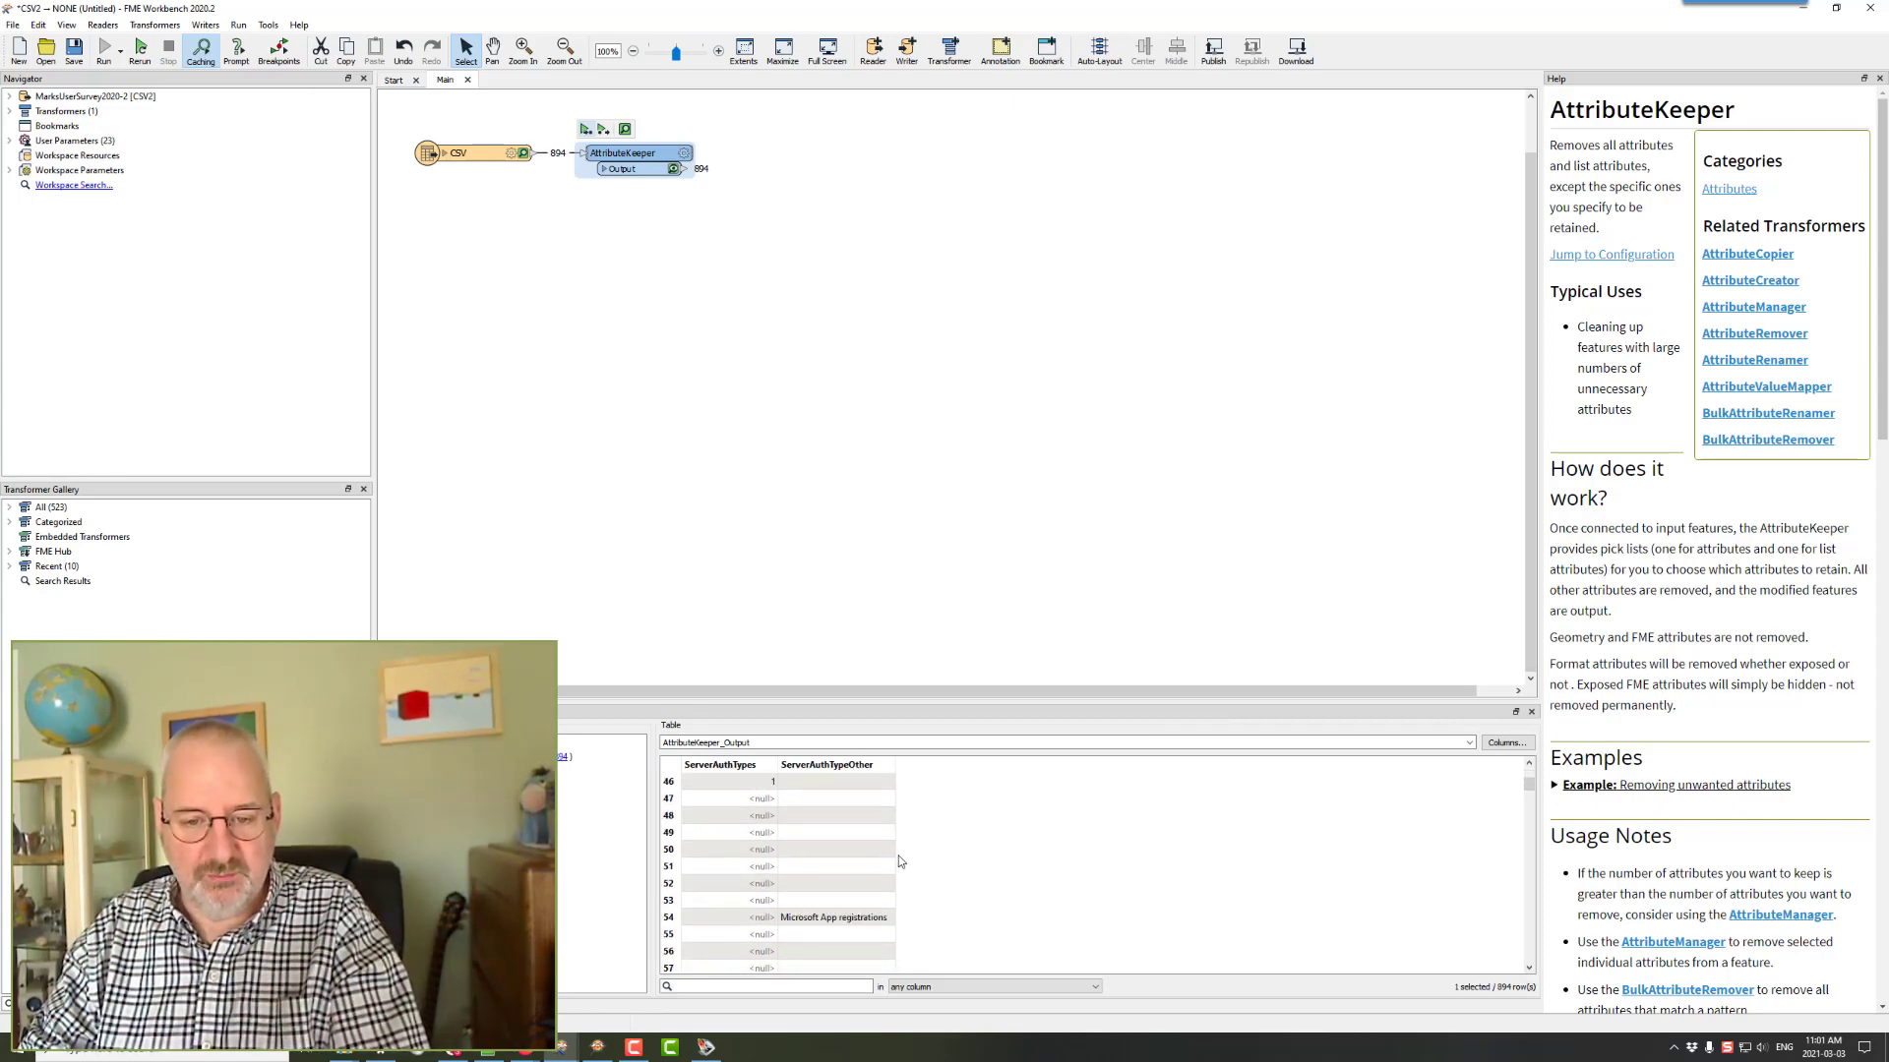
scroll(898, 861, "down", 19)
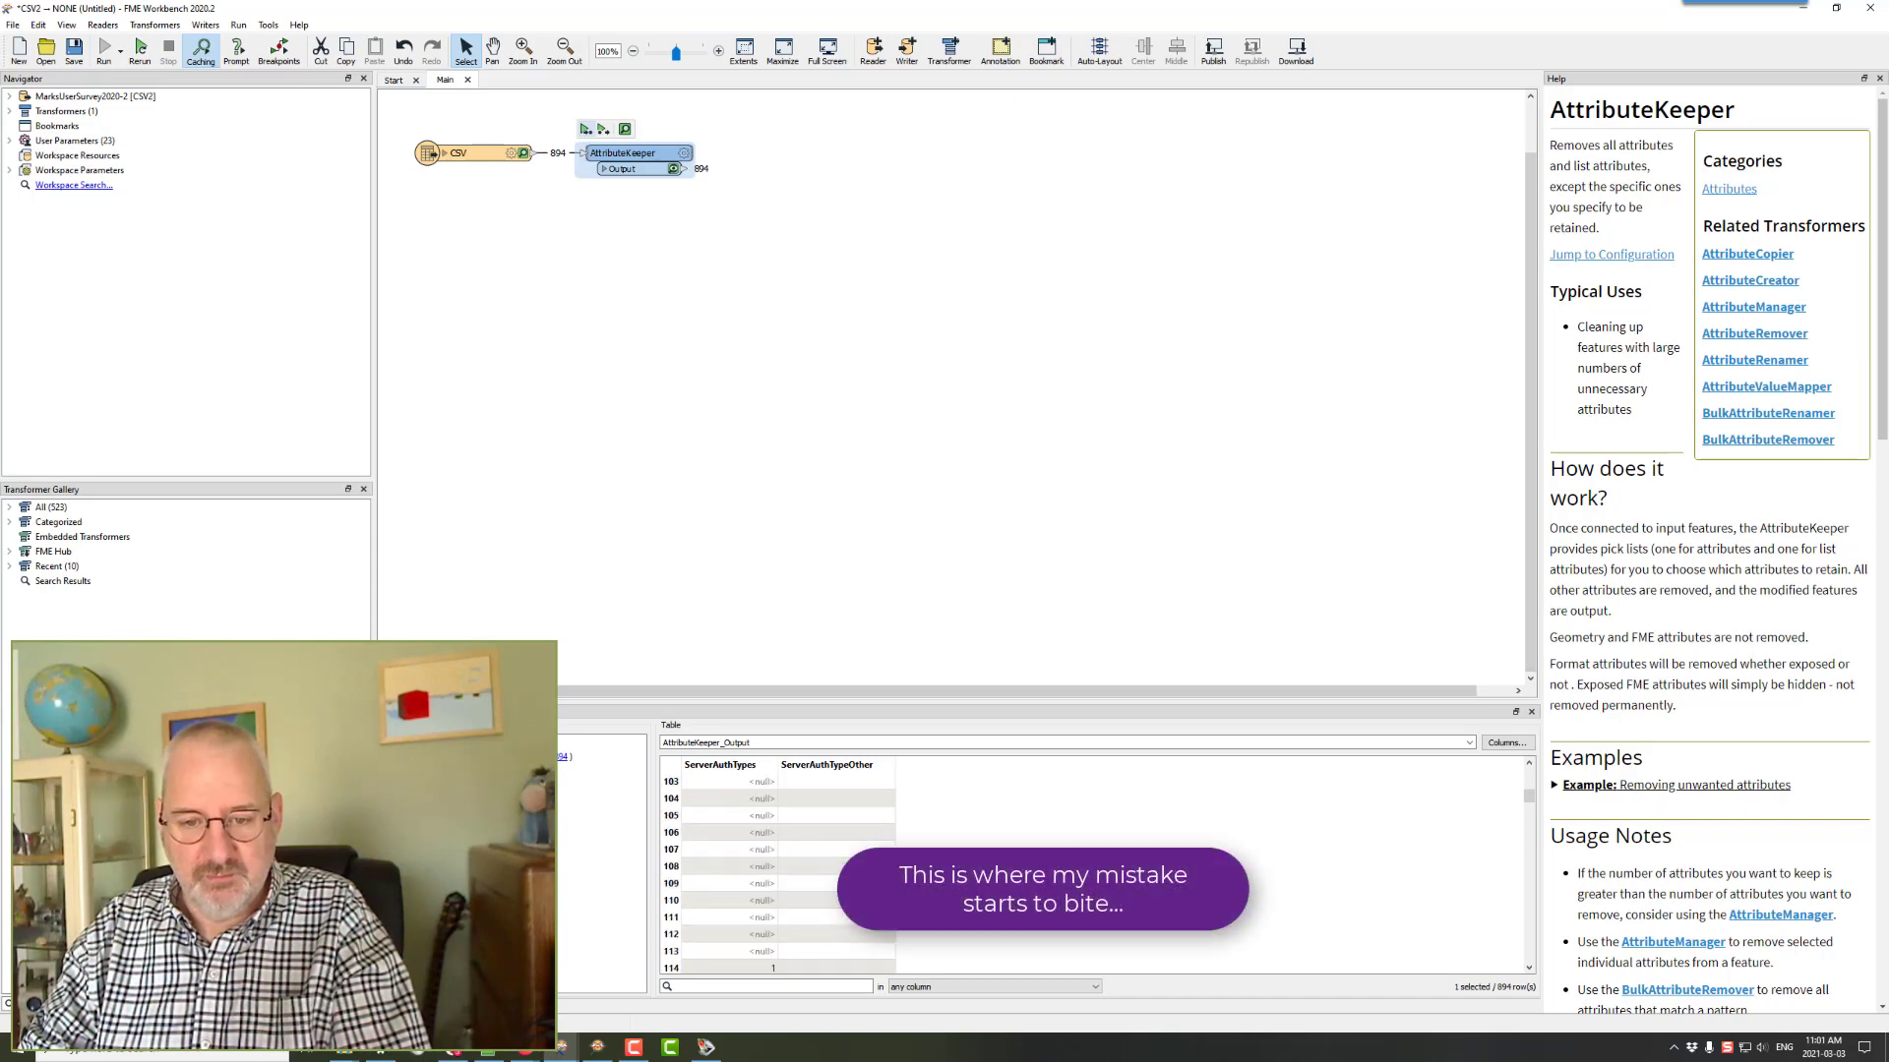
scroll(898, 862, "up", 6)
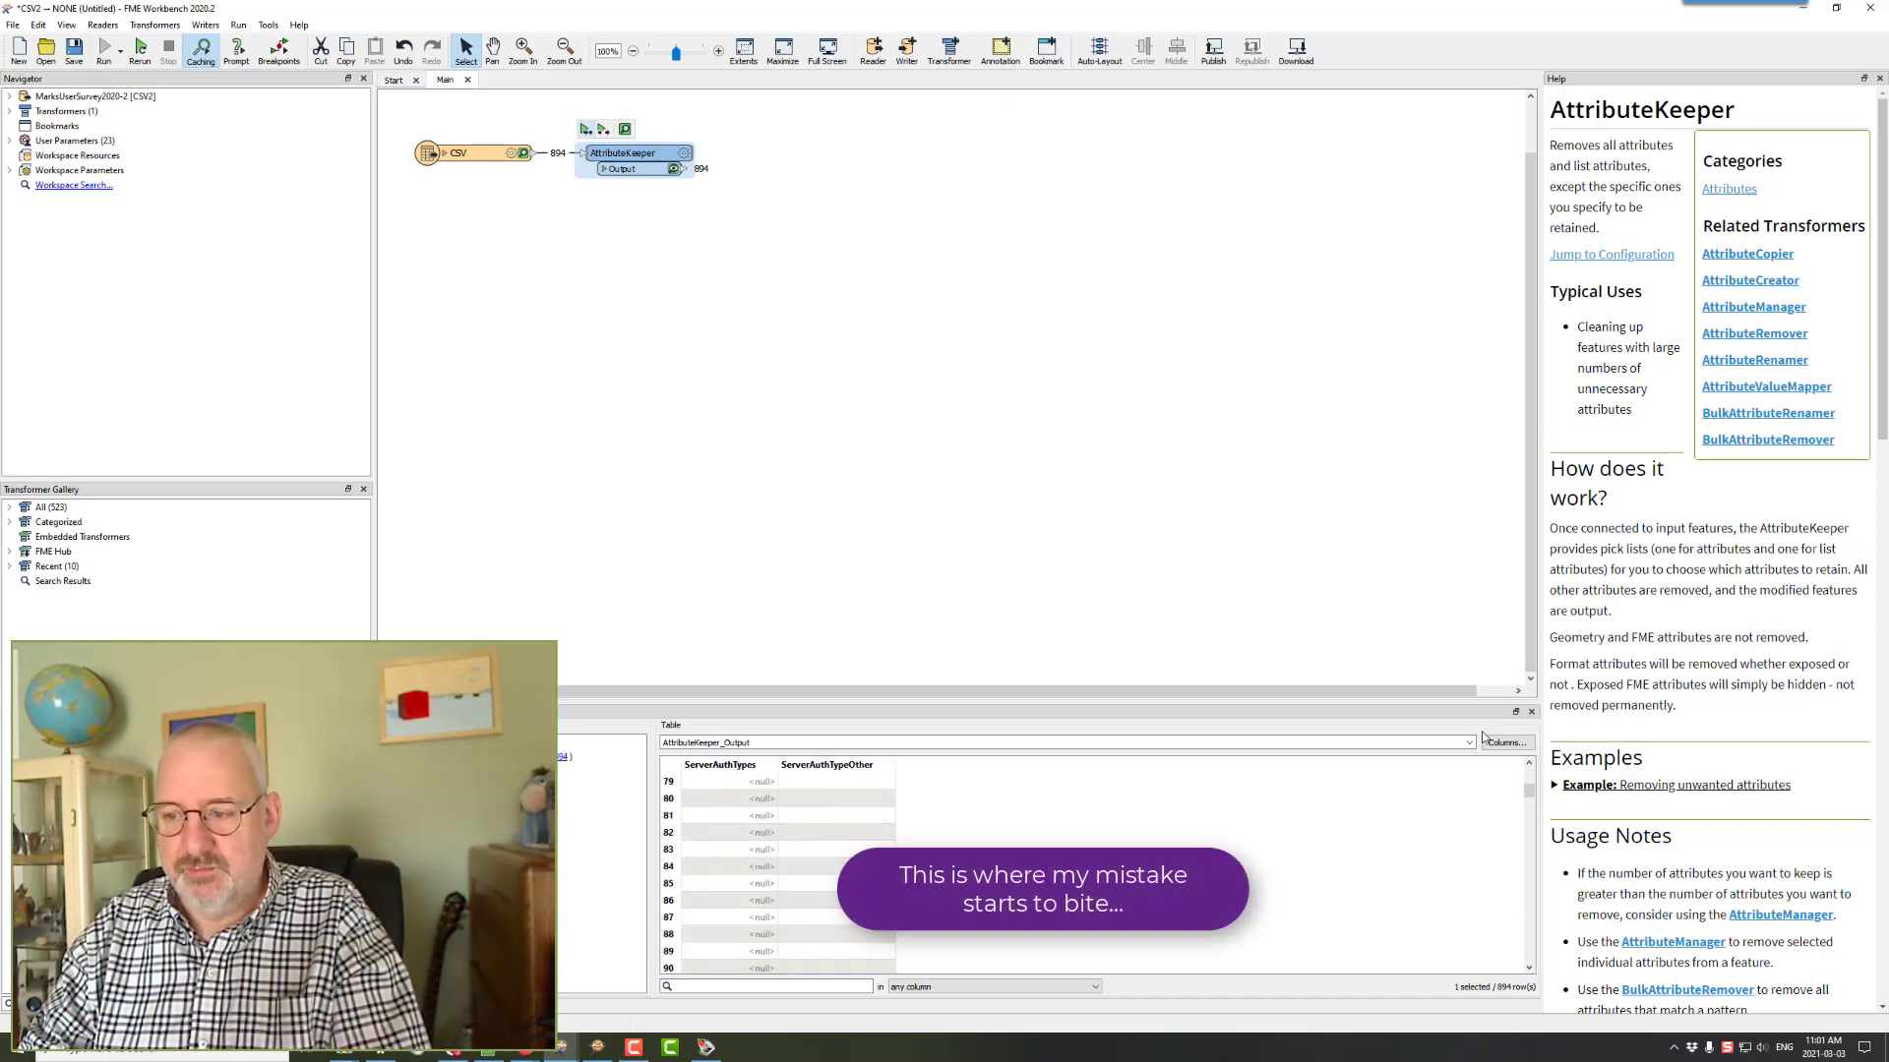
- Sort the AttributeKeeper output table by ServerAuthTypes, first ascending and then descending, and examine the sorted values
left_click(741, 766)
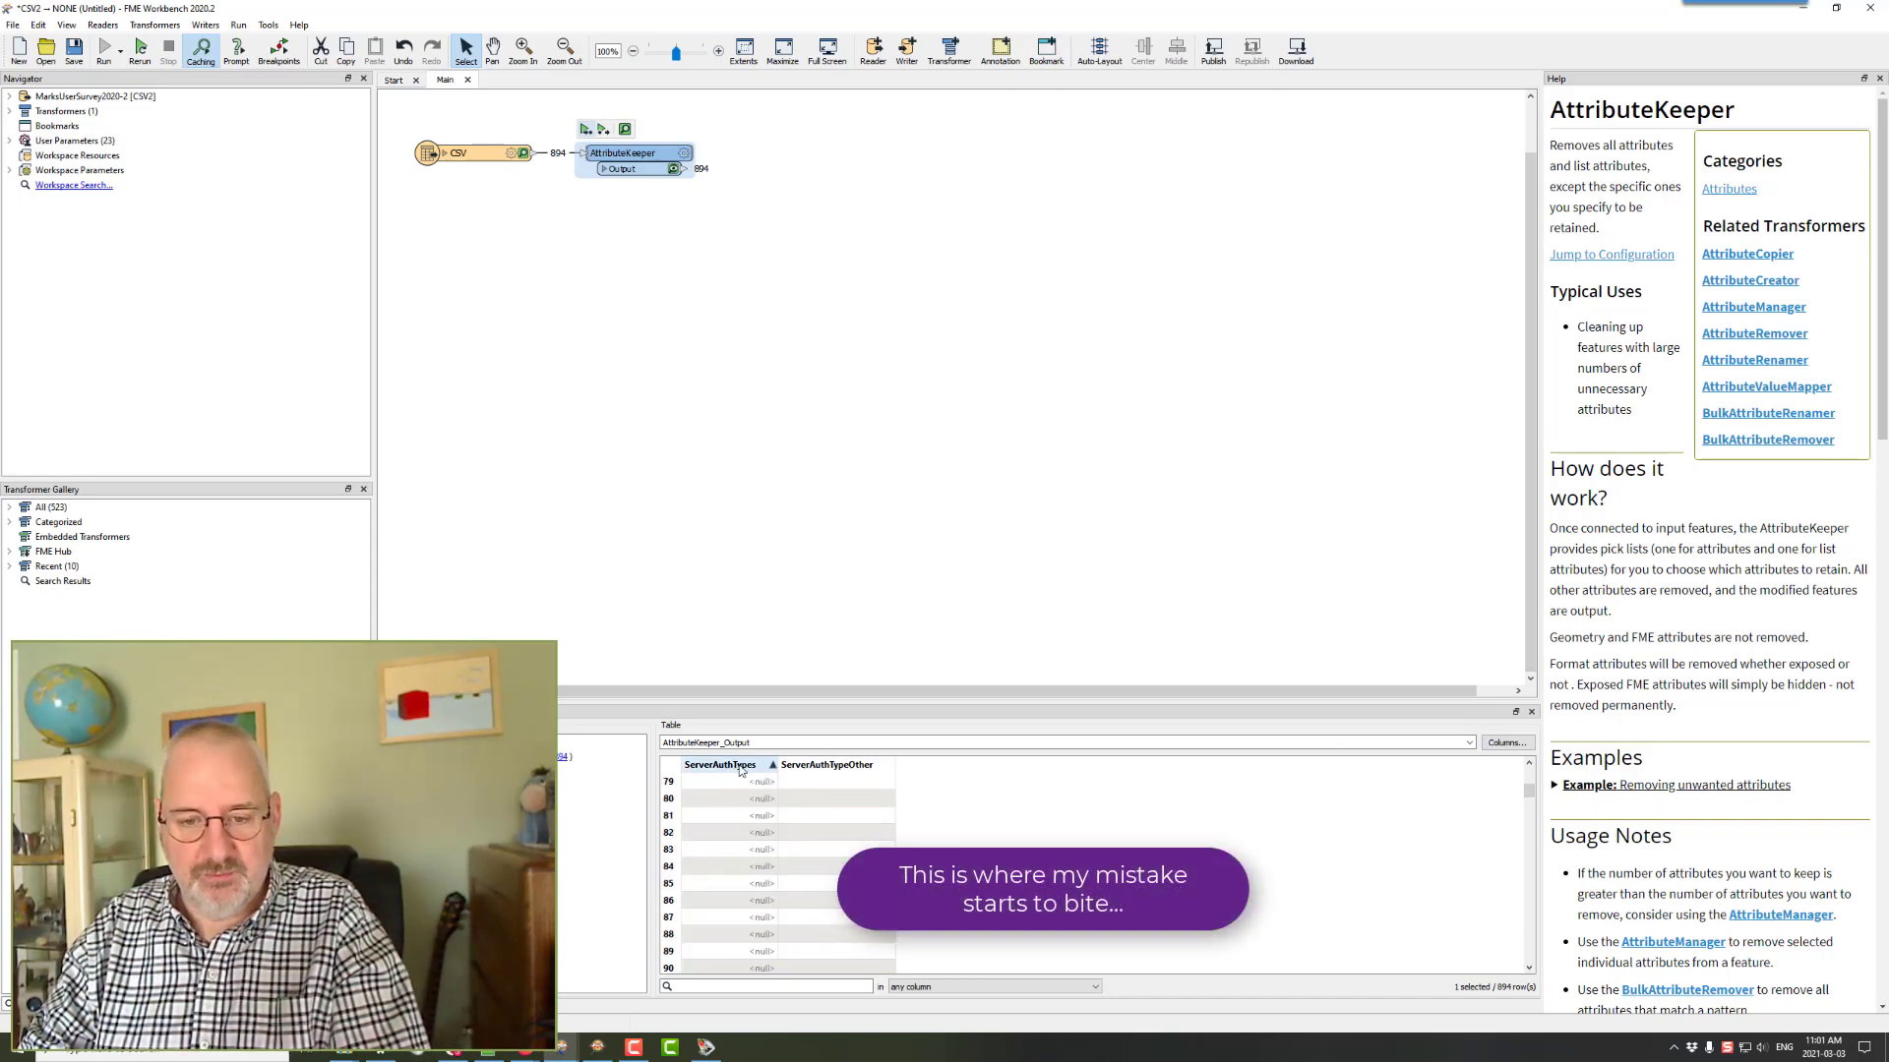
scroll(757, 839, "up", 20)
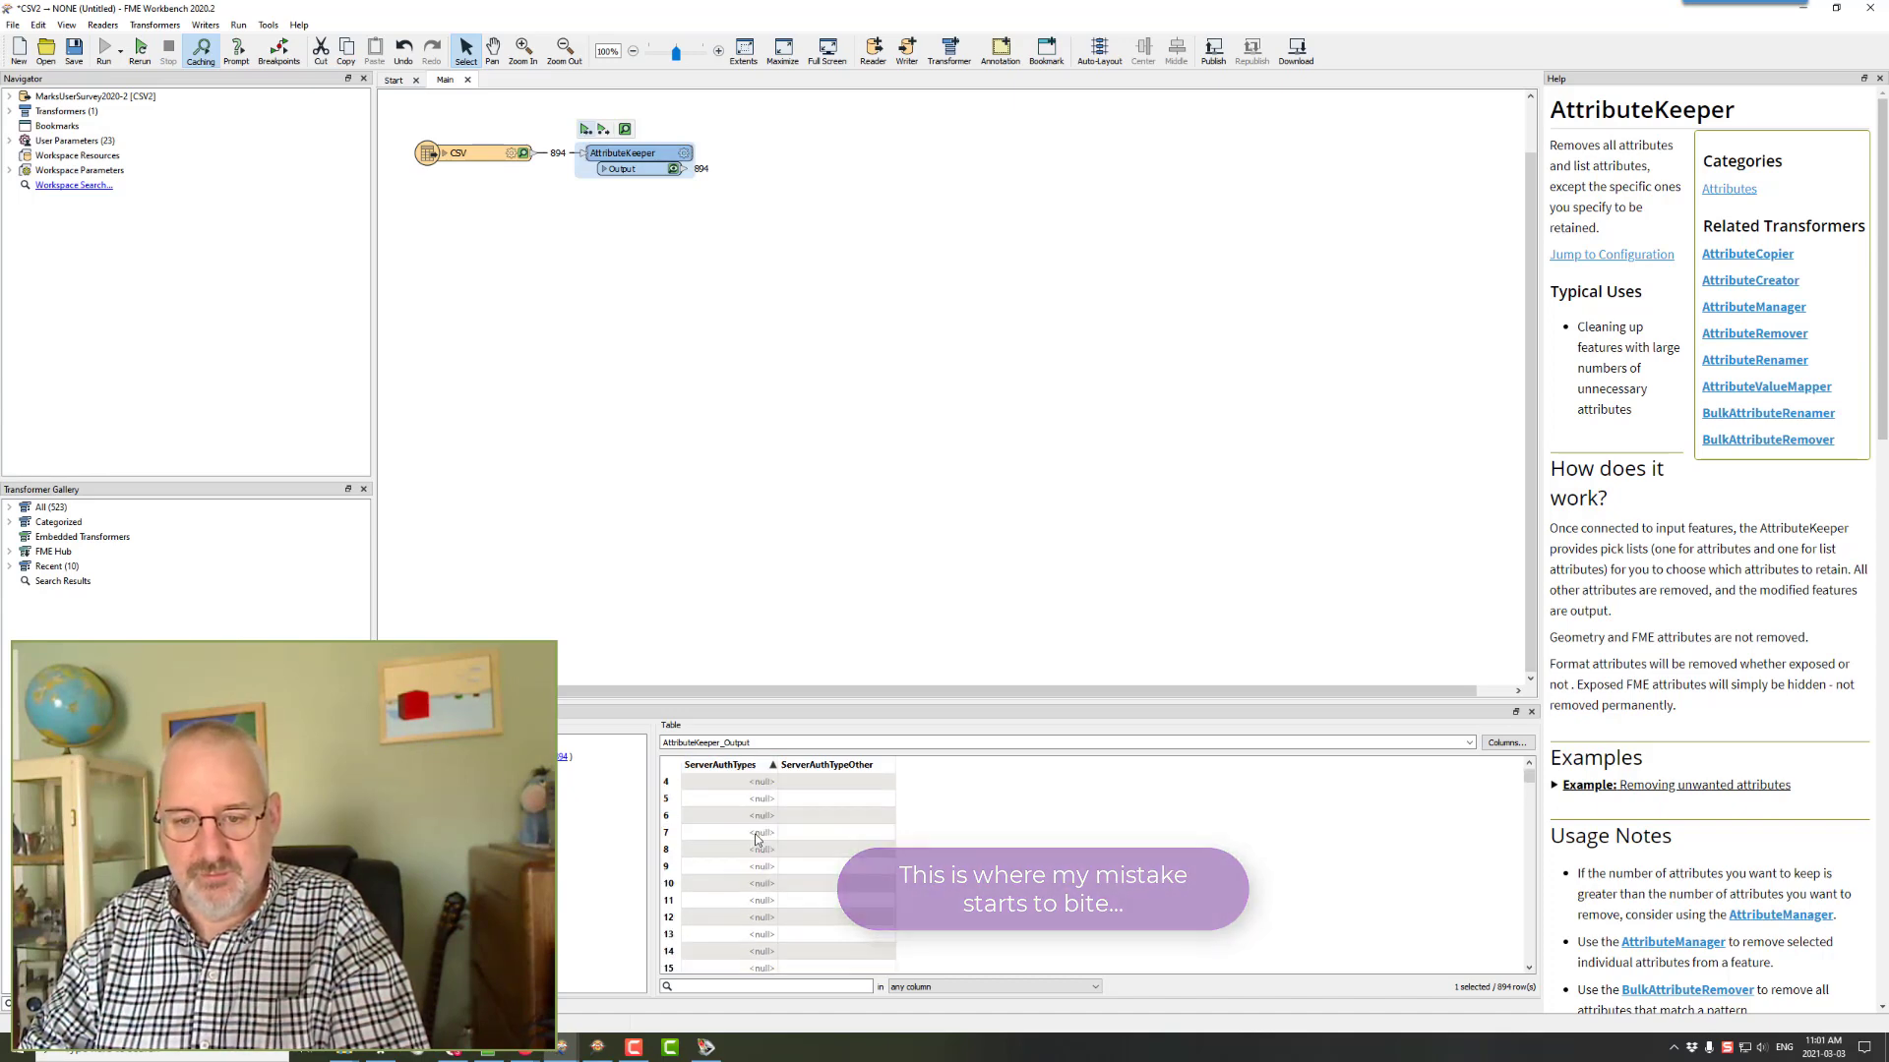
left_click(750, 768)
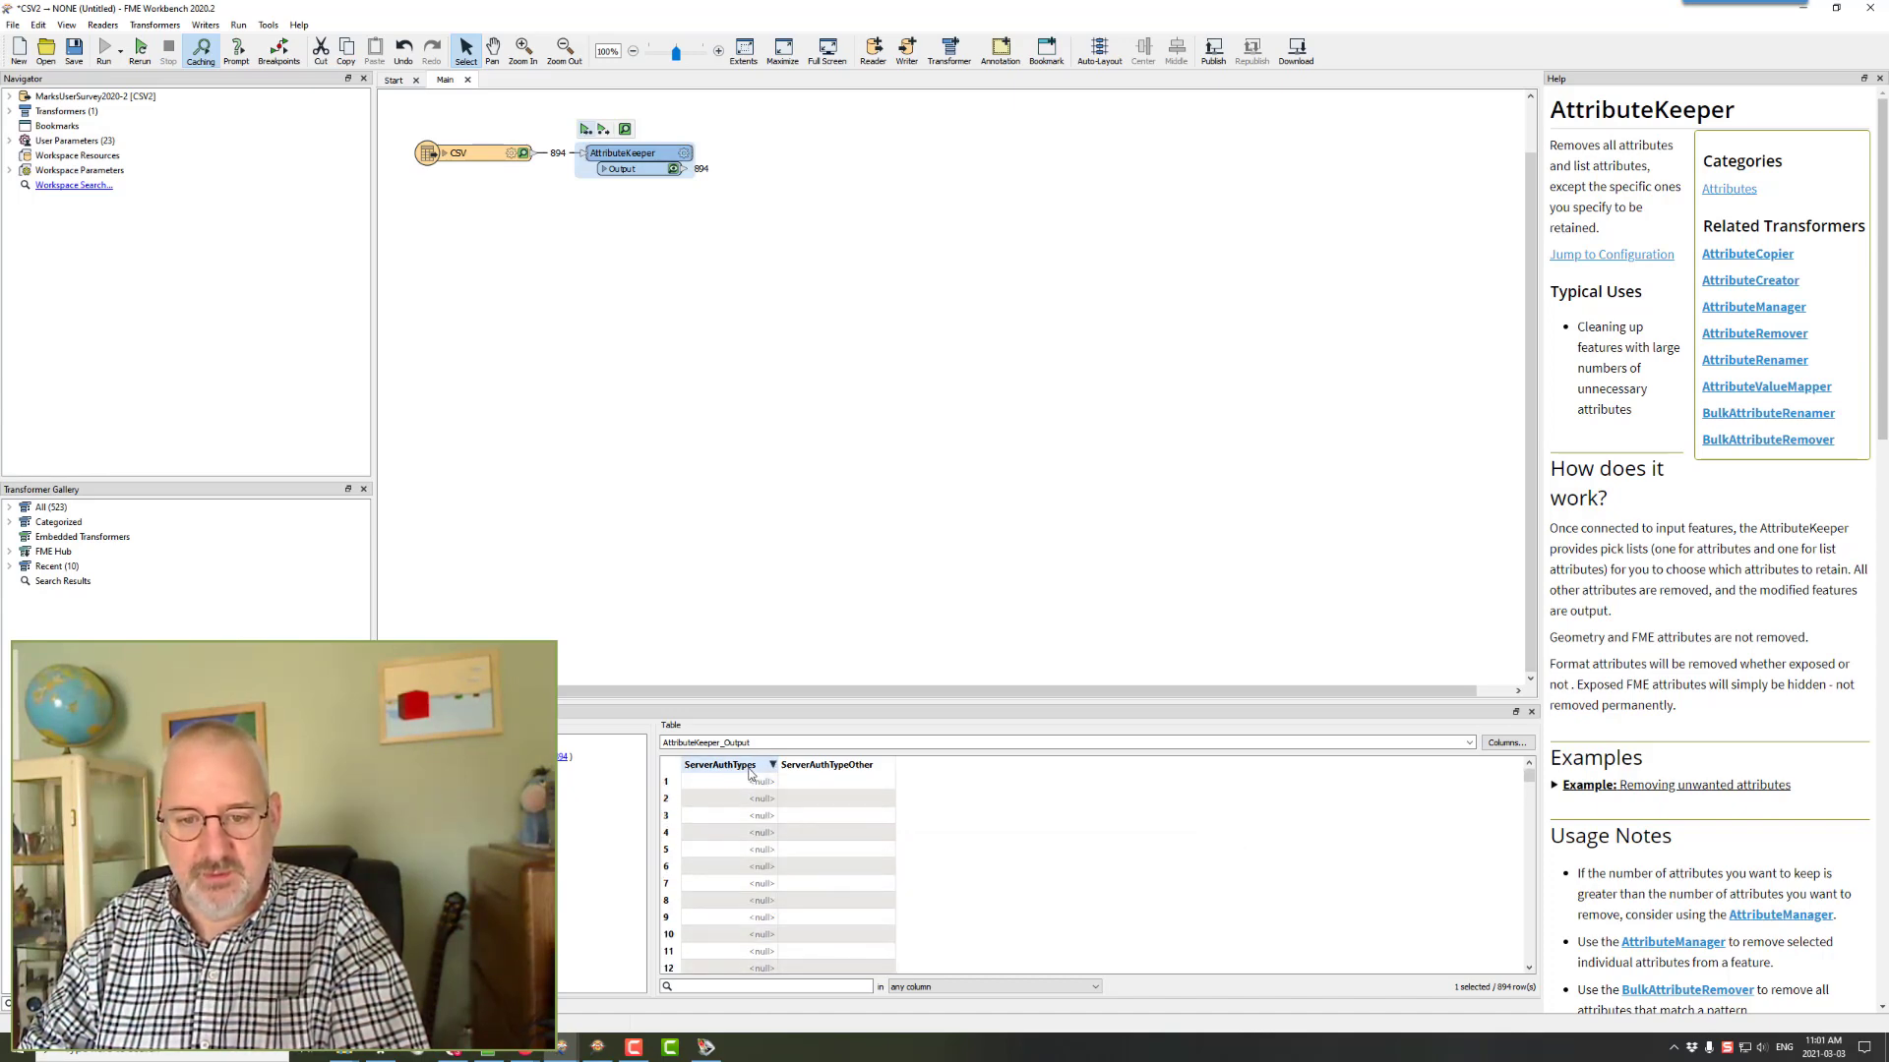
scroll(743, 843, "down", 20)
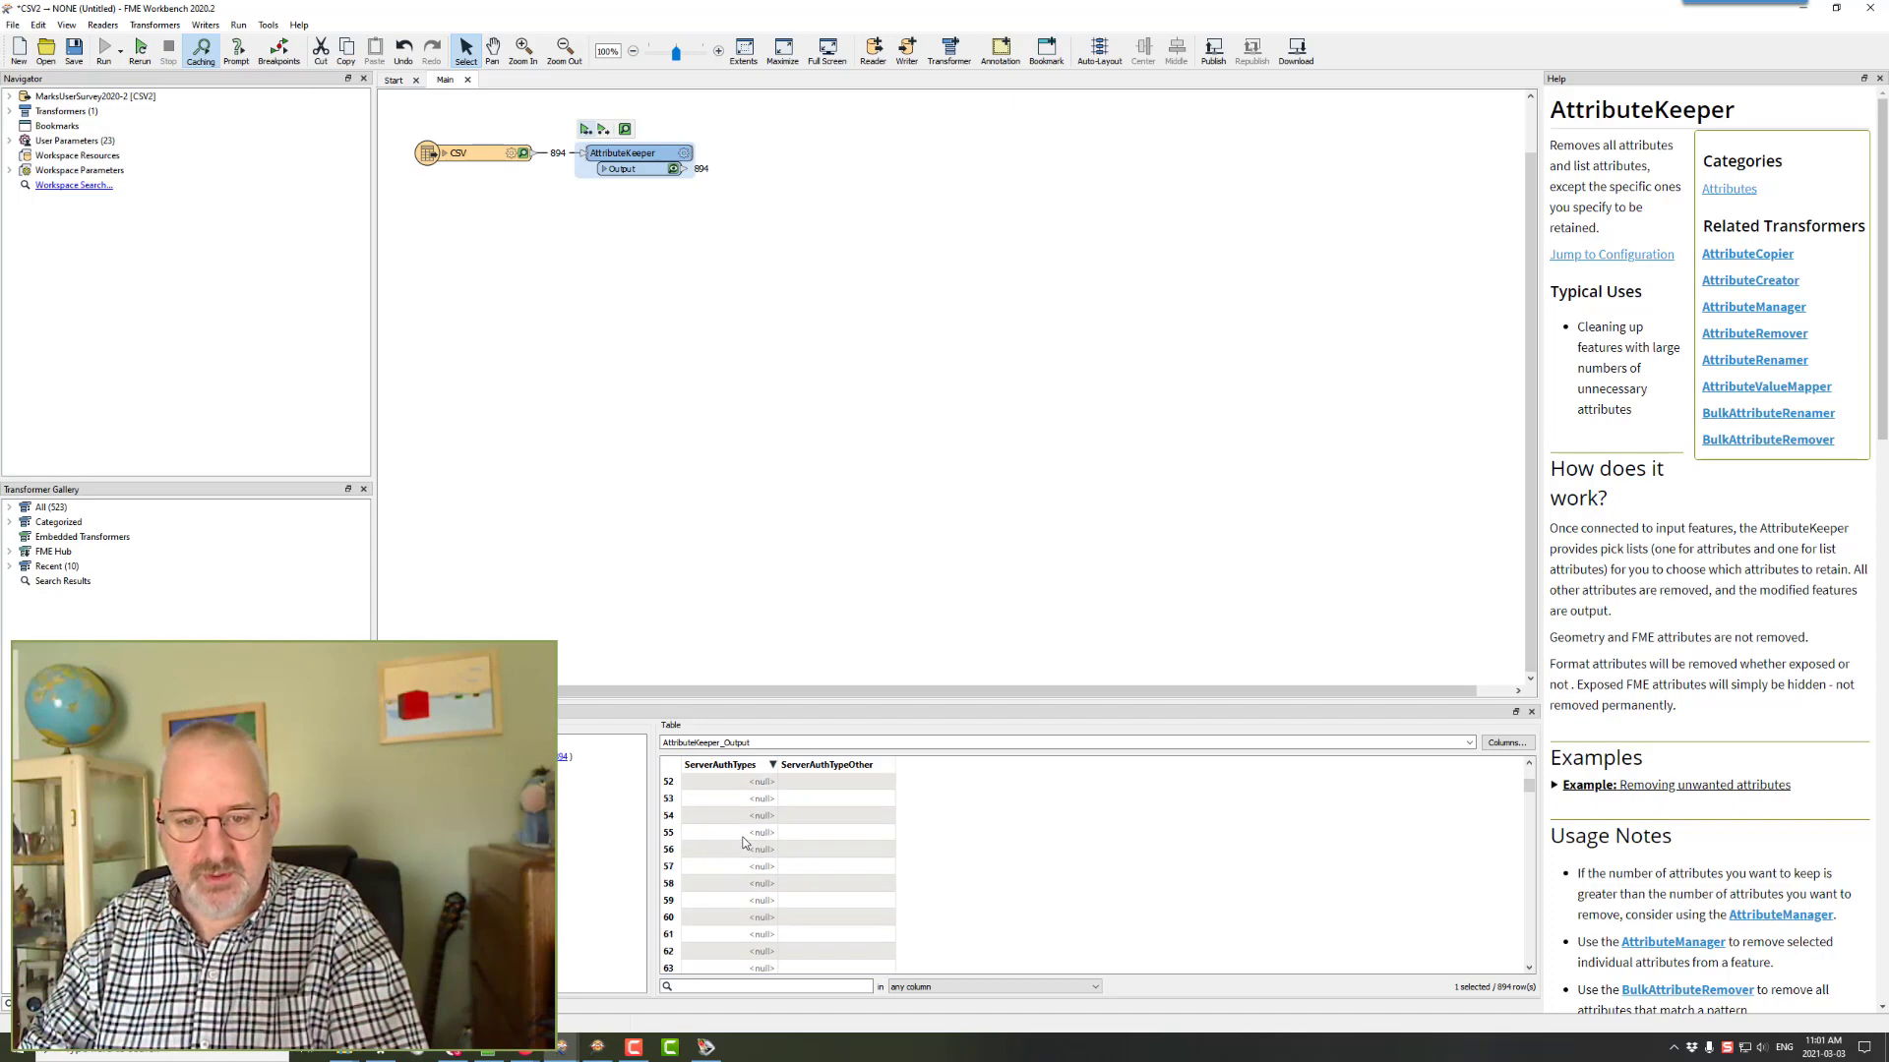
scroll(743, 843, "down", 20)
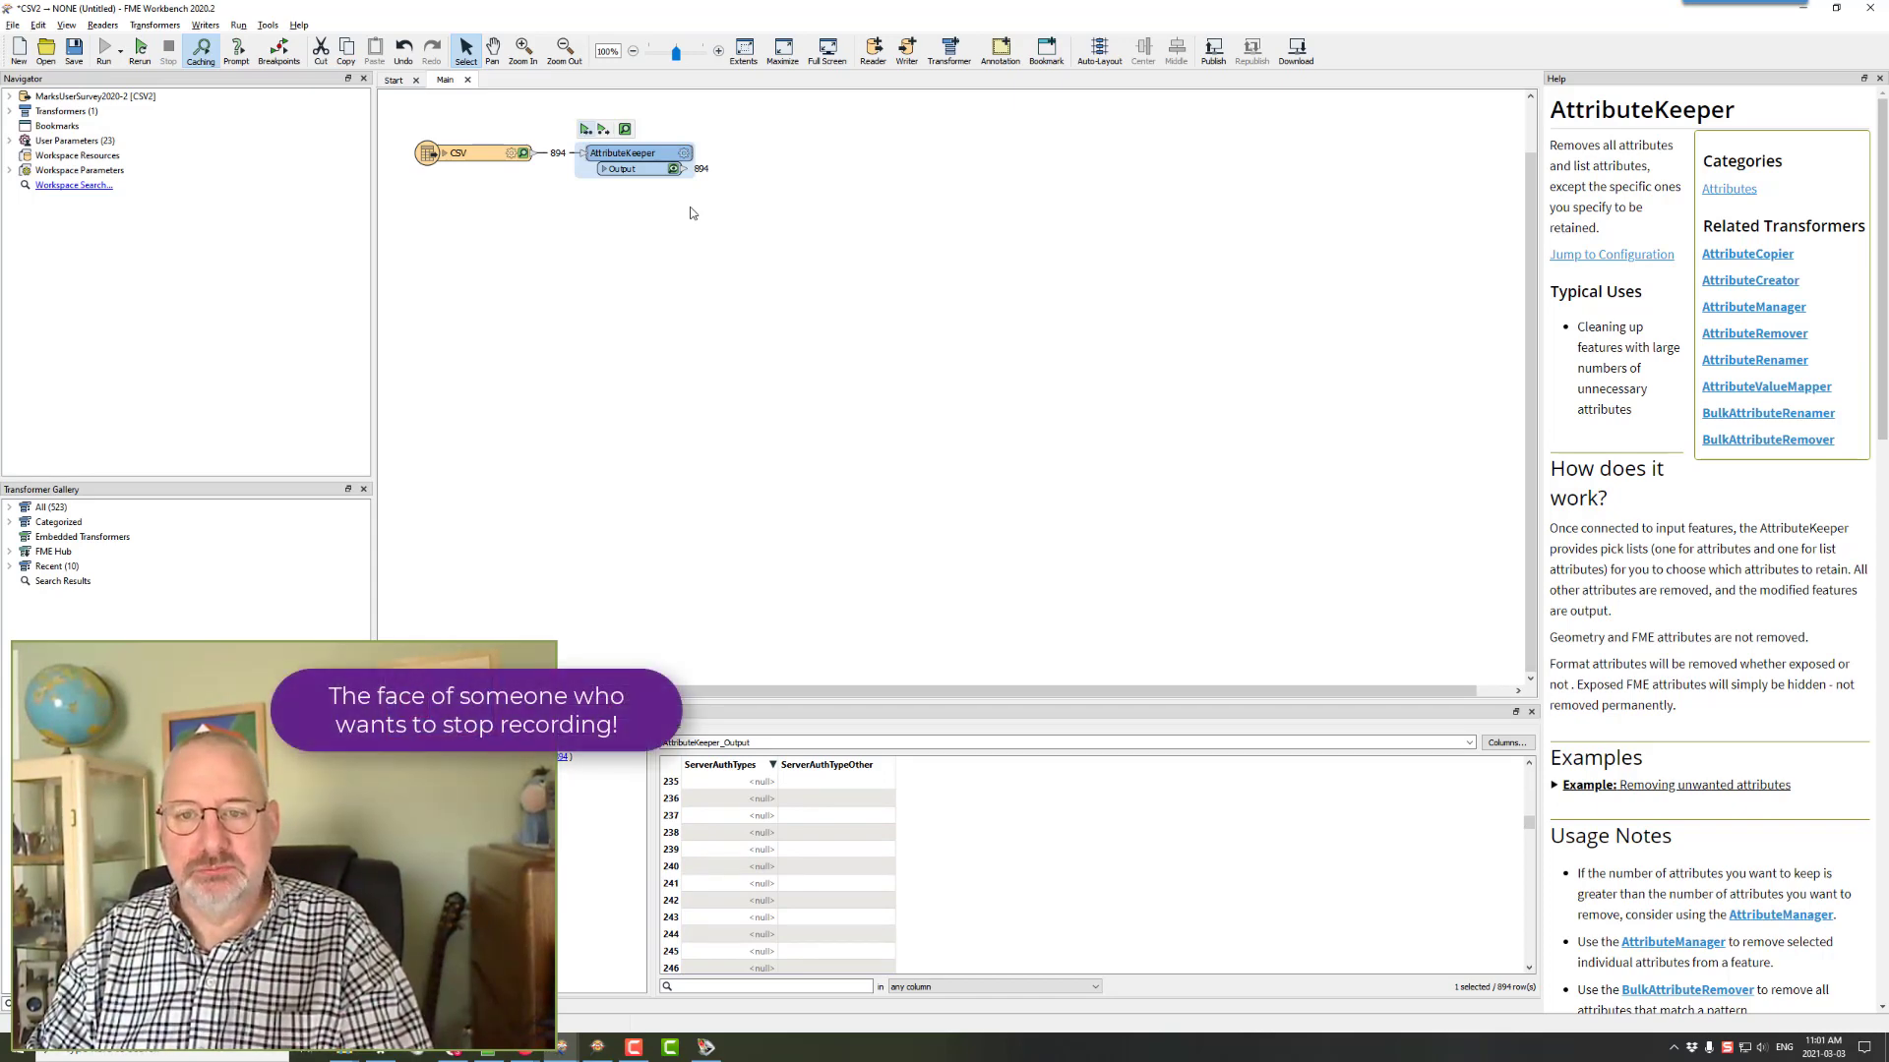
- Switch to the CSV1toCSV2.fmw workspace and check the ServerAuthTypes expression in the first AttributeManager's parameters
key("alt+Tab")
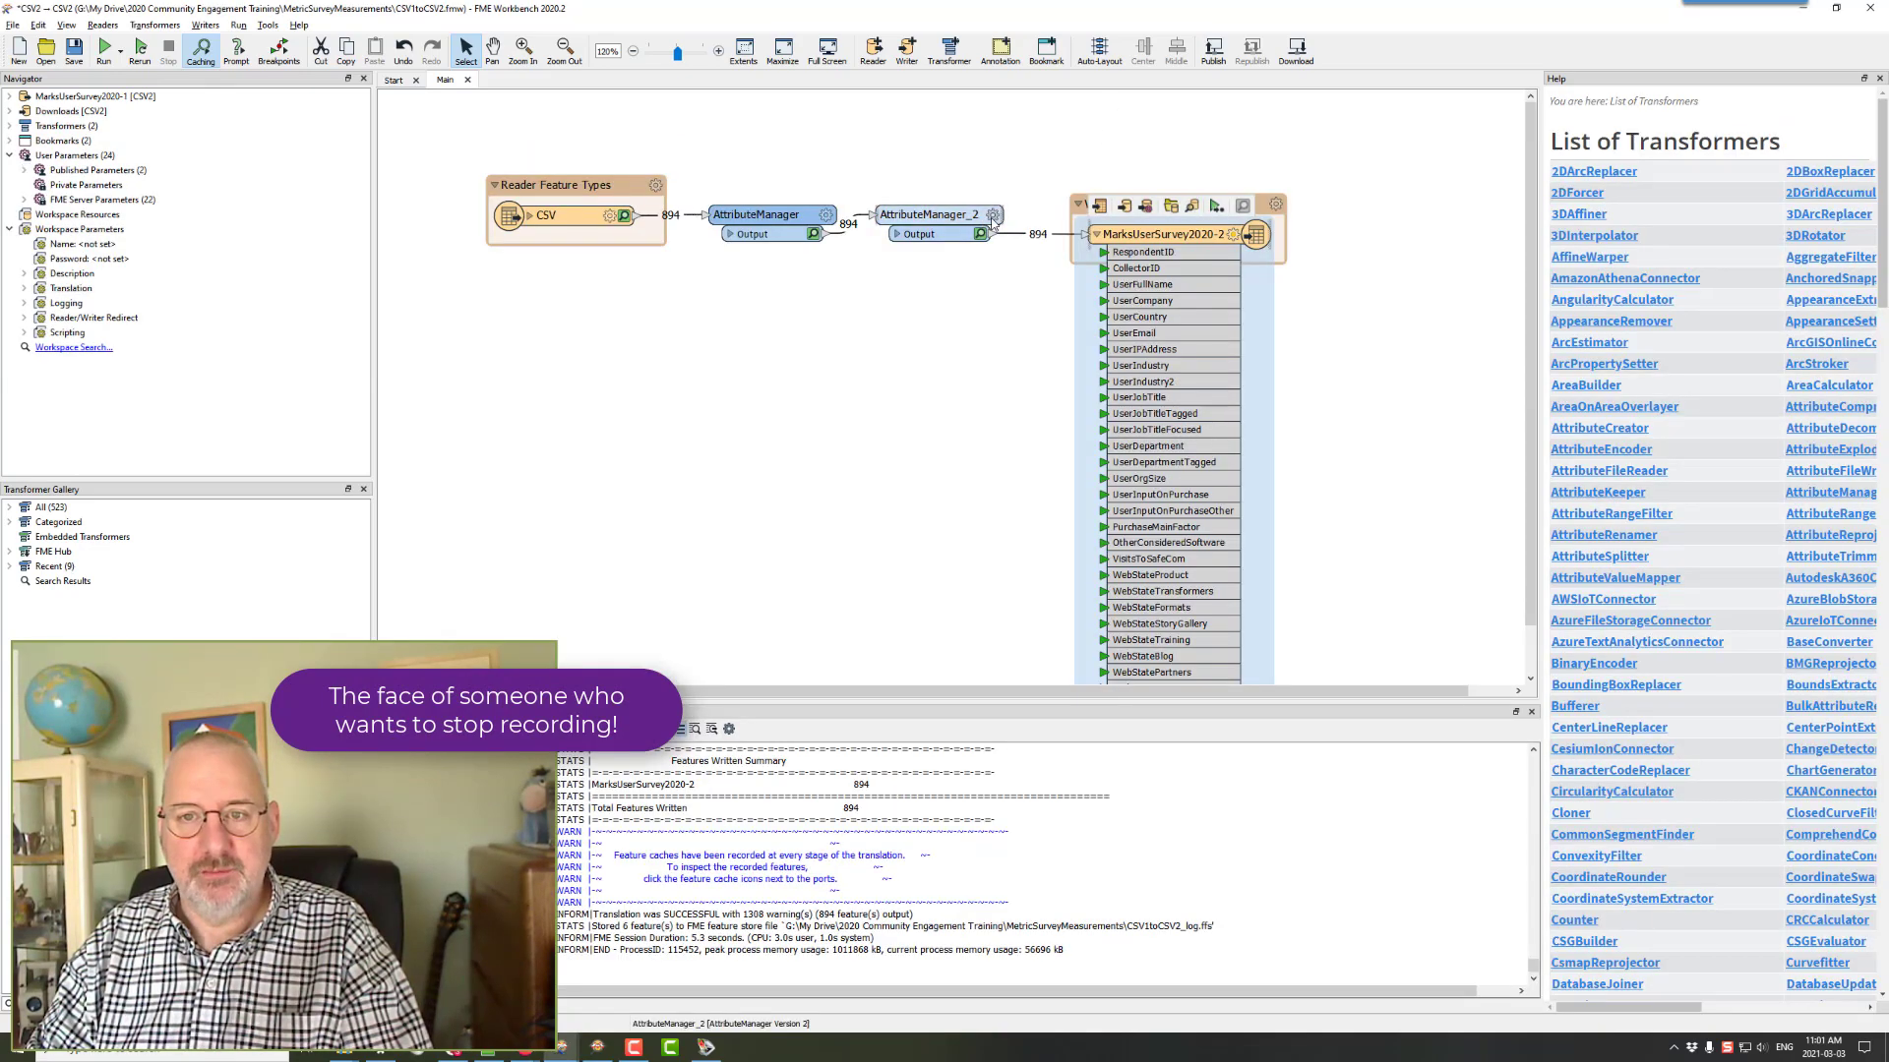
left_click(826, 216)
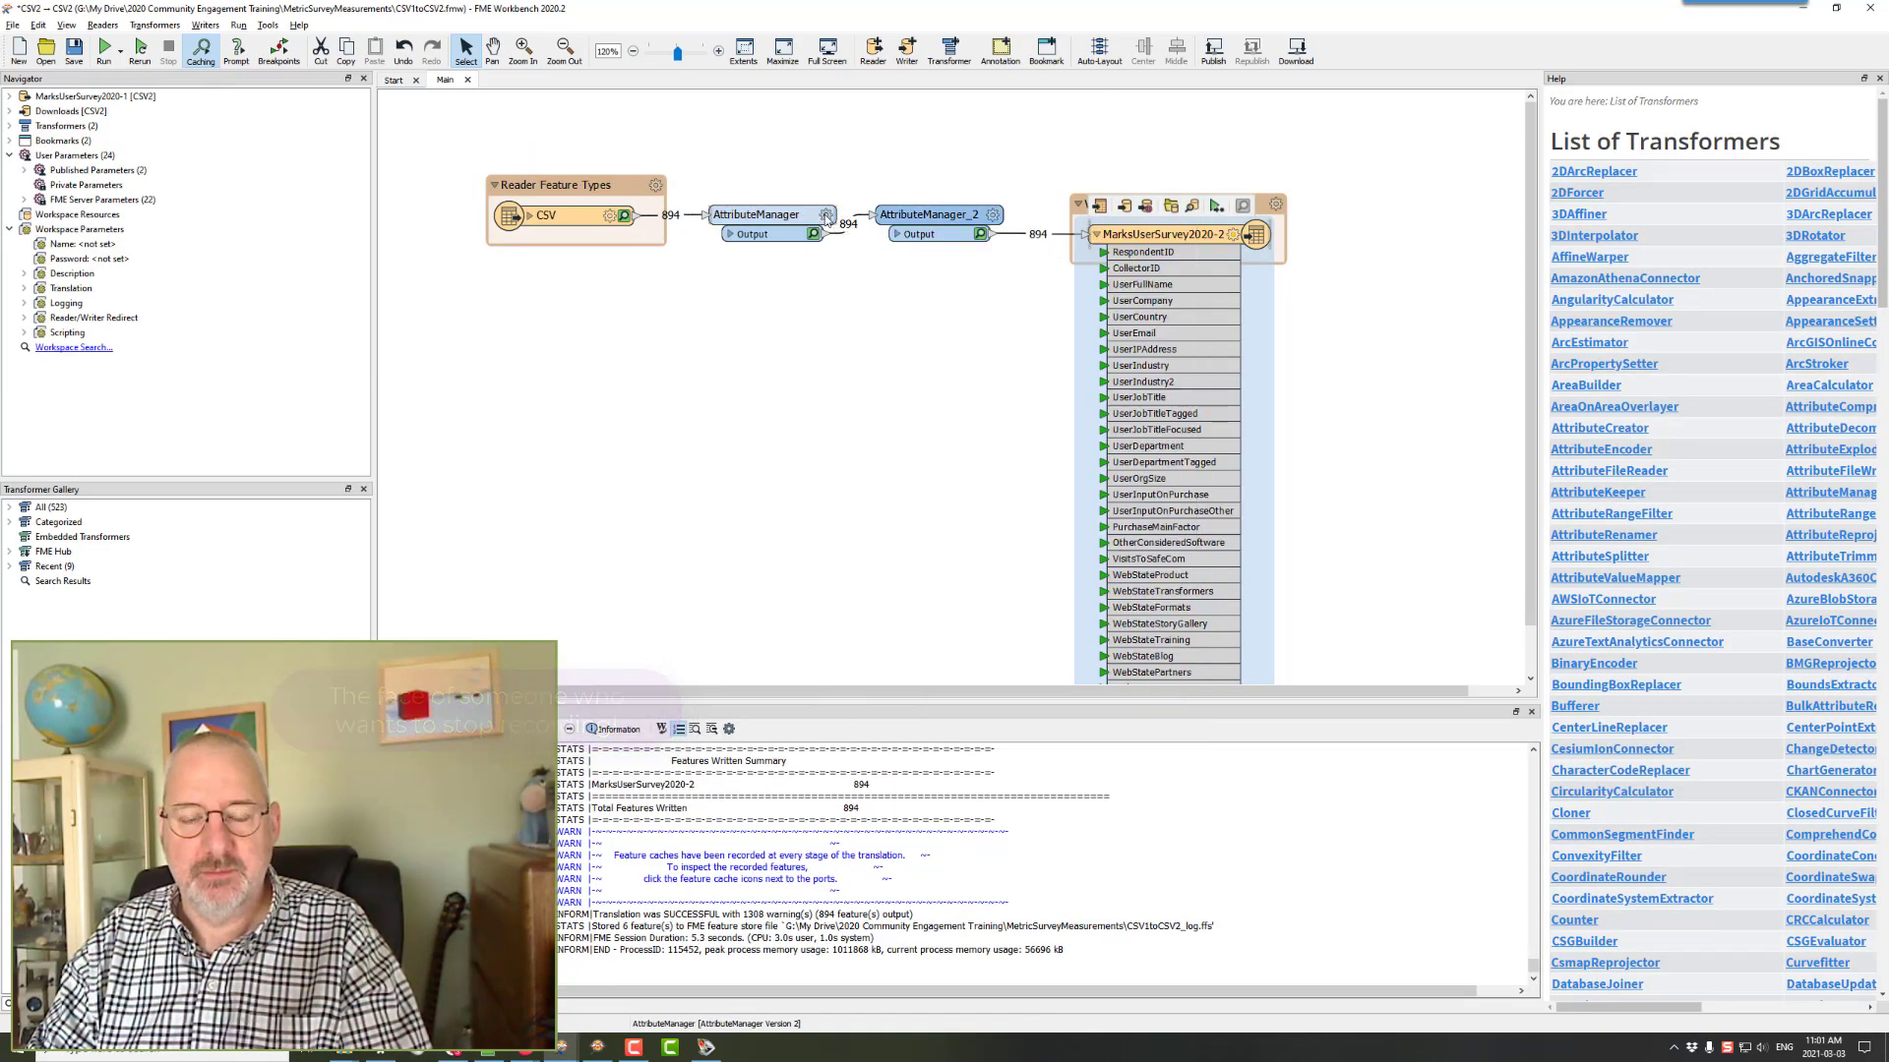
left_click(826, 217)
scroll(993, 583, "down", 10)
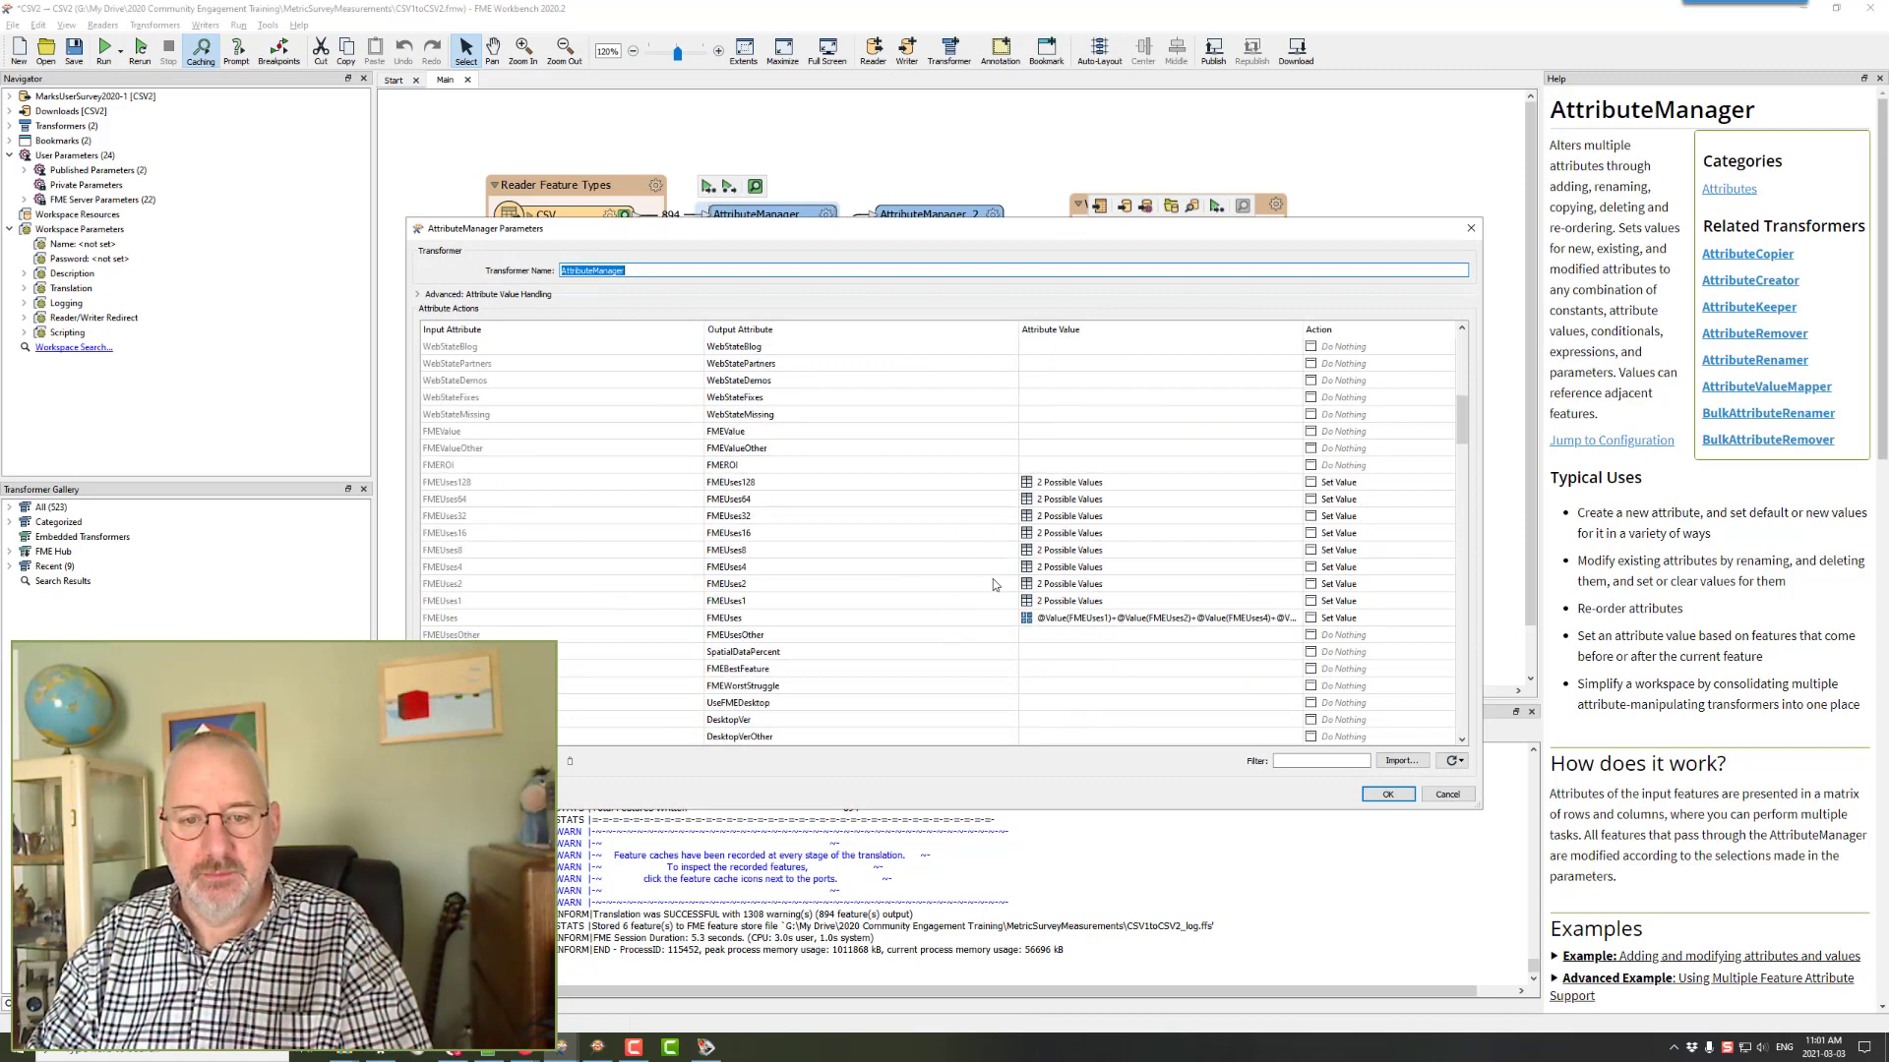
scroll(993, 584, "down", 10)
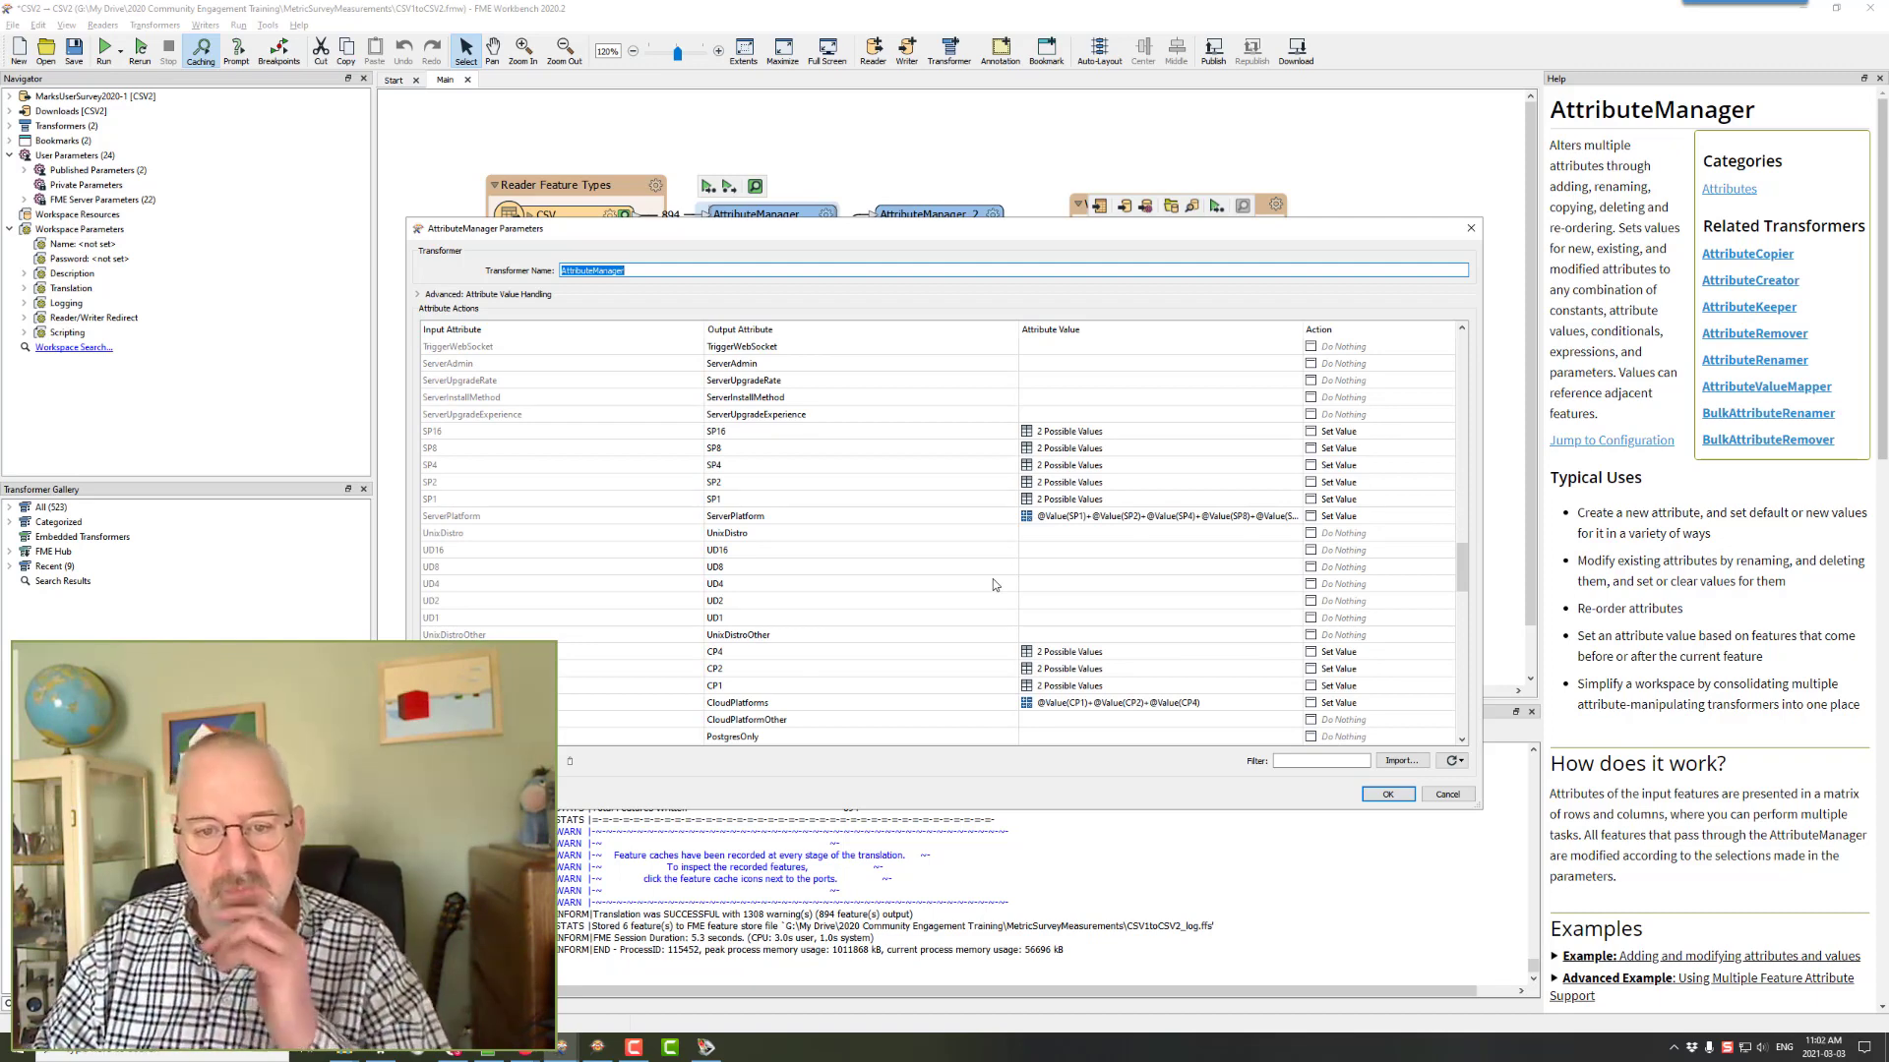
scroll(994, 585, "down", 2)
scroll(994, 584, "down", 3)
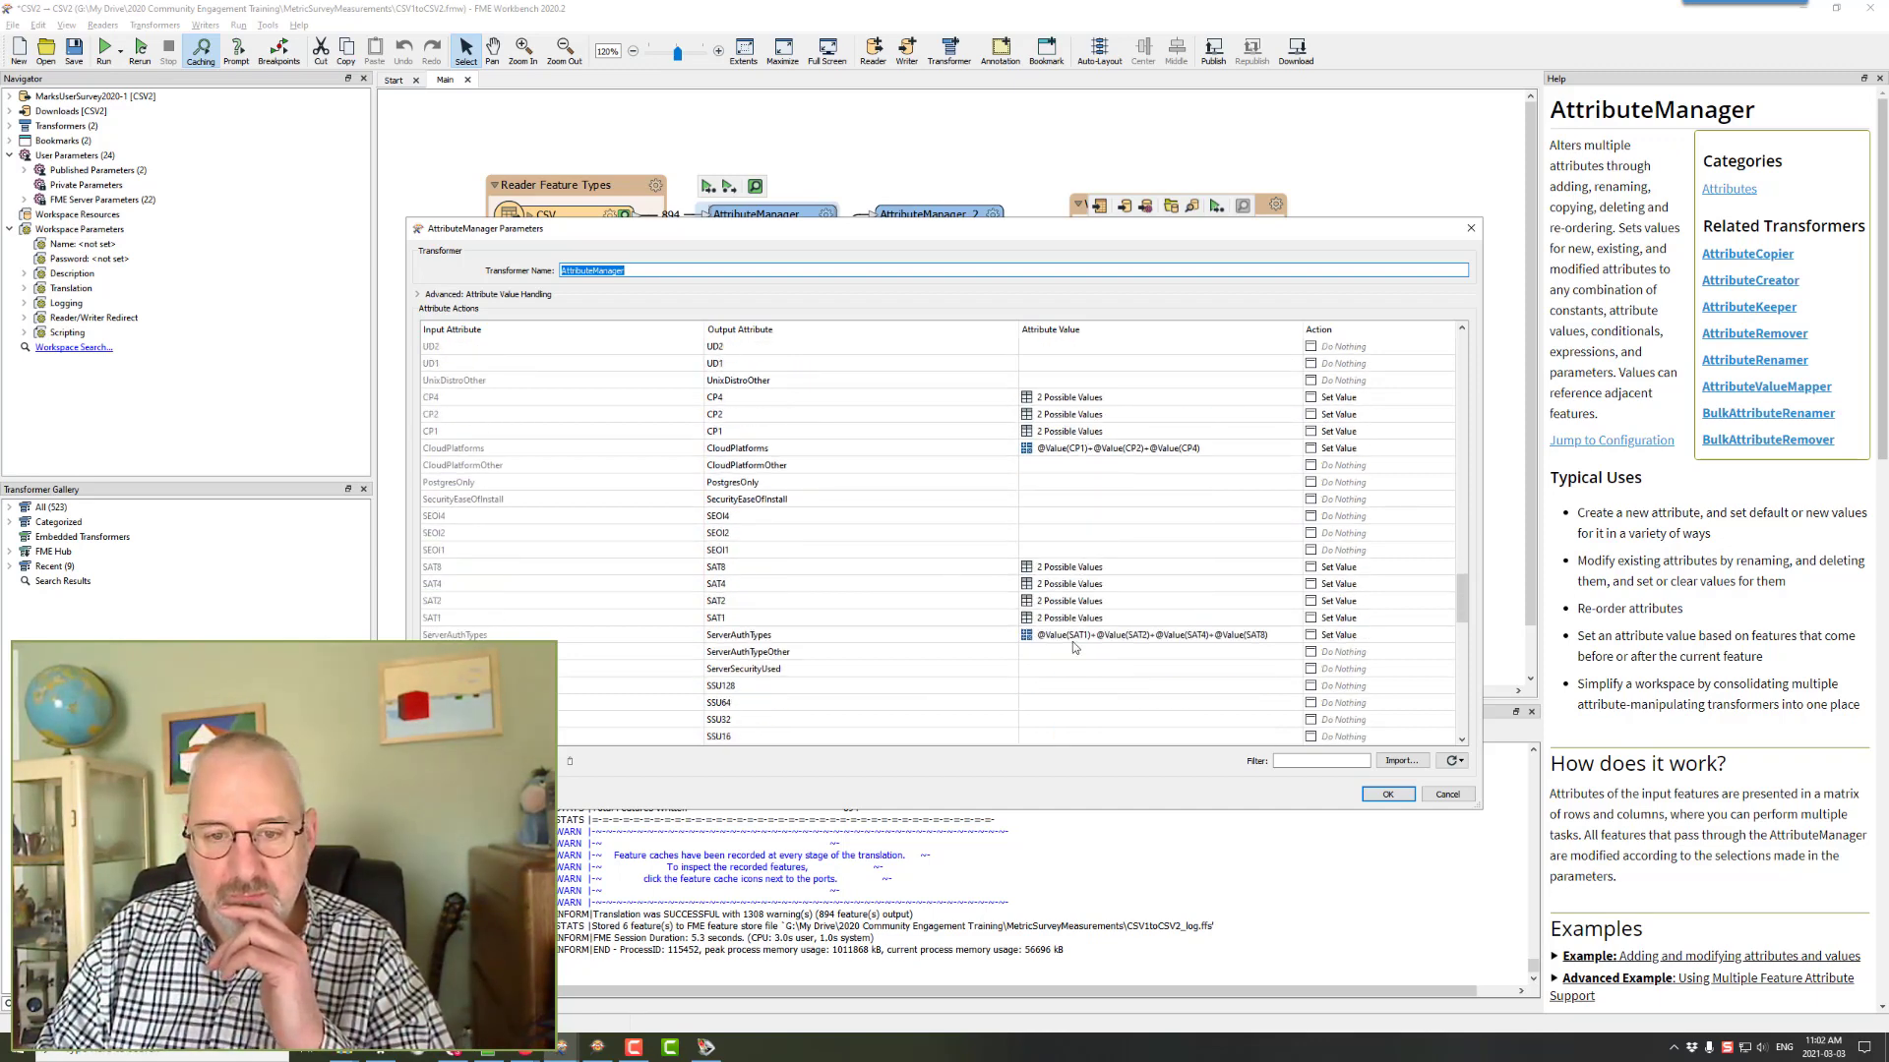
left_click(772, 635)
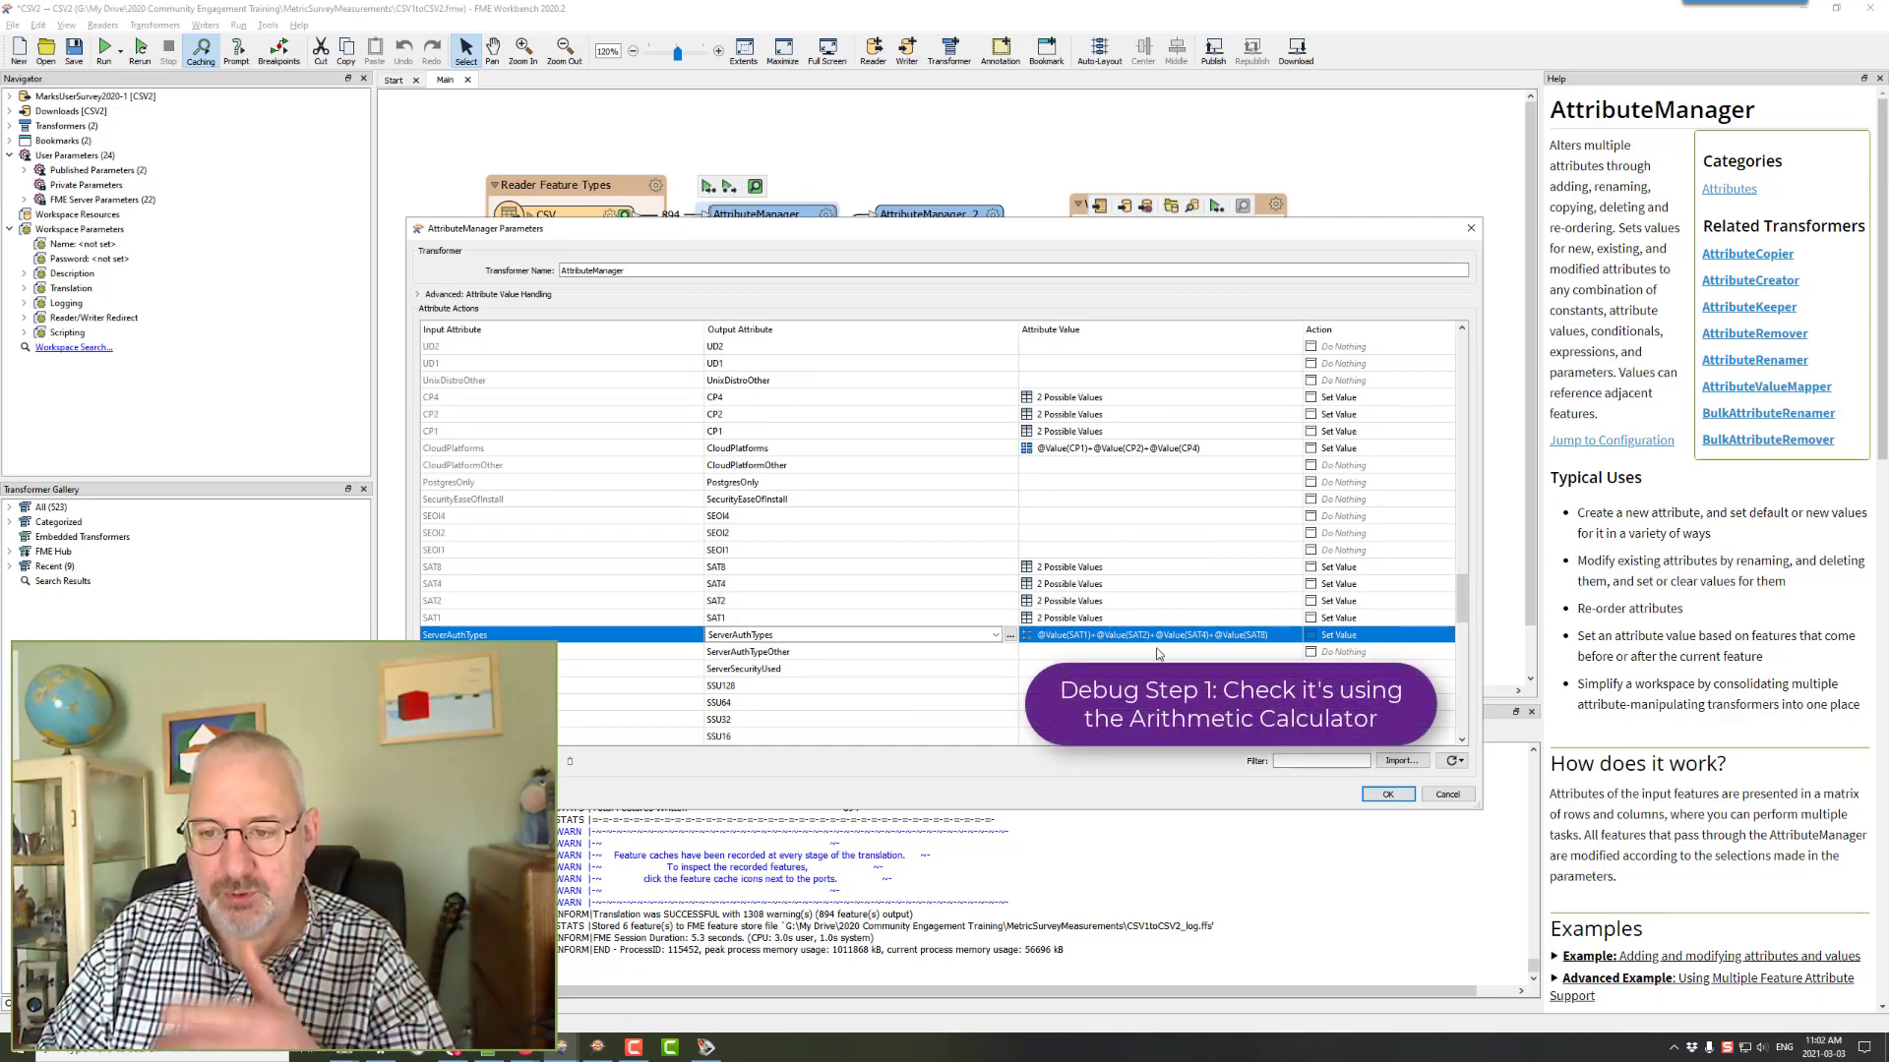
left_click(1379, 794)
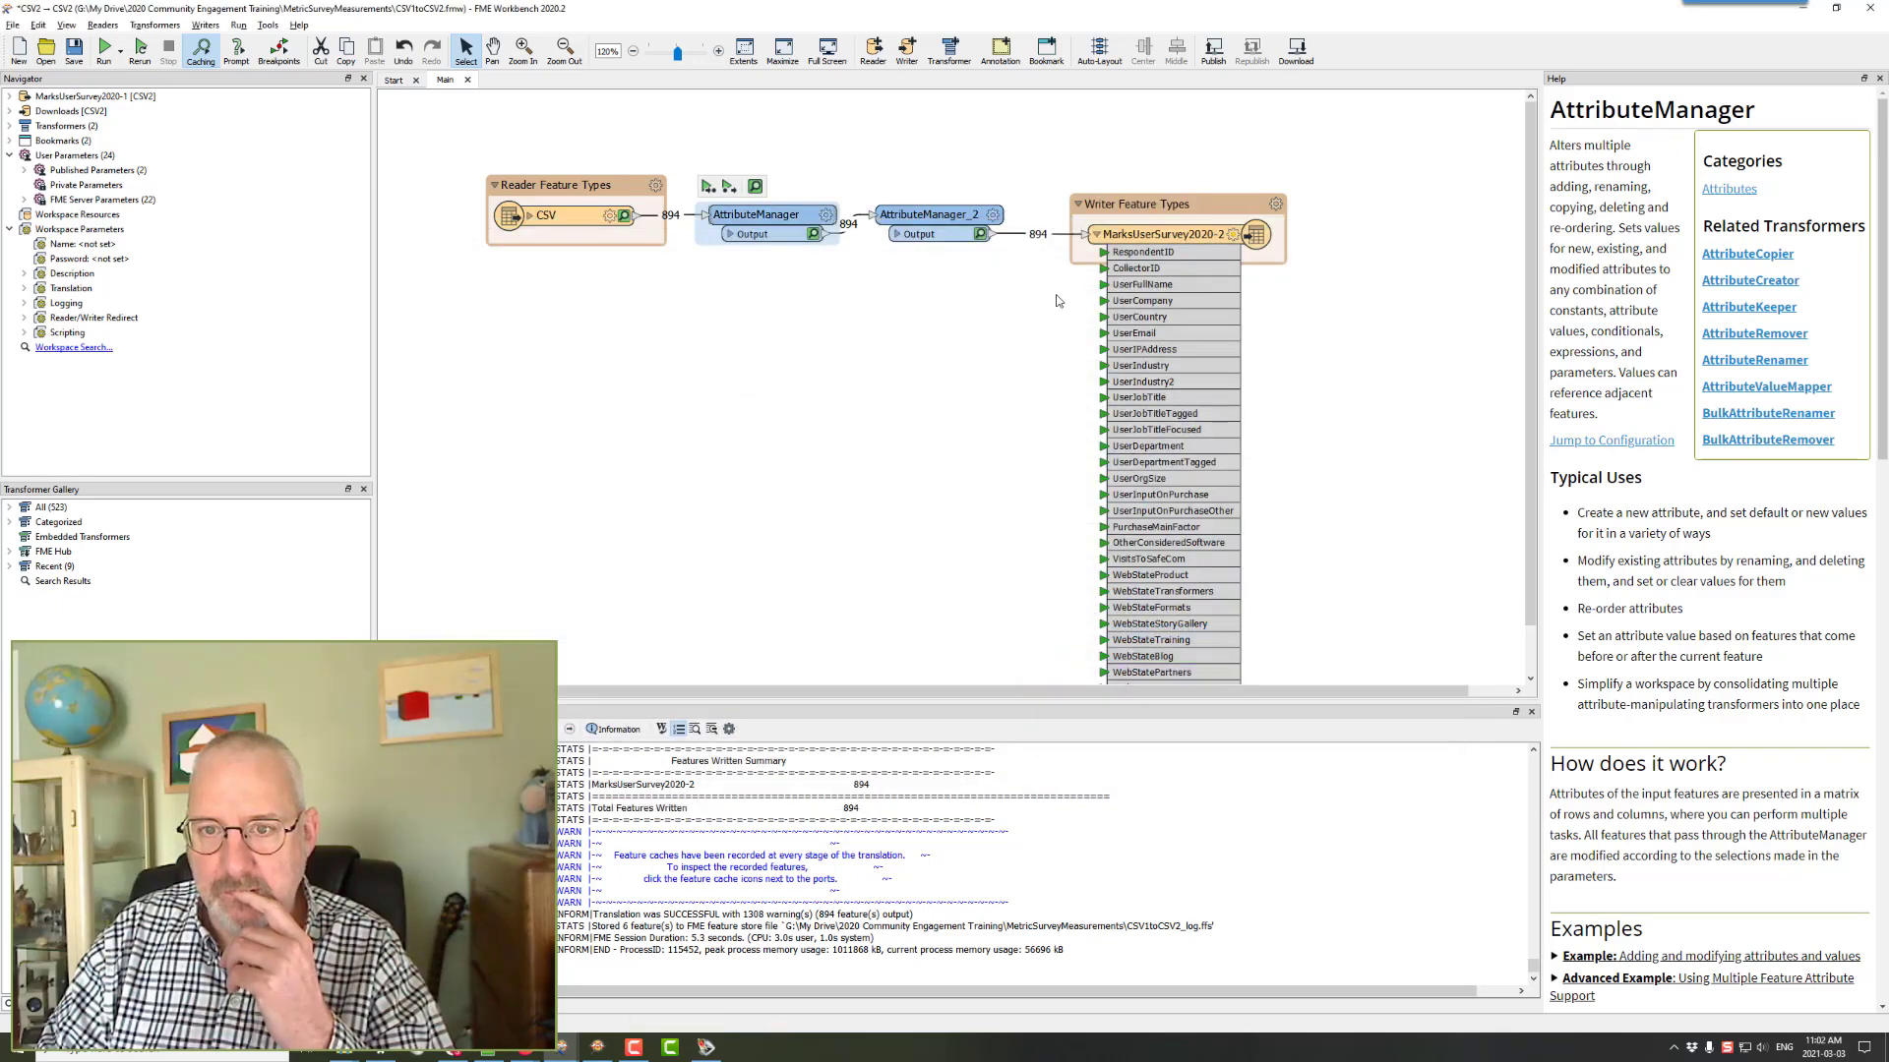
- Add an AttributeKeeper below the two AttributeManagers and connect the first AttributeManager's output to it
left_click(1009, 293)
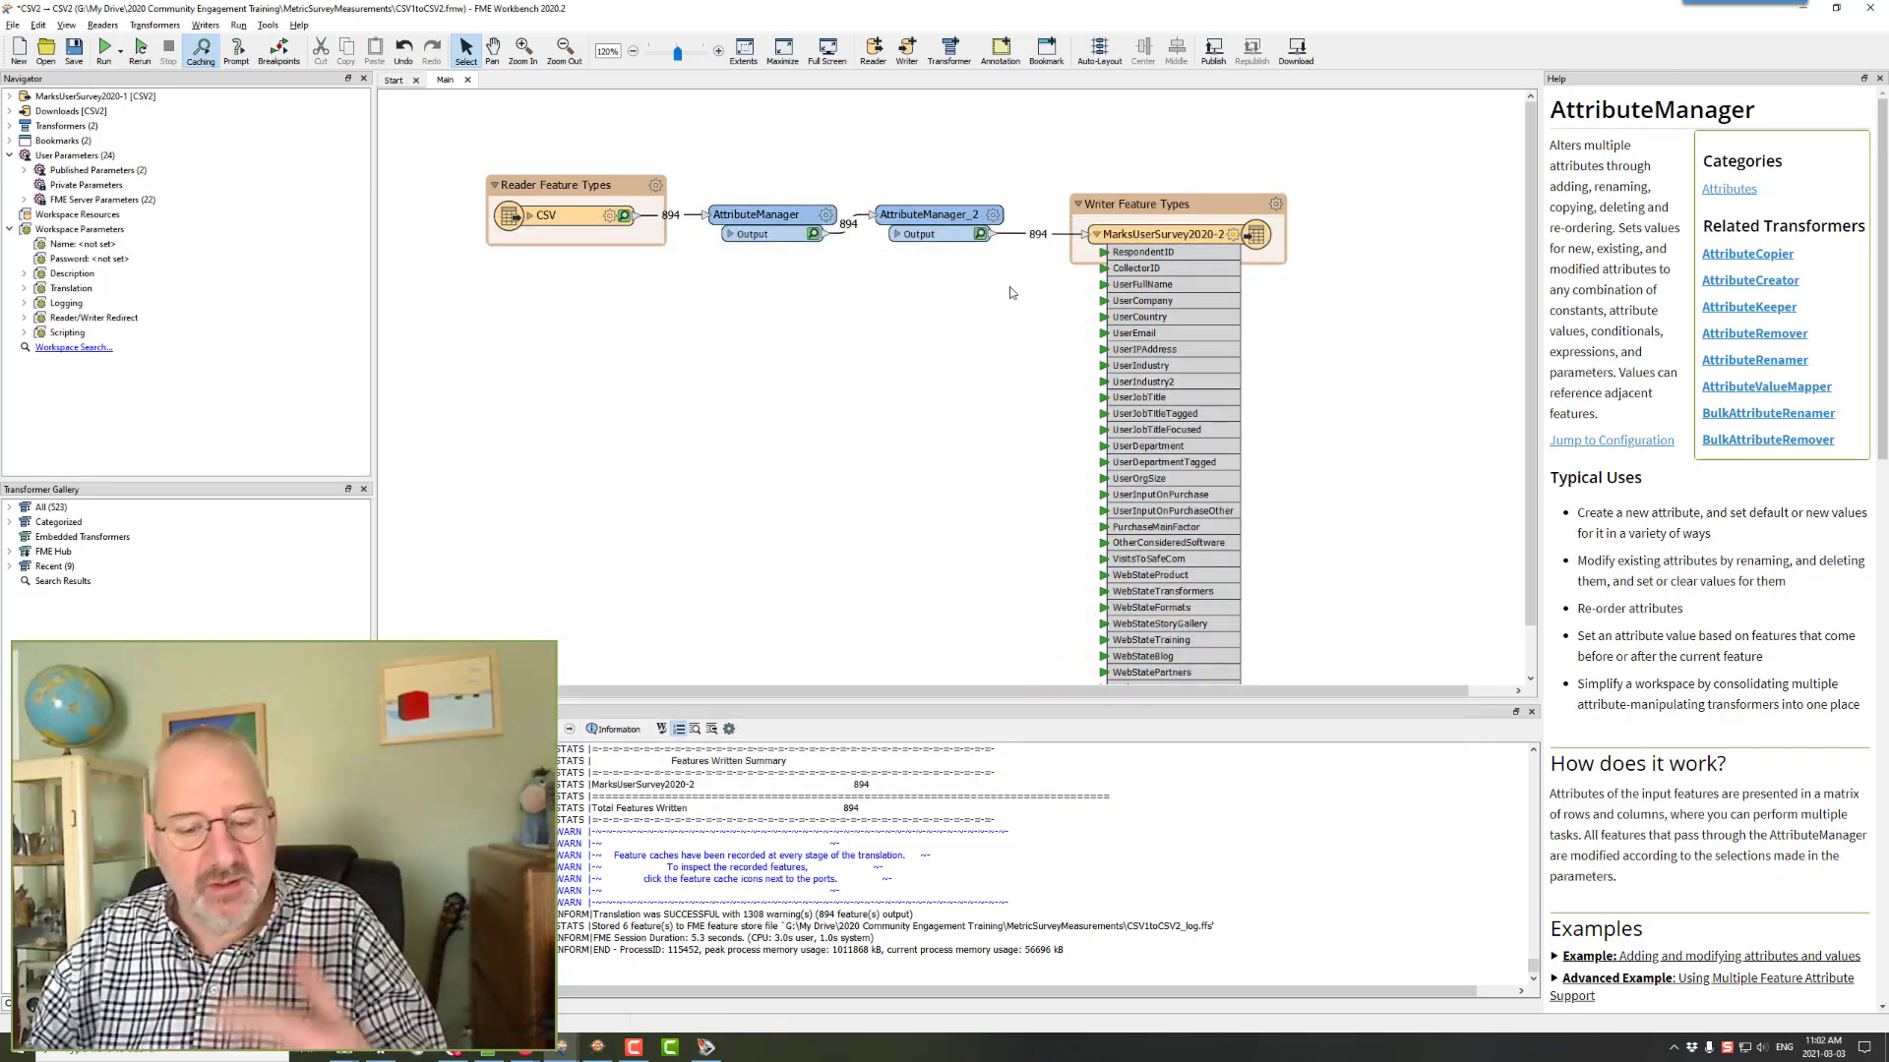
type("AttributeKeeper")
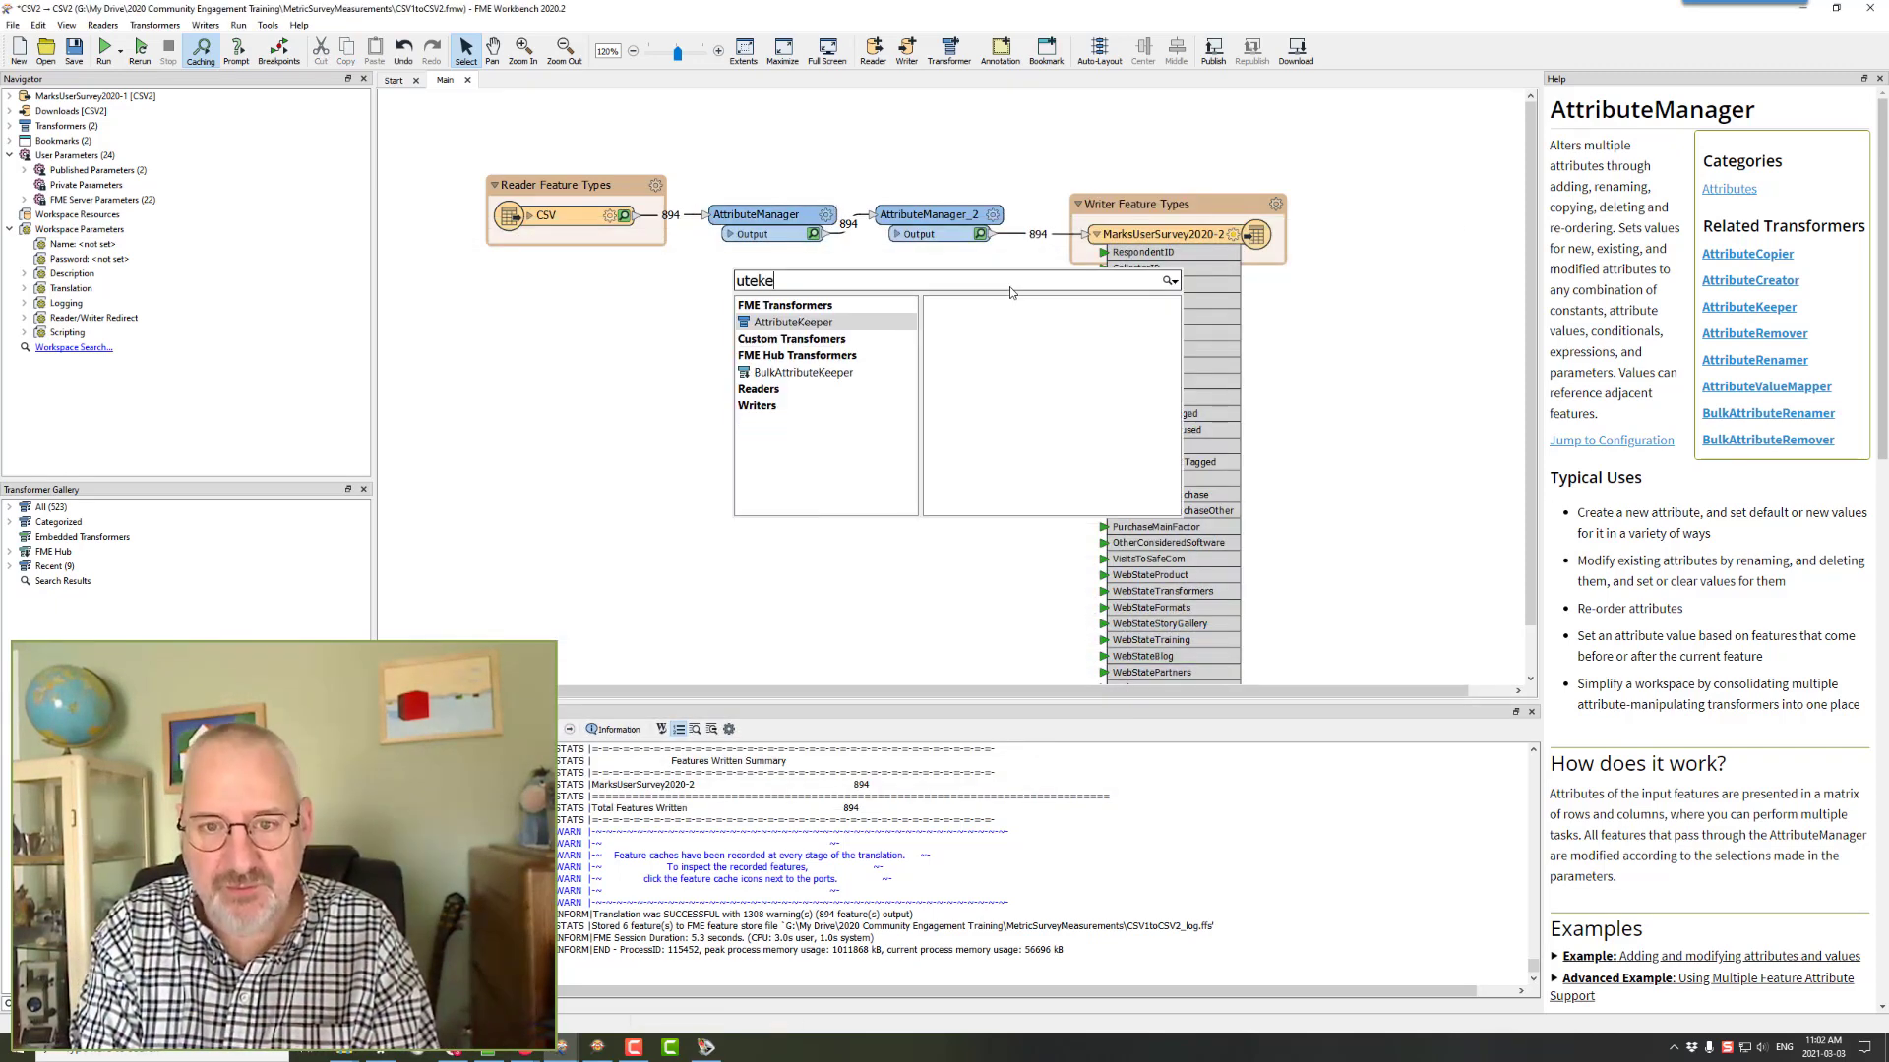
key("Return")
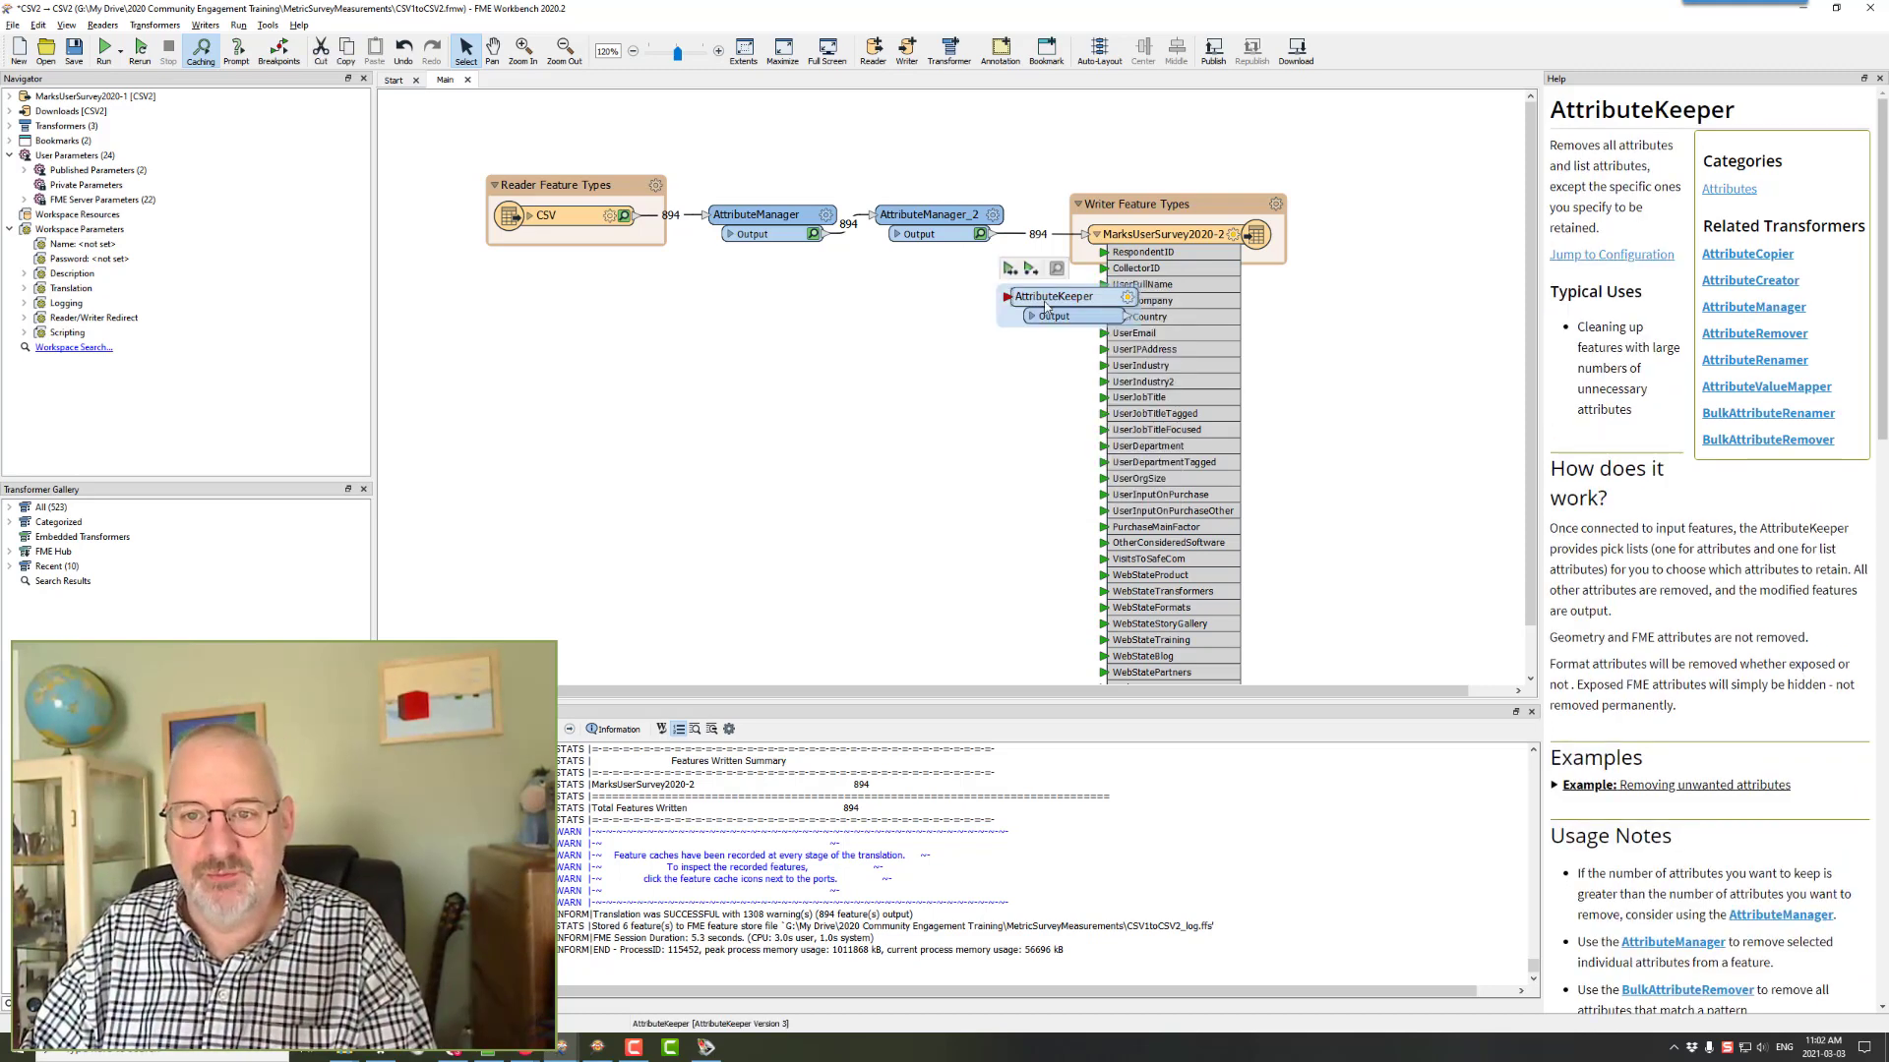
left_click_drag(1010, 292, 837, 302)
left_click_drag(834, 234, 836, 308)
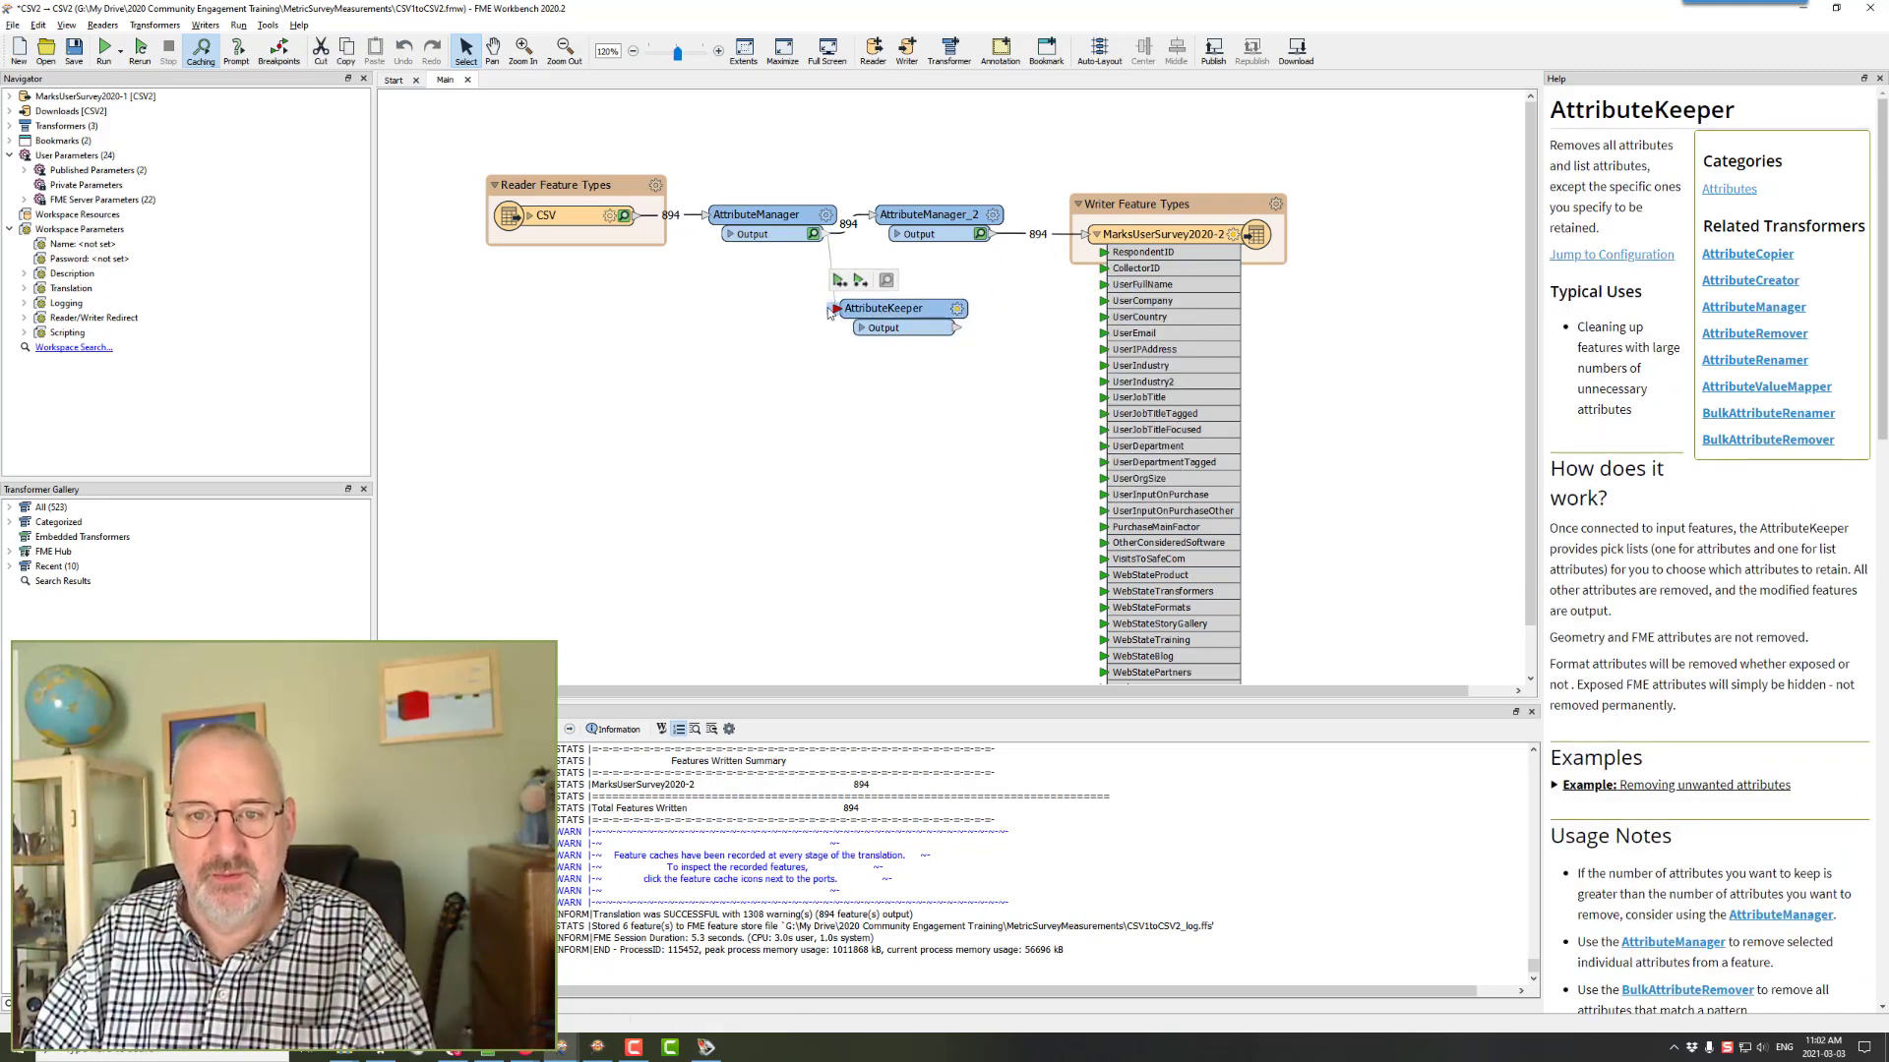
- Configure the AttributeKeeper to keep only the ServerAuthTypes attribute
left_click(956, 311)
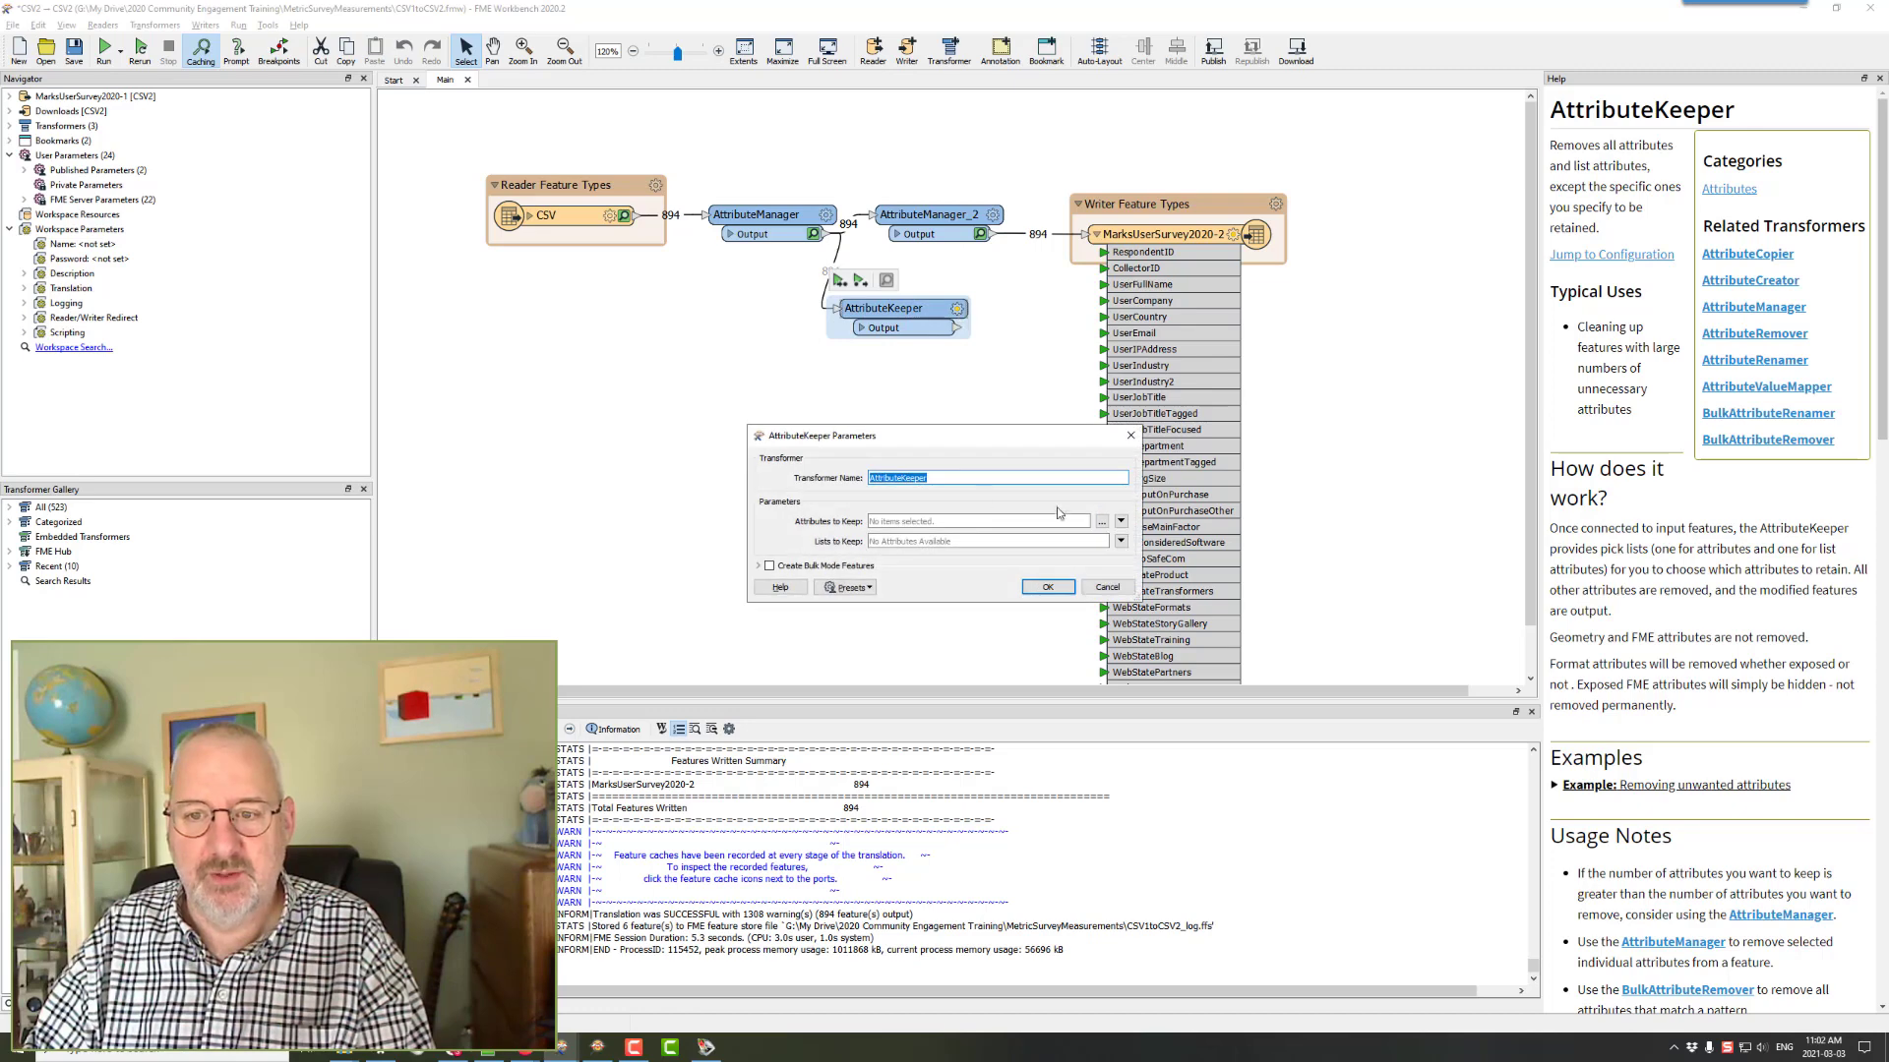
left_click(1102, 522)
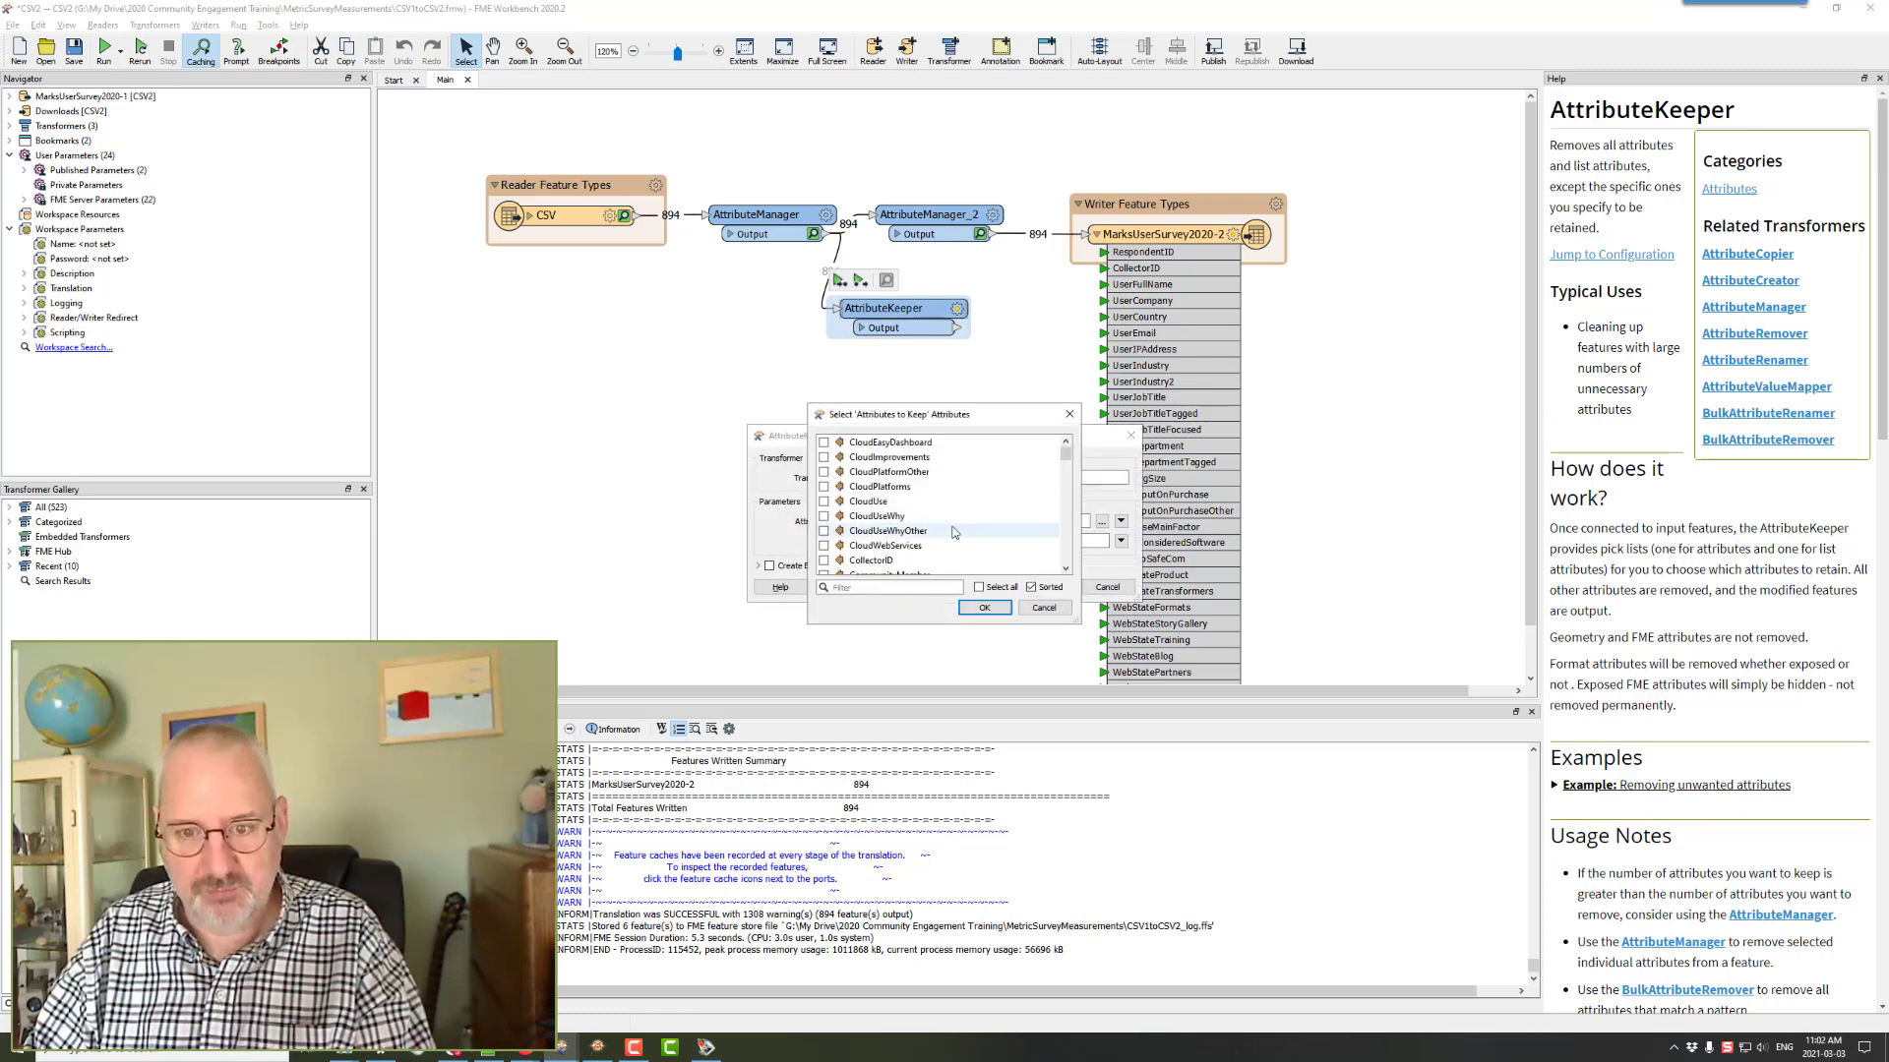
type("servera")
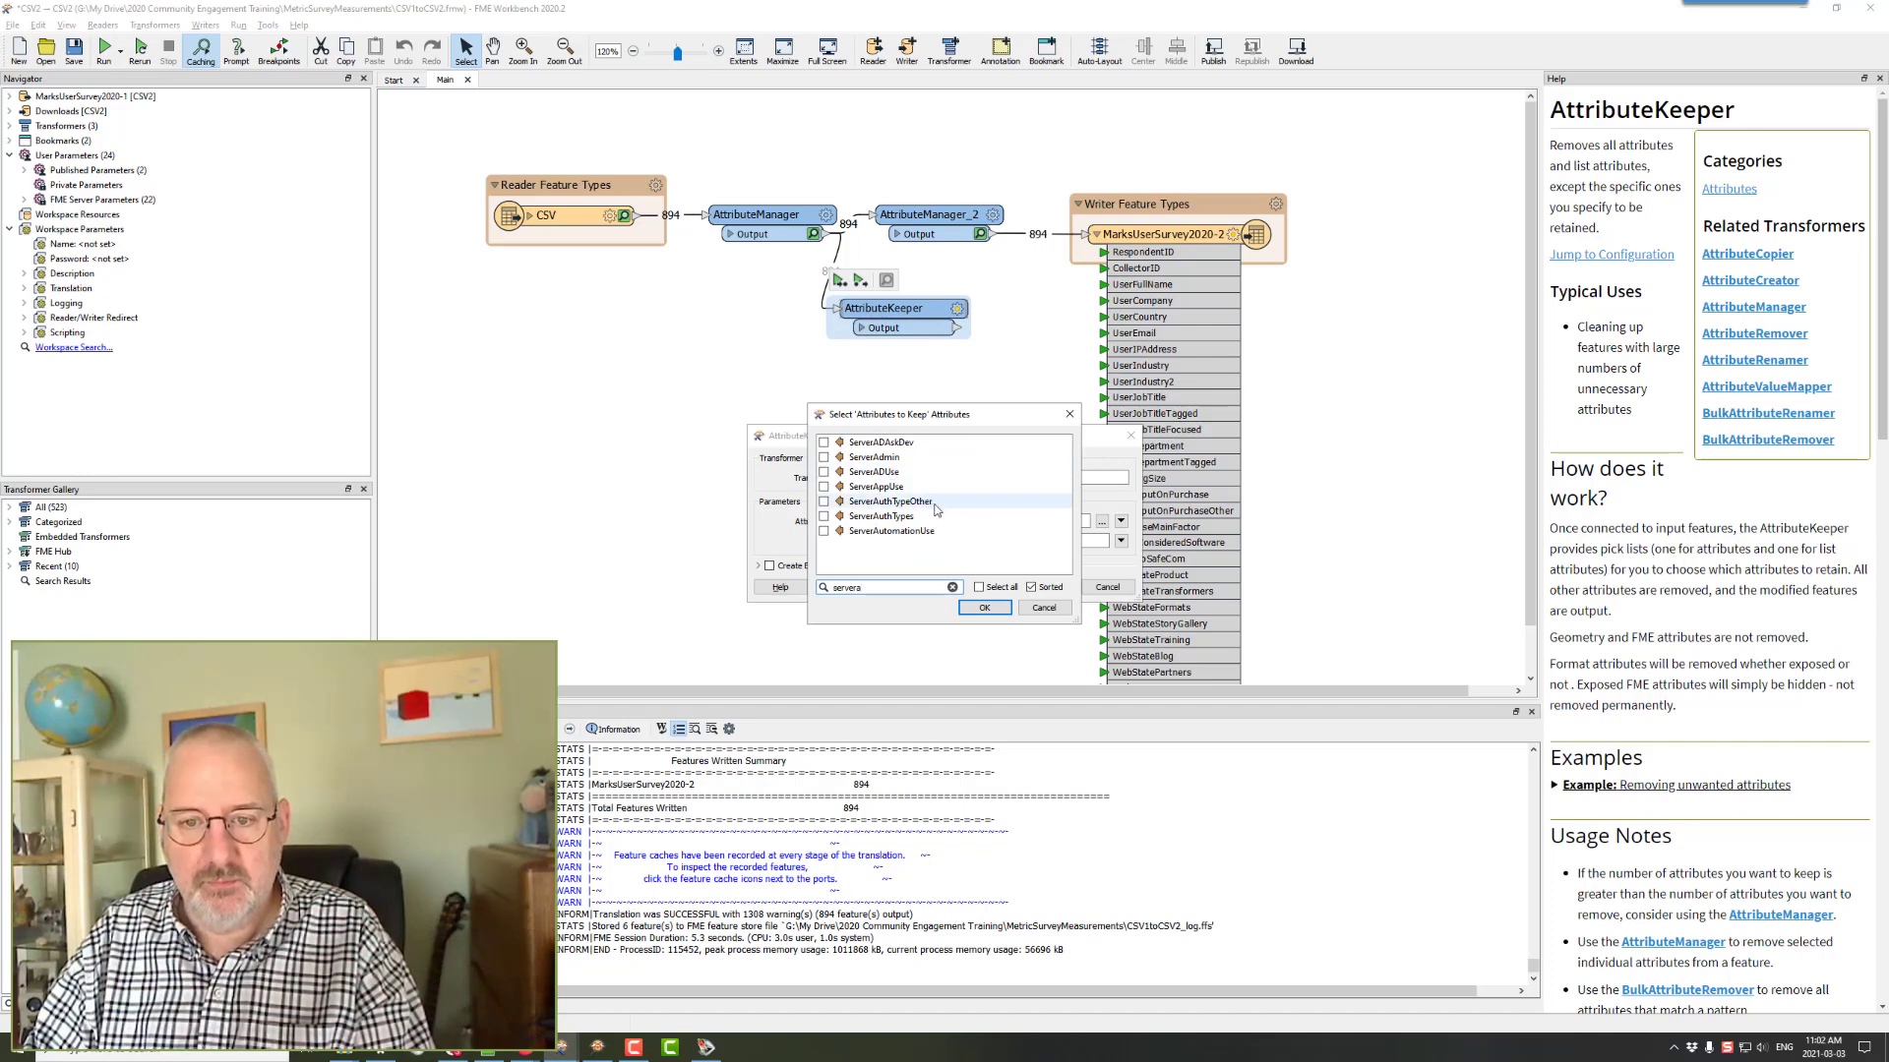
left_click(900, 518)
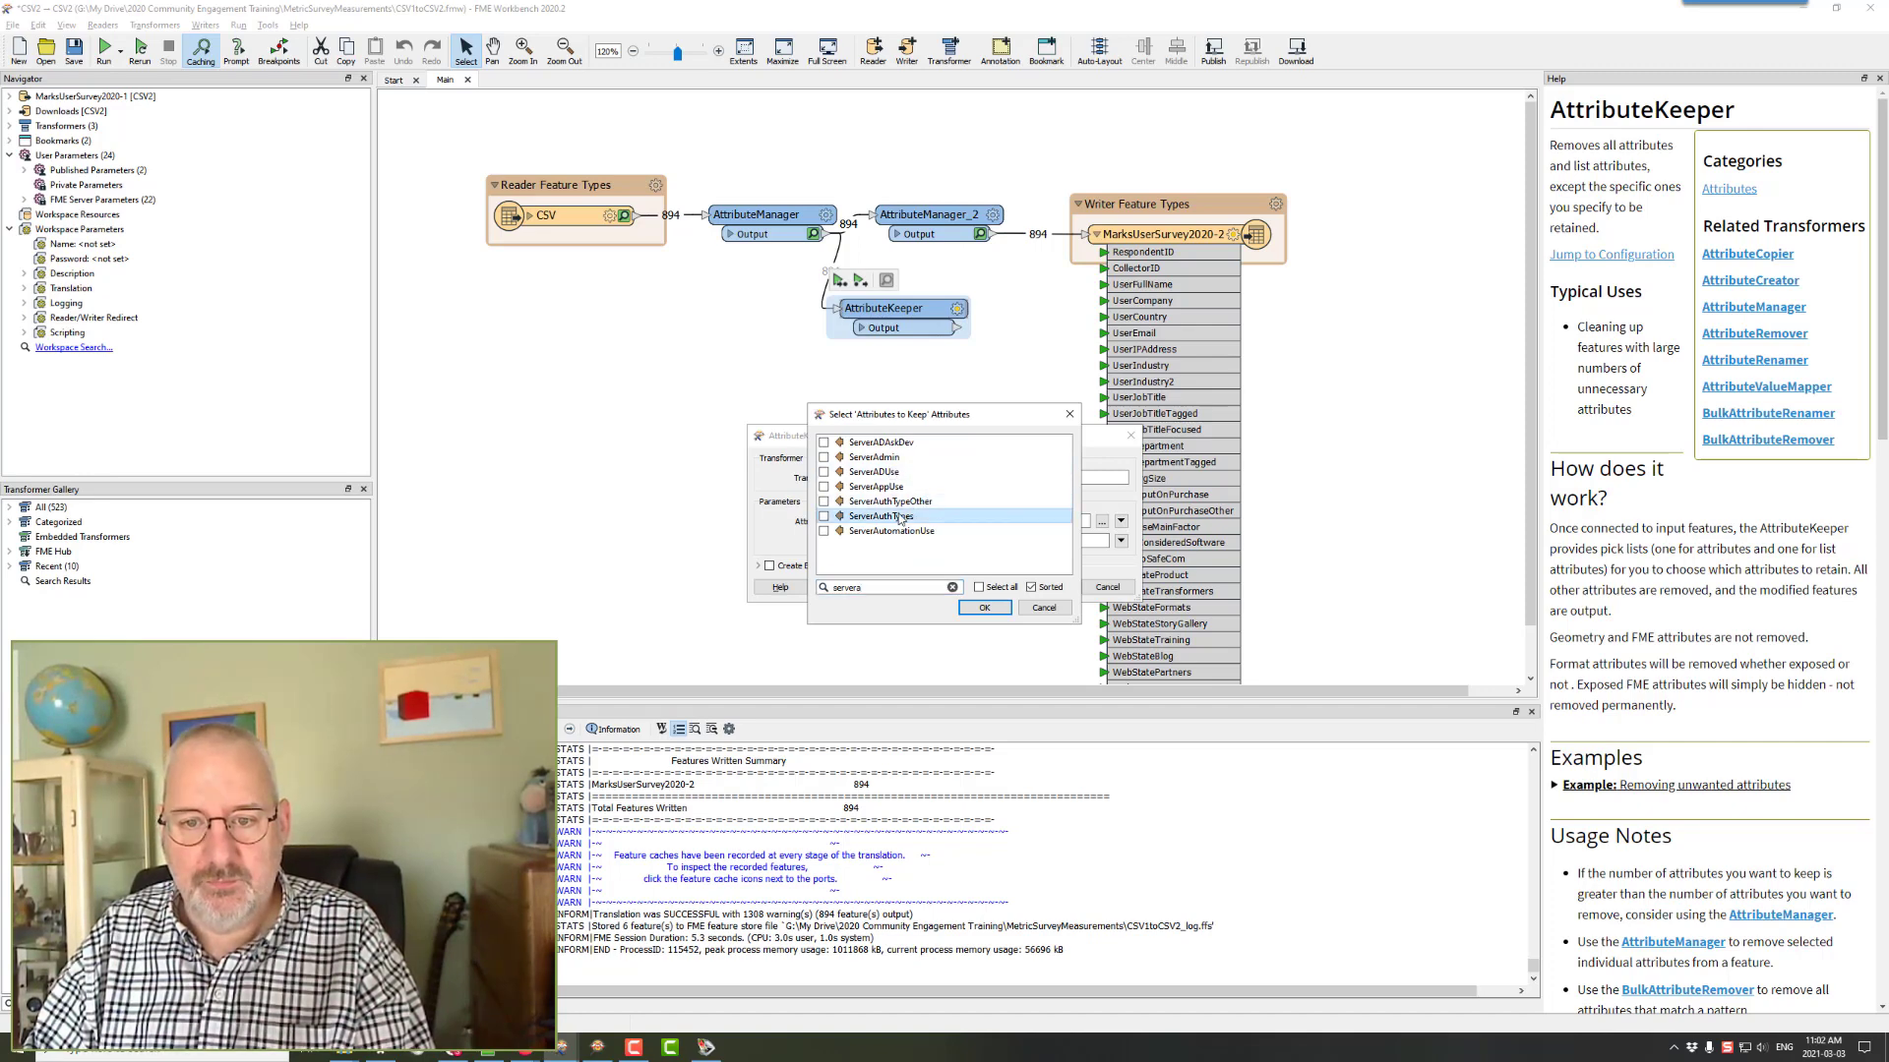
left_click(985, 607)
left_click(1048, 587)
- Run the workspace to the AttributeKeeper and inspect its cached output sorted ascending by ServerAuthTypes
left_click(842, 281)
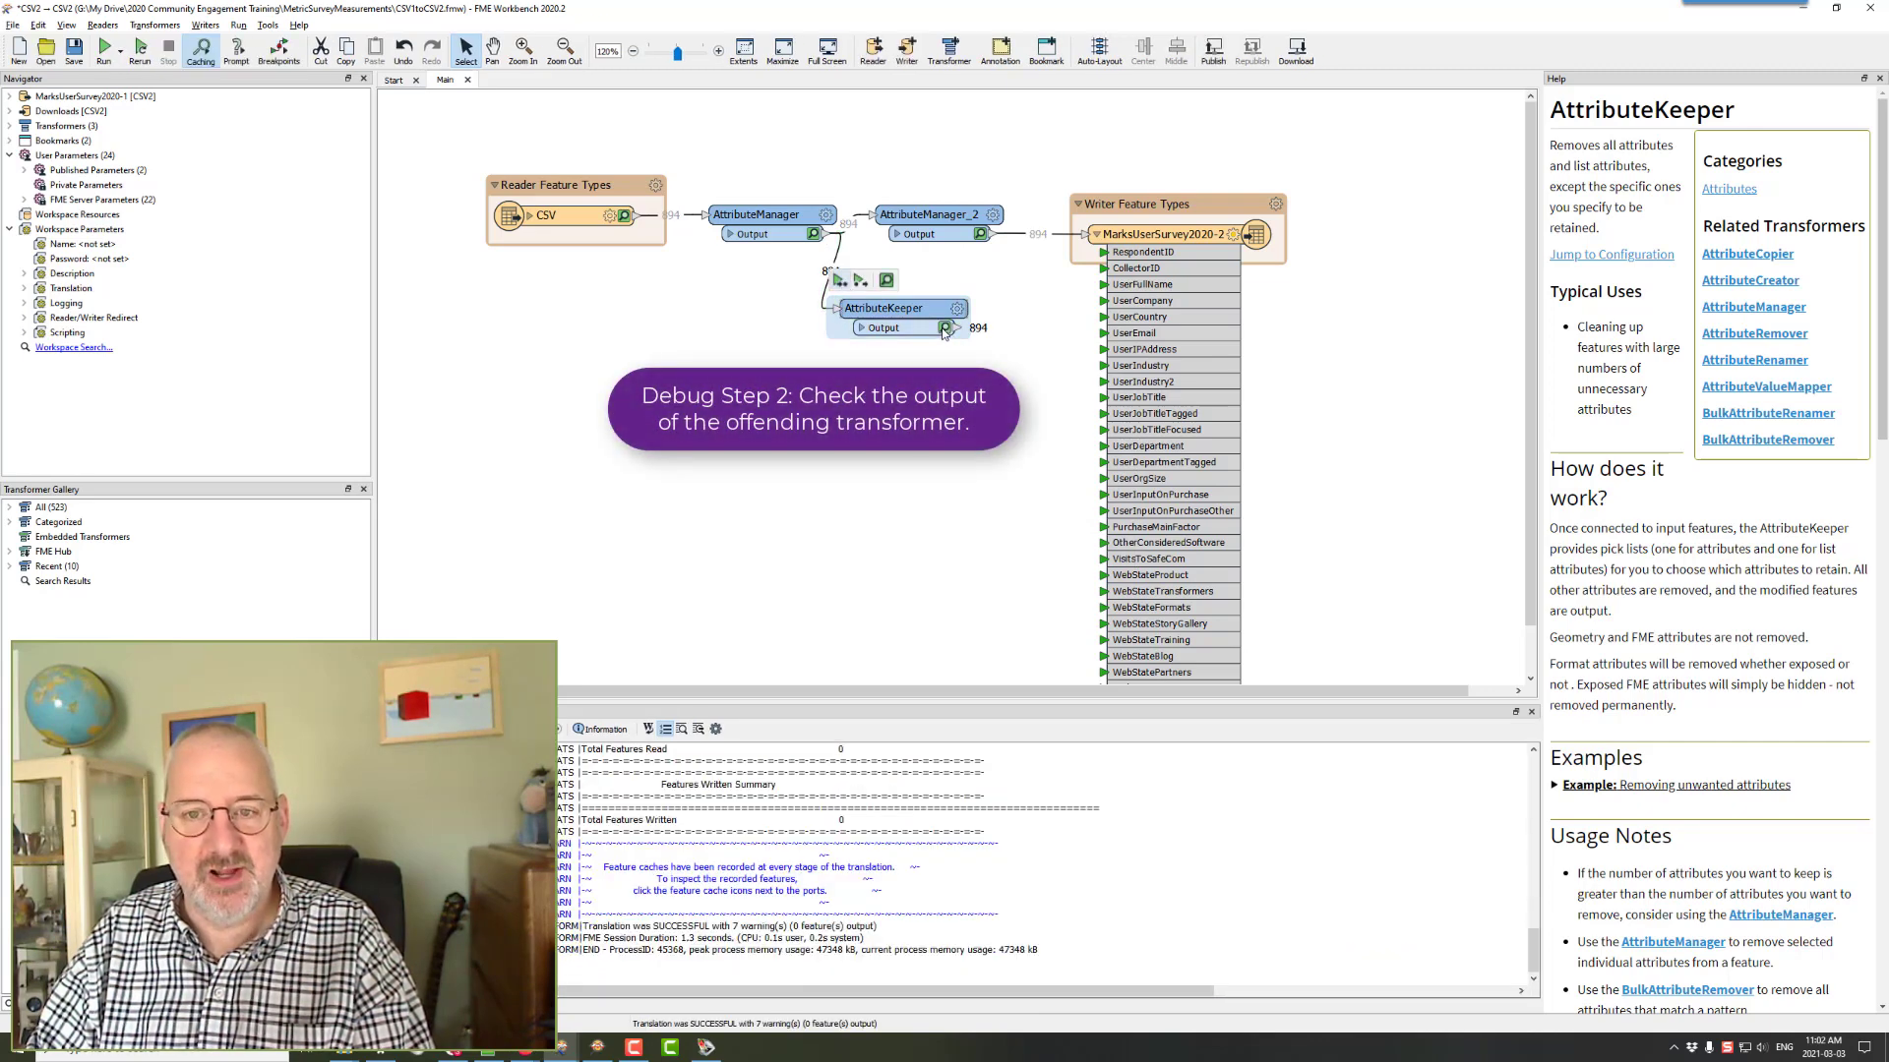
left_click(945, 328)
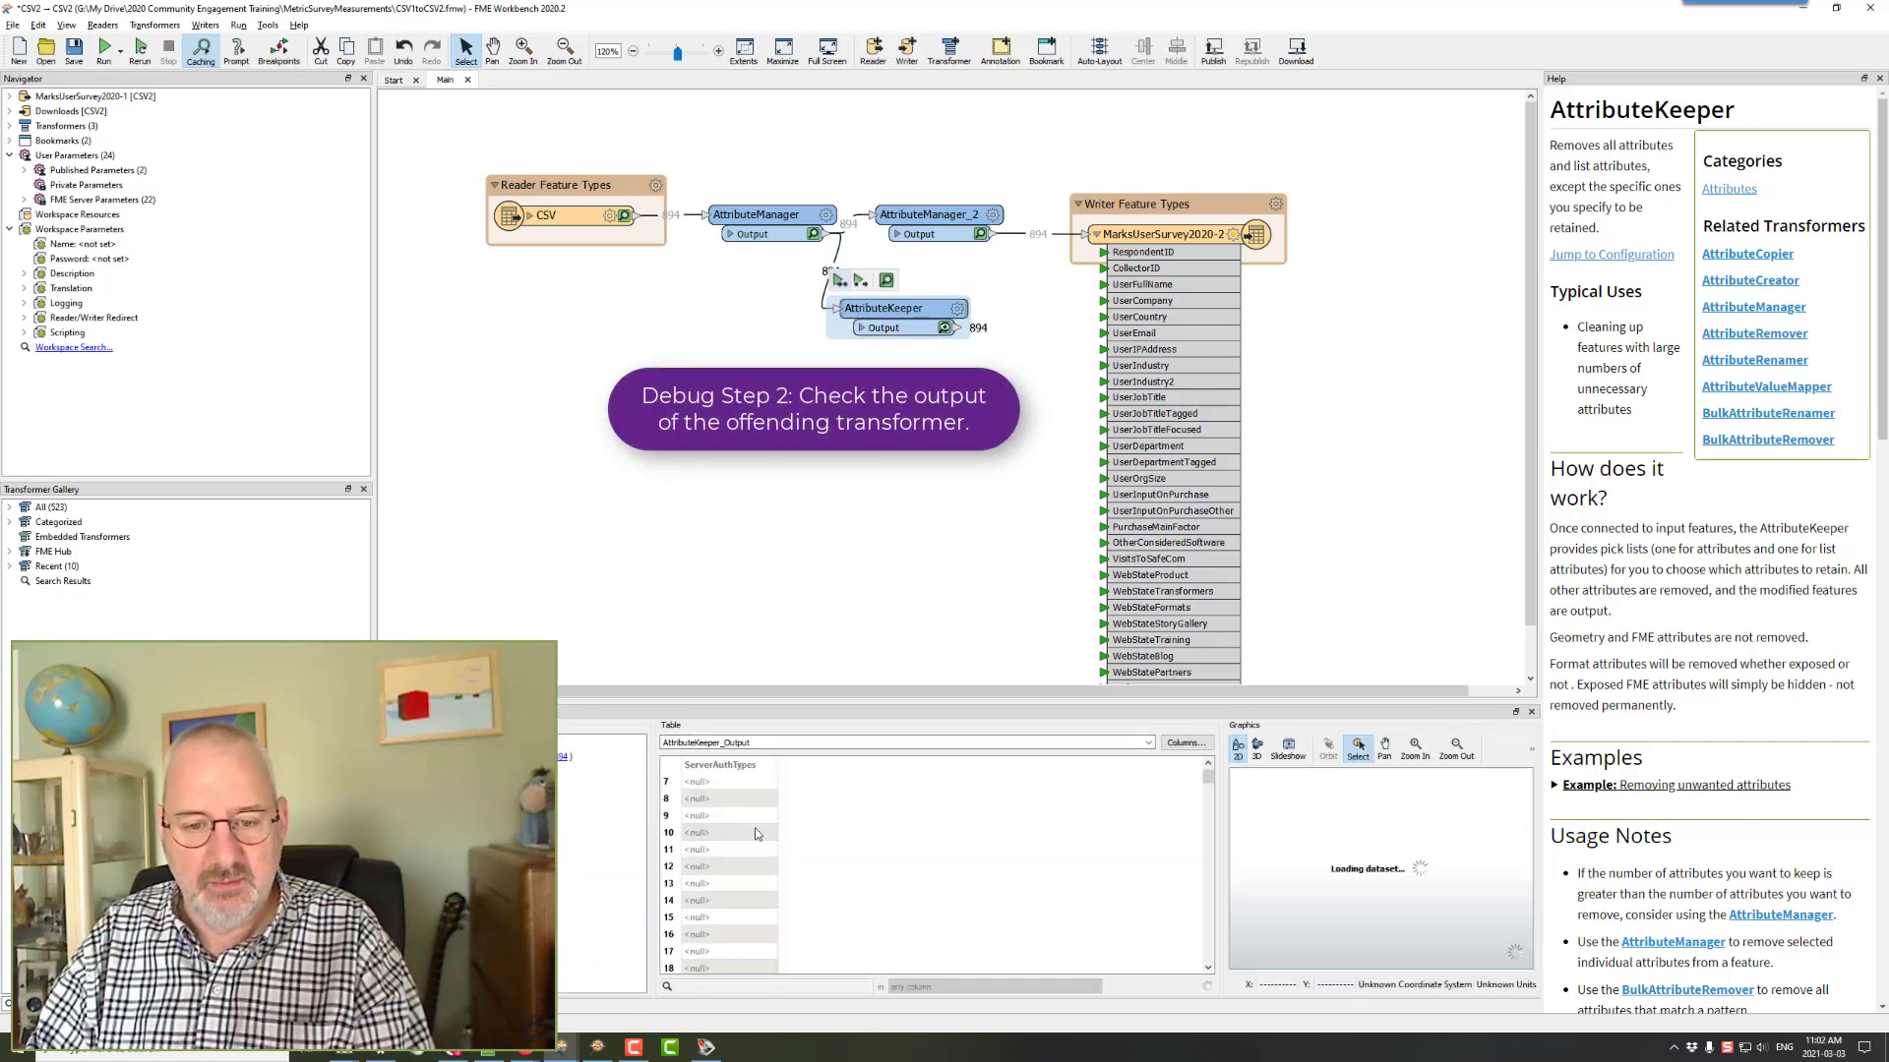
left_click(729, 764)
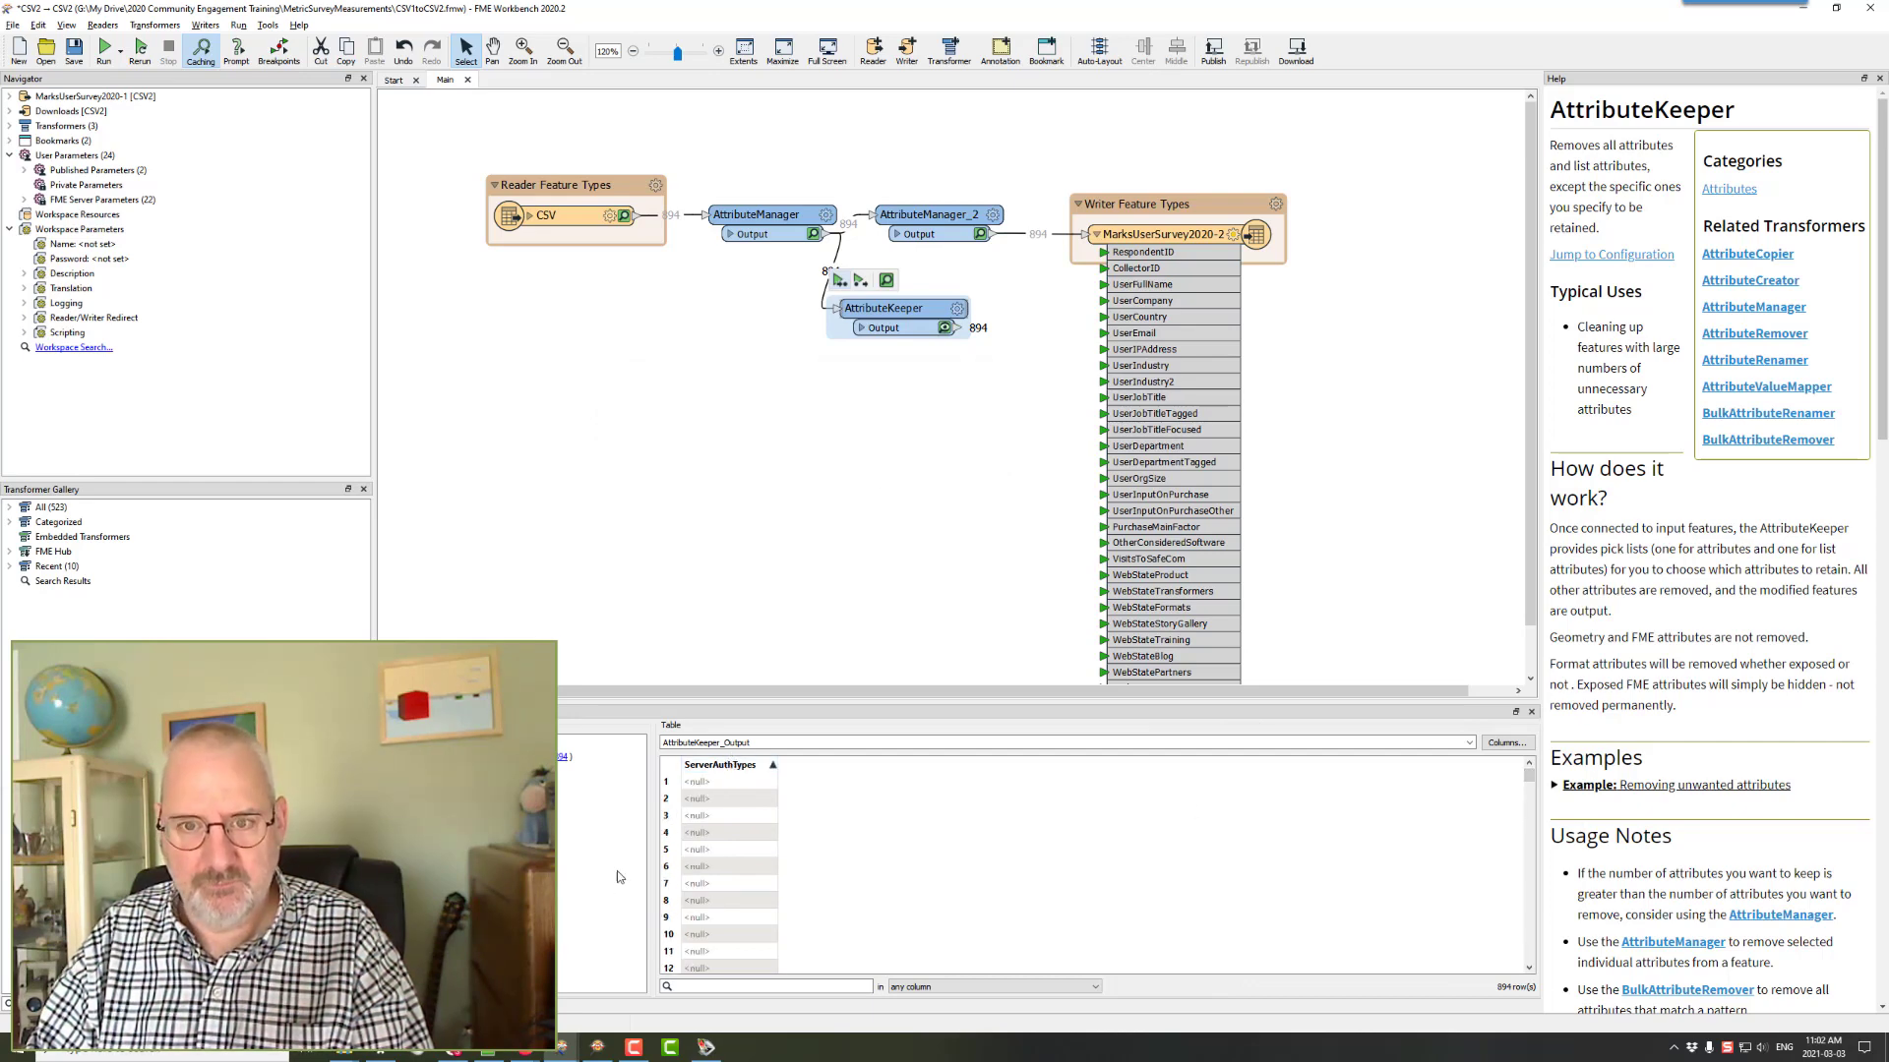
- Add a Tester transformer connected to the AttributeKeeper's output and place it directly below the AttributeKeeper
left_click(919, 368)
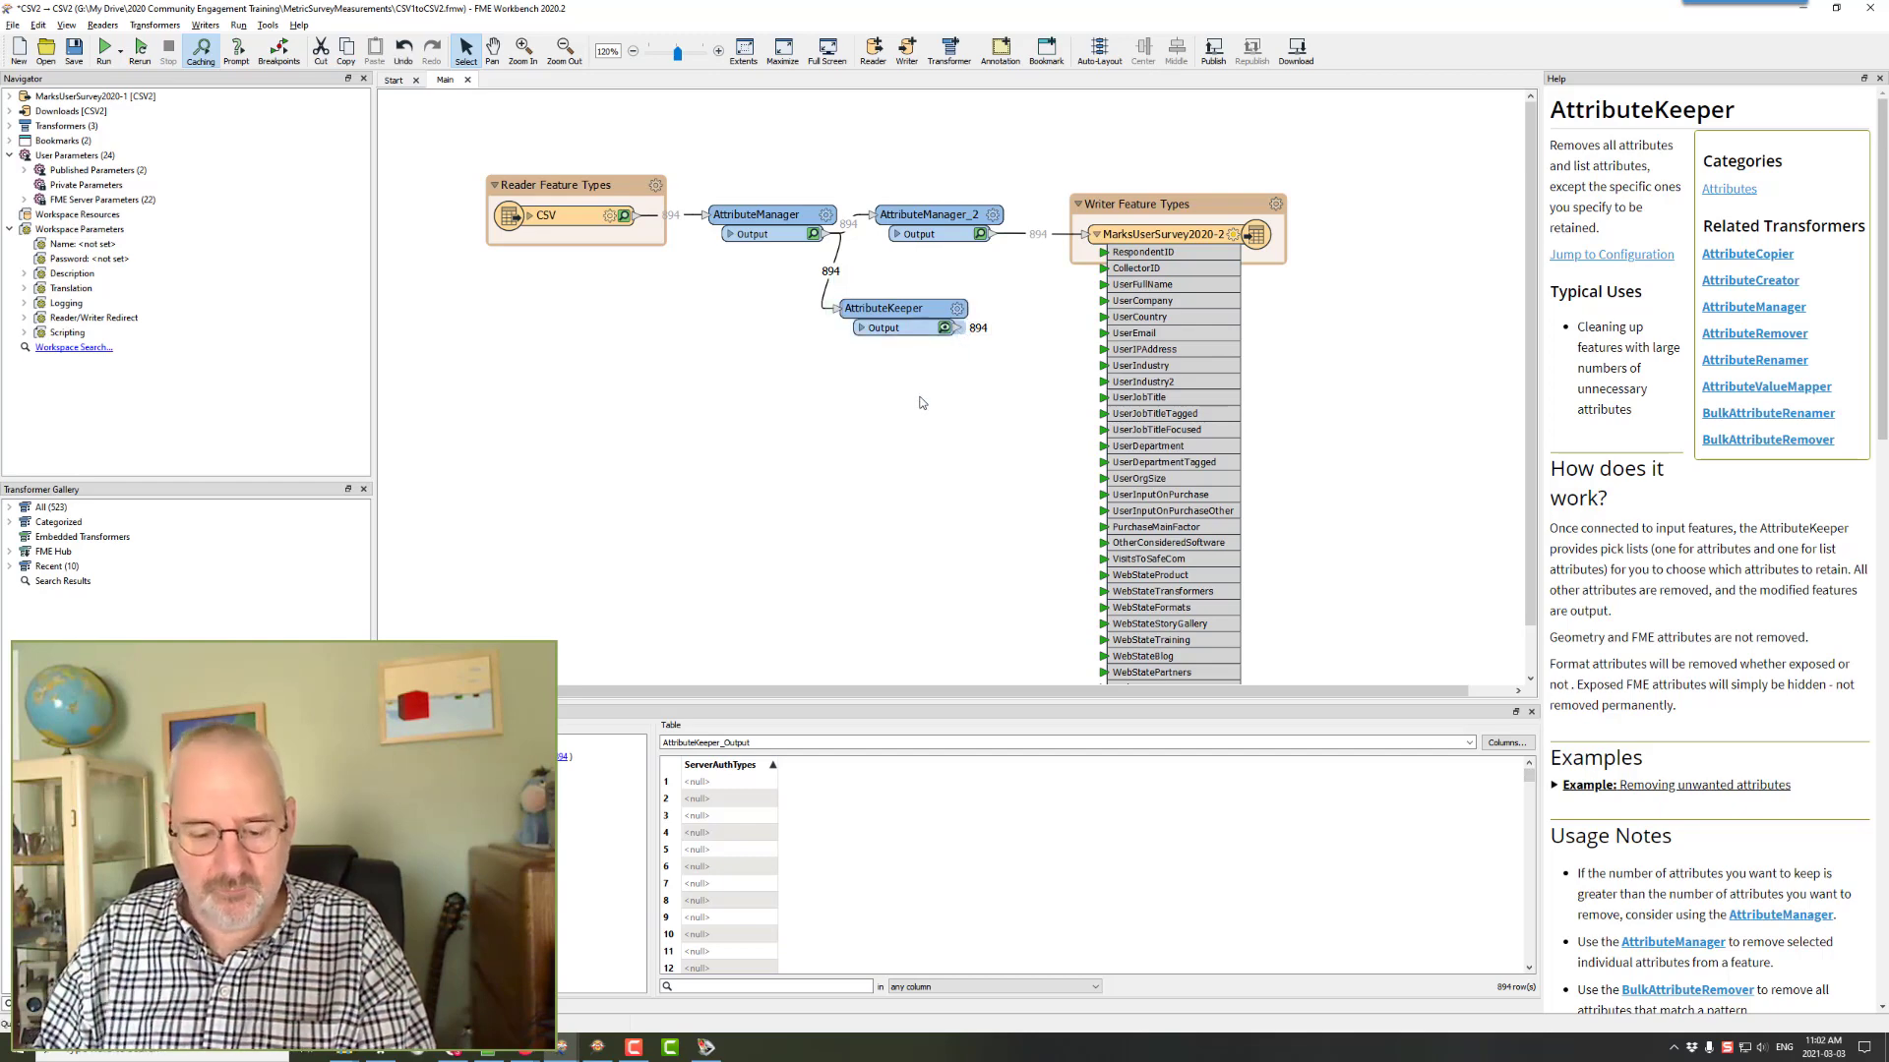
type("test")
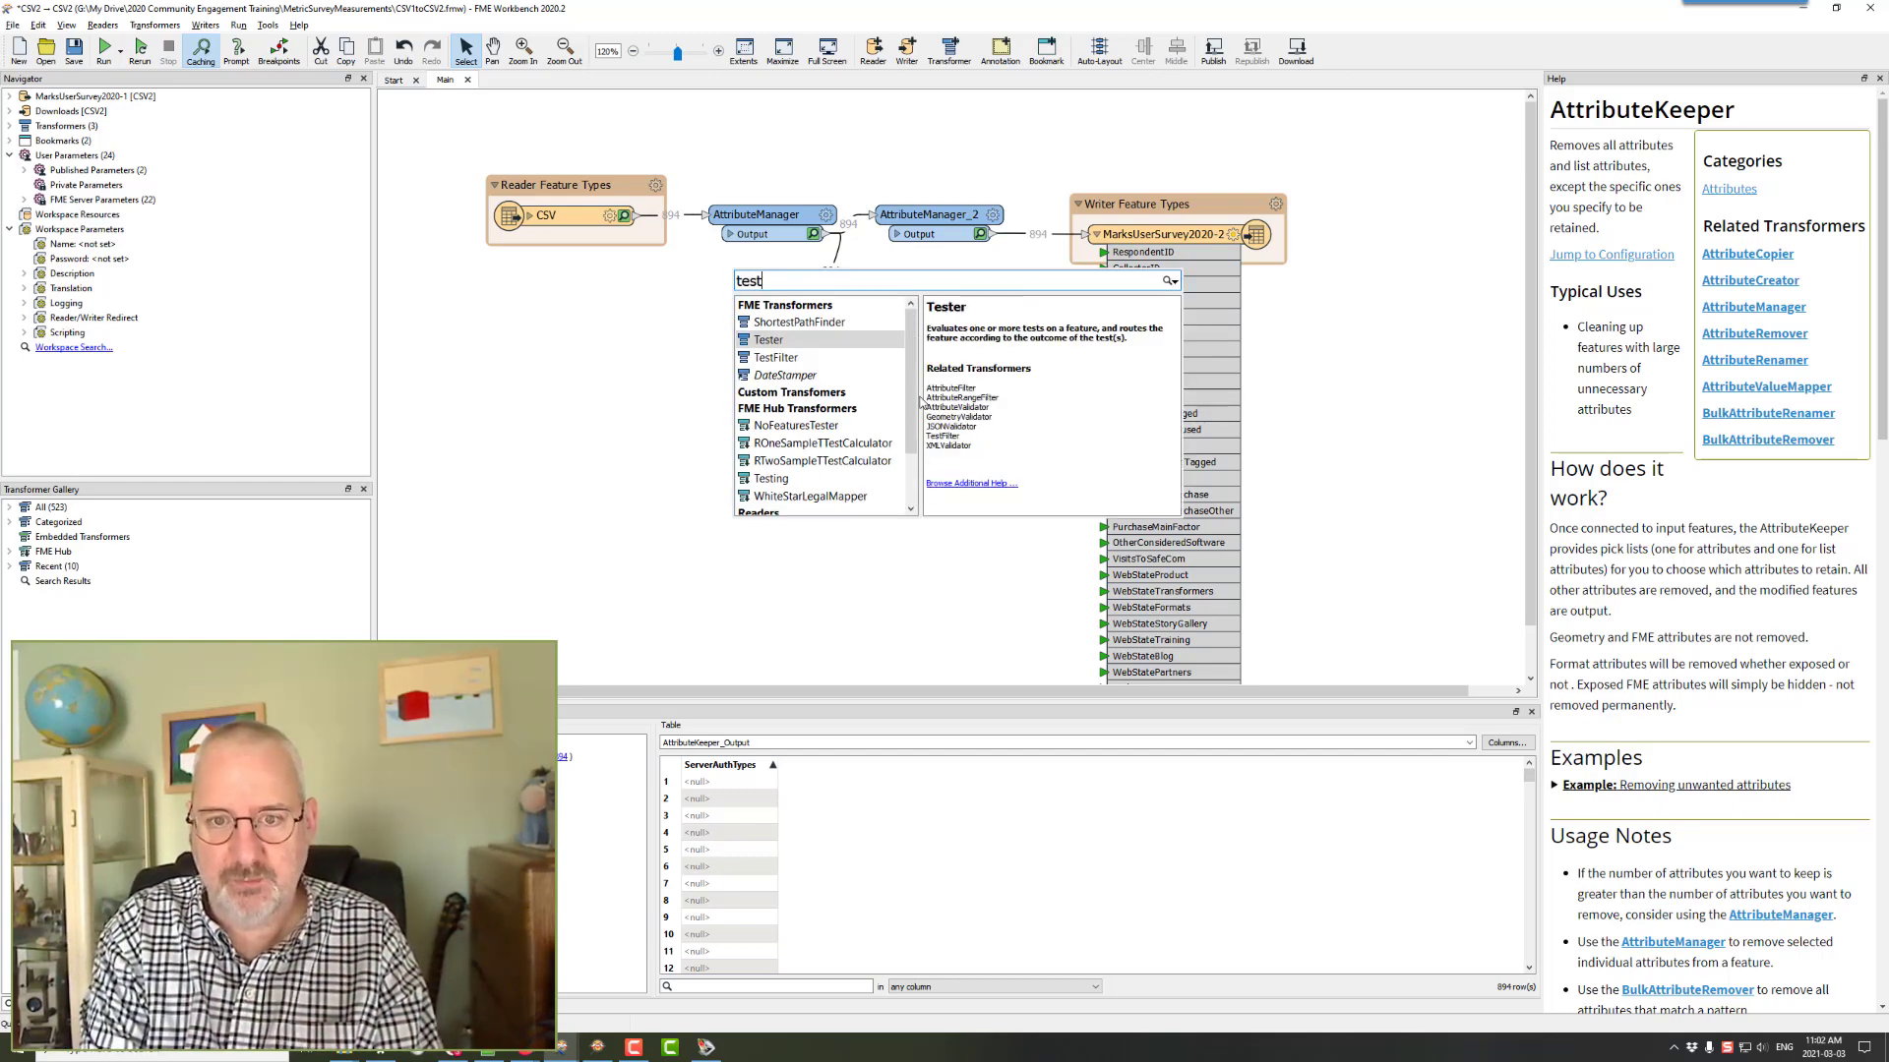
key("Return")
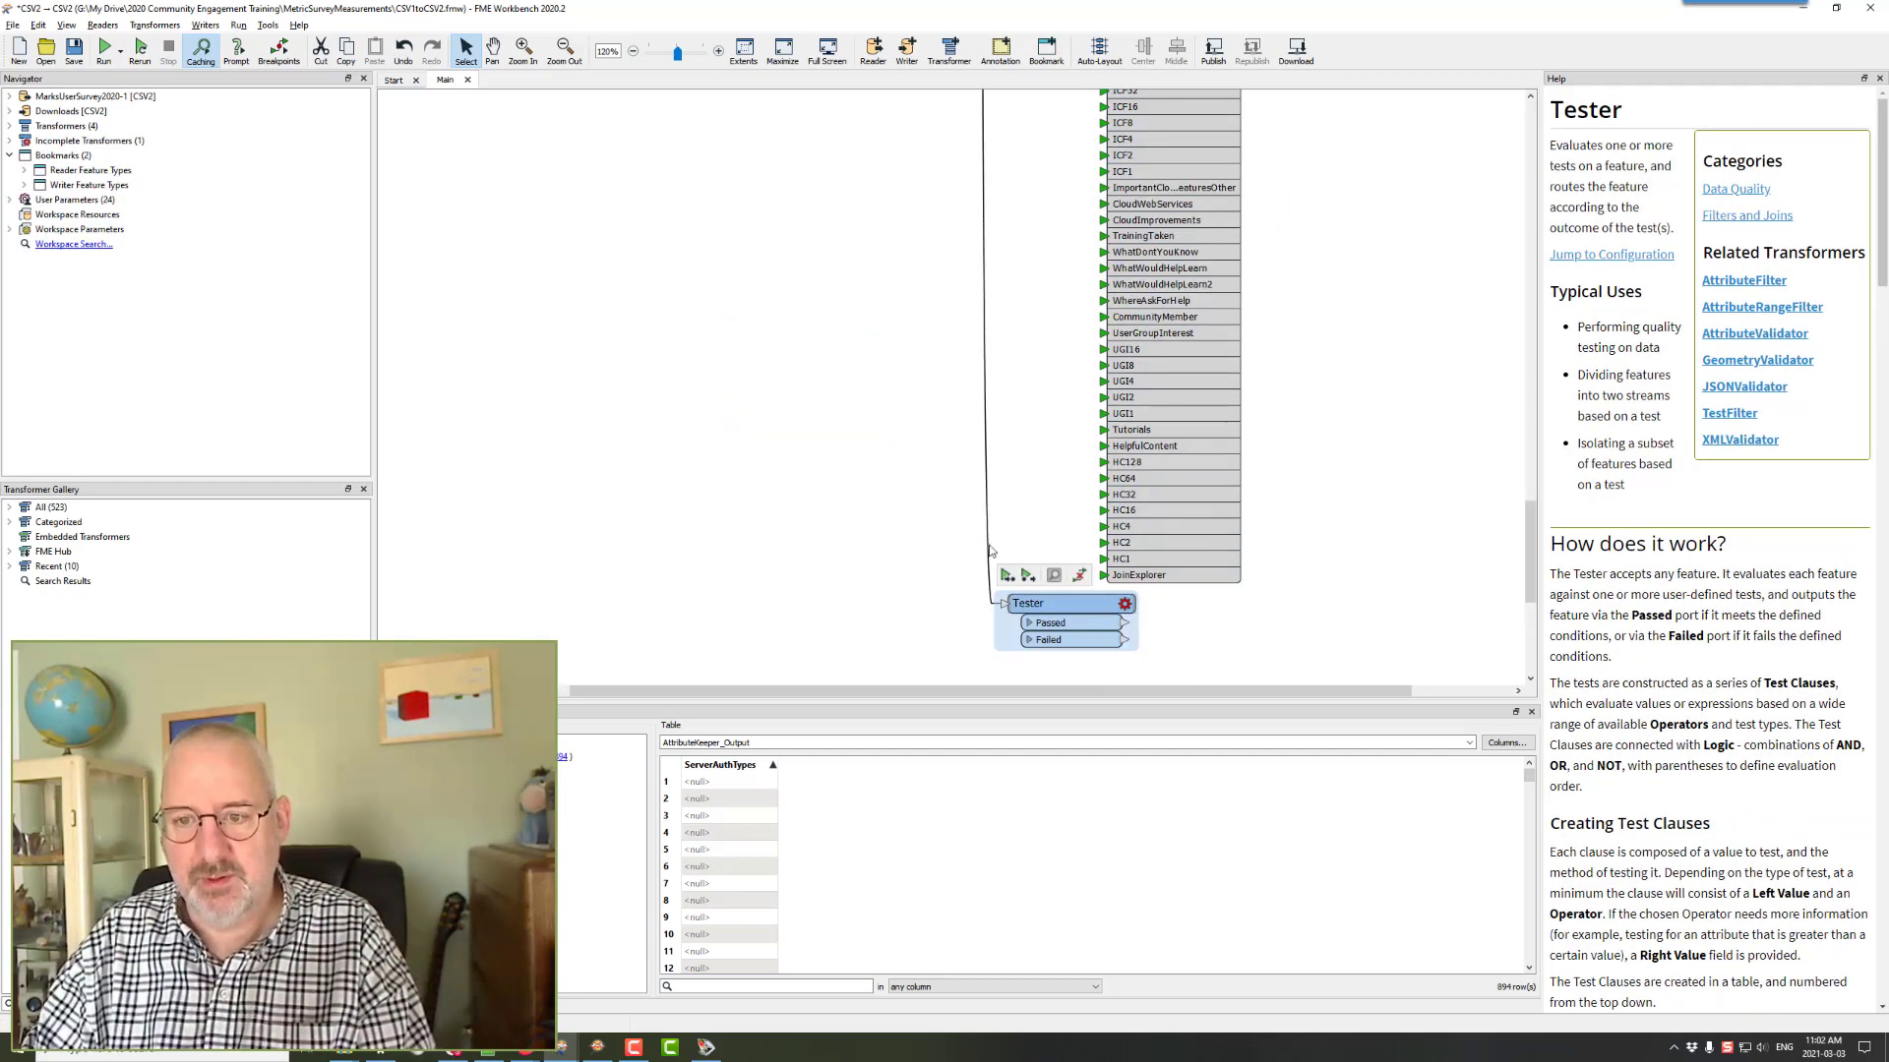
left_click_drag(1051, 604, 843, 191)
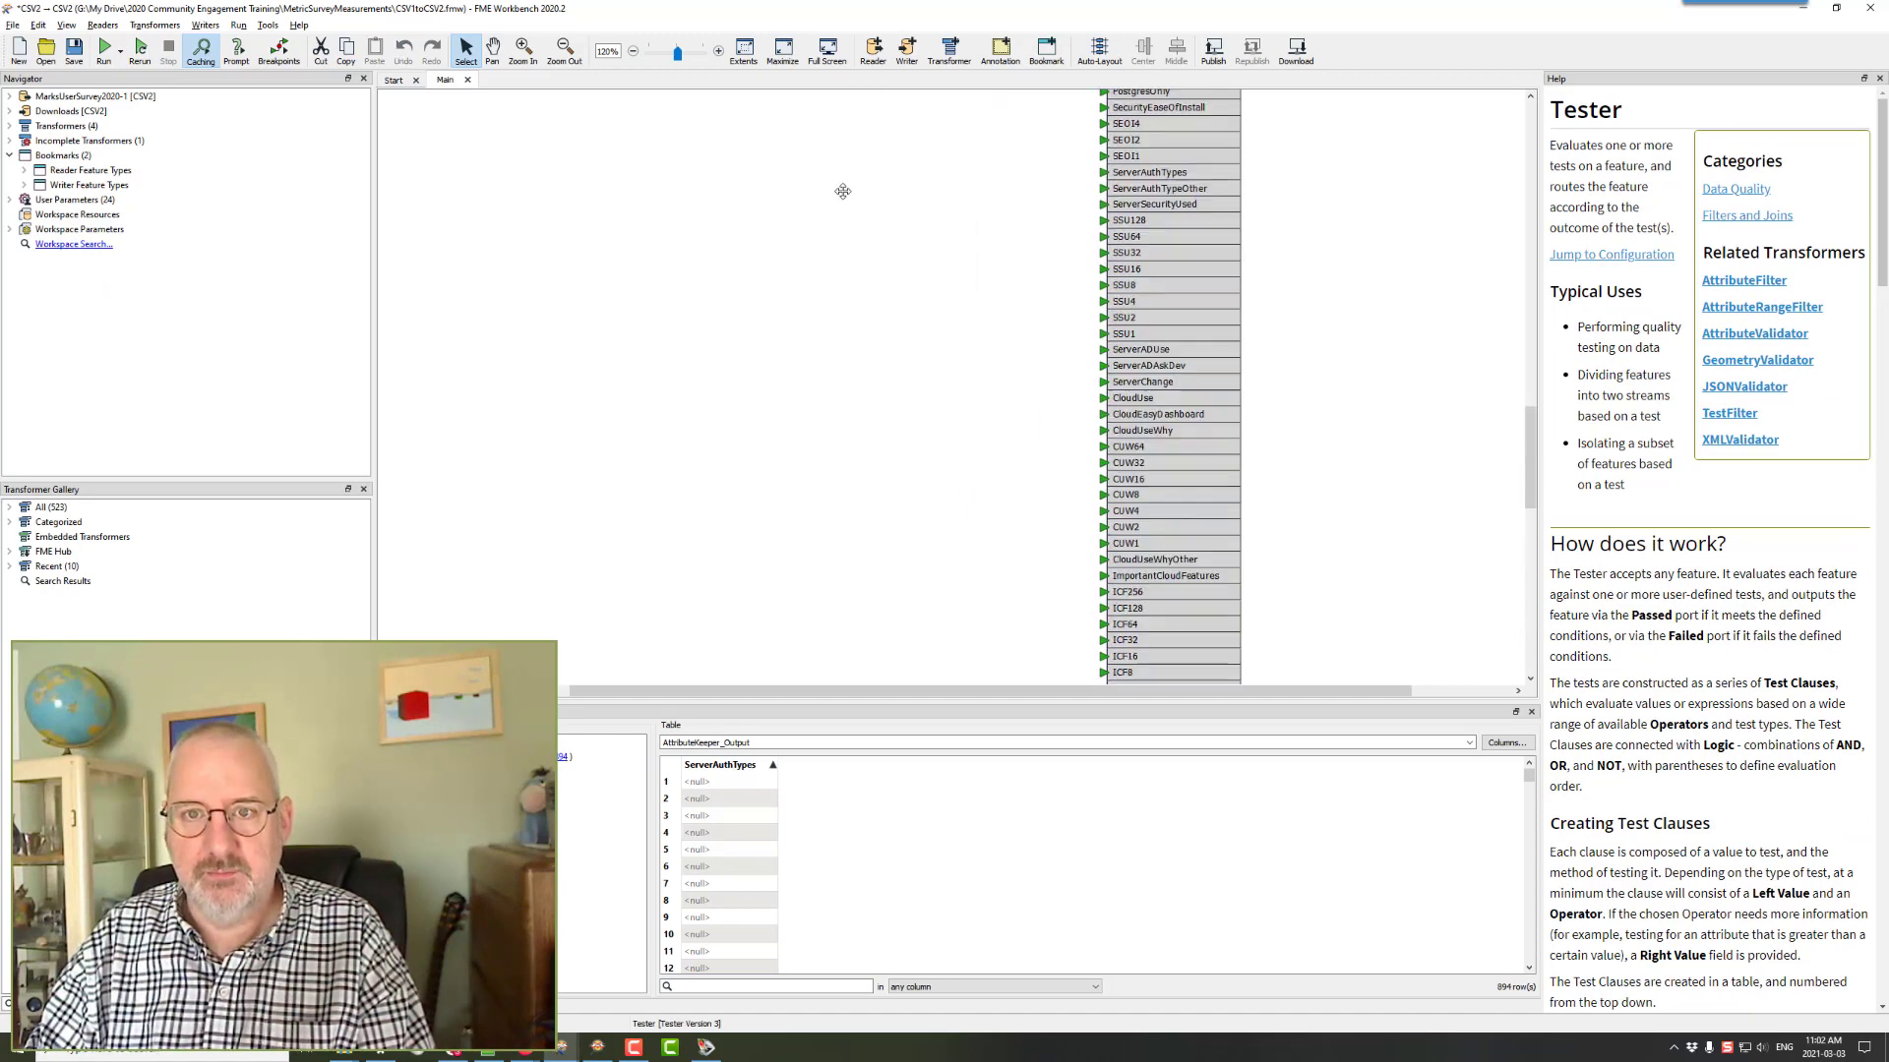
scroll(843, 192, "up", 10)
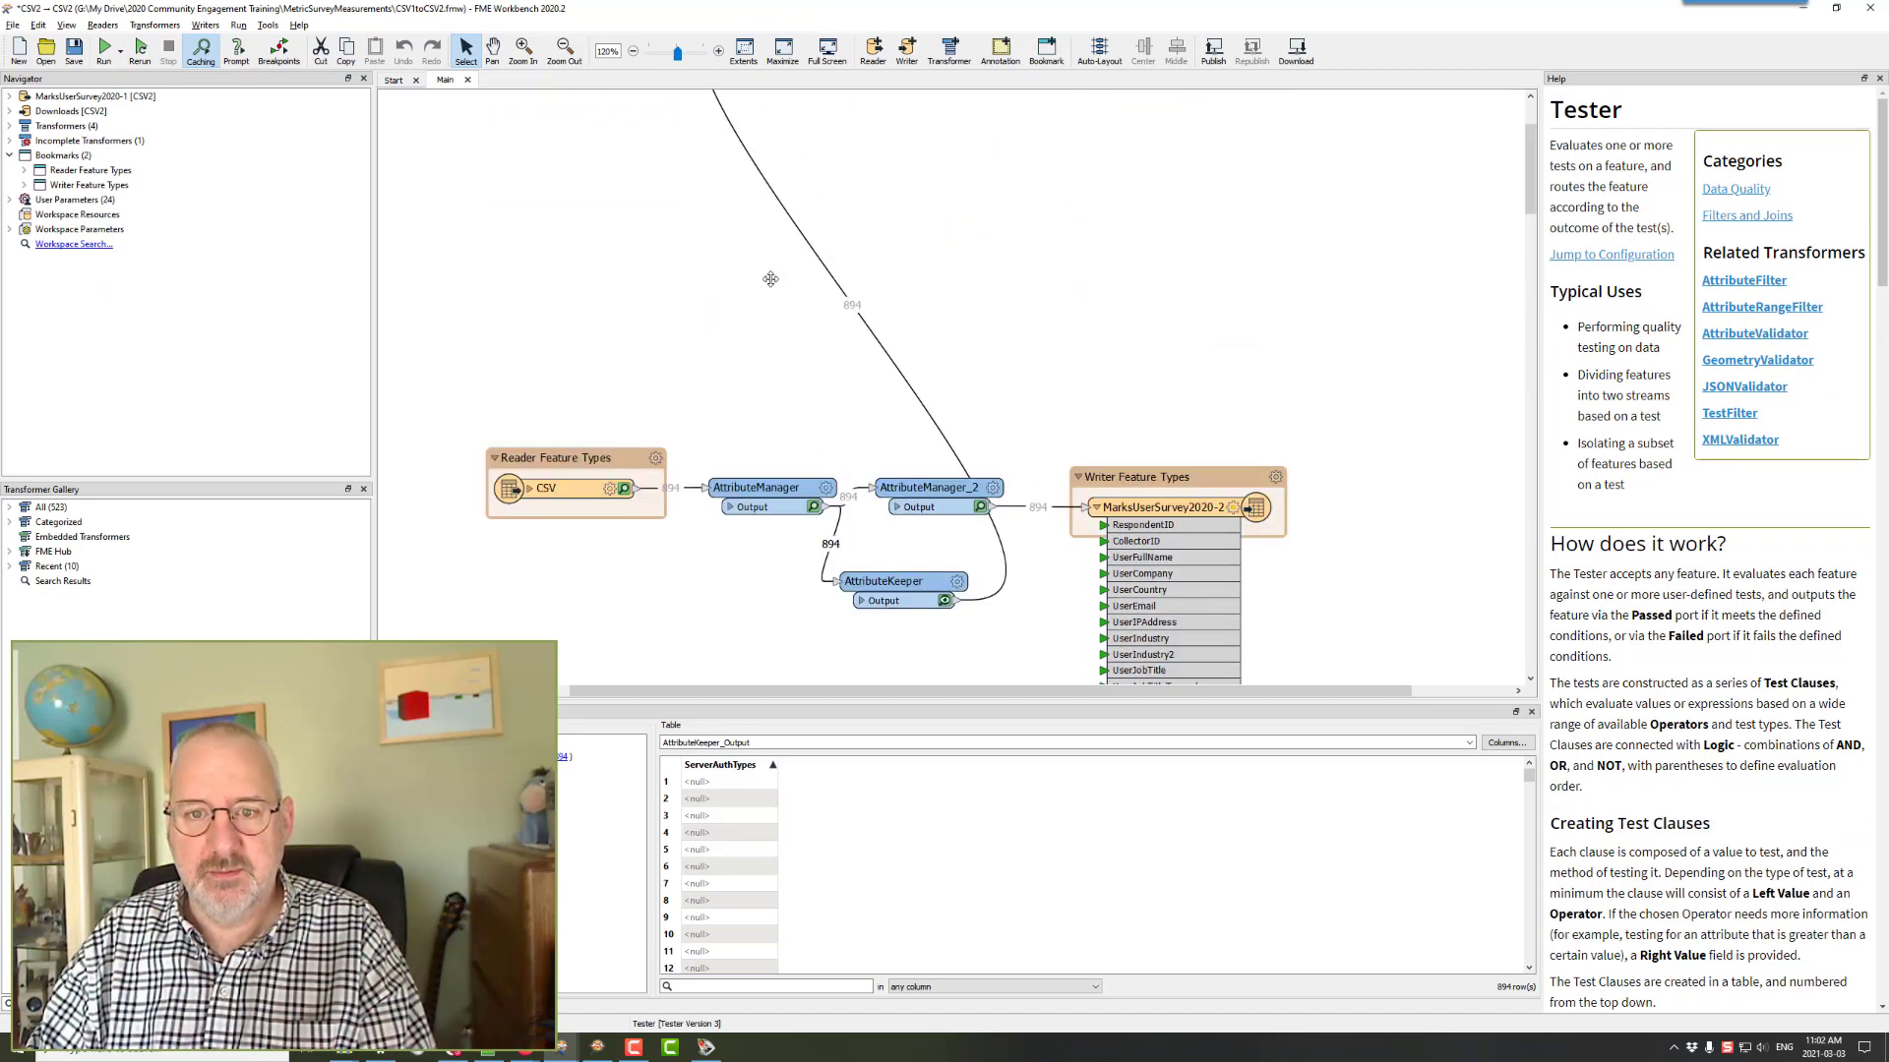
left_click_drag(771, 280, 870, 439)
- Set the Tester's test clause to pass only features whose ServerAuthTypes attribute has a value
left_click(963, 442)
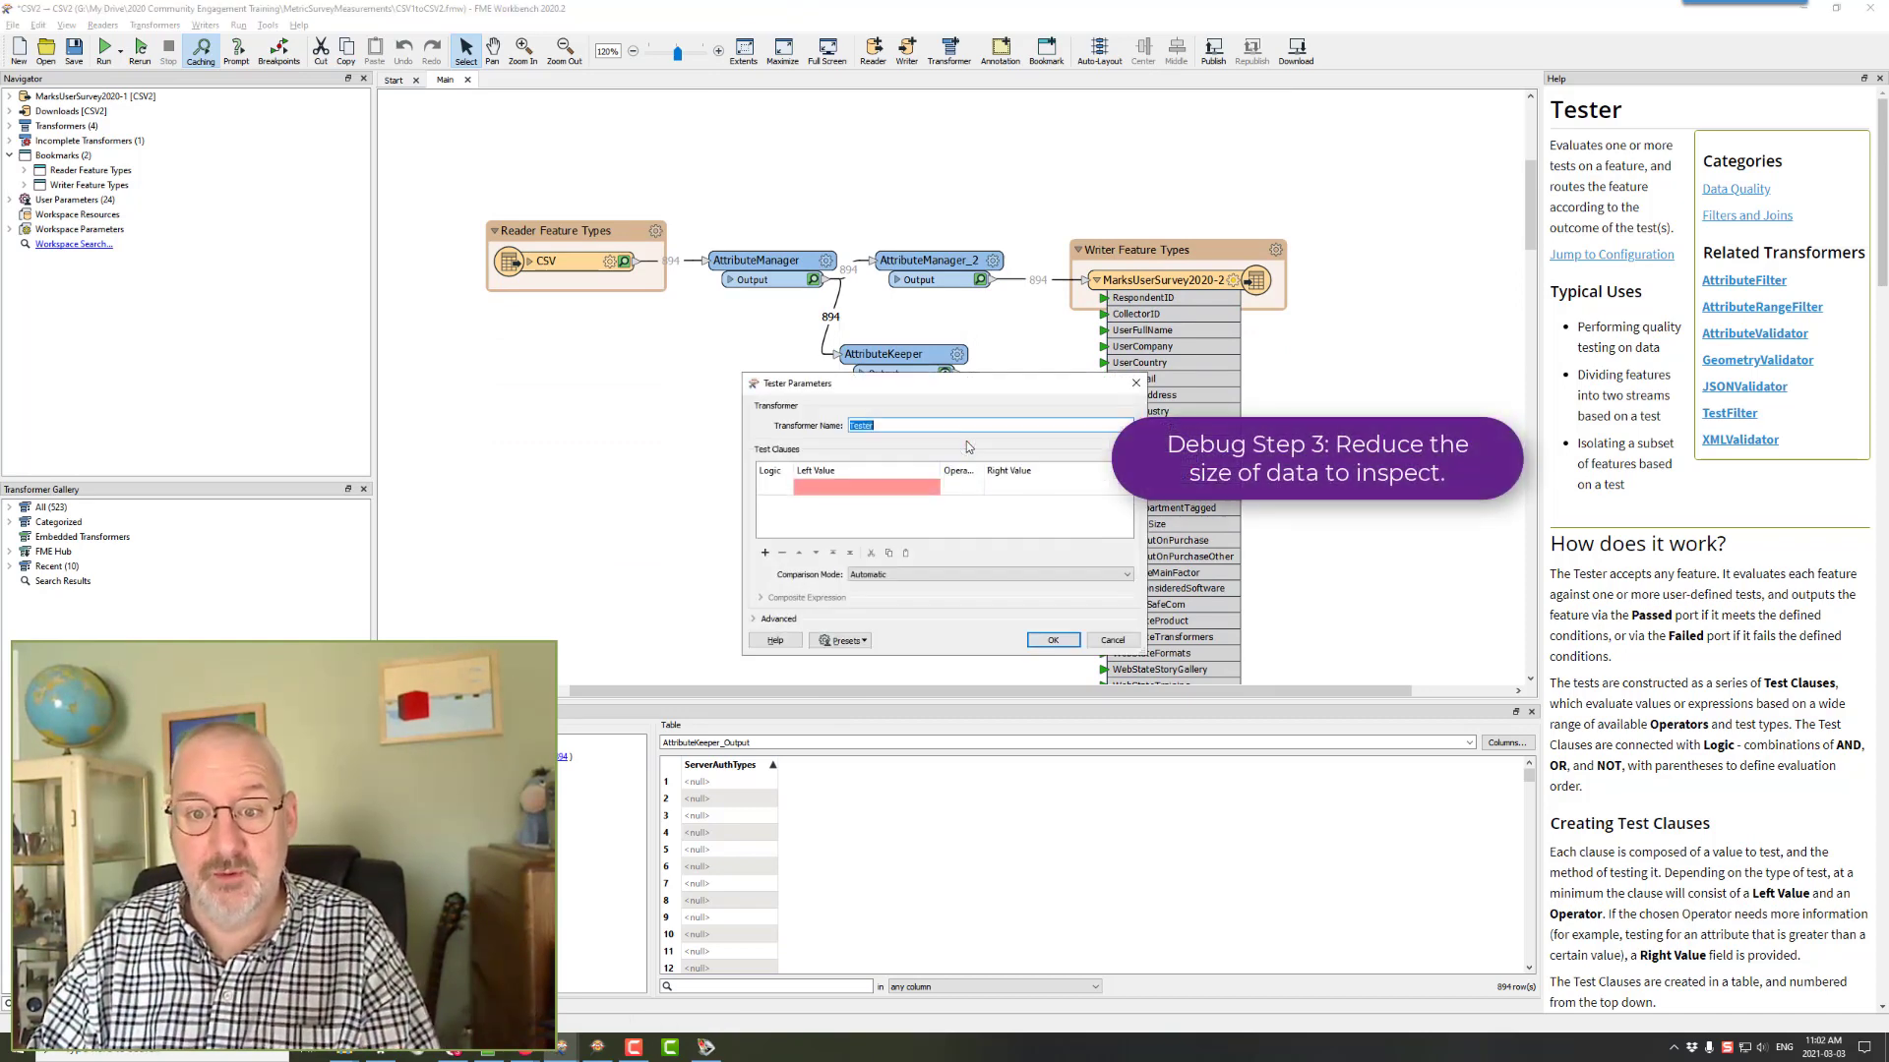
left_click(930, 482)
left_click(932, 486)
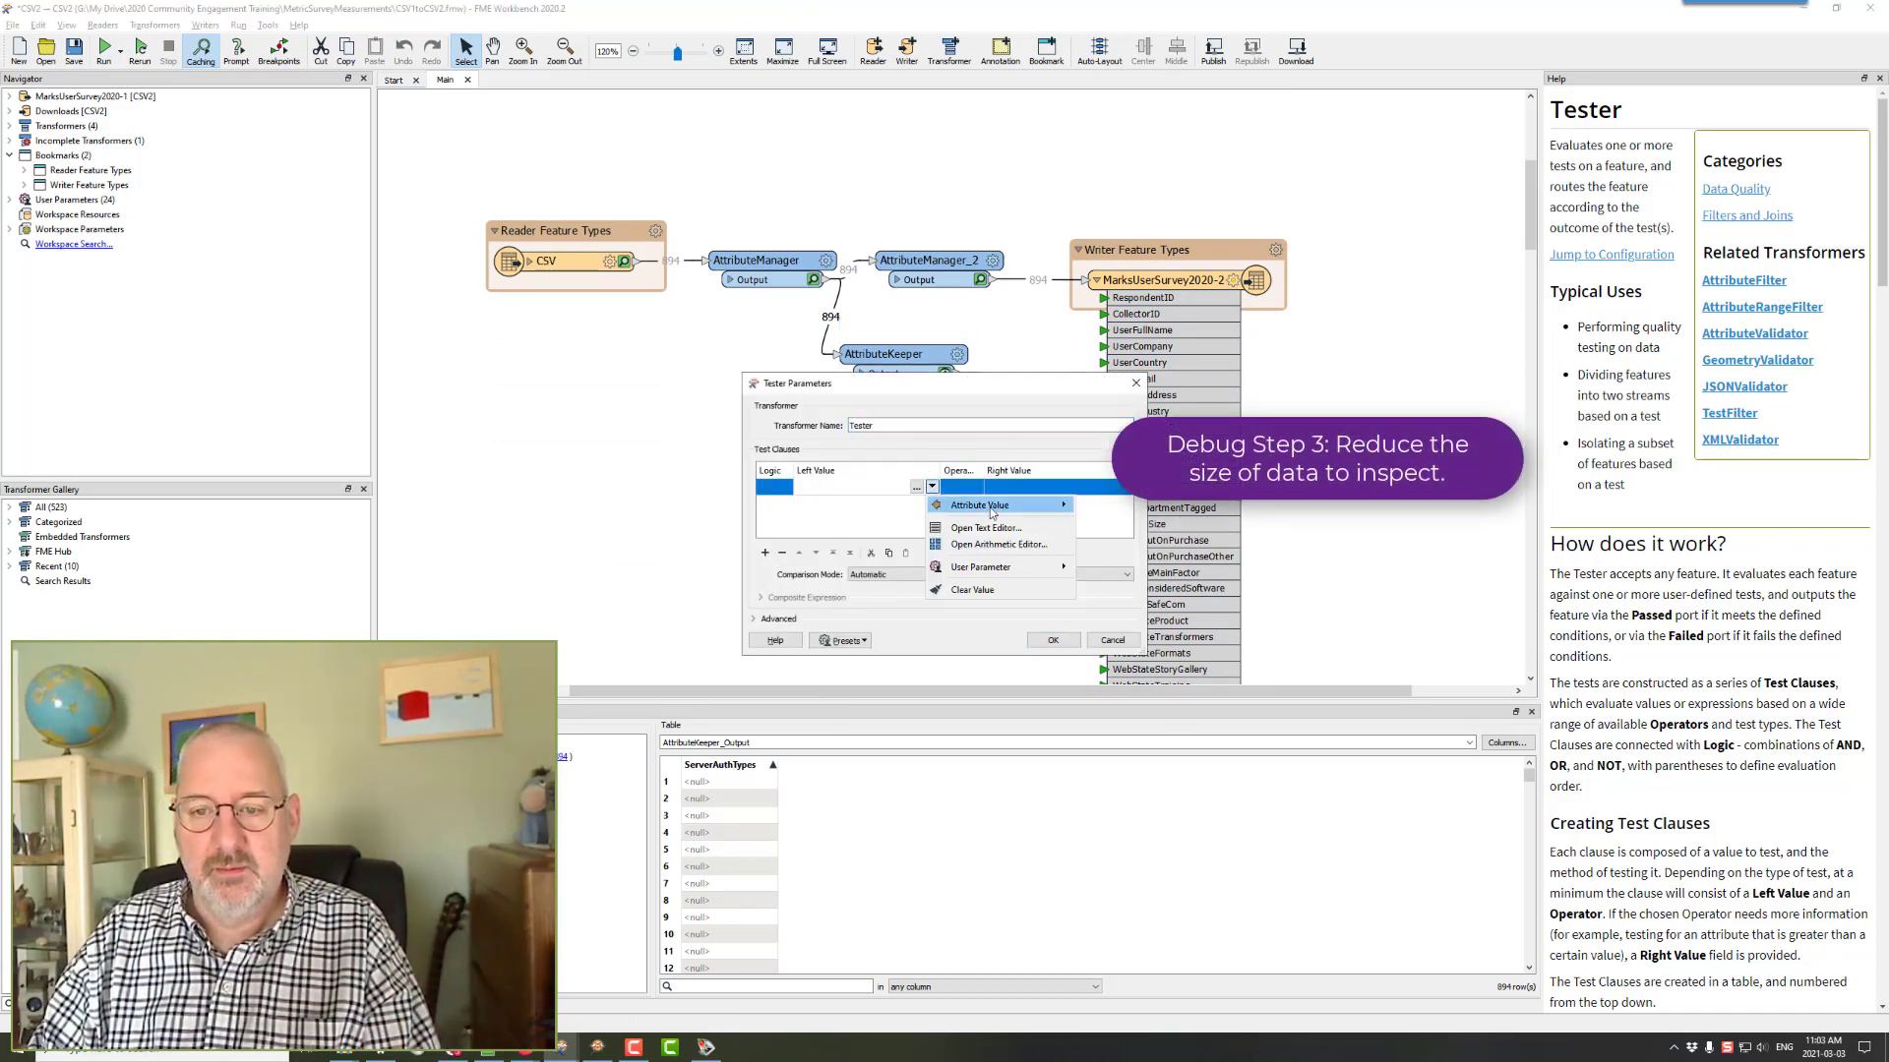
mouse_move(991, 507)
left_click(1128, 506)
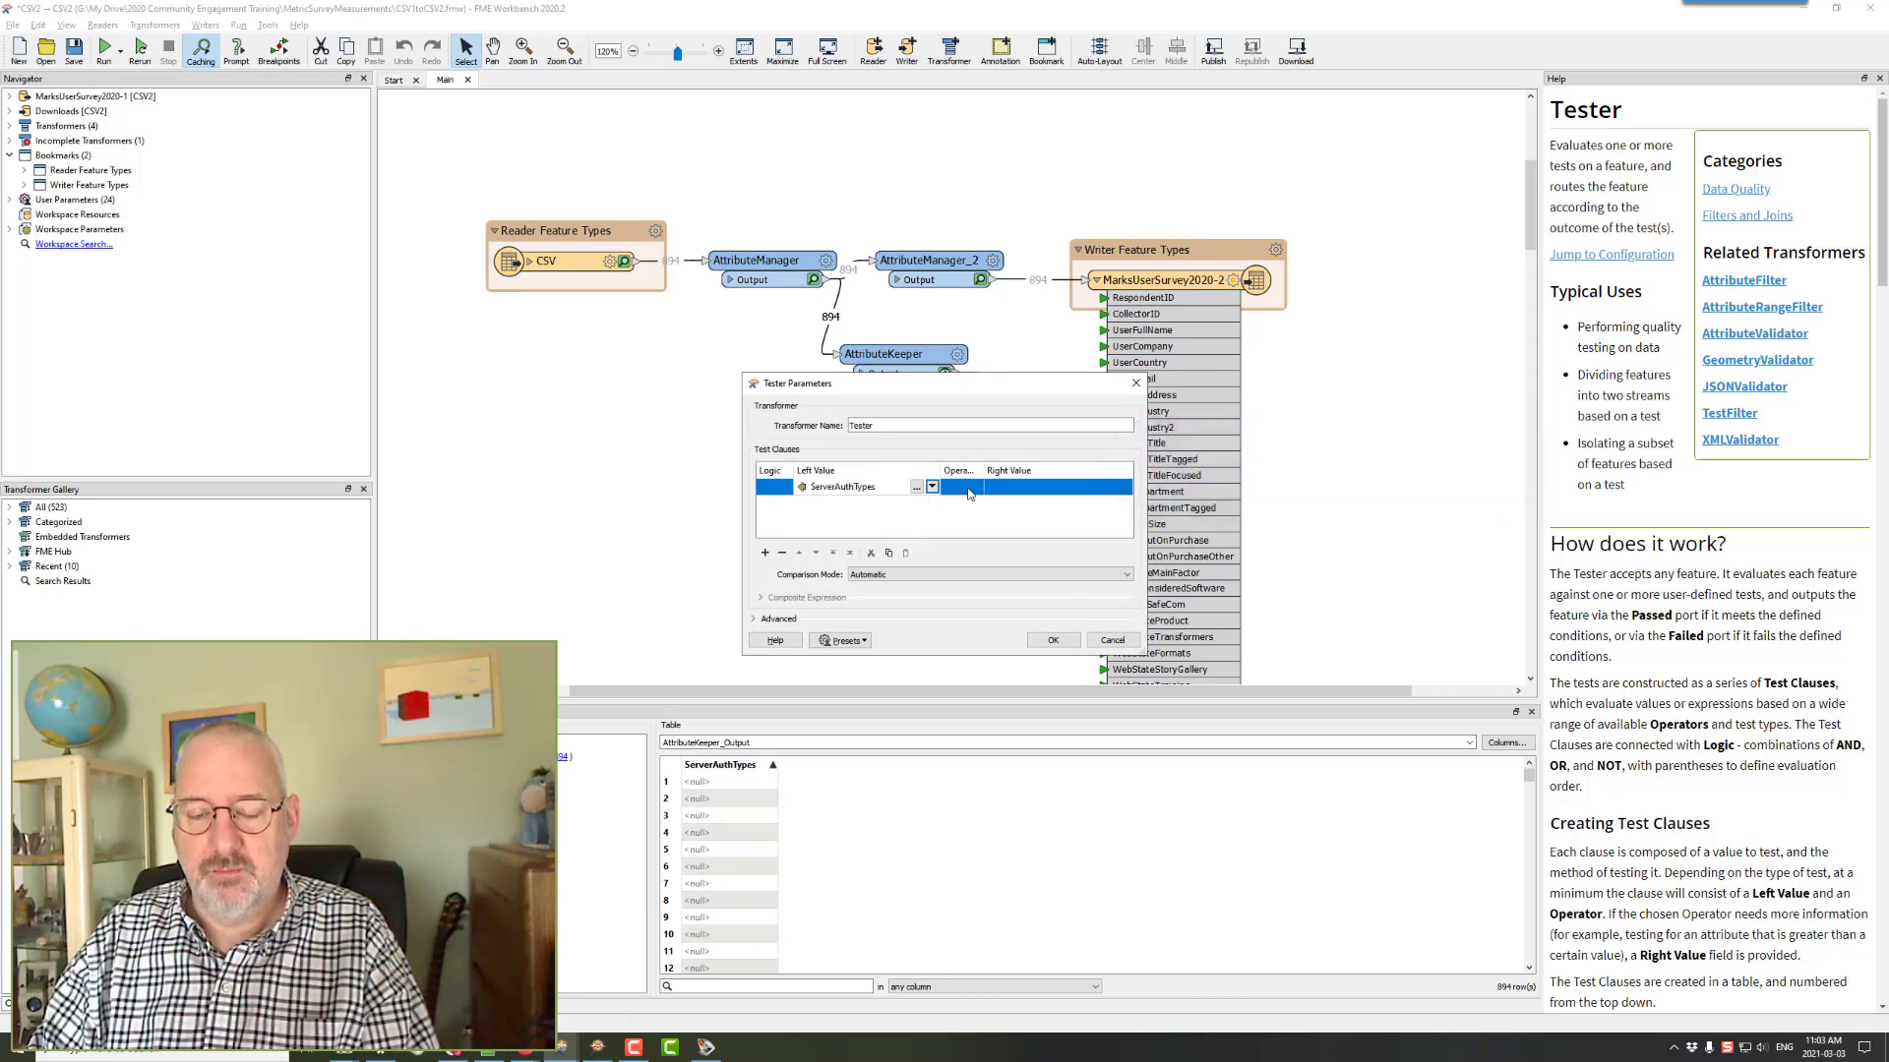
left_click(969, 489)
left_click(991, 668)
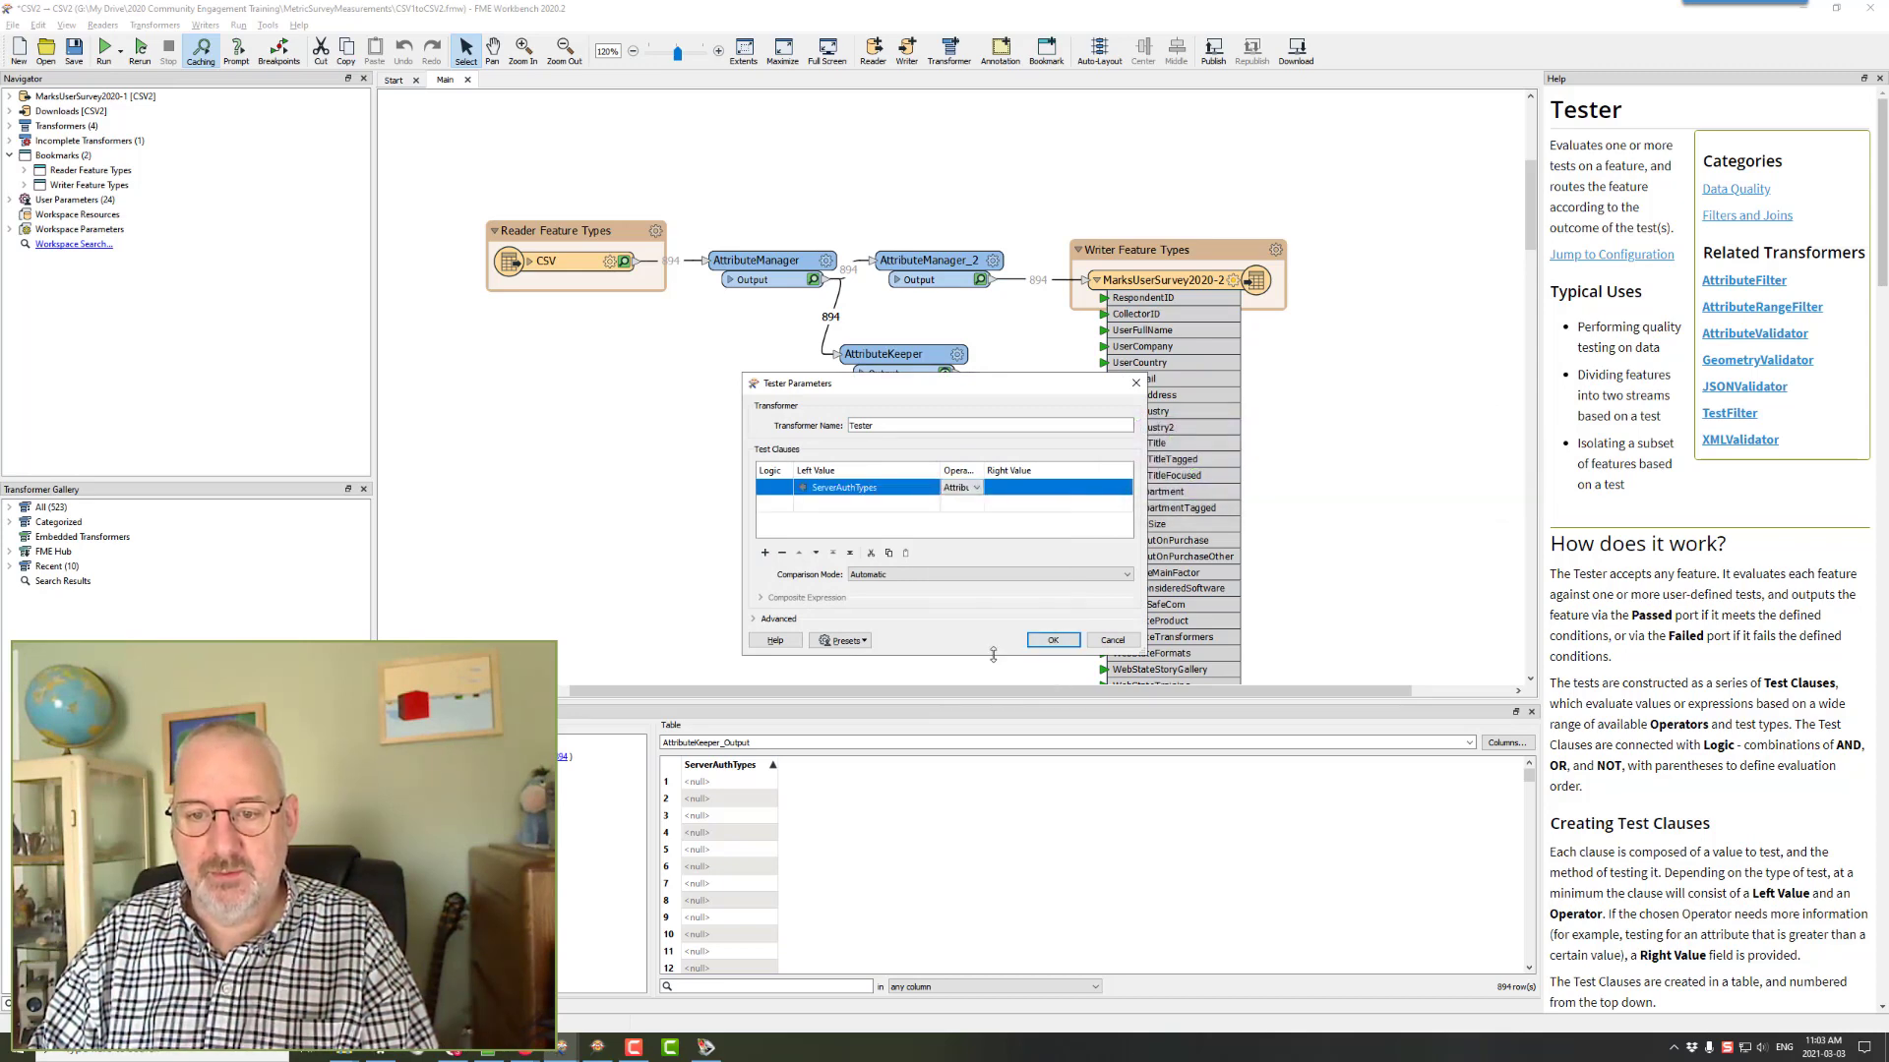
left_click(1052, 640)
- Run the workspace to the Tester and examine the ServerAuthTypes values of the features in its Passed output
left_click(846, 411)
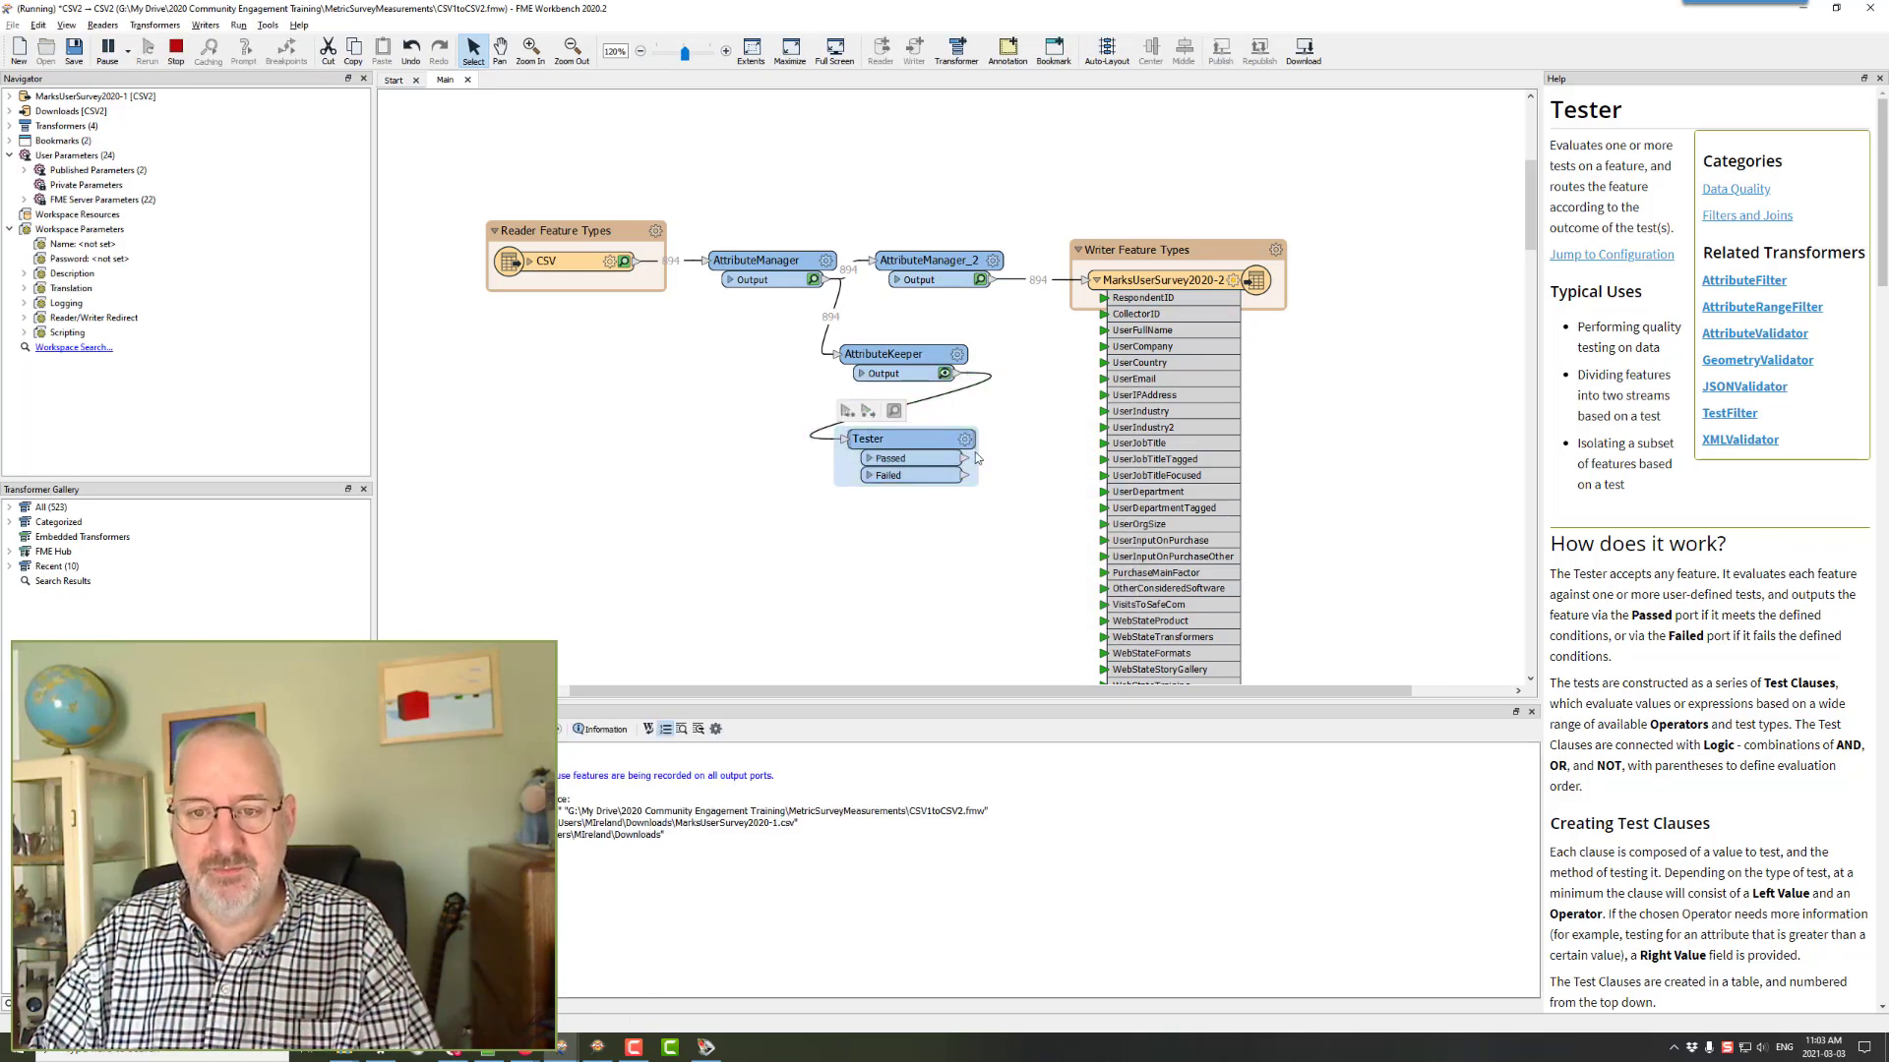
left_click(952, 460)
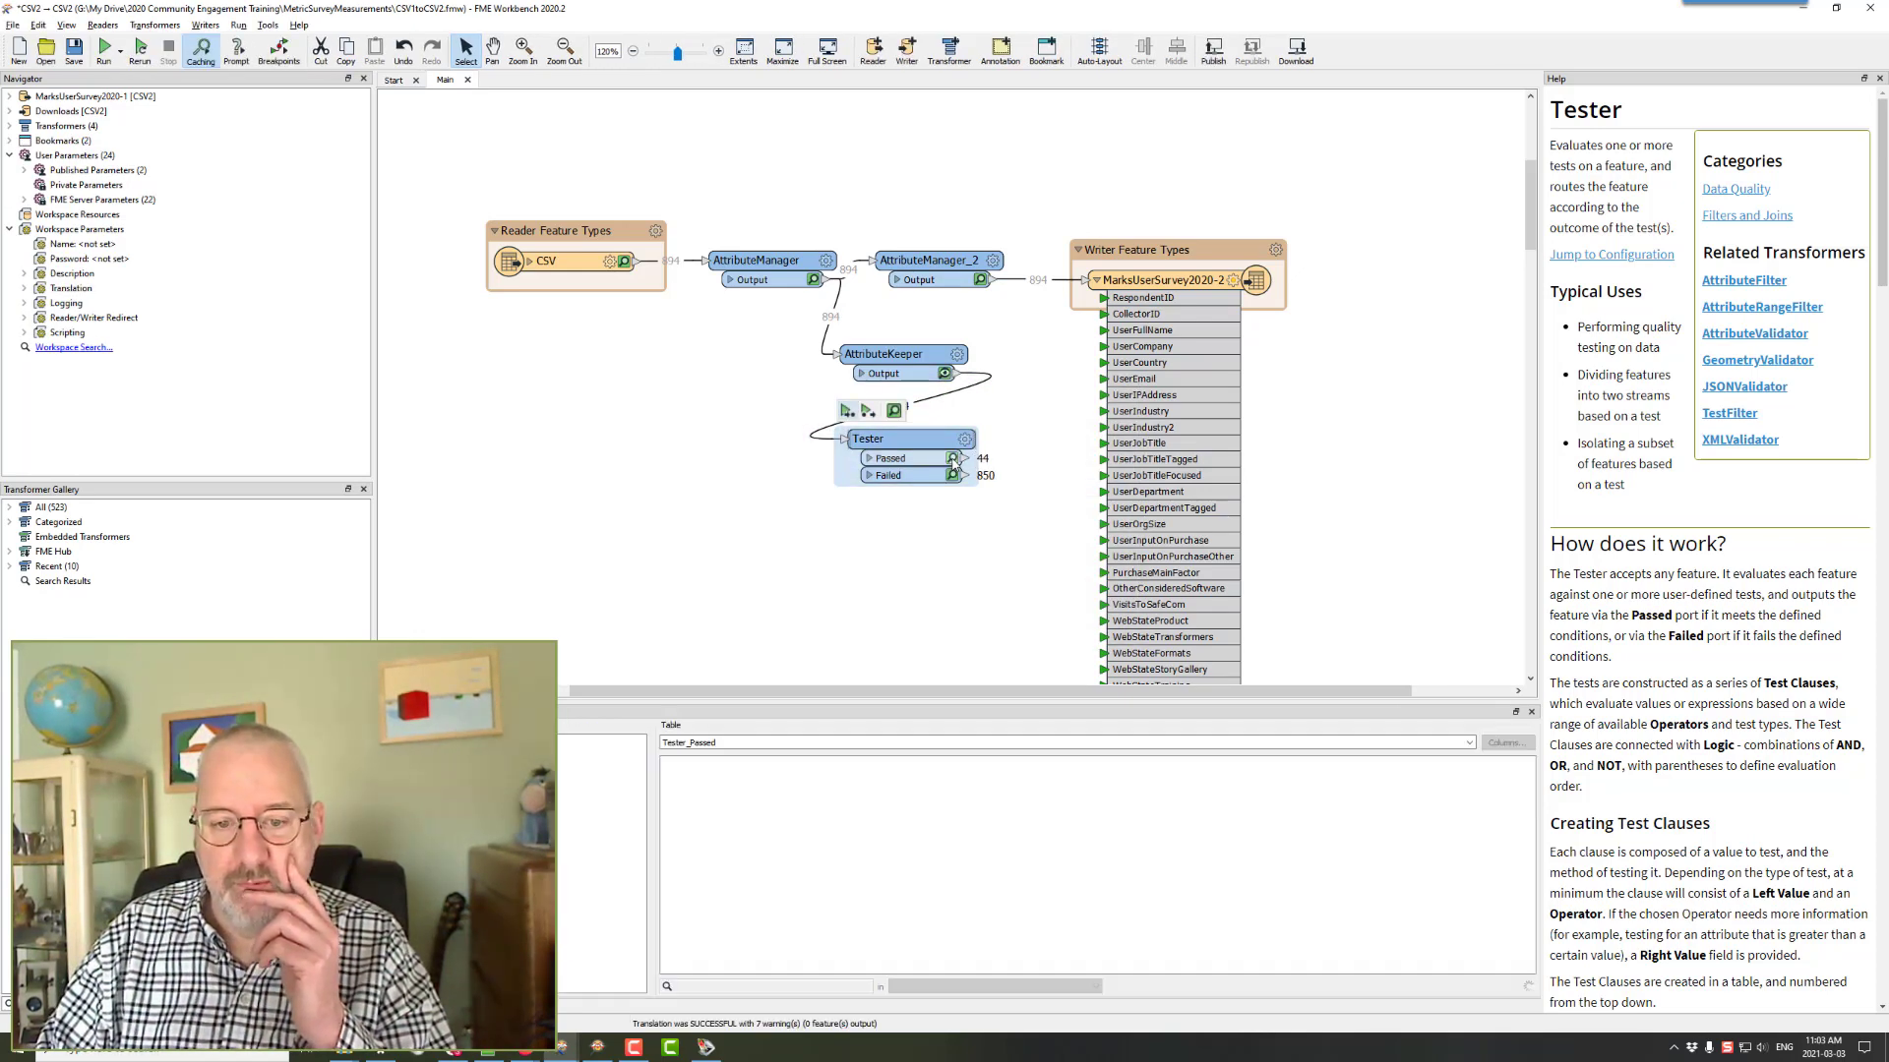
scroll(728, 875, "down", 10)
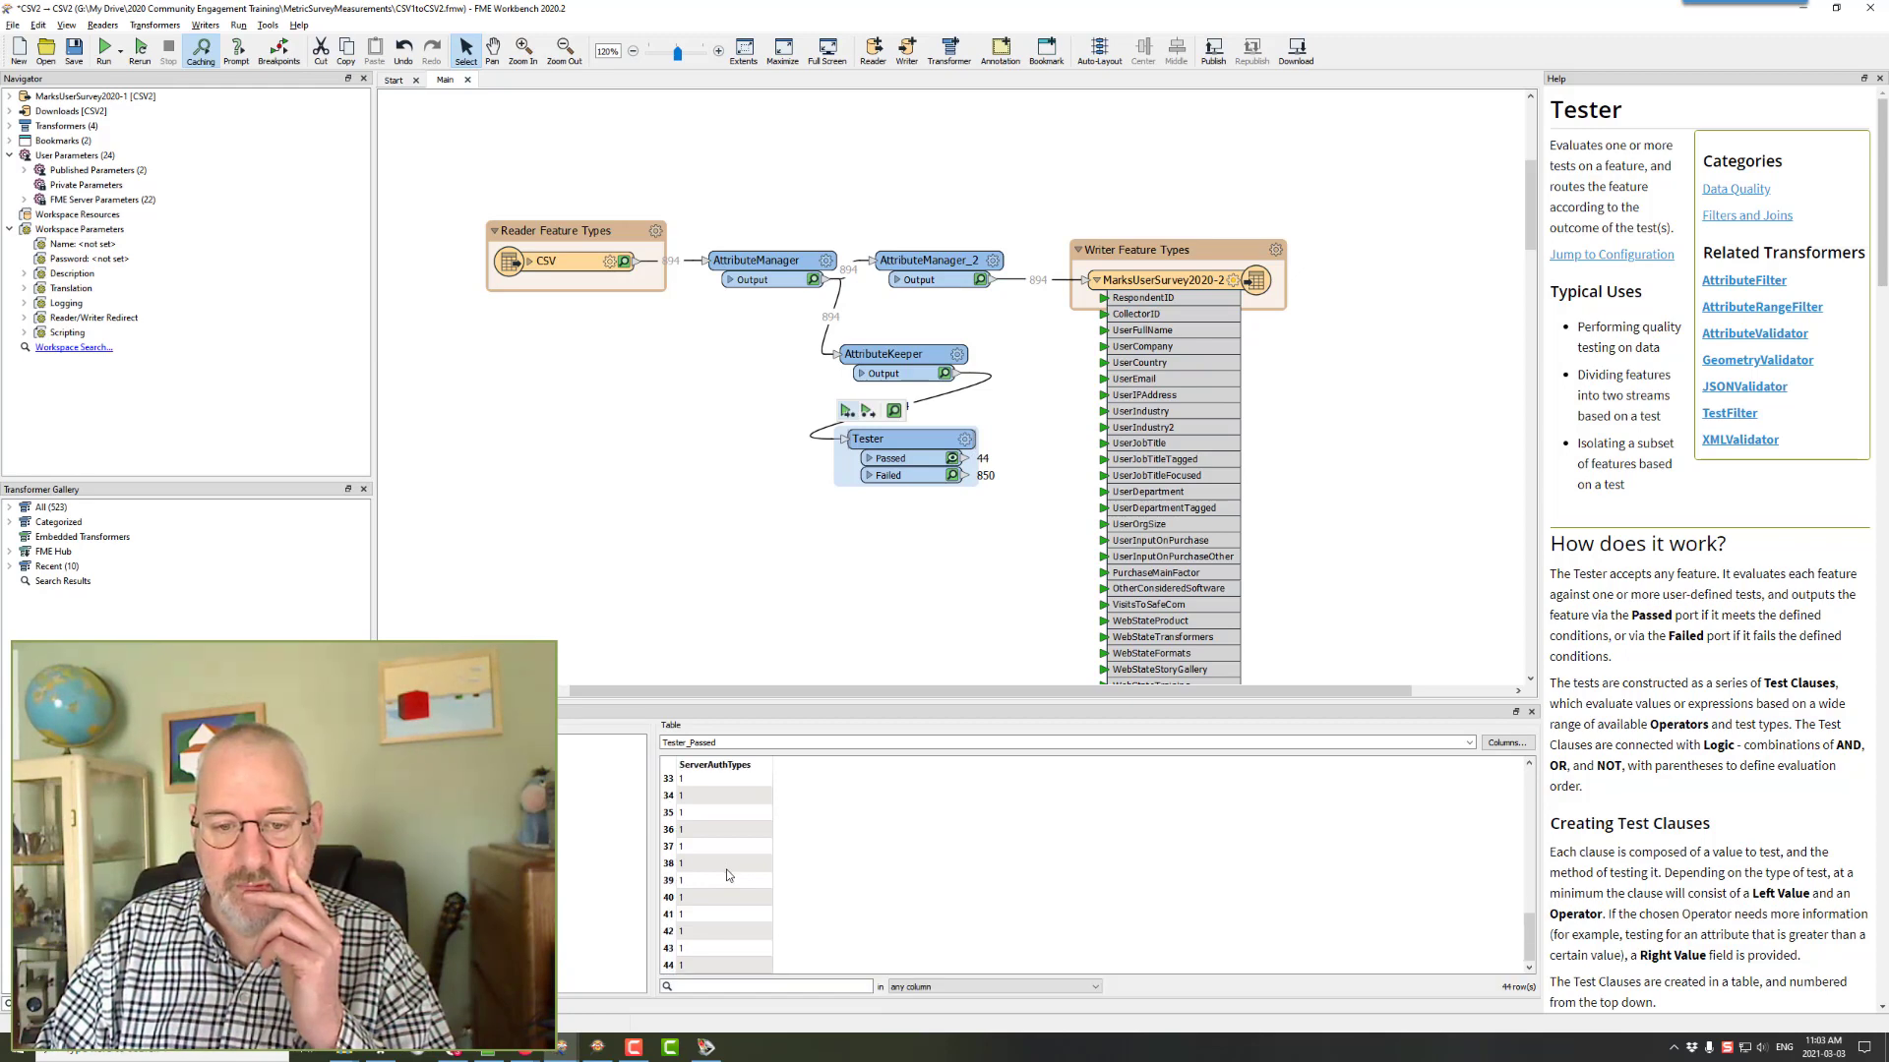
scroll(728, 875, "up", 10)
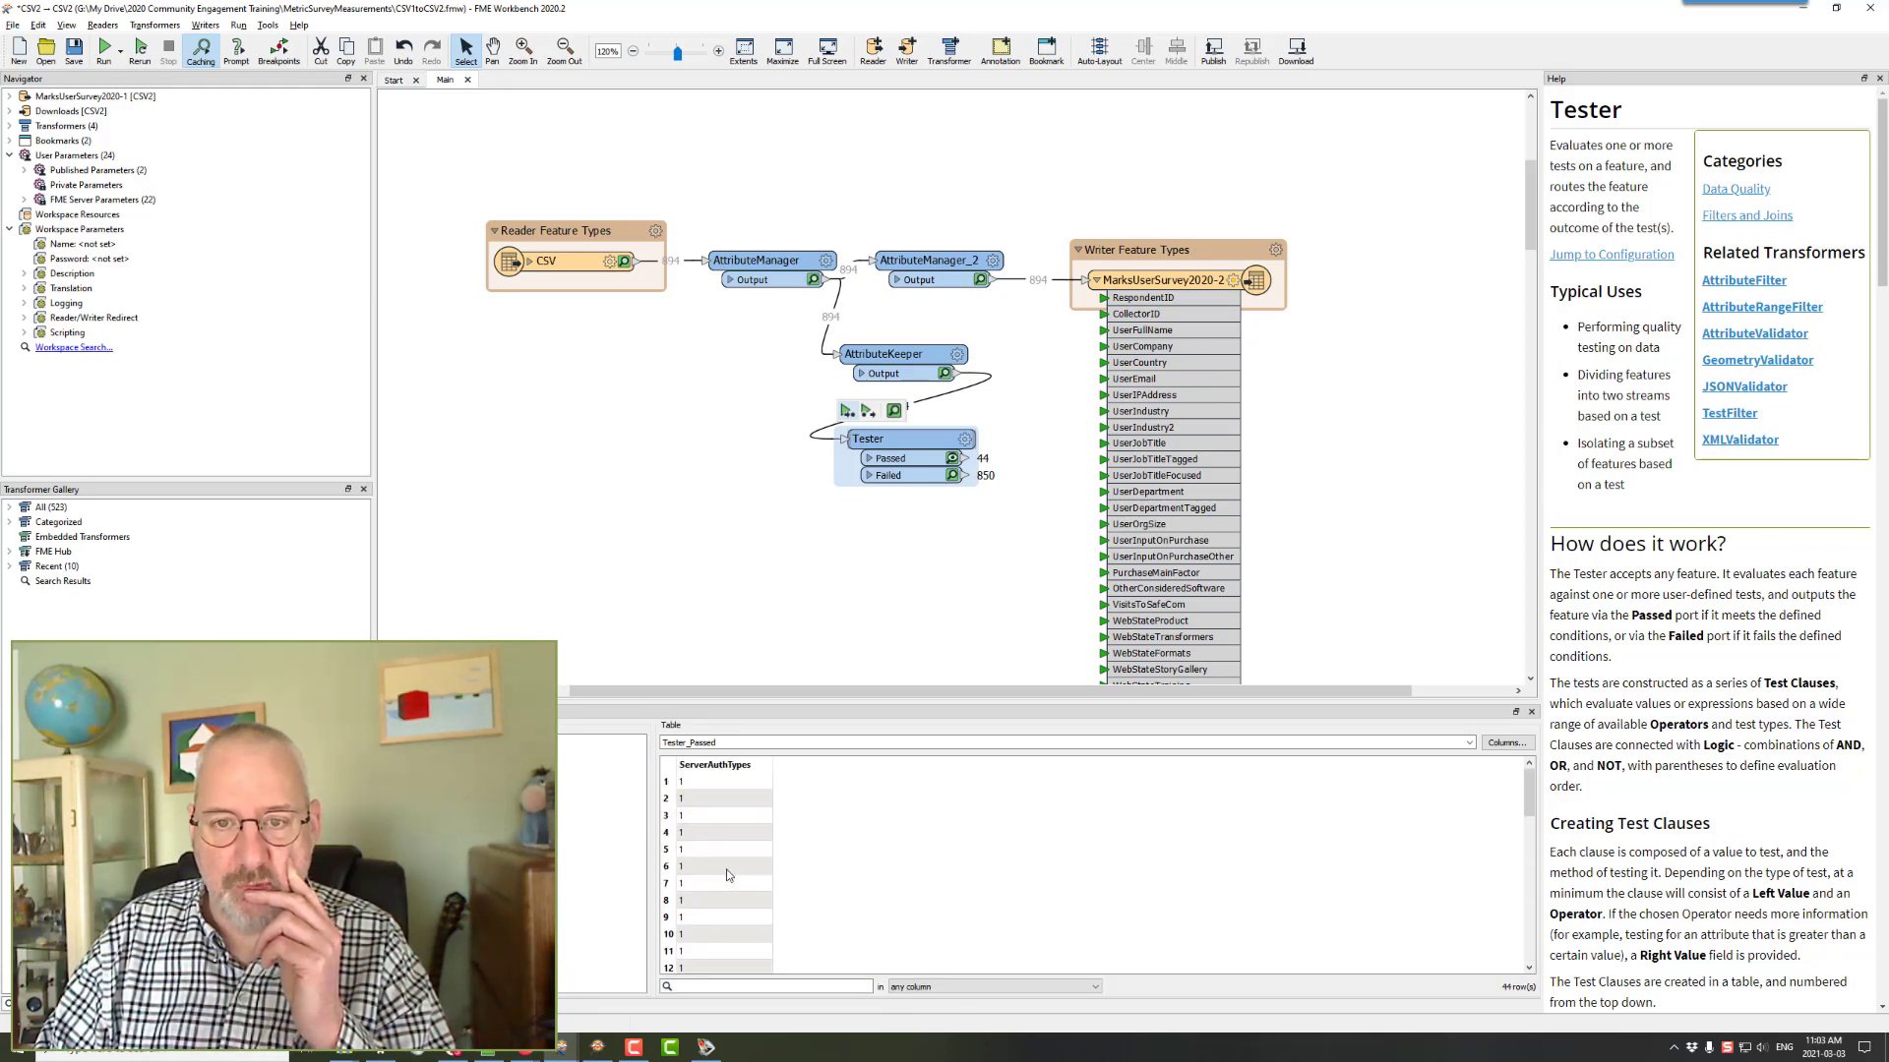
- Look through the attribute actions in the first AttributeManager's parameters and leave them without saving
left_click(828, 264)
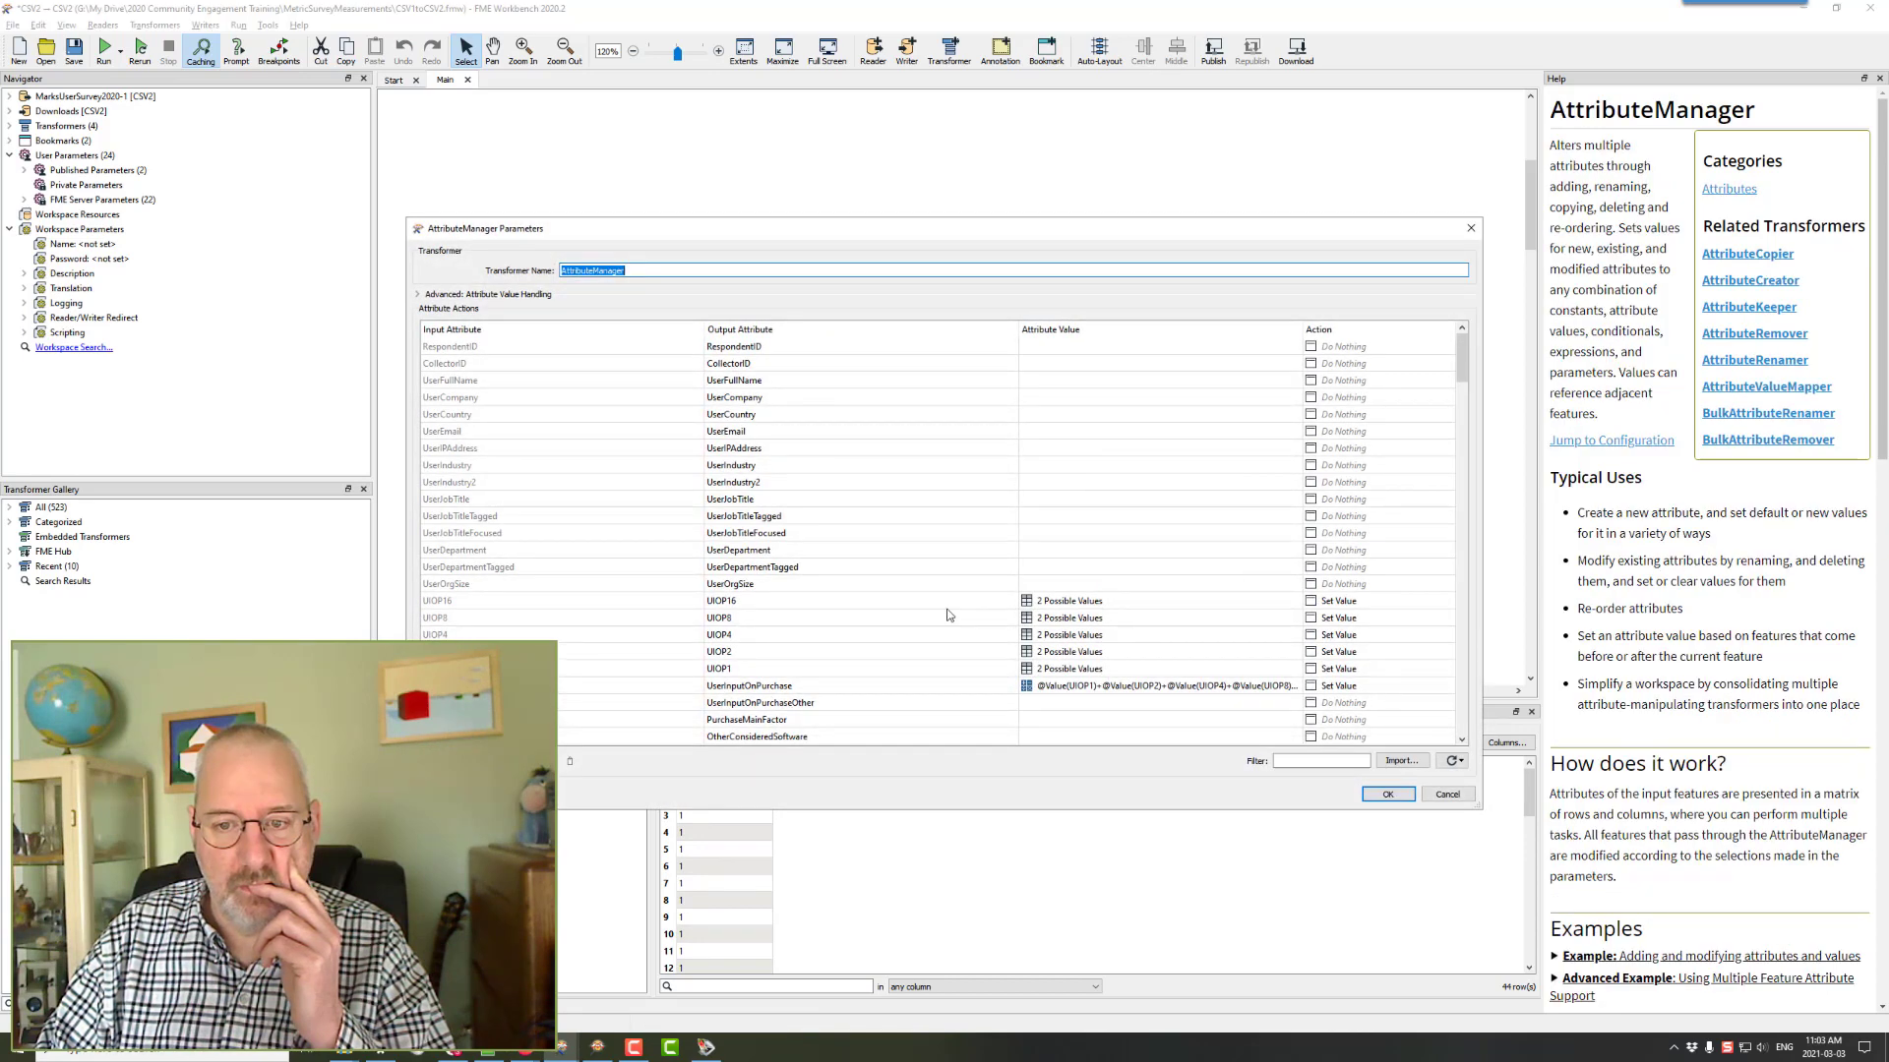
scroll(1013, 602, "down", 10)
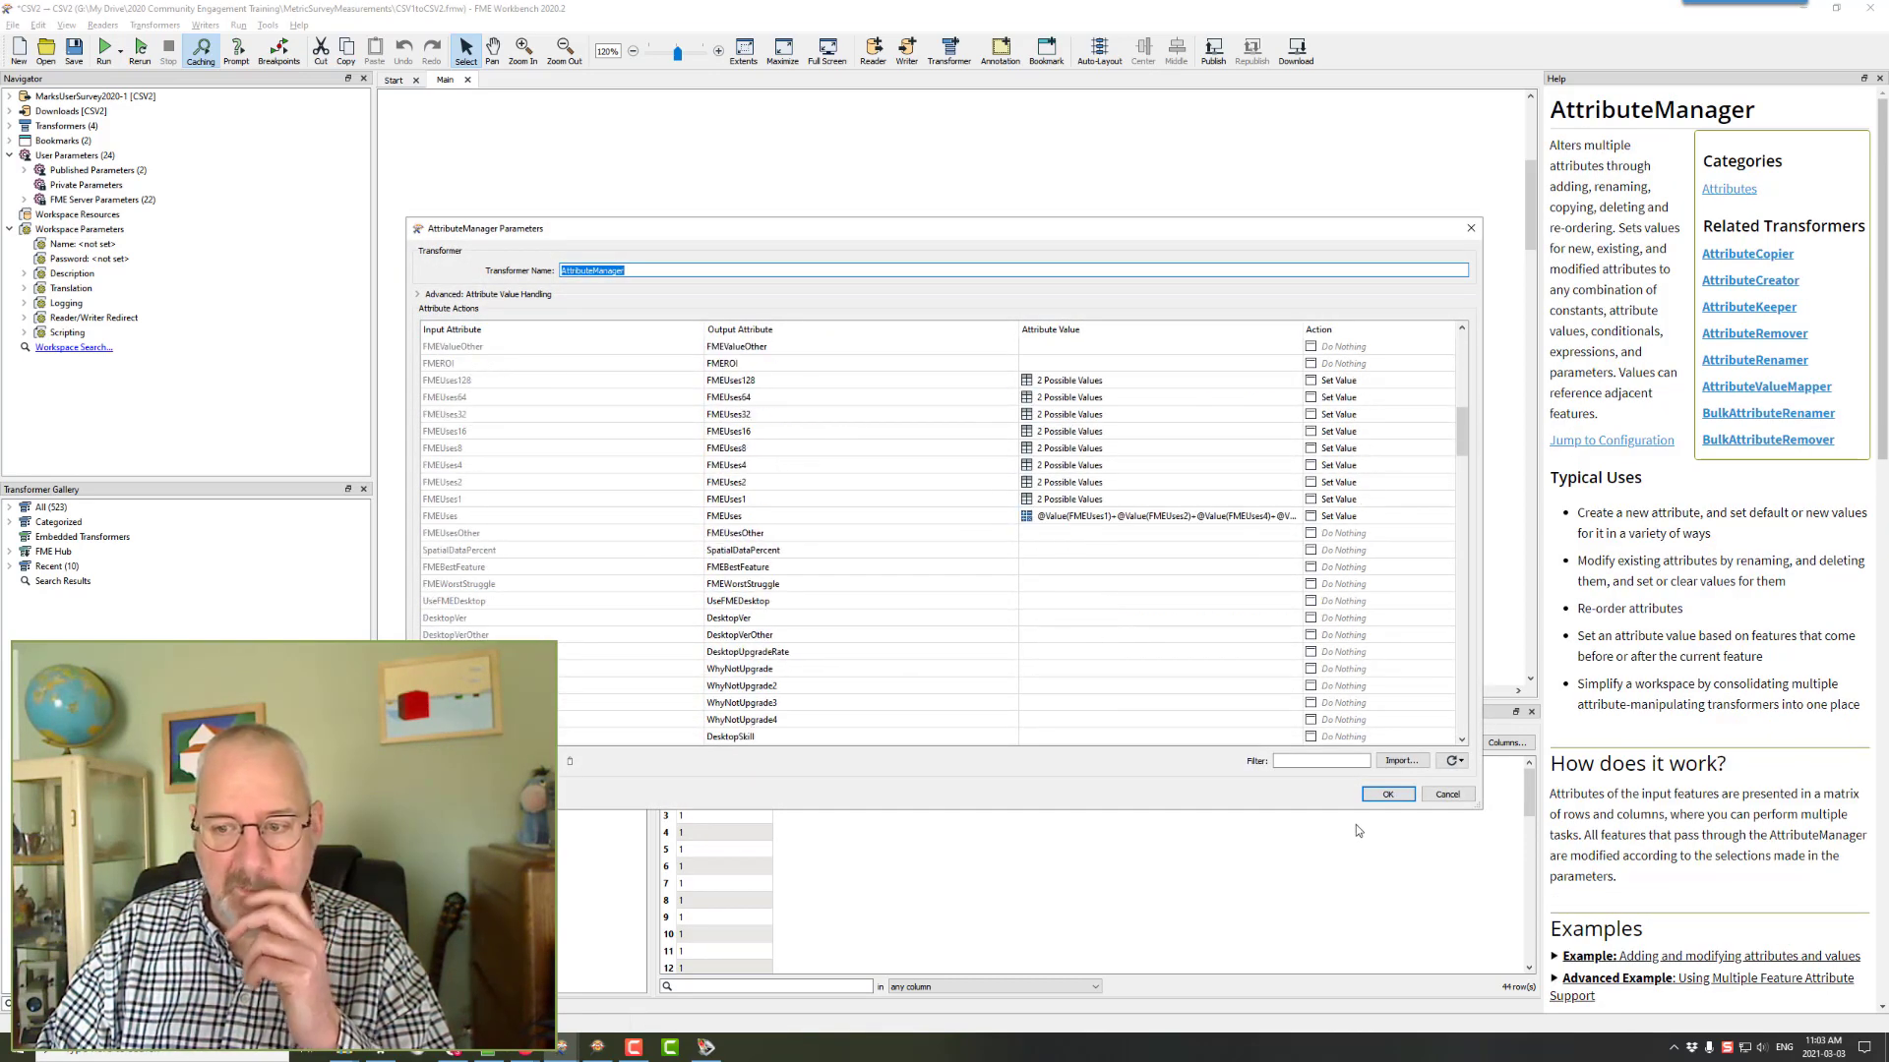
left_click(1454, 797)
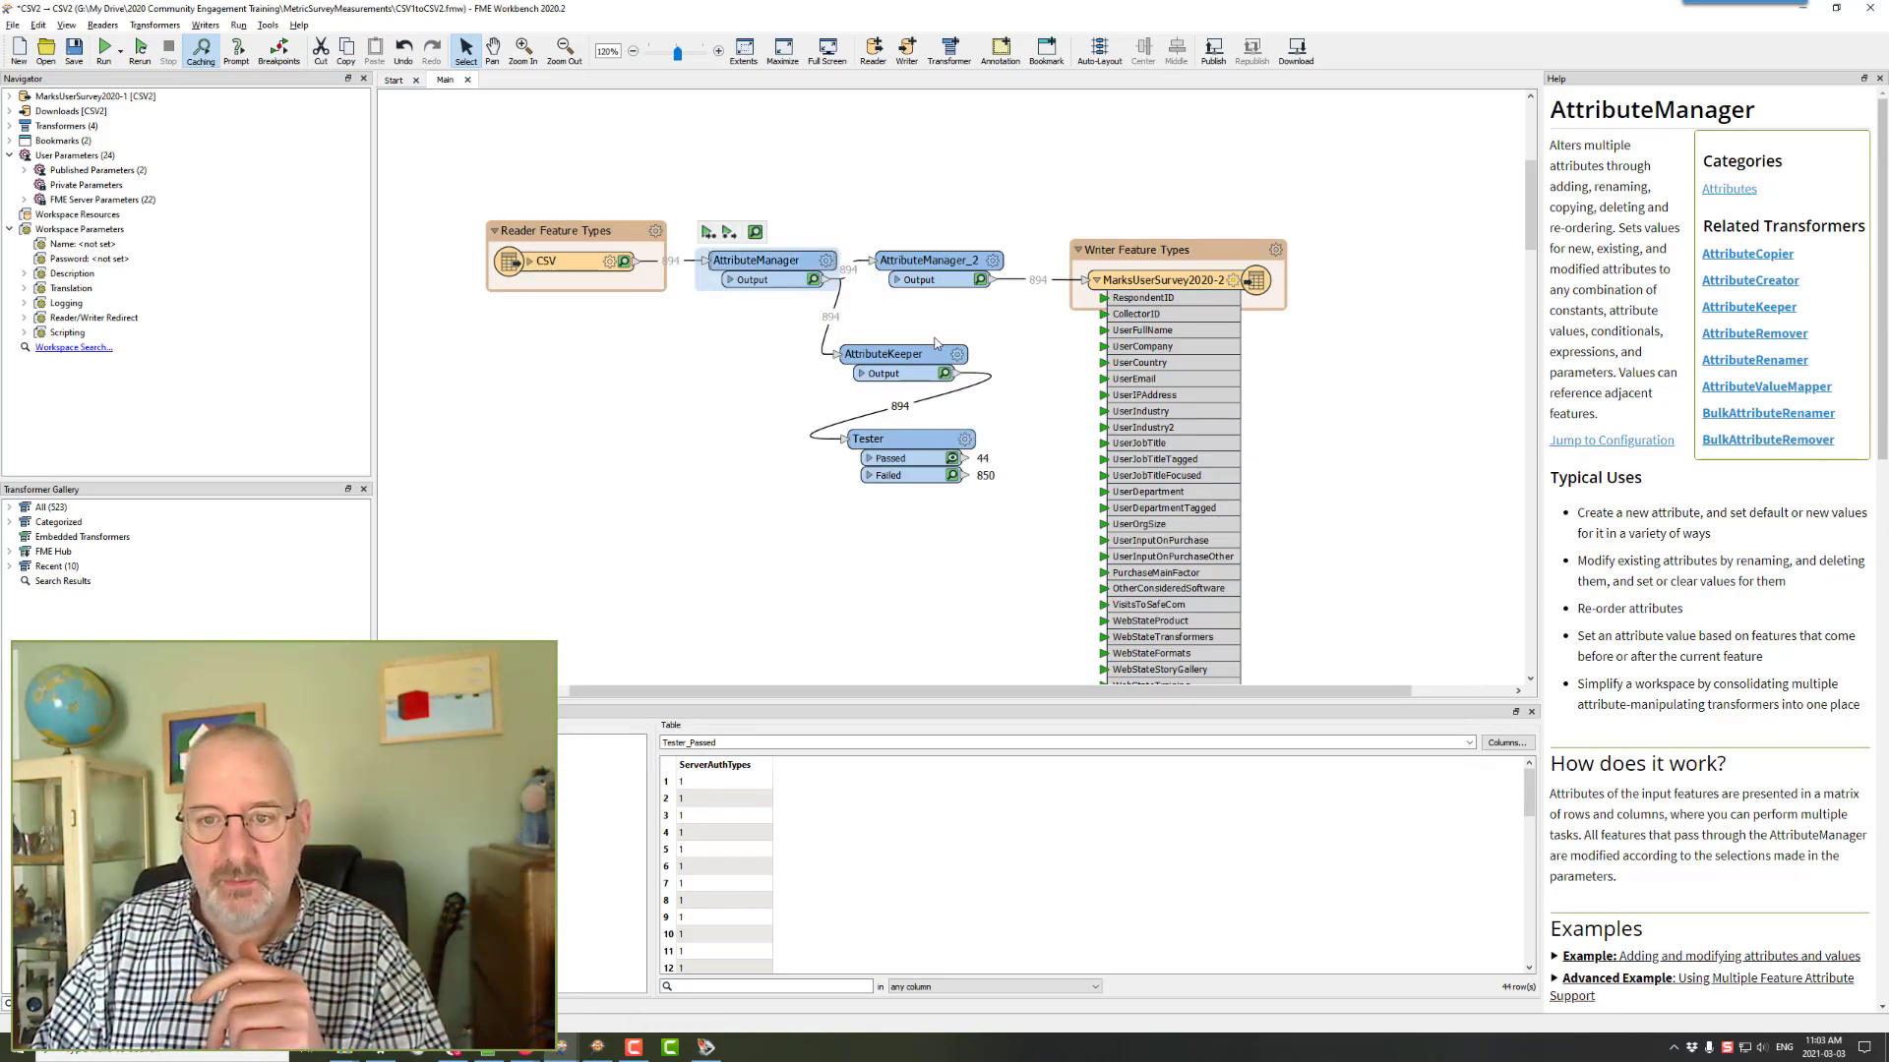
- Add SAT1, SAT2, SAT4 and SAT8 to the attributes the AttributeKeeper keeps alongside ServerAuthTypes
left_click(957, 356)
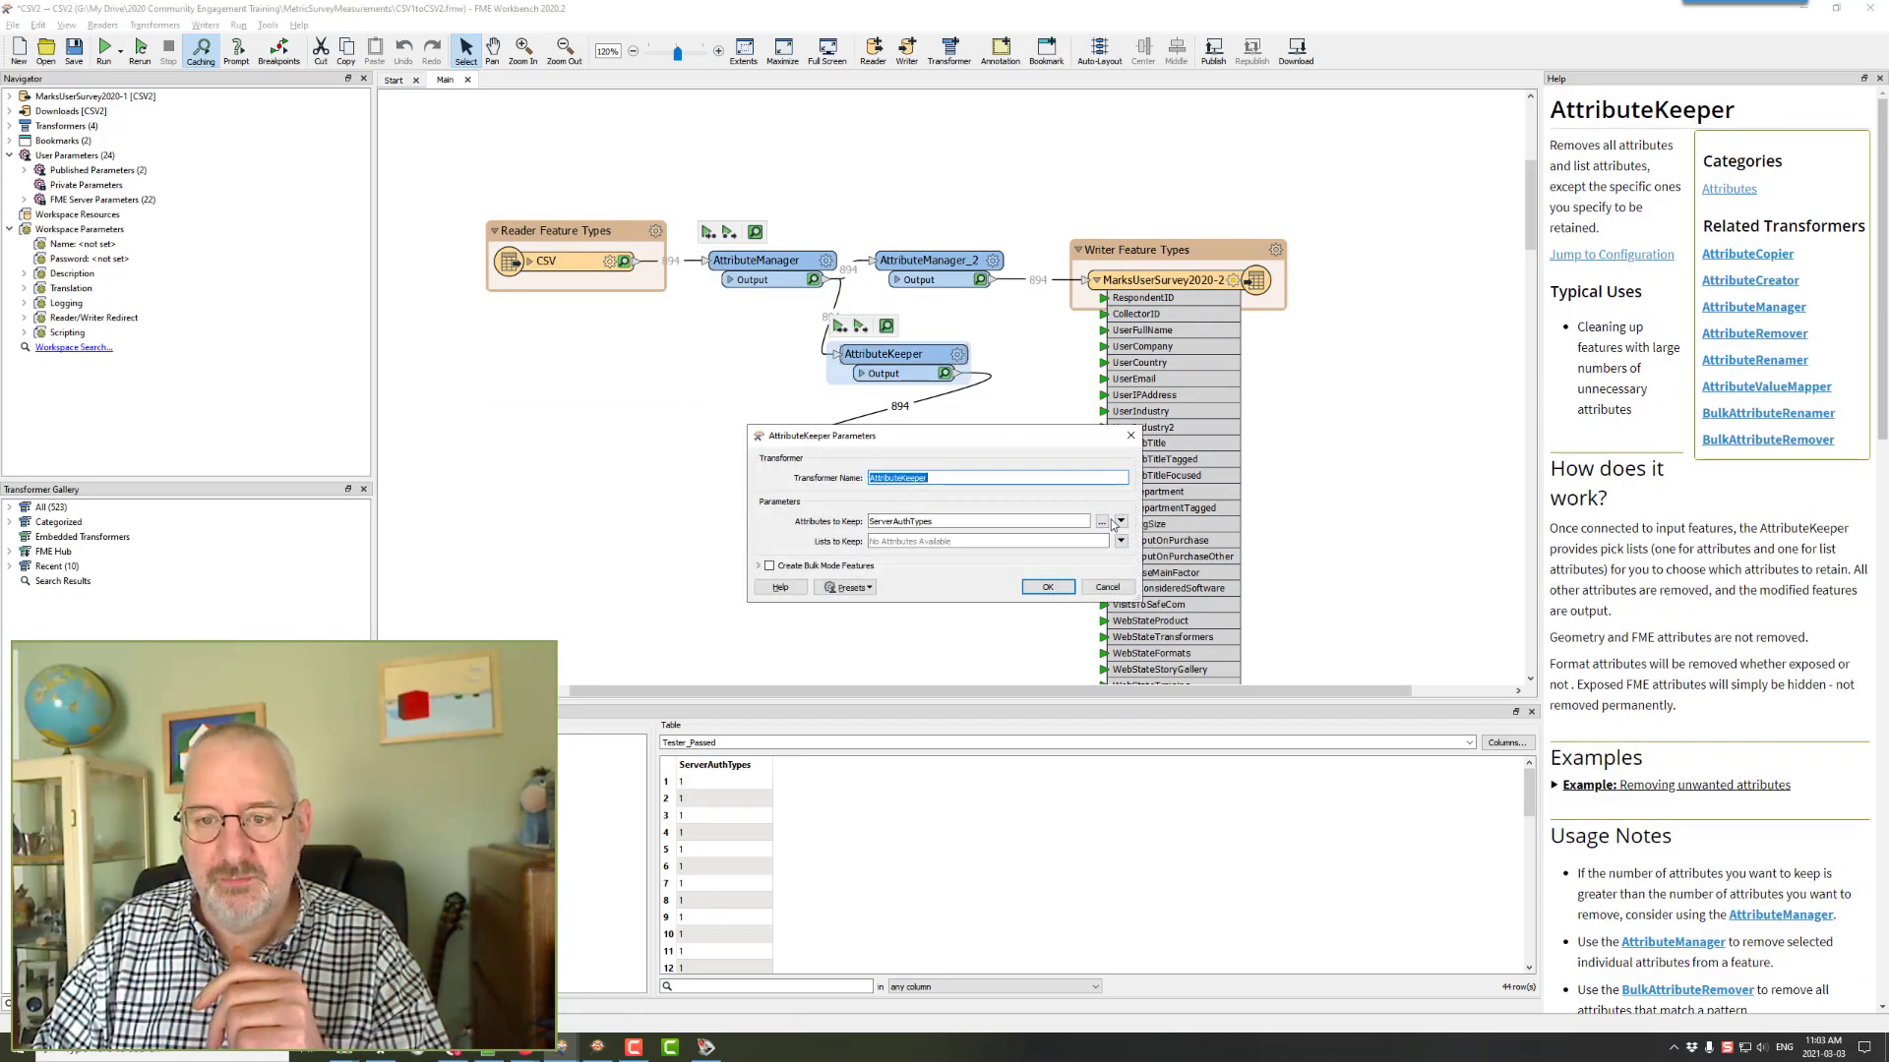
left_click(1105, 525)
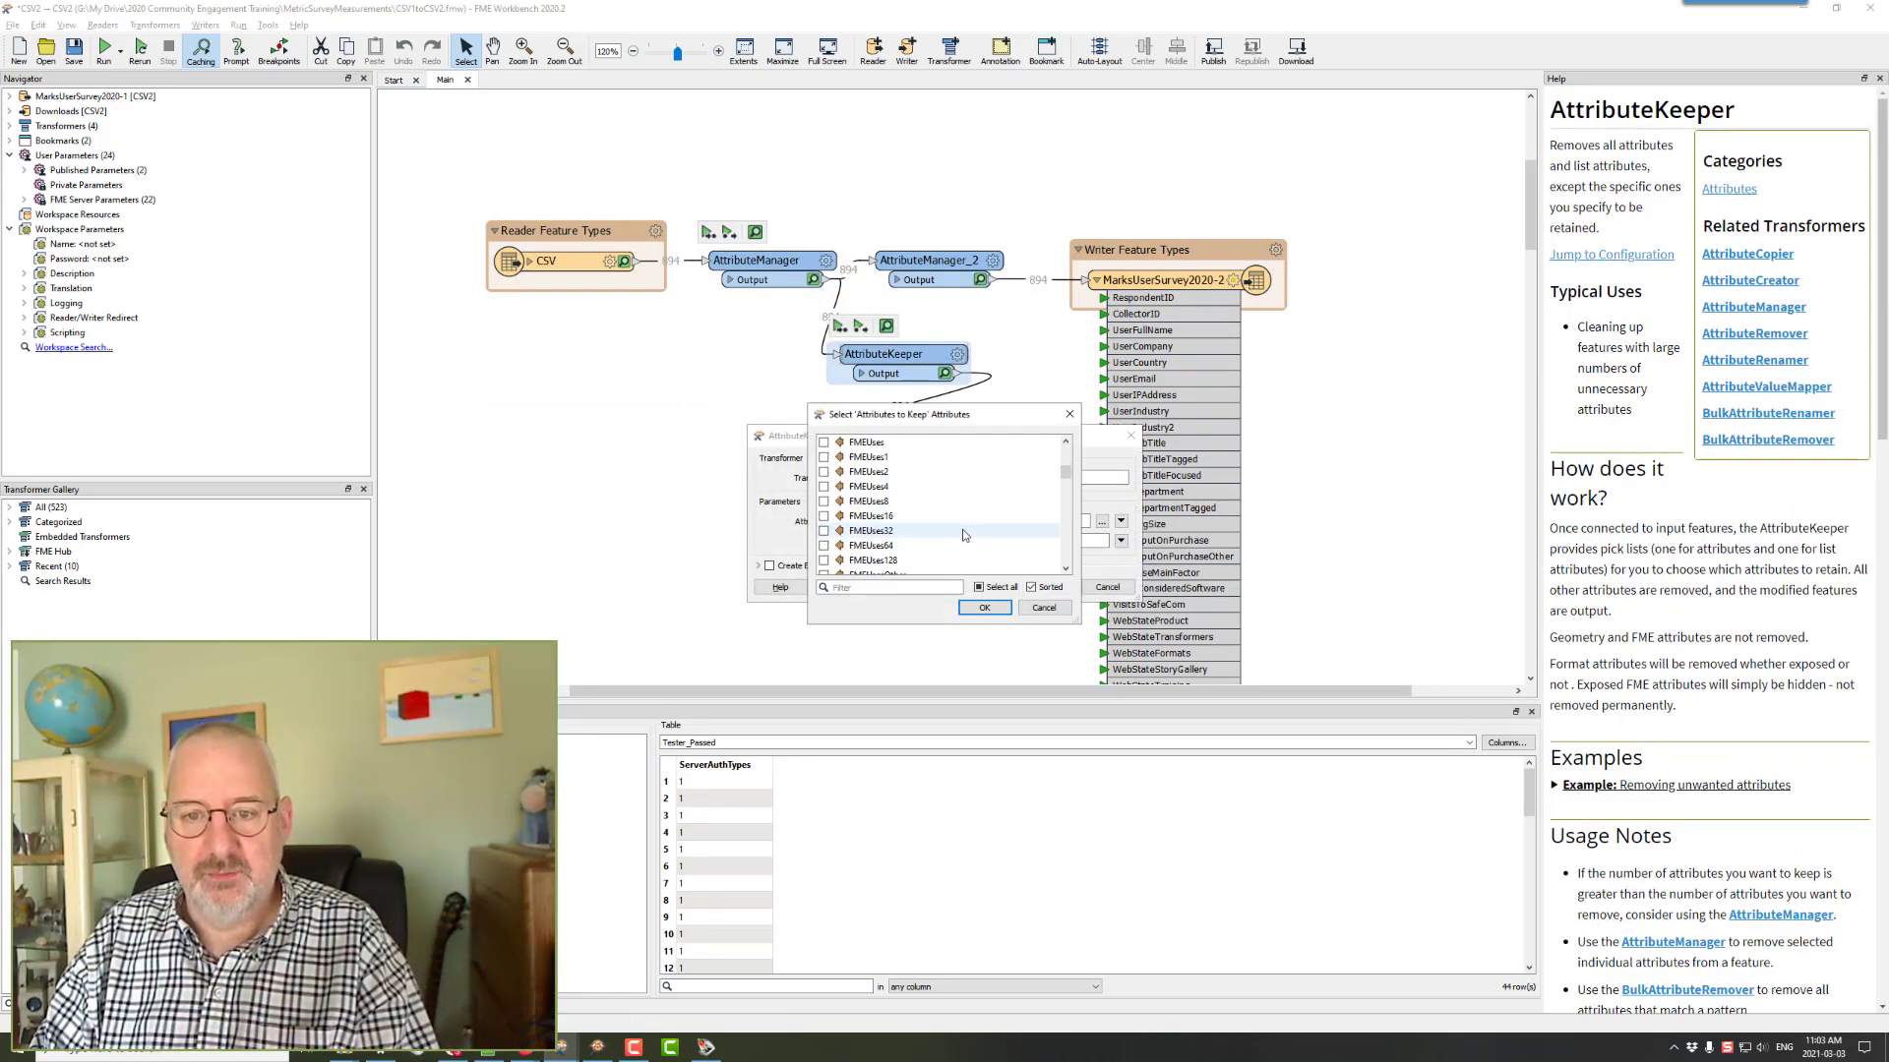
scroll(962, 529, "down", 2)
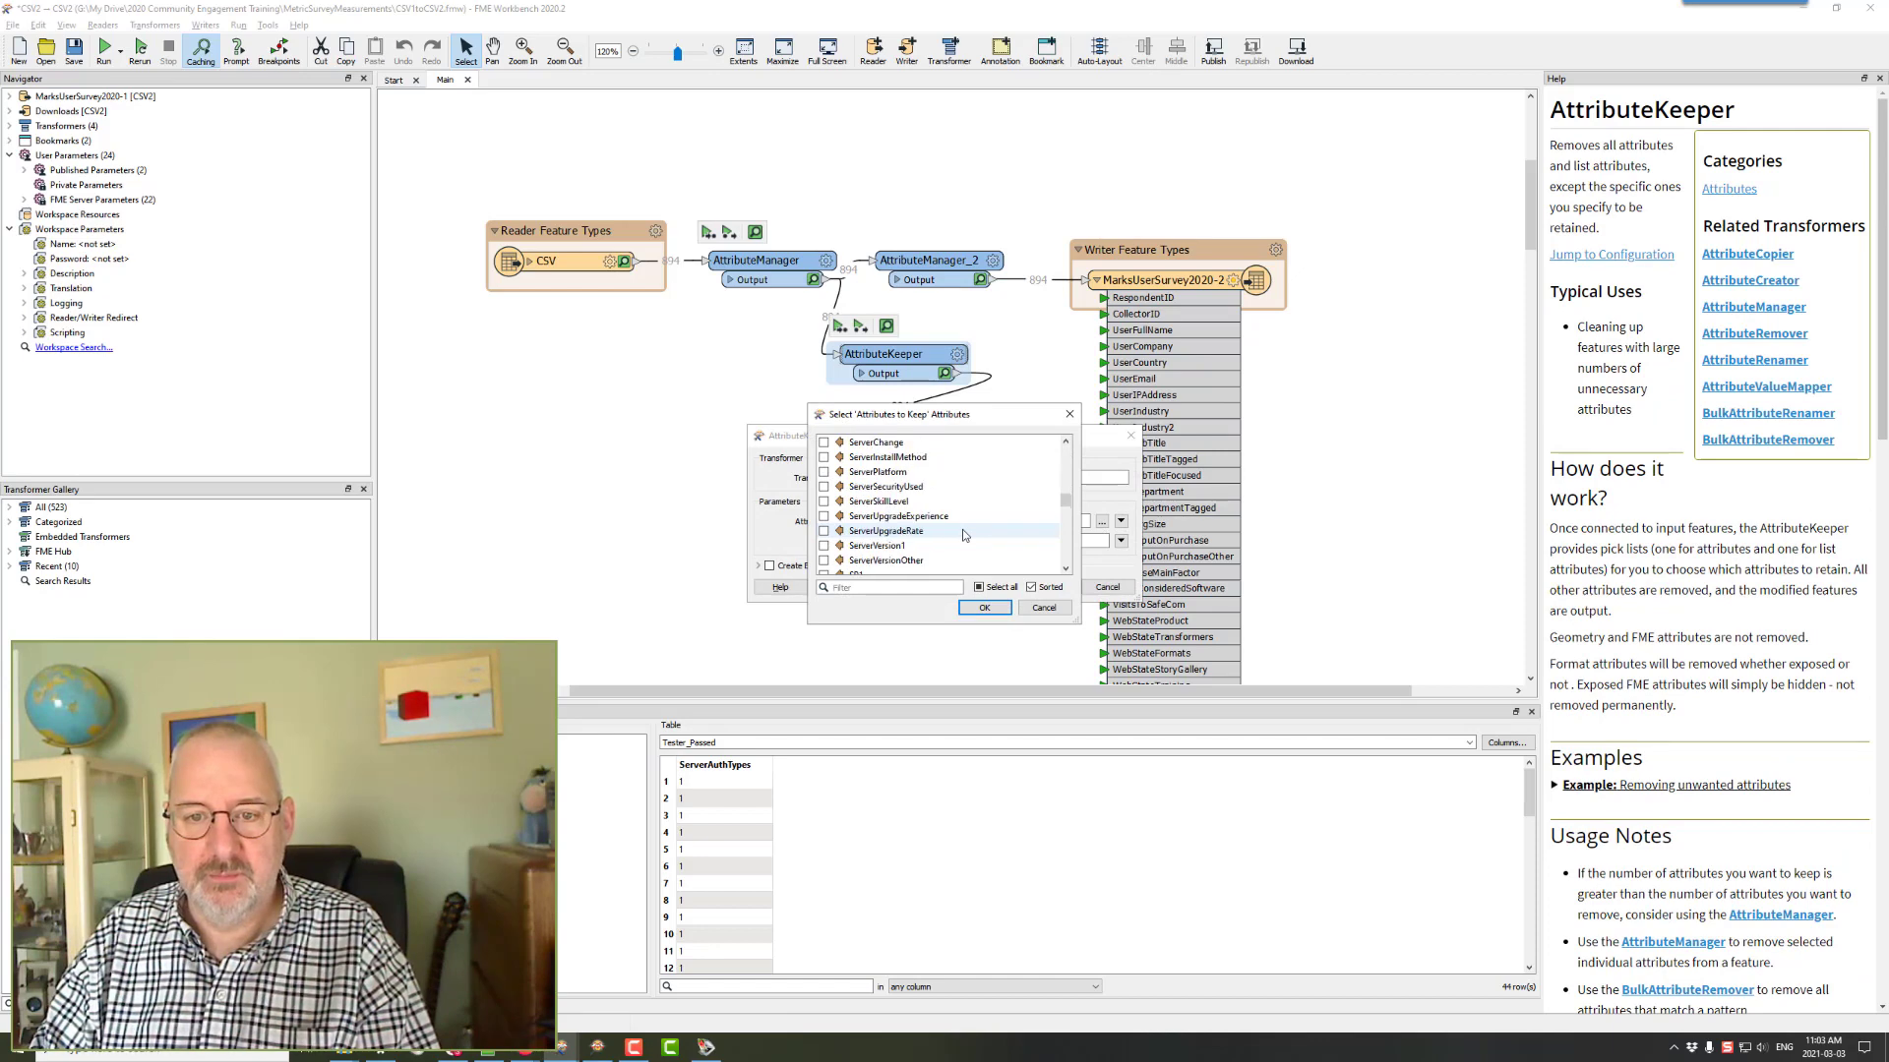
scroll(962, 529, "up", 3)
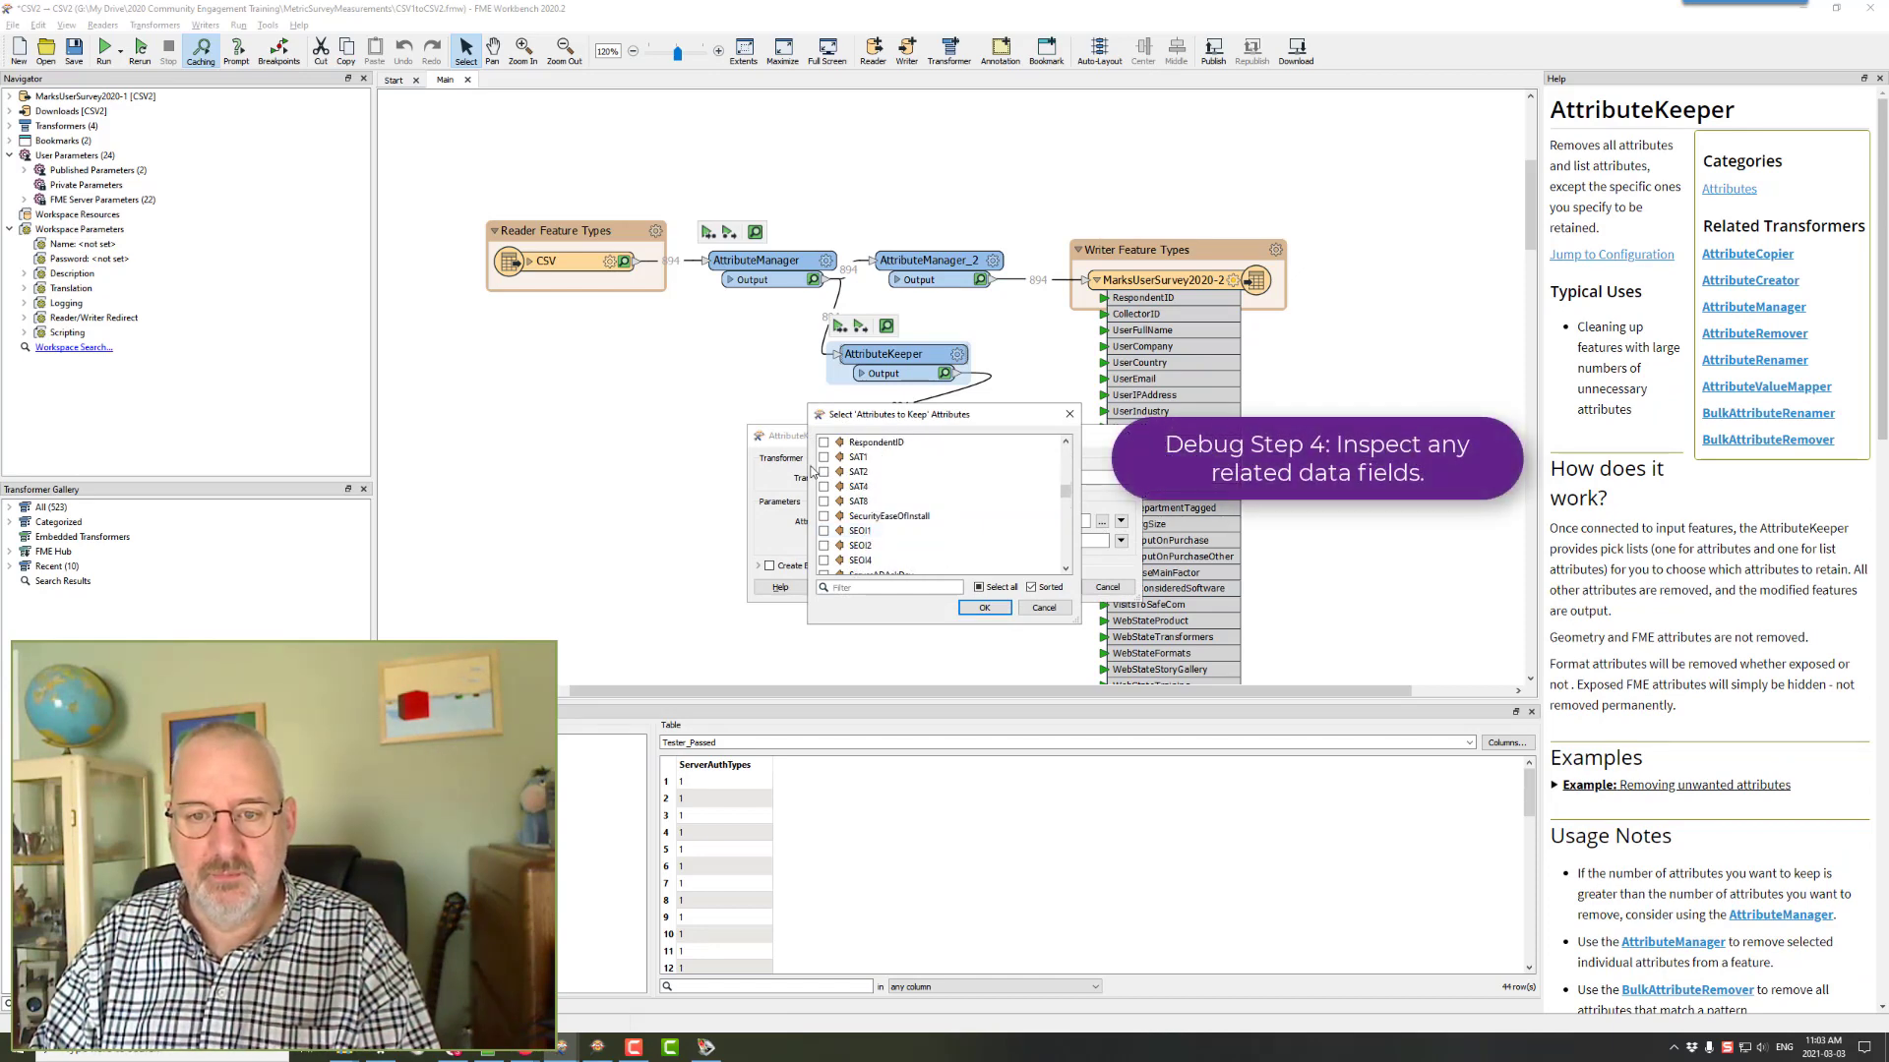
left_click(824, 457)
left_click(825, 473)
left_click(825, 487)
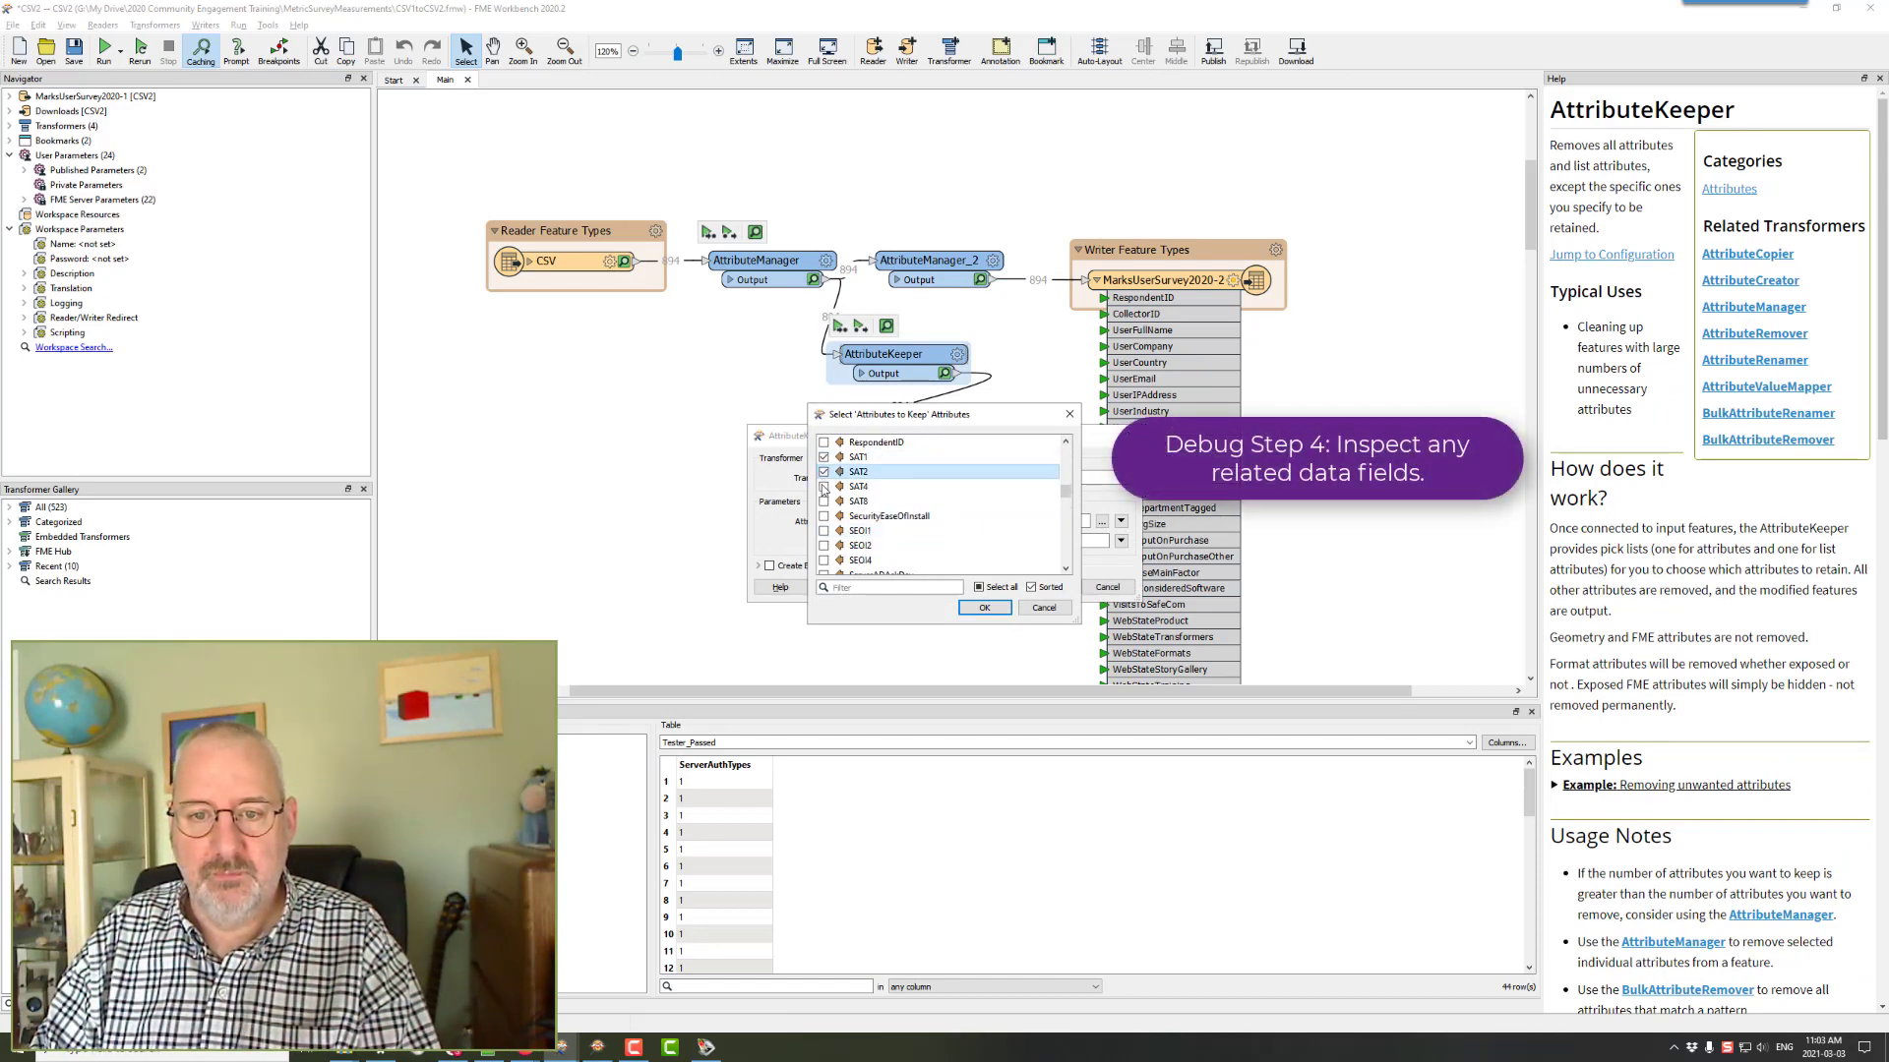
left_click(824, 501)
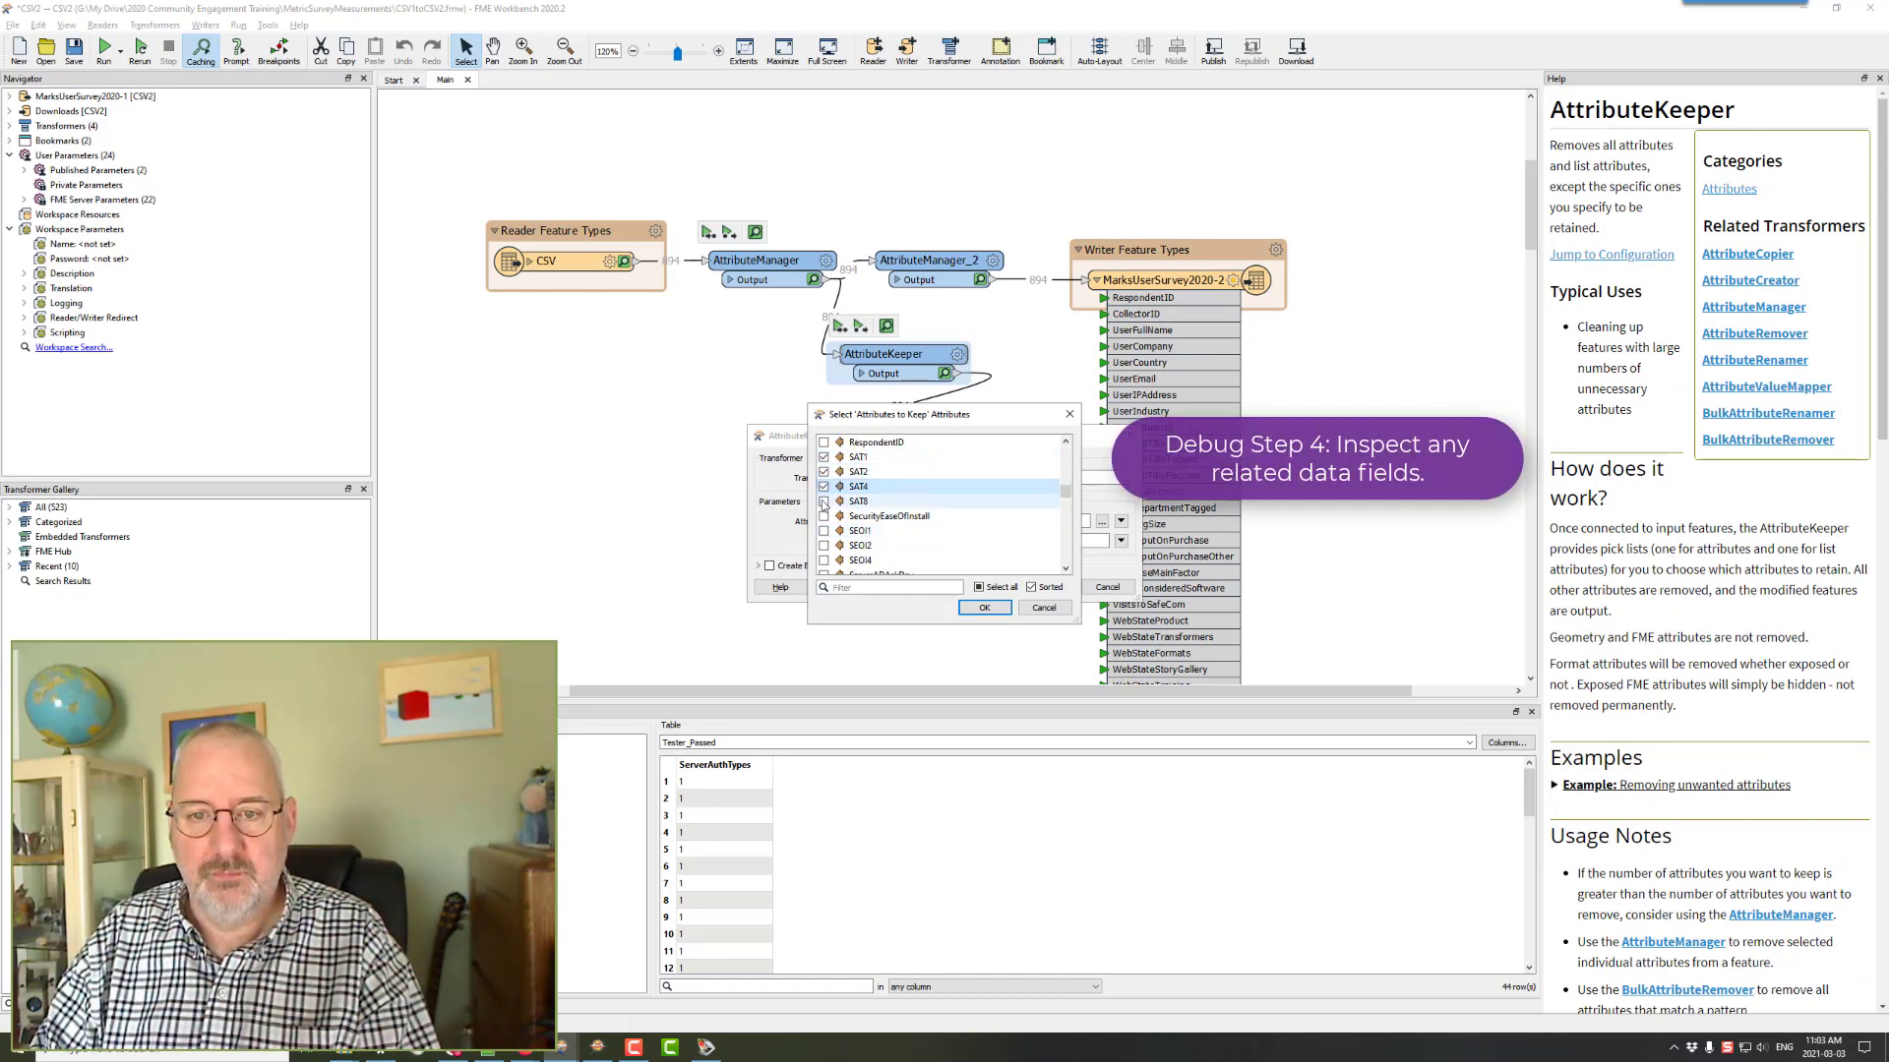
left_click(984, 607)
left_click(1043, 586)
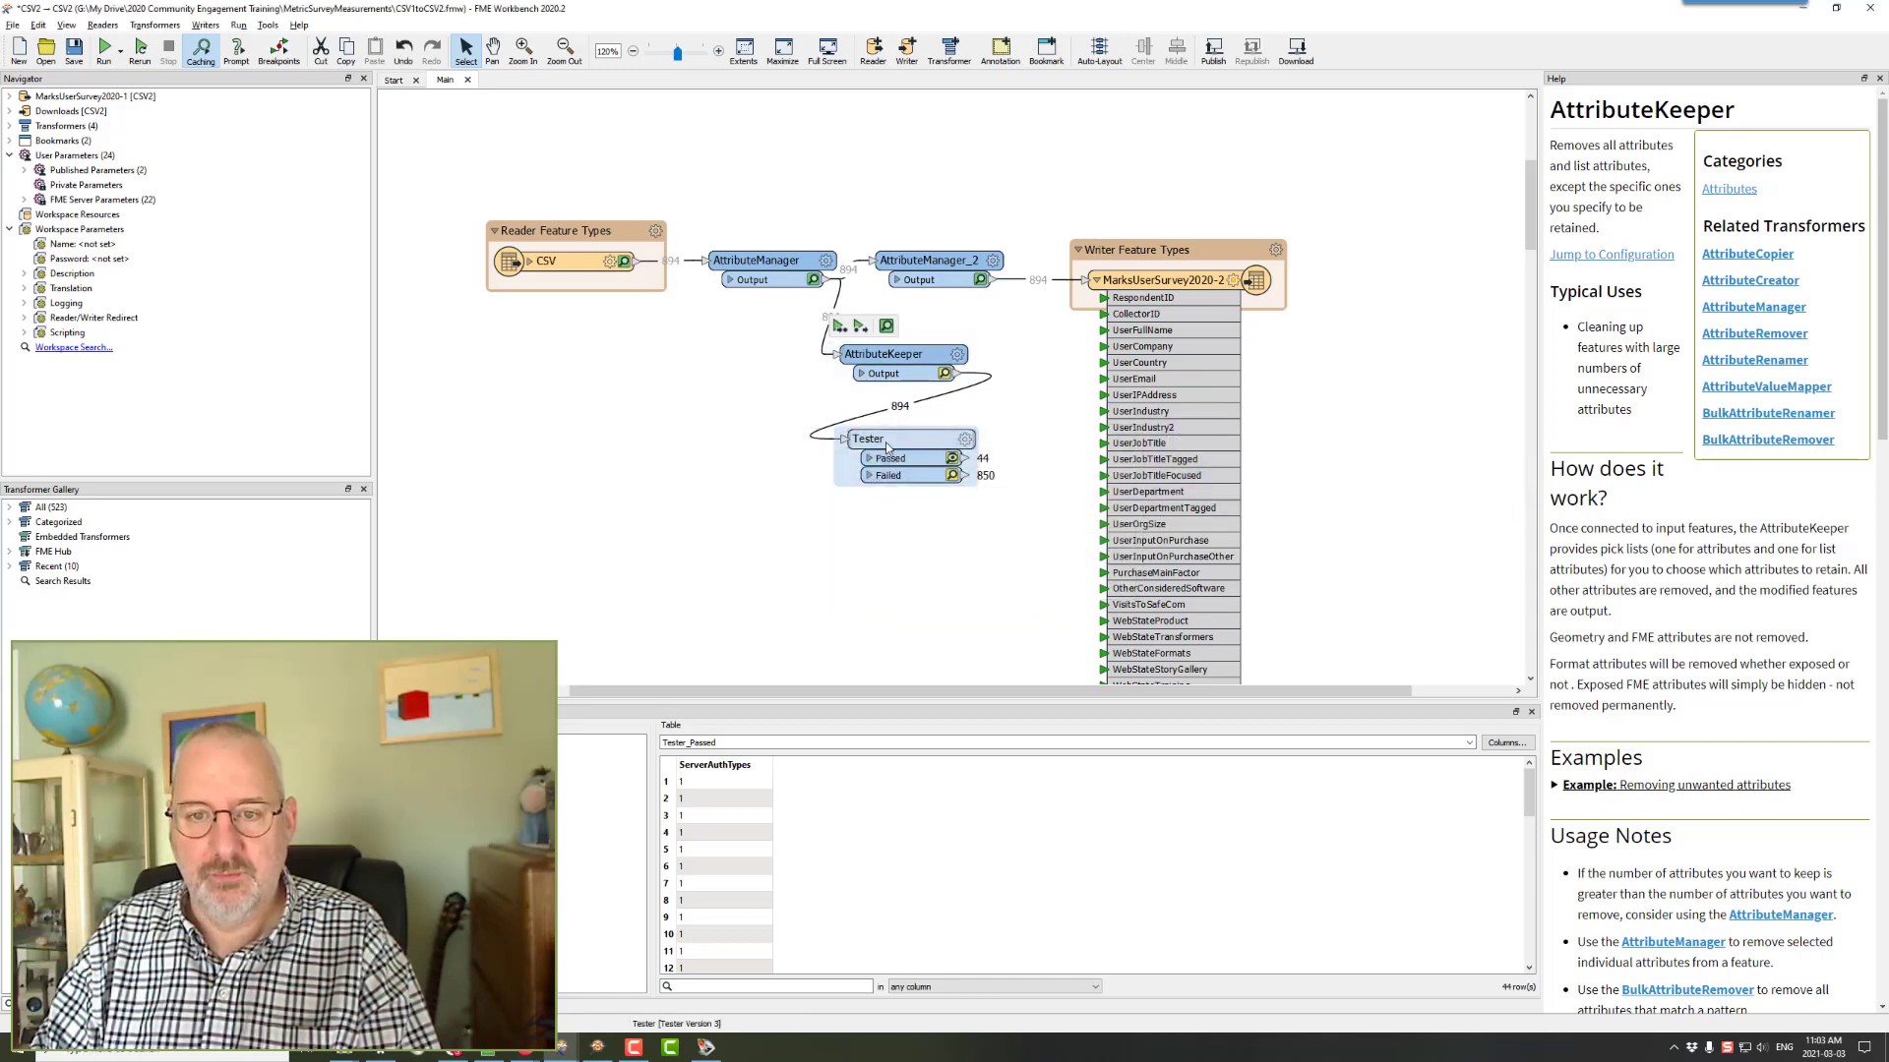
- Rerun the workspace to the Tester and compare the SAT1, SAT2, SAT4 and SAT8 values with ServerAuthTypes in its Passed output
left_click(849, 413)
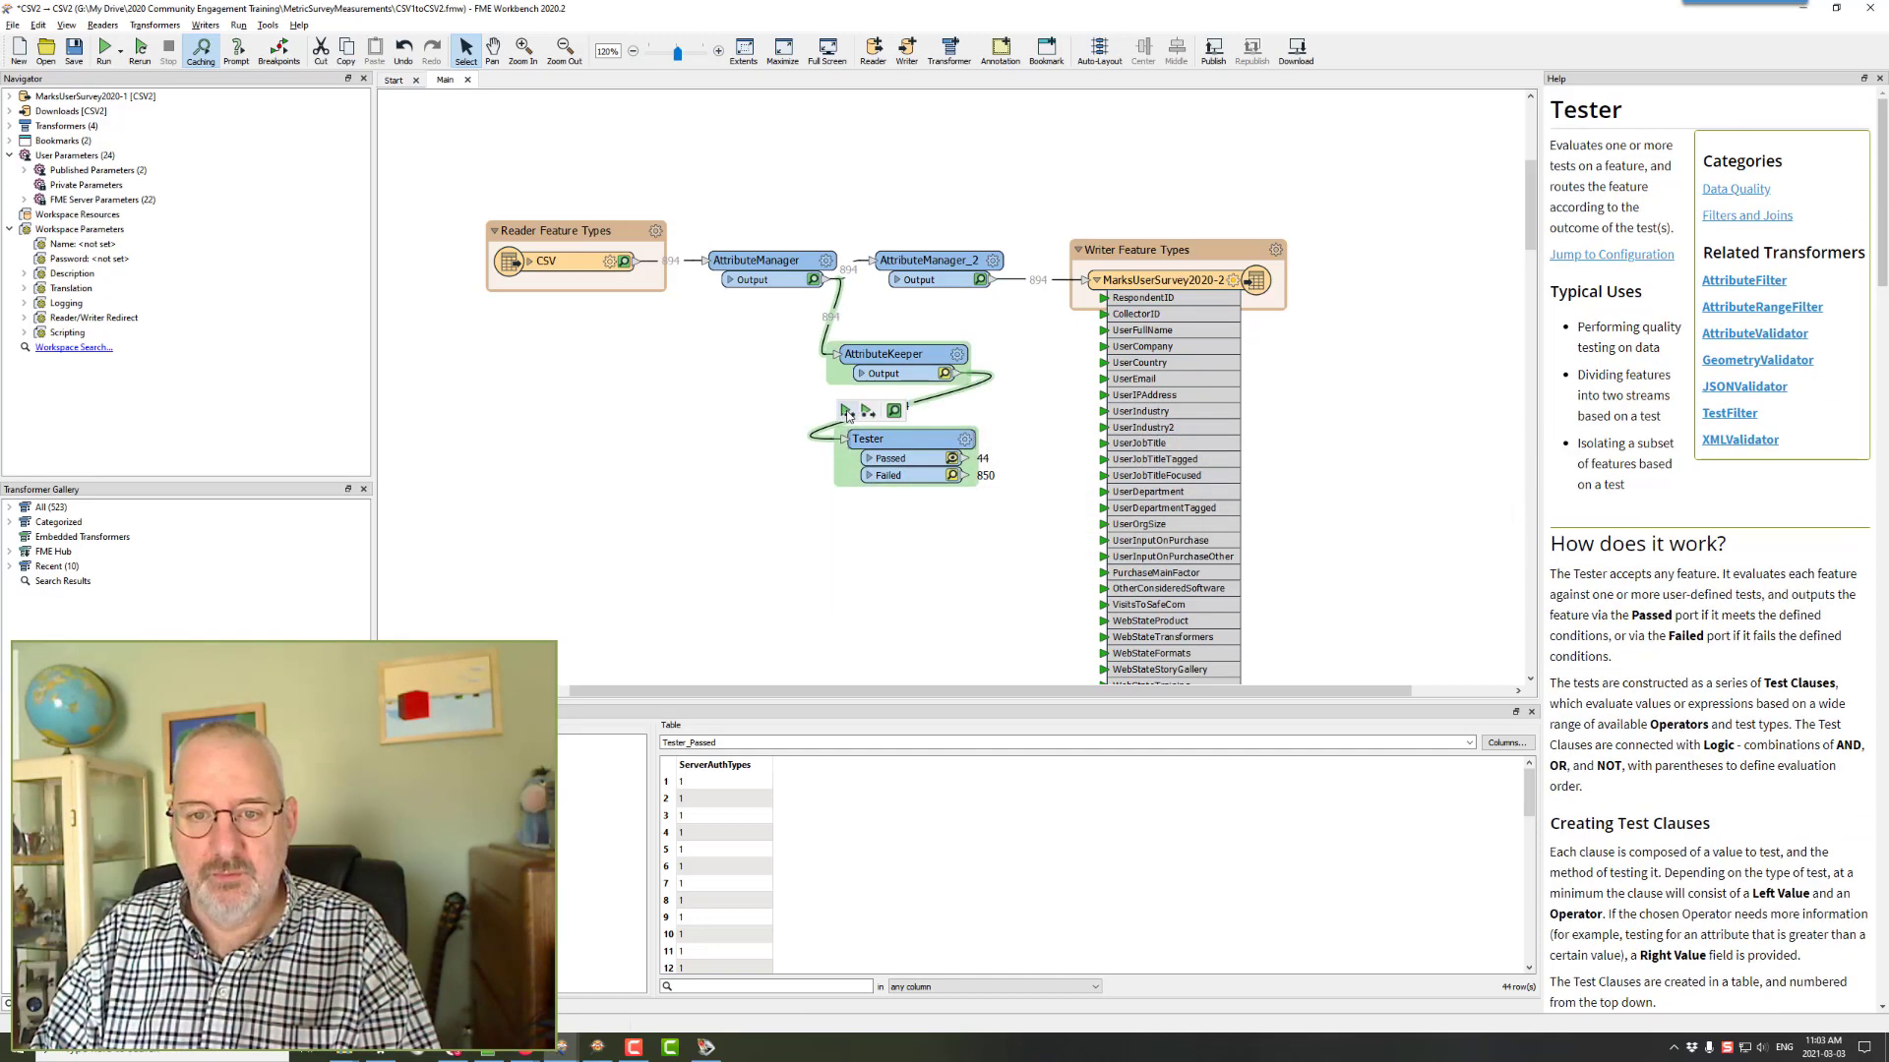
left_click(952, 460)
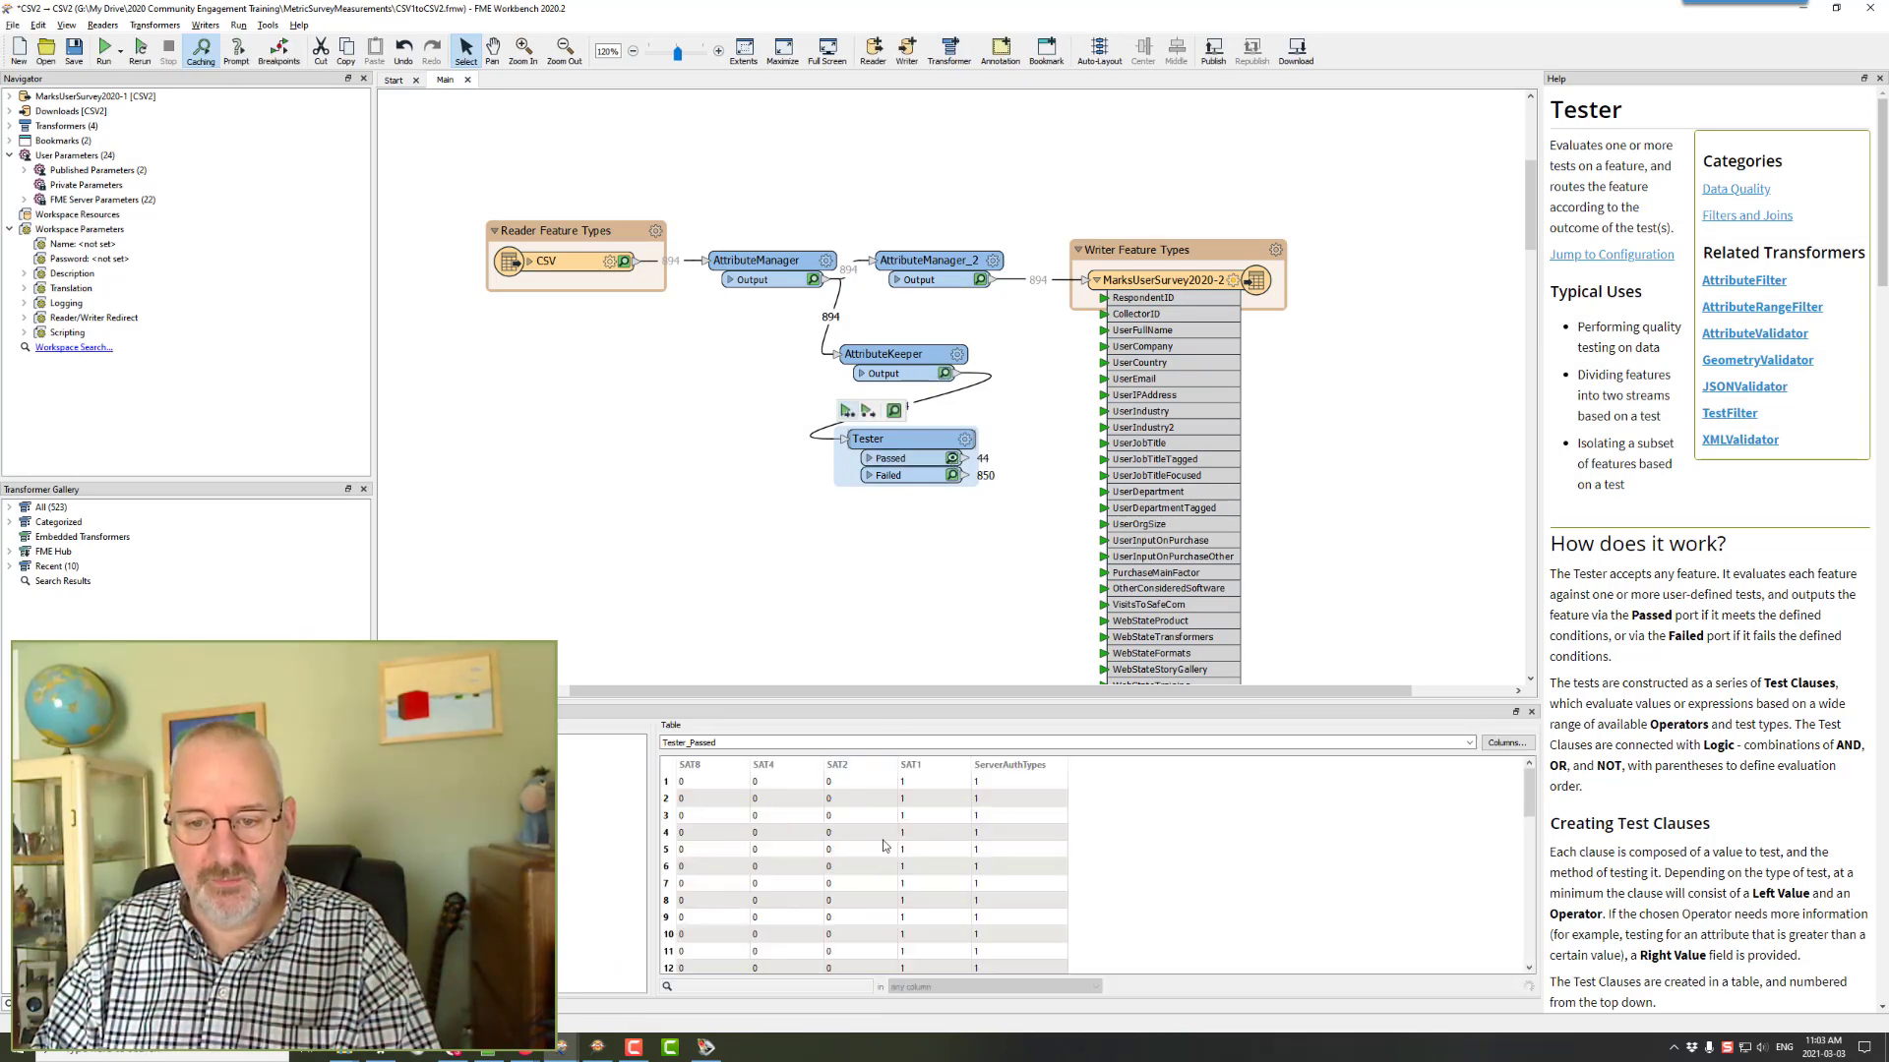
scroll(882, 846, "down", 10)
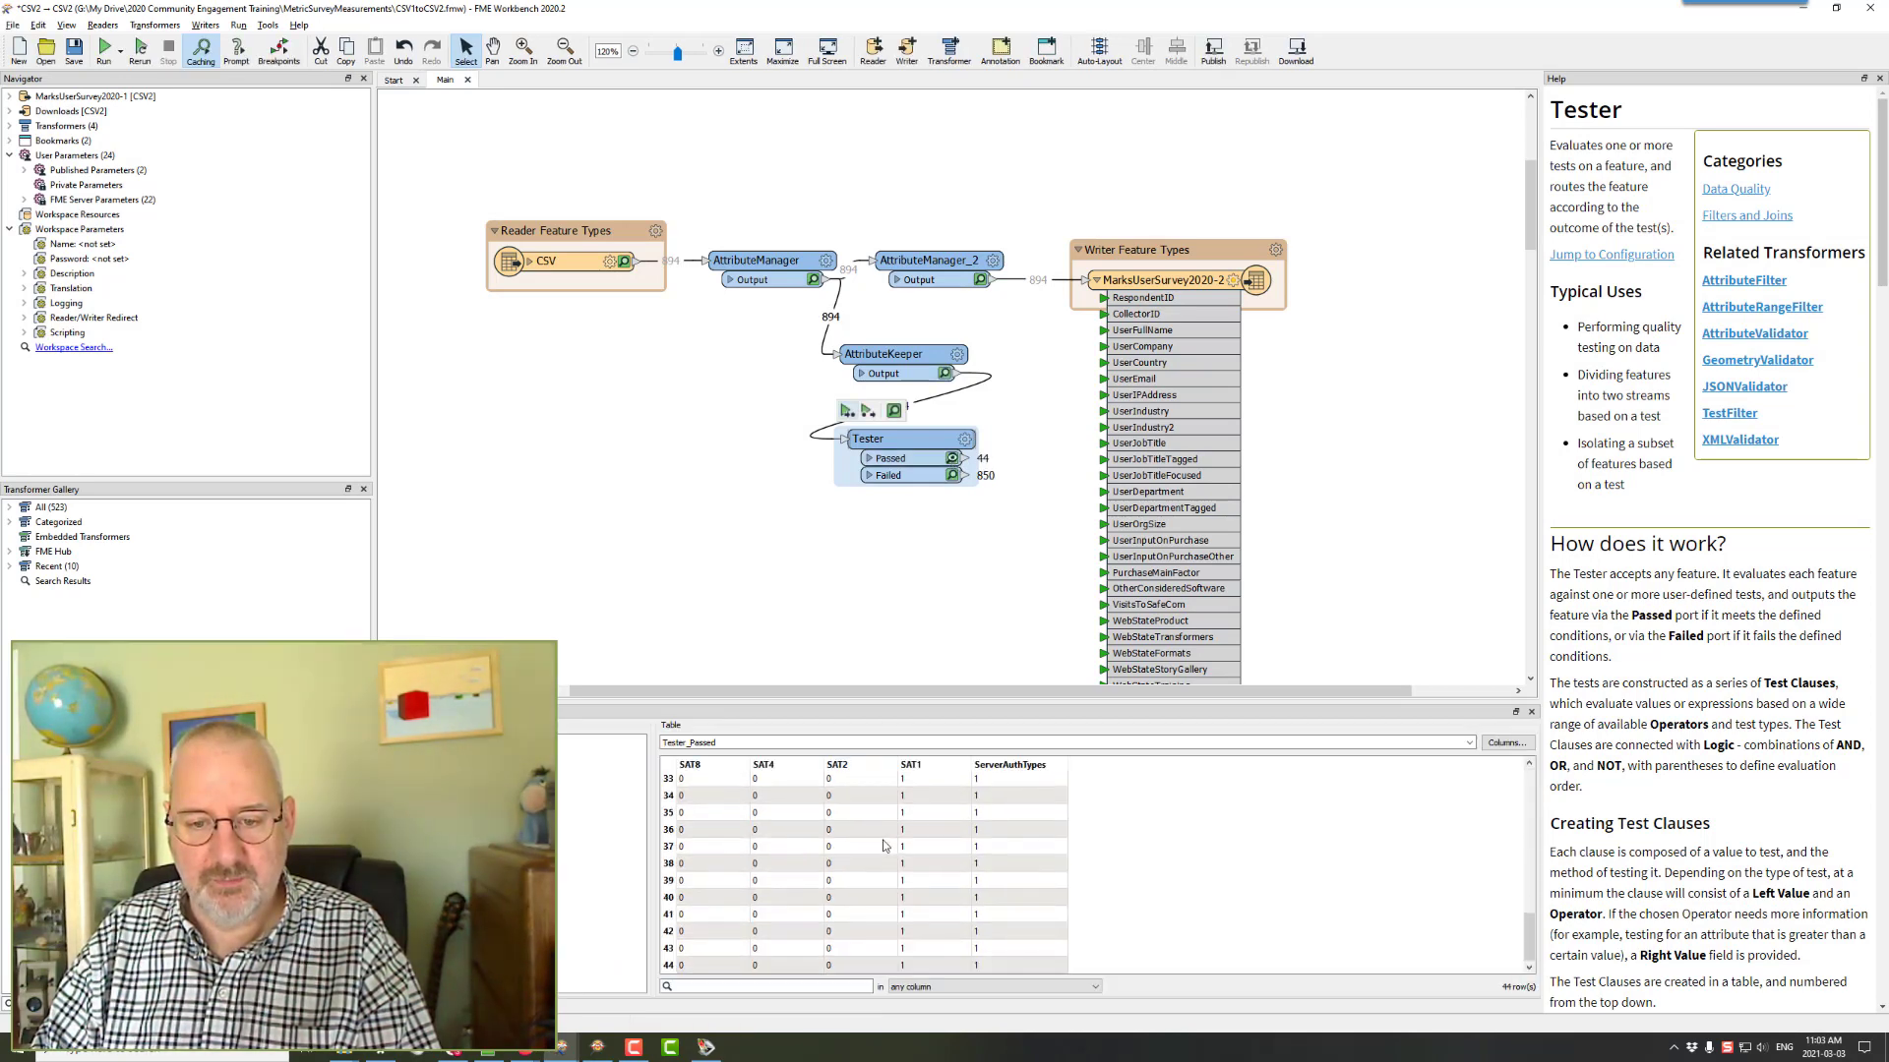
scroll(883, 846, "up", 10)
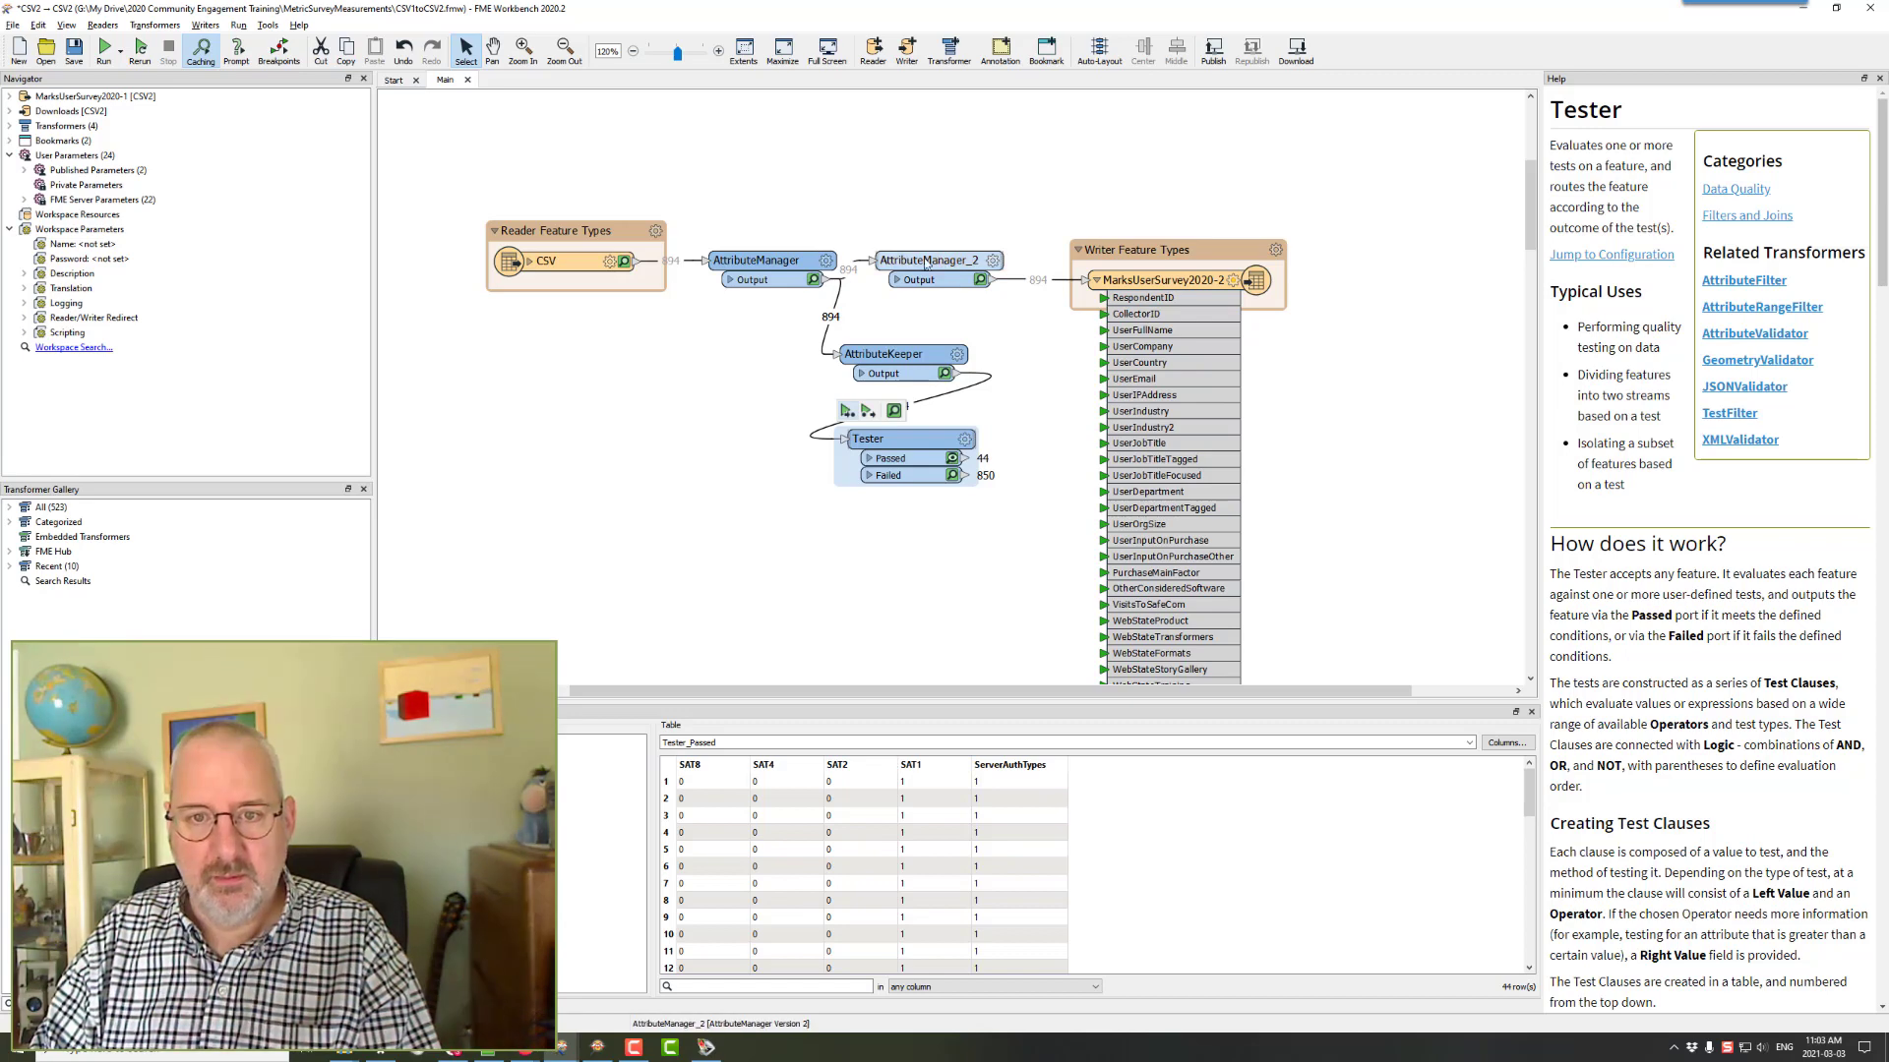
- Check the conditional value definition of SAT8 in the first AttributeManager, including its test clause and assigned value
left_click(829, 261)
left_click(829, 262)
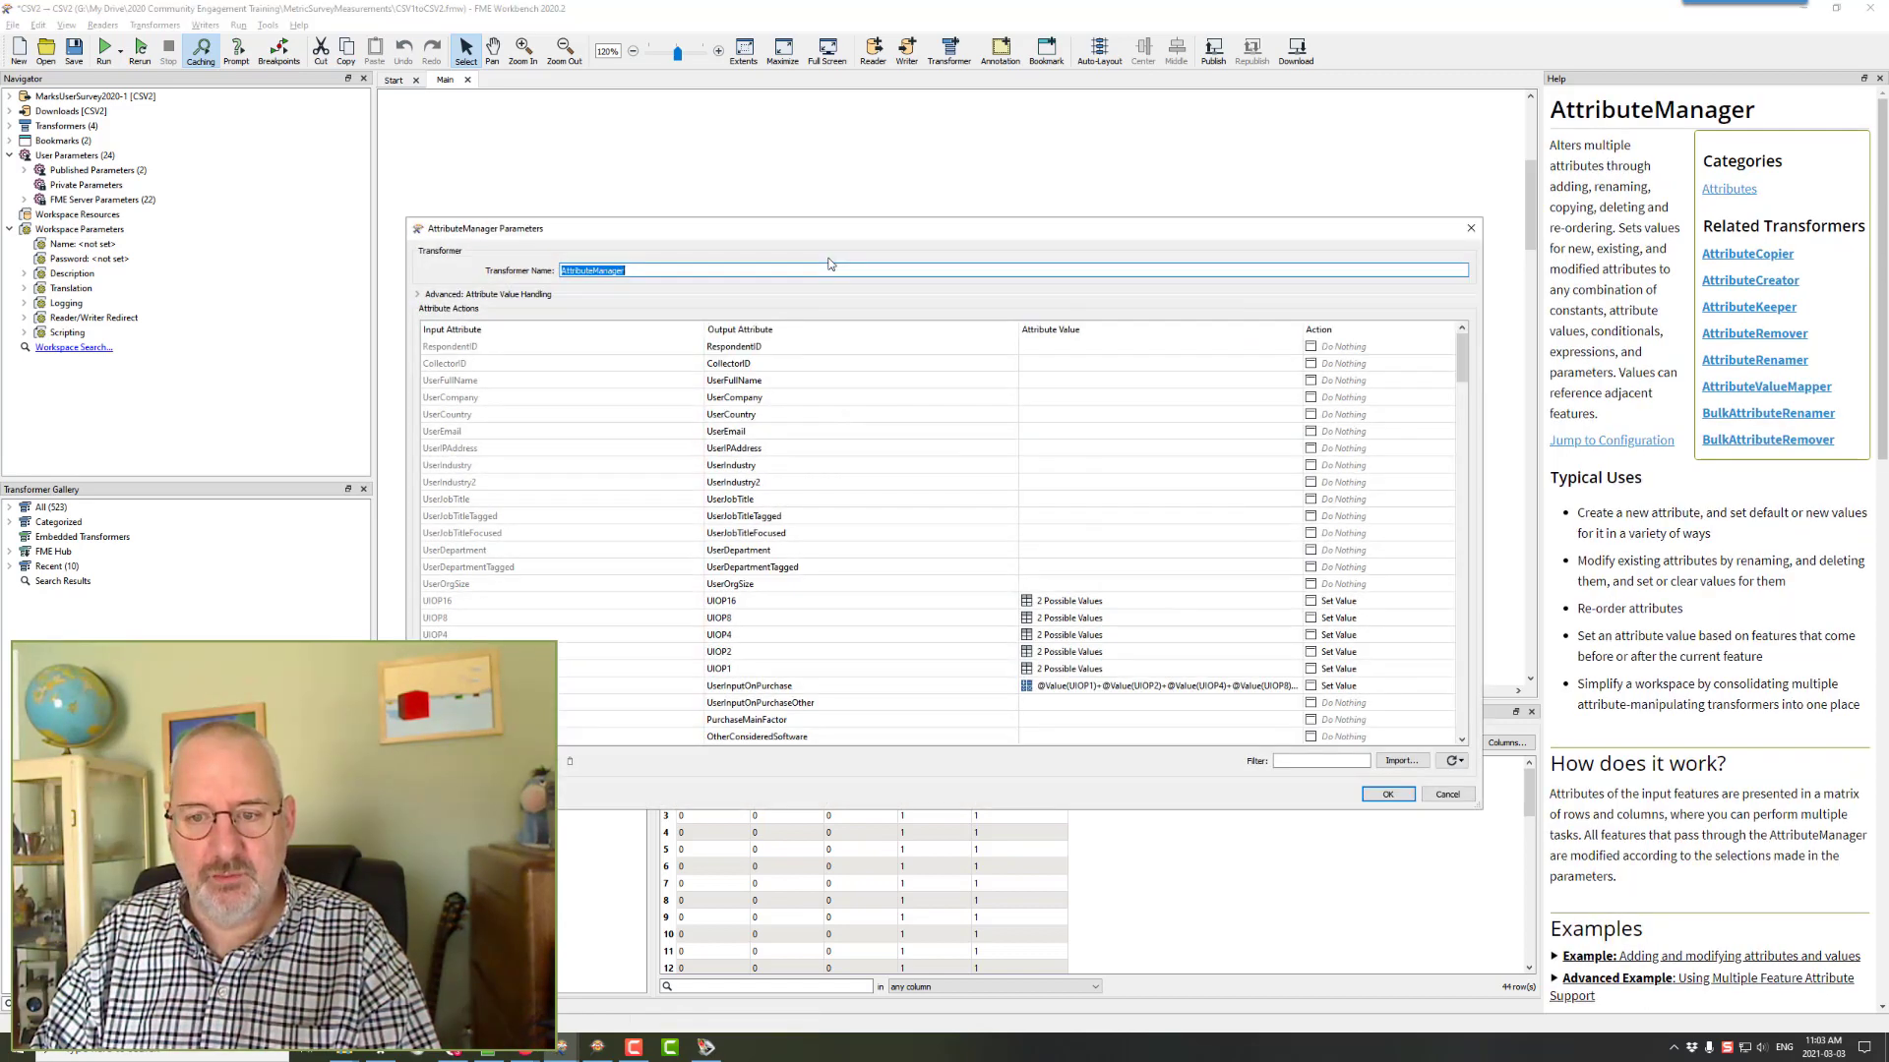
scroll(1088, 607, "down", 15)
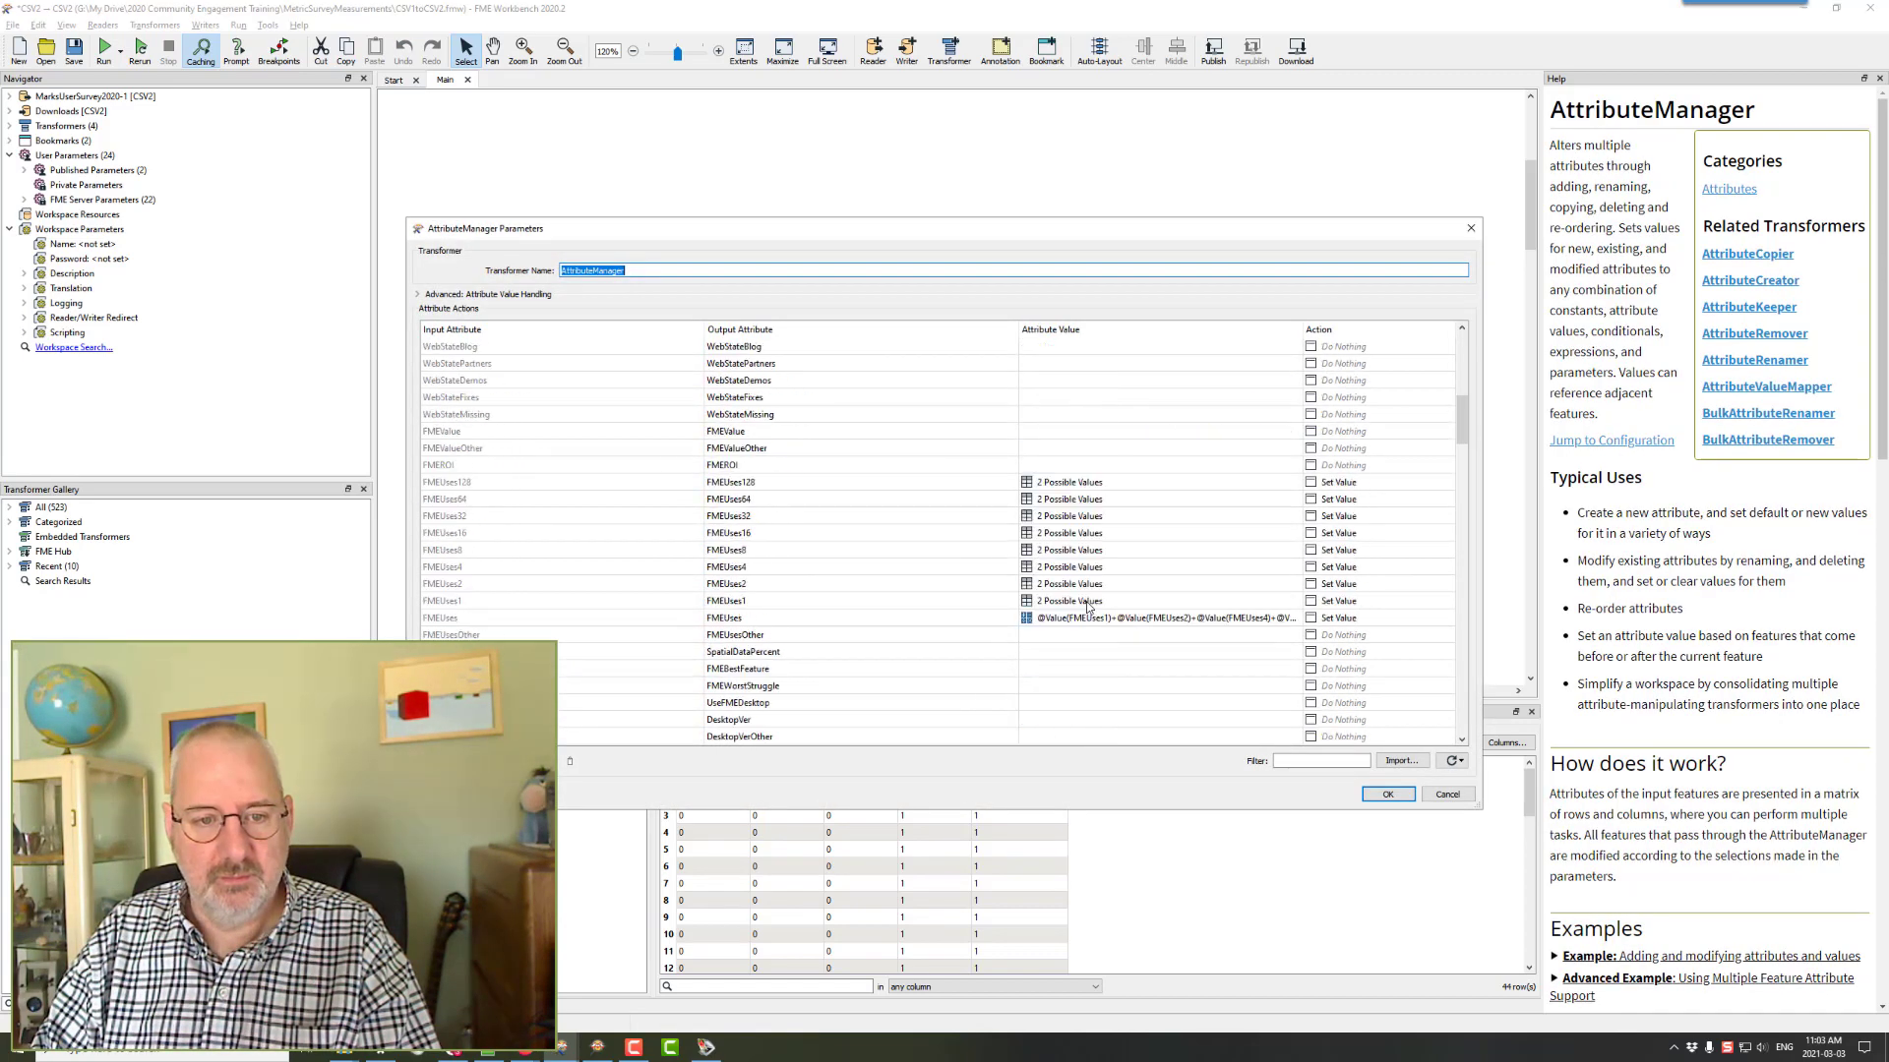
scroll(1088, 607, "down", 10)
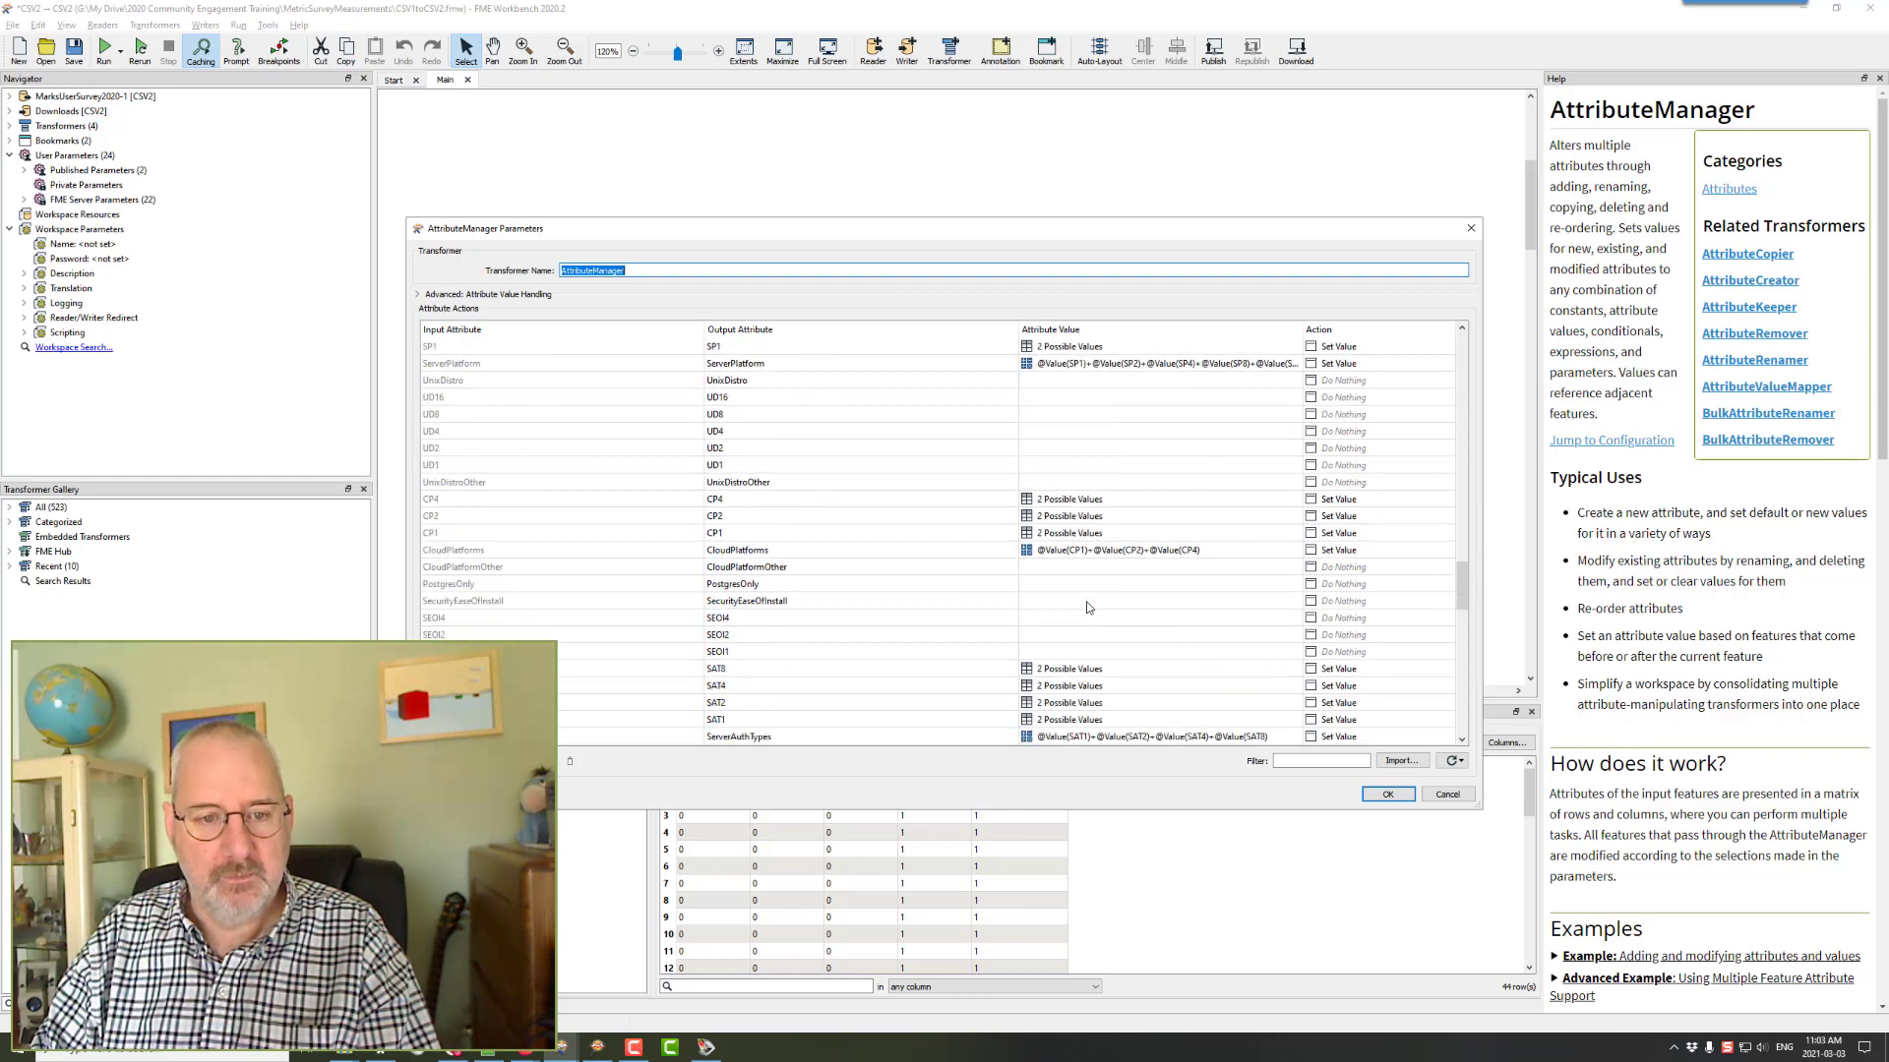
left_click(1076, 622)
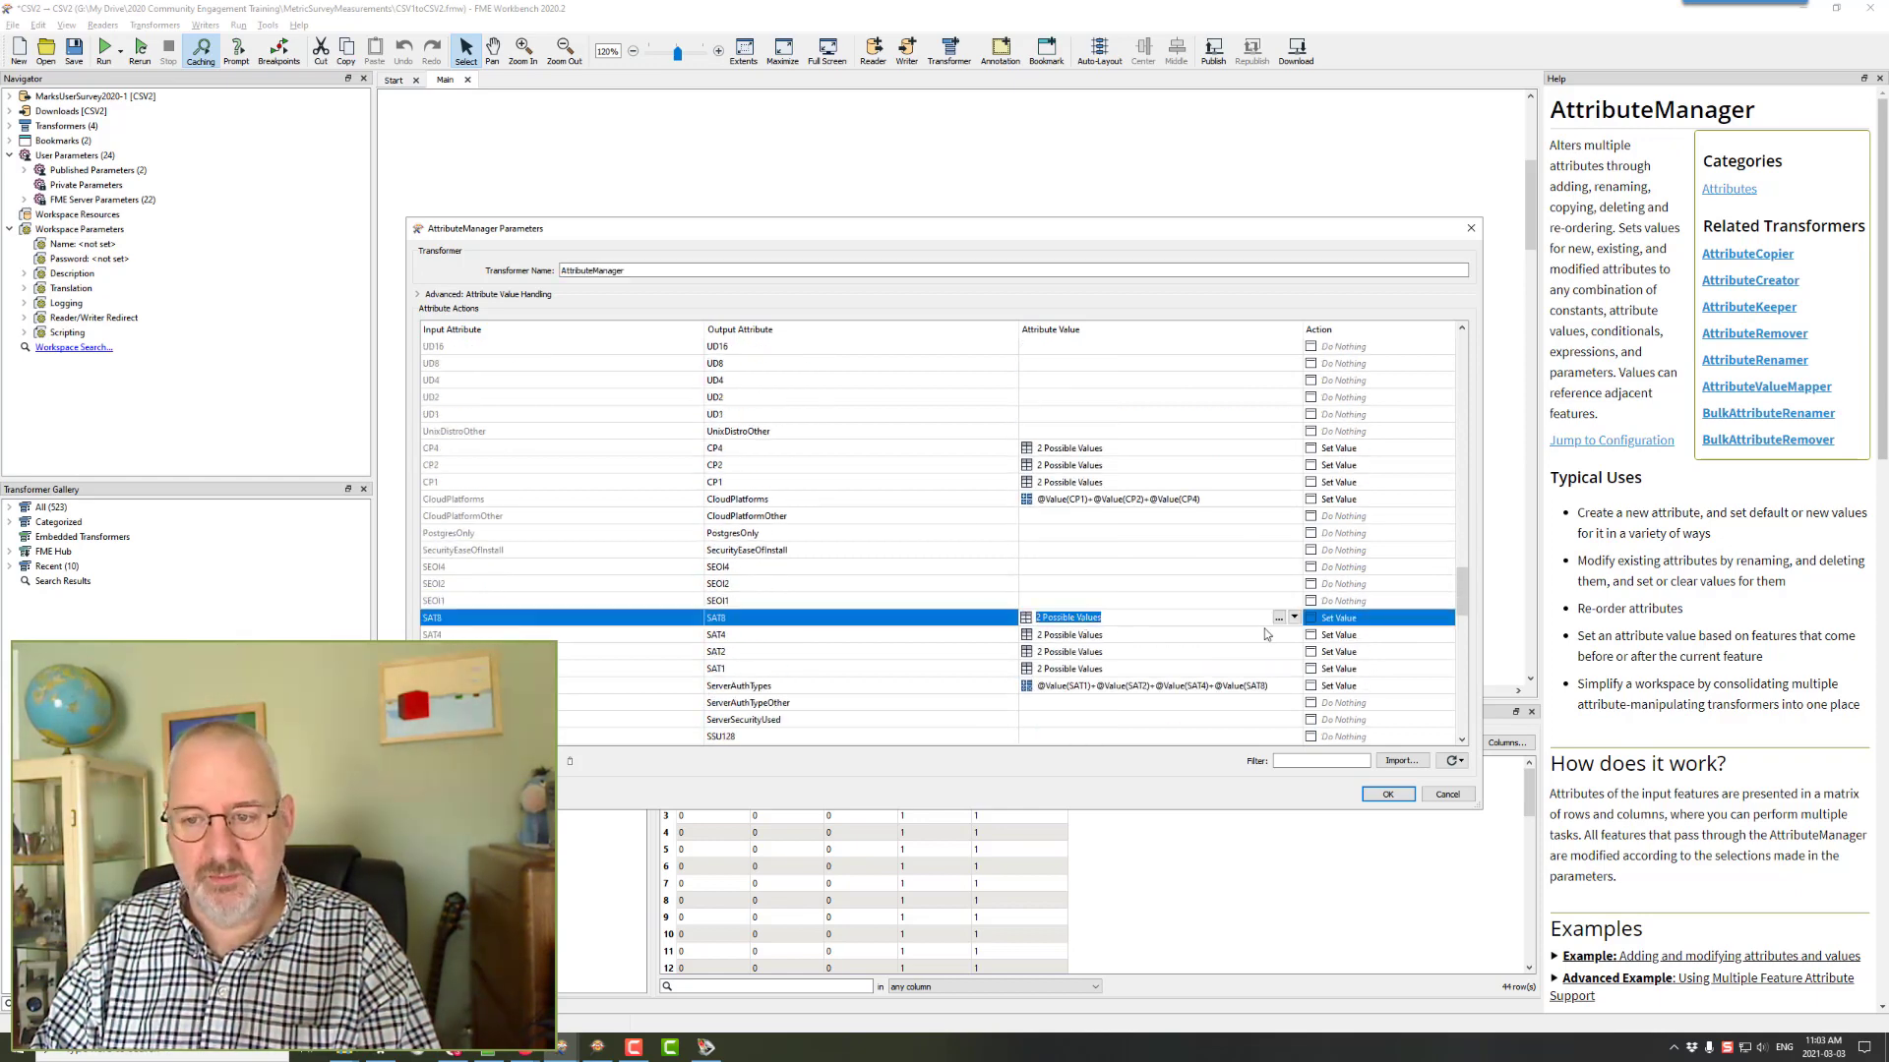
left_click(1278, 620)
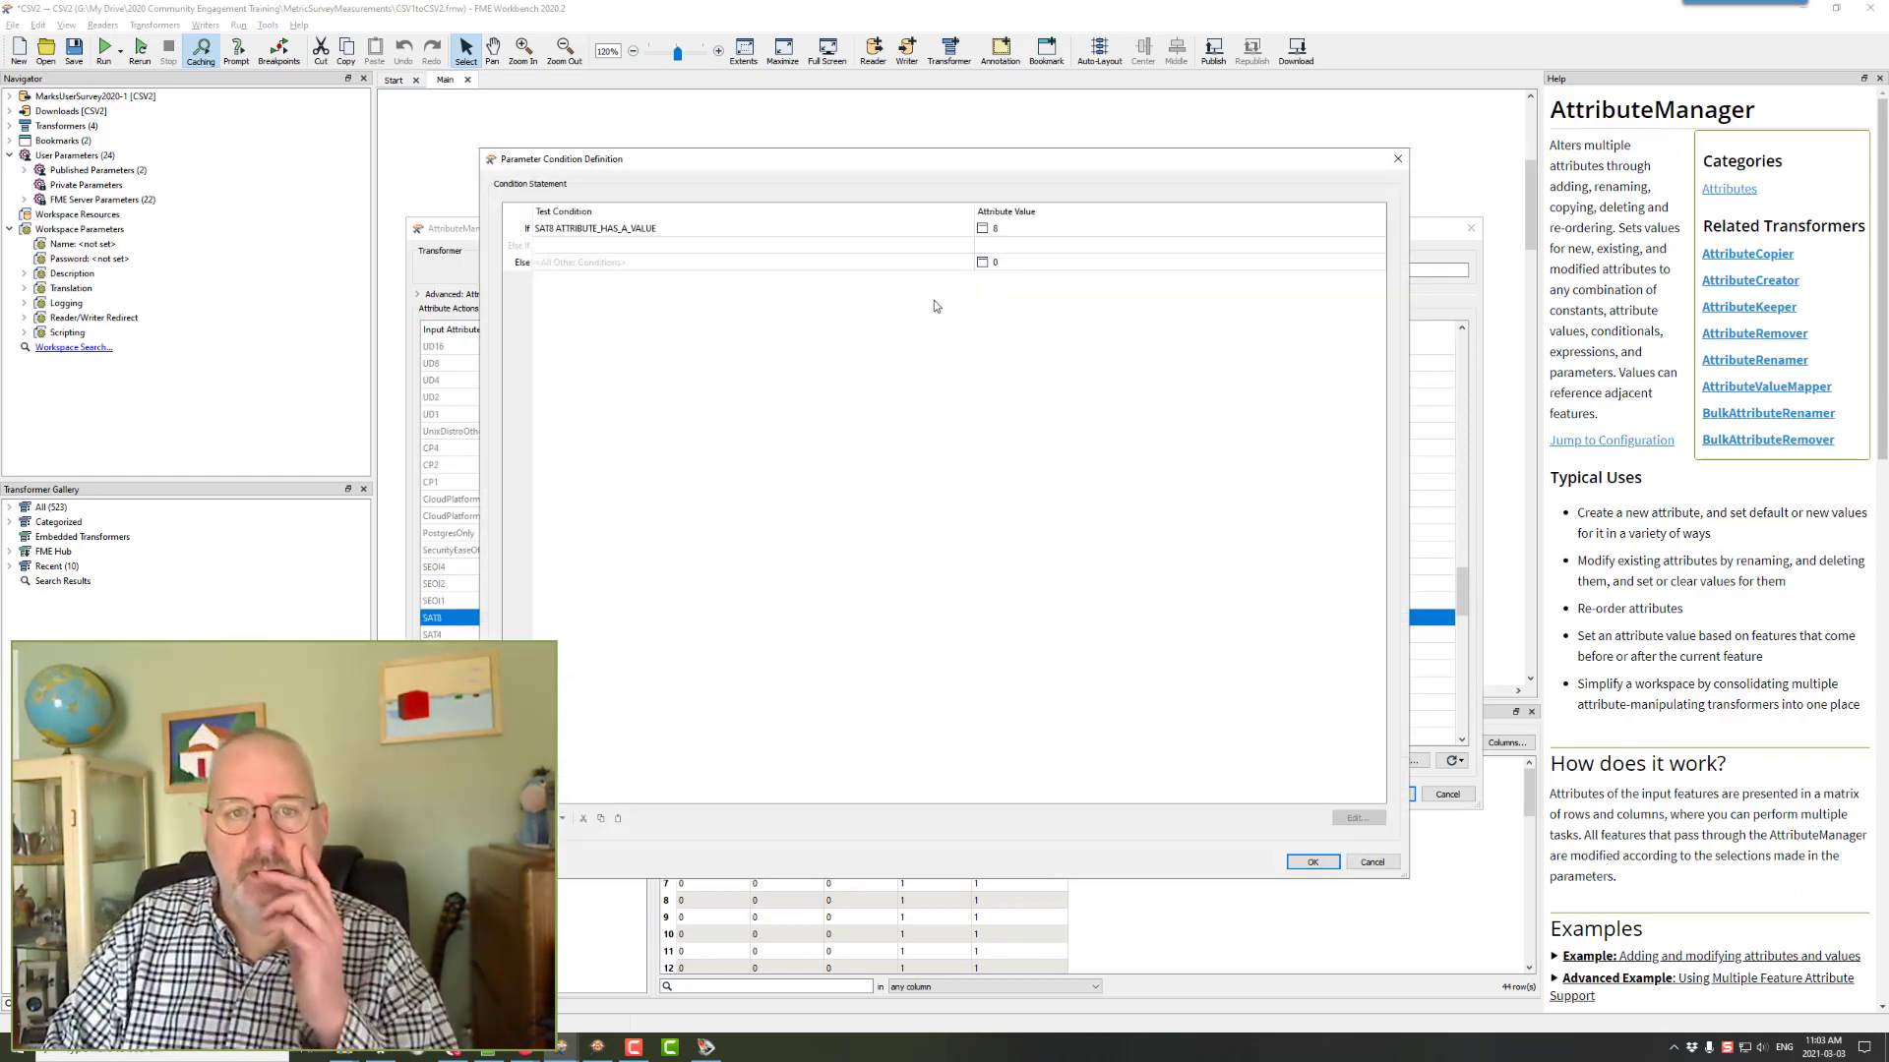
left_click(645, 233)
double_click(649, 232)
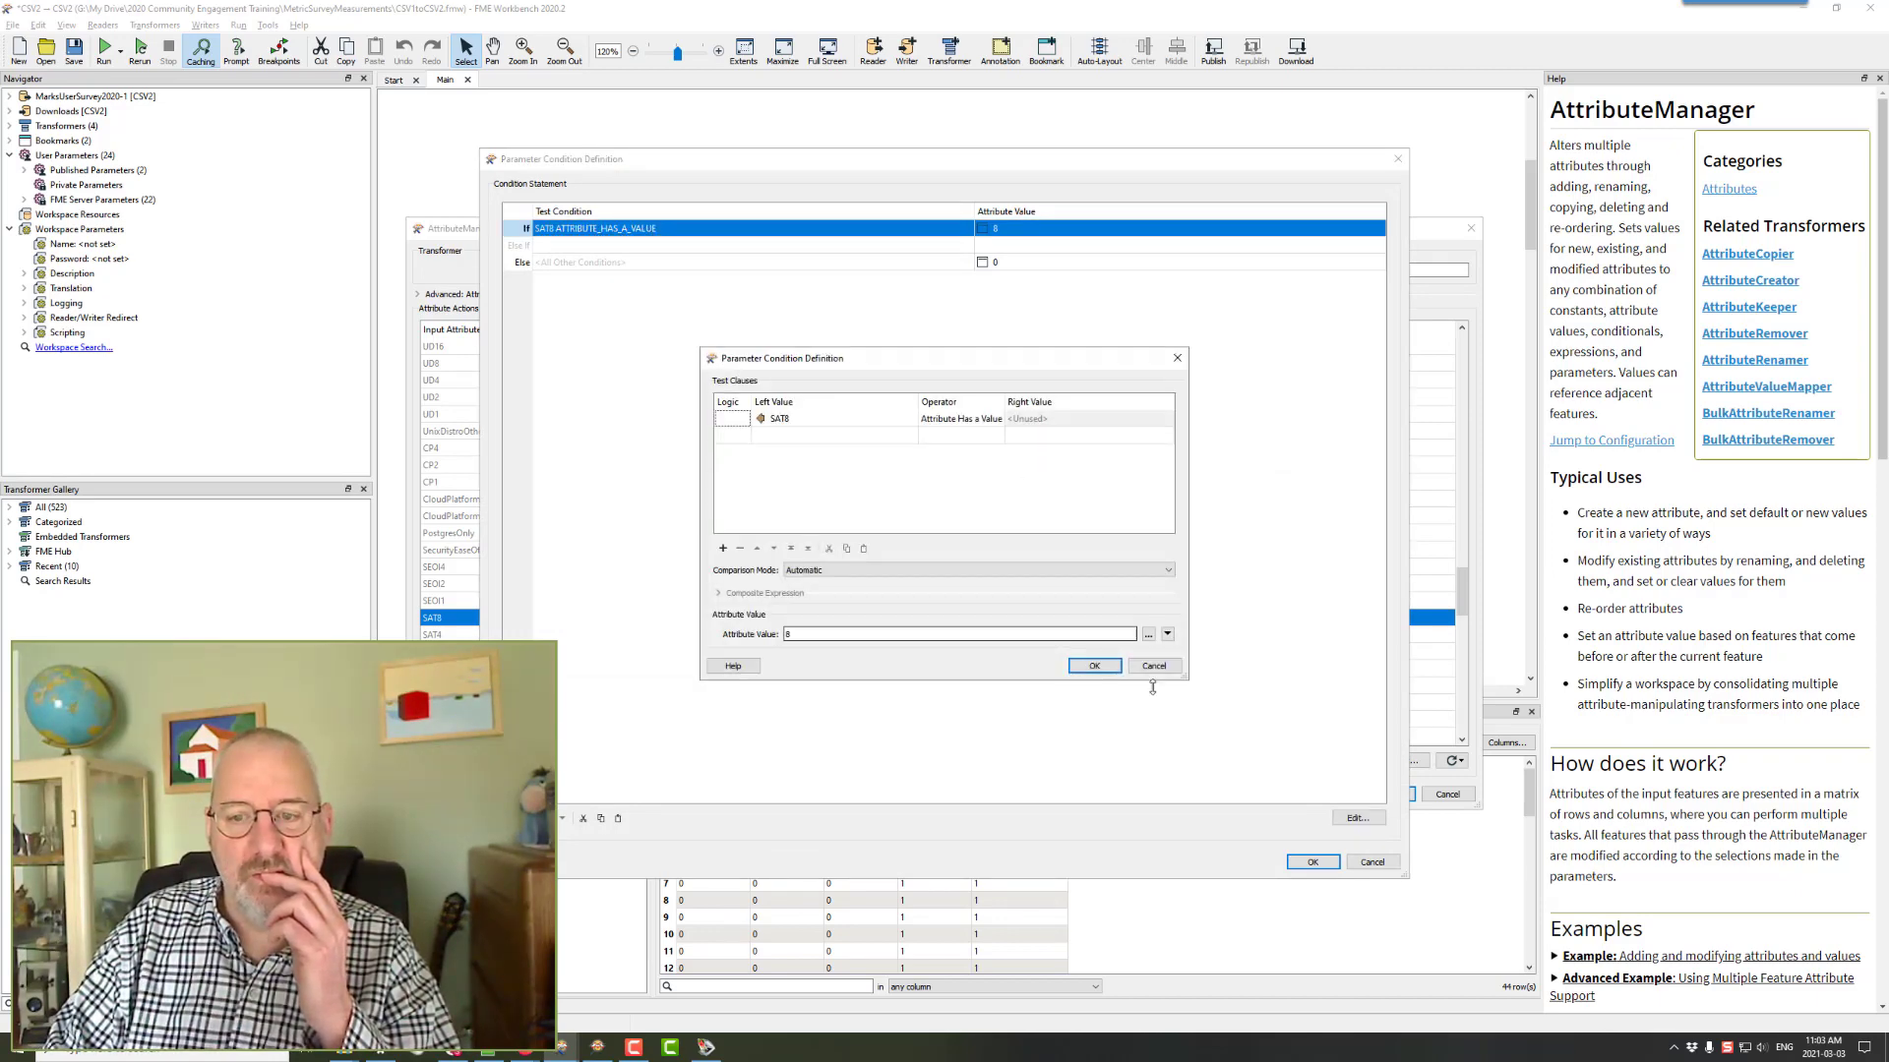
left_click(1092, 668)
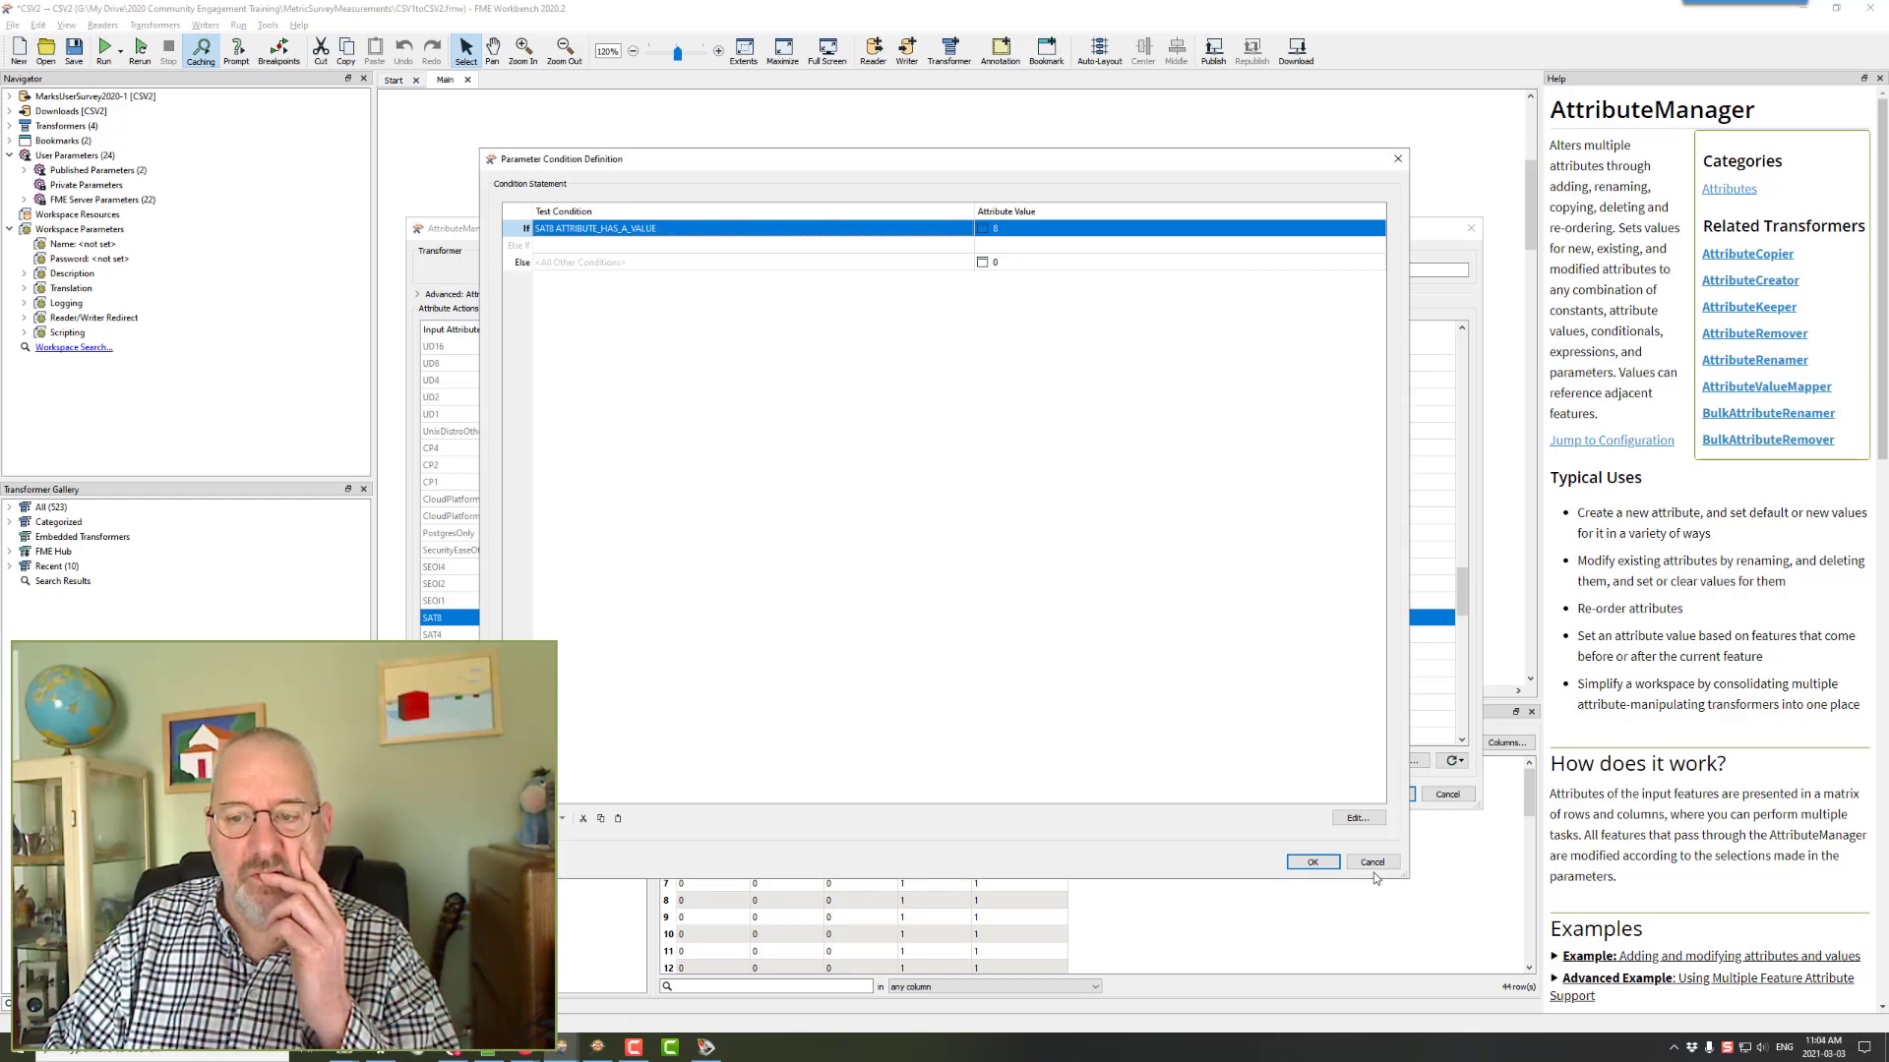
left_click(1311, 861)
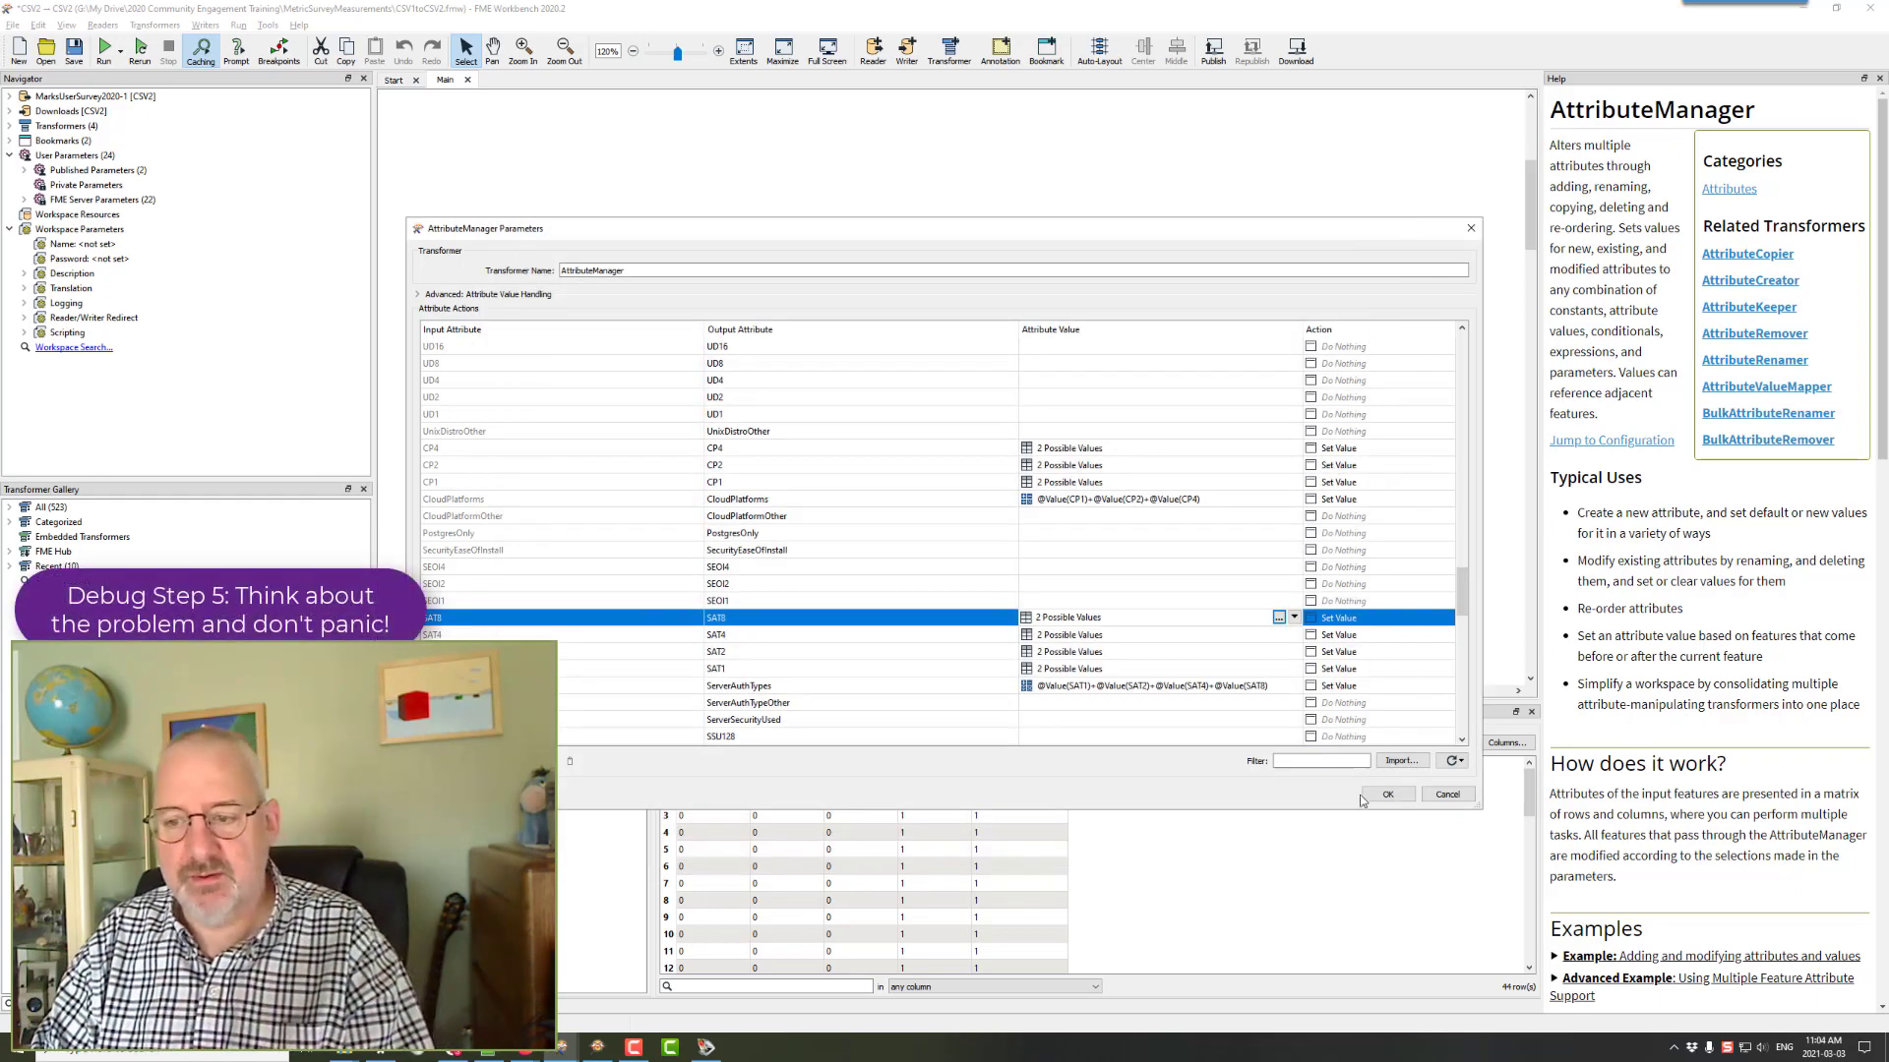
left_click(1382, 795)
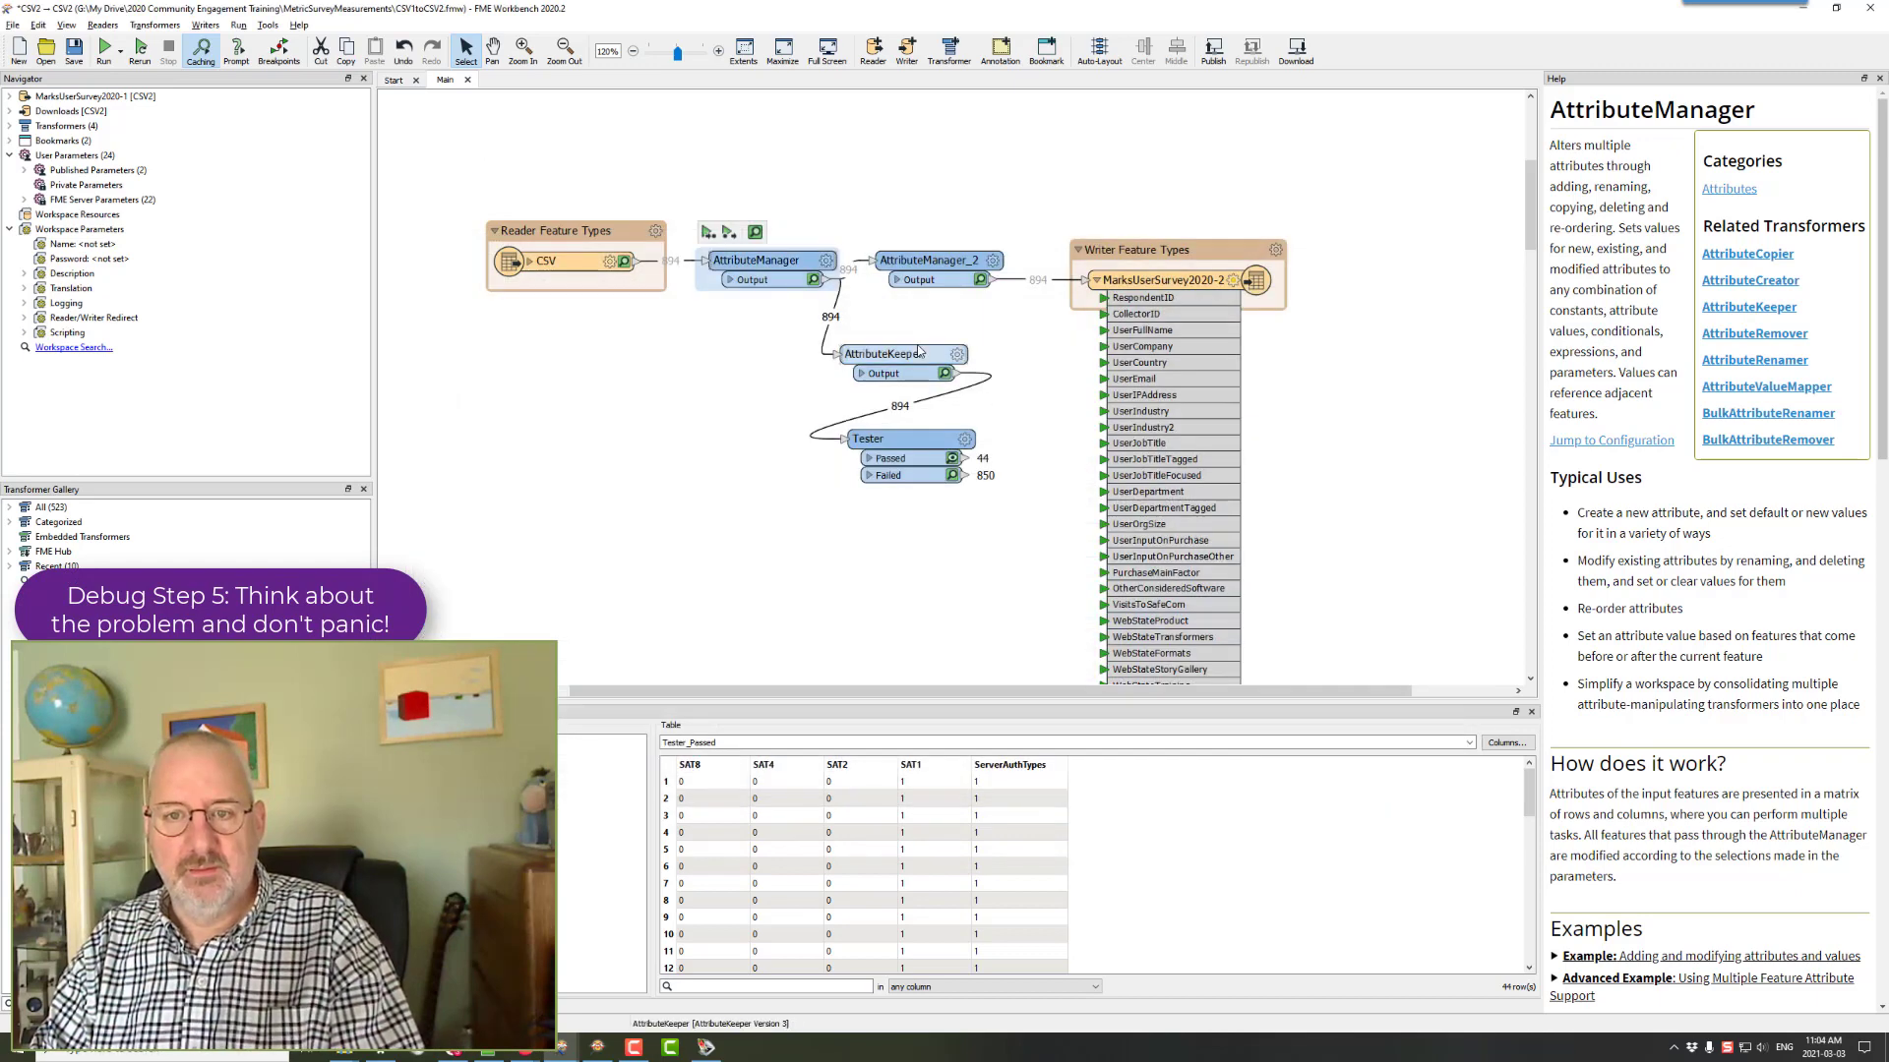
- Duplicate the AttributeKeeper, place the copy above the first AttributeManager and connect it directly to the CSV reader feature type
mouse_move(906, 356)
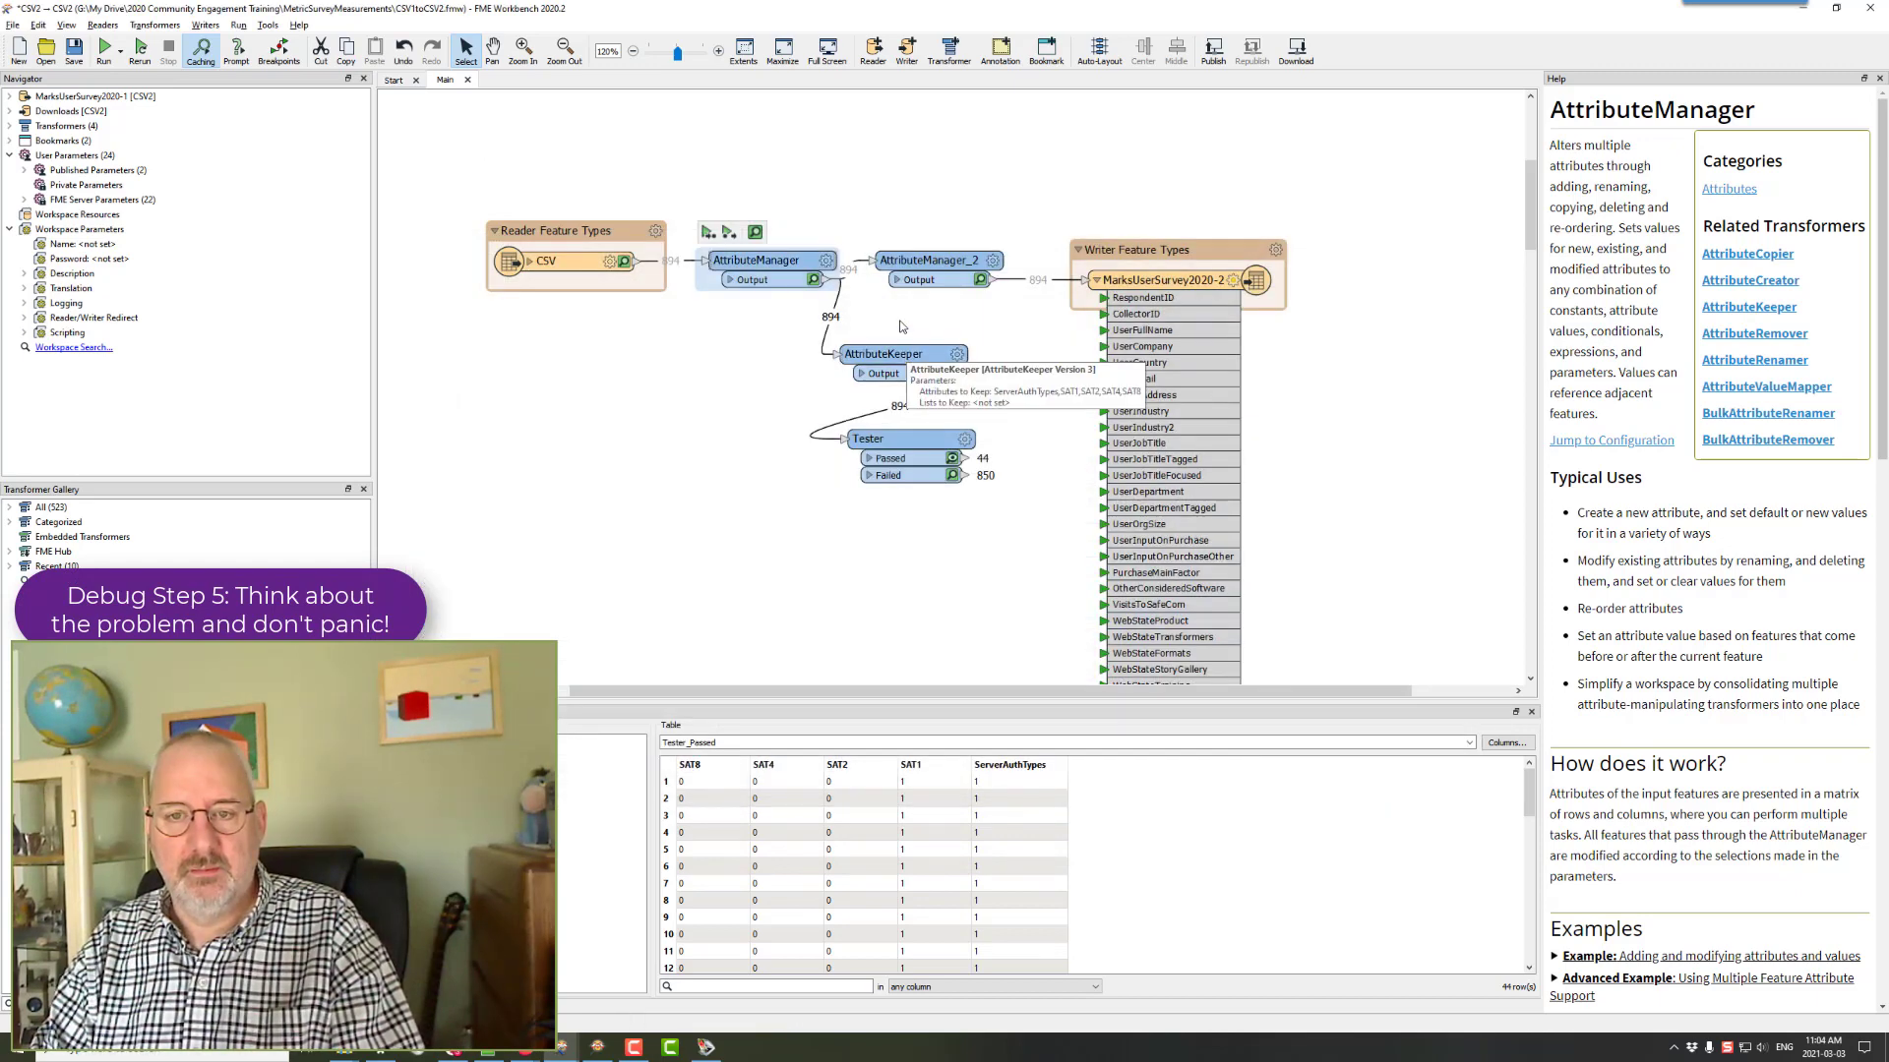
left_click(891, 346)
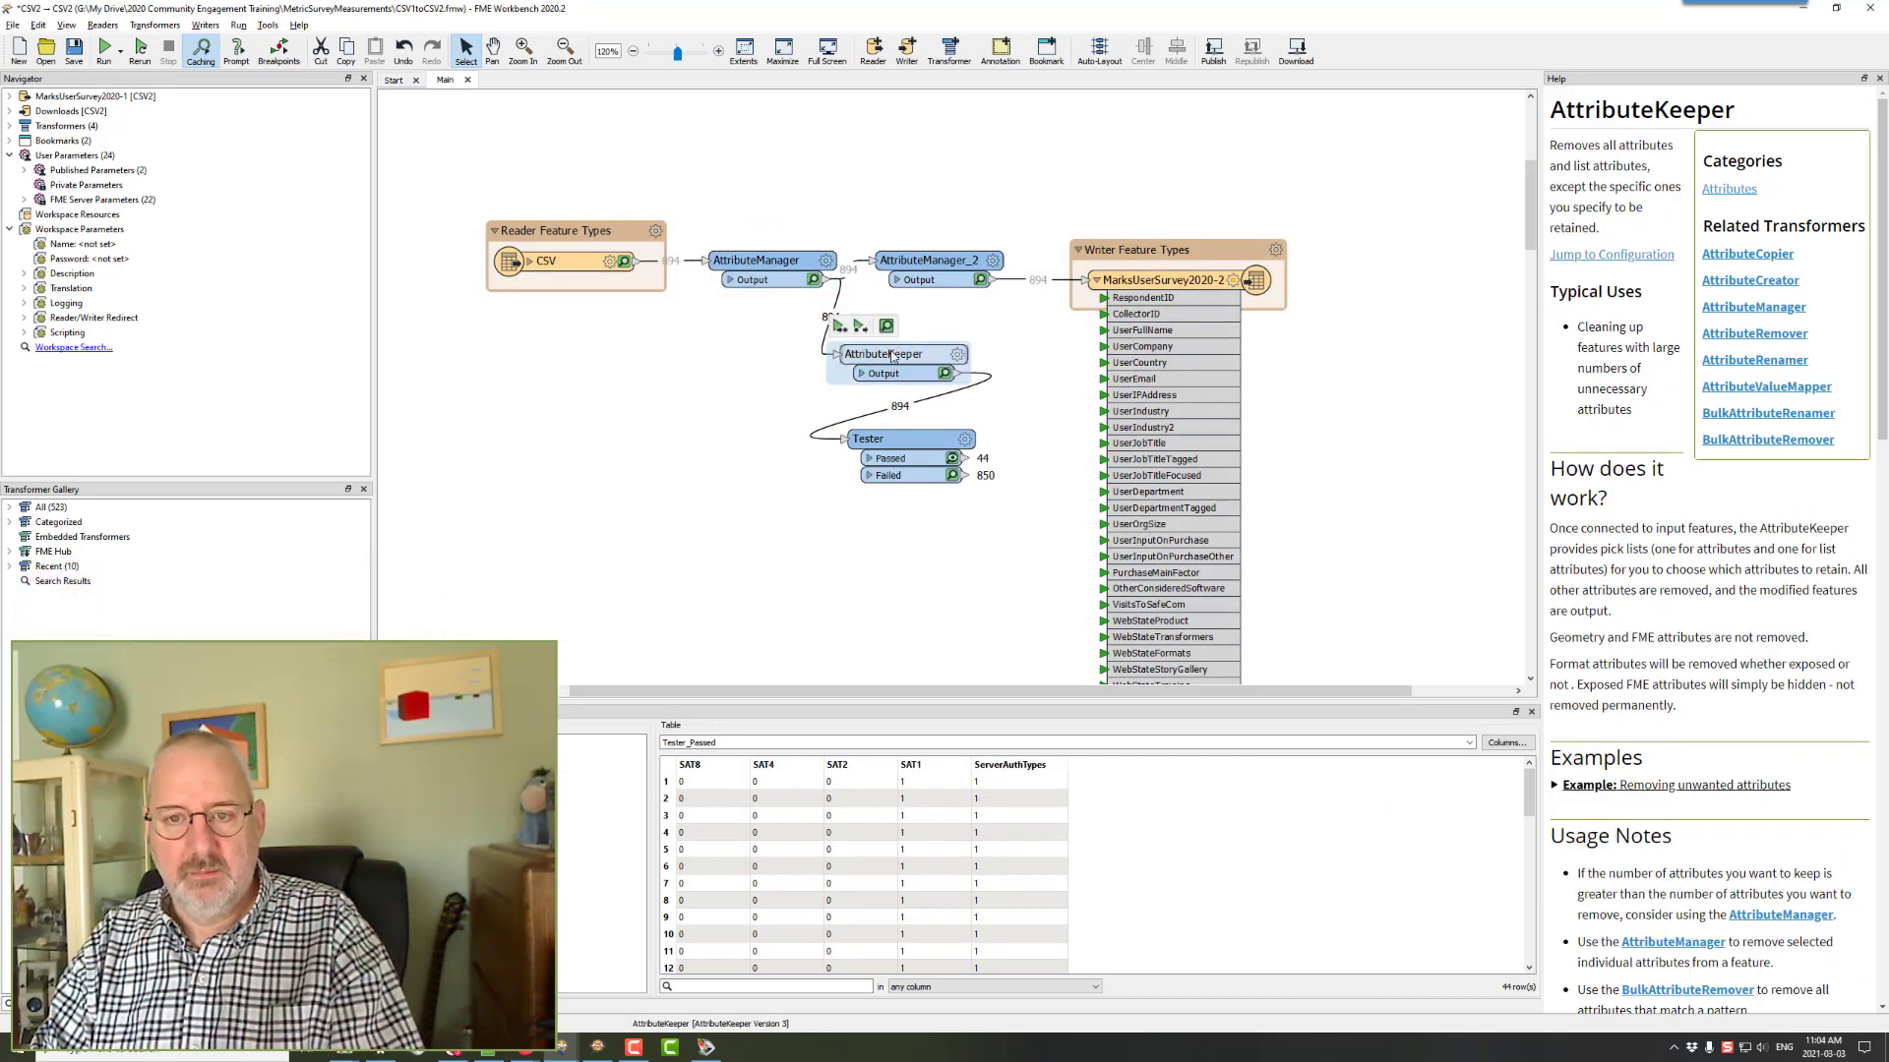
key("ctrl+d")
left_click_drag(896, 365, 787, 166)
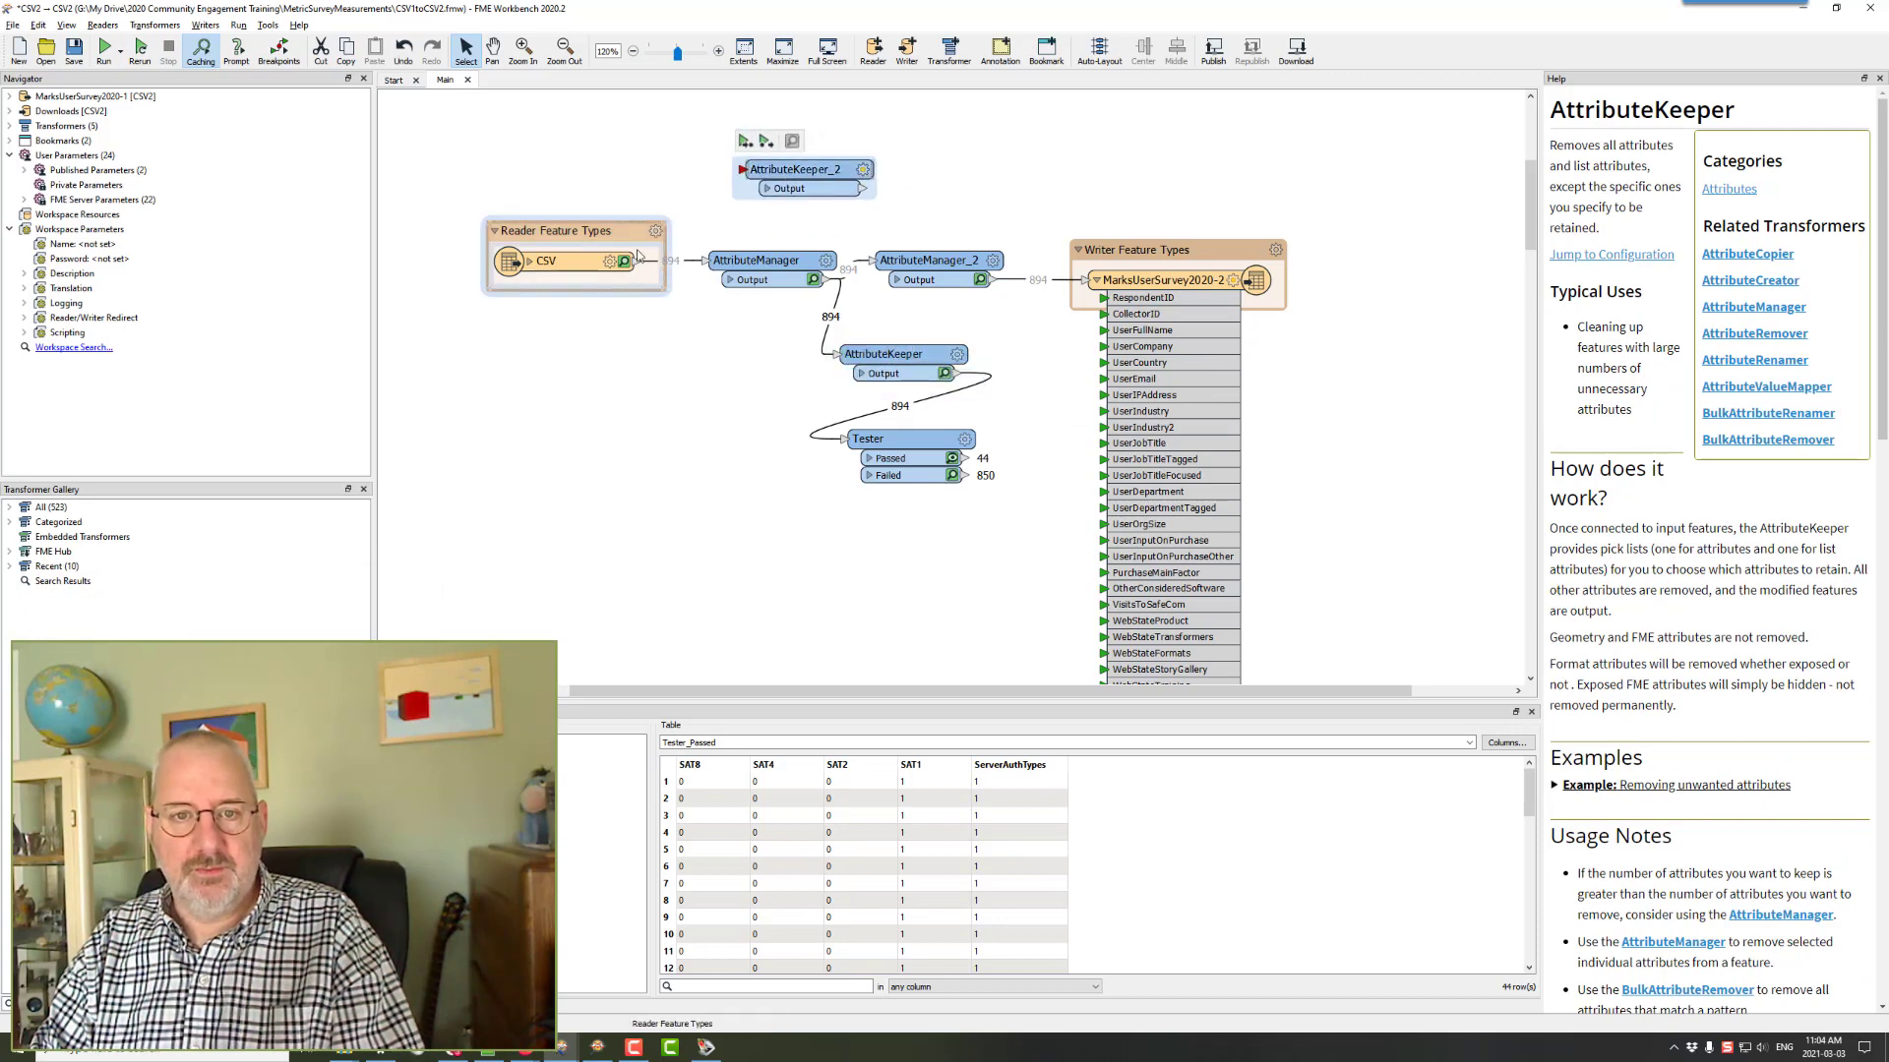
left_click_drag(627, 261, 744, 169)
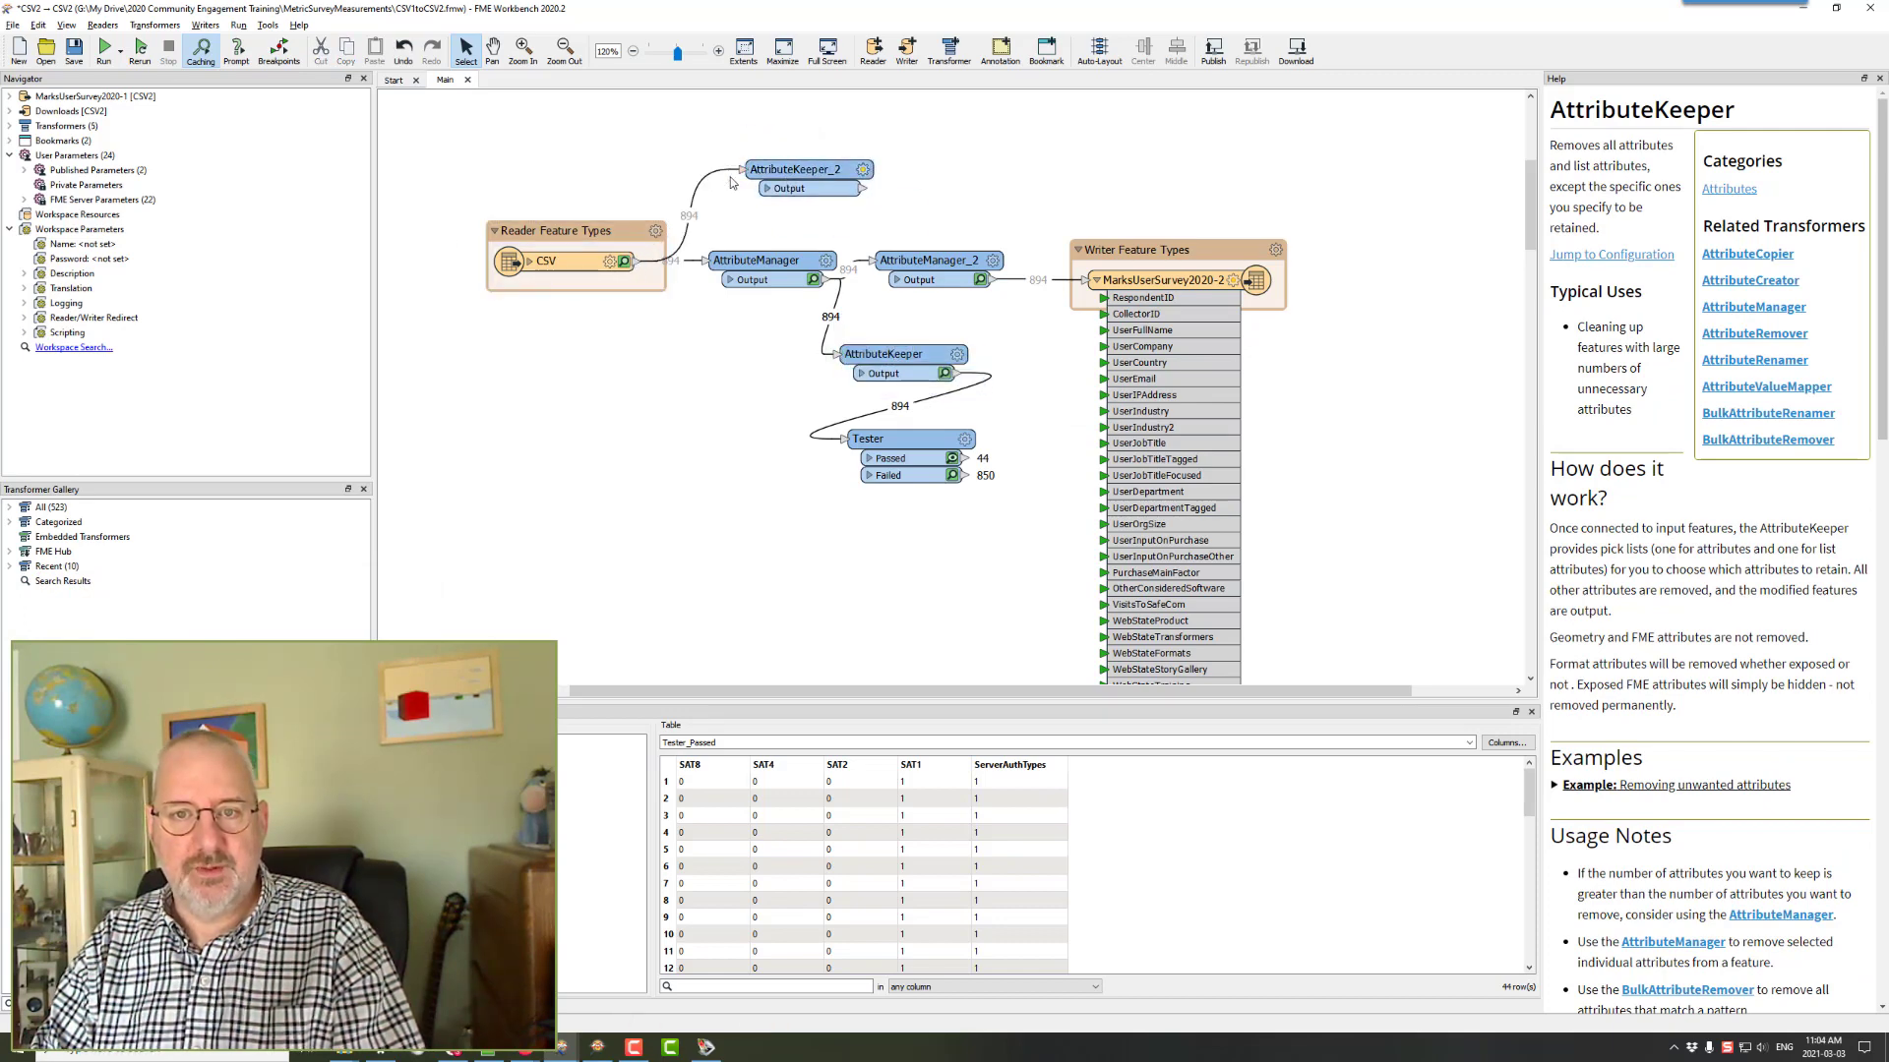
- Run the workspace to the duplicate AttributeKeeper and examine the source SAT values in its output, selecting row 52
left_click(810, 173)
key("ctrl+r")
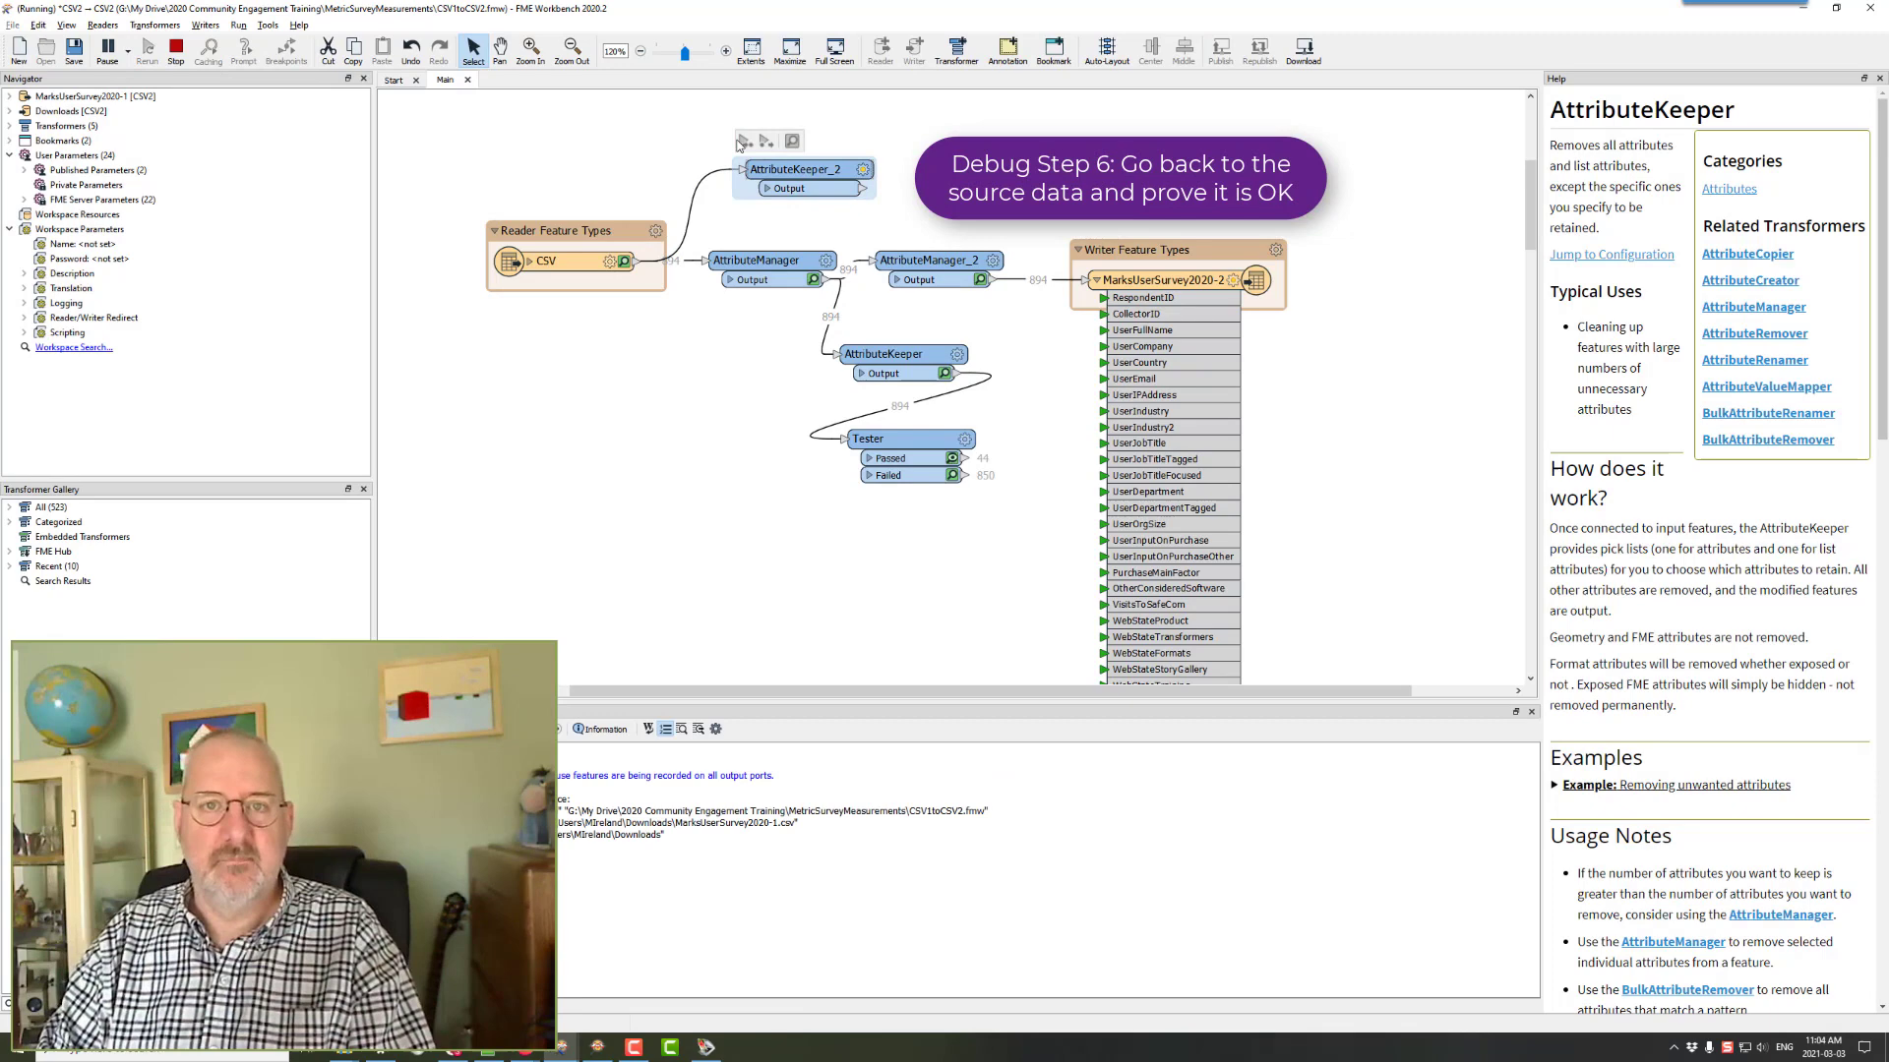
left_click(850, 189)
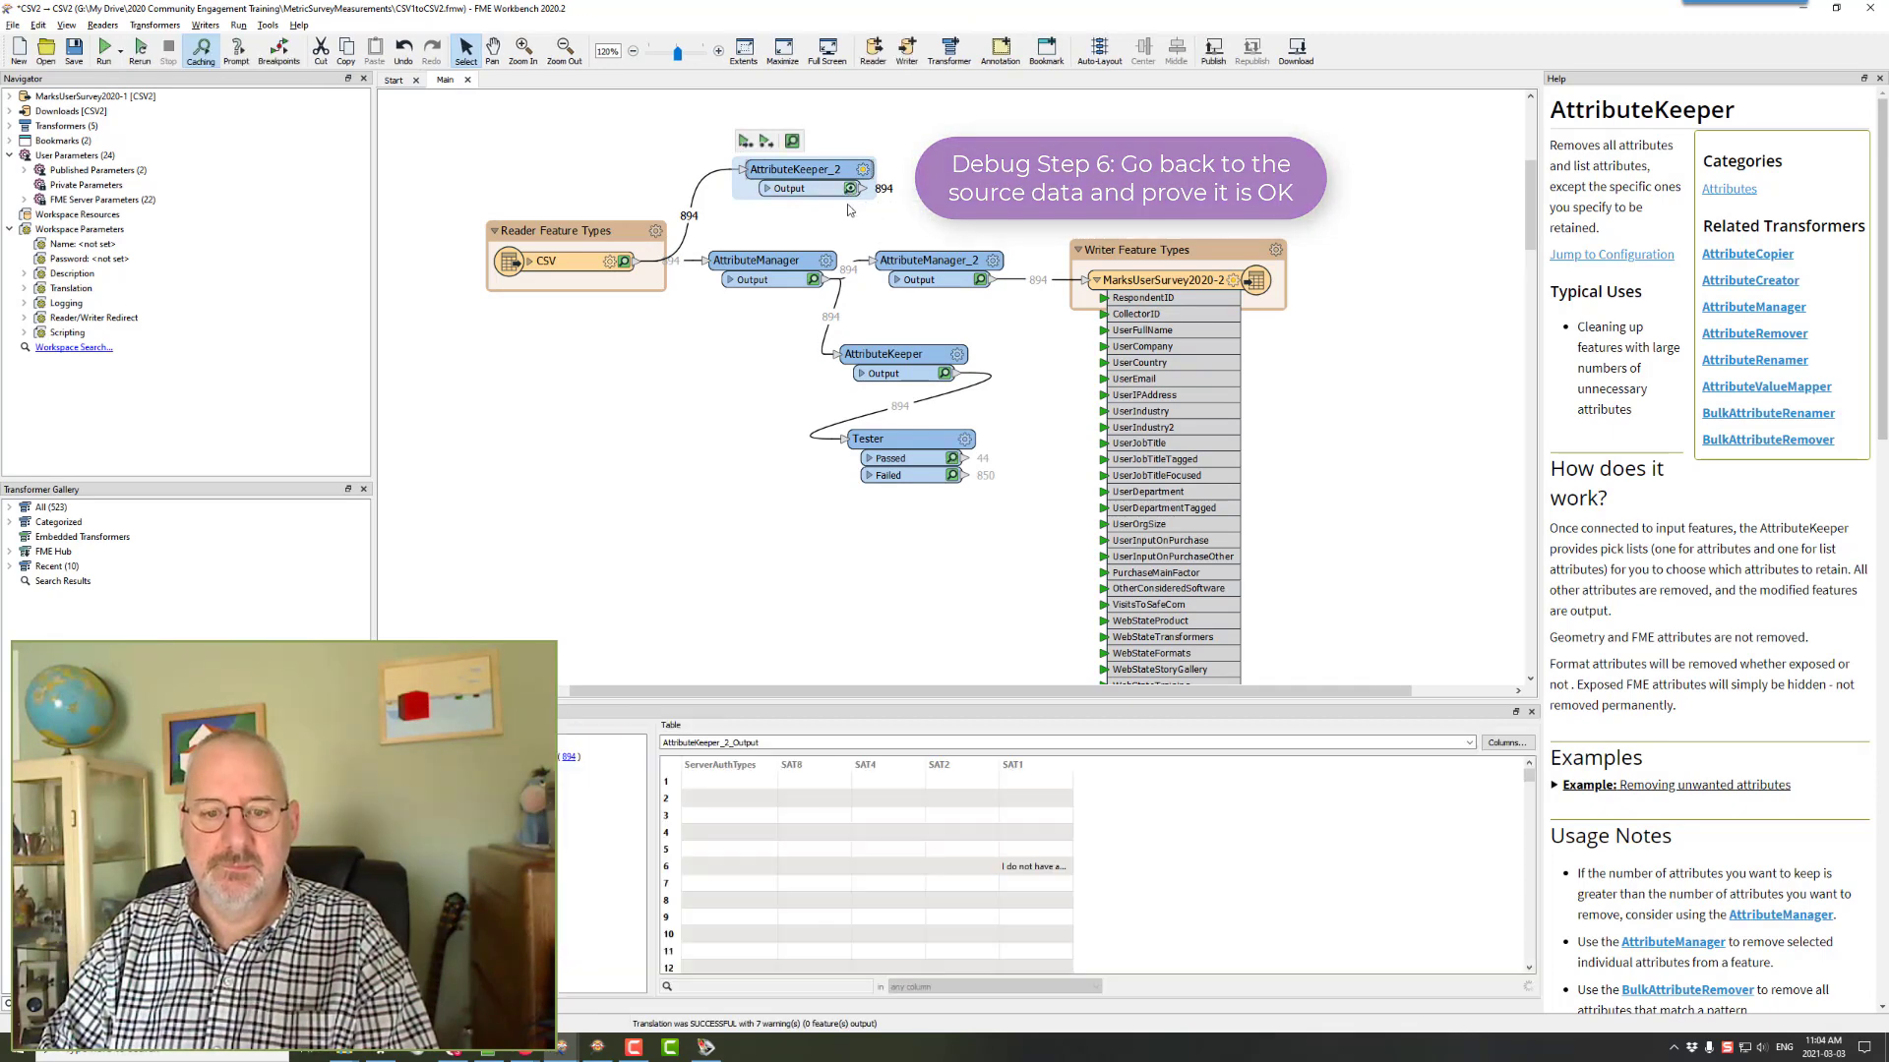
scroll(905, 871, "down", 15)
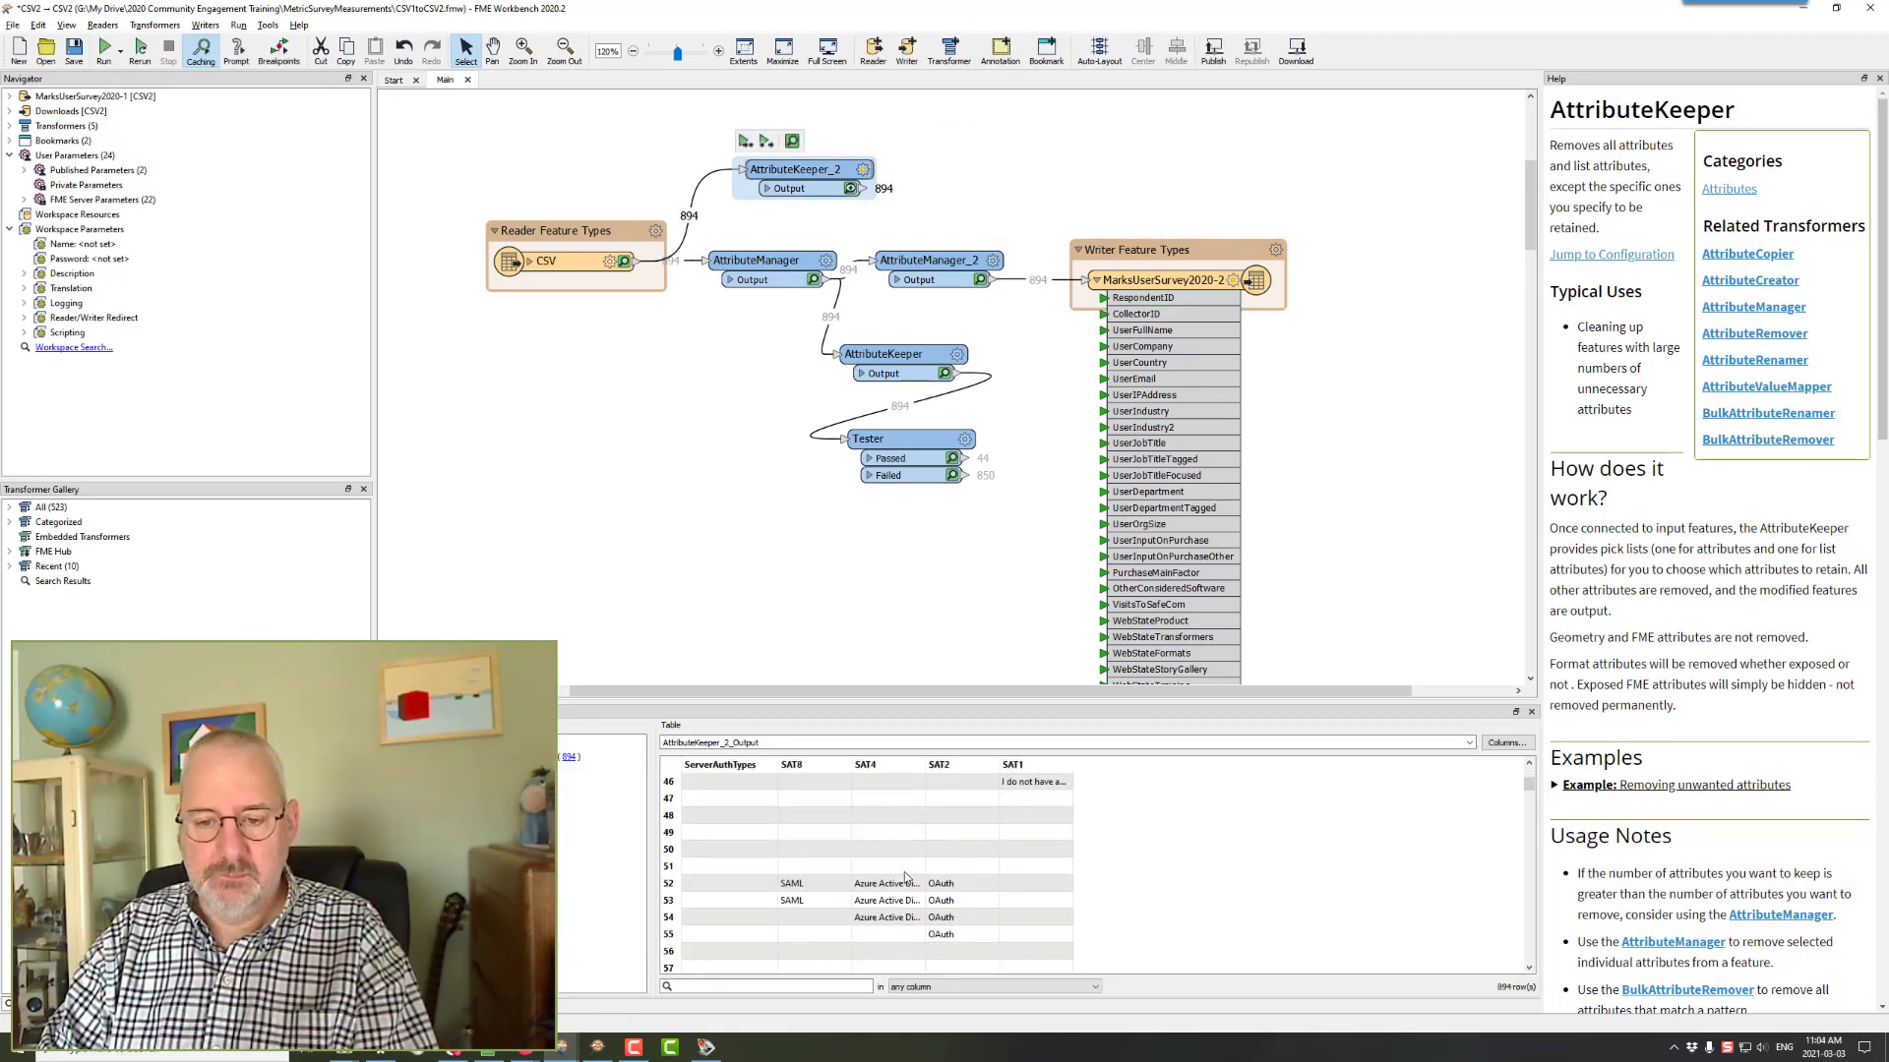
left_click(883, 886)
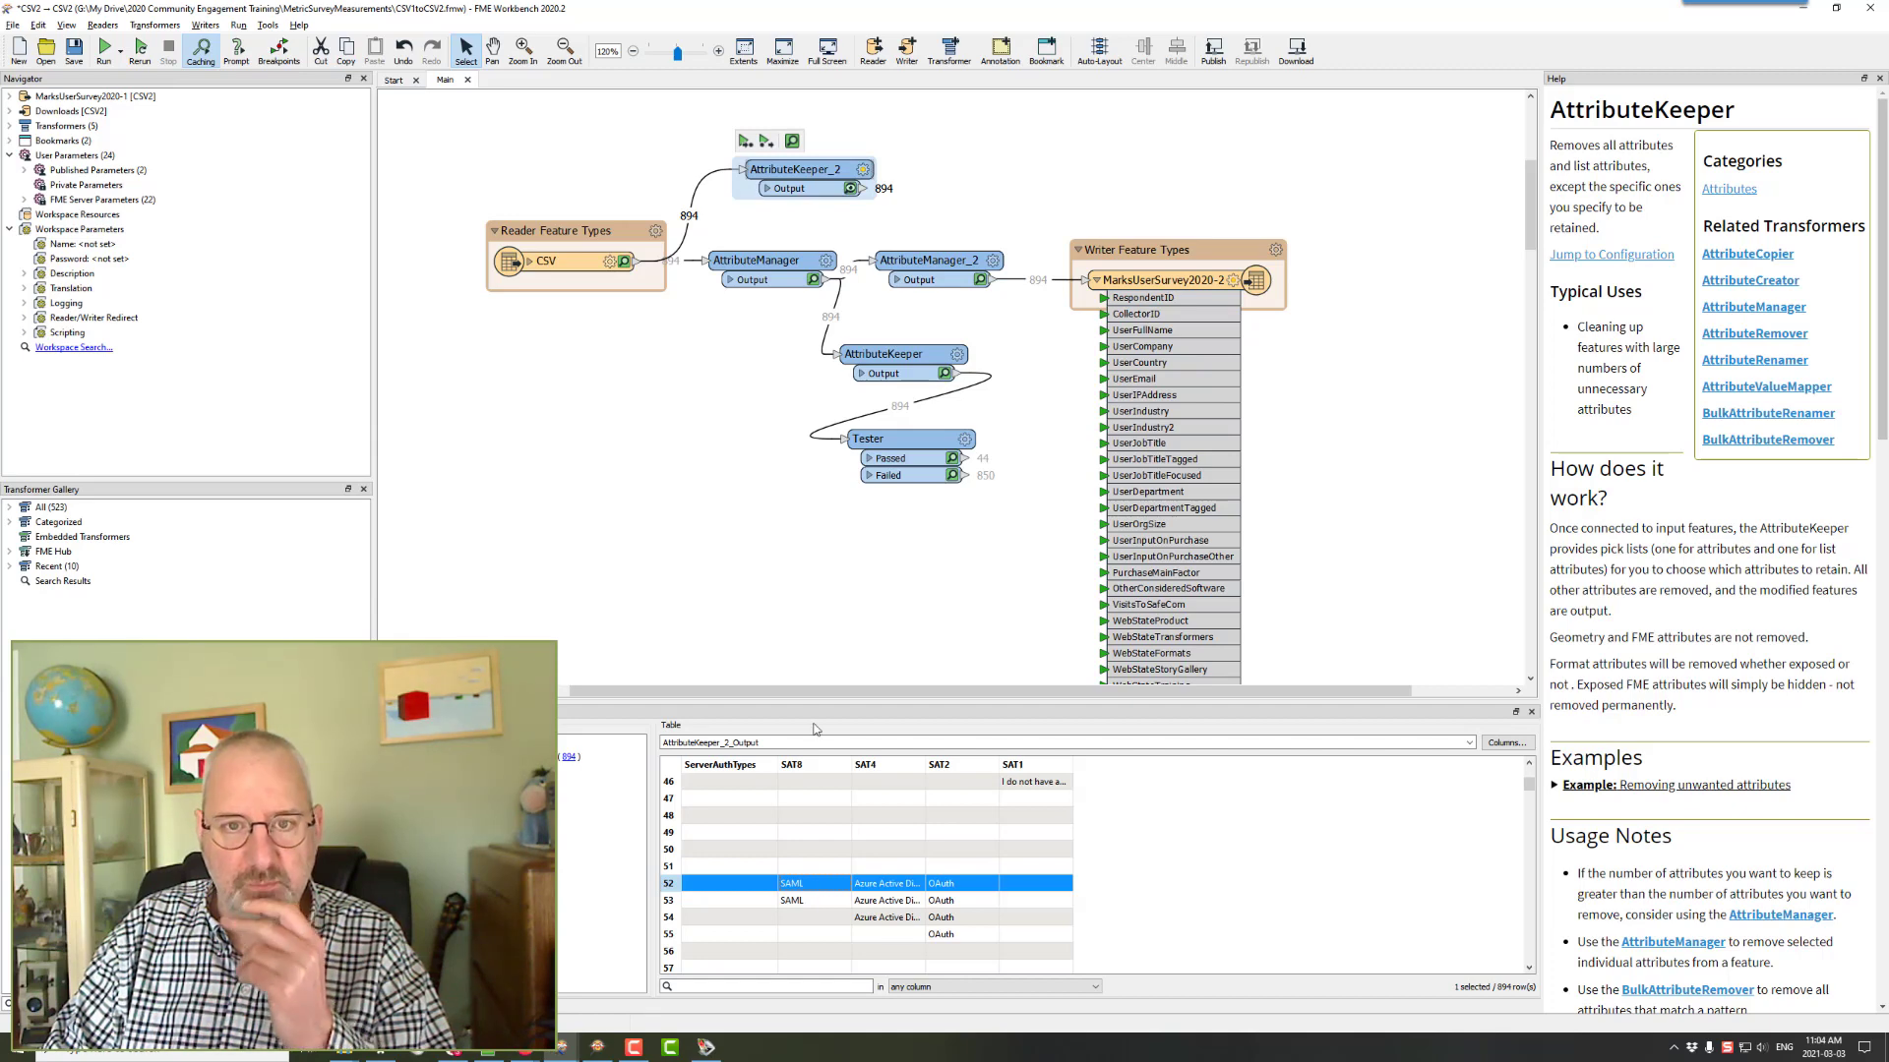
- Insert a Counter directly after the CSV reader, ahead of both branches, with output attribute _count and a count start of 0
left_click(653, 330)
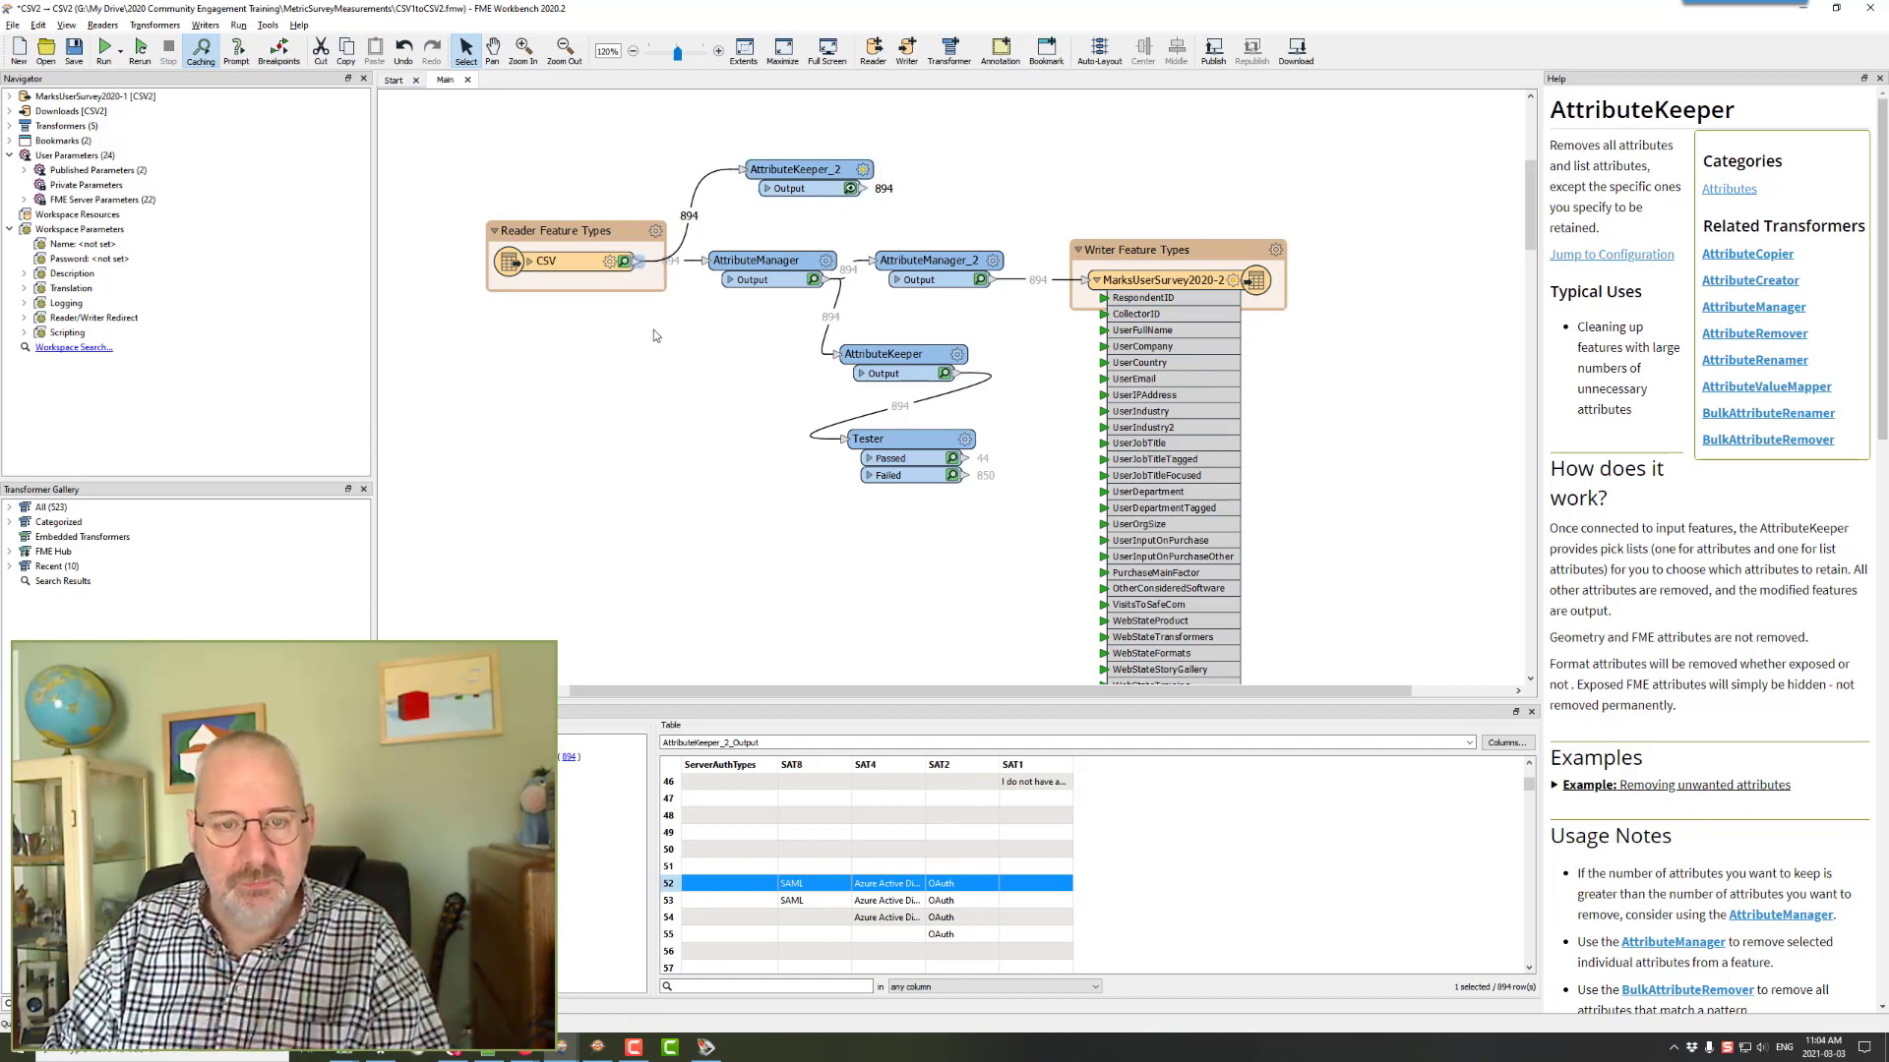
type("cou")
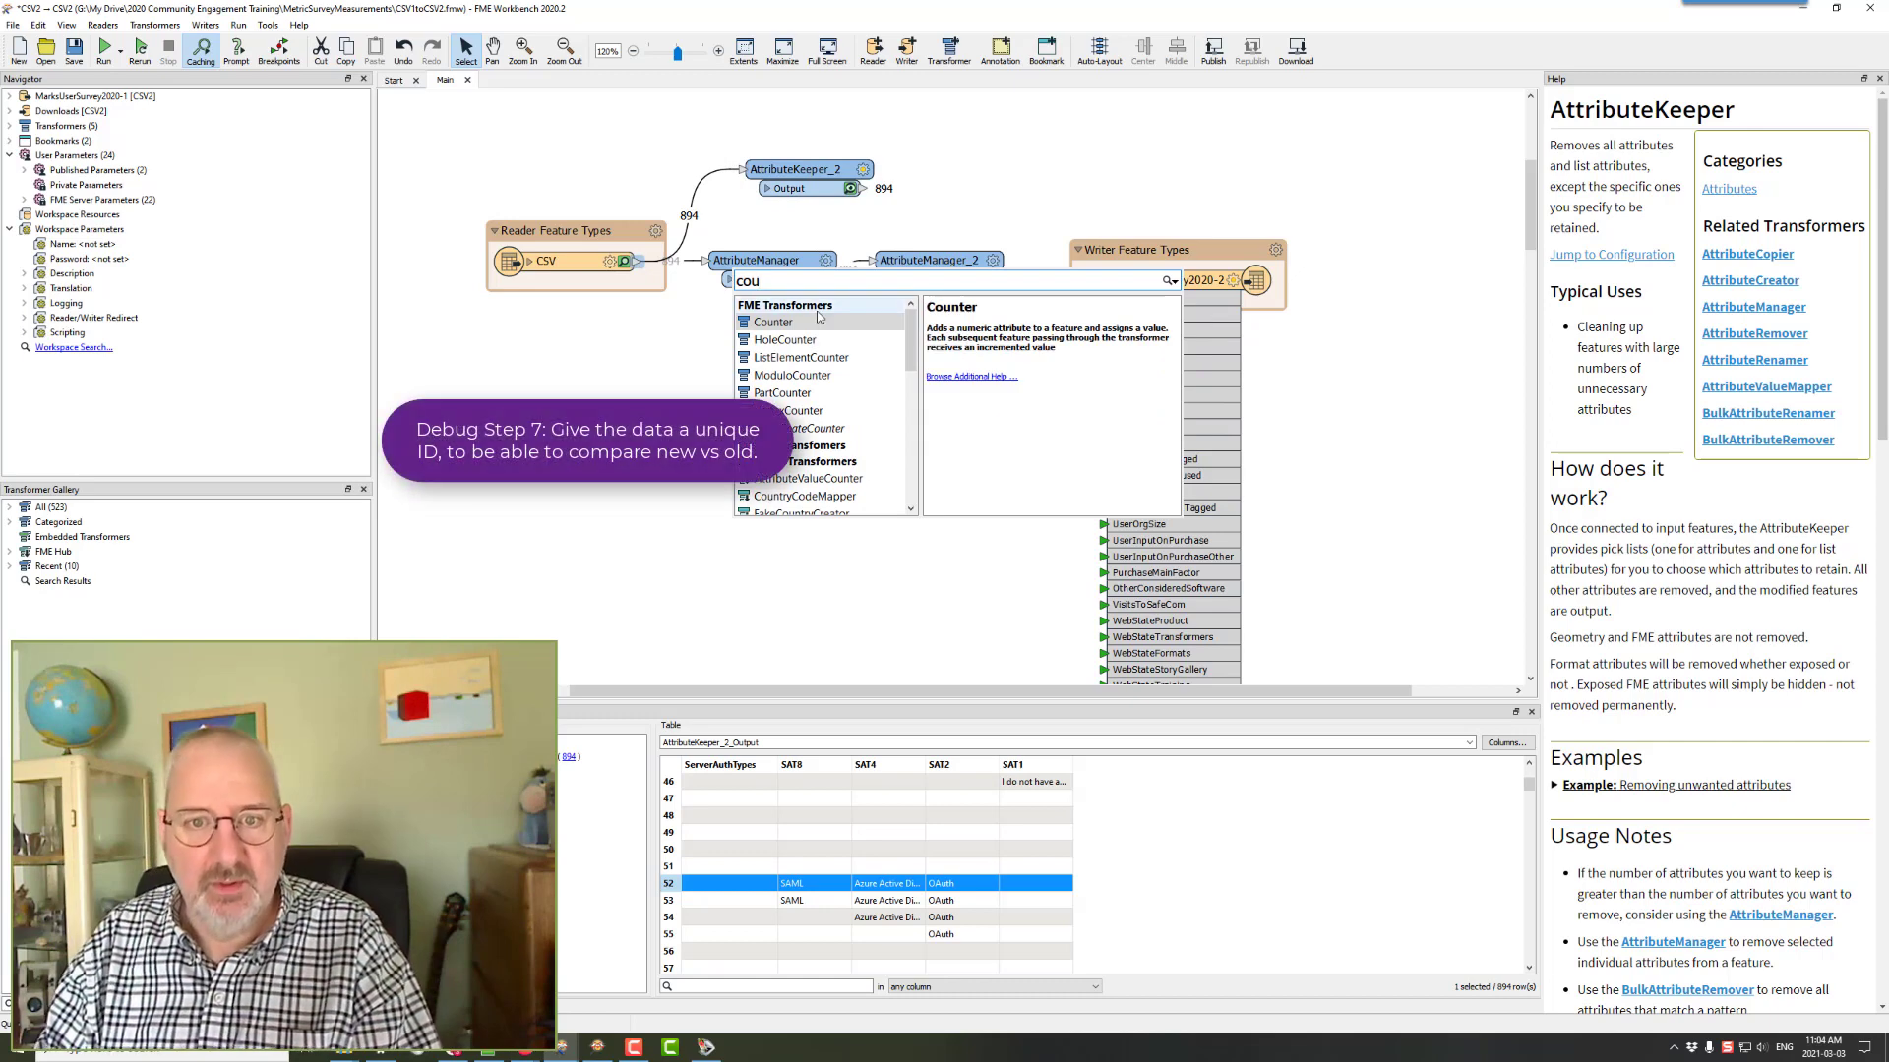
key("Return")
left_click_drag(696, 317, 536, 327)
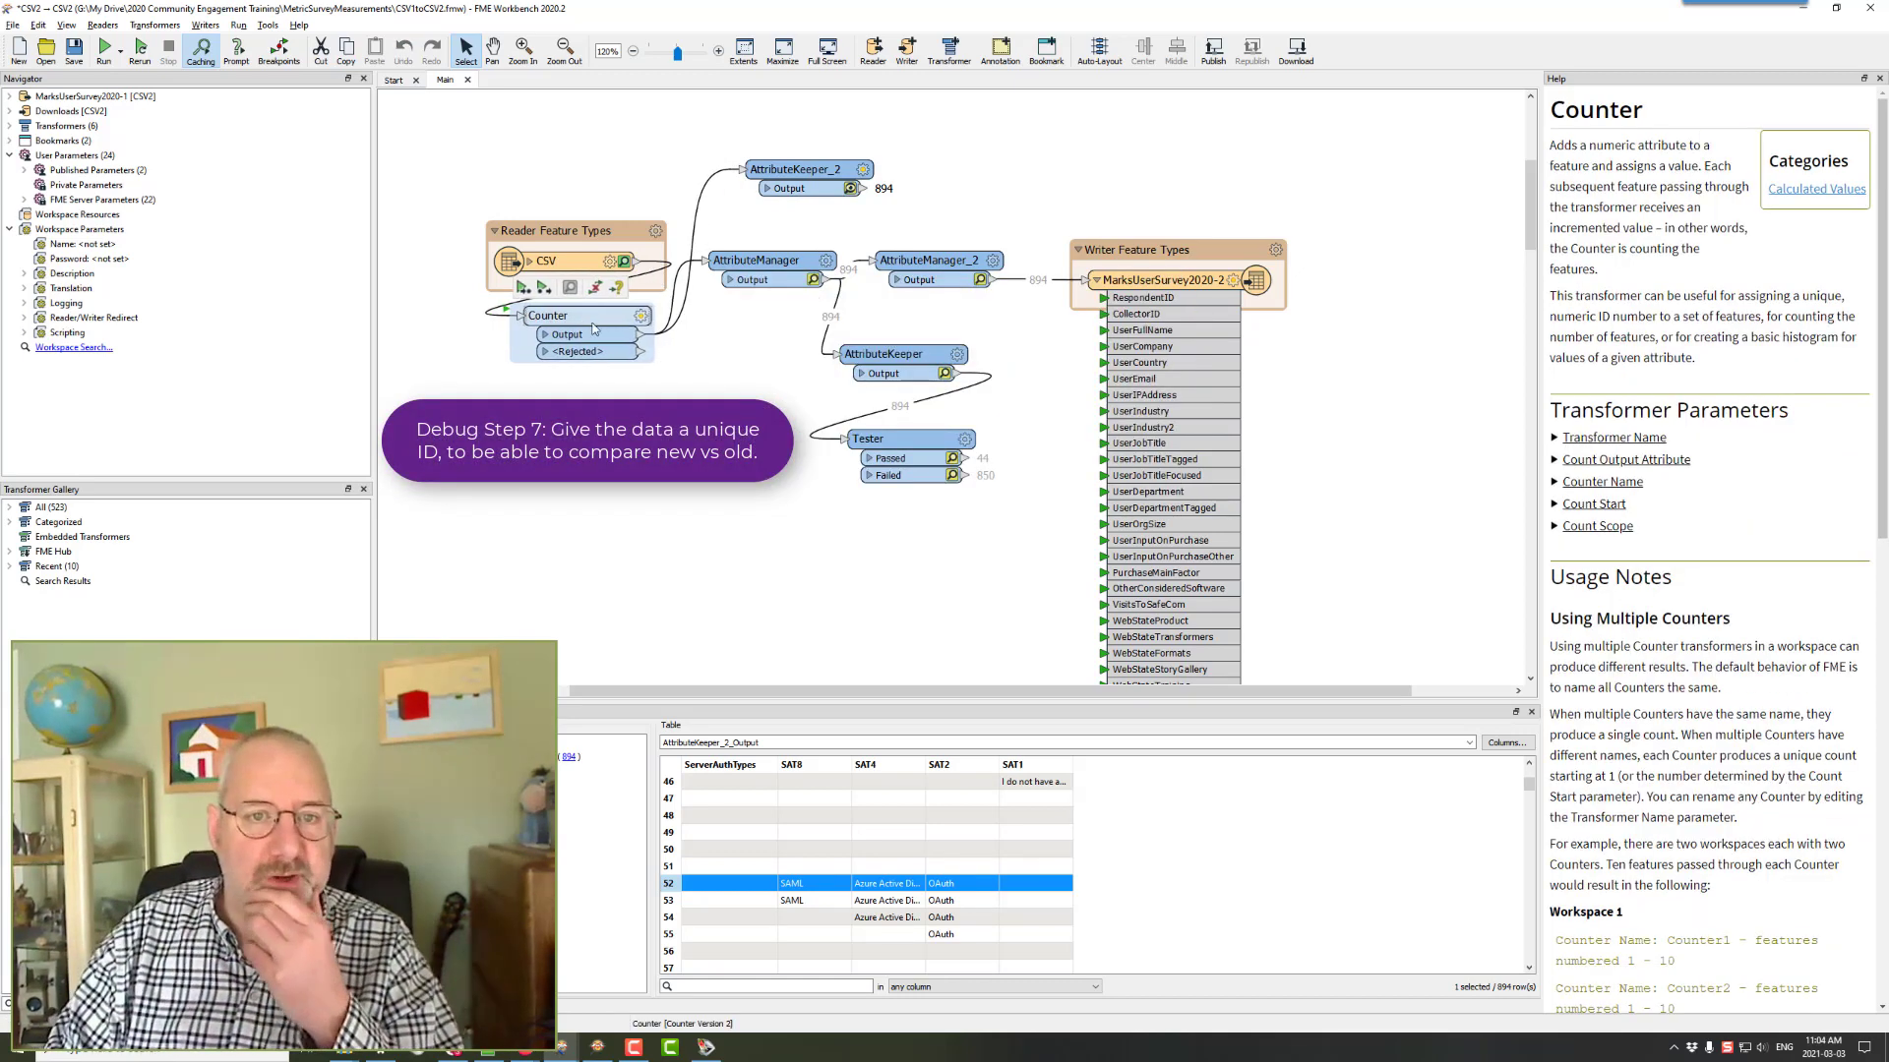
left_click(640, 319)
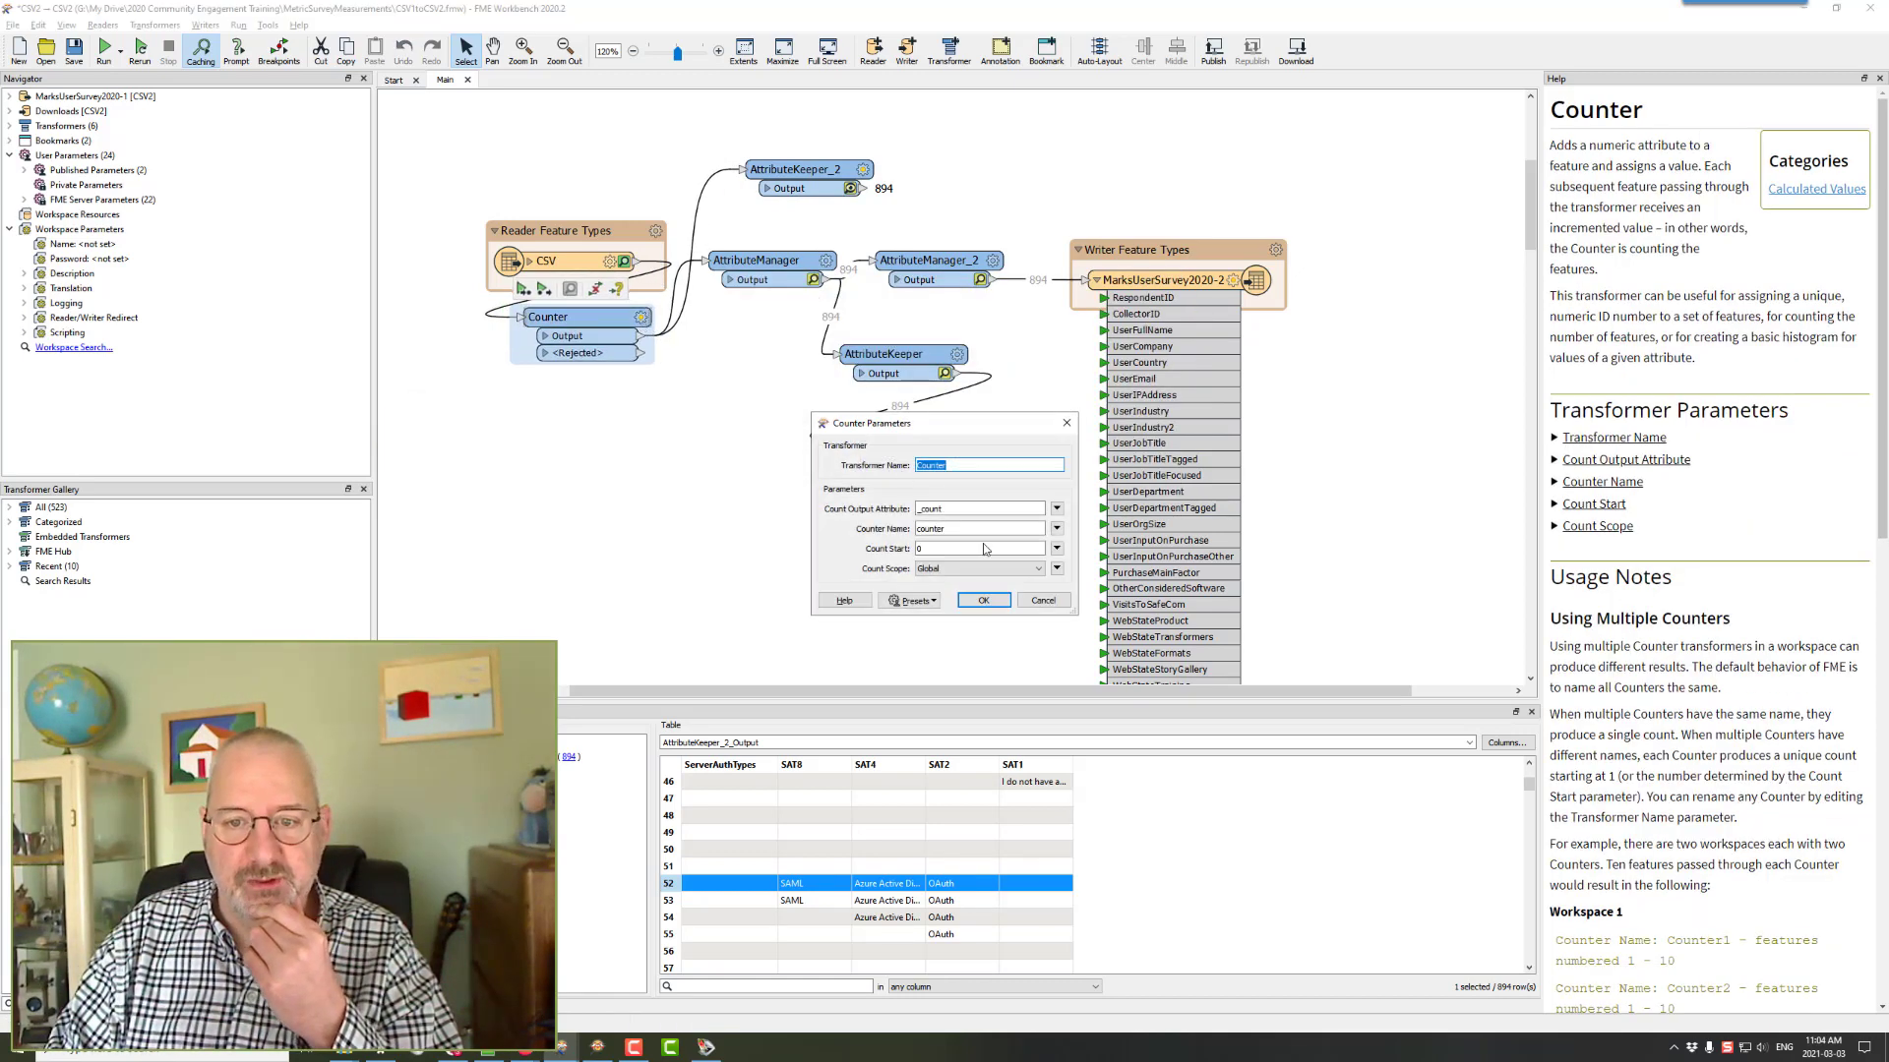
left_click(982, 602)
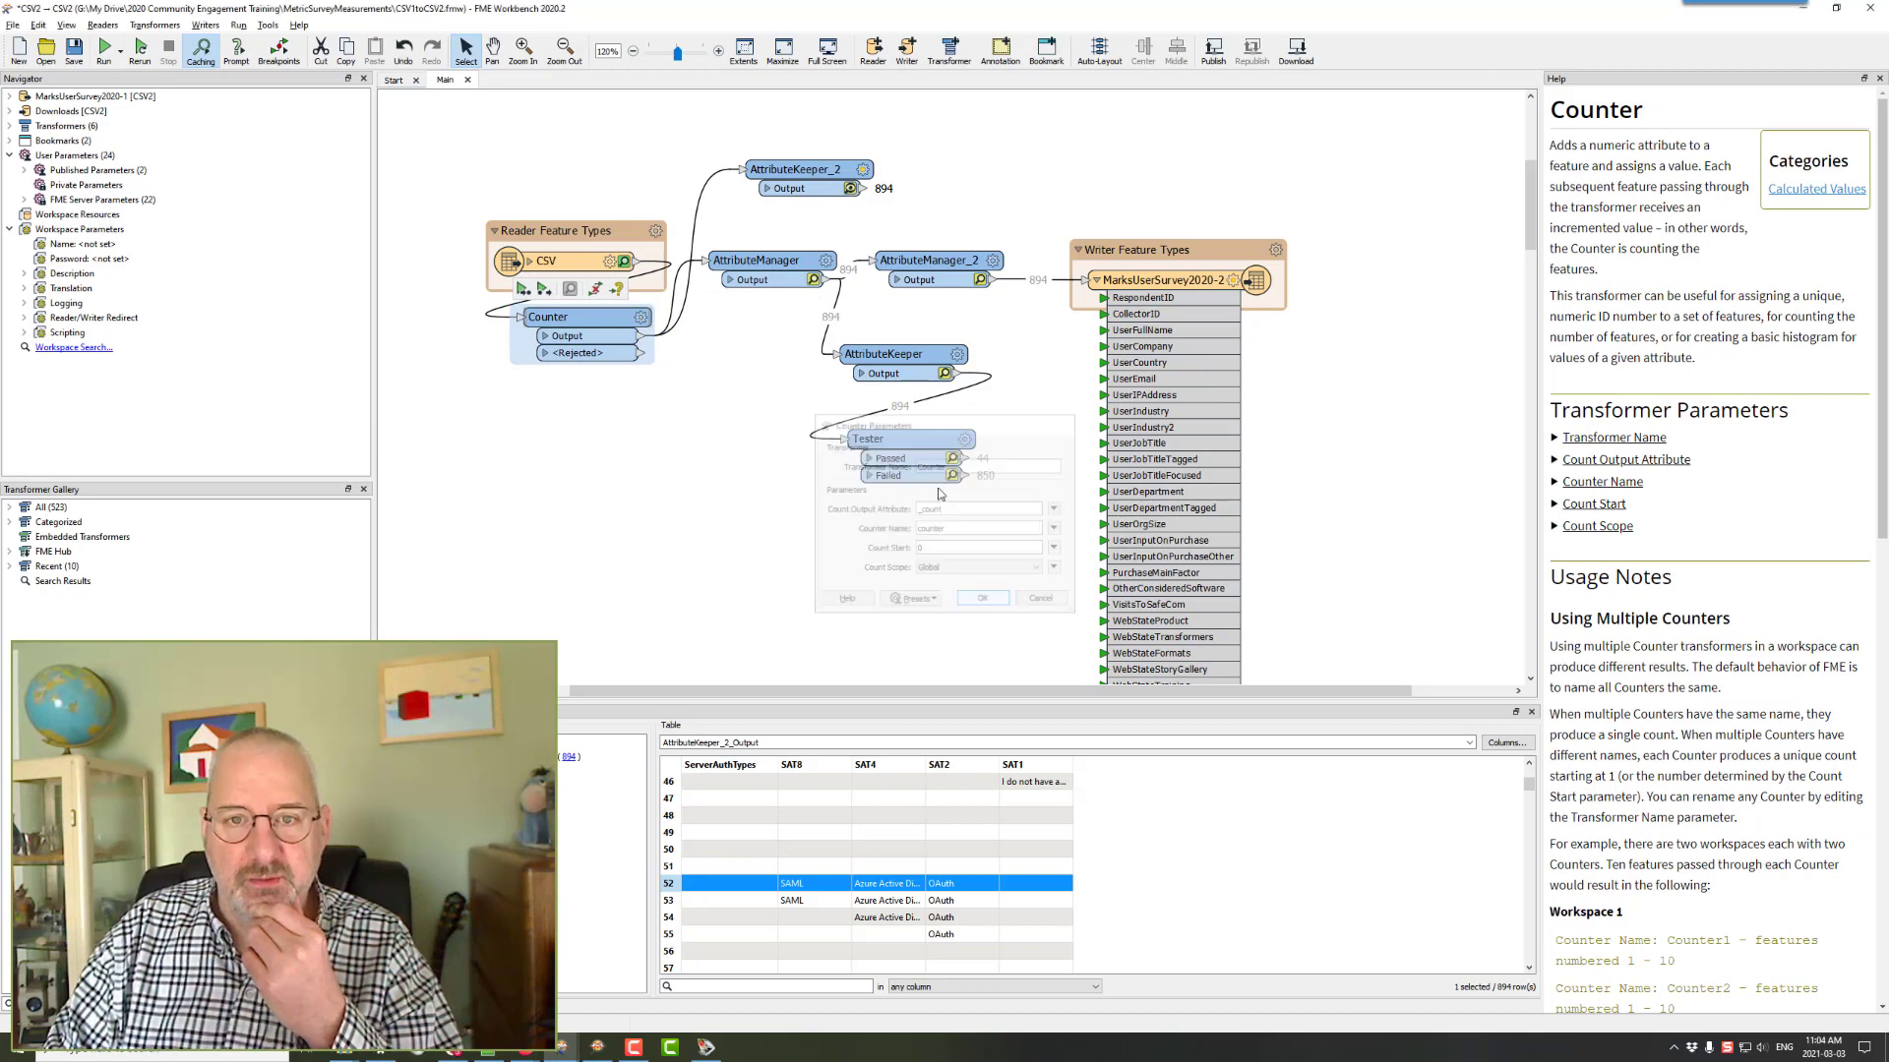
- Add _count to the attributes kept by the AttributeKeeper on the source data branch
left_click(863, 169)
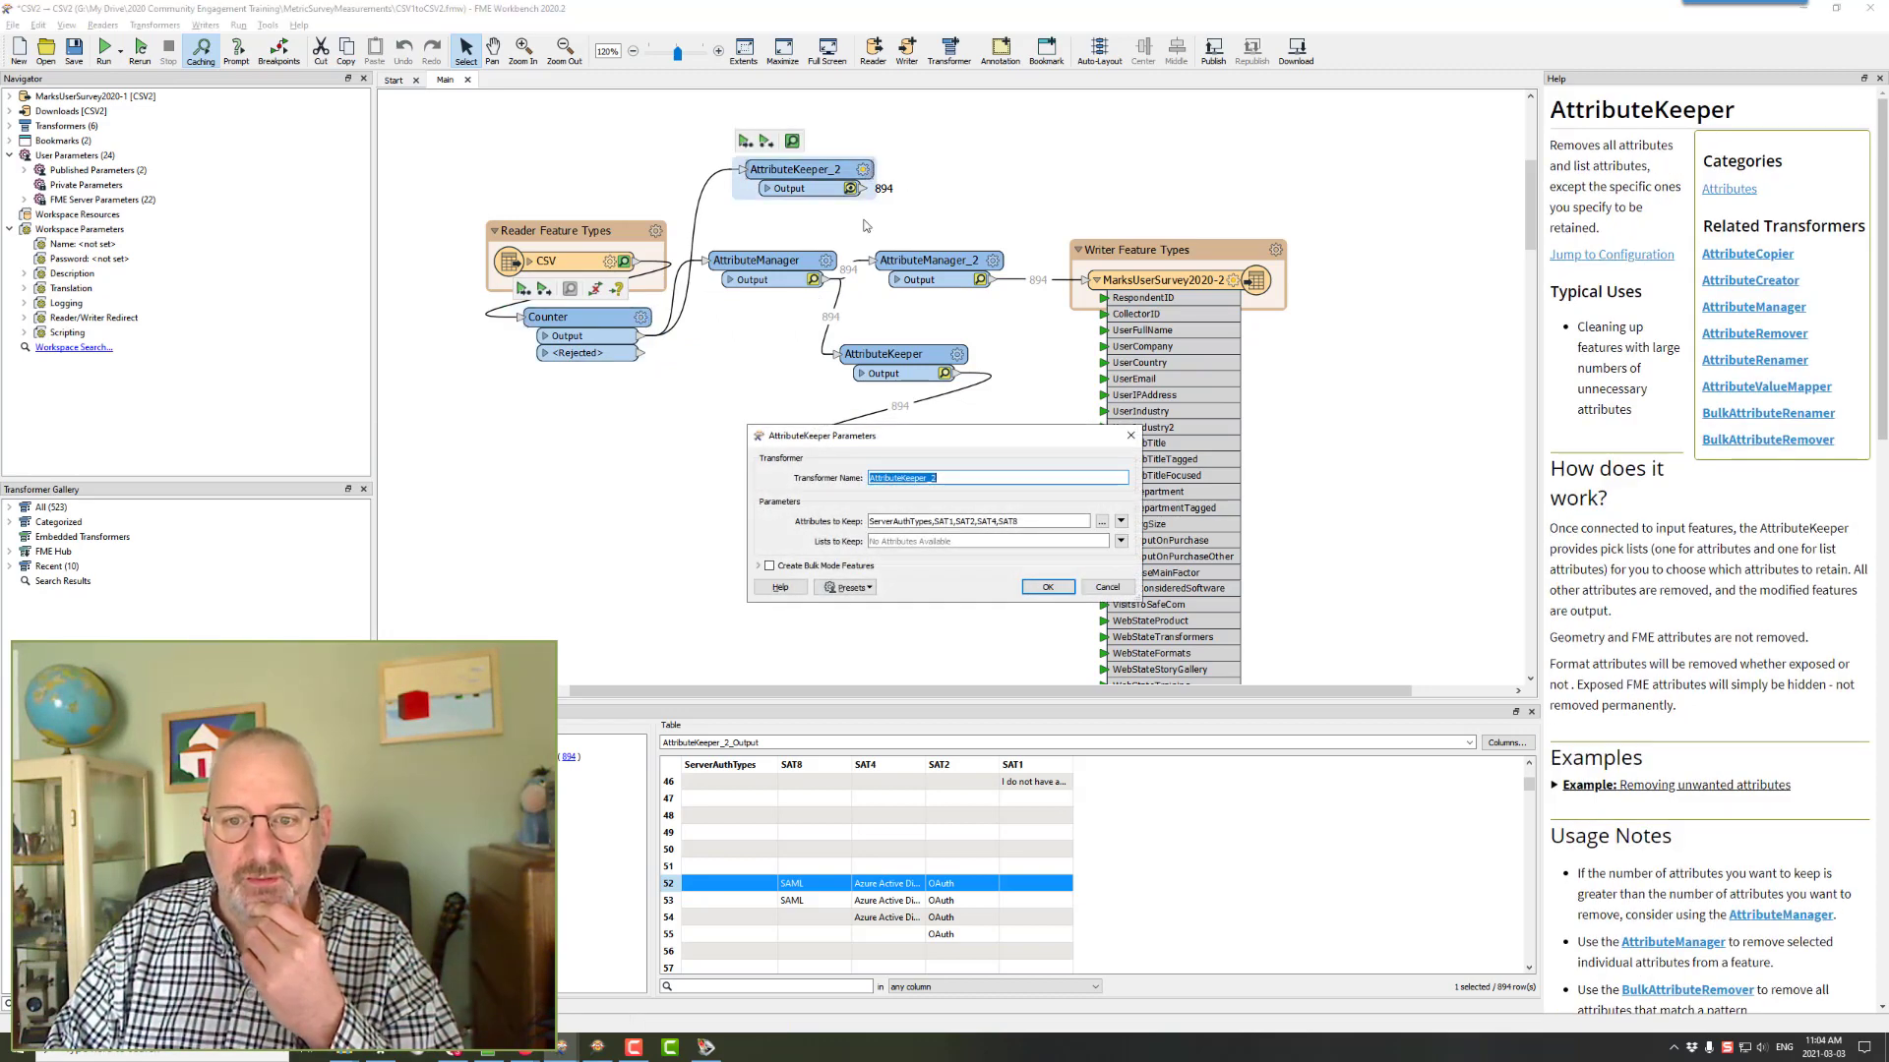
left_click(1101, 522)
left_click(824, 517)
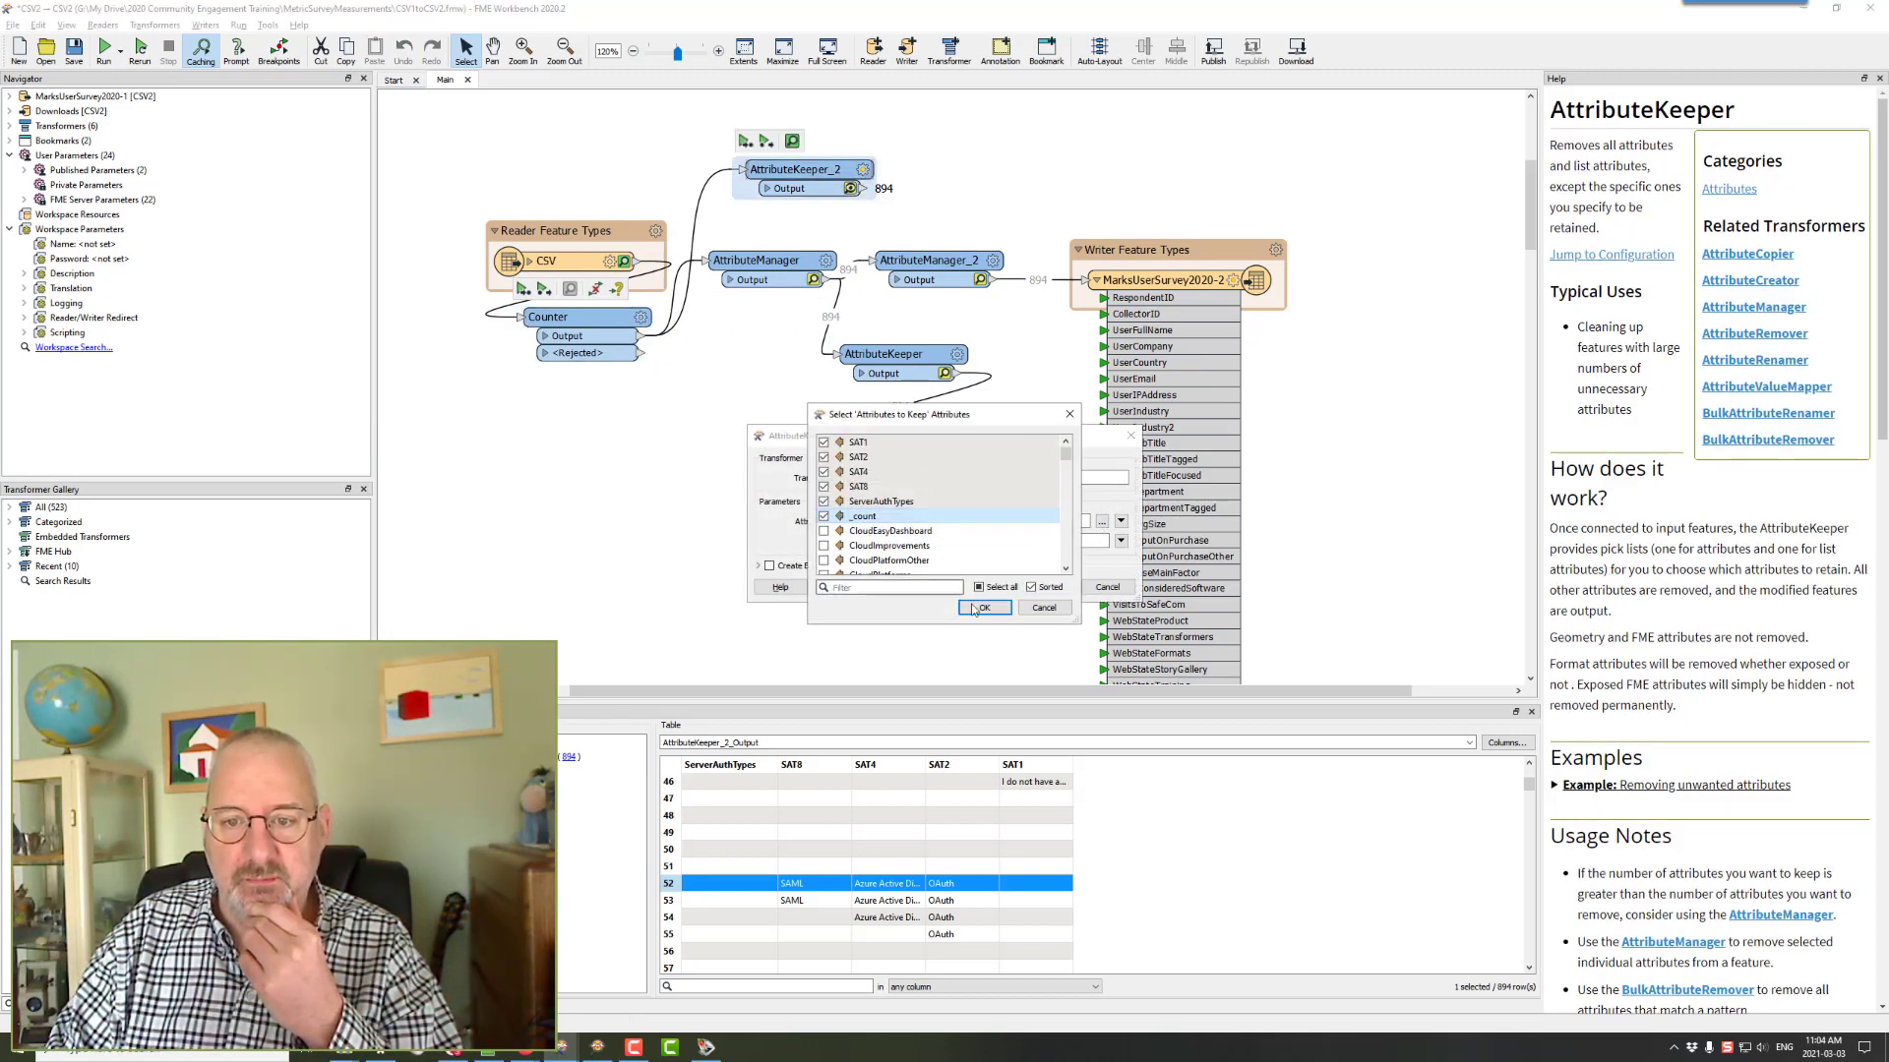
left_click(983, 607)
left_click(1040, 587)
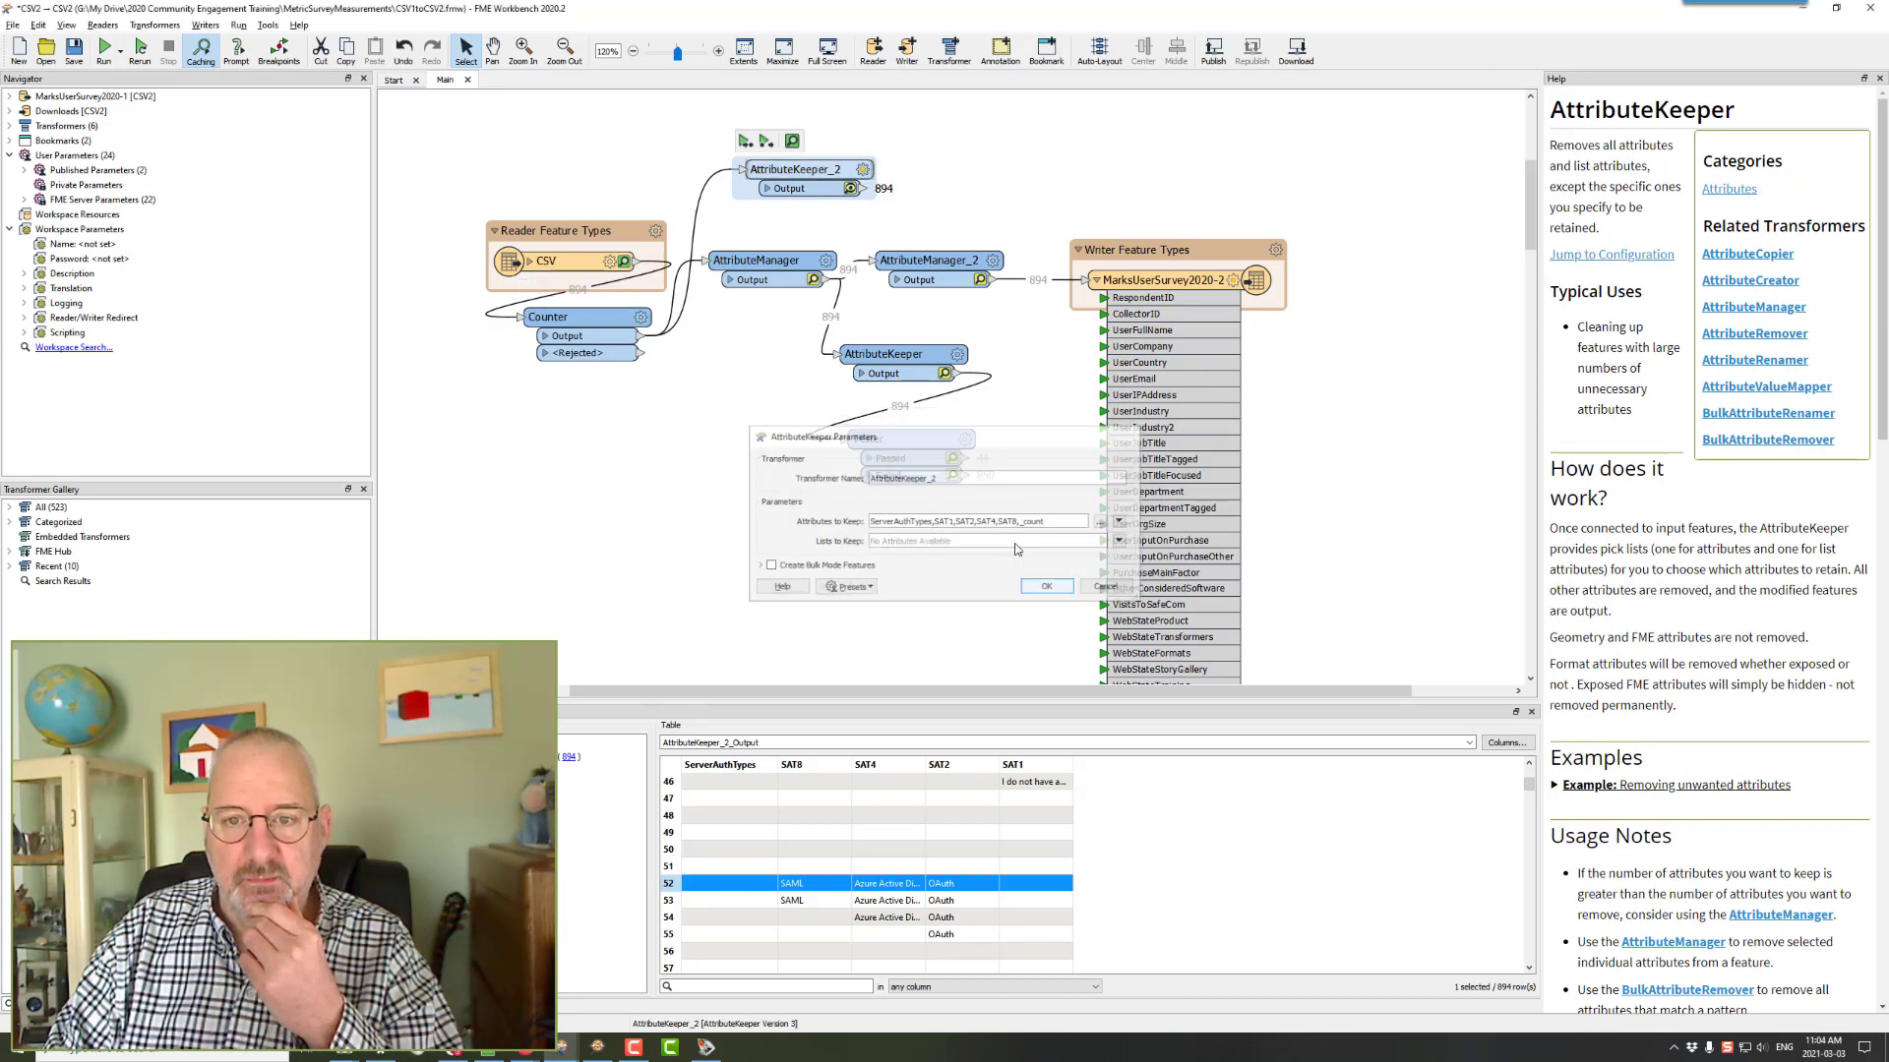
- Add _count to the attributes kept by the original AttributeKeeper ahead of the Tester
left_click(957, 354)
left_click(1102, 522)
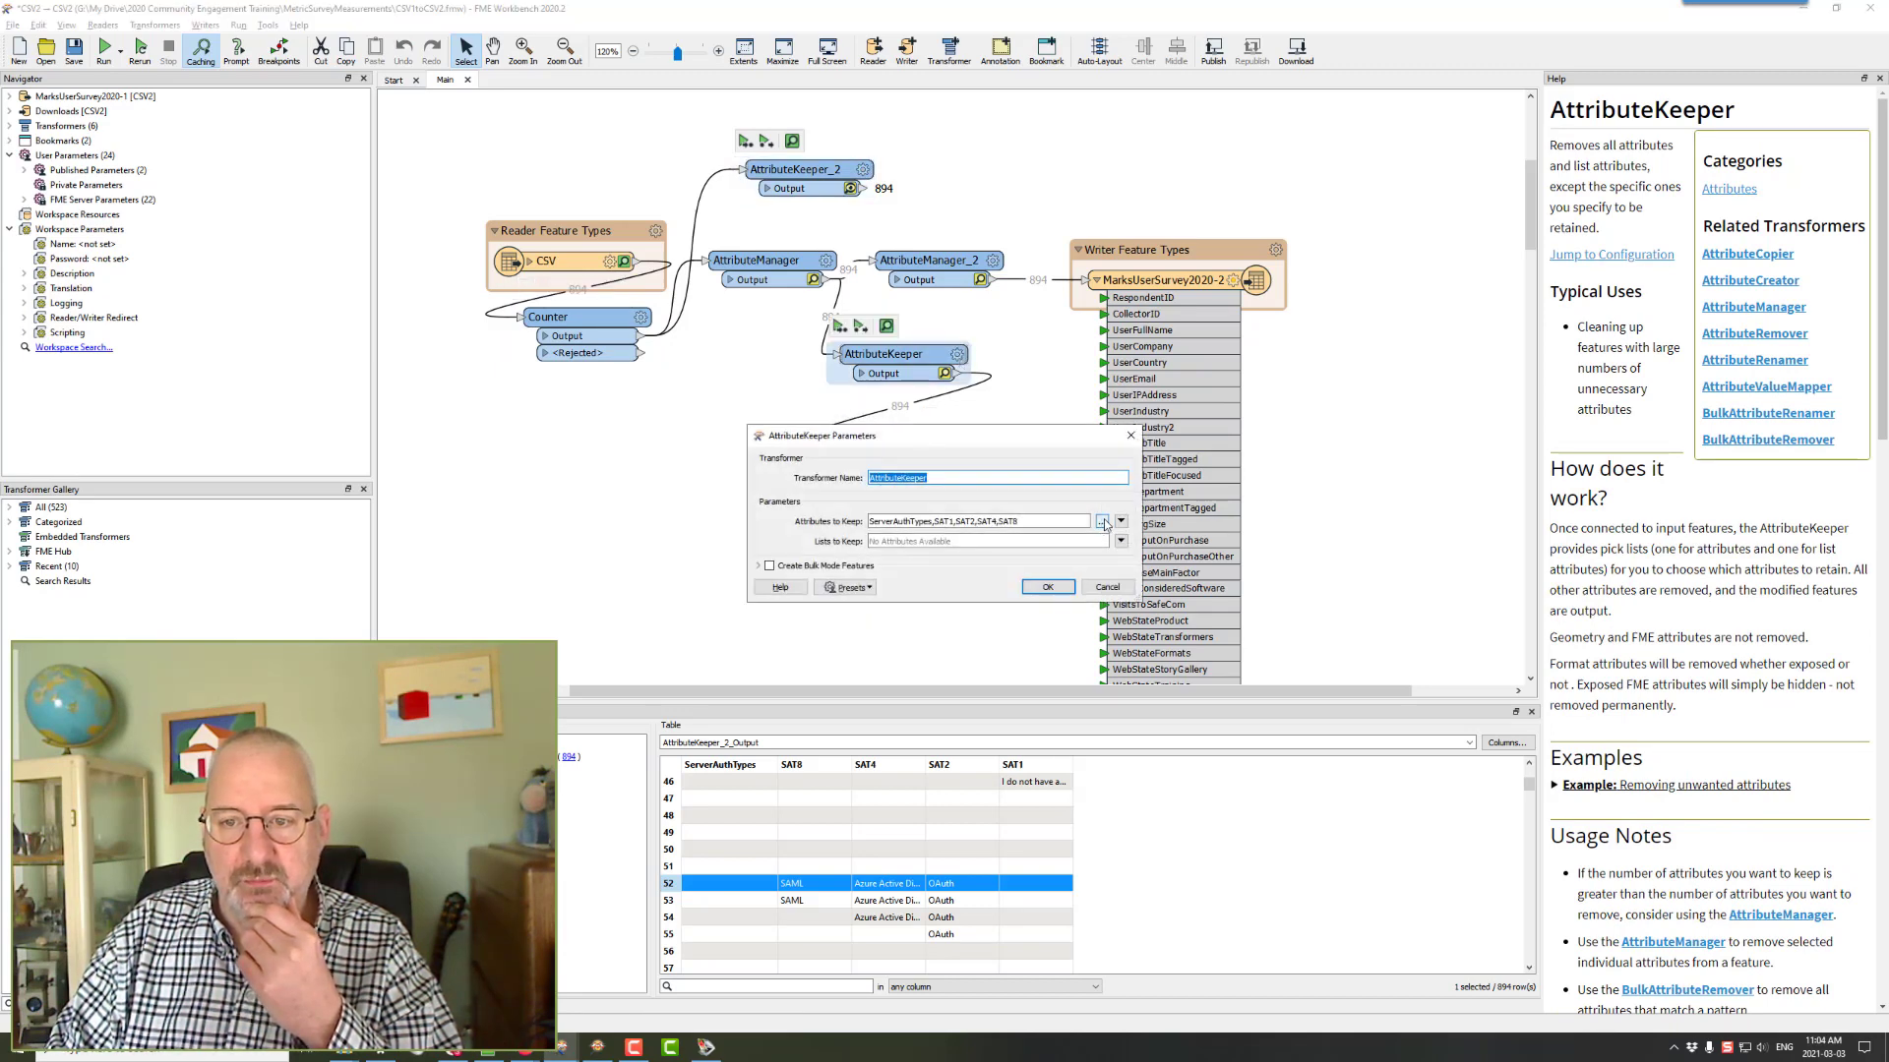
left_click(871, 518)
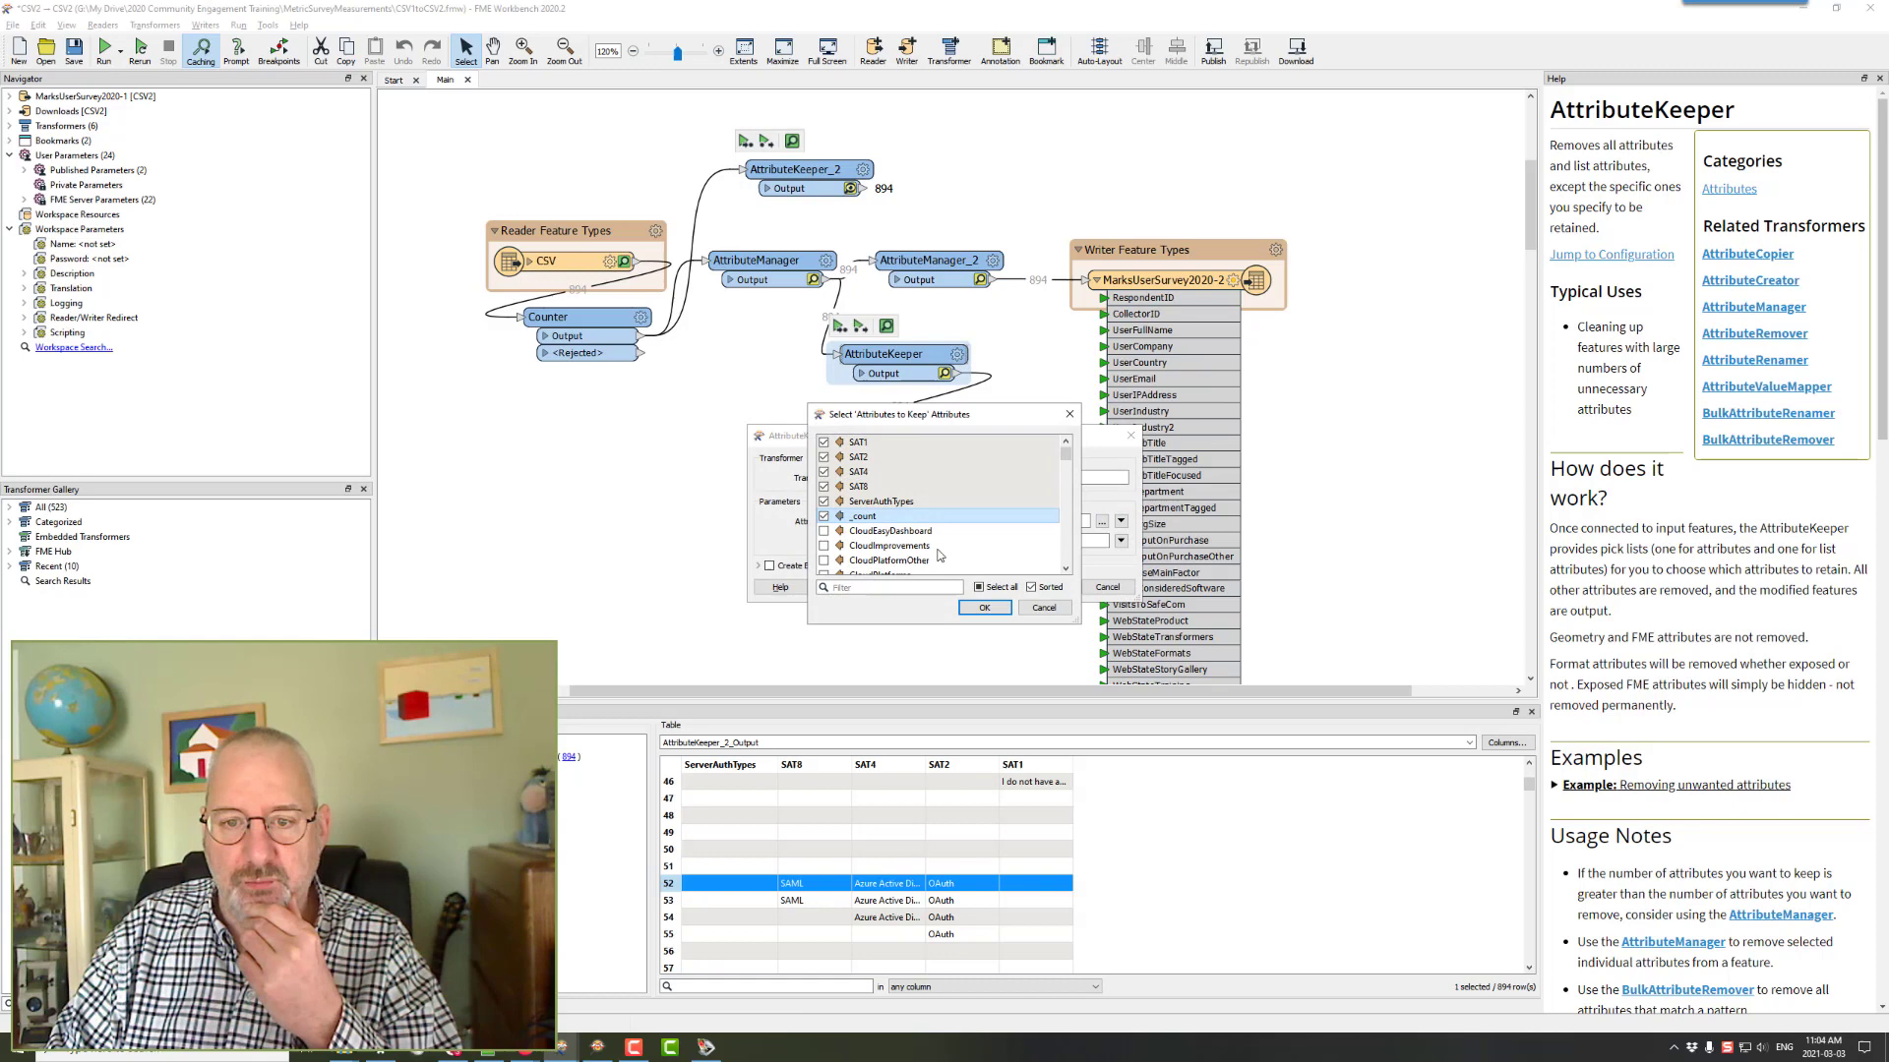
left_click(984, 607)
left_click(1040, 588)
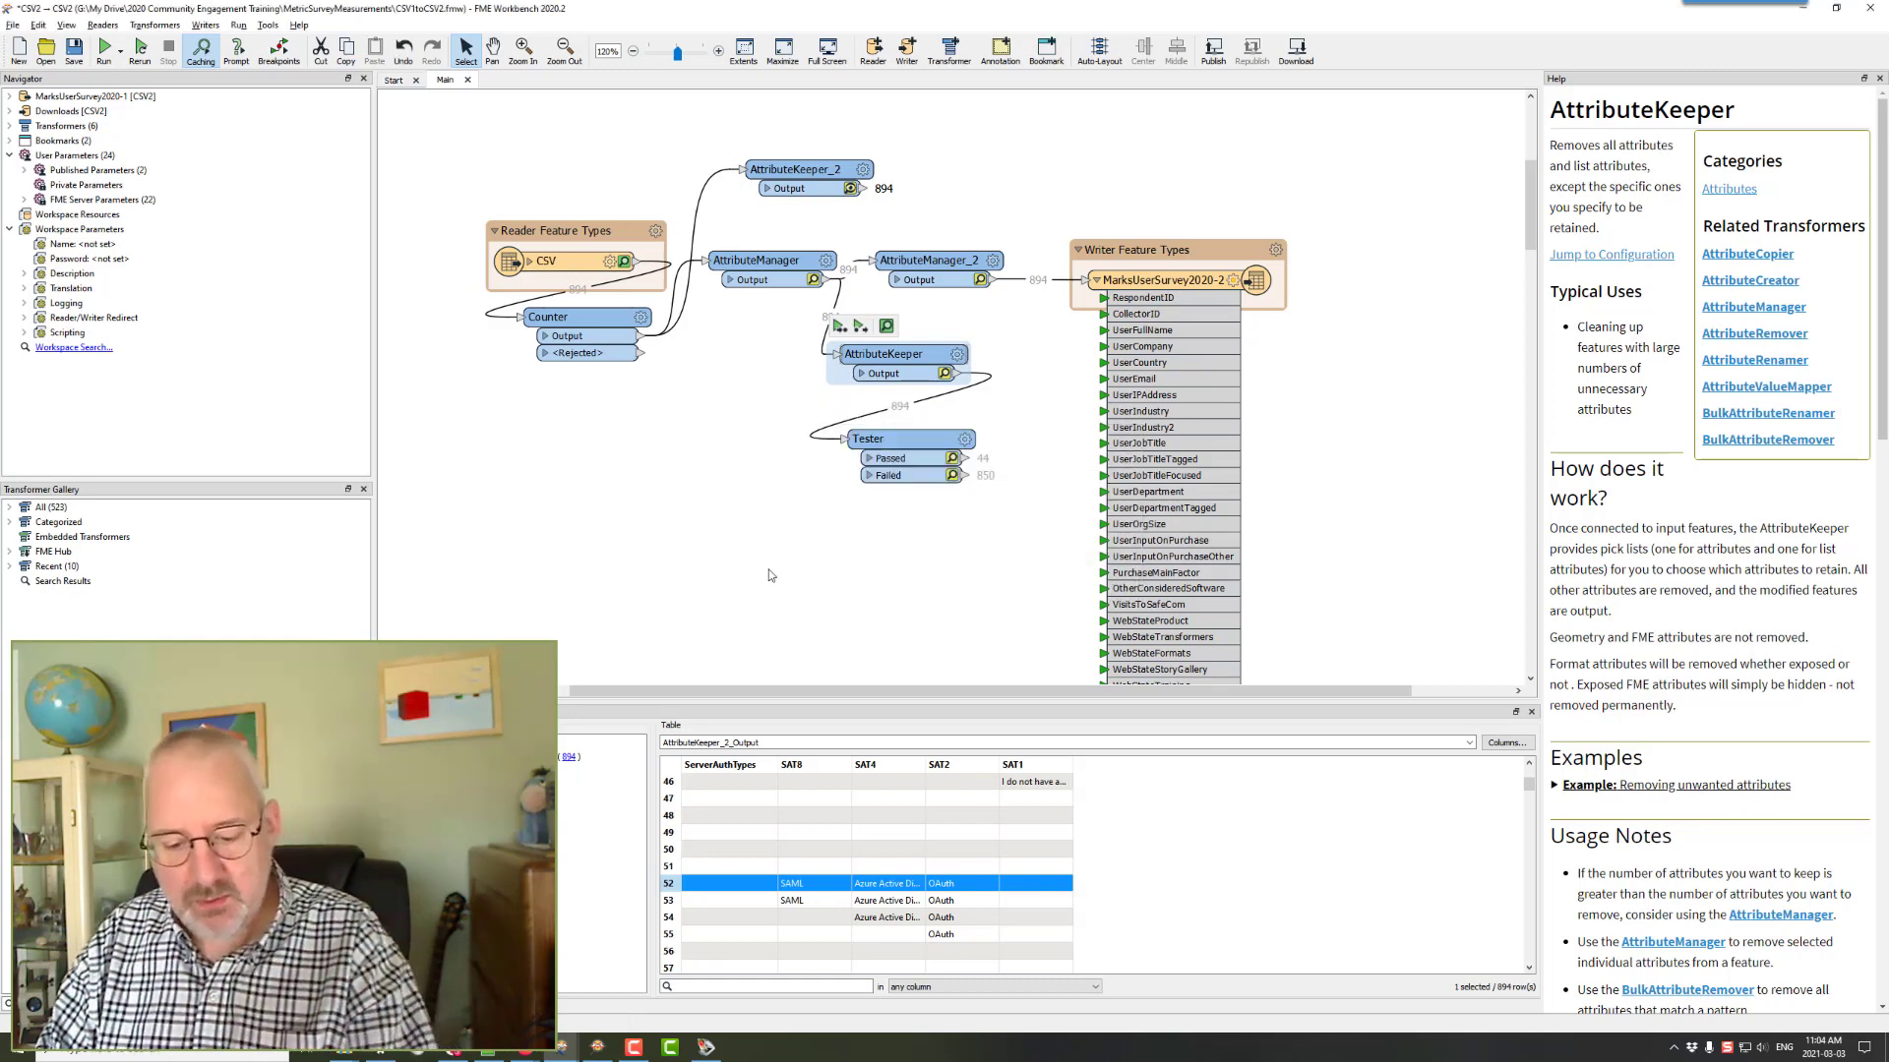
- Rerun the workspace and find the record with _count 51 in the source branch's AttributeKeeper output to examine its SAT values
key("F5")
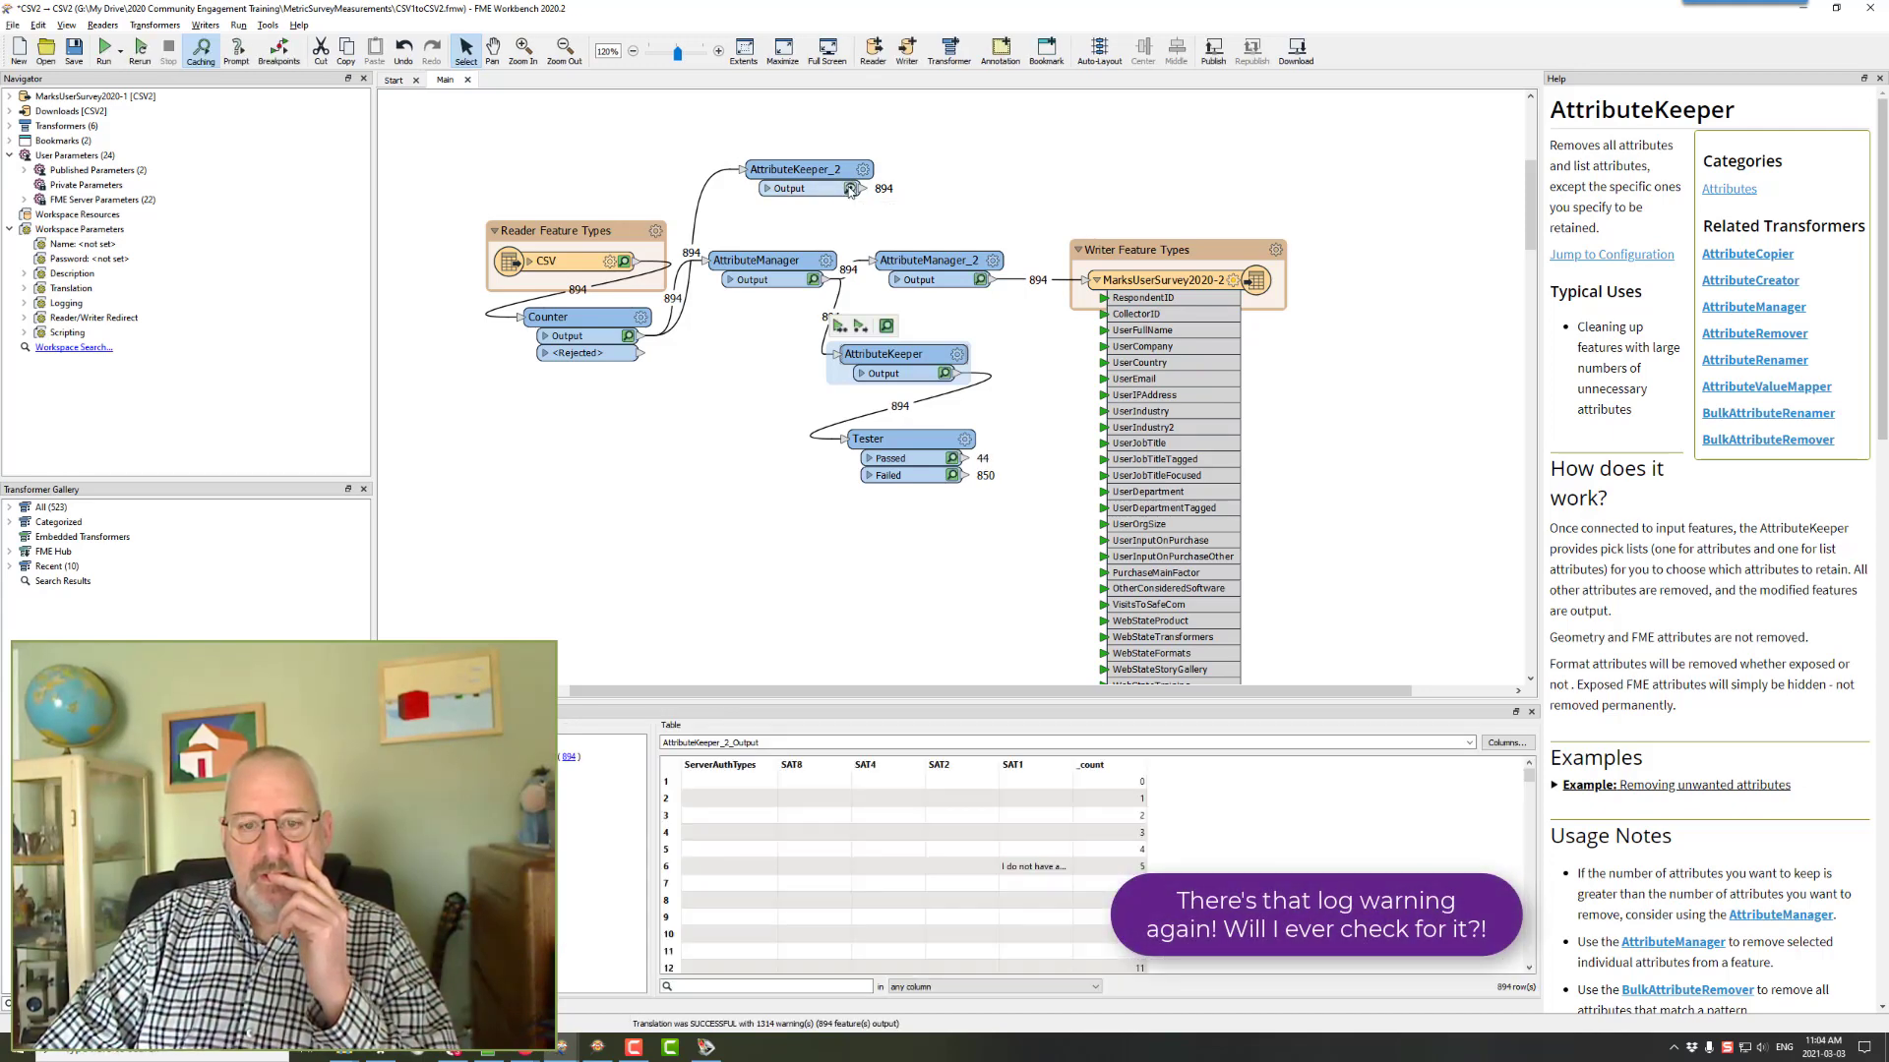
scroll(858, 854, "down", 13)
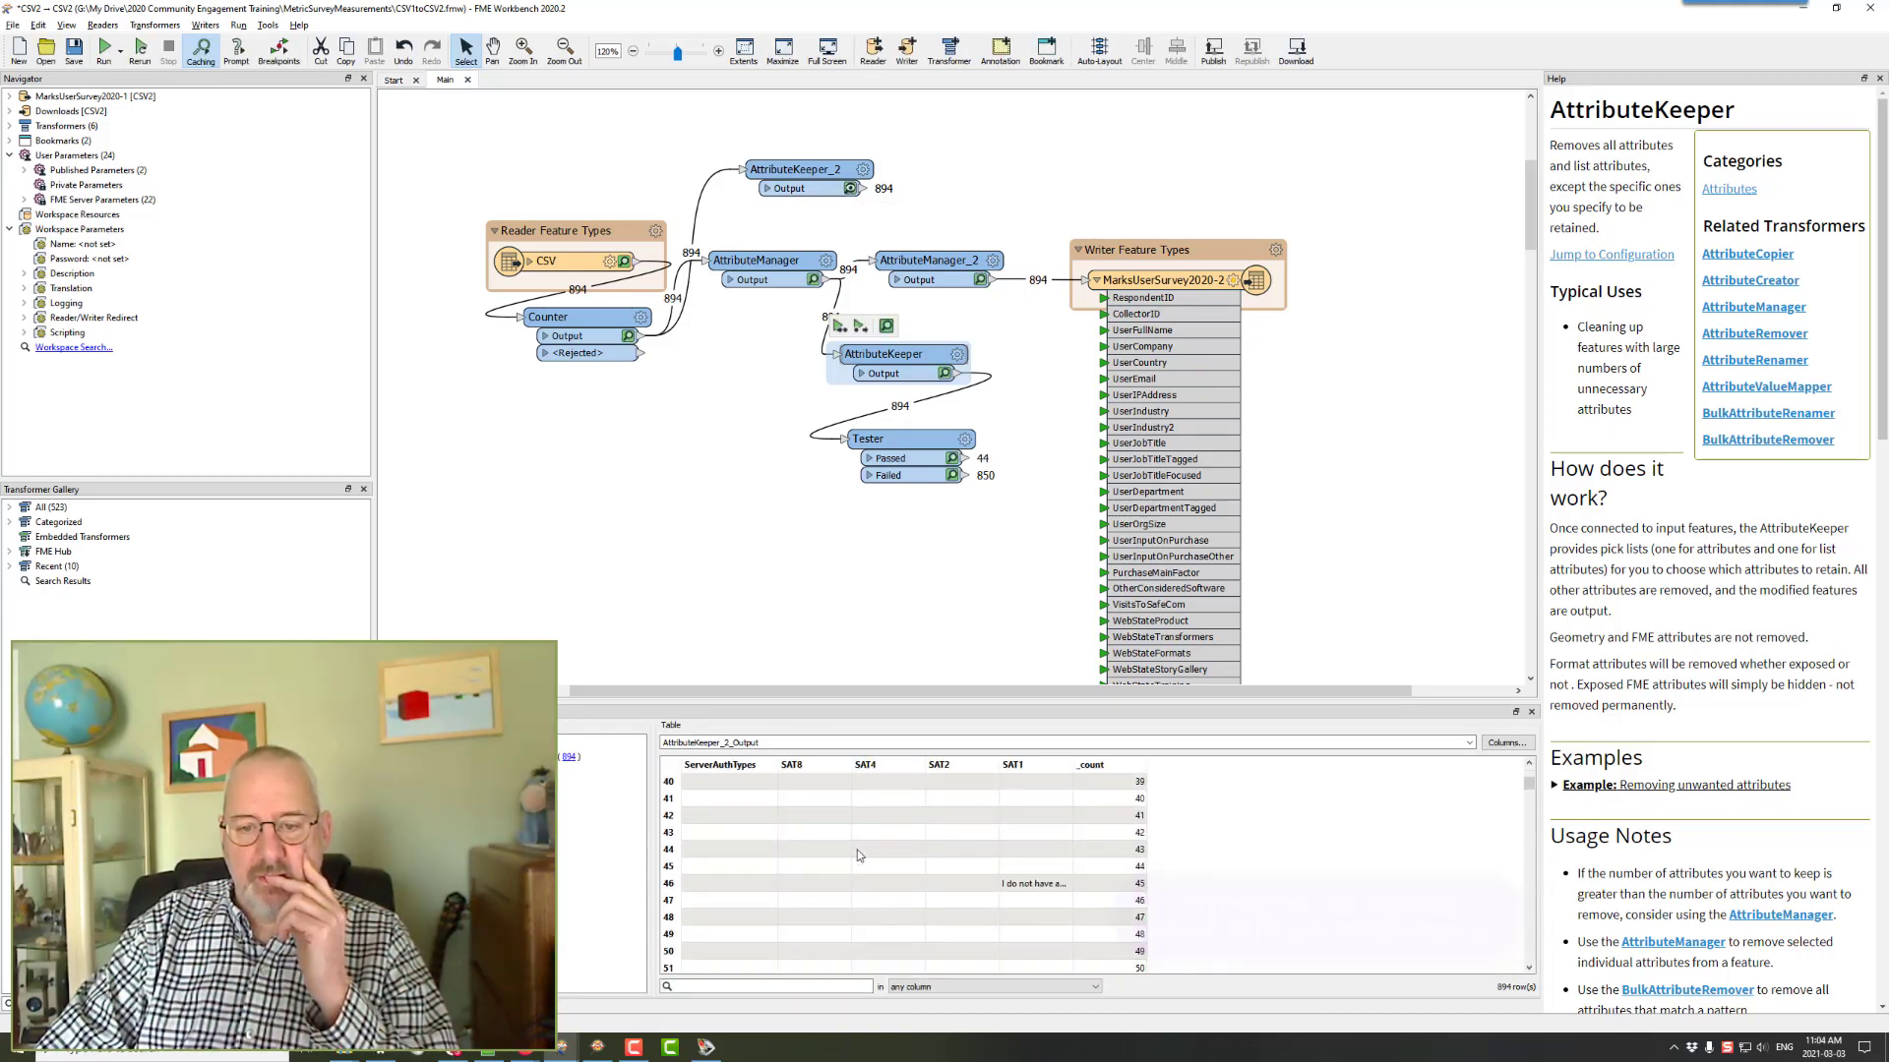
scroll(858, 855, "down", 3)
left_click(814, 835)
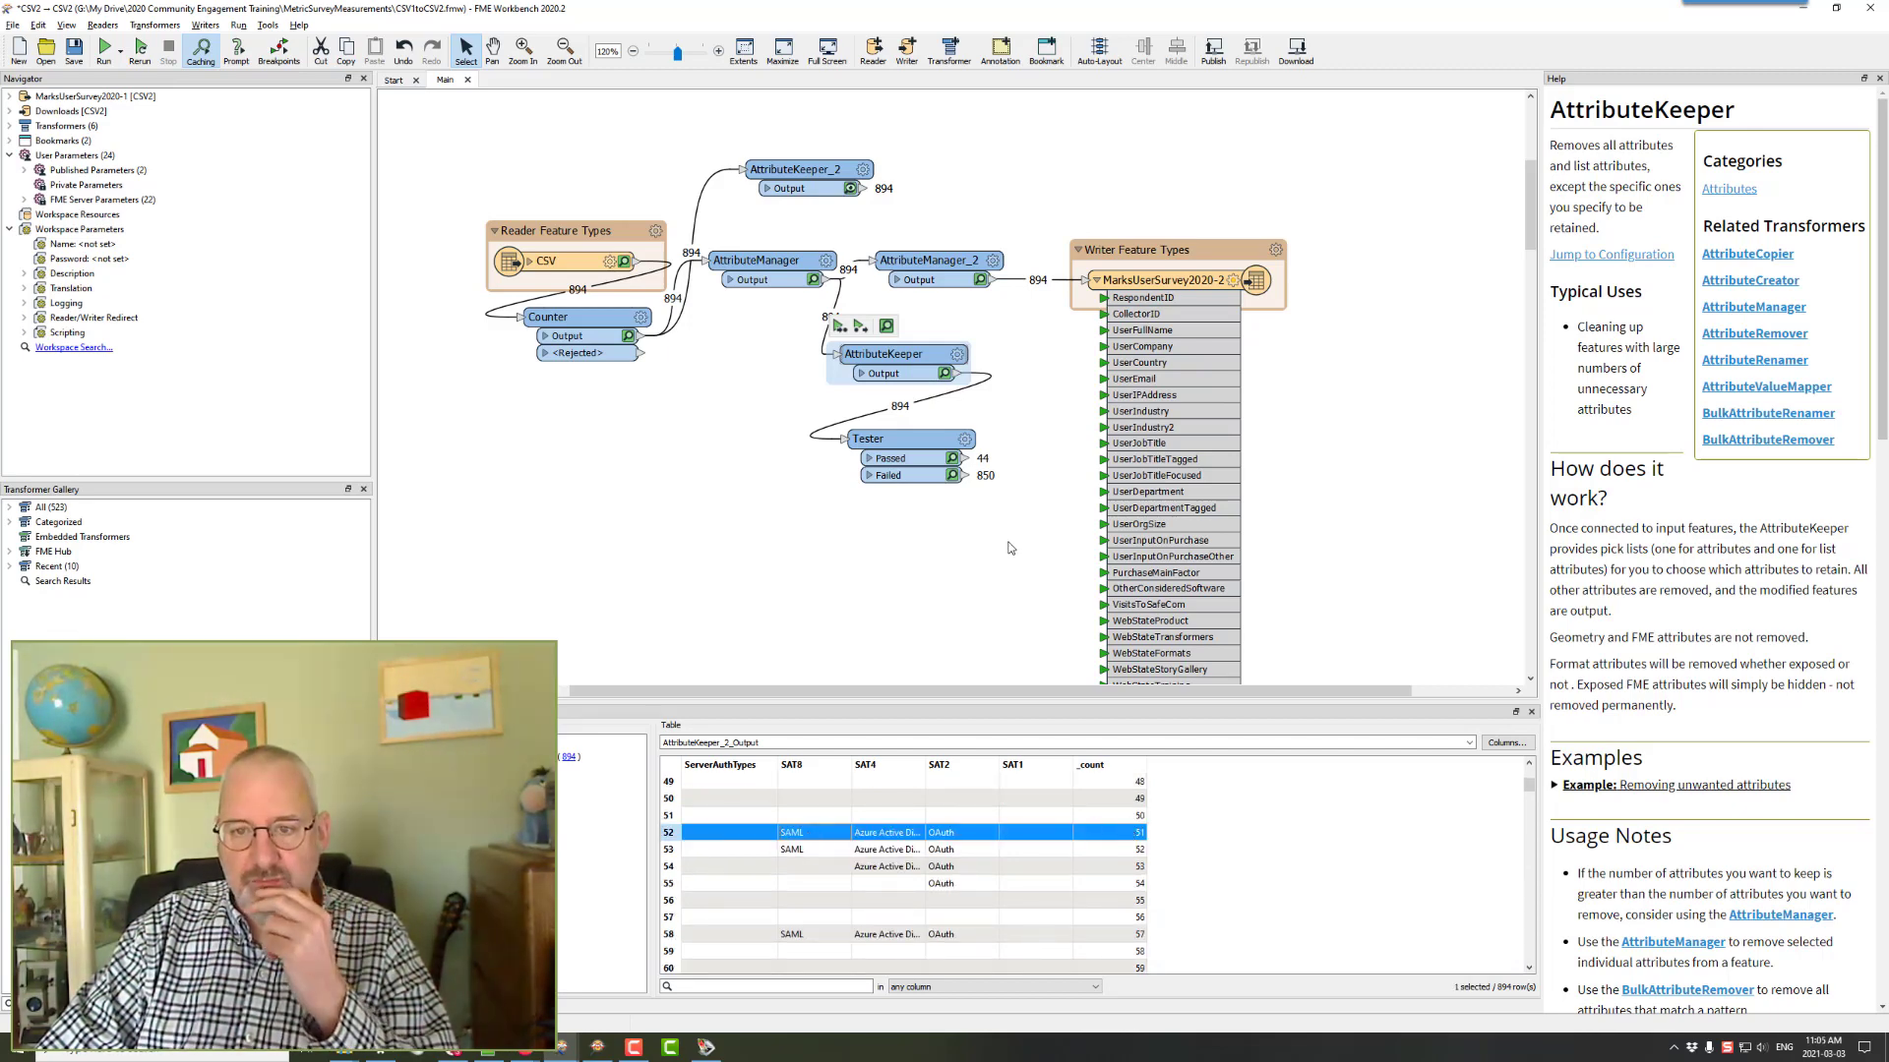
- Find the record with _count 51 in the original AttributeKeeper's output and compare its SAT and ServerAuthTypes values with the source
left_click(945, 375)
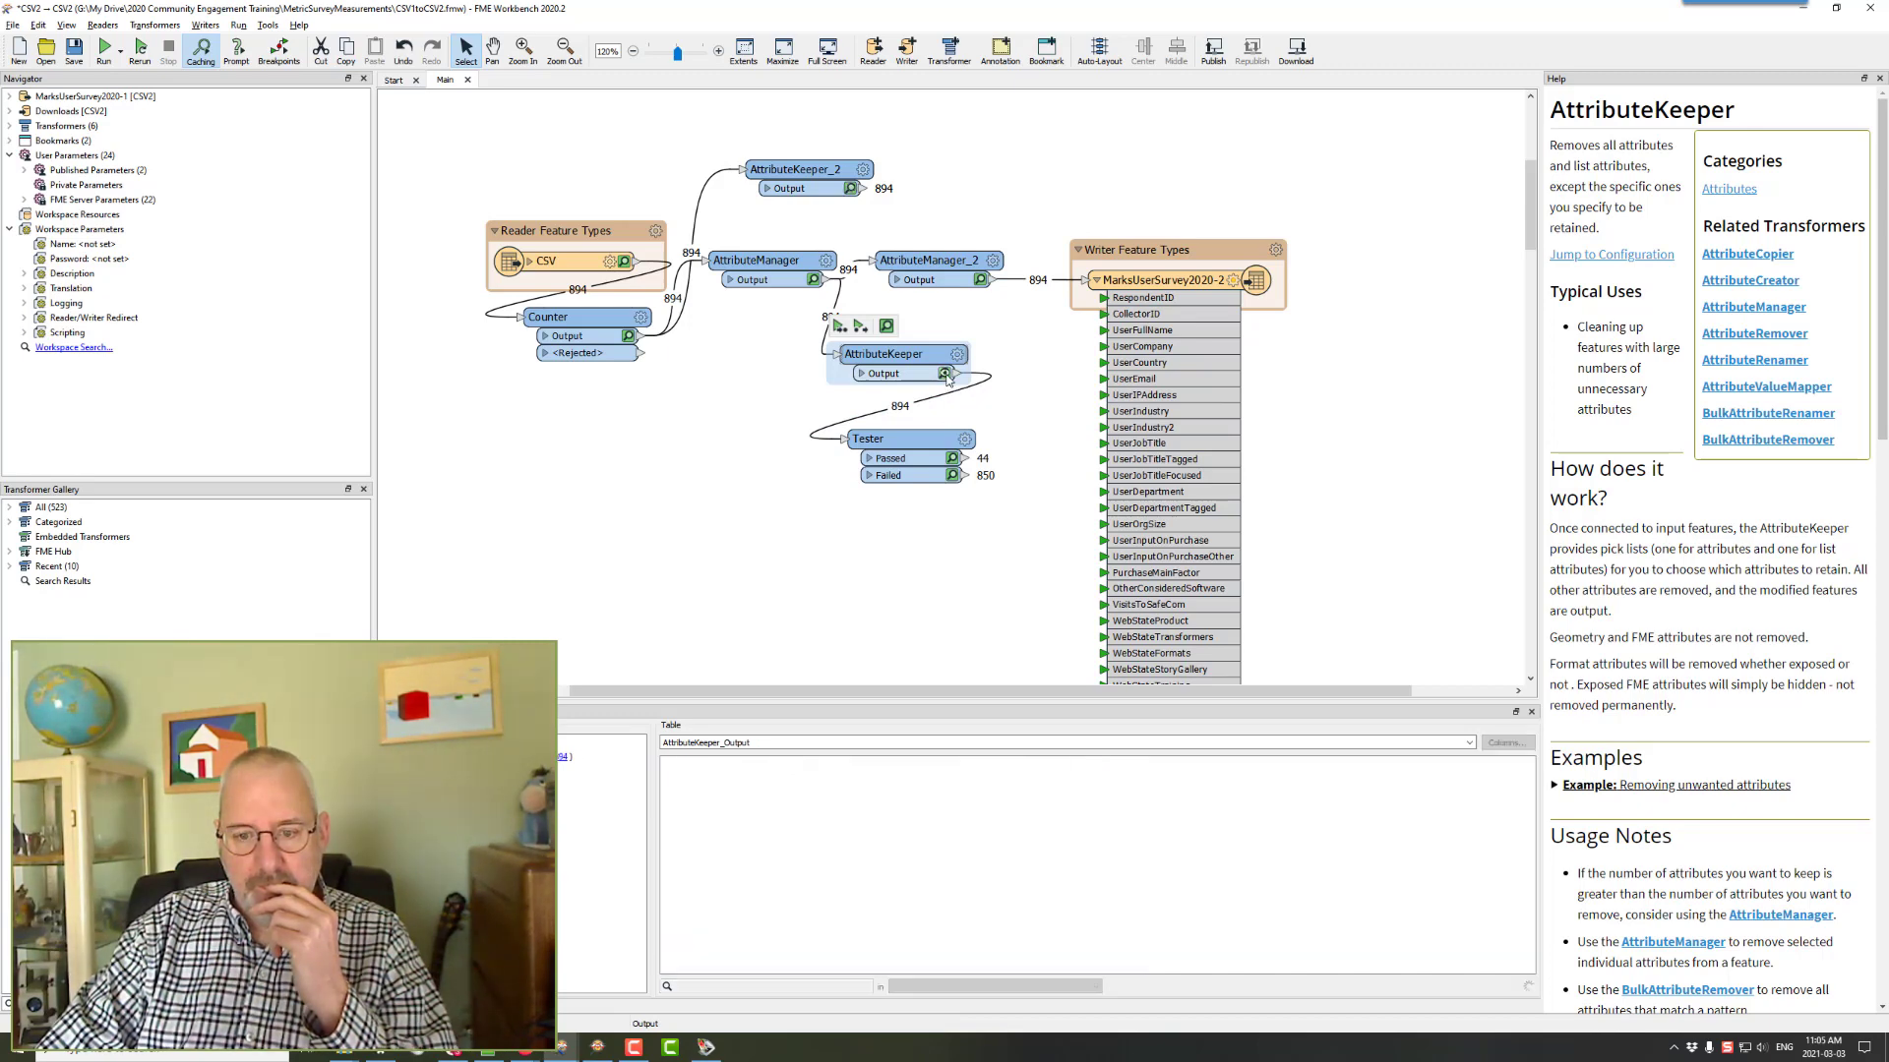
scroll(925, 873, "down", 10)
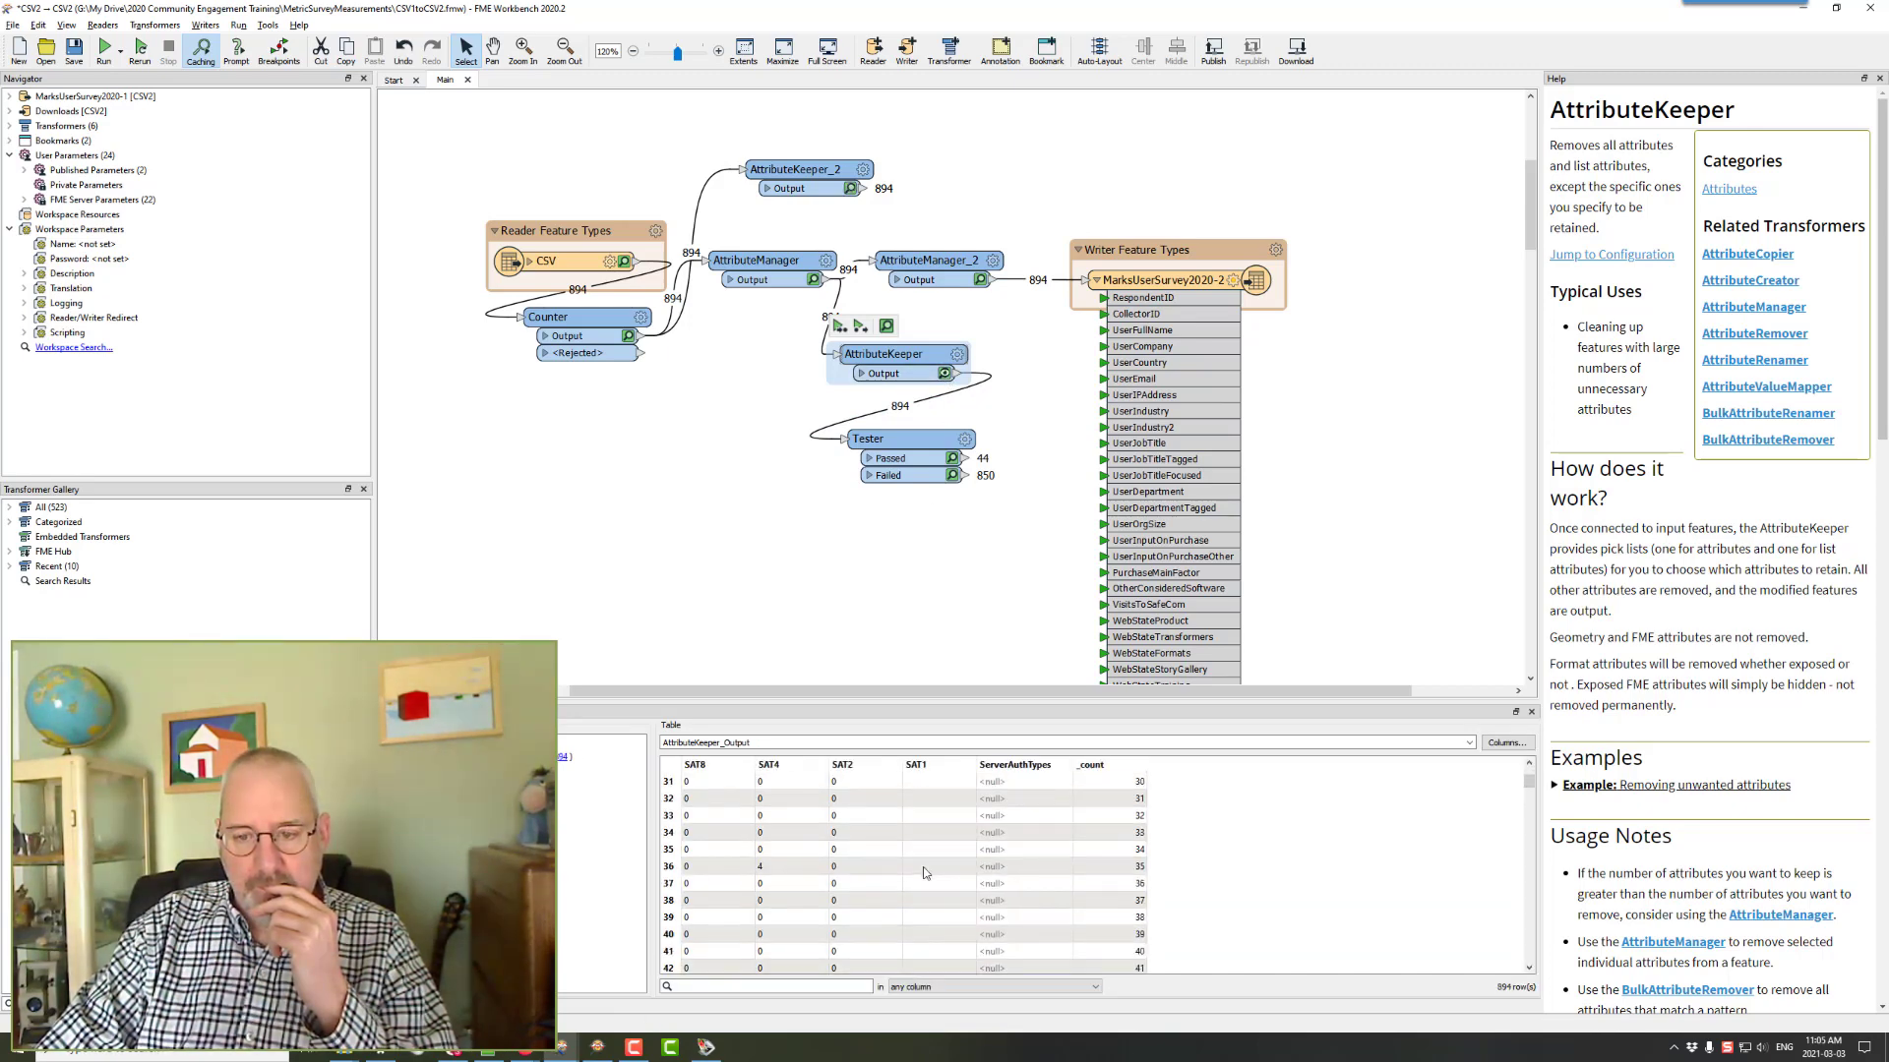
scroll(925, 872, "down", 3)
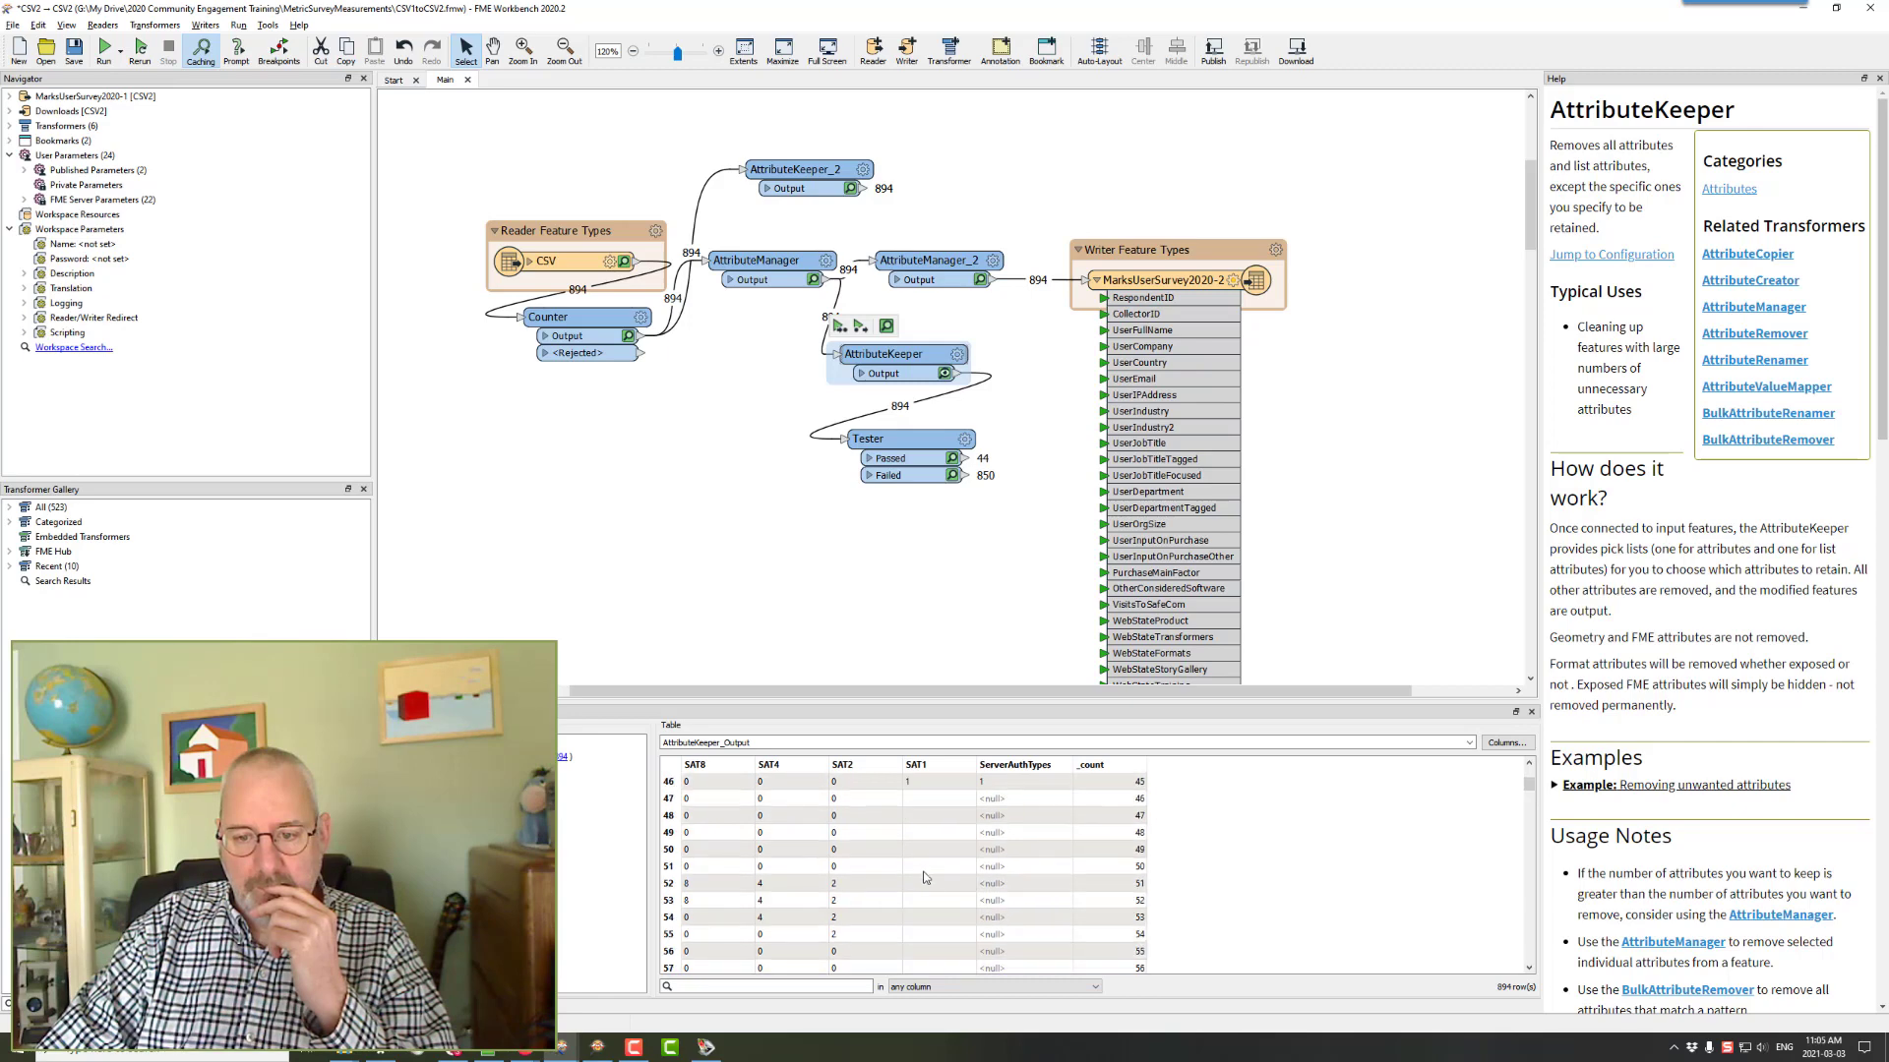
left_click(702, 886)
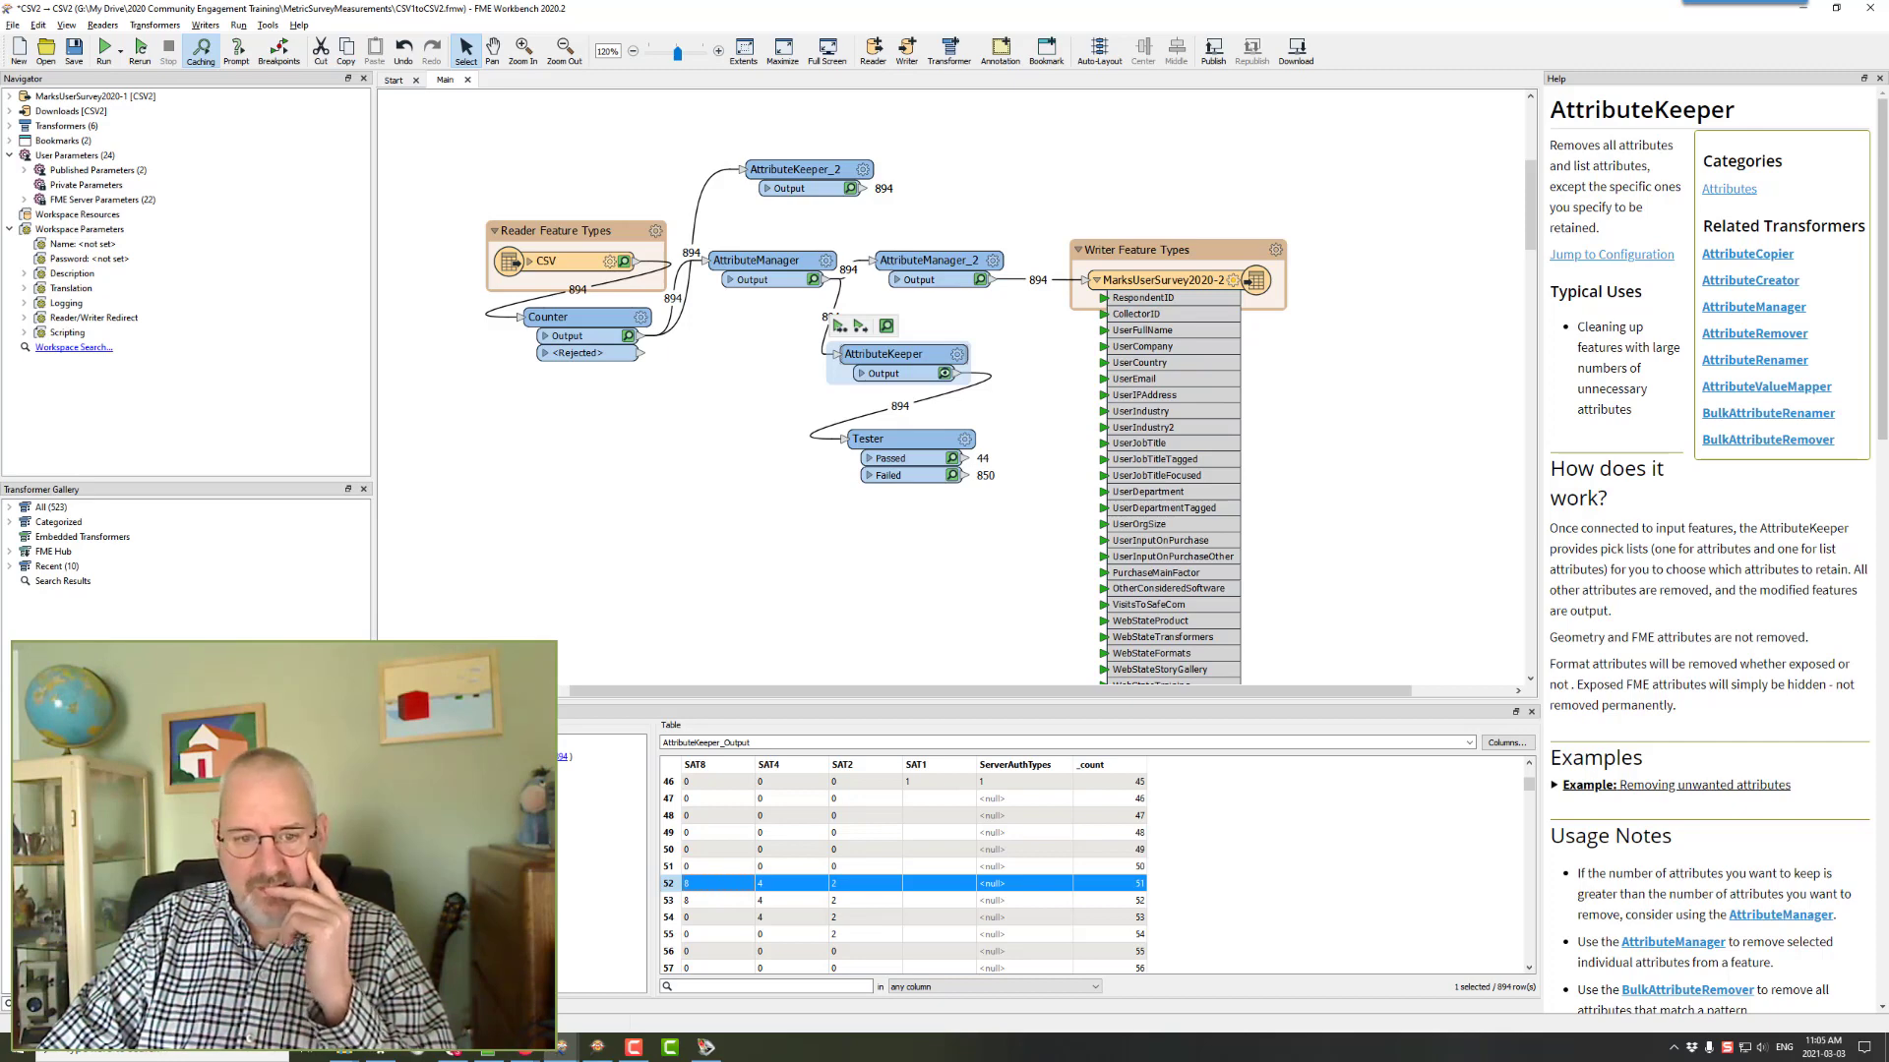
- Display the feature information of the record with _count 51 and enlarge it to examine the record's full attribute list
left_click(391, 836)
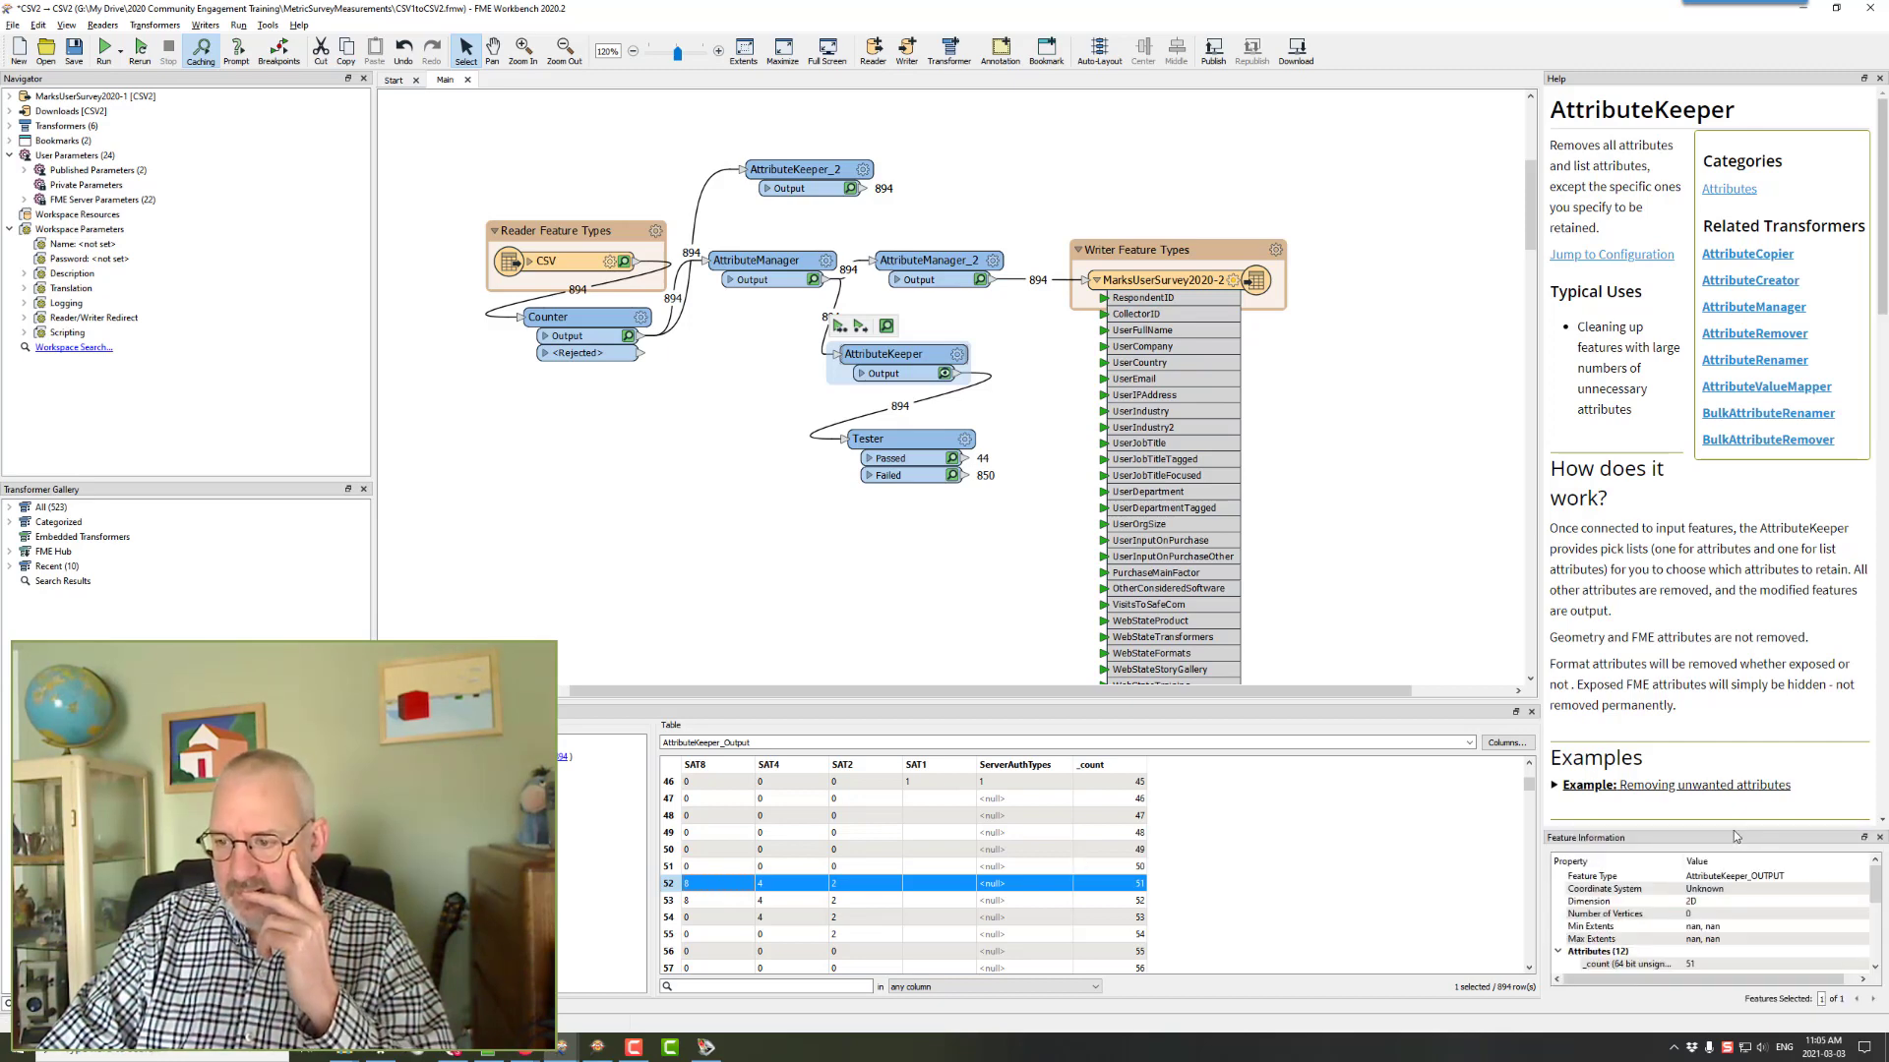
left_click_drag(1732, 828, 1732, 540)
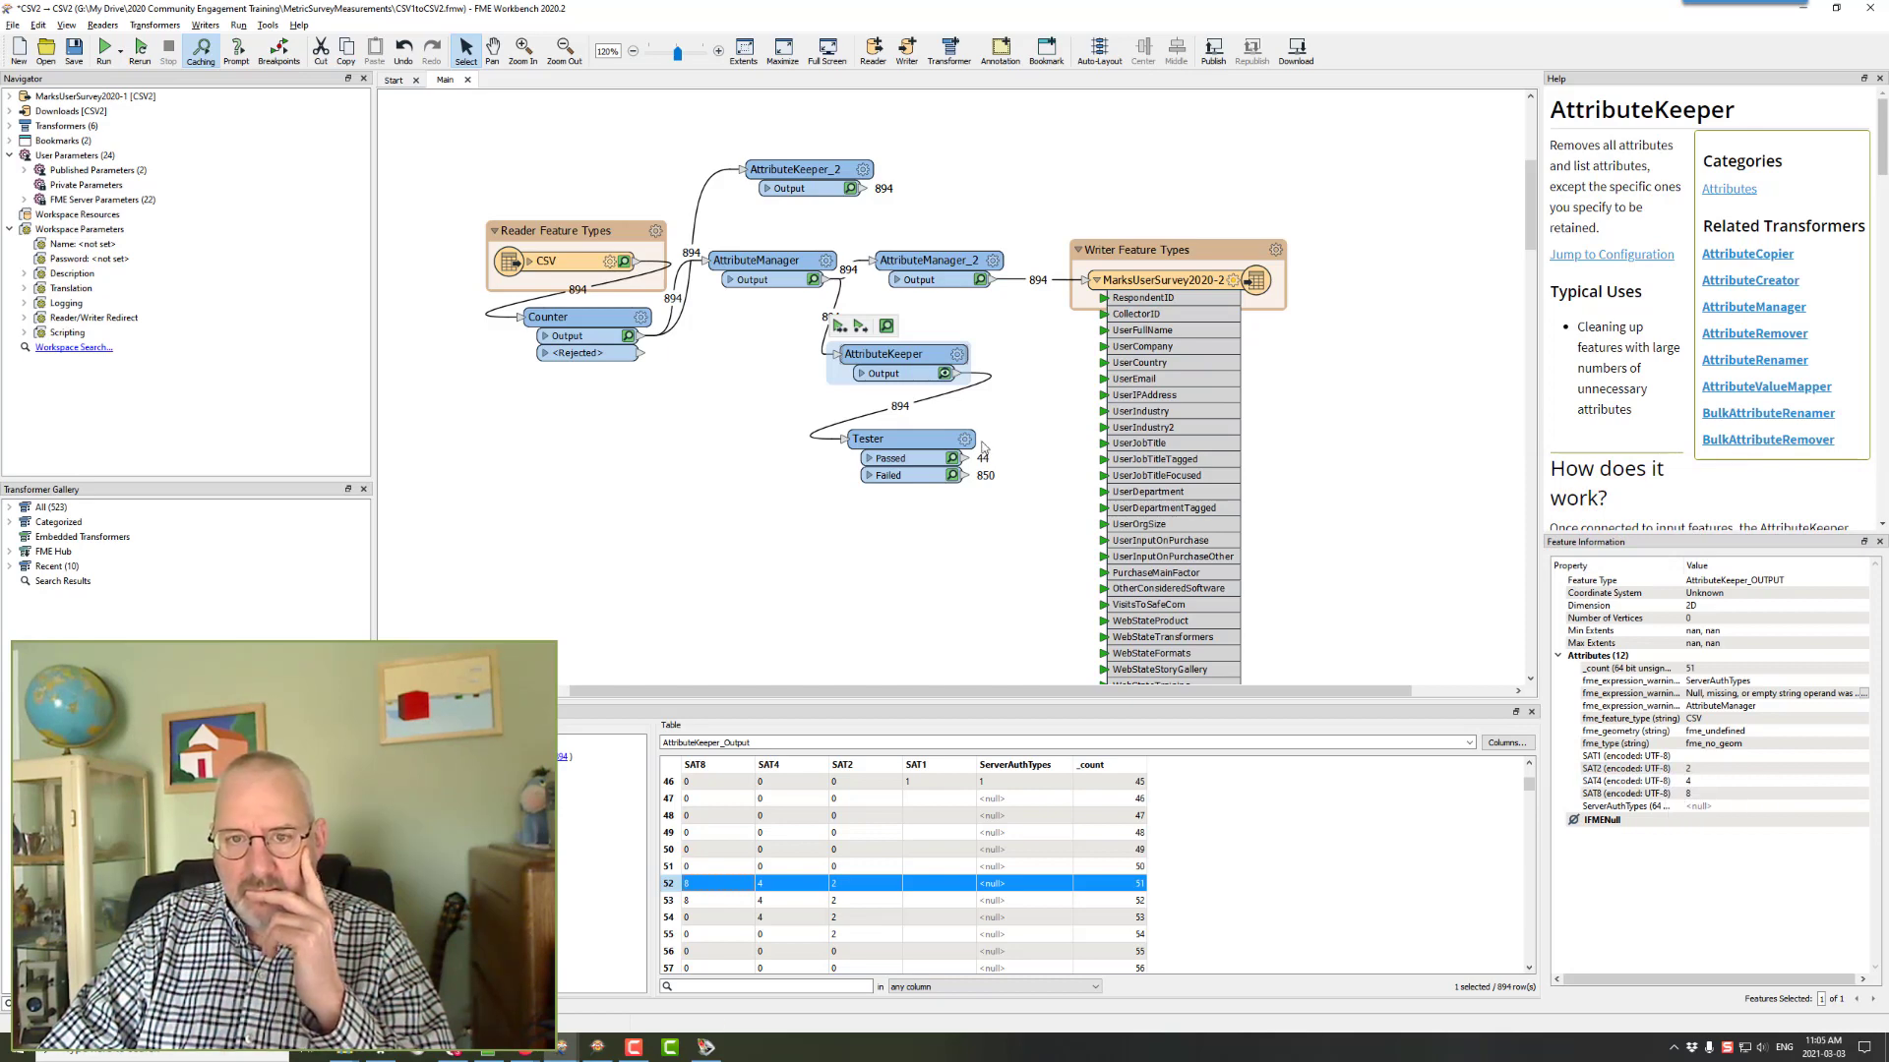
mouse_move(826, 264)
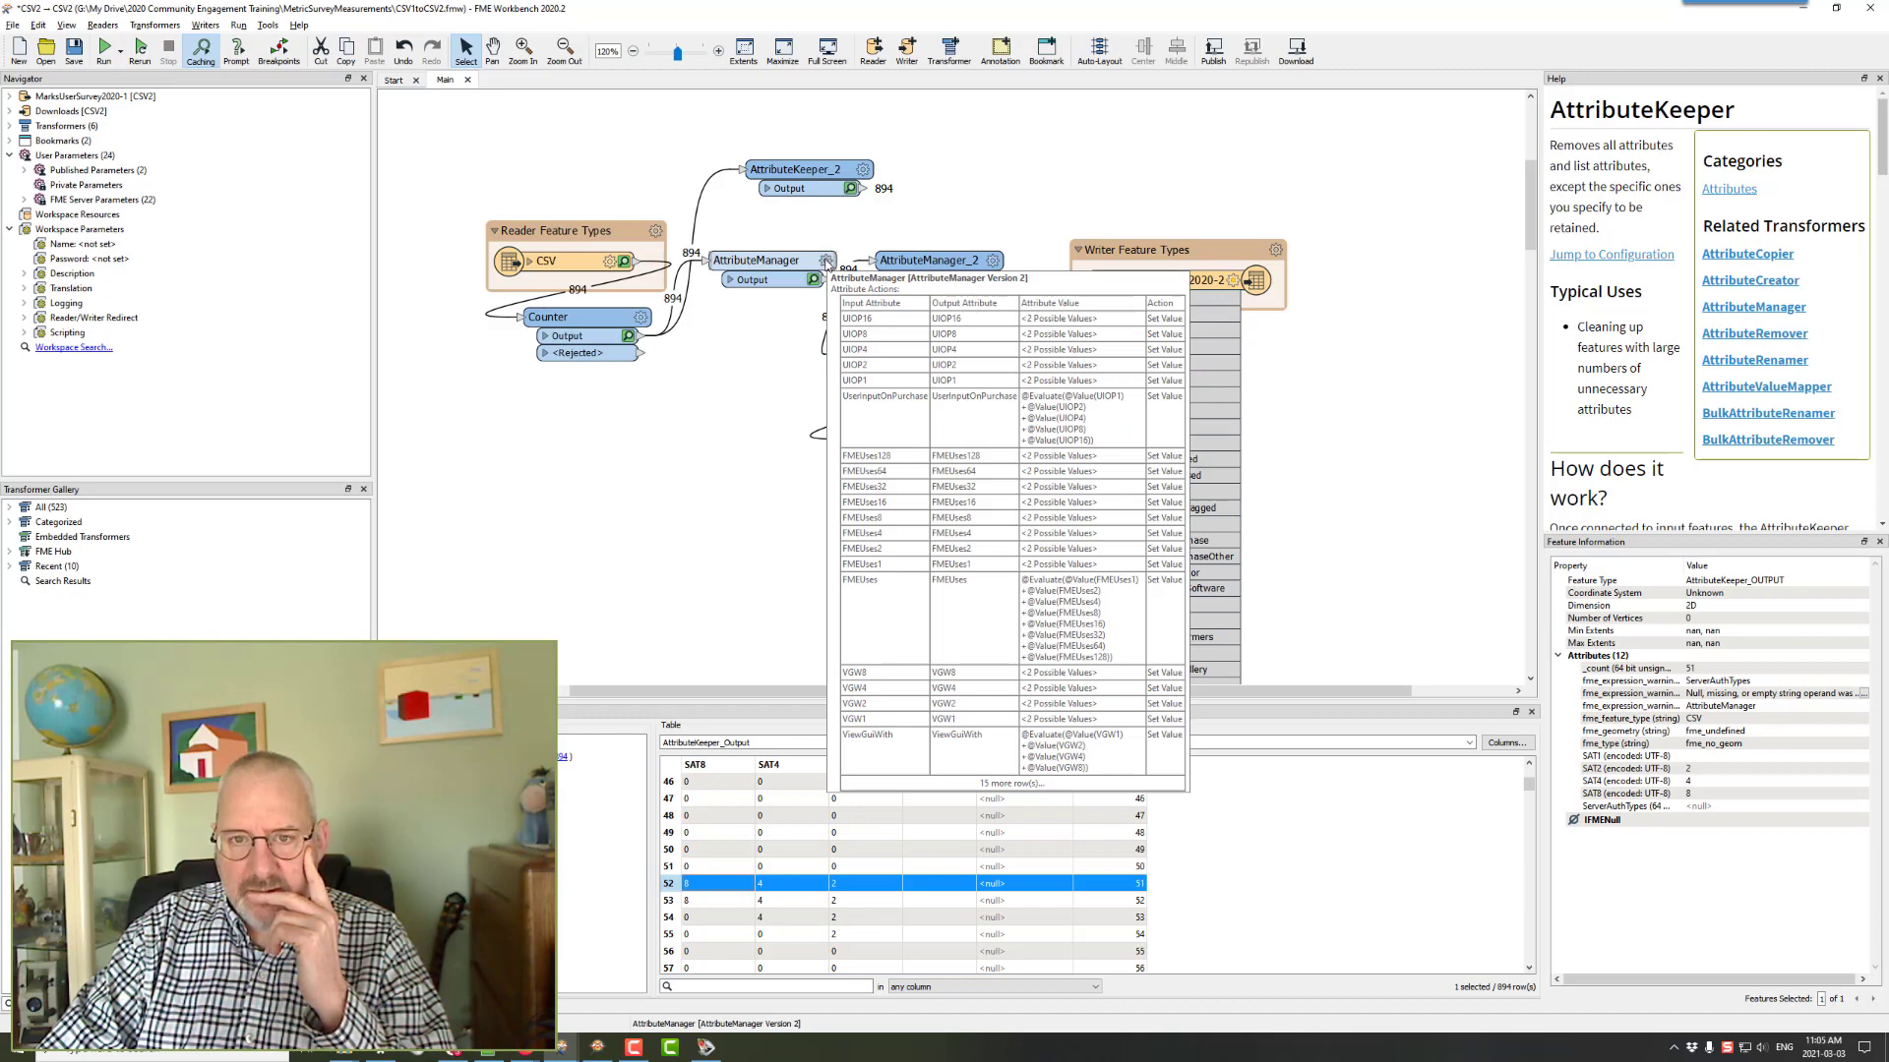
left_click(827, 264)
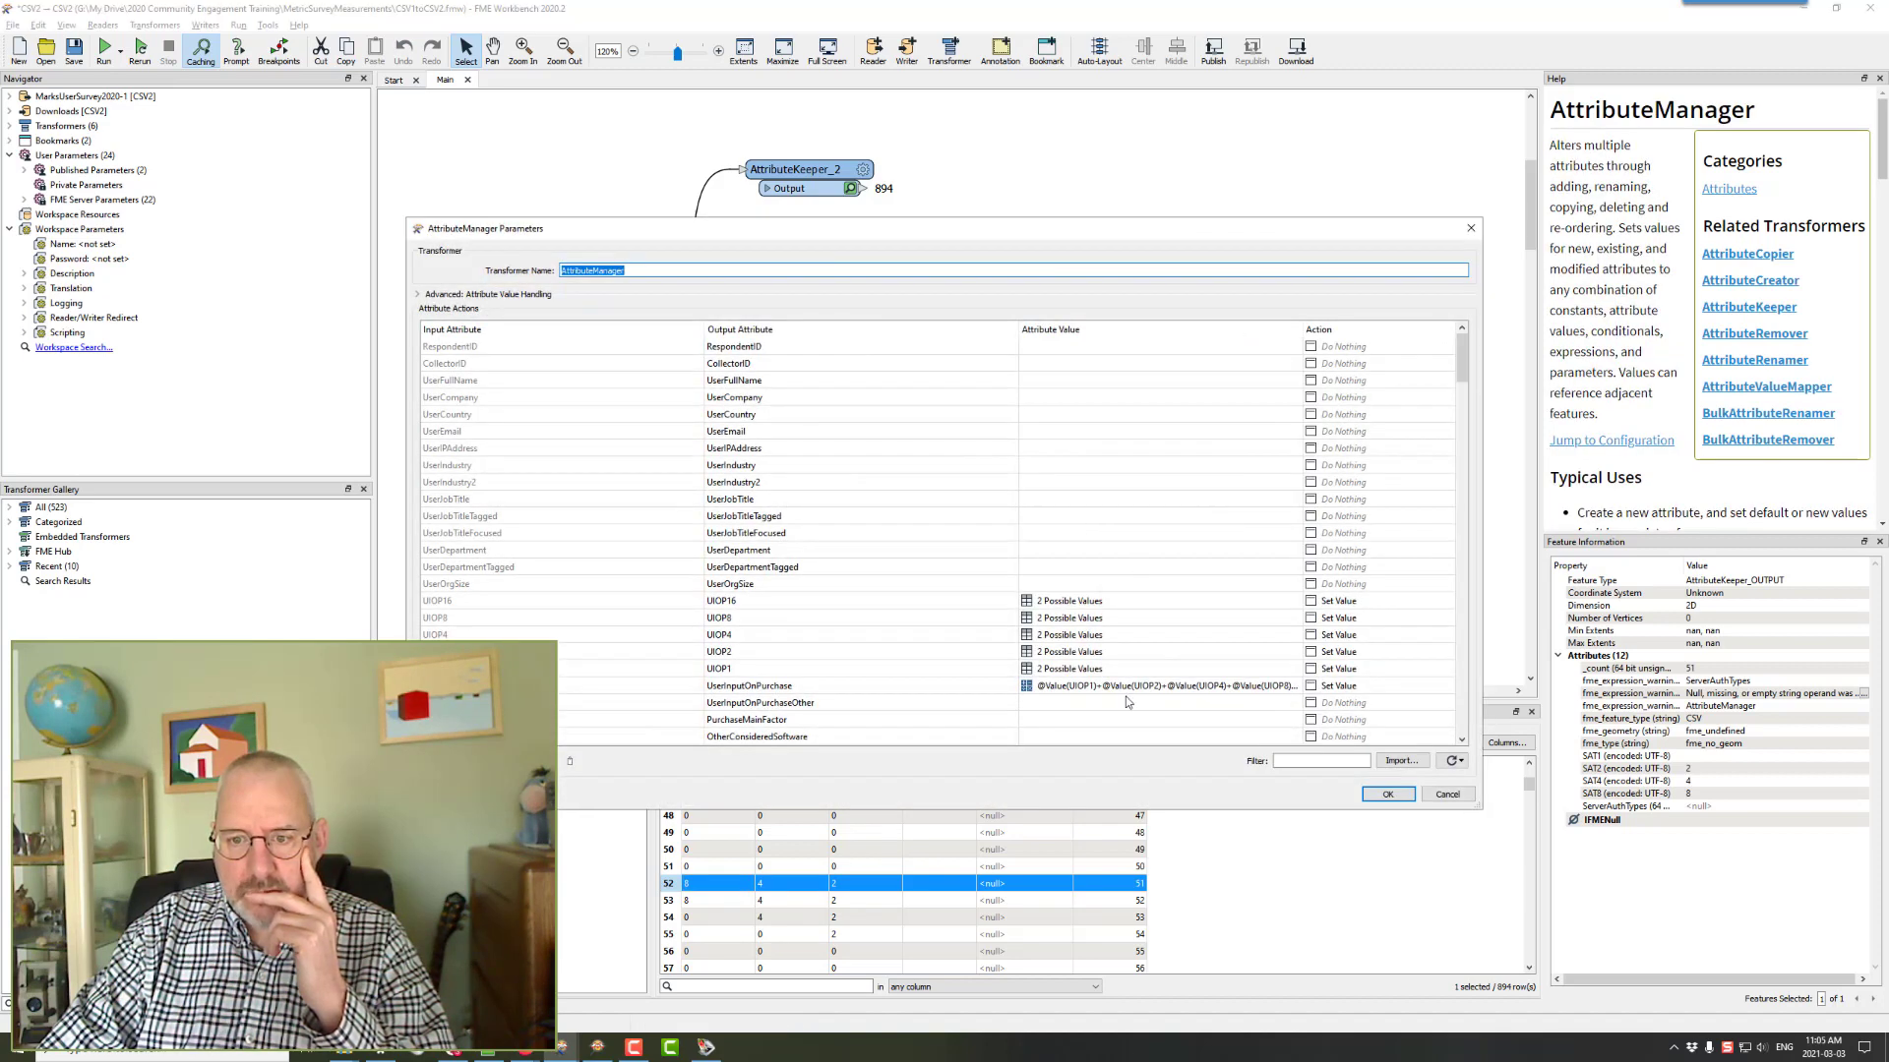
scroll(1158, 589, "down", 15)
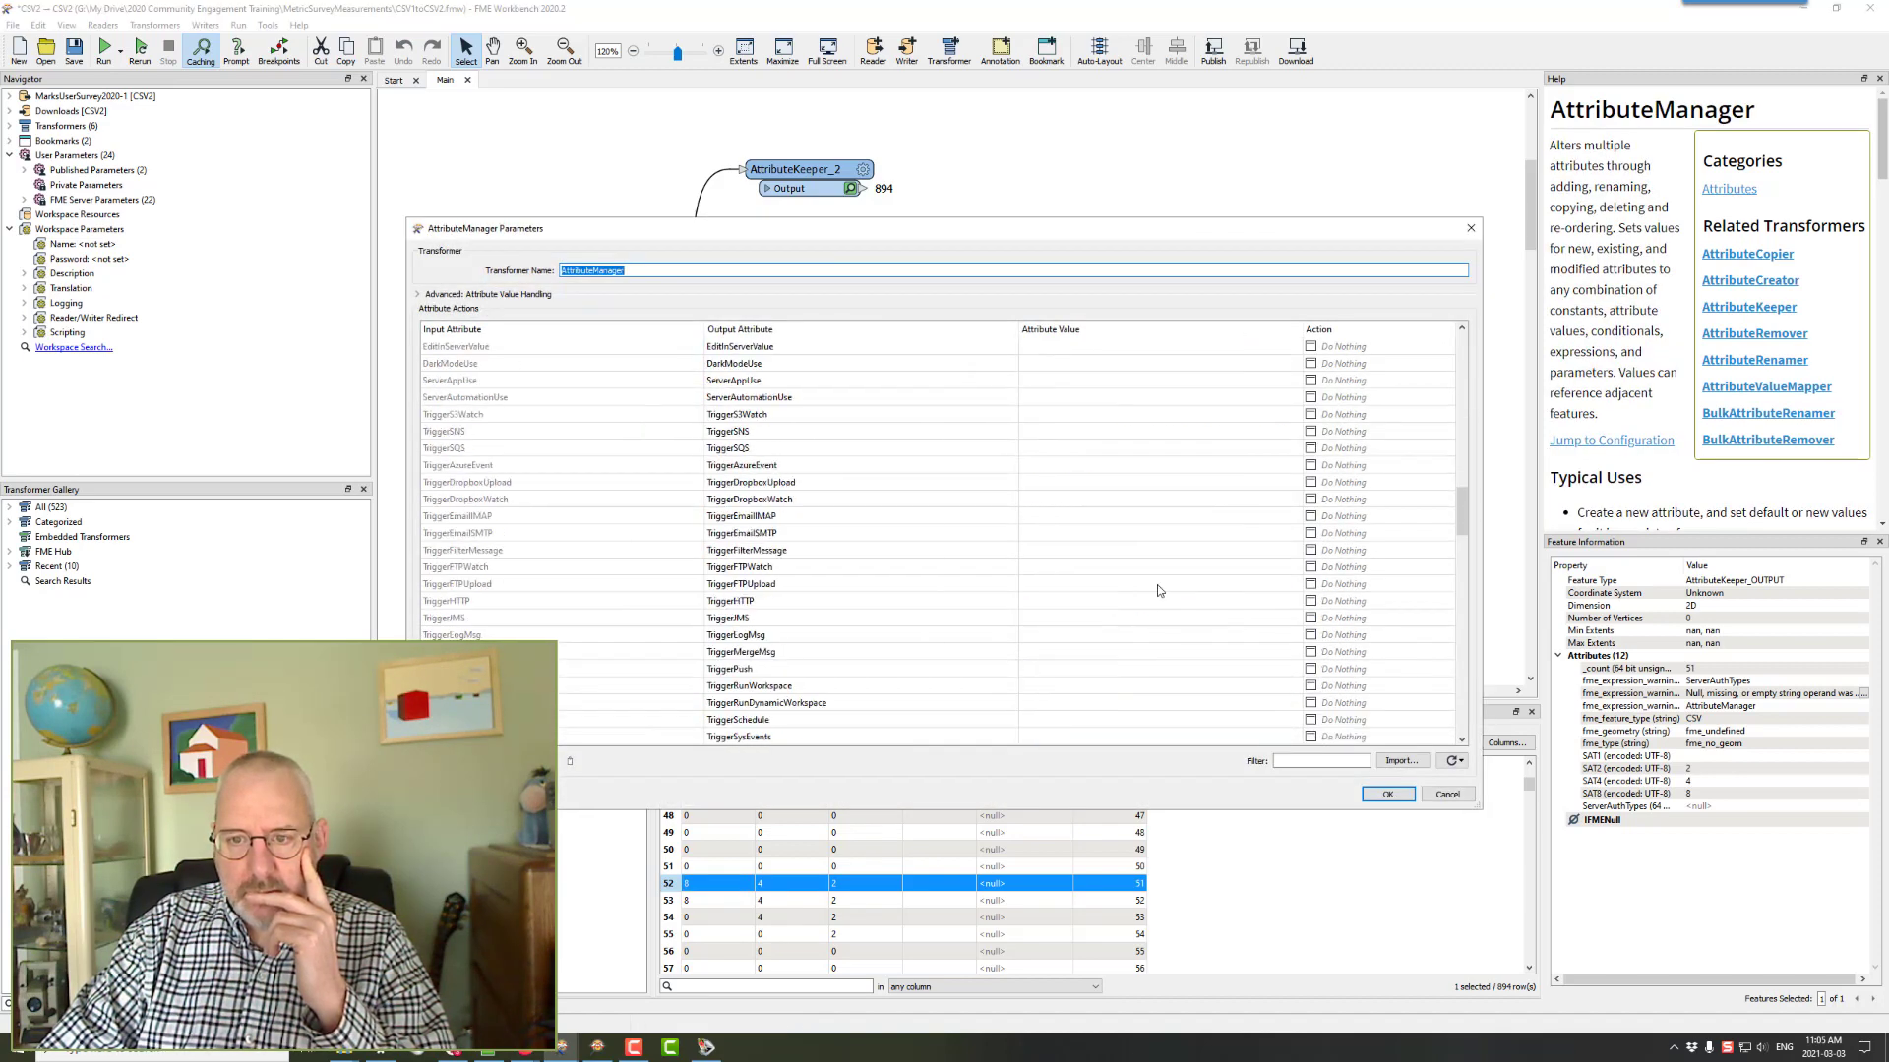
scroll(1157, 585, "down", 5)
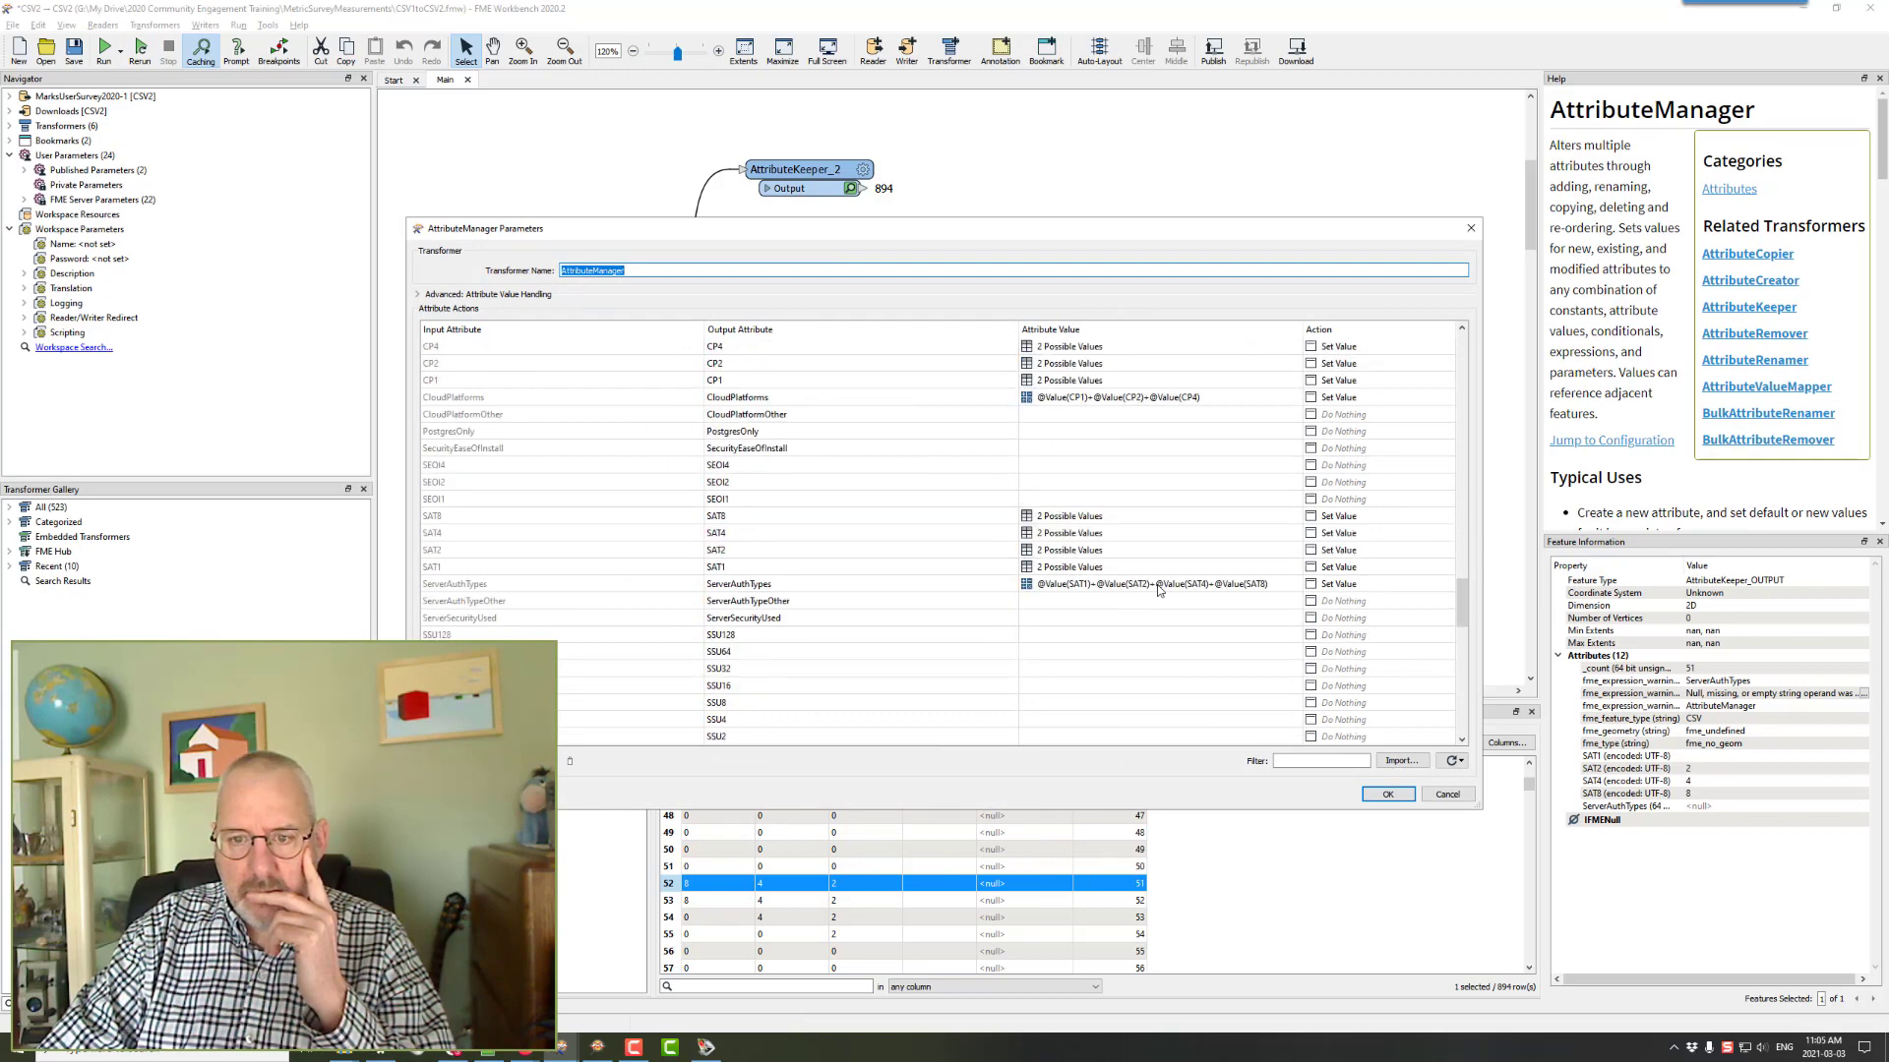
left_click(1157, 586)
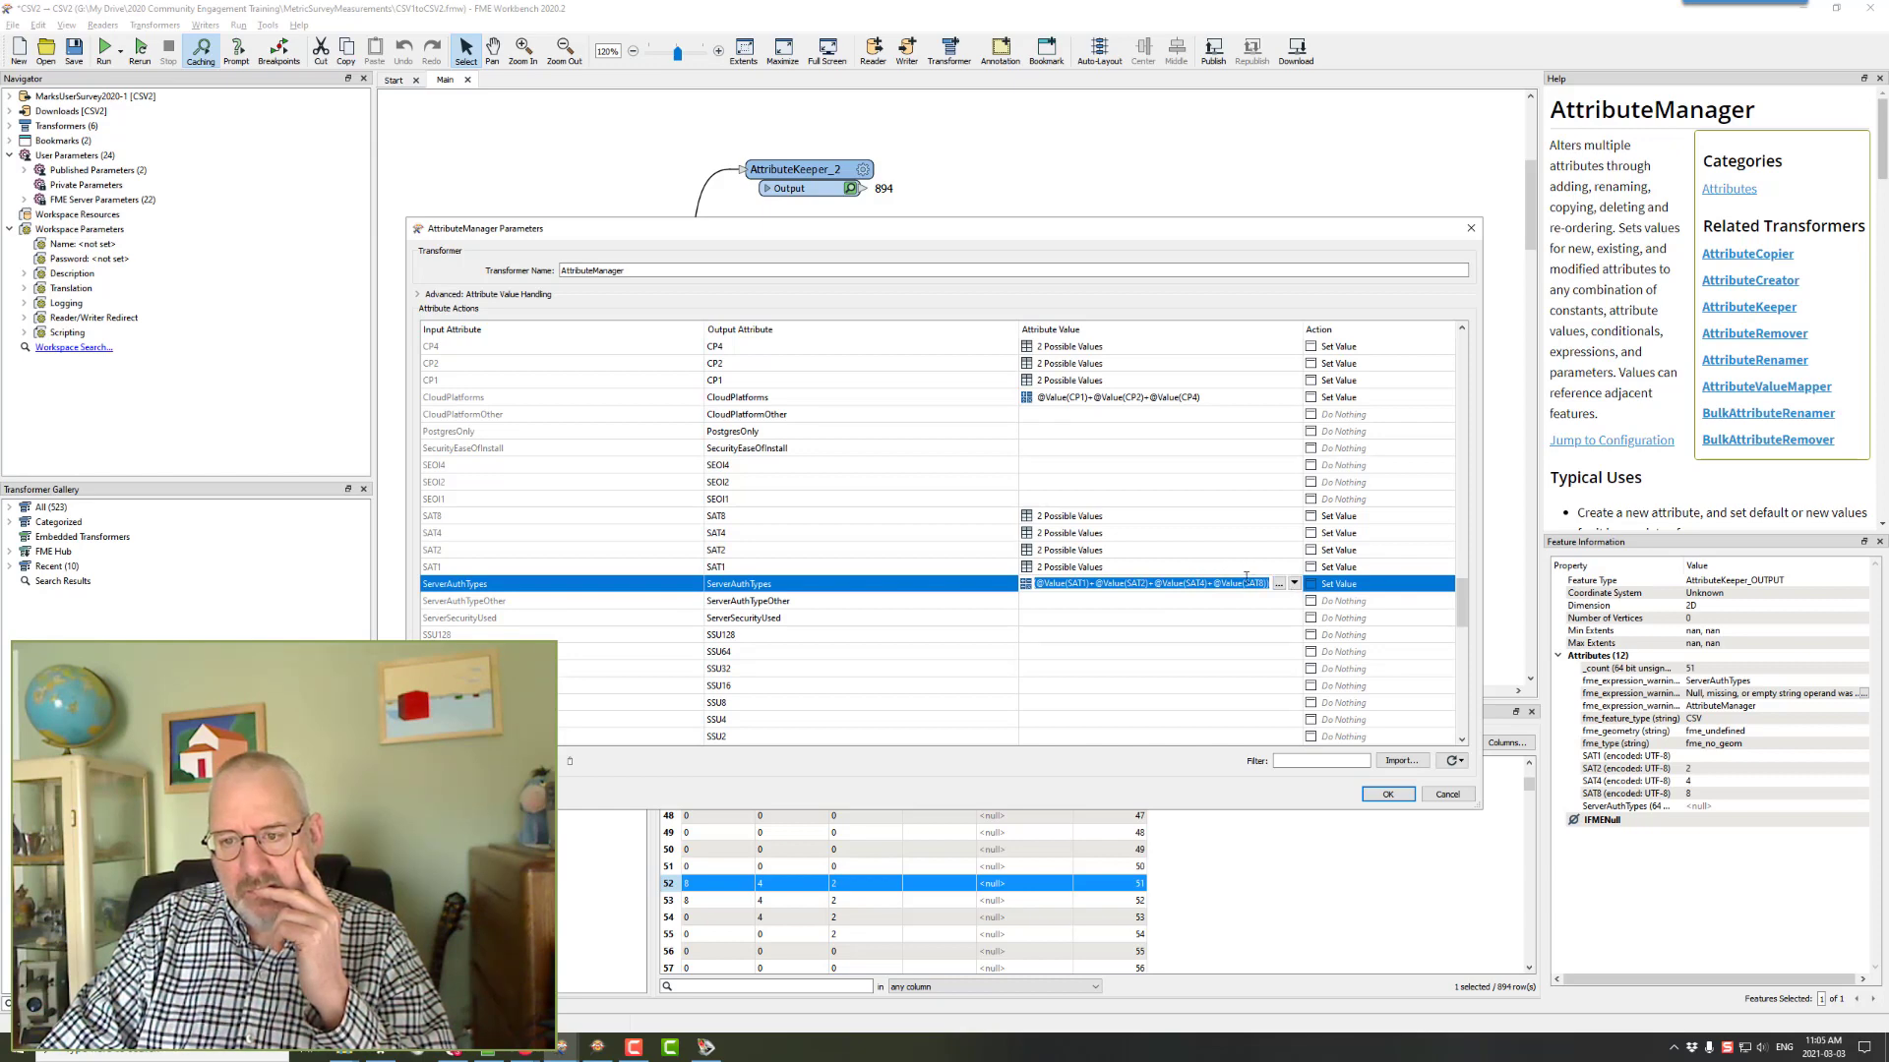
left_click(1277, 584)
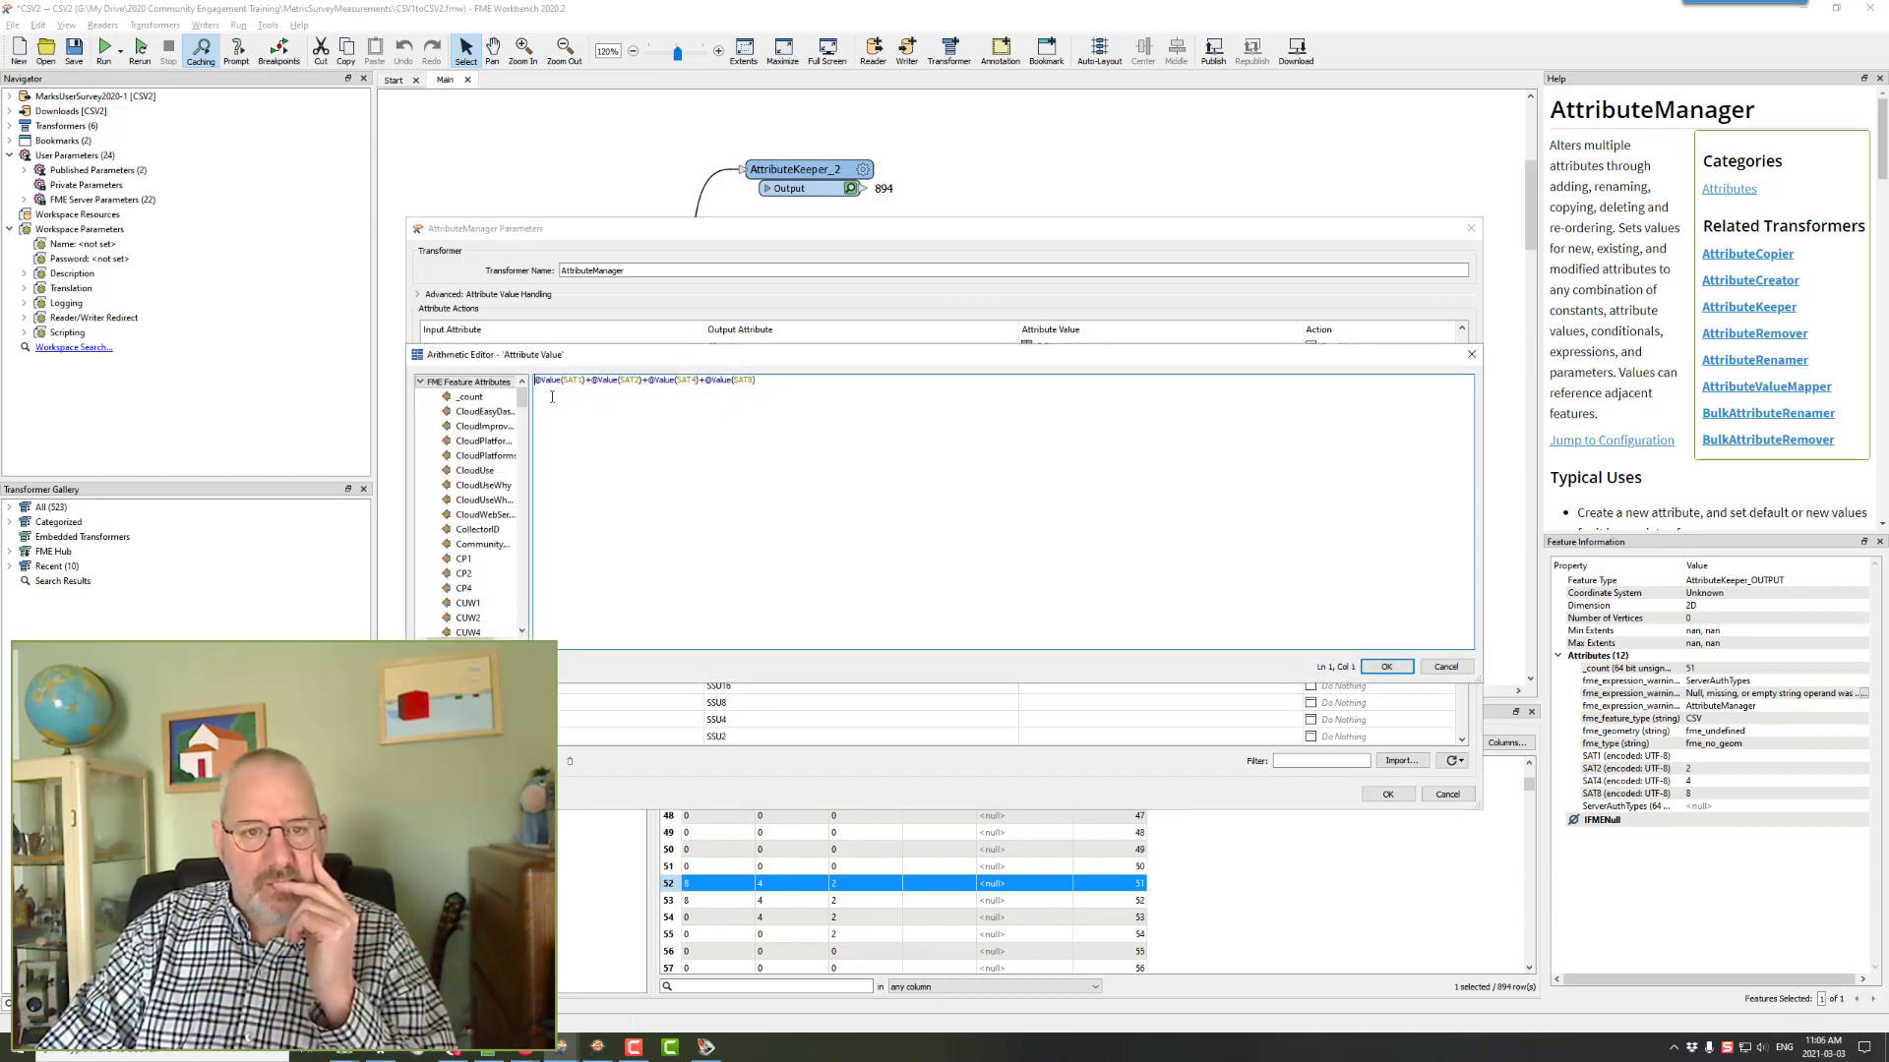
left_click(437, 384)
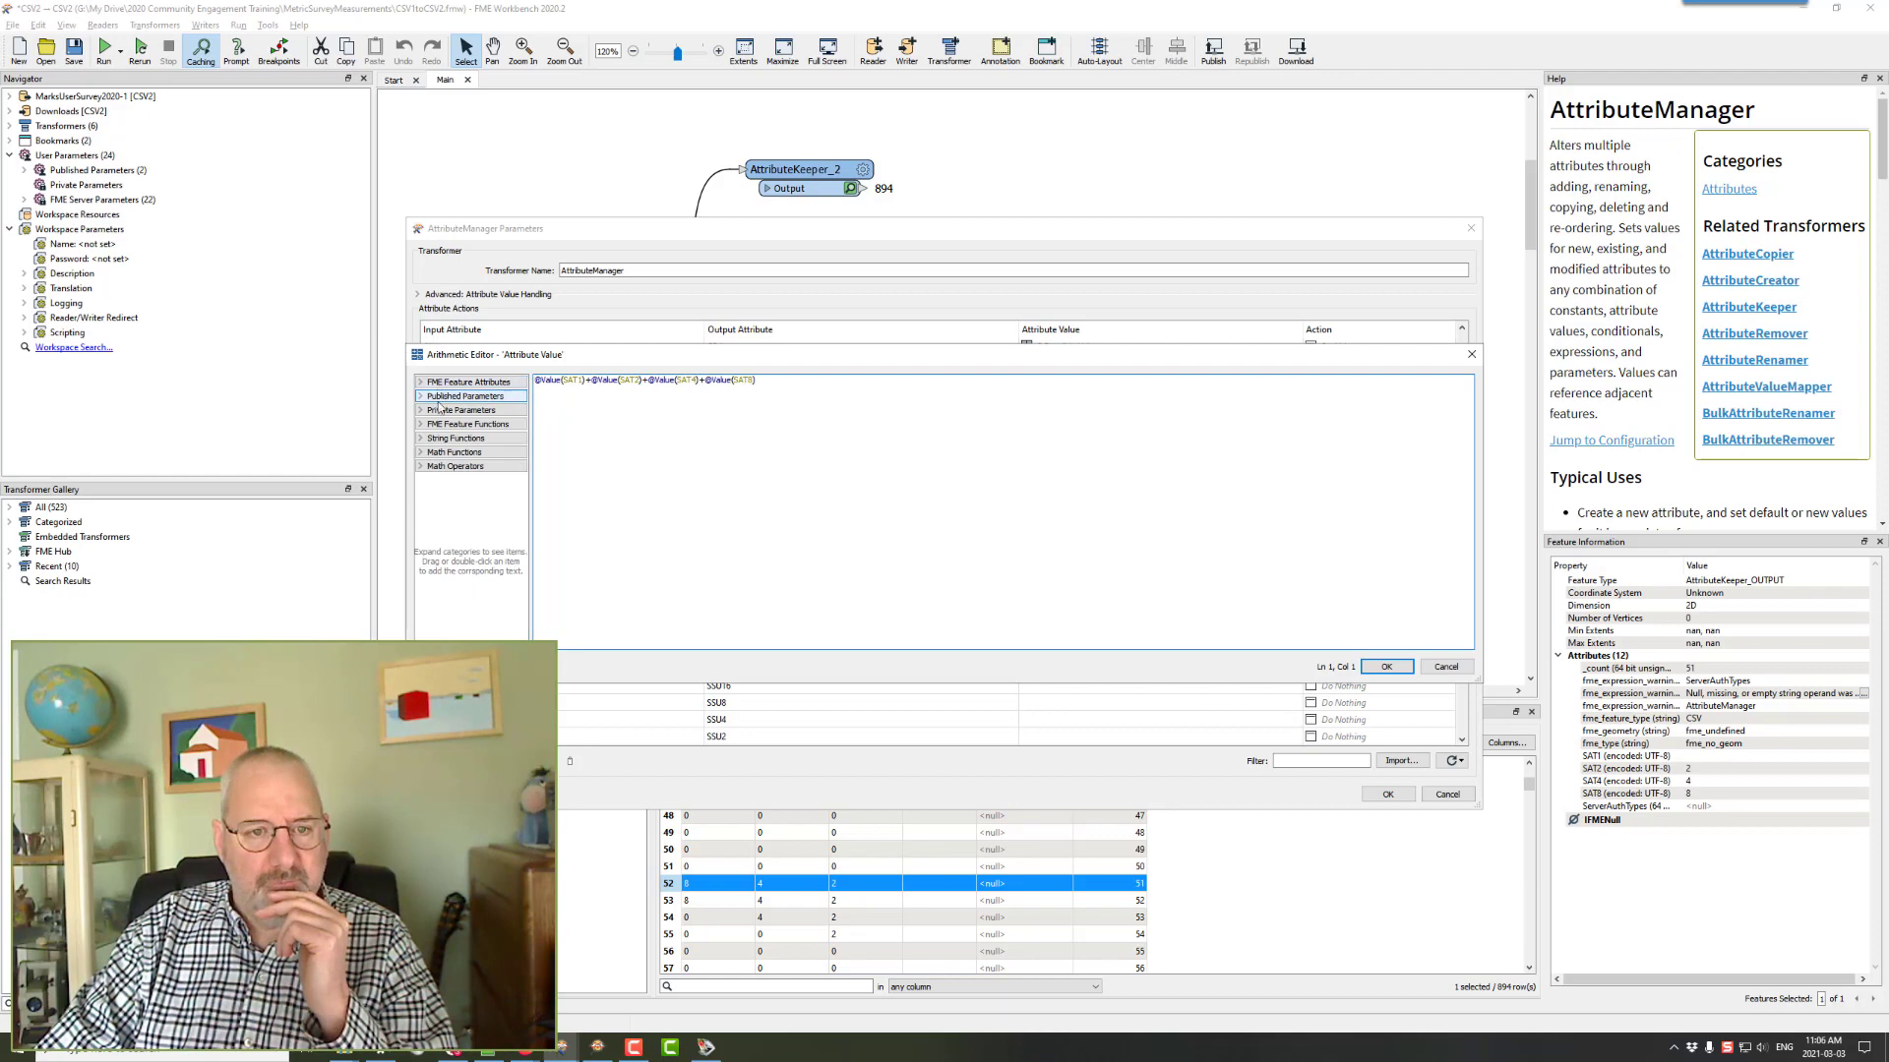
left_click(445, 455)
scroll(443, 492, "down", 5)
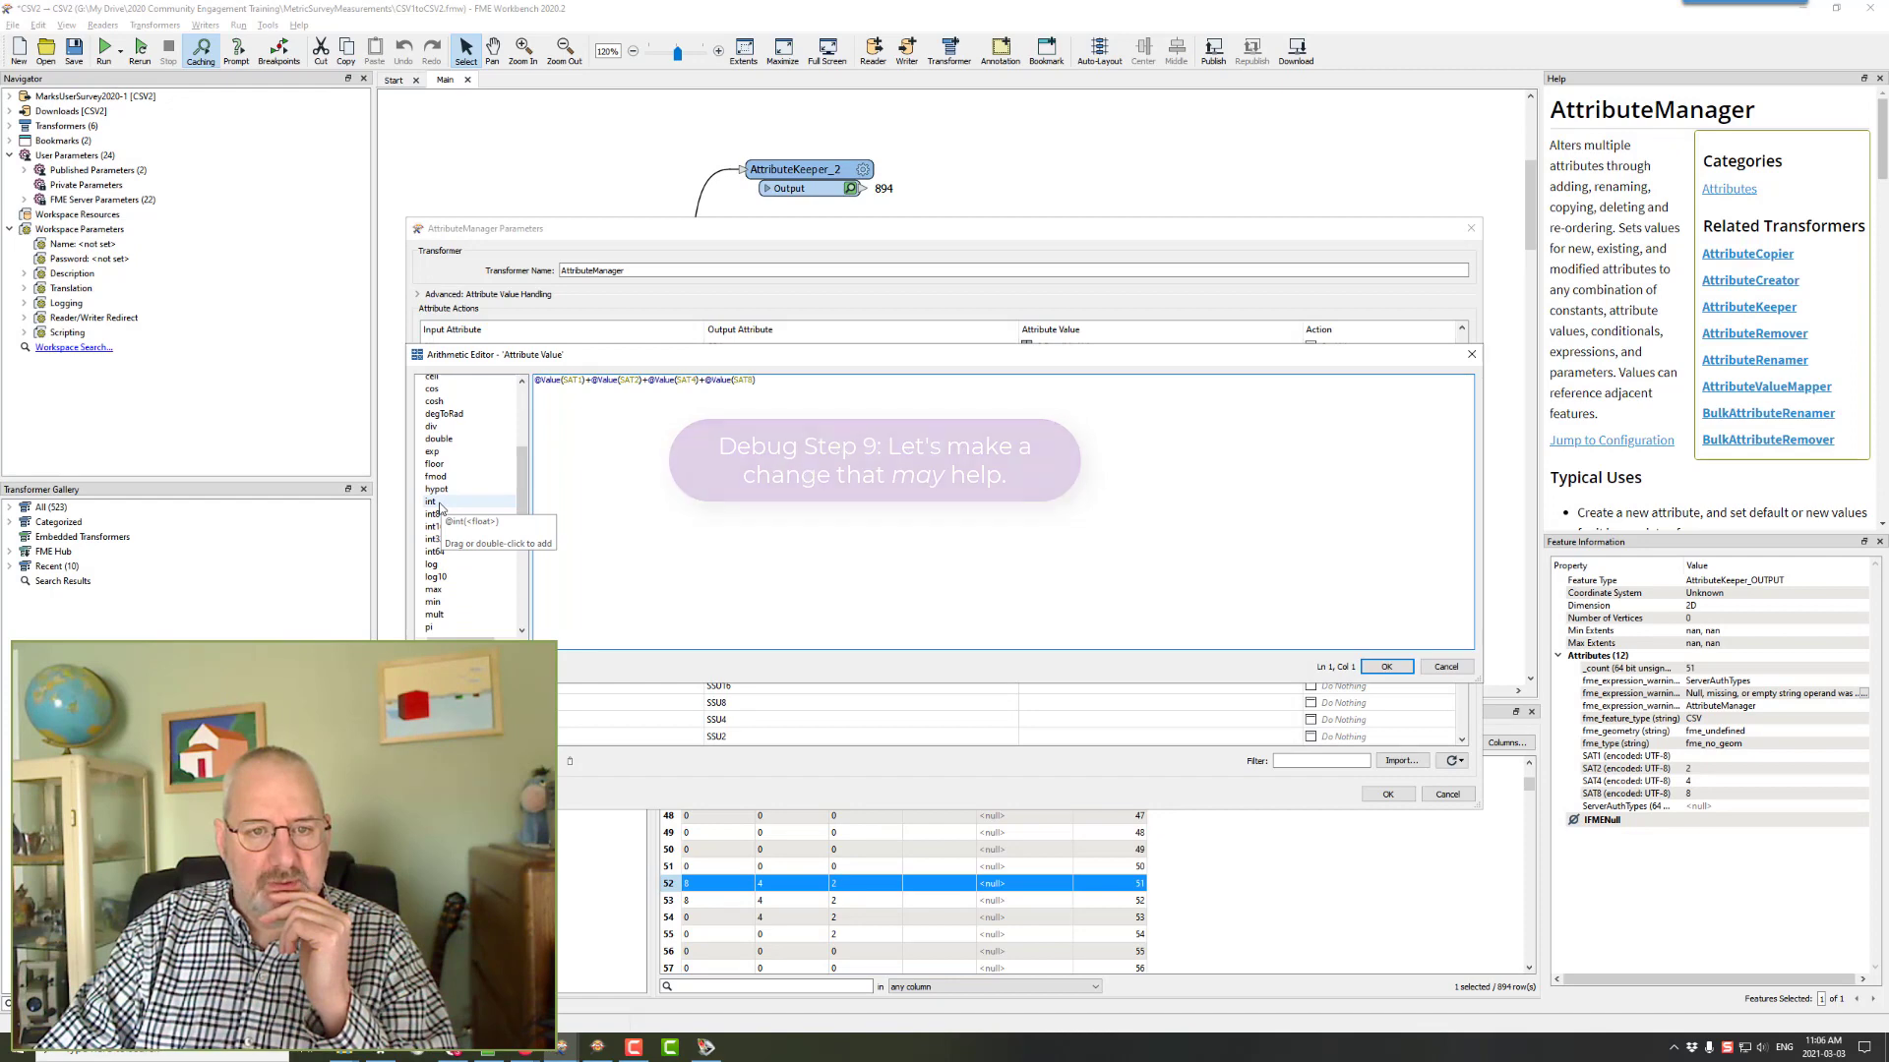
double_click(439, 504)
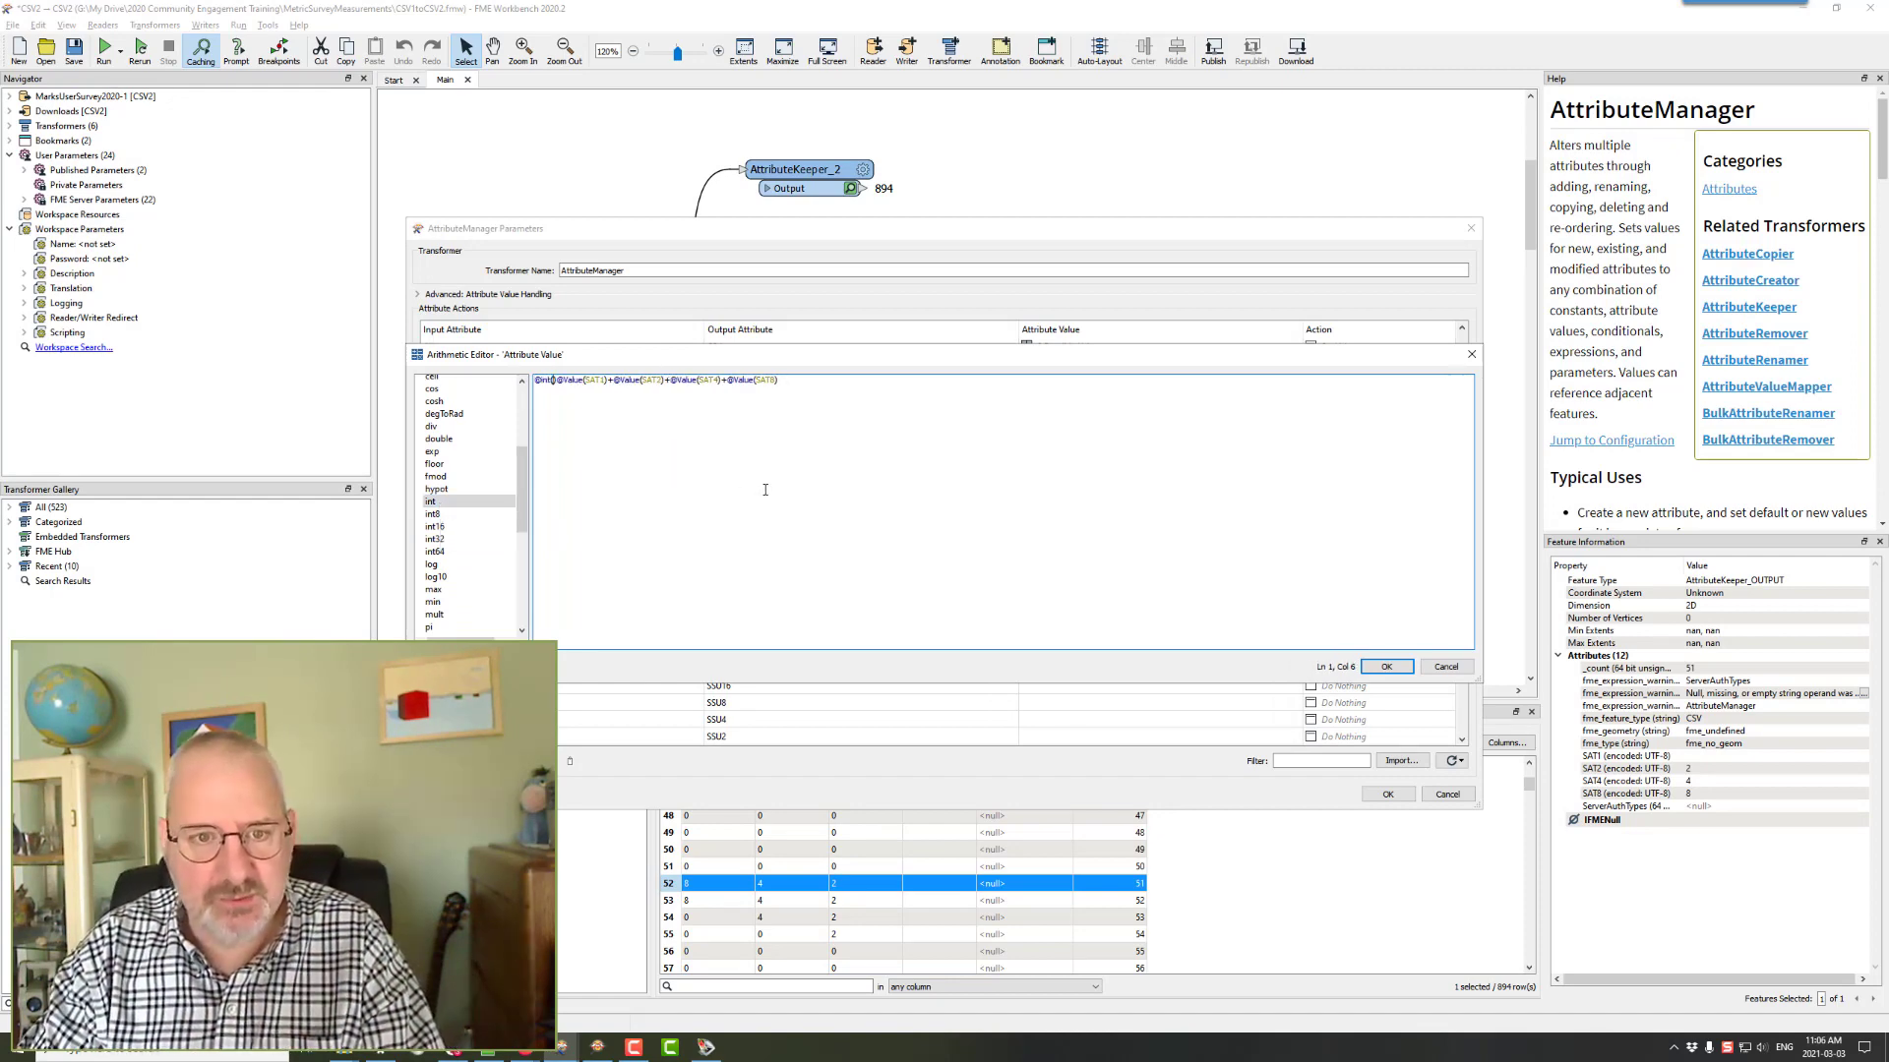
key("Delete")
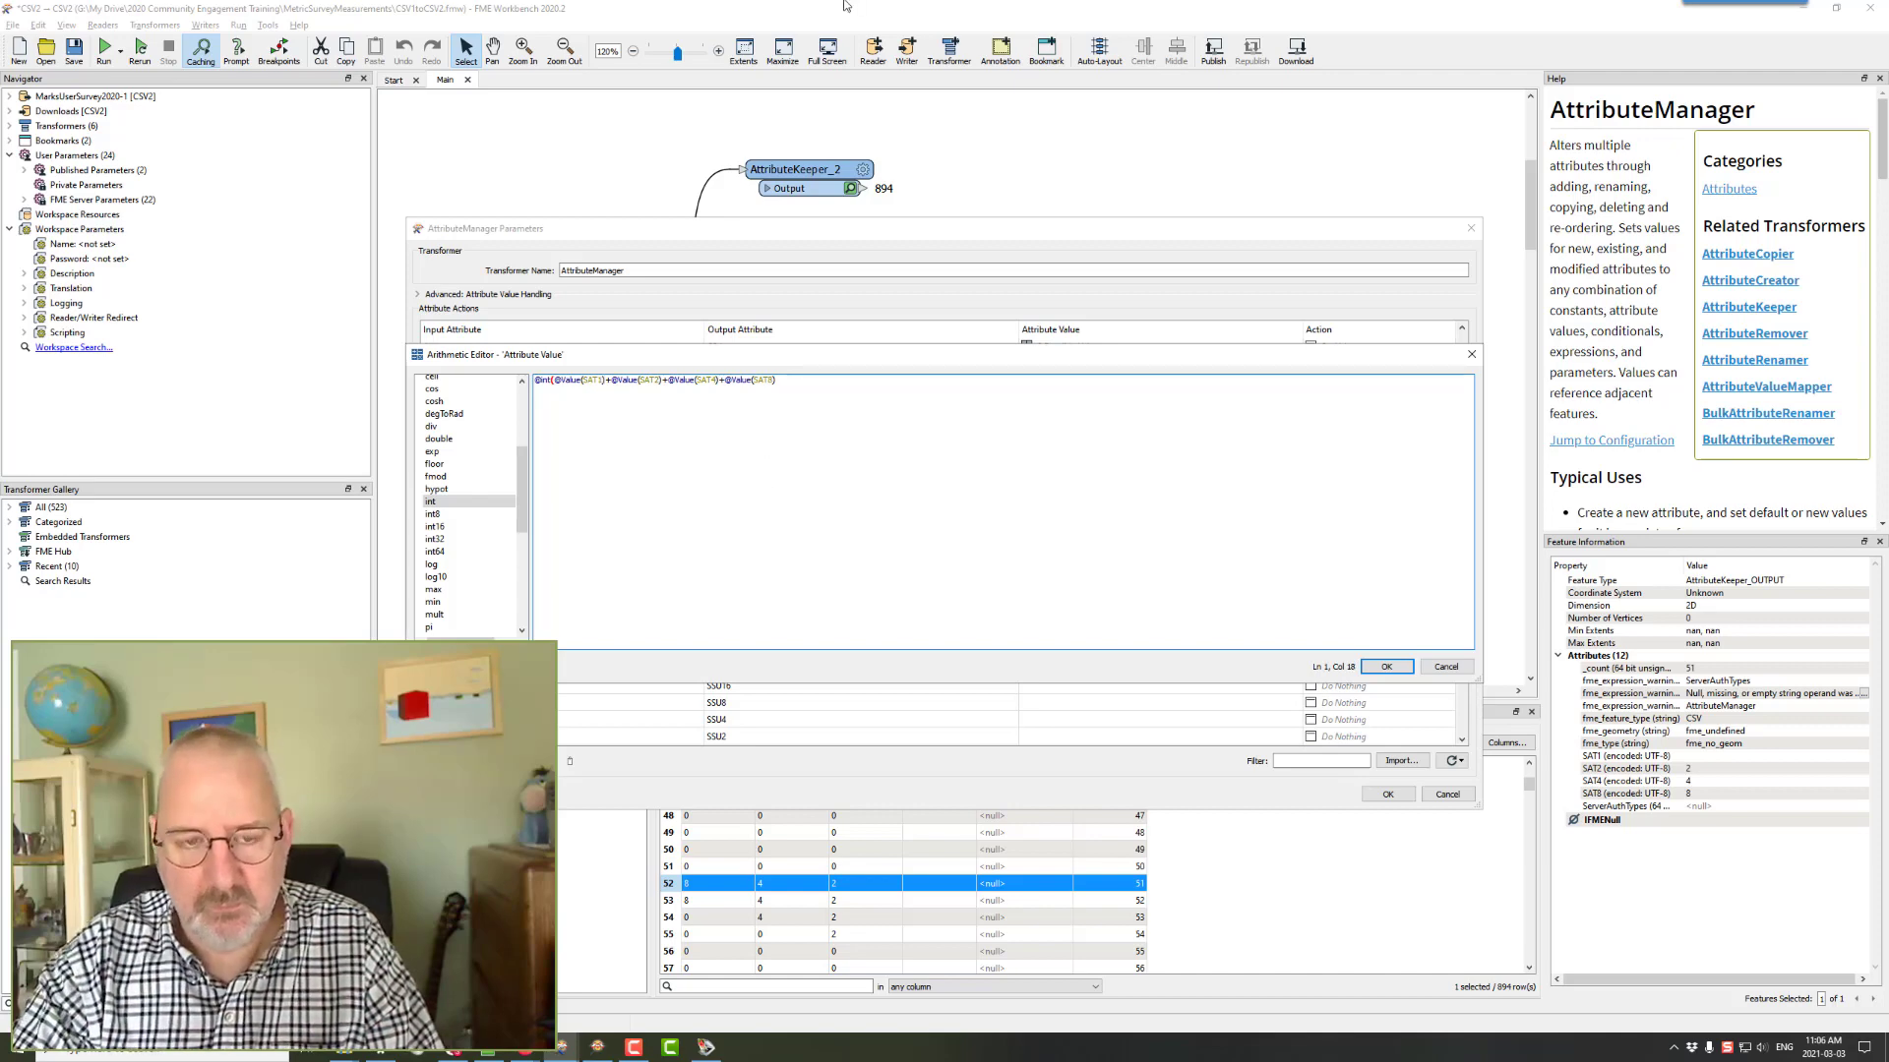
type(")+")
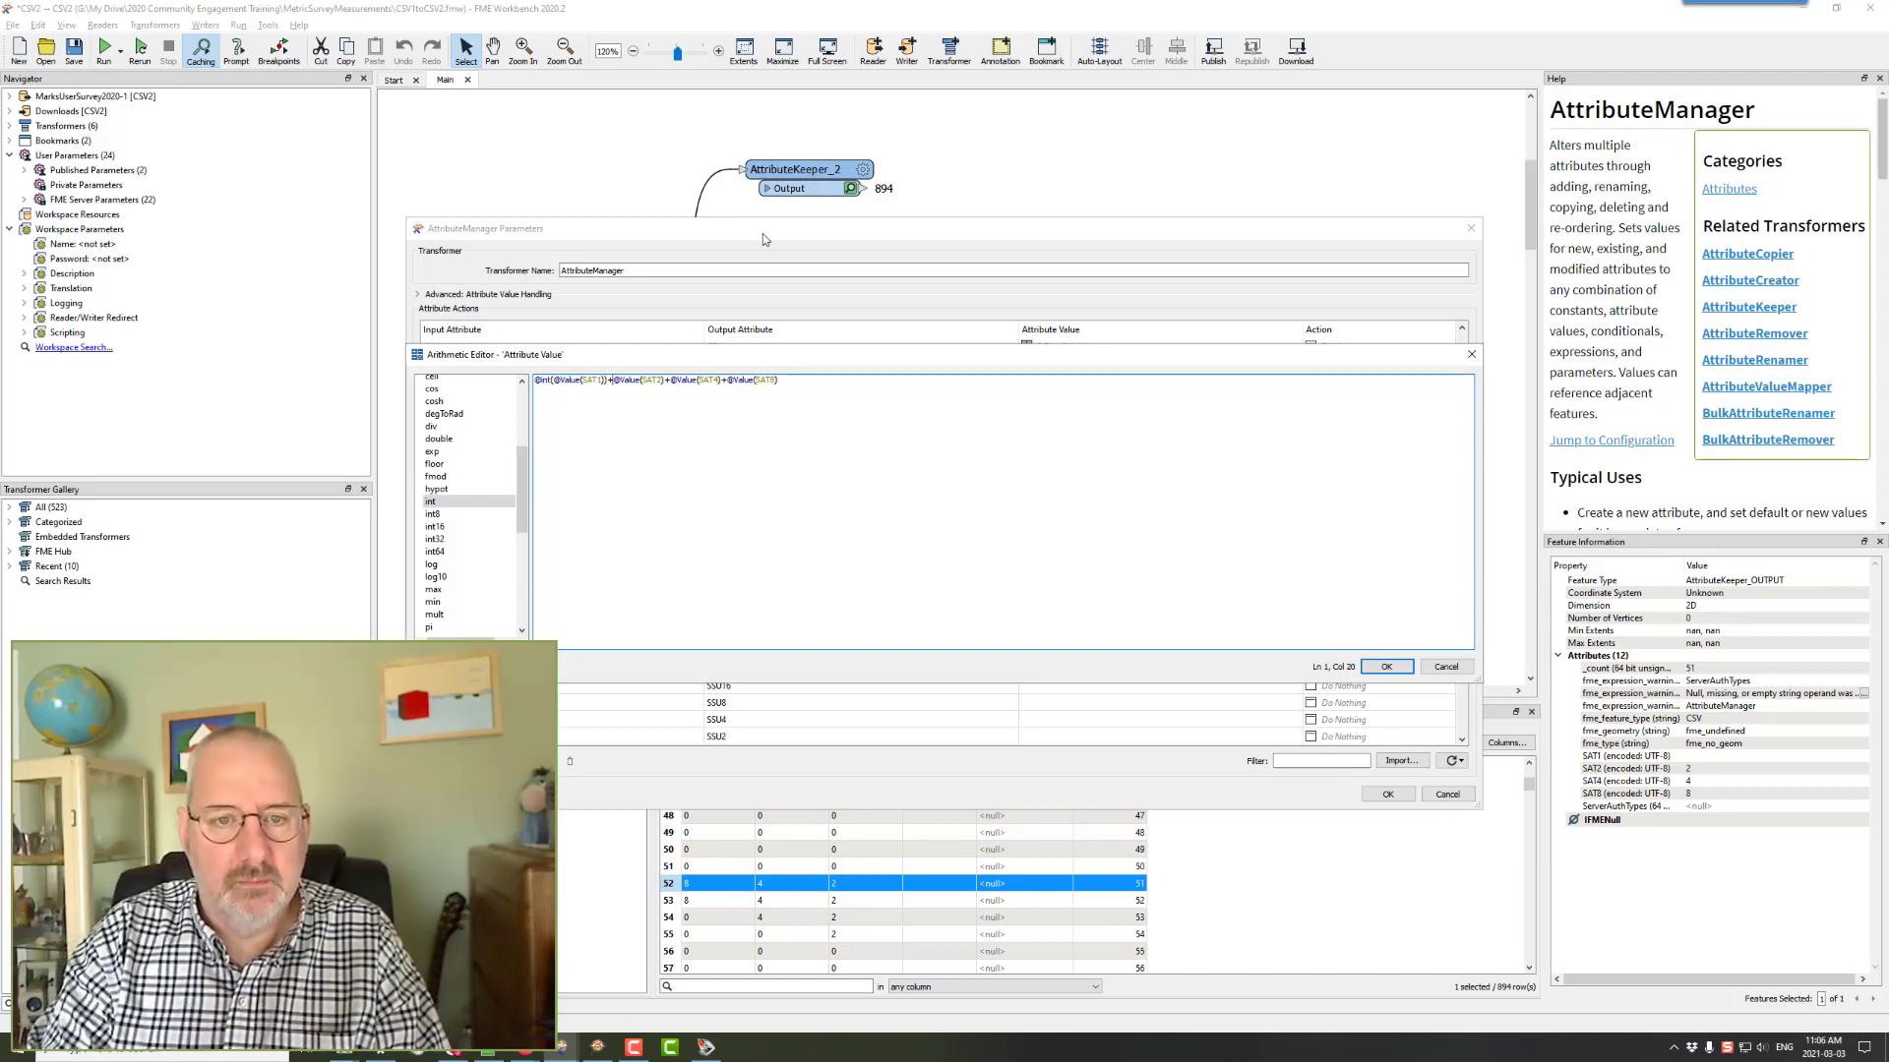
type("@")
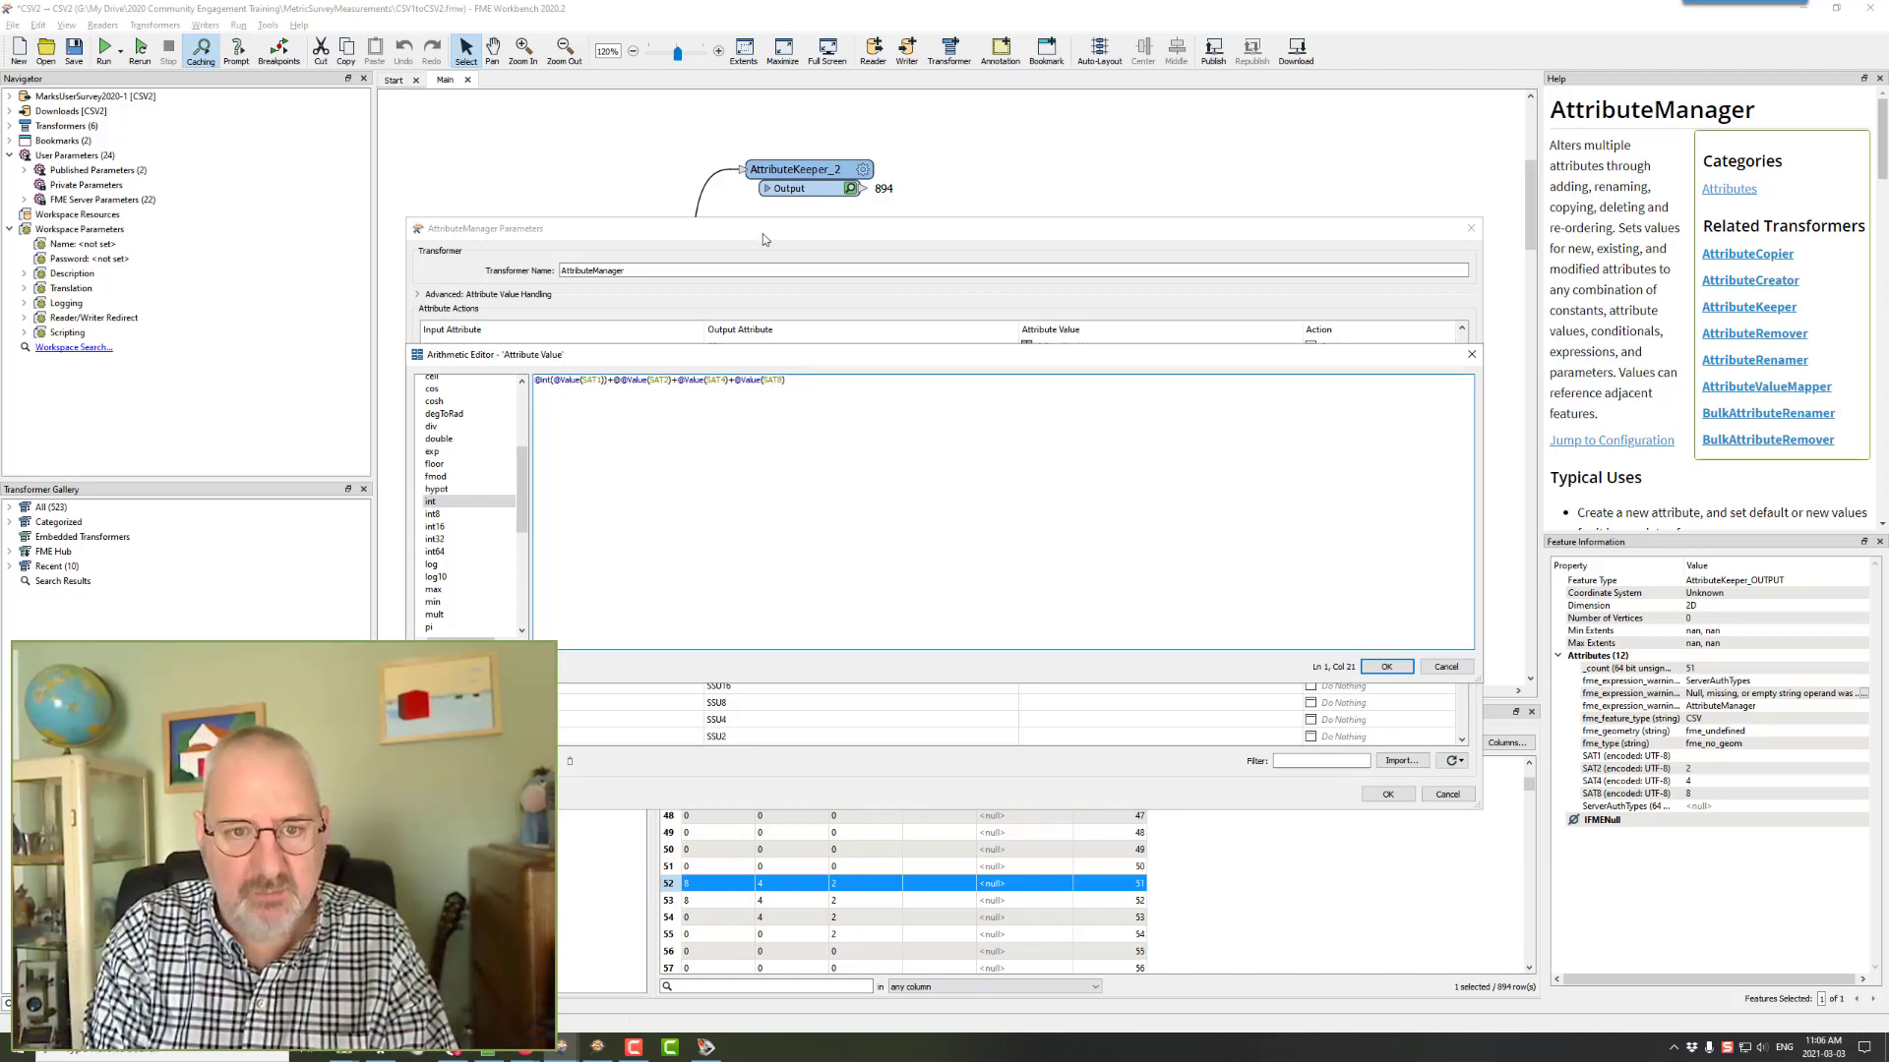
type("int(")
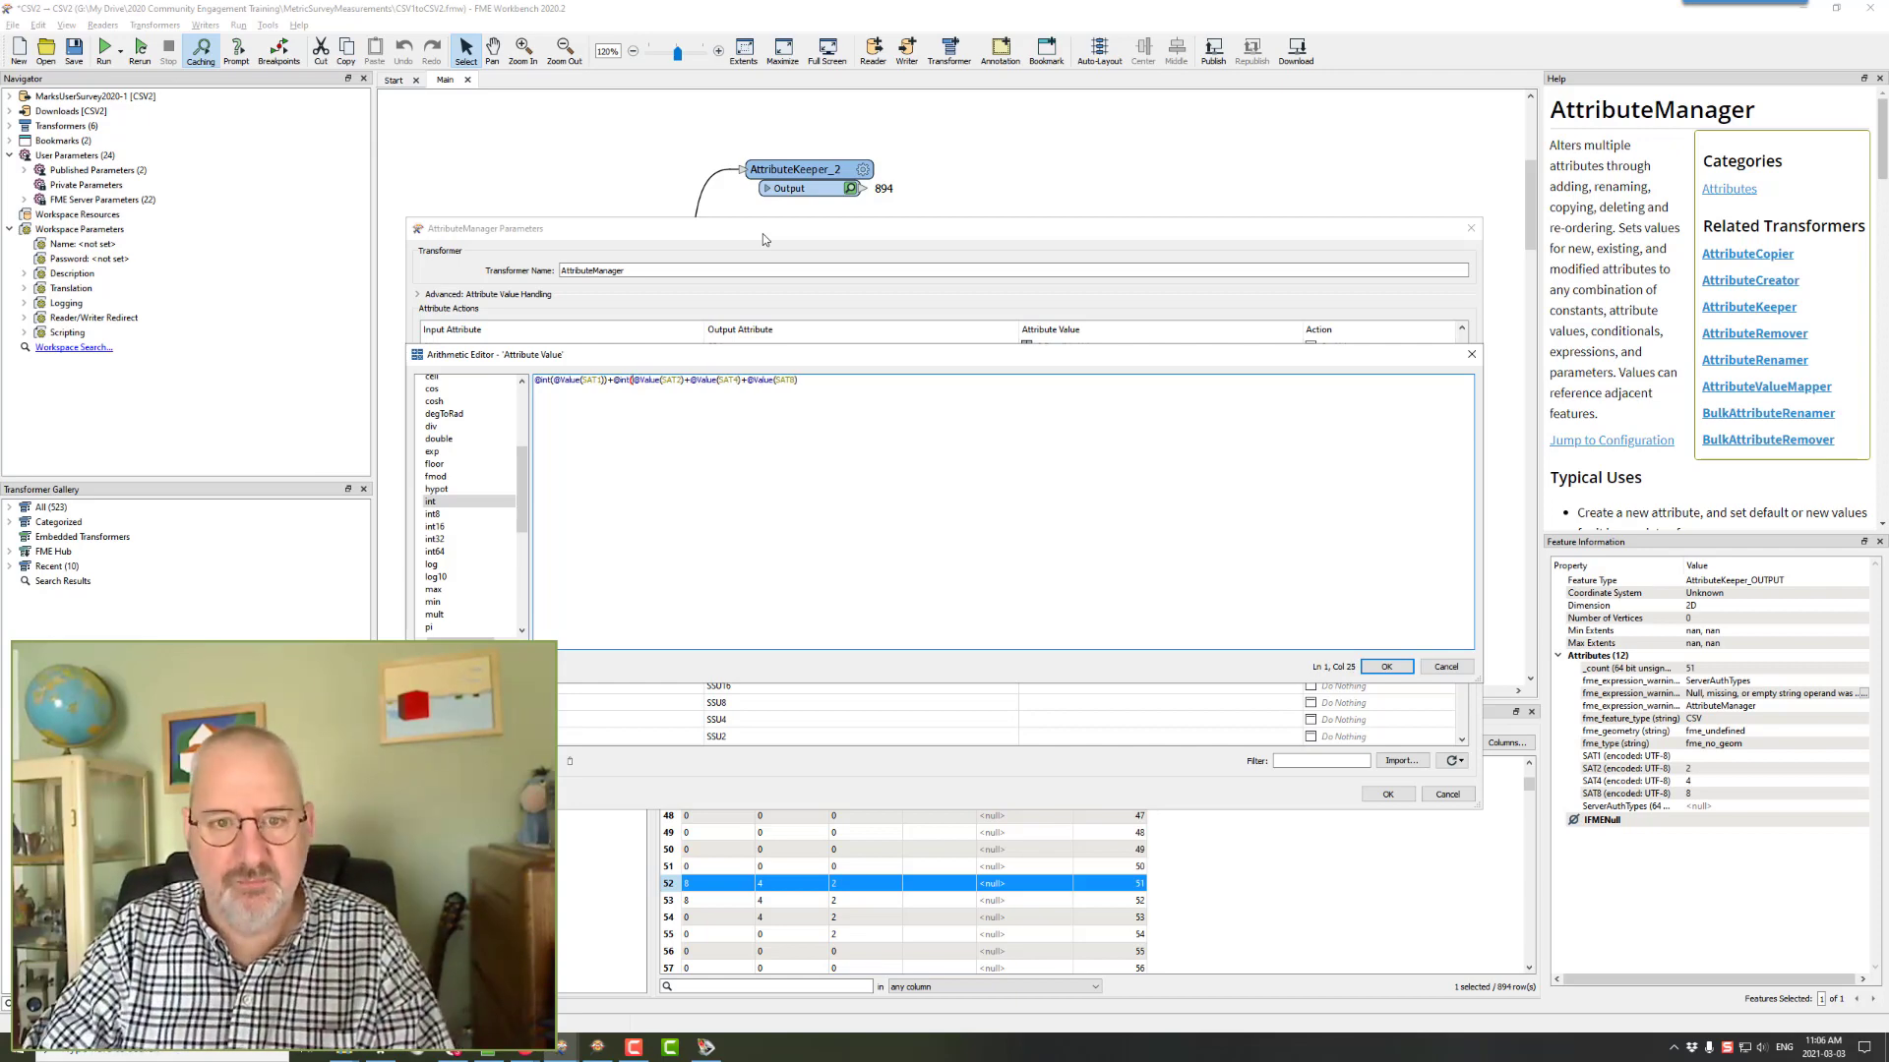
key("shift+Left")
key("shift+Left")
key("shift+Left")
key("shift+Left")
key("shift+Left")
key("ctrl+c")
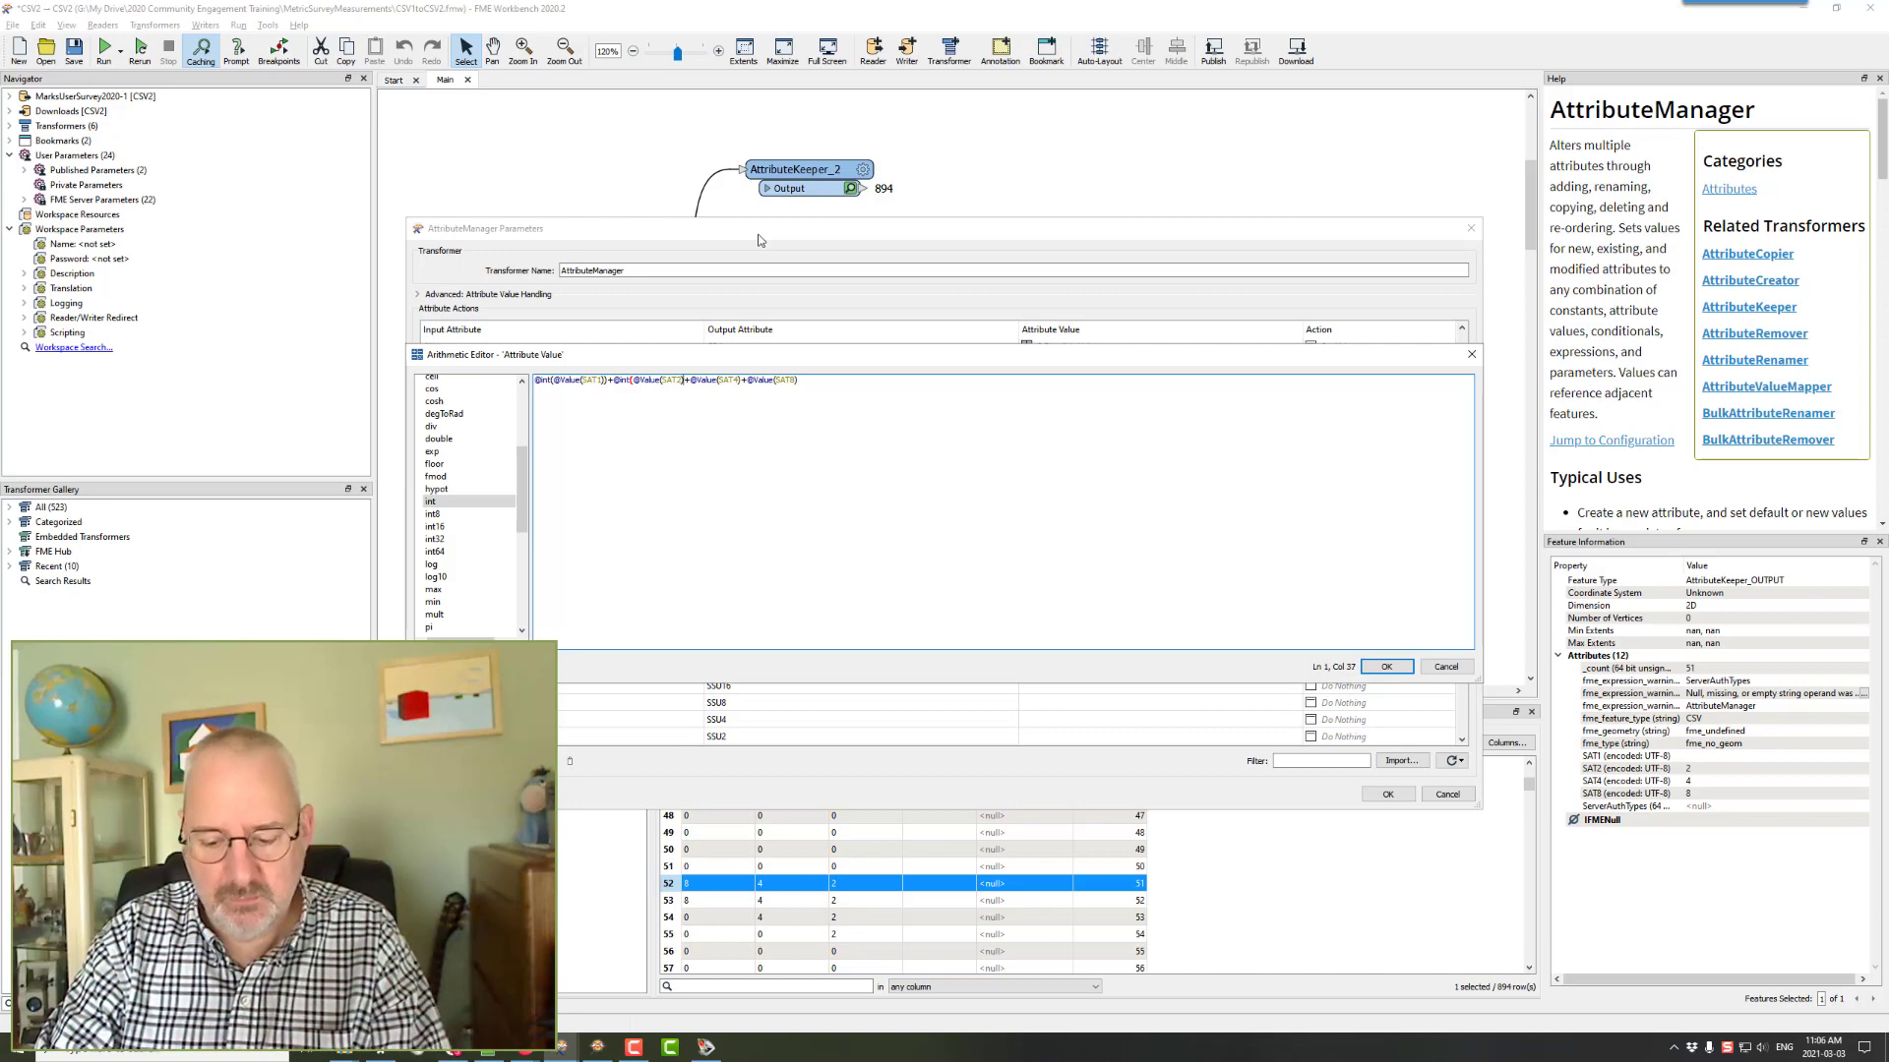
type(")")
key("ctrl+v")
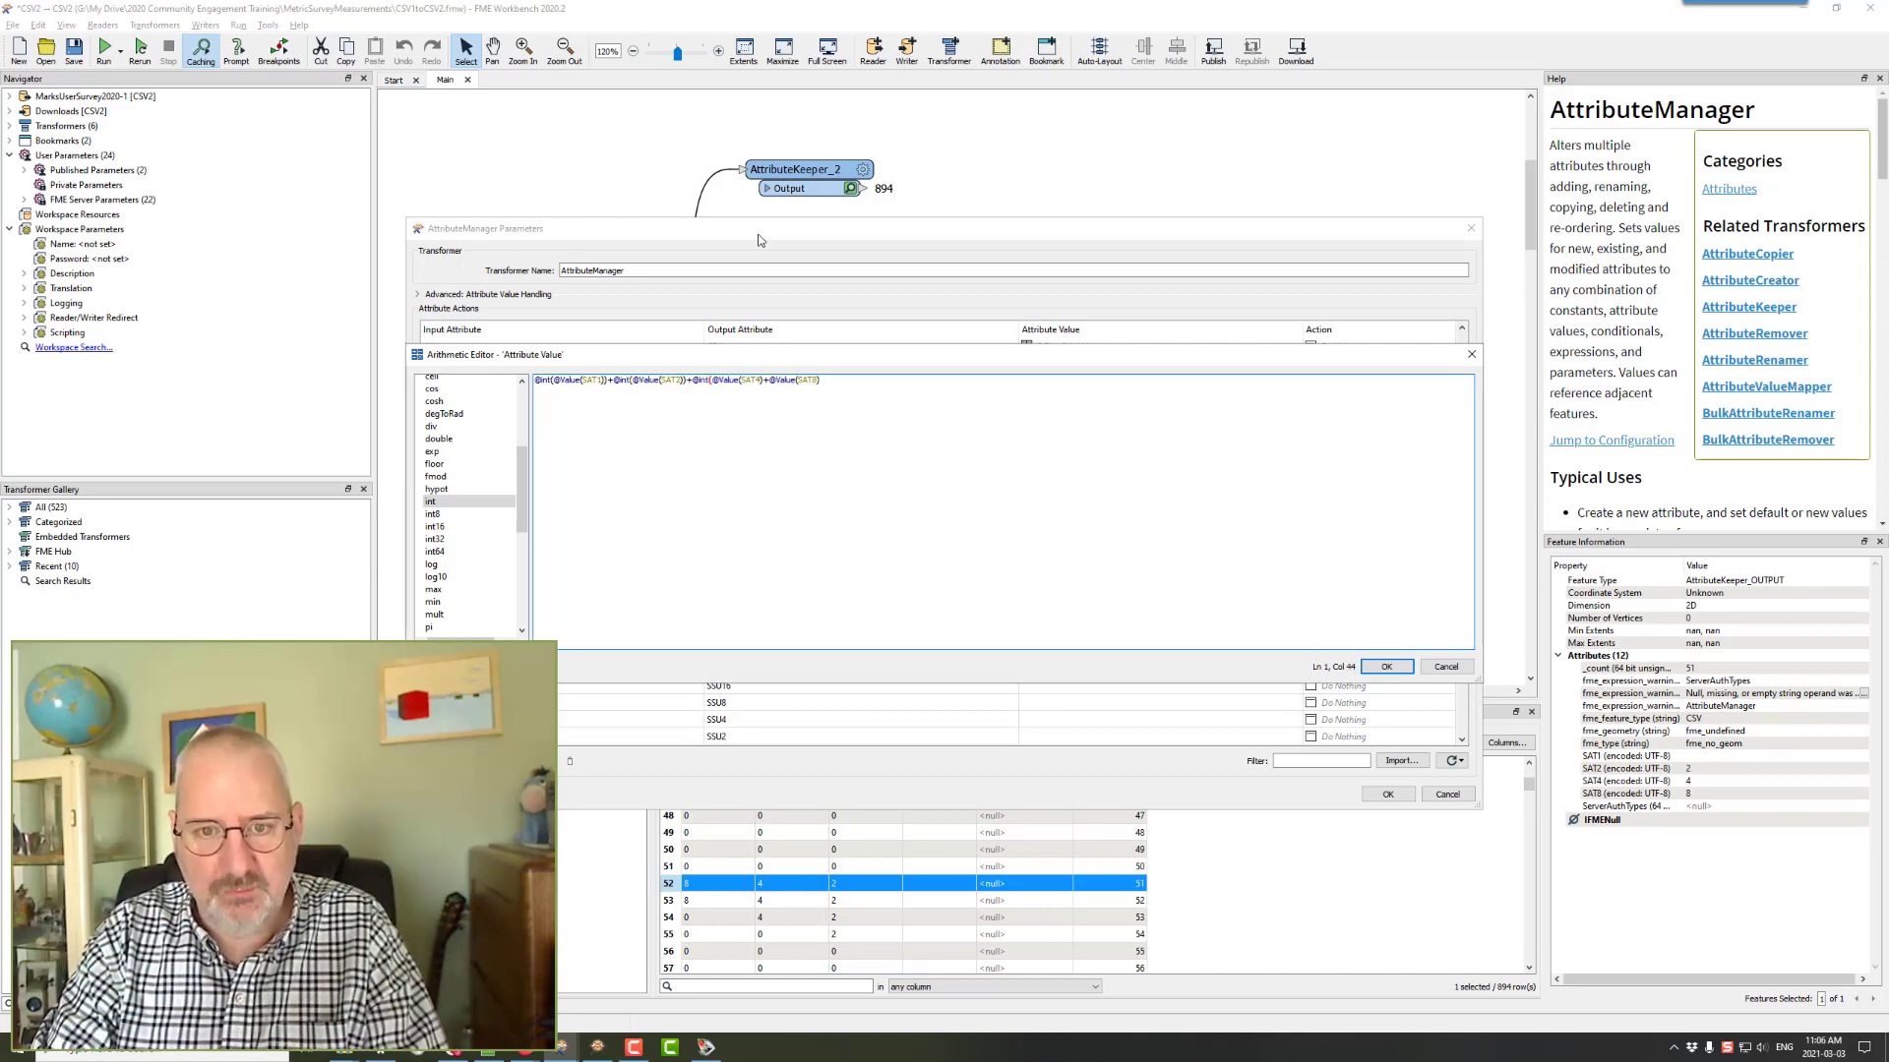
key("Right")
key("Right")
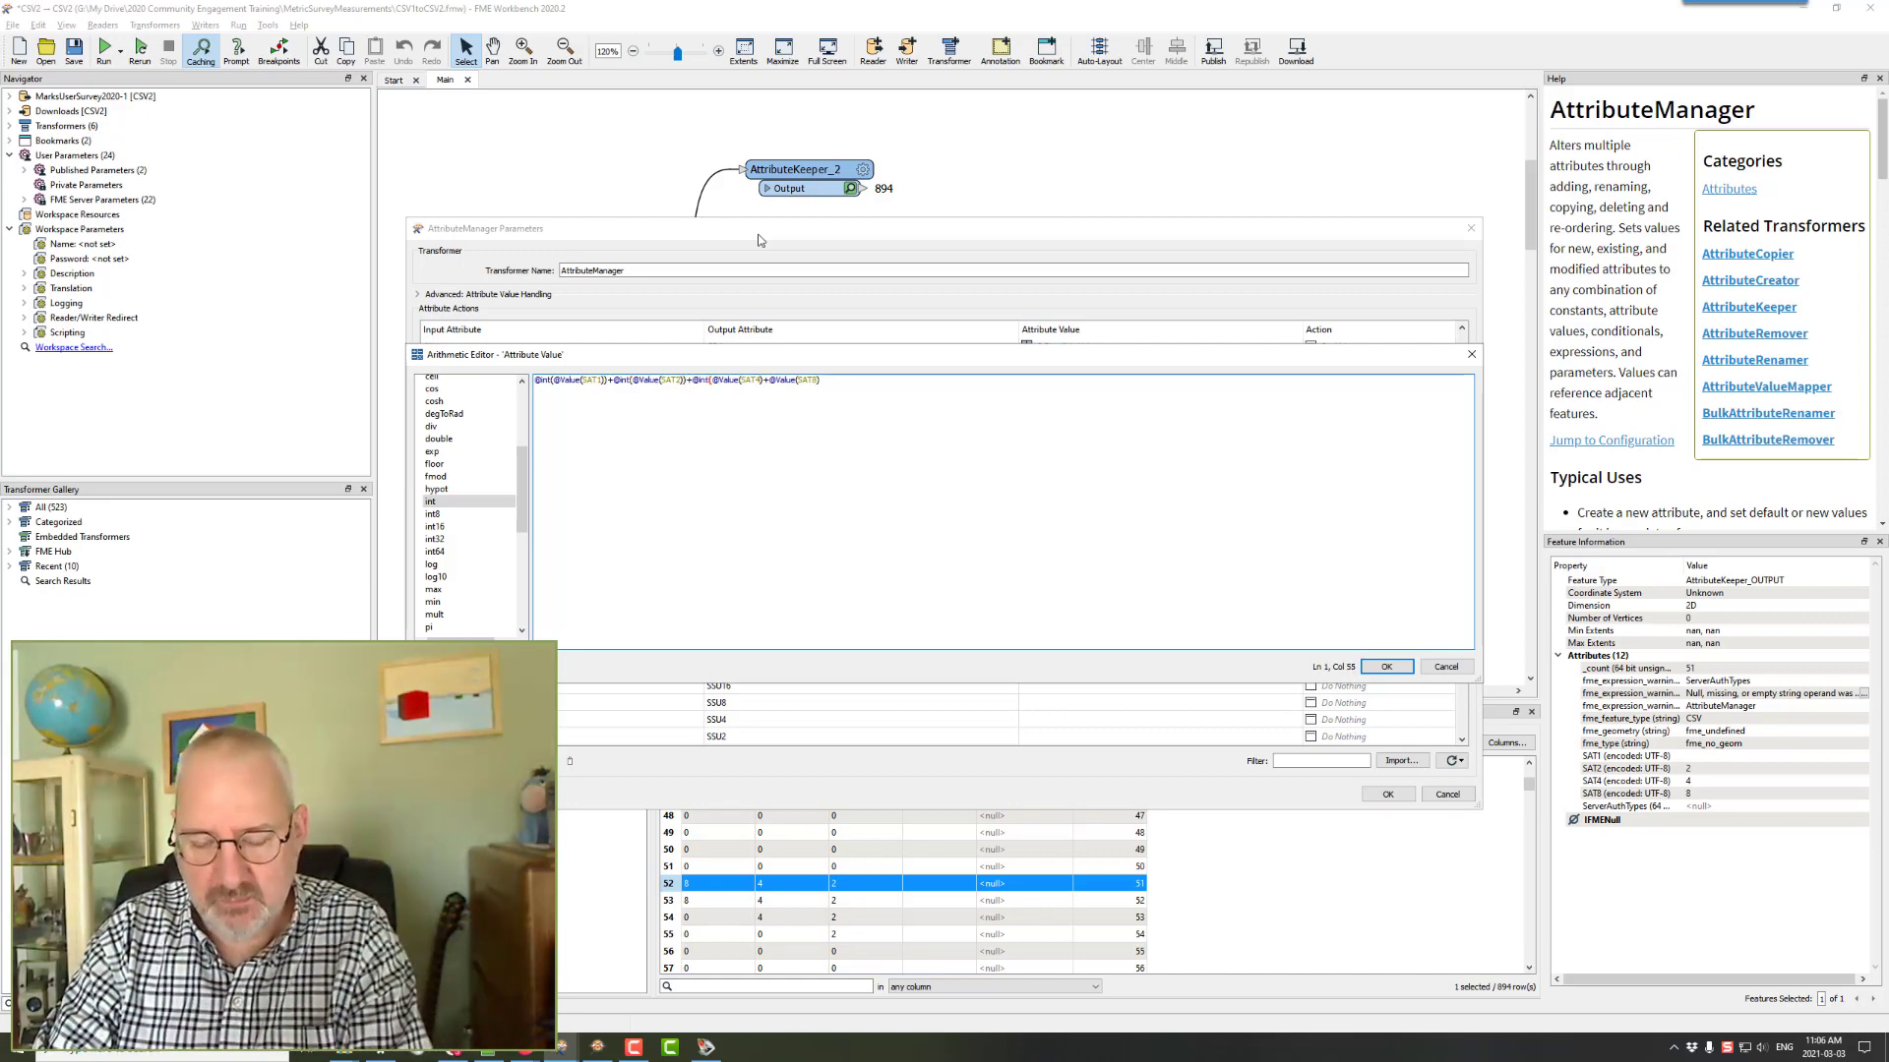
type(")")
key("Right")
key("ctrl+v")
key("End")
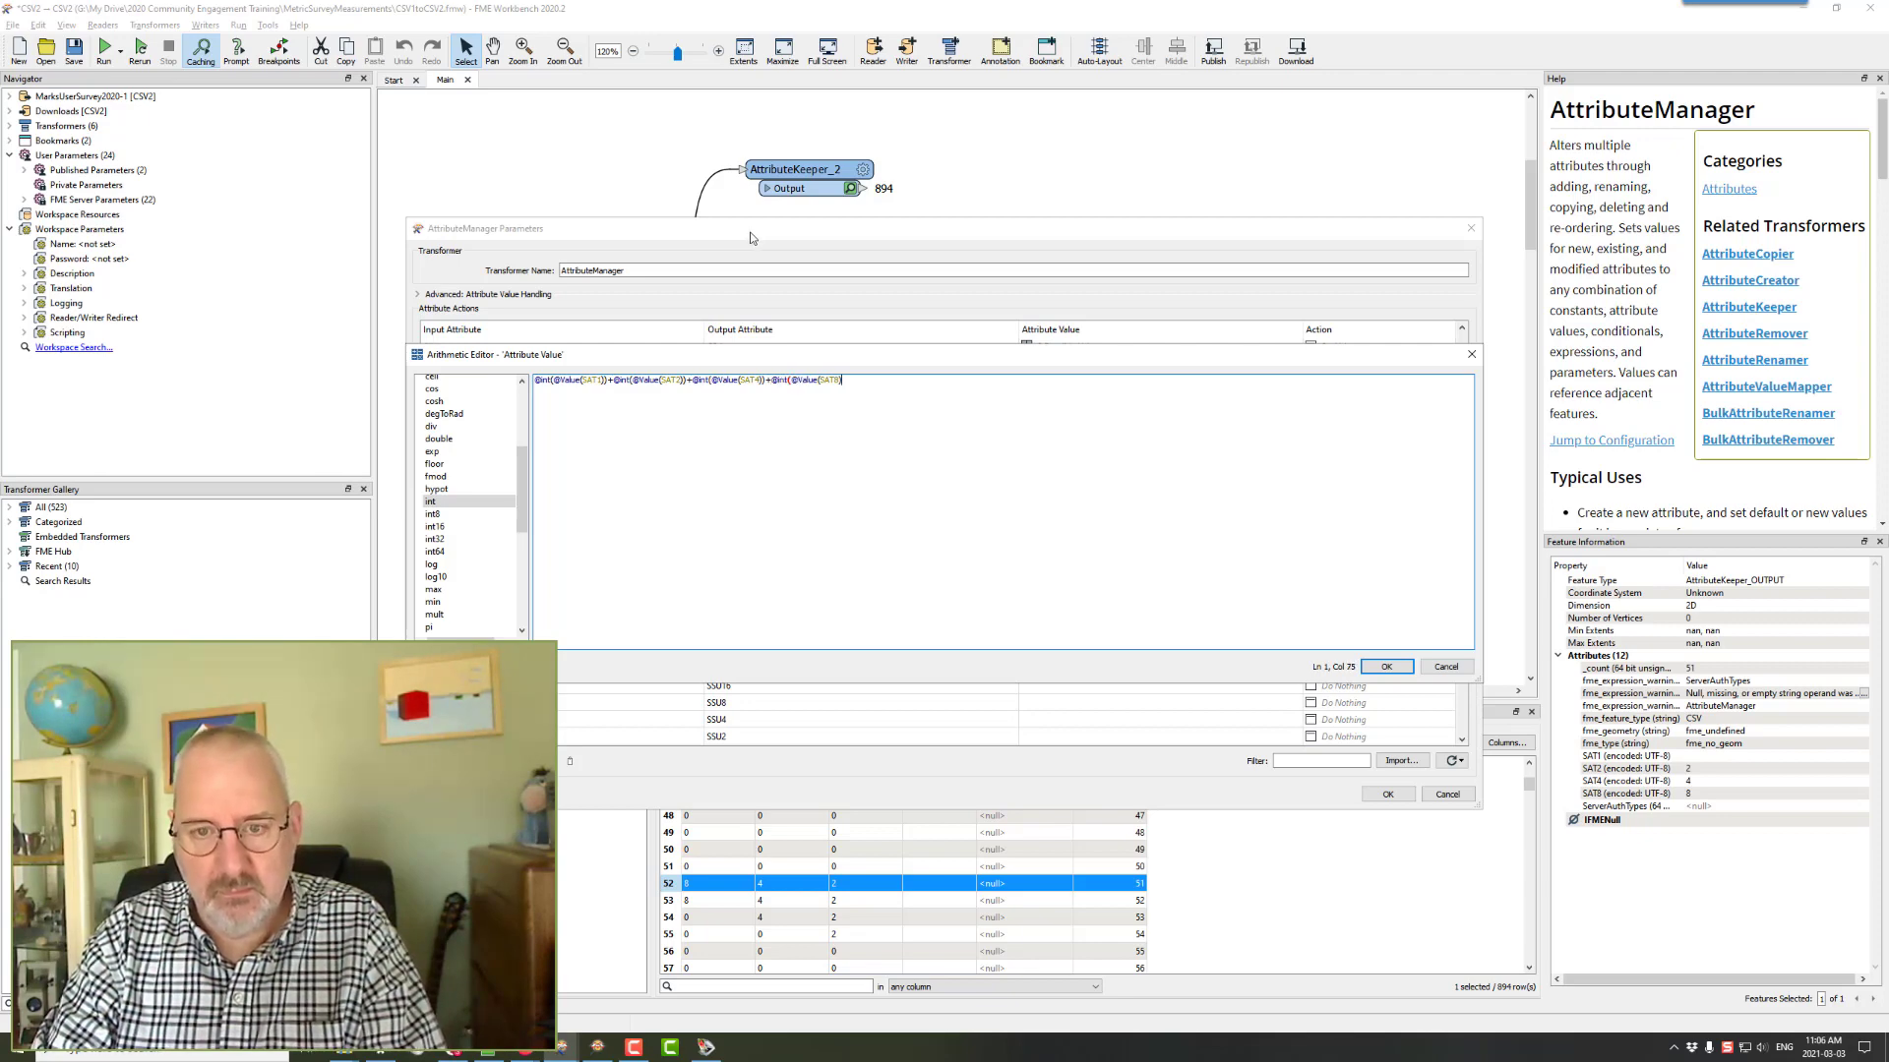
type(")")
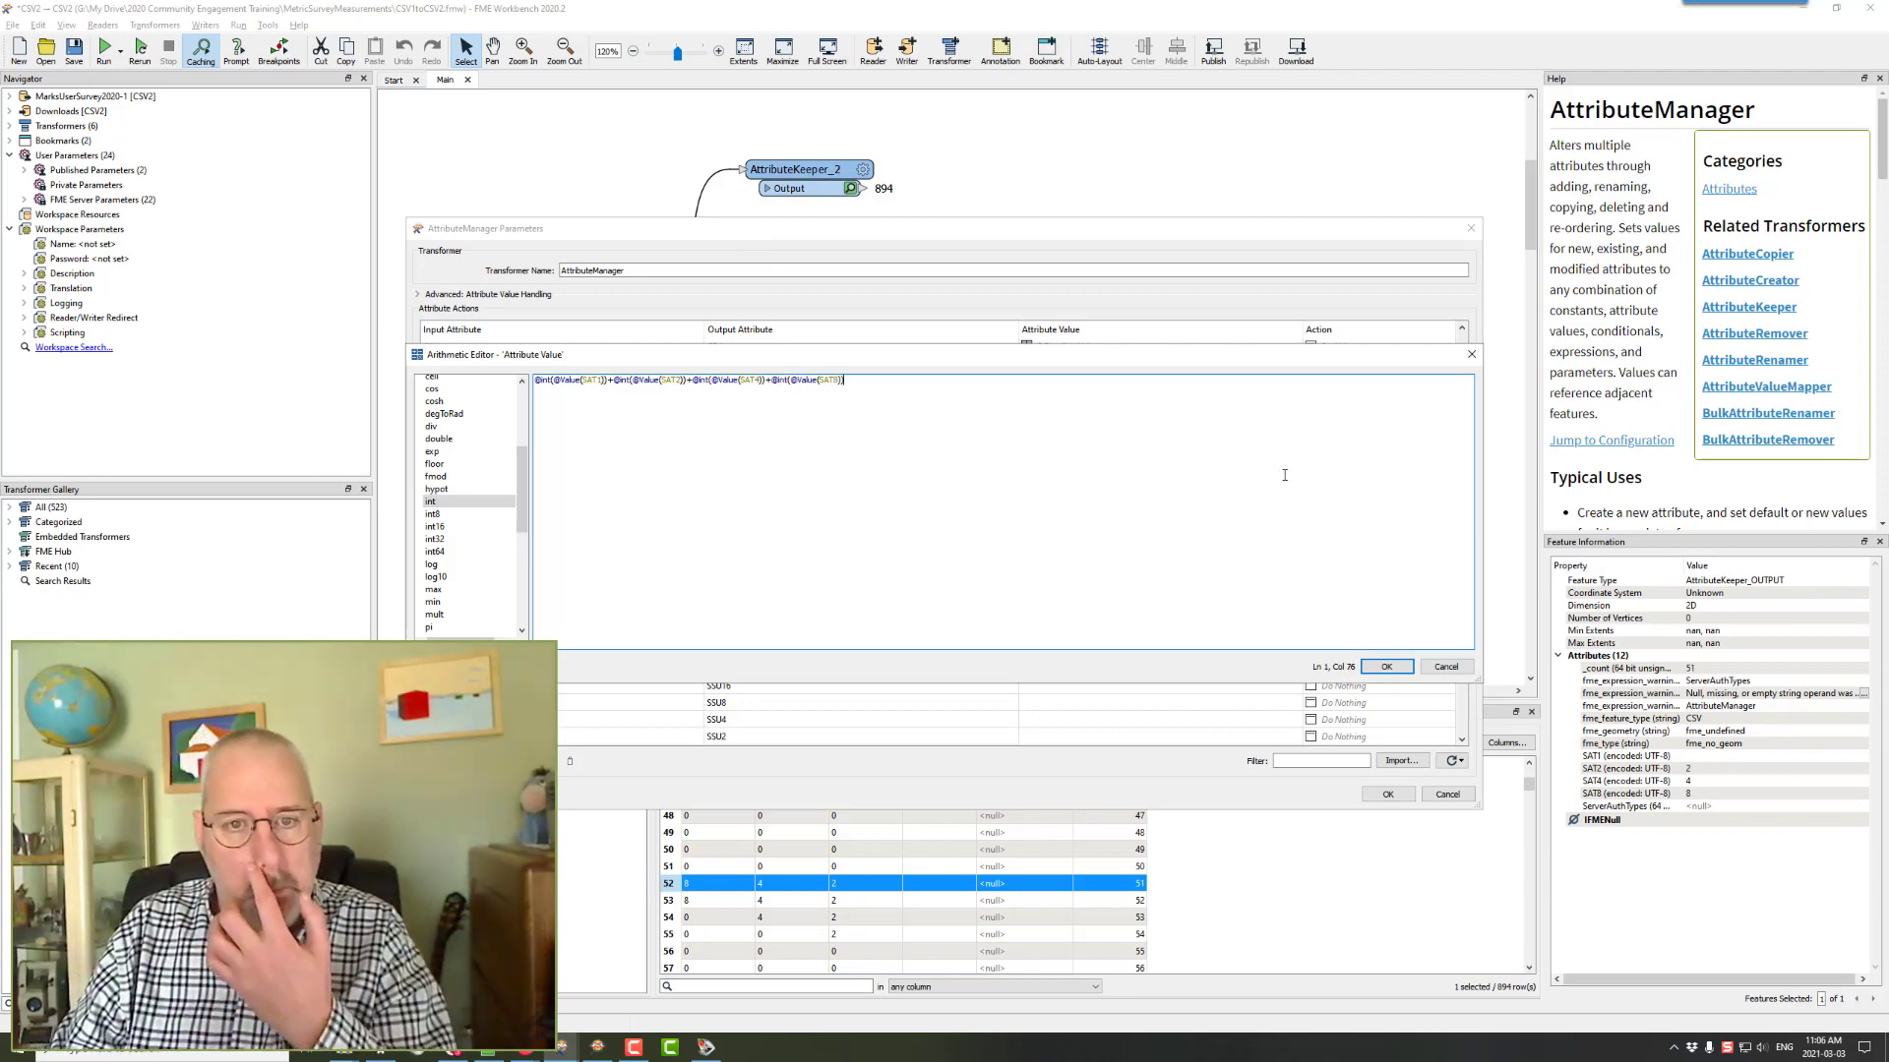
left_click(1387, 668)
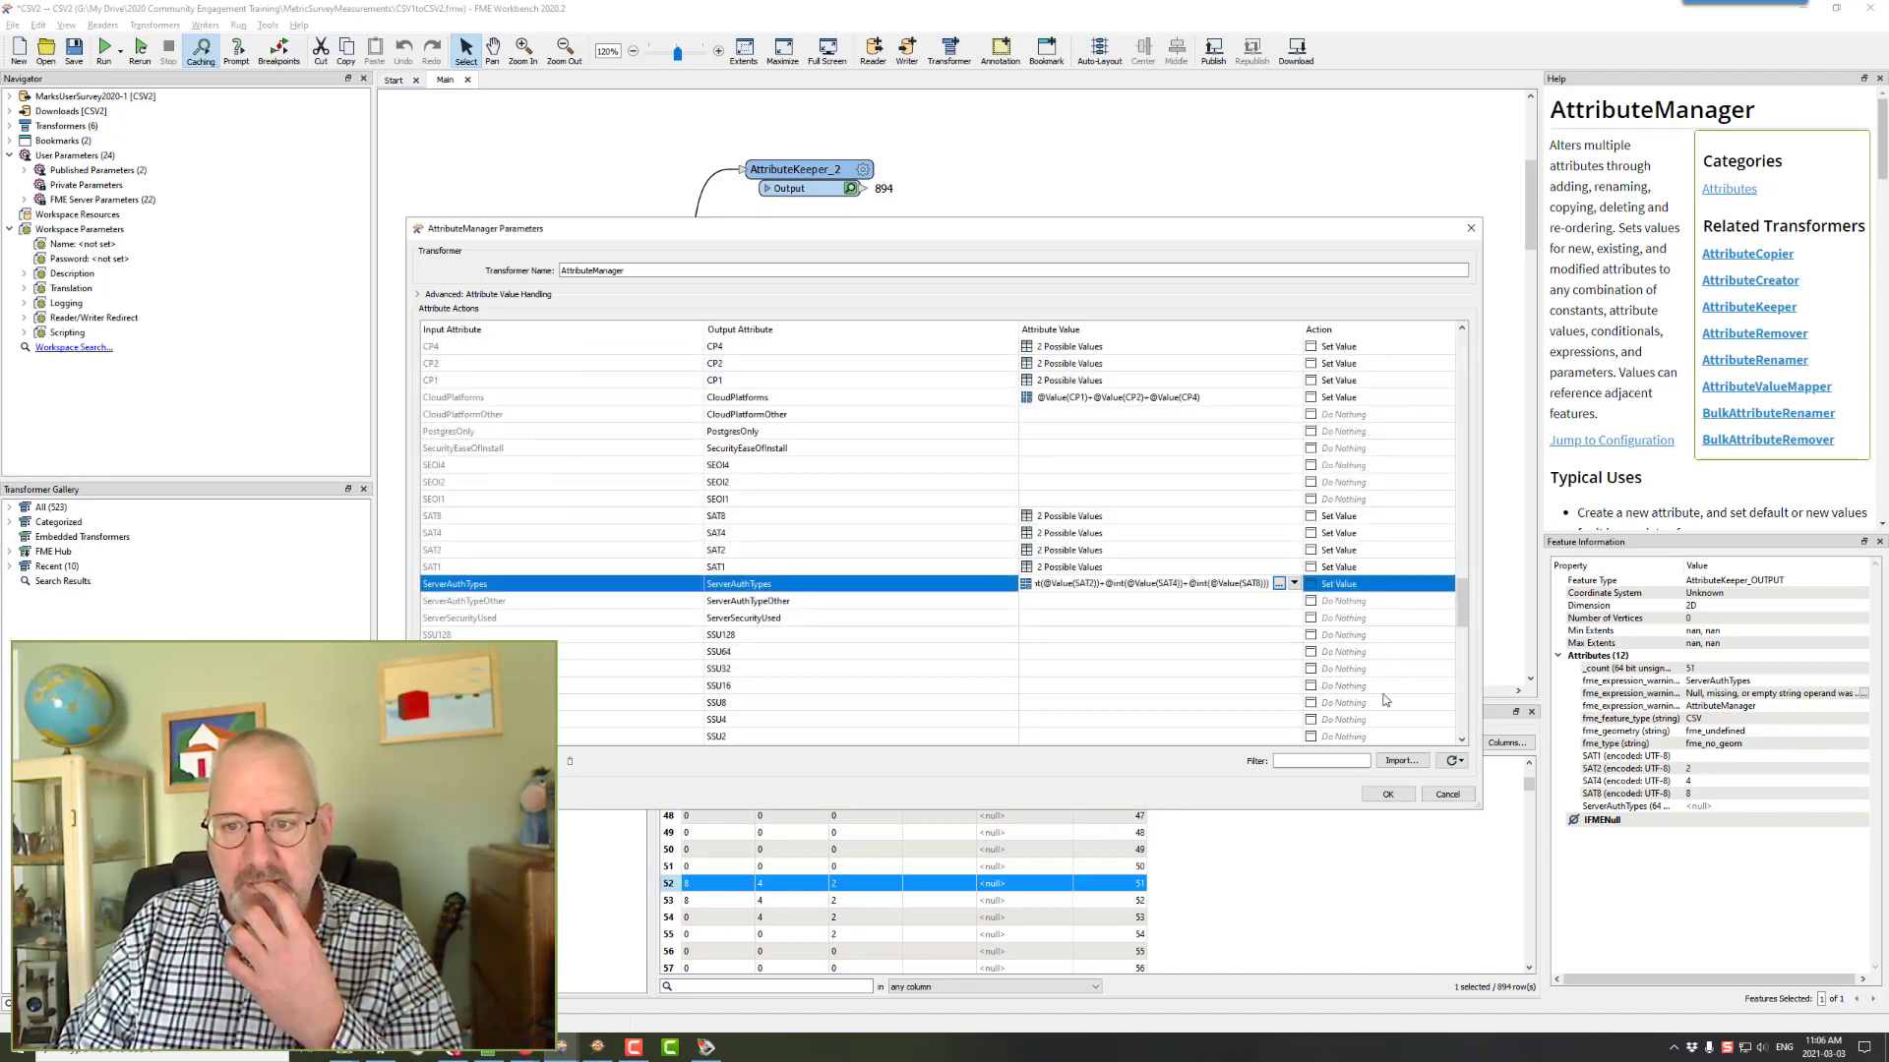
left_click(1383, 794)
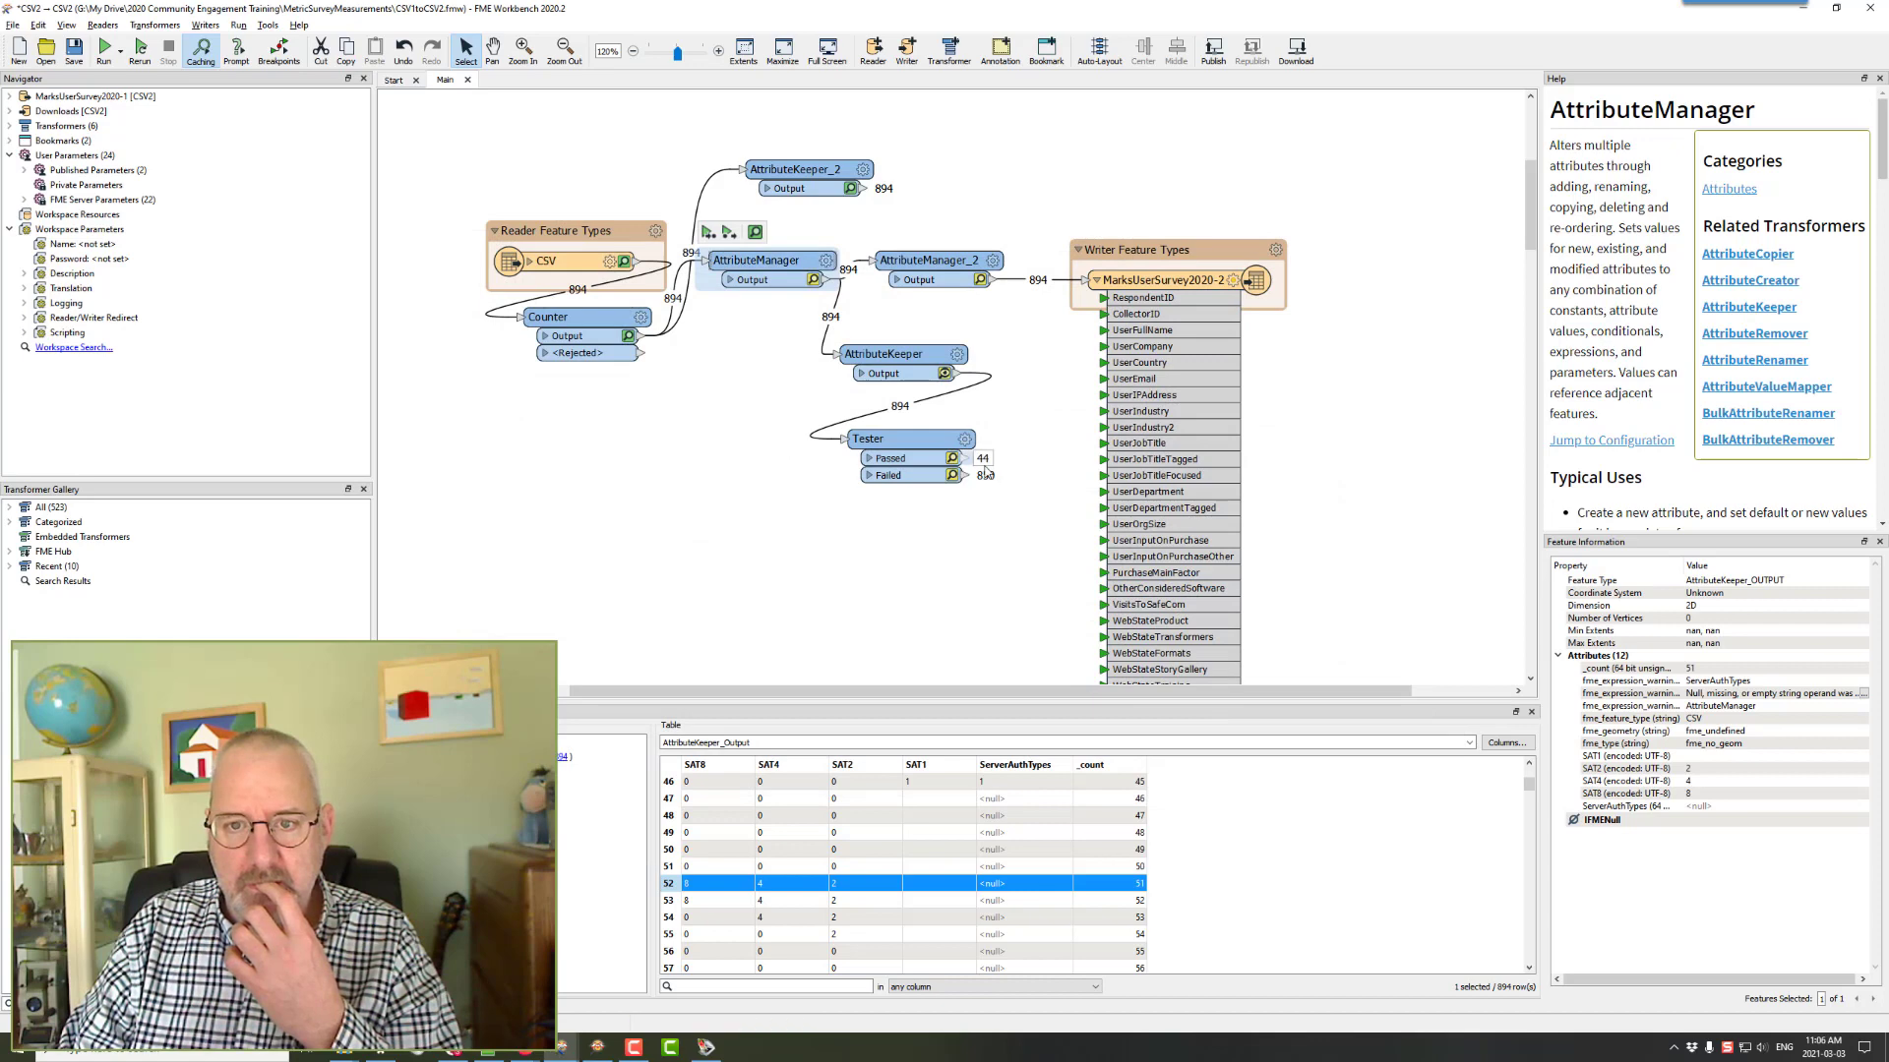
- Run the workspace up to the Tester and examine the SAT1 and ServerAuthTypes values in the AttributeKeeper's output
left_click(897, 445)
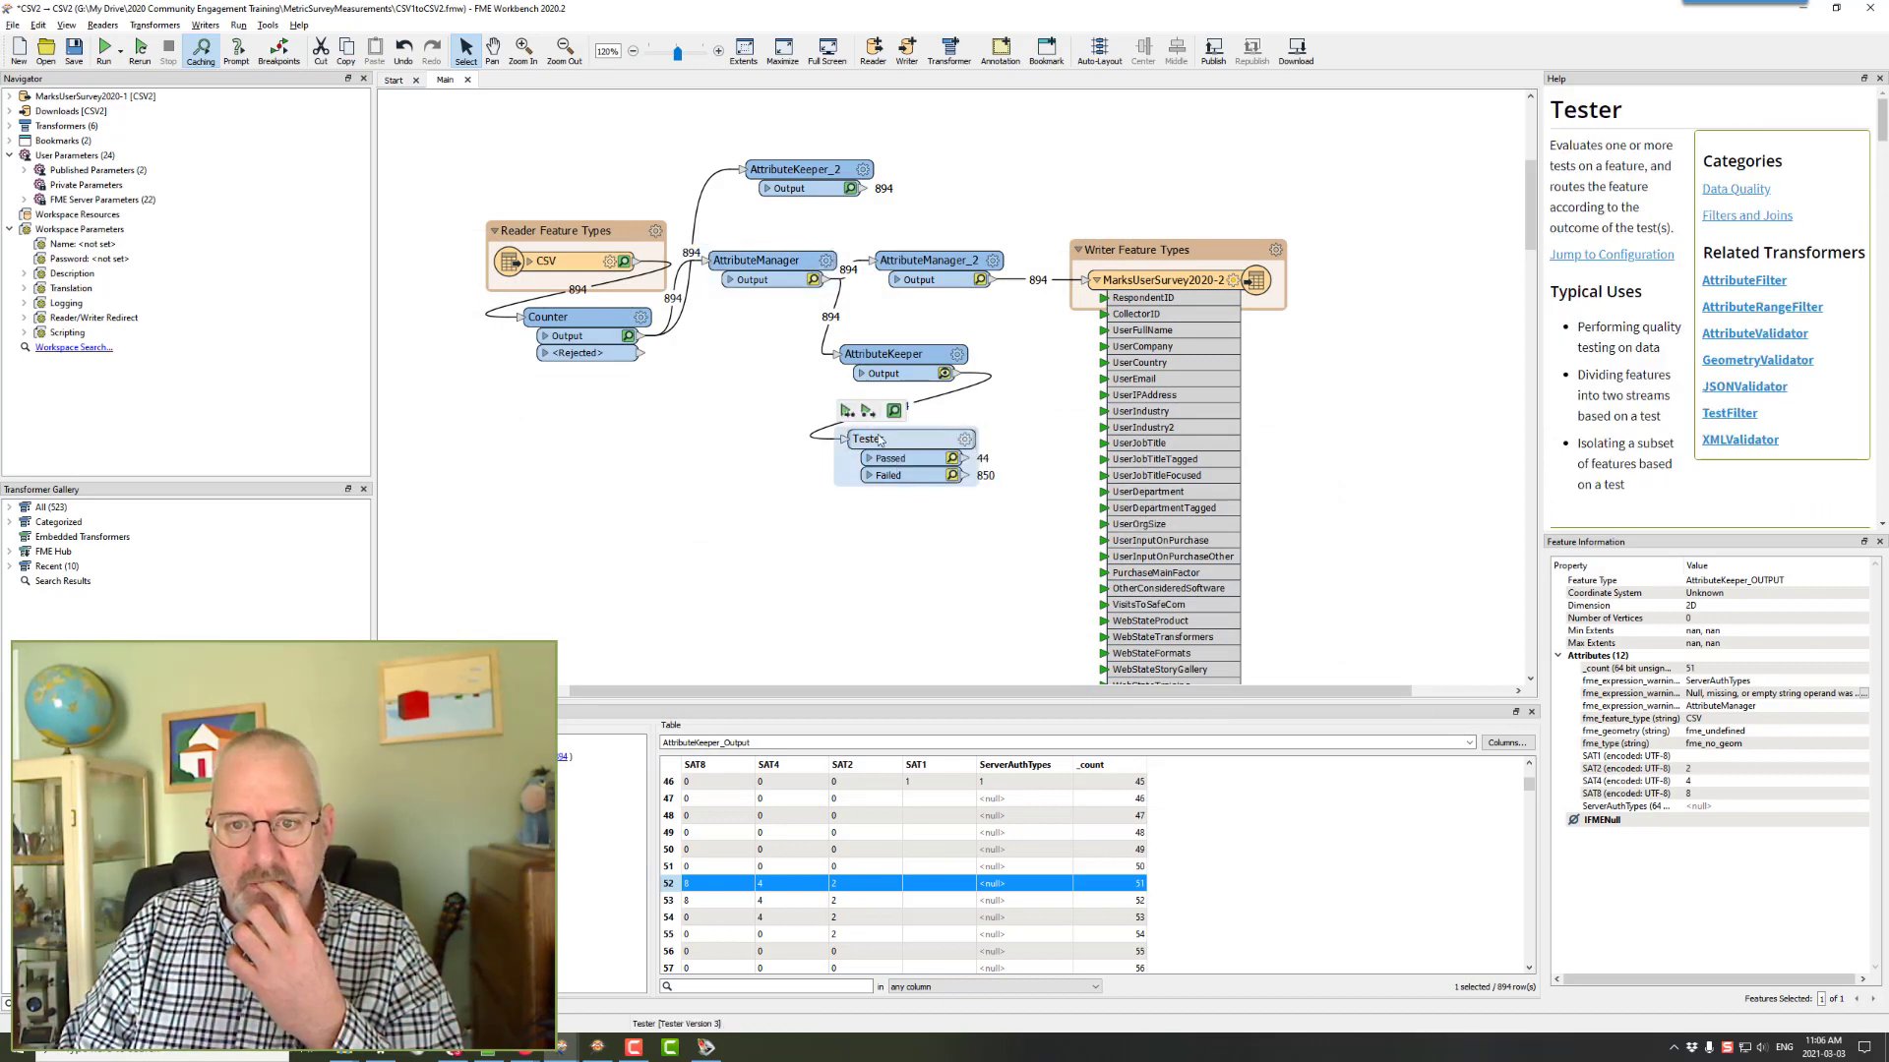
left_click(847, 412)
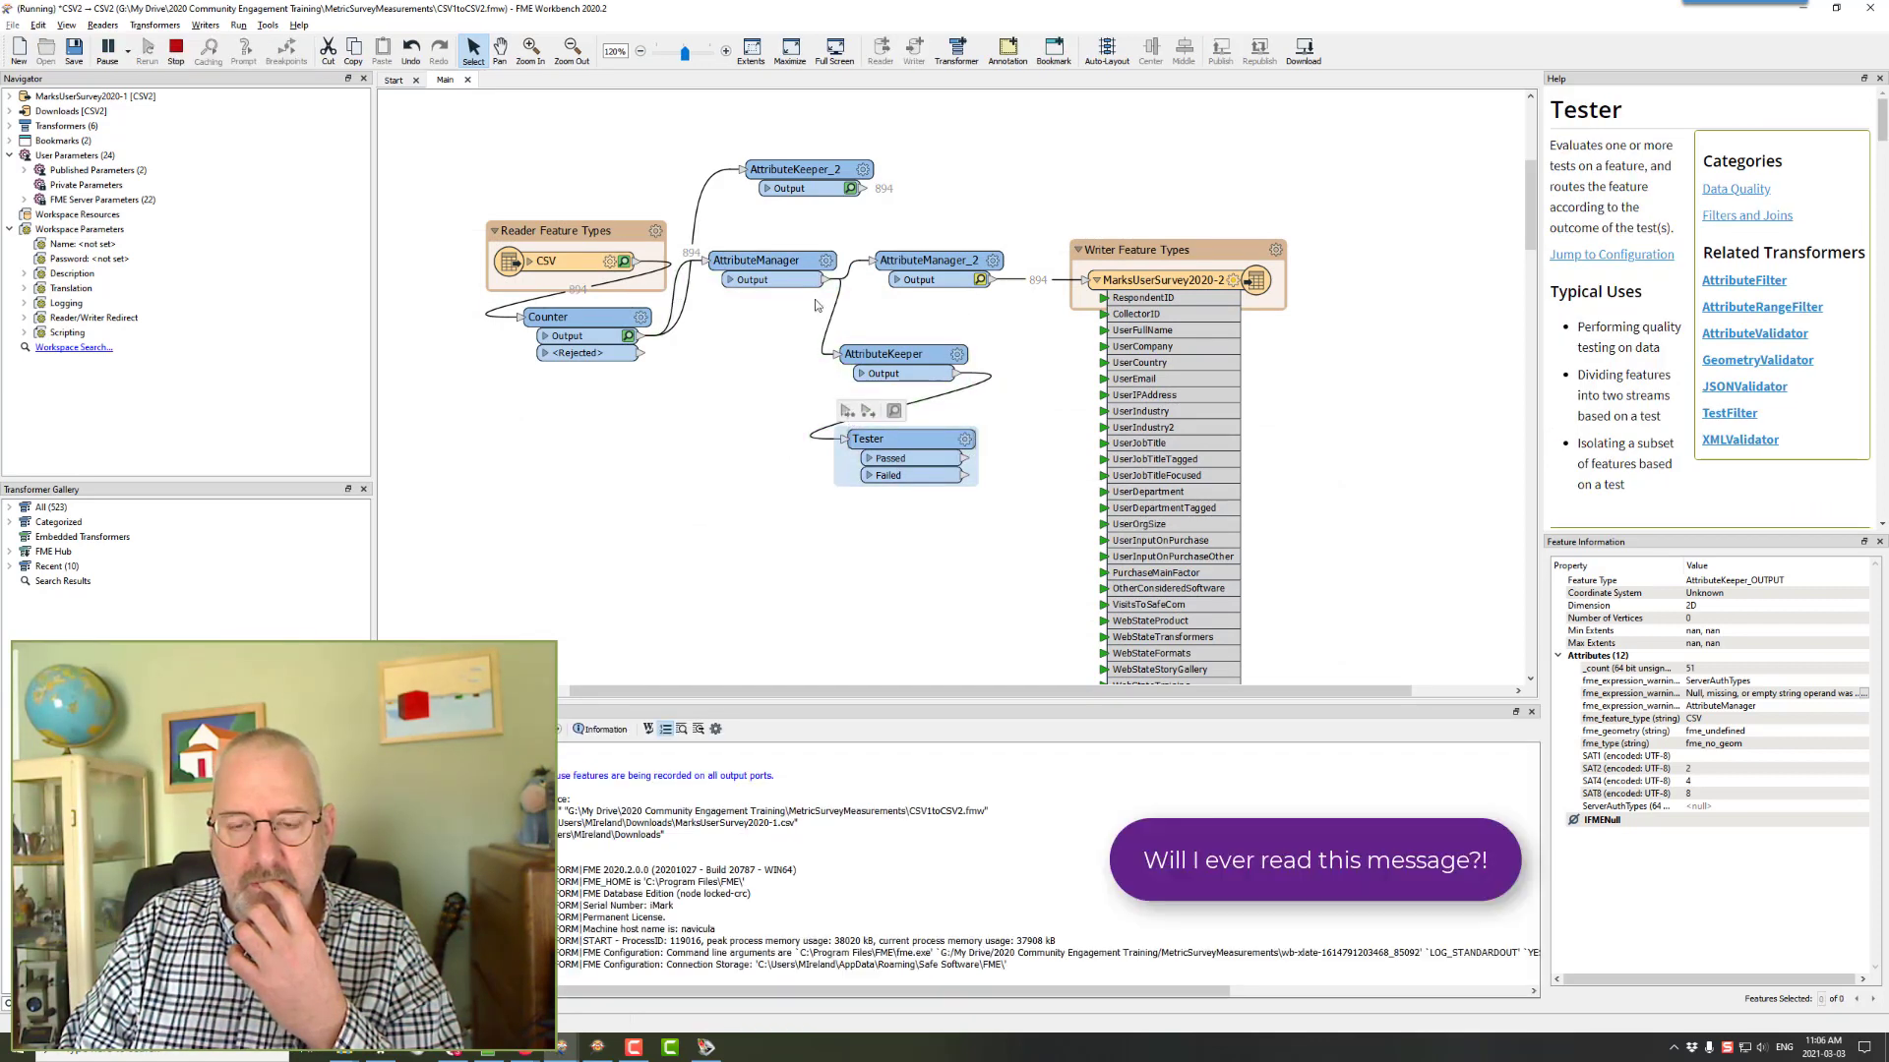
left_click(945, 374)
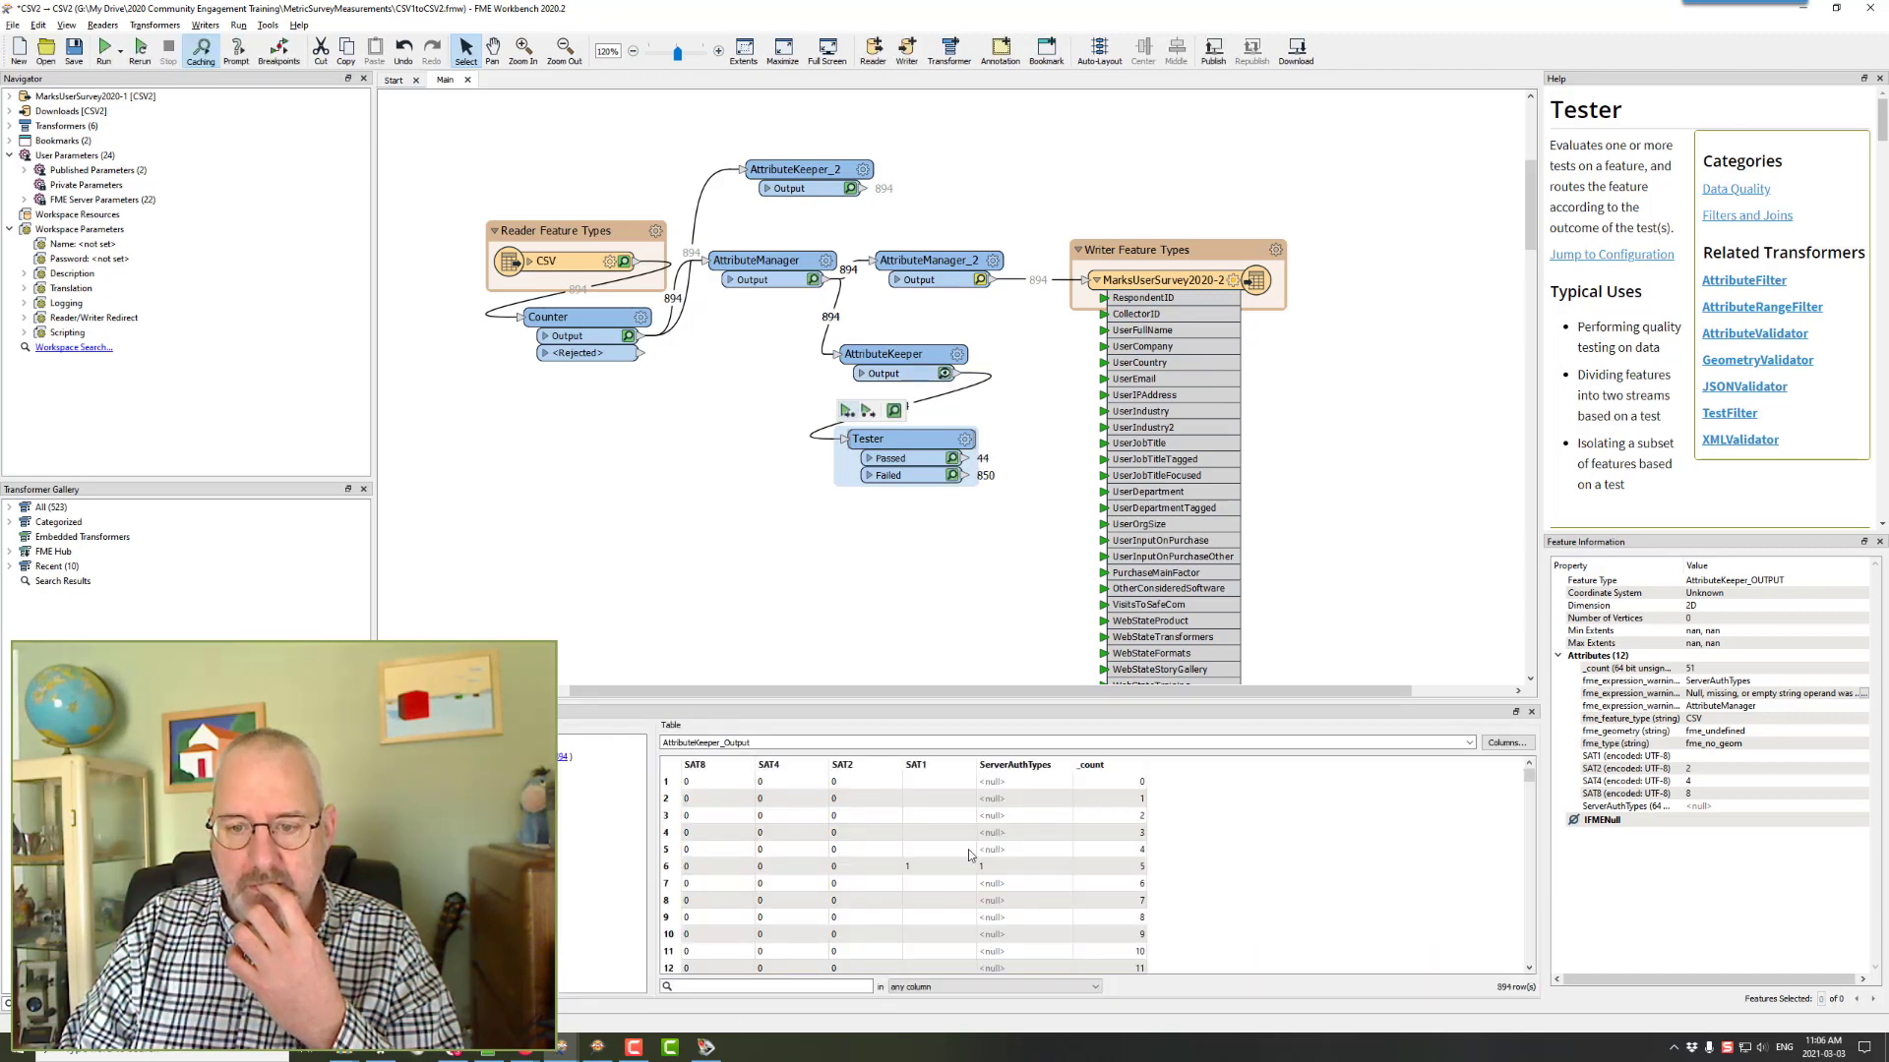
scroll(969, 854, "down", 13)
scroll(968, 854, "down", 3)
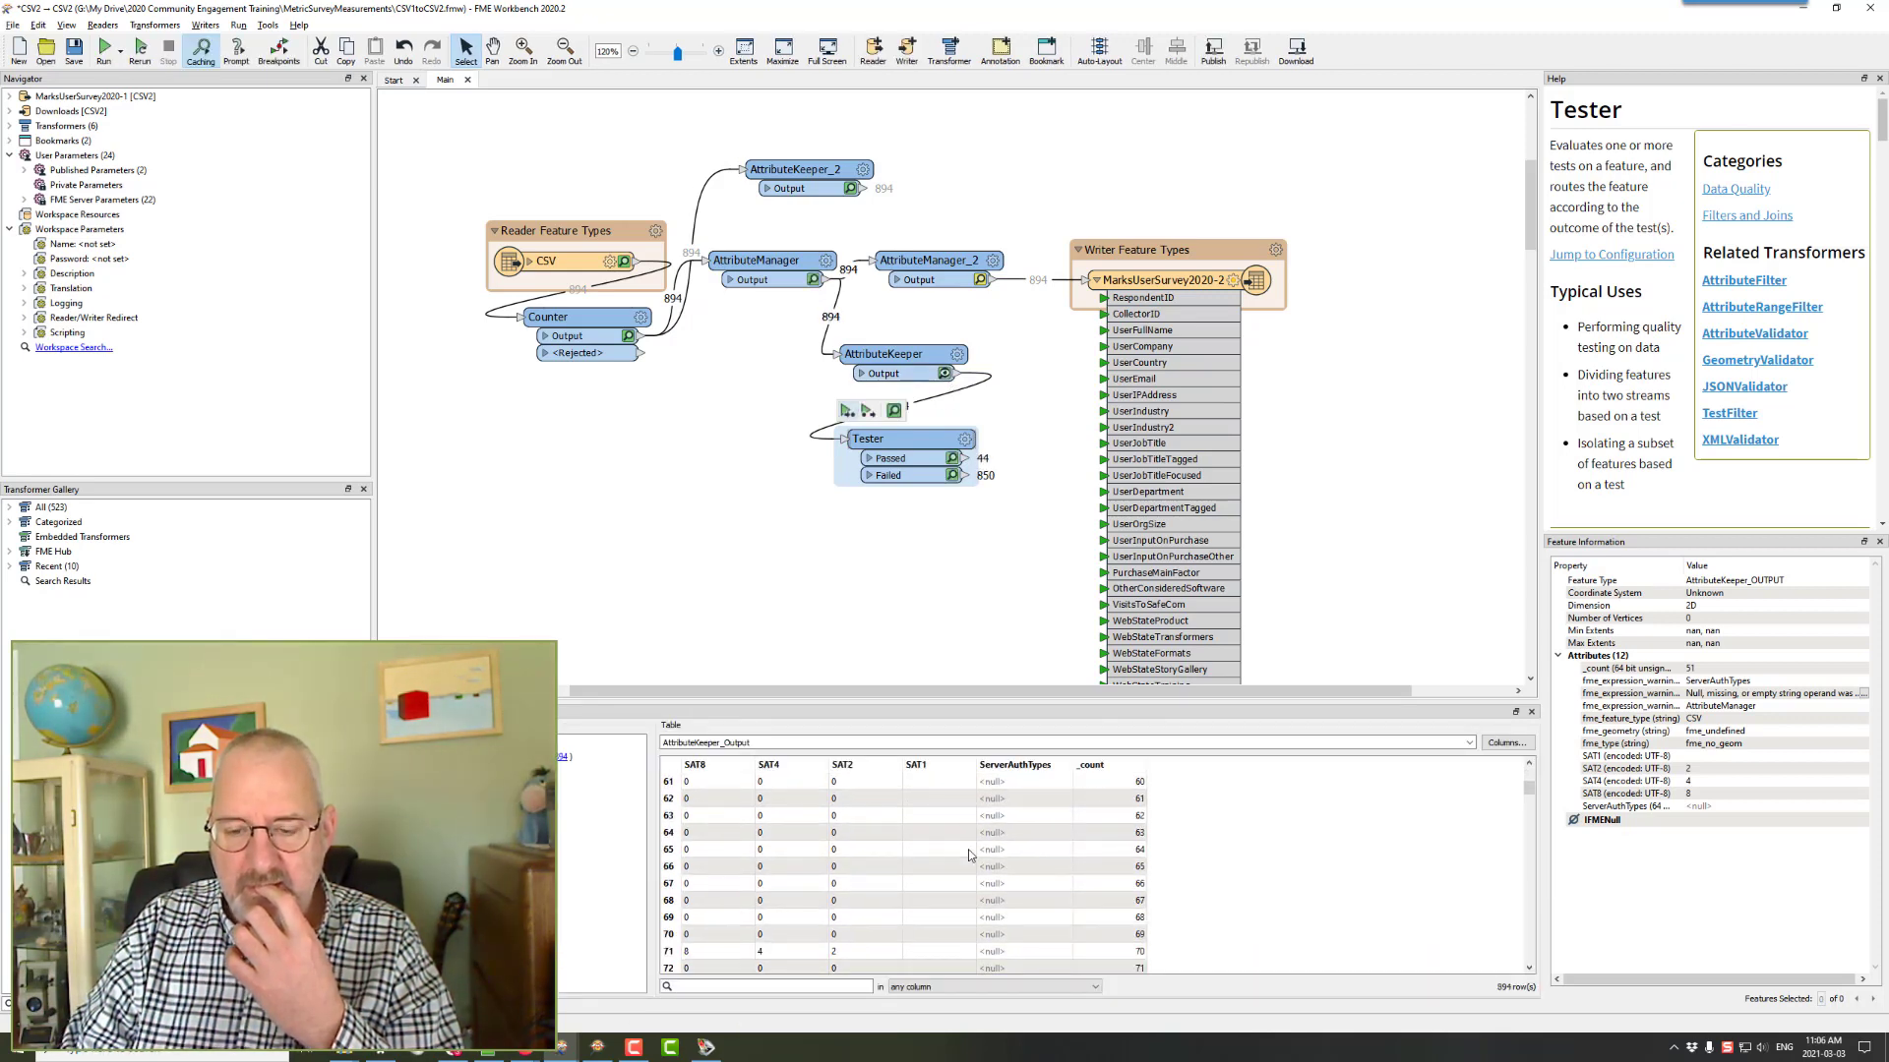
scroll(969, 854, "up", 11)
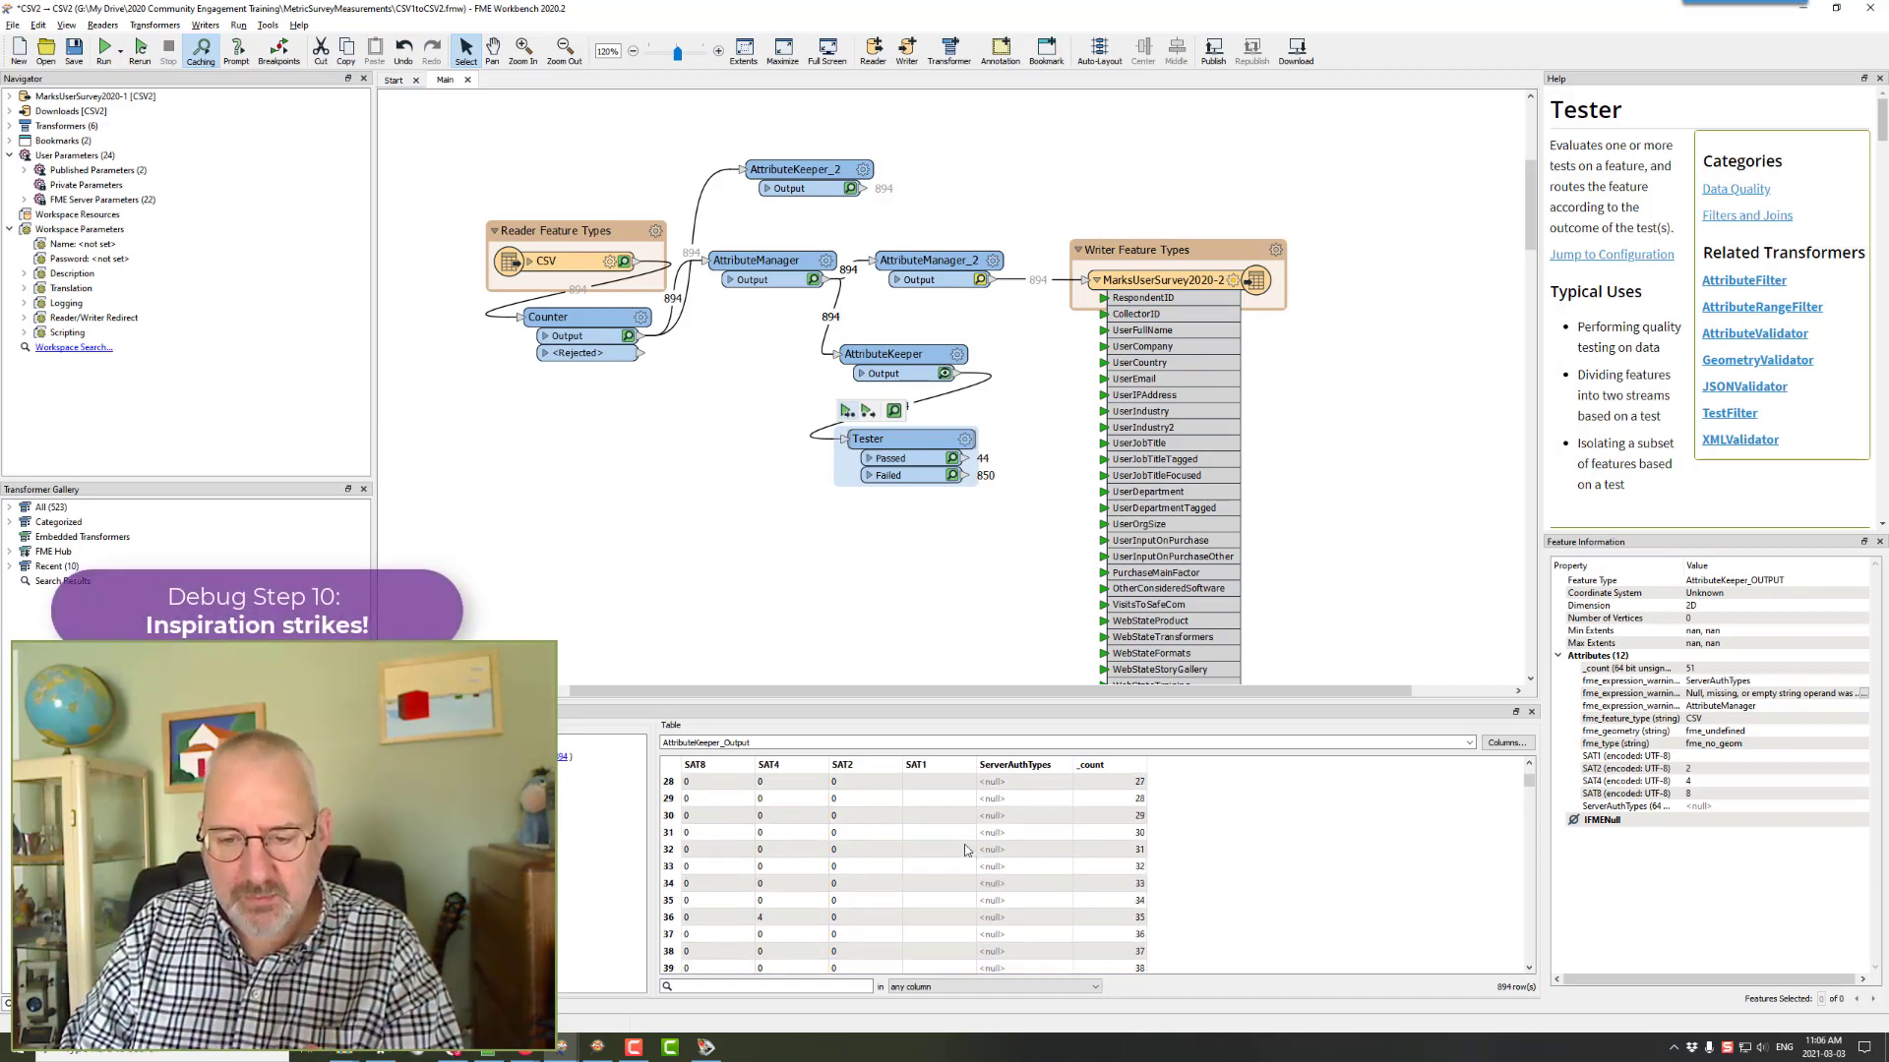
left_click(950, 799)
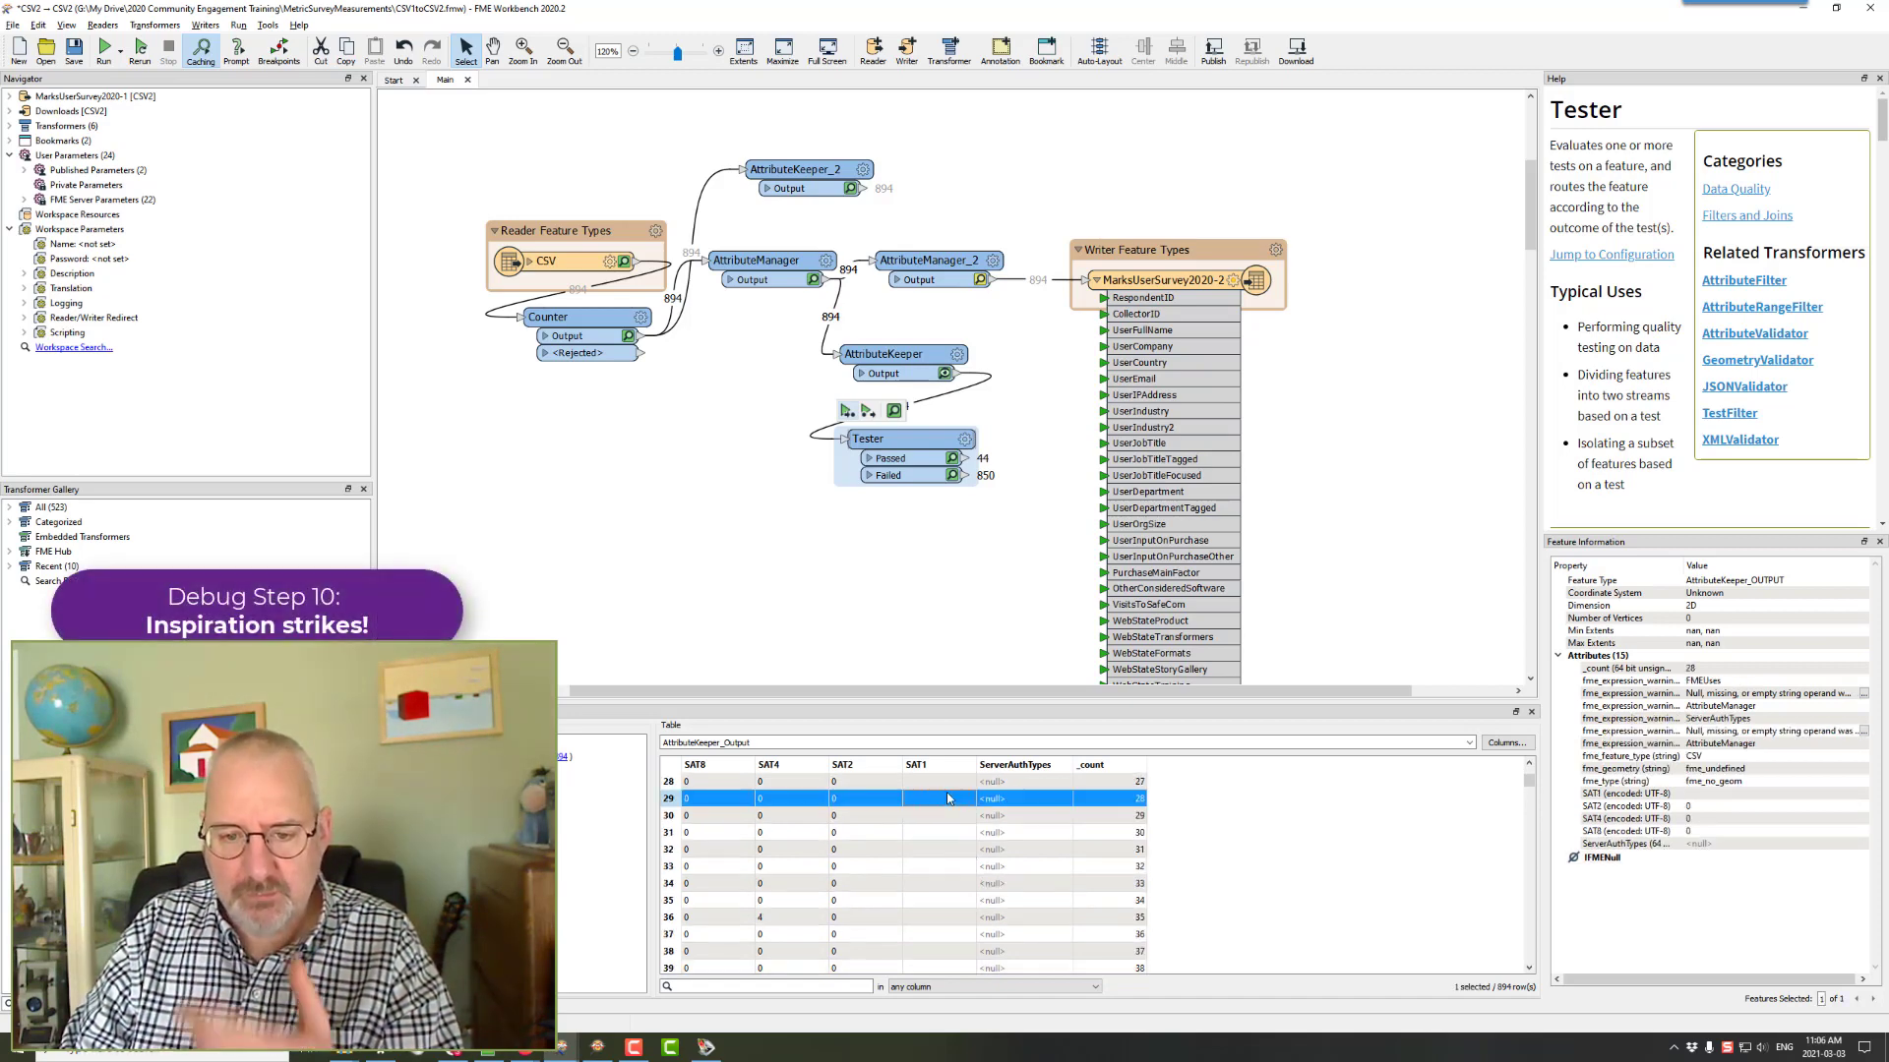
- In the first AttributeManager, set the Else value of SAT1's conditional definition to 0 and apply the transformer's parameters
left_click(829, 271)
left_click(830, 268)
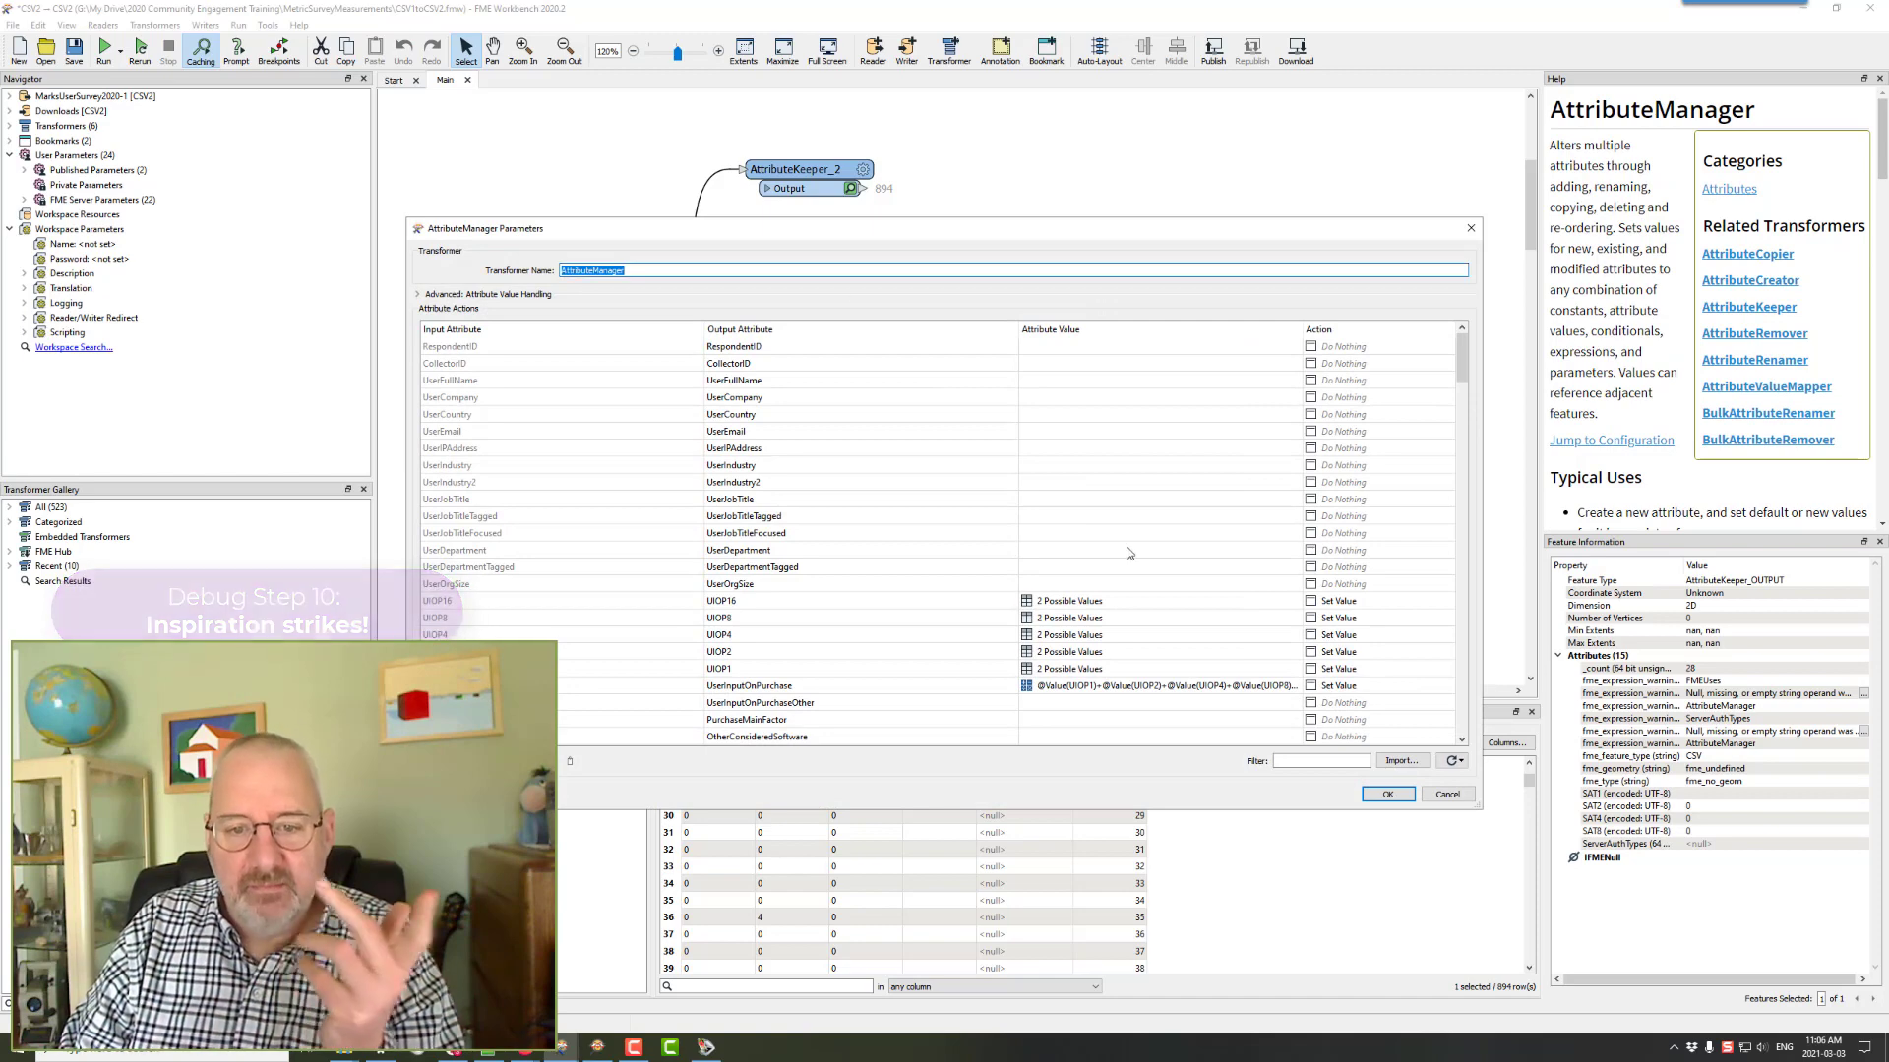
scroll(977, 669, "down", 20)
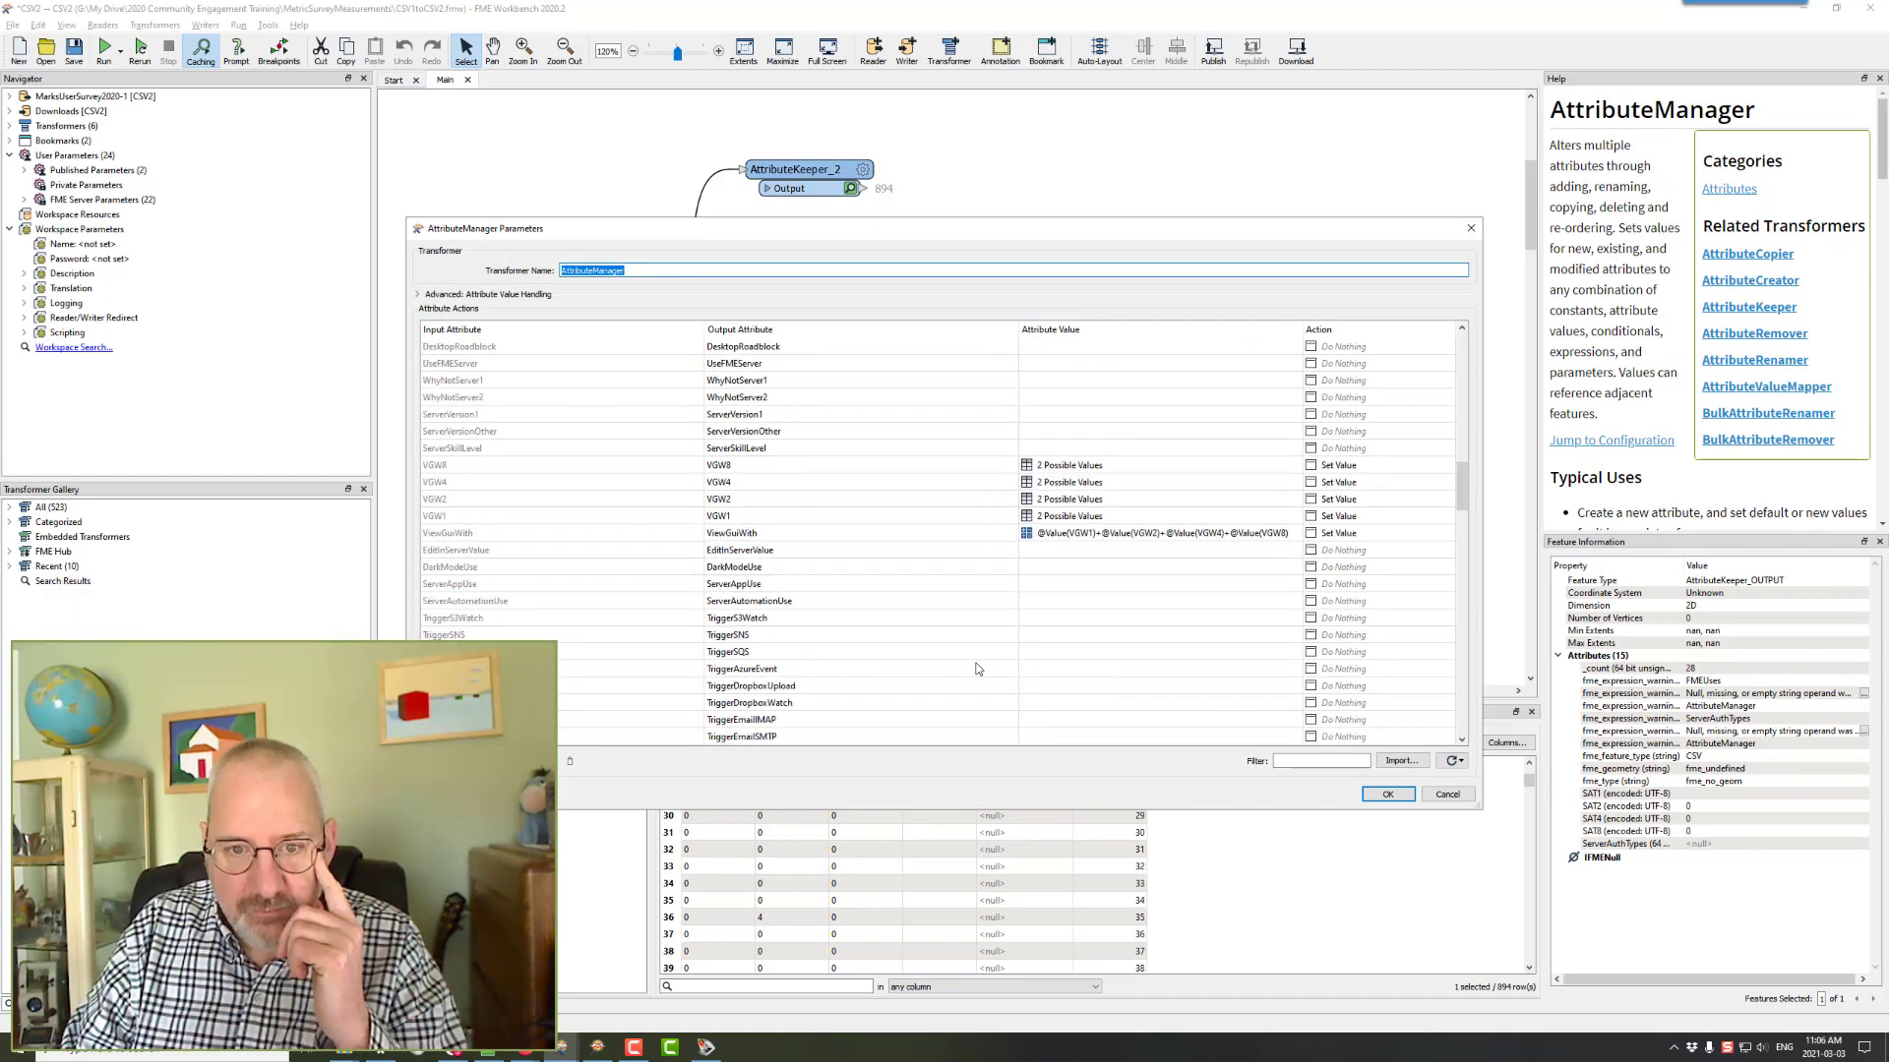
scroll(977, 669, "down", 8)
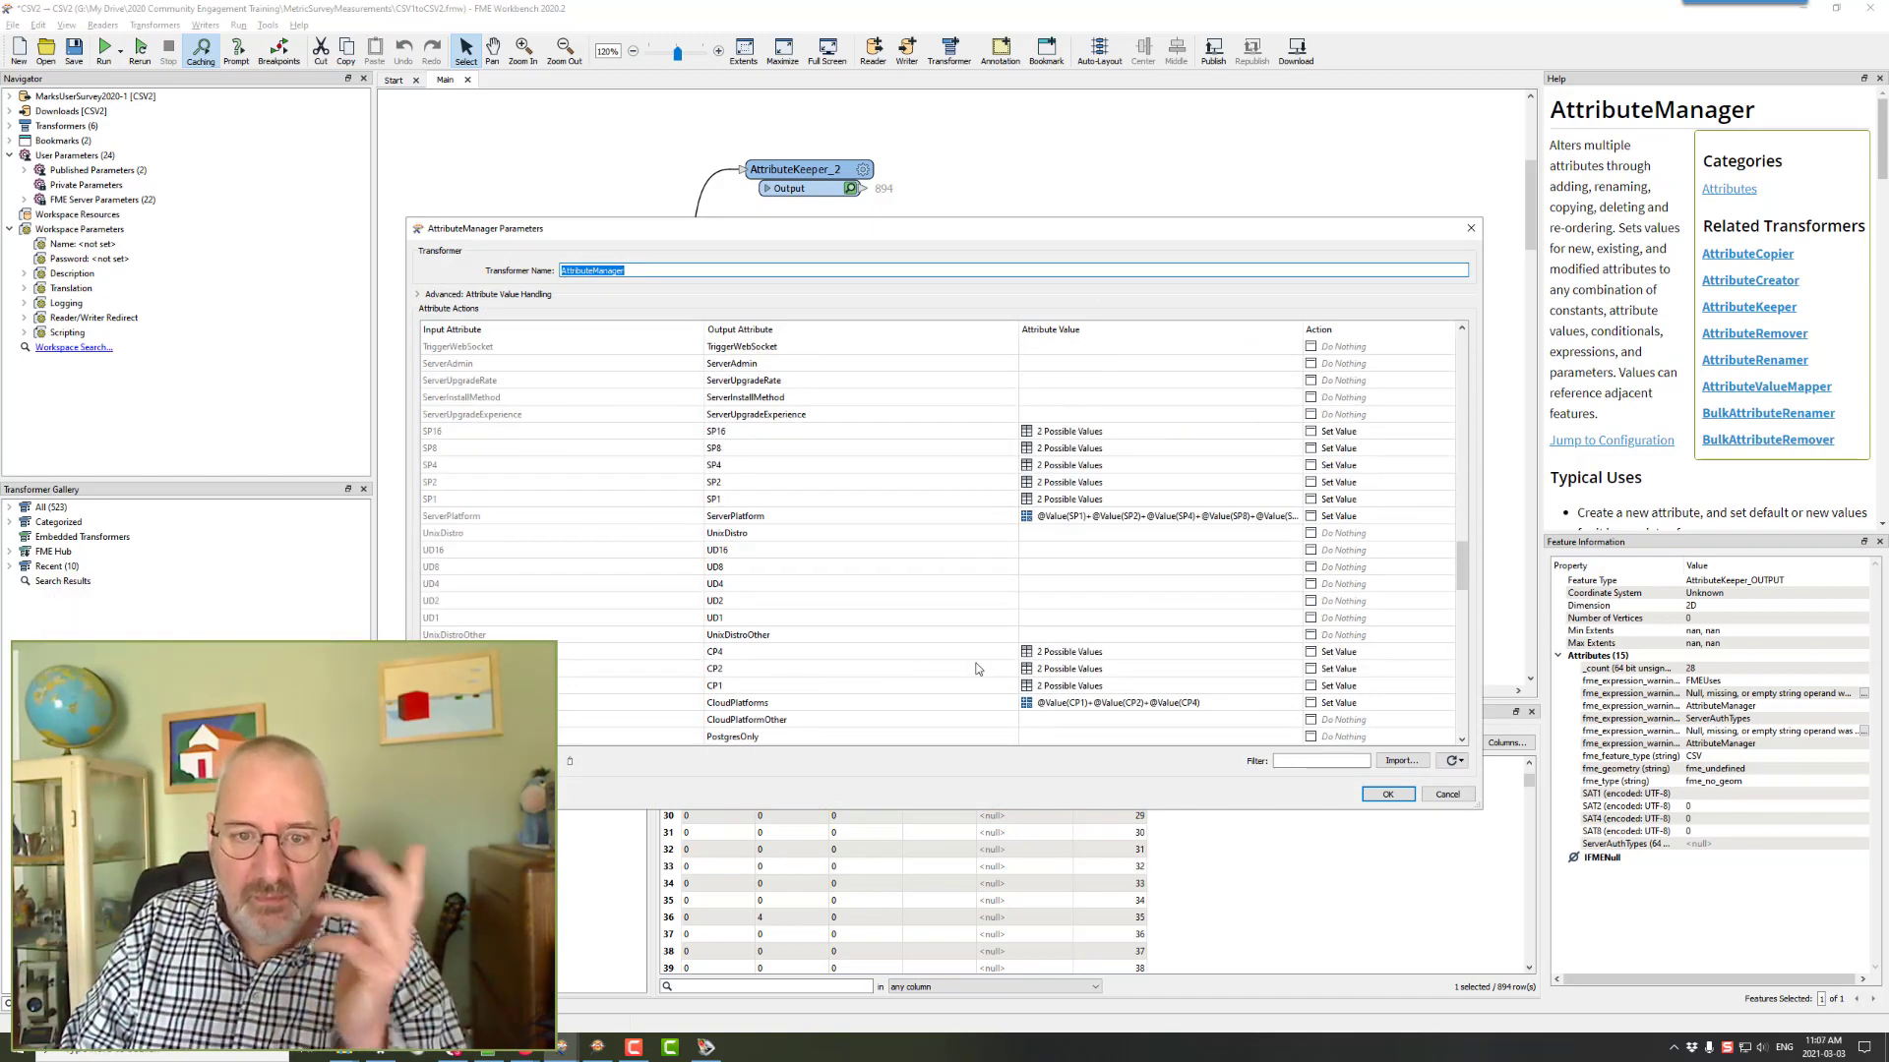
scroll(972, 546, "down", 5)
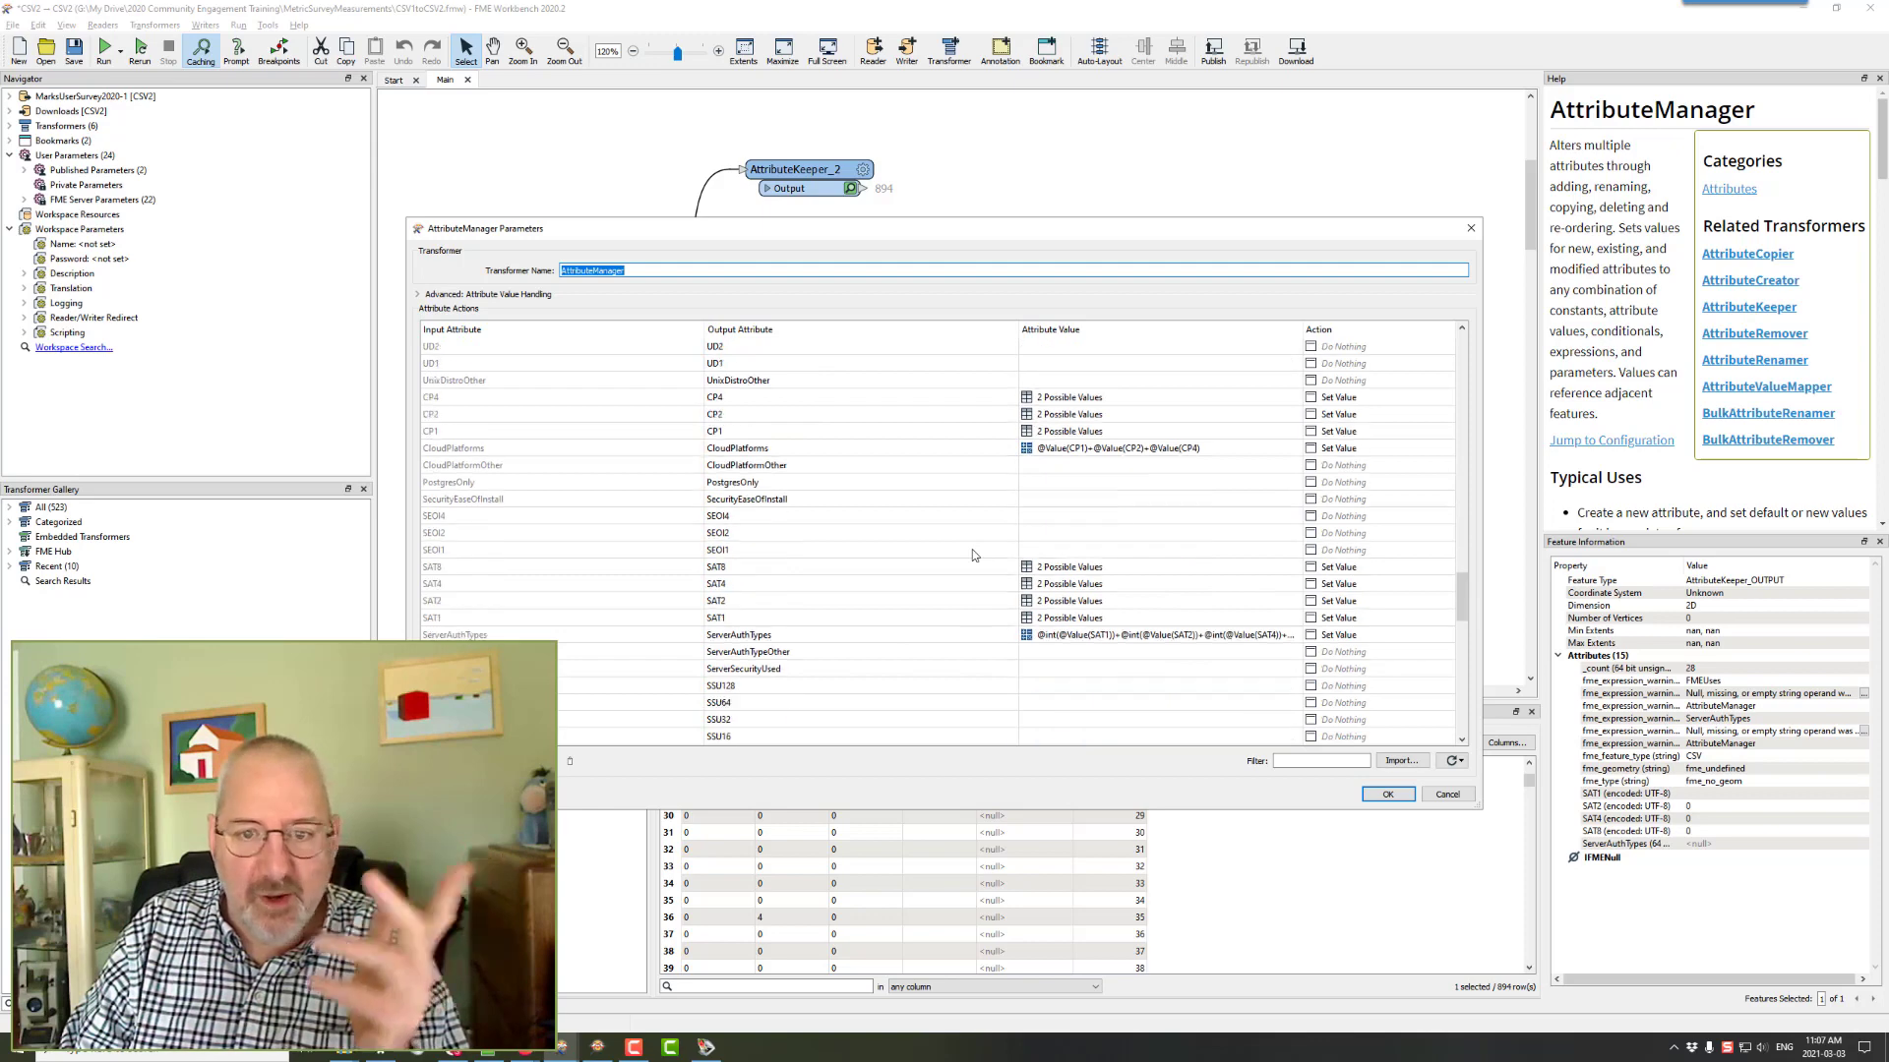
left_click(1117, 620)
left_click(1279, 618)
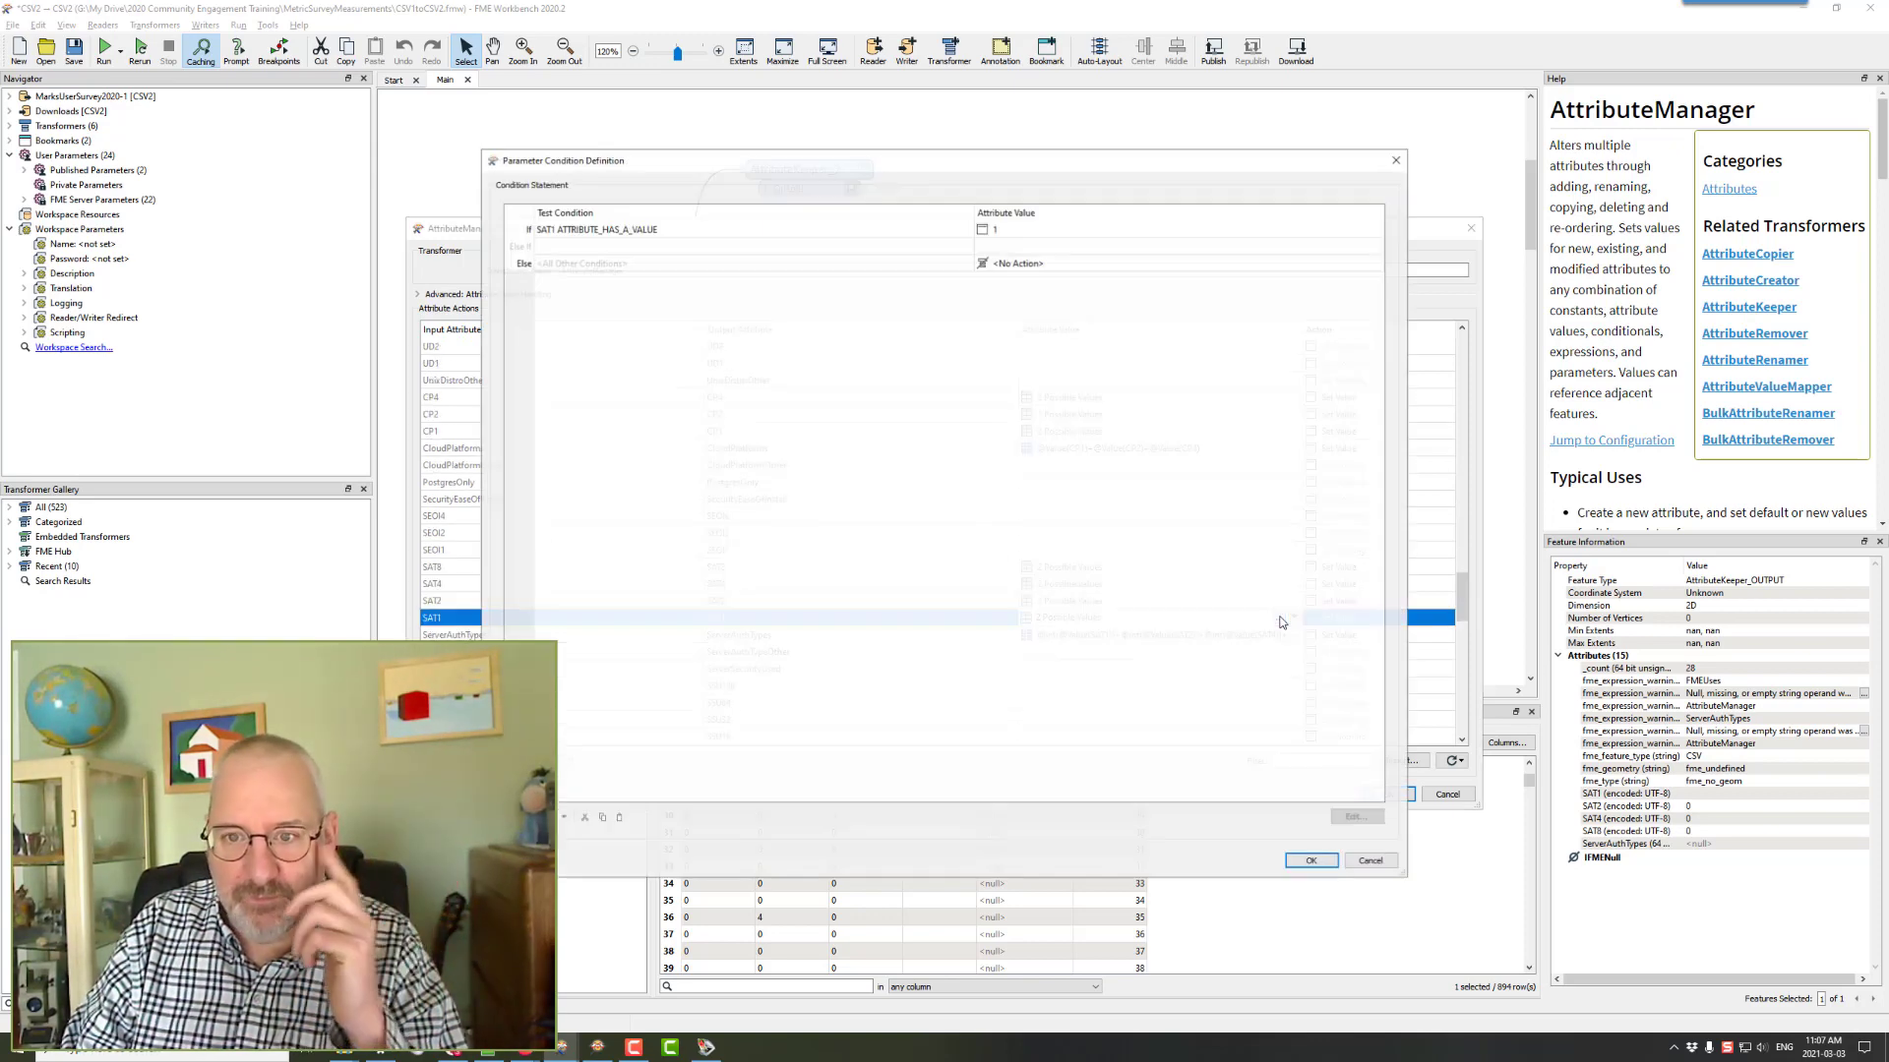
left_click(1027, 267)
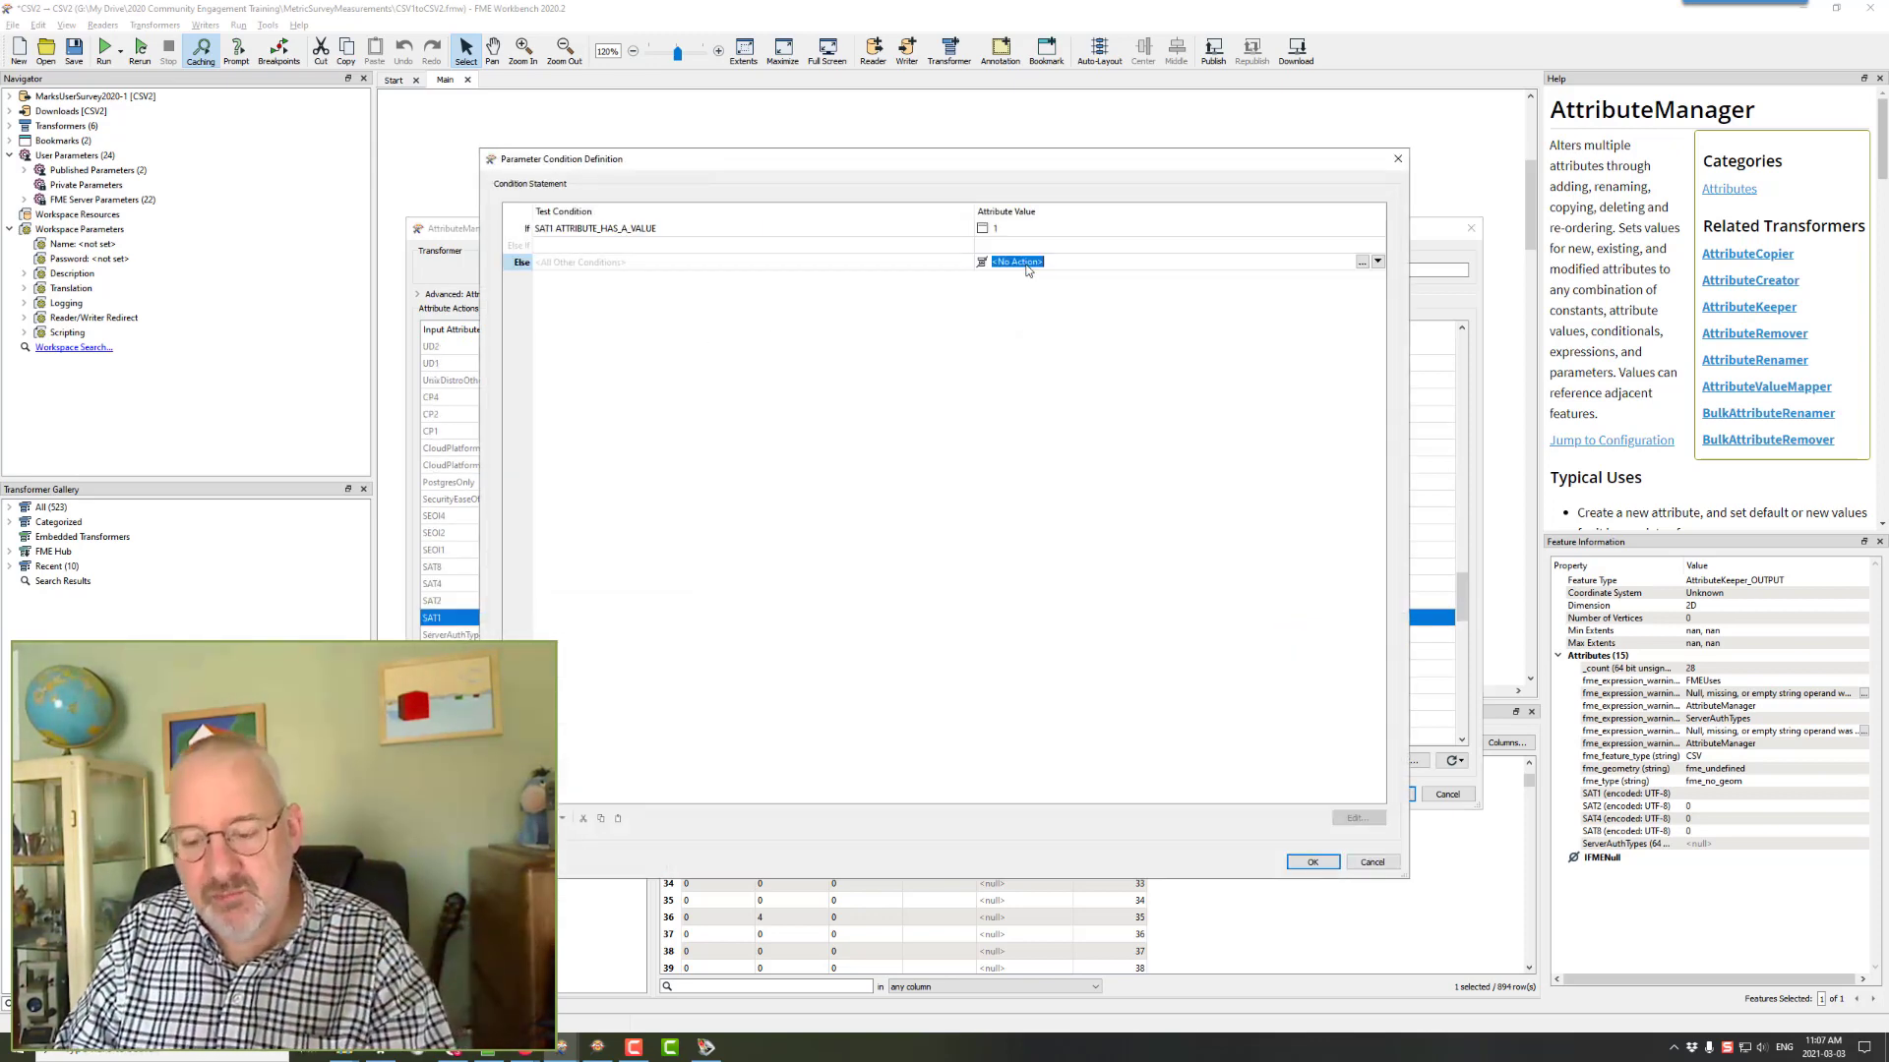
type("0")
left_click(1066, 550)
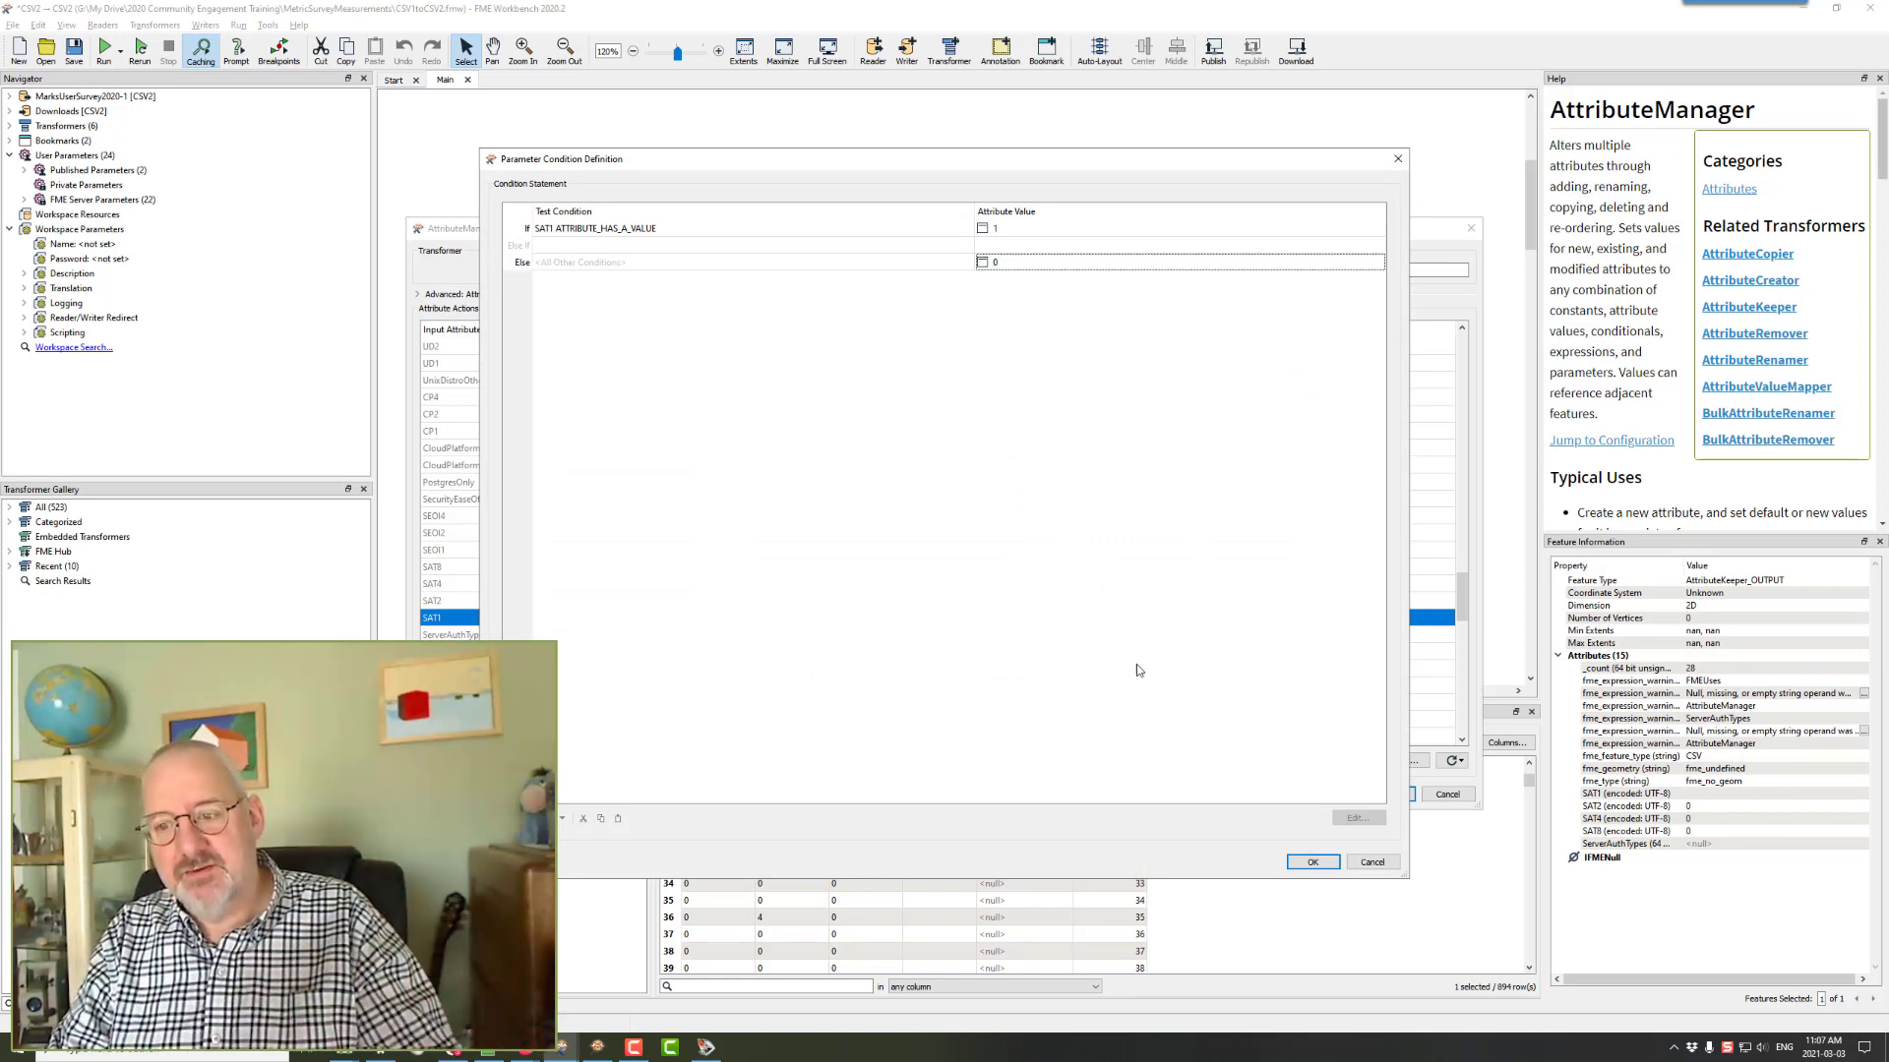
left_click(1314, 863)
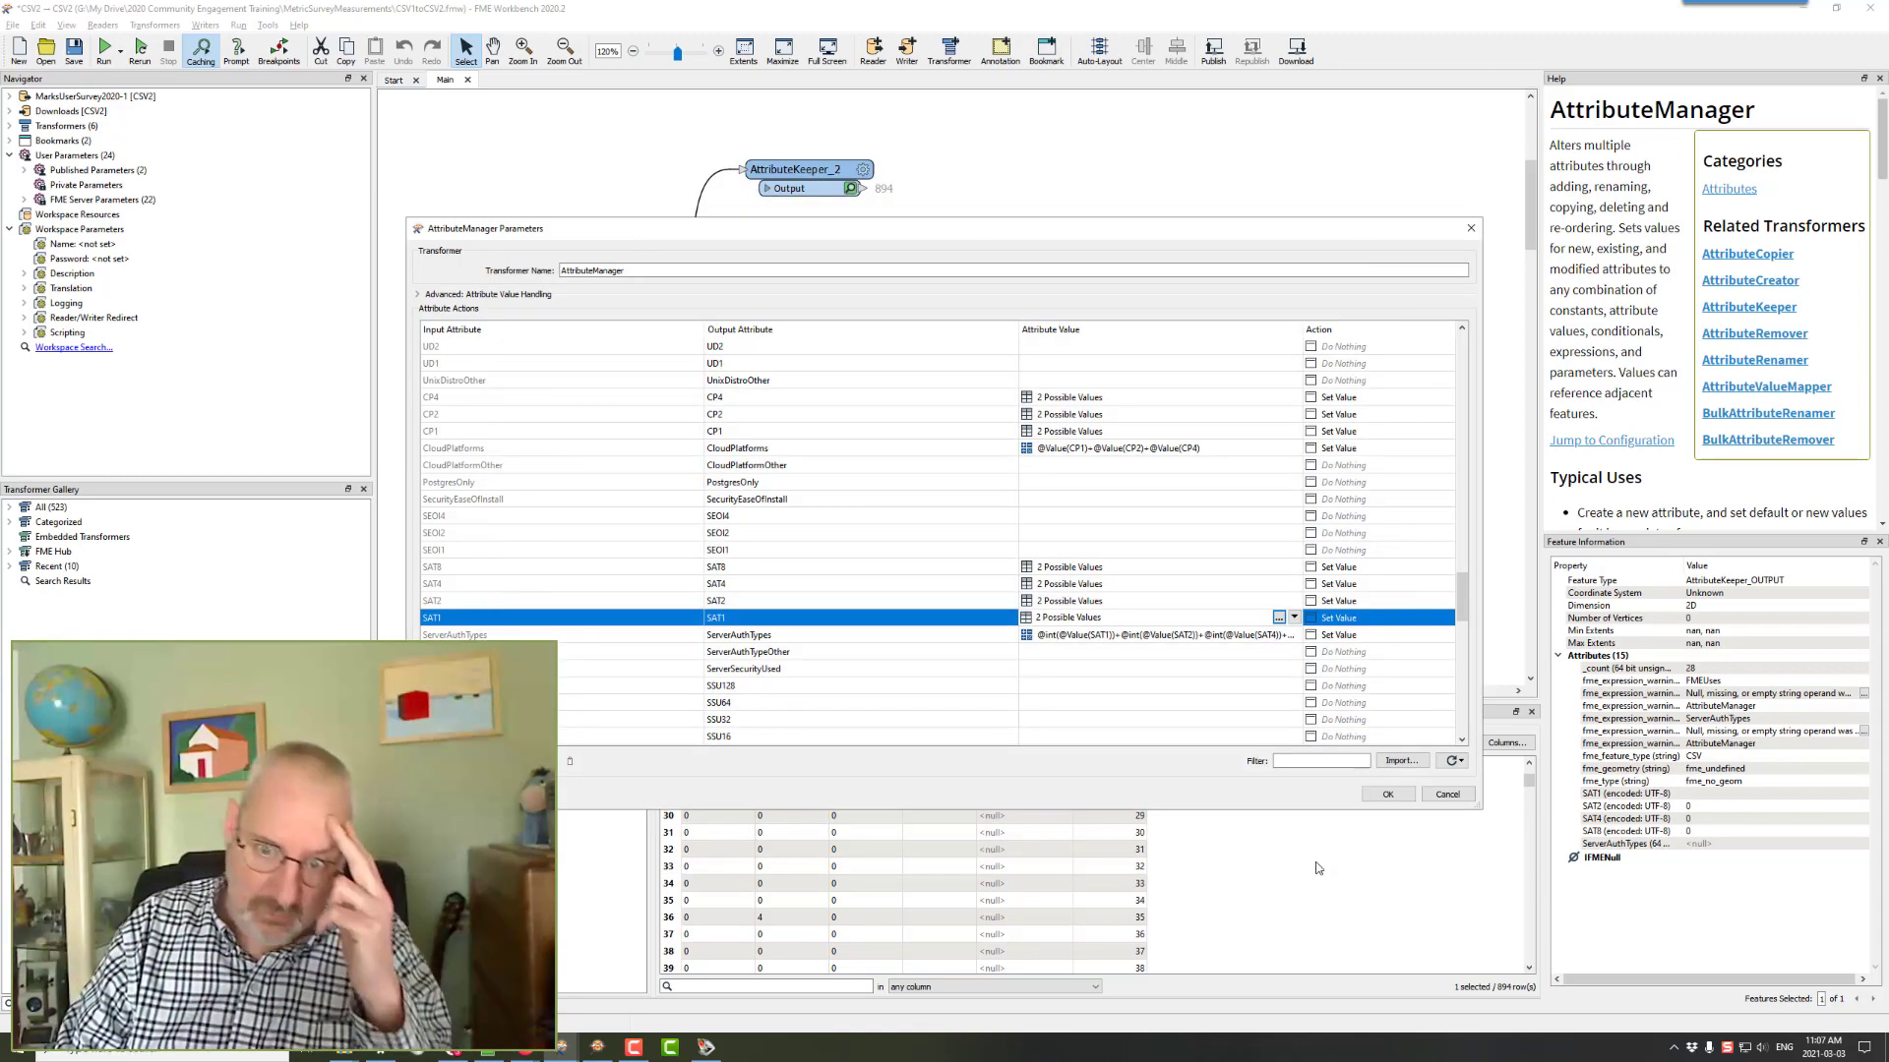
left_click(1387, 793)
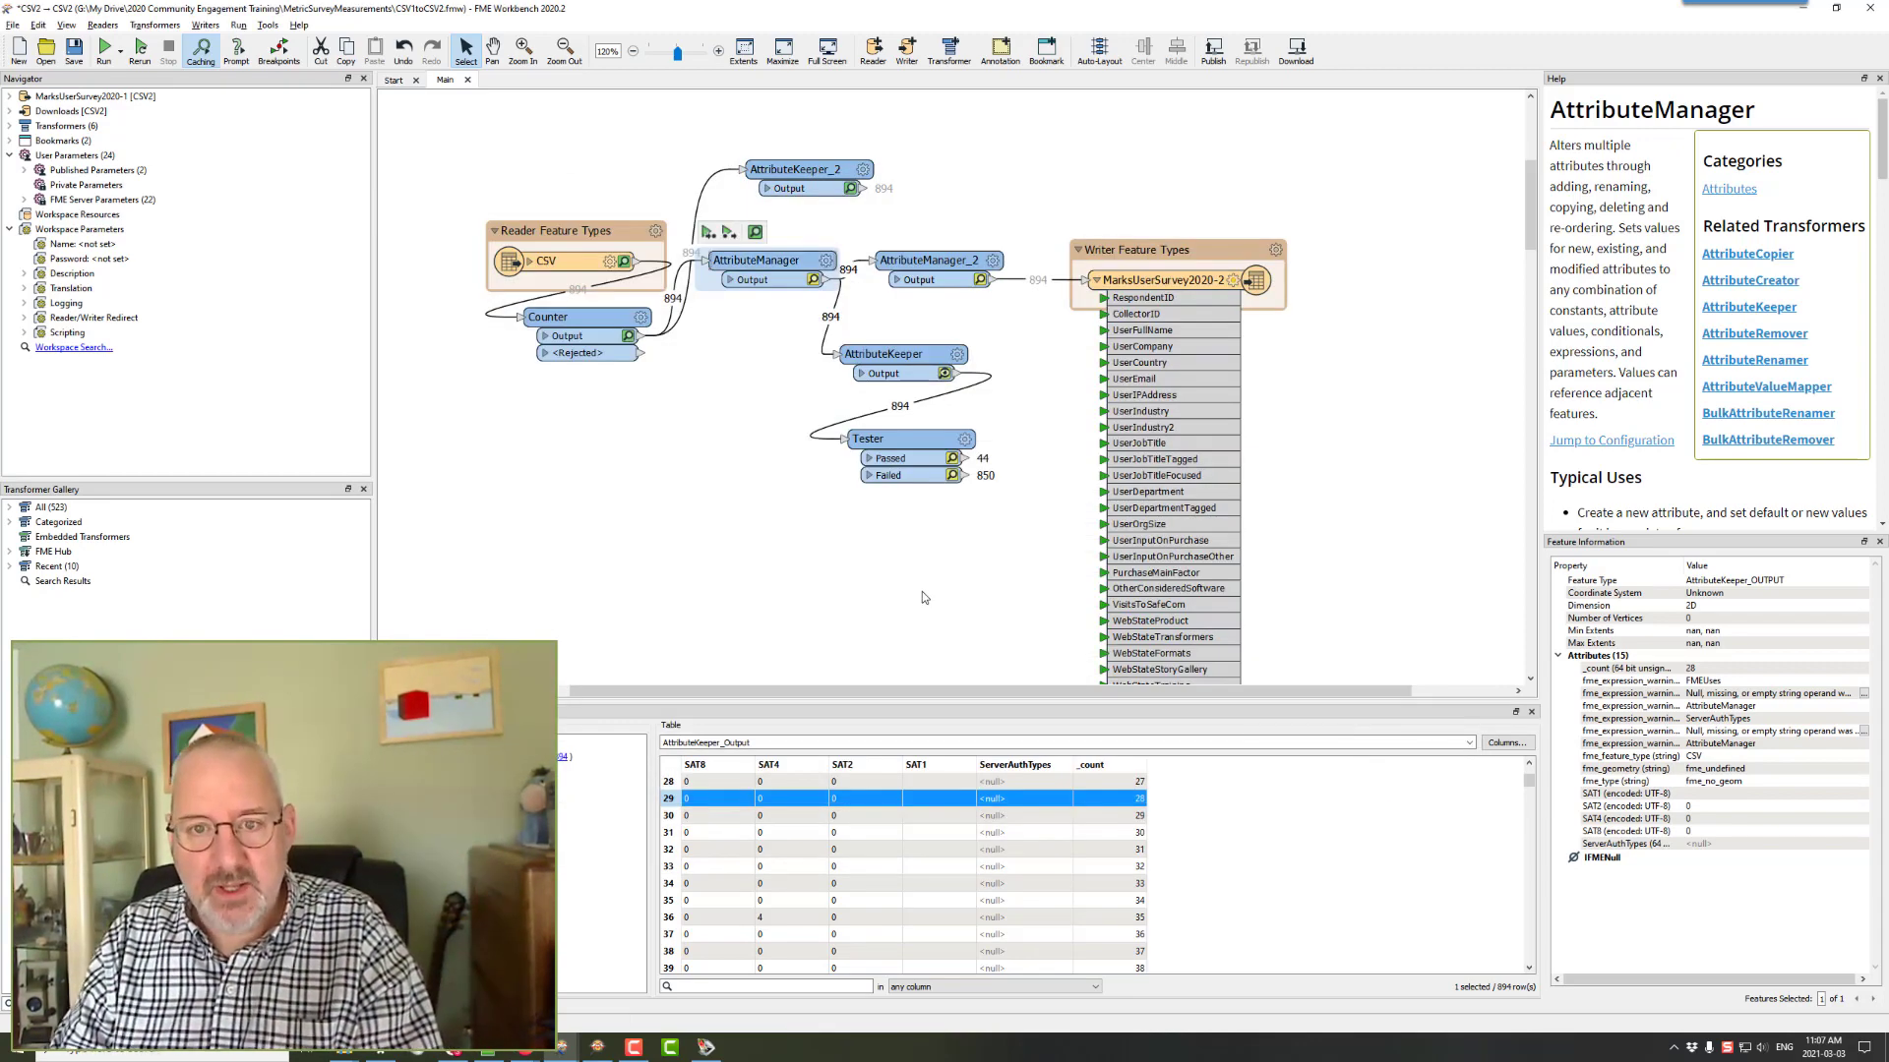
- Run the workspace up to the Tester, check the ServerAuthTypes values in its Passed output, and rerun the full translation
left_click(881, 440)
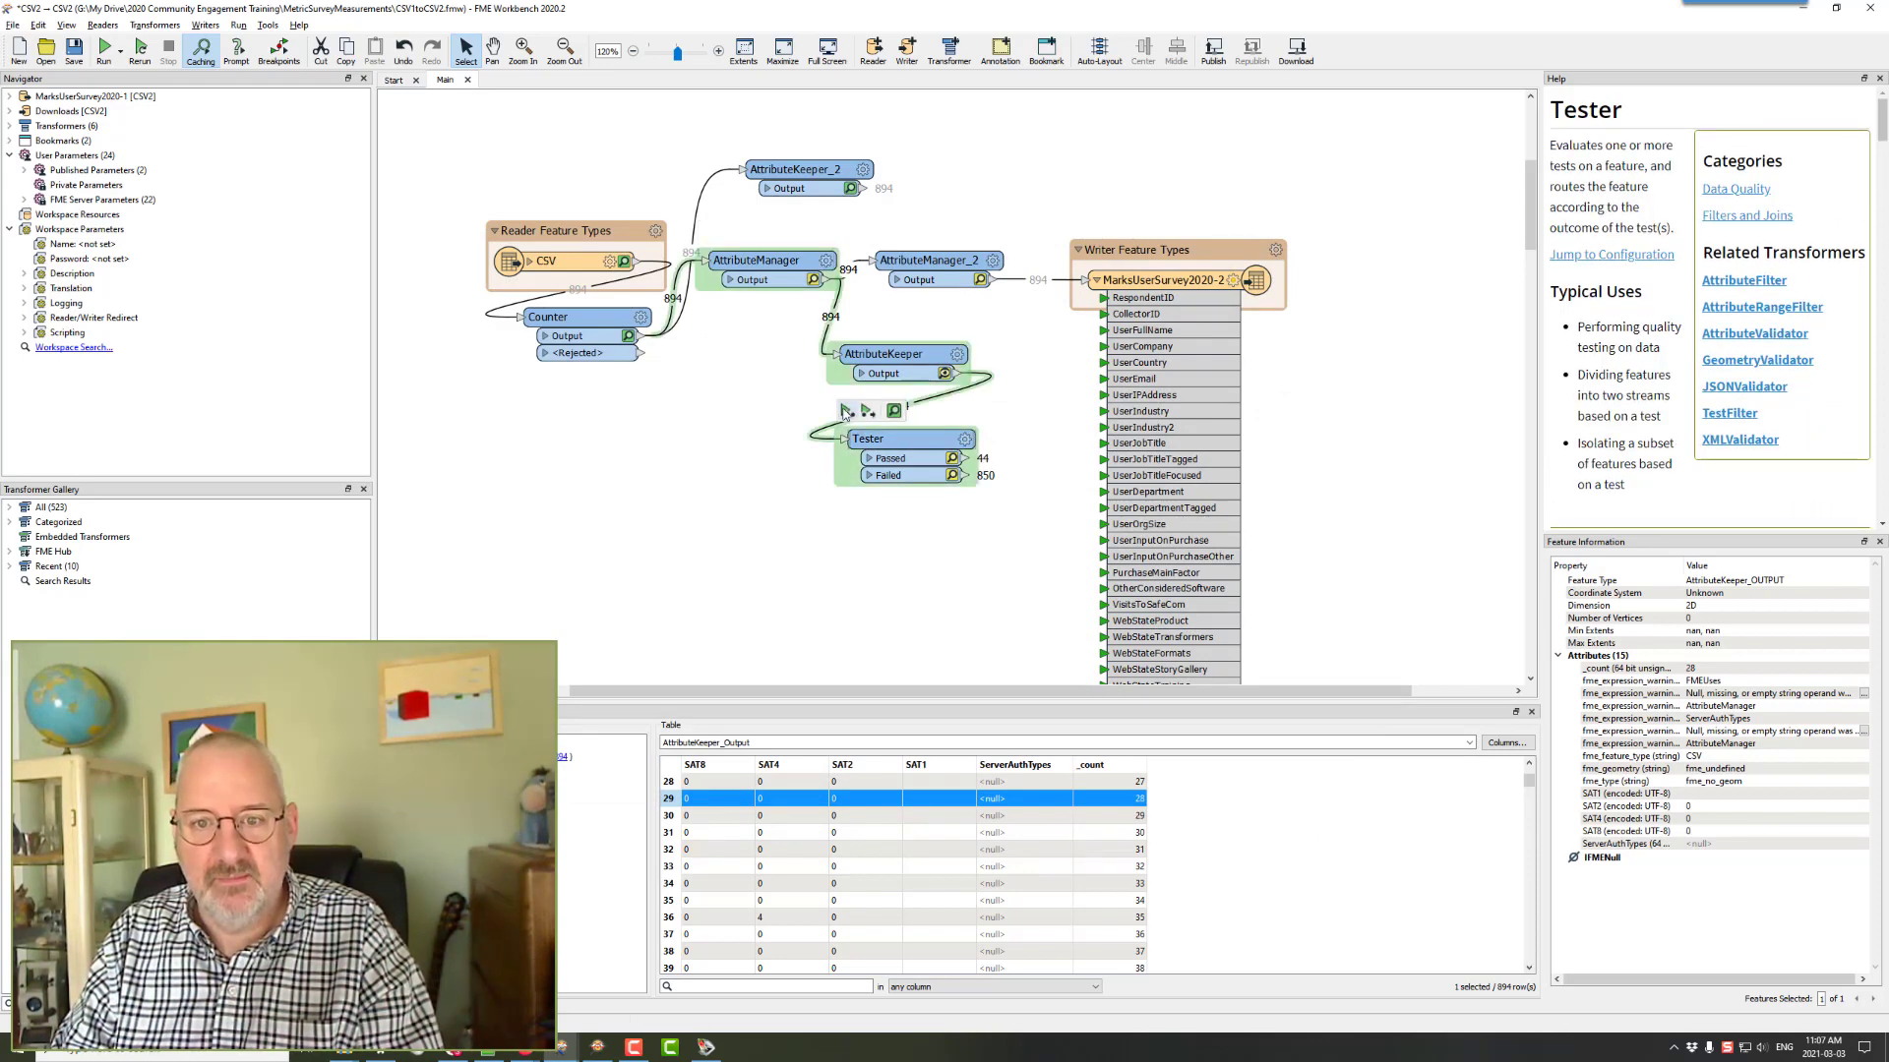
left_click(844, 411)
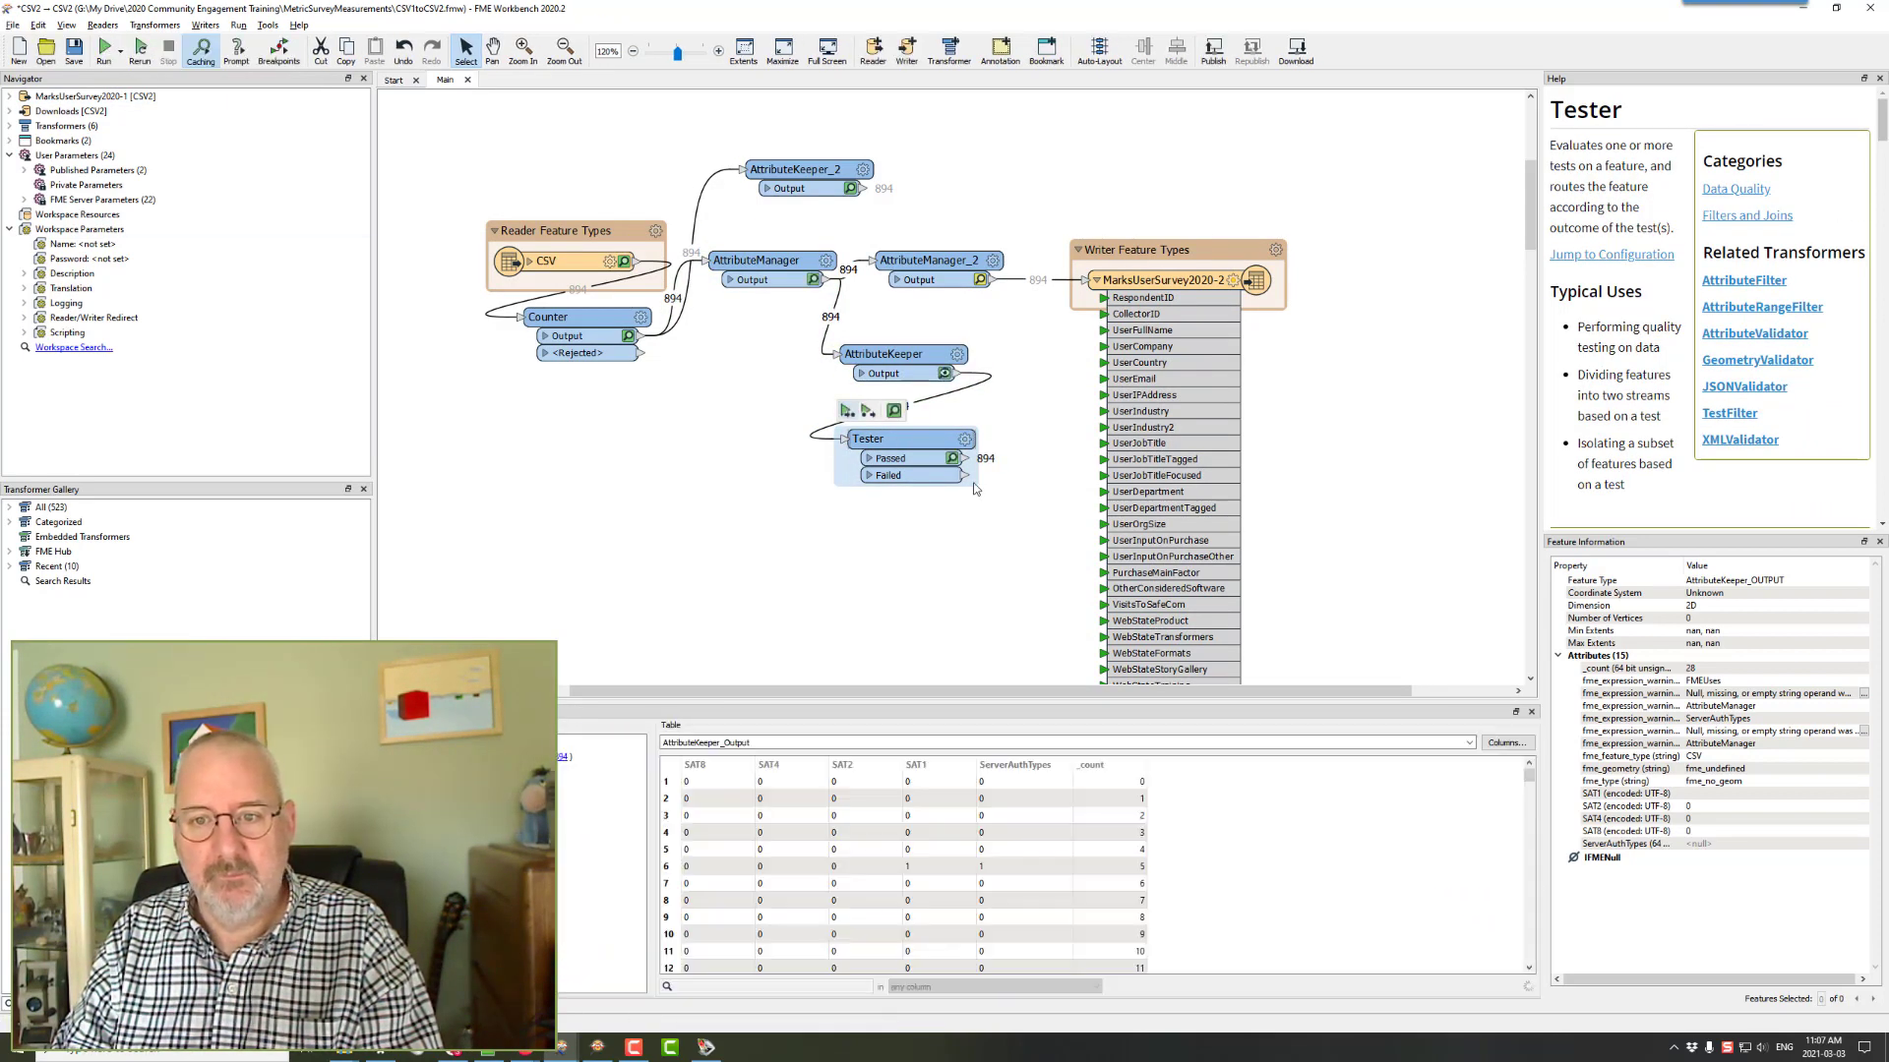
left_click(952, 459)
scroll(1013, 841, "down", 20)
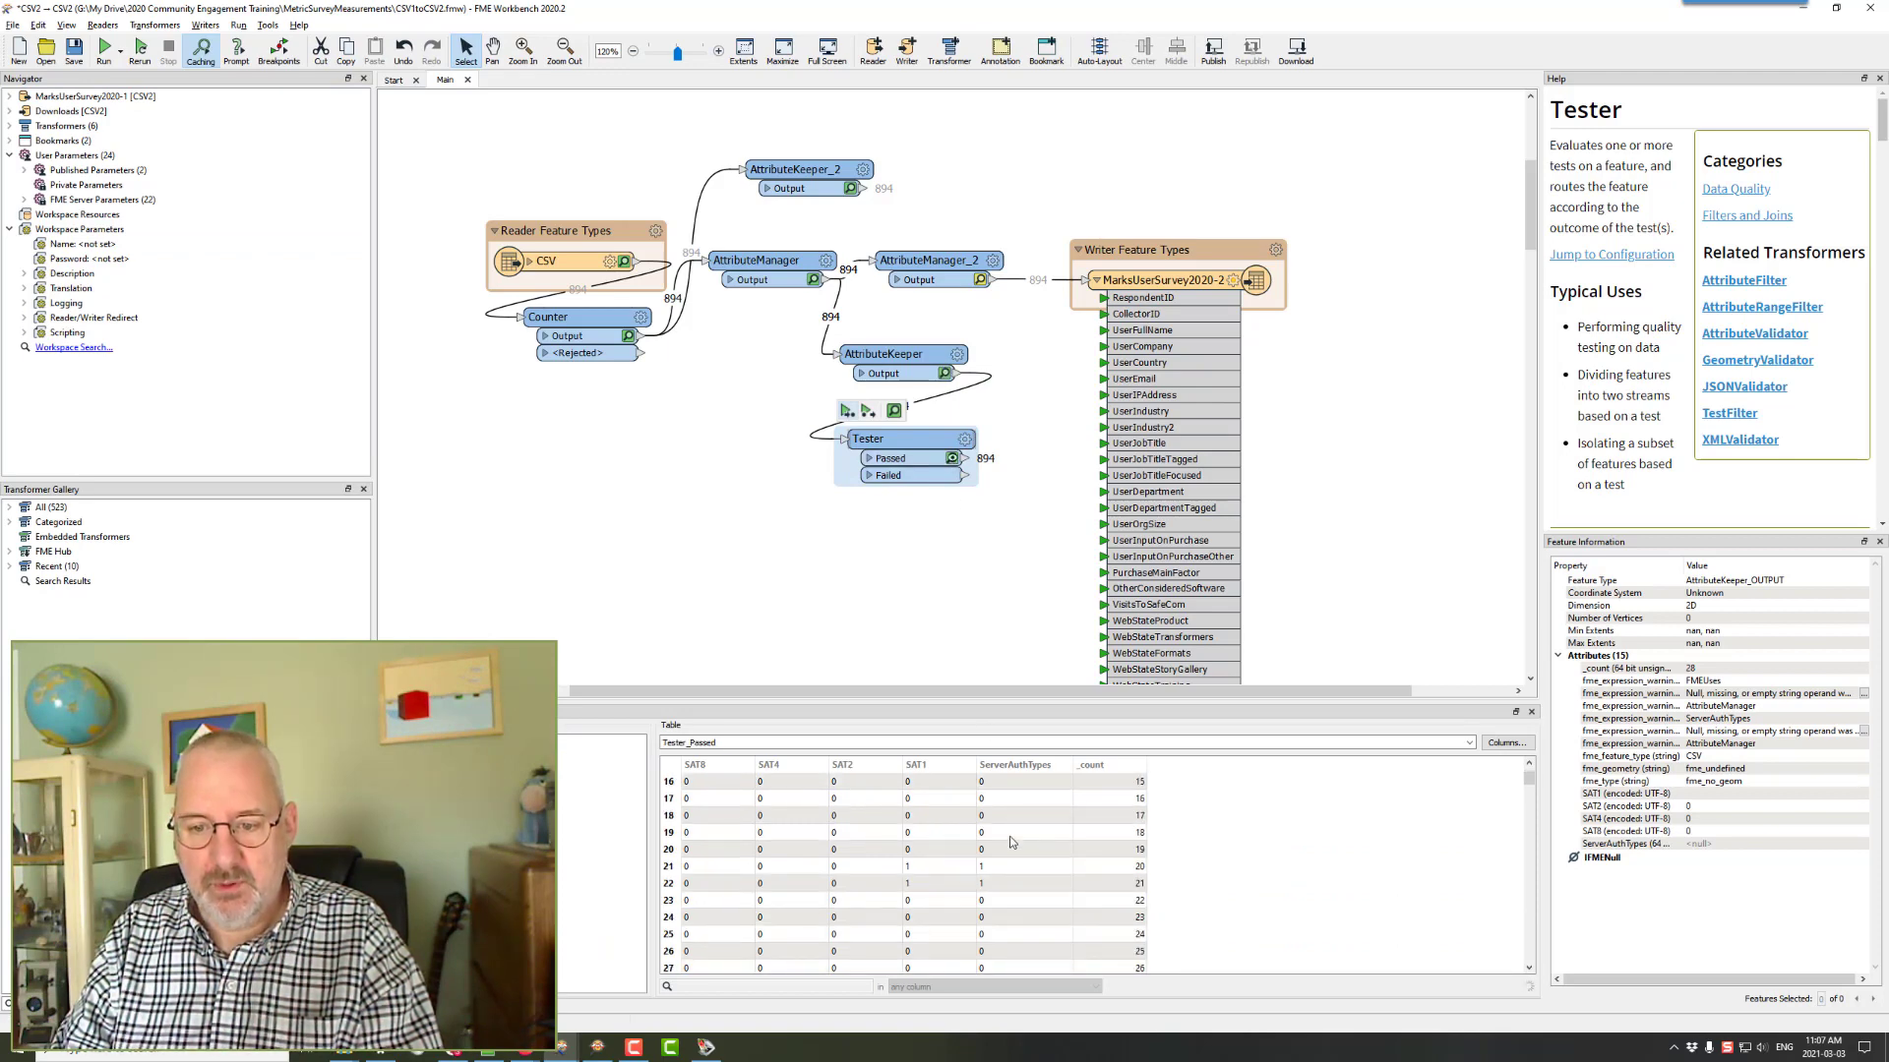
scroll(1013, 841, "down", 20)
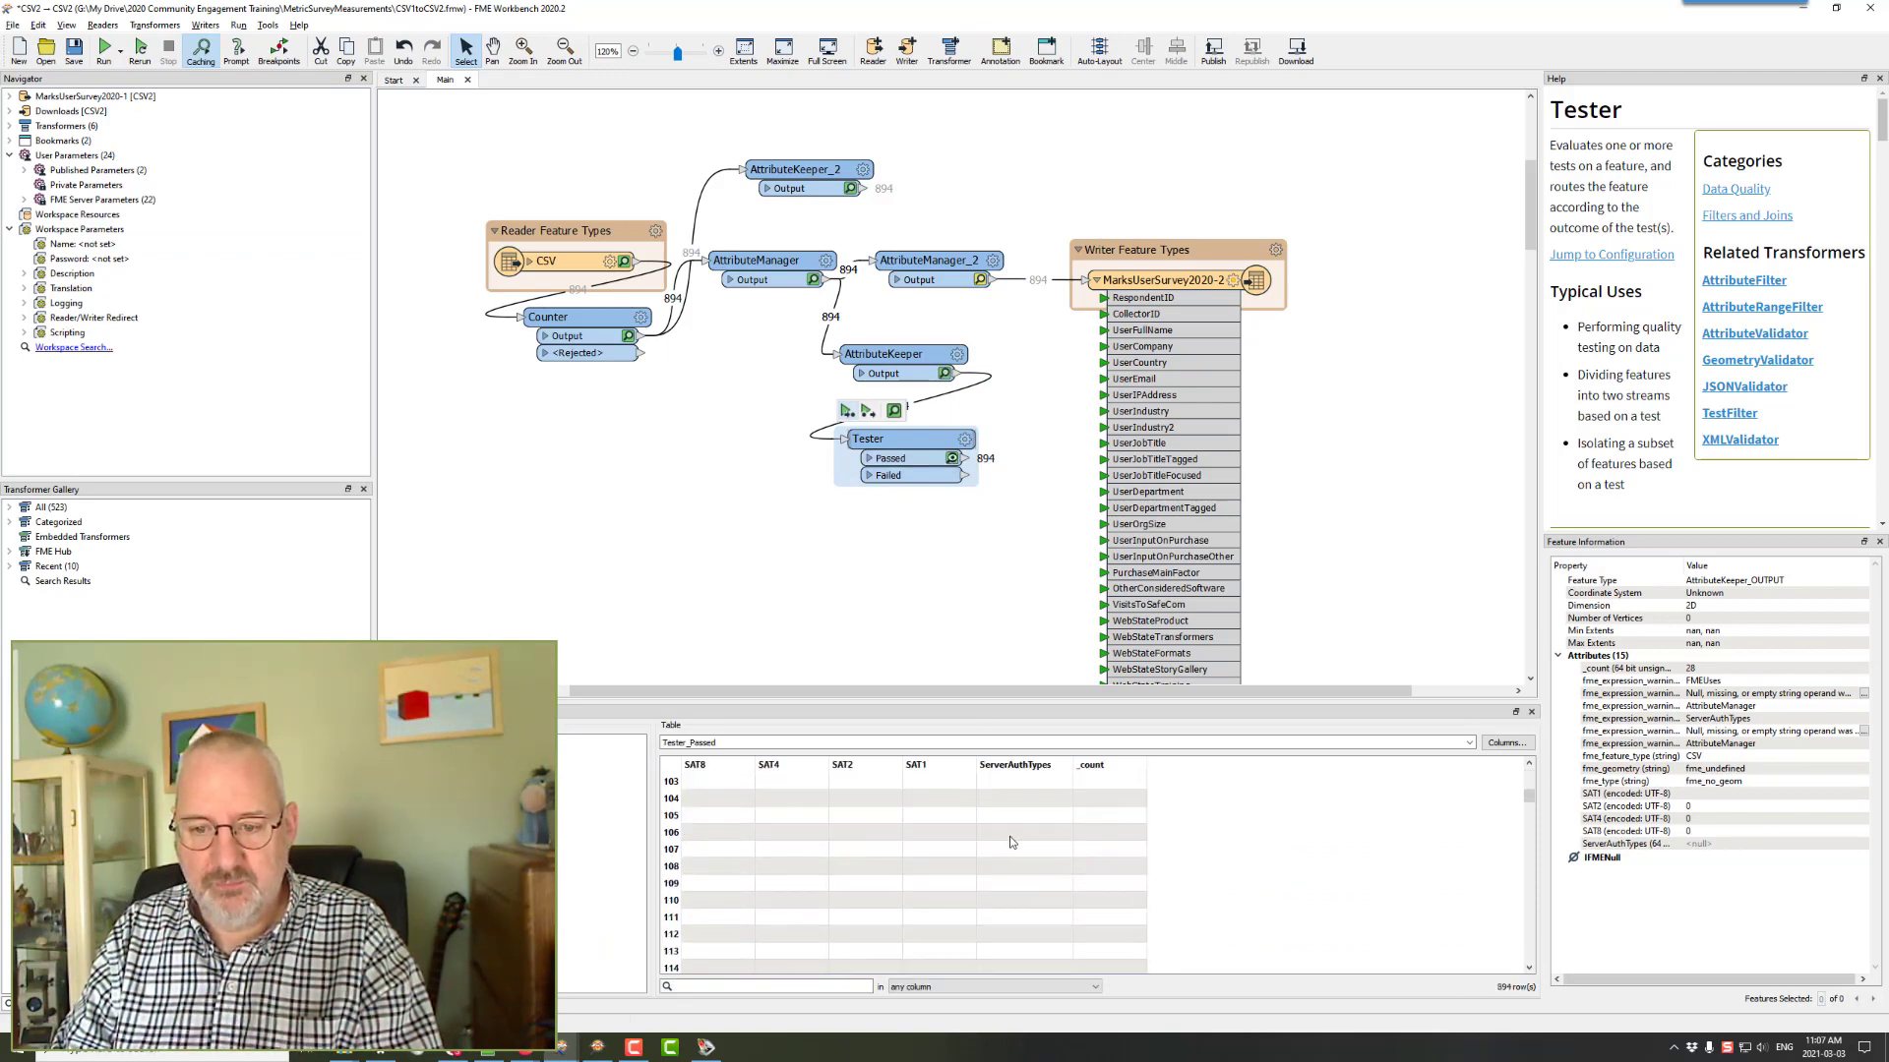
left_click(143, 56)
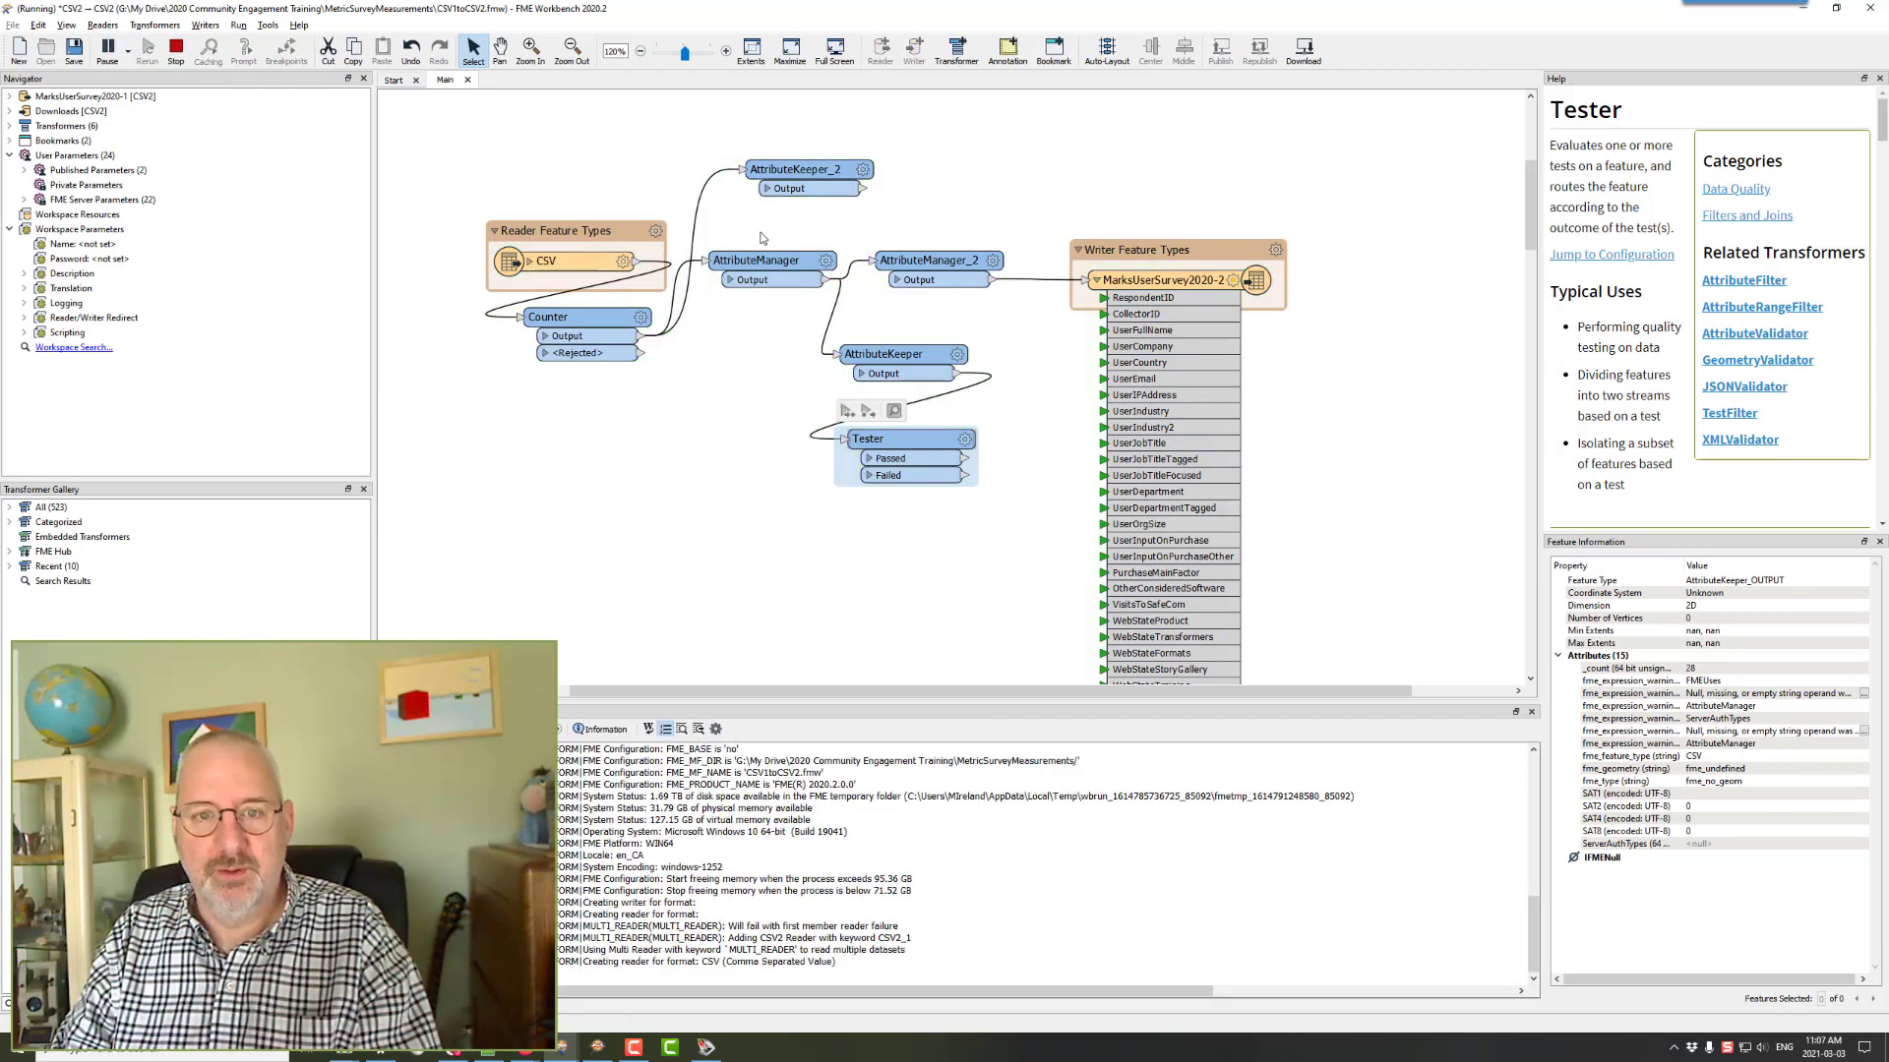
- Delete the debugging transformers AttributeKeeper_2, Tester, AttributeKeeper and Counter from the canvas, and save the workspace
left_click(795, 175)
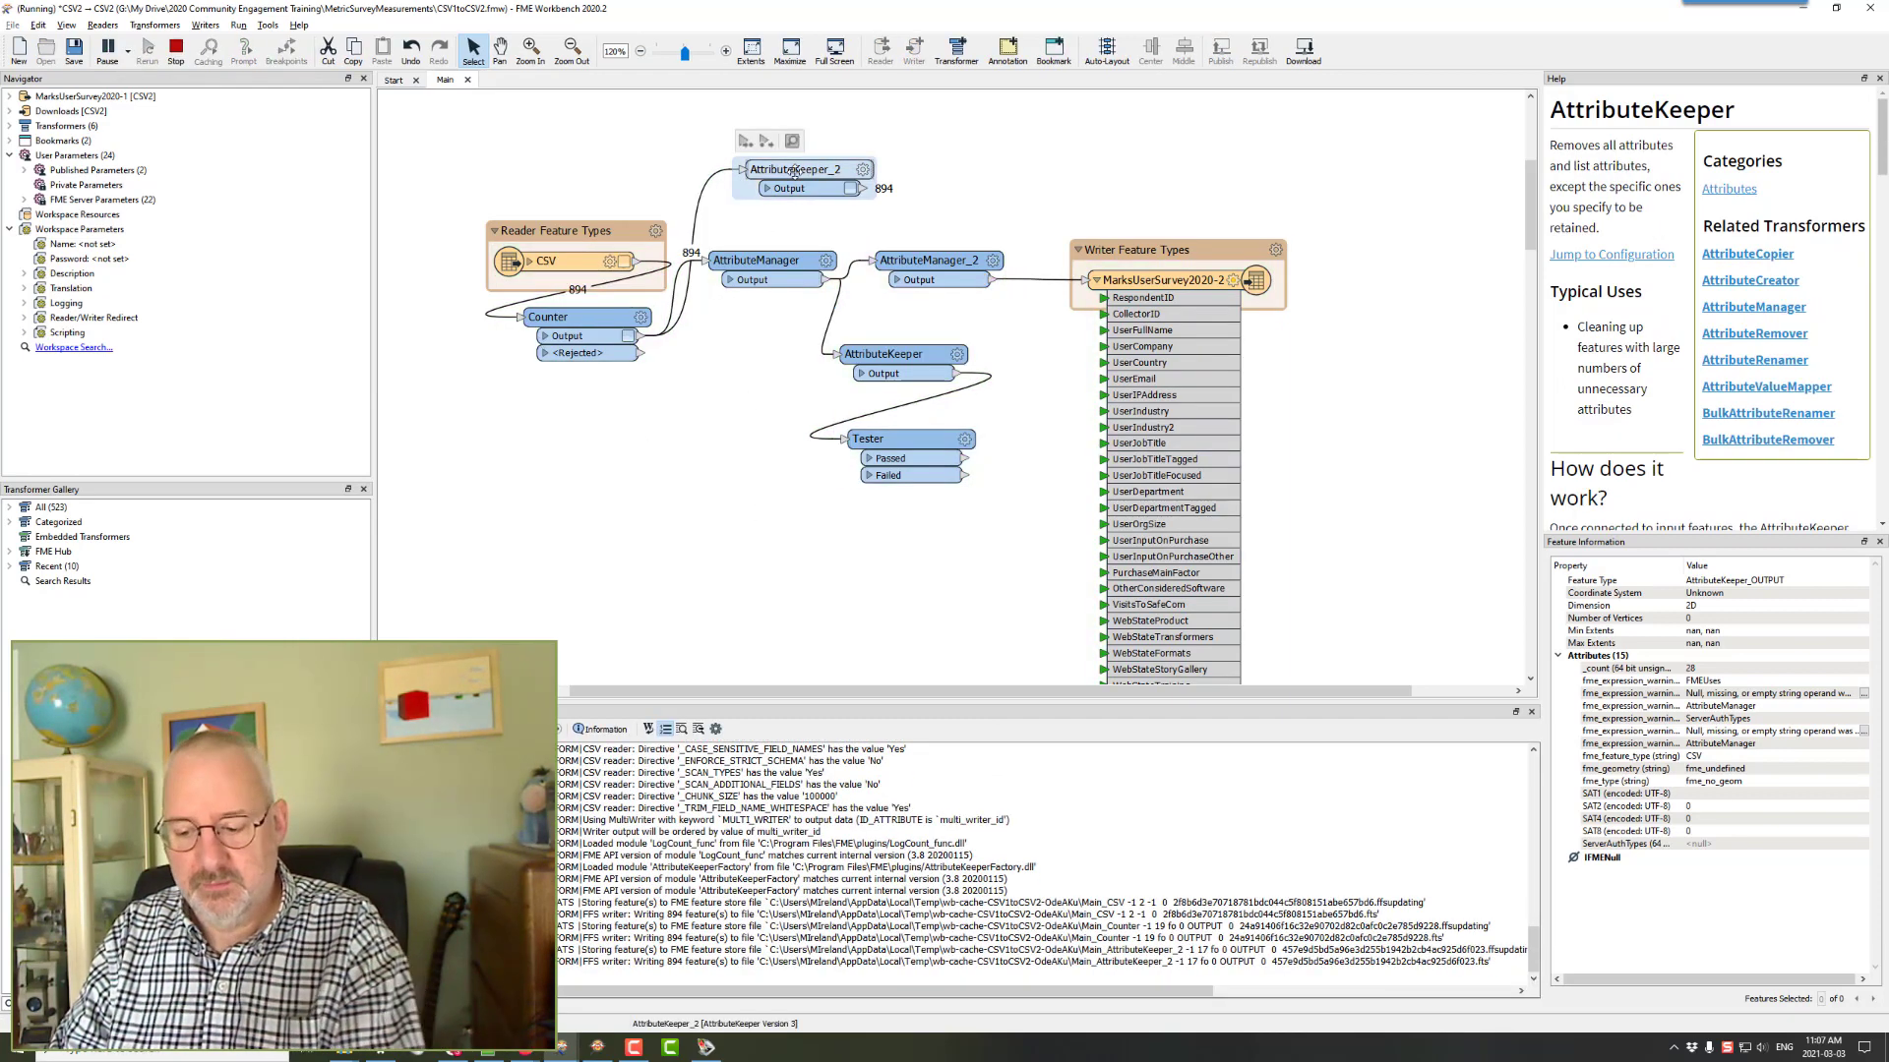
key("Delete")
left_click(890, 439)
key("Delete")
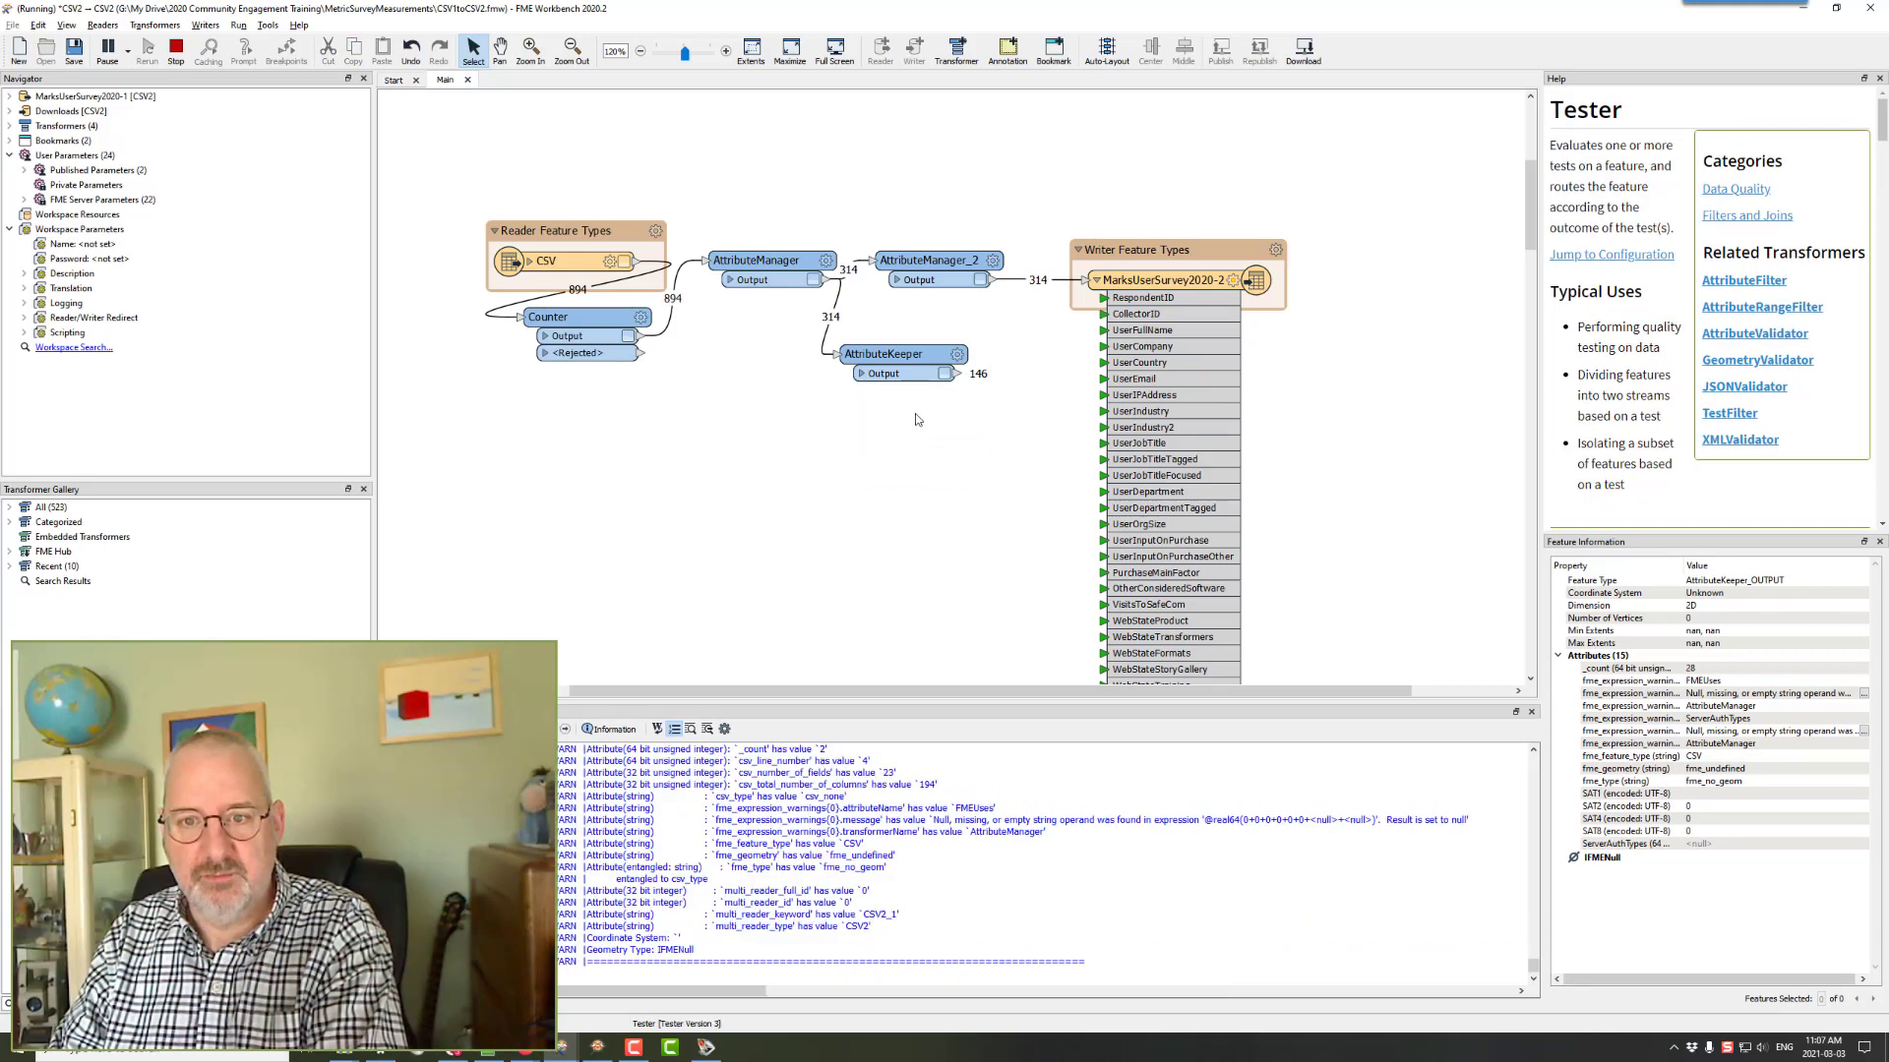
left_click(884, 354)
key("Delete")
left_click(576, 316)
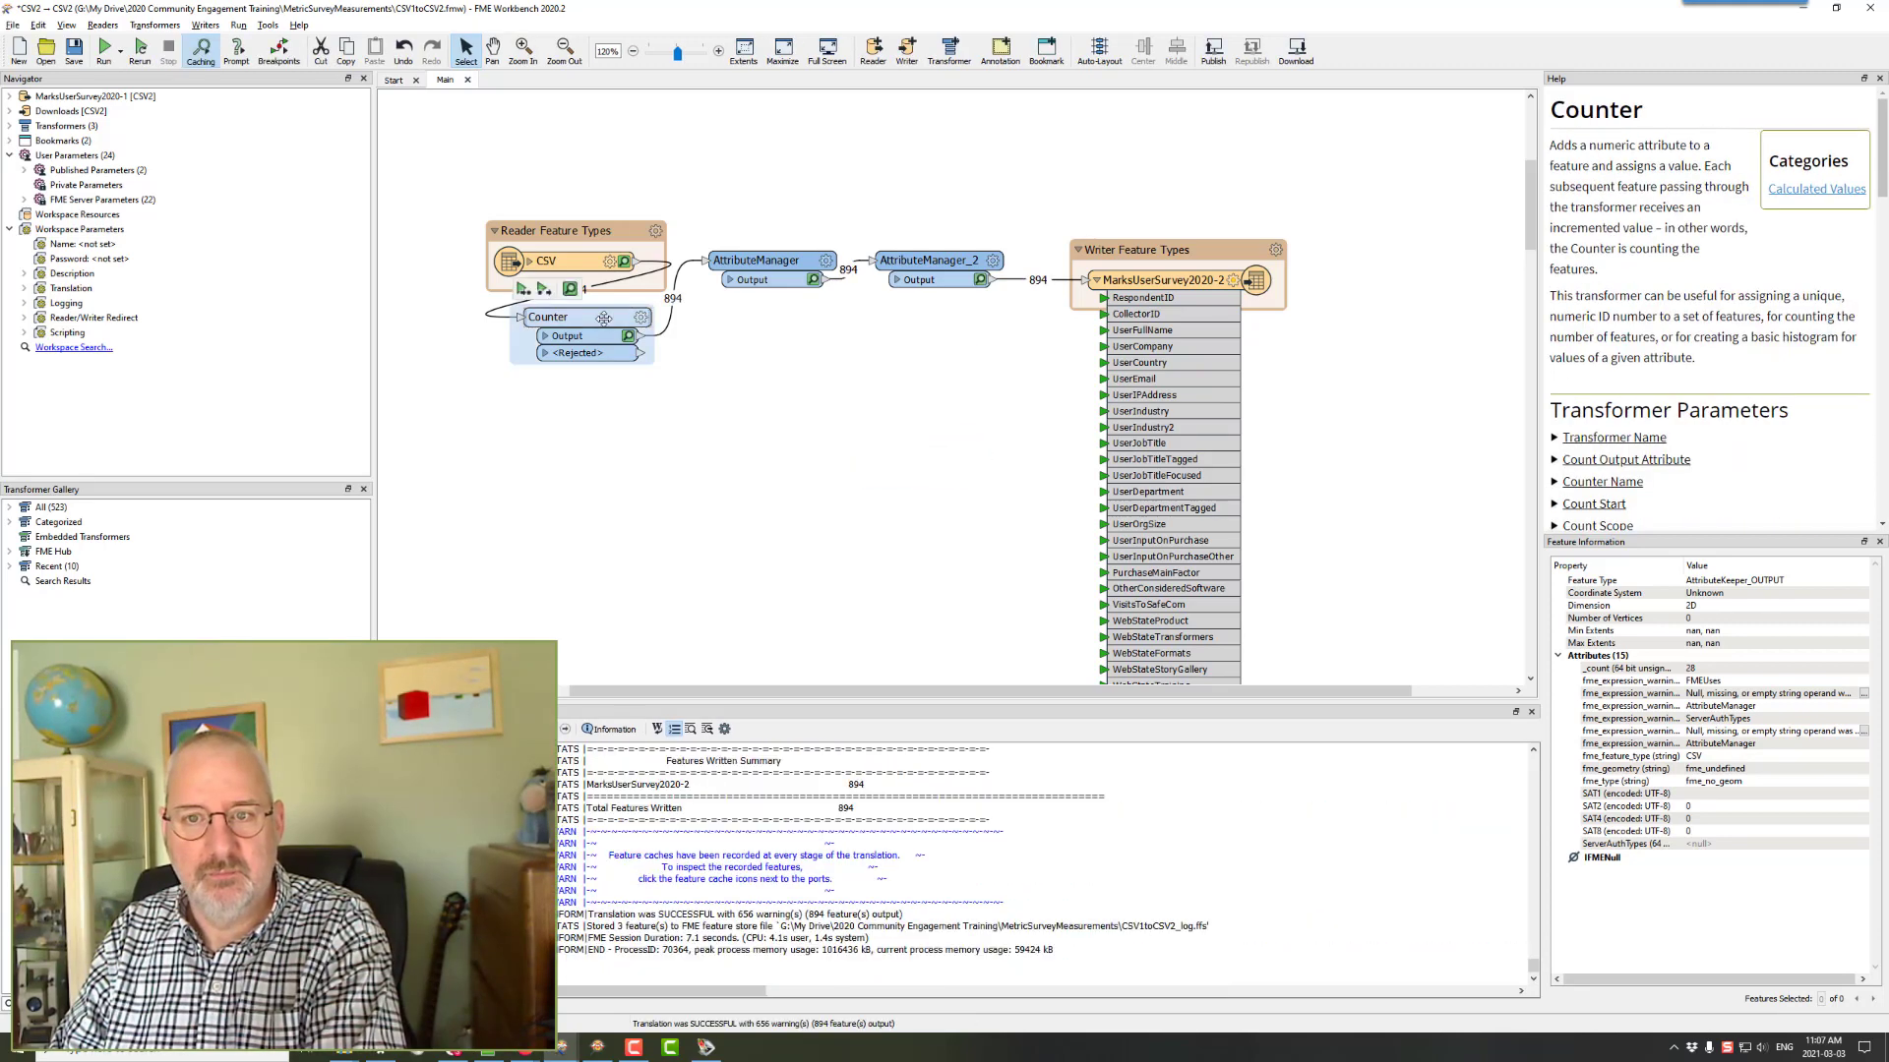
key("Delete")
key("ctrl+s")
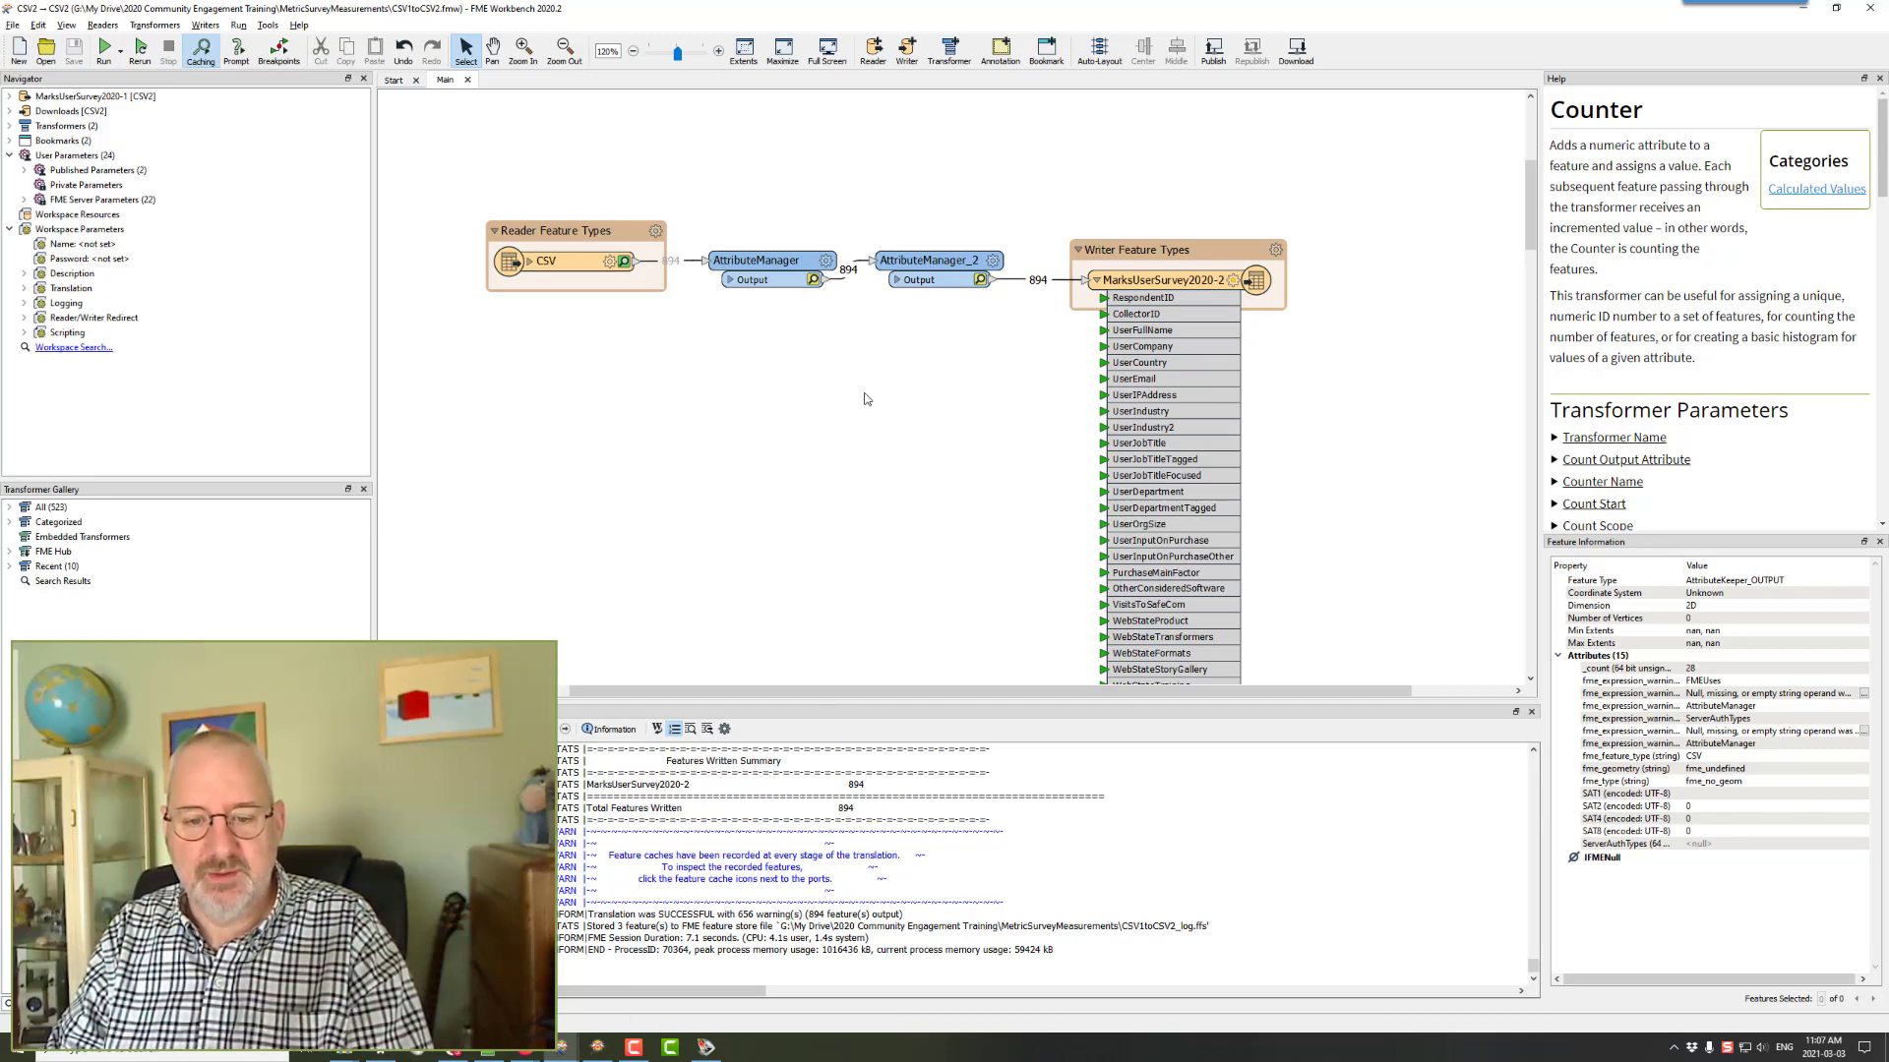
- Switch to the untitled CSV analysis workspace, rerun it, and show the AttributeKeeper output sorted descending by ServerAuthTypes in an enlarged preview
key("alt+Tab")
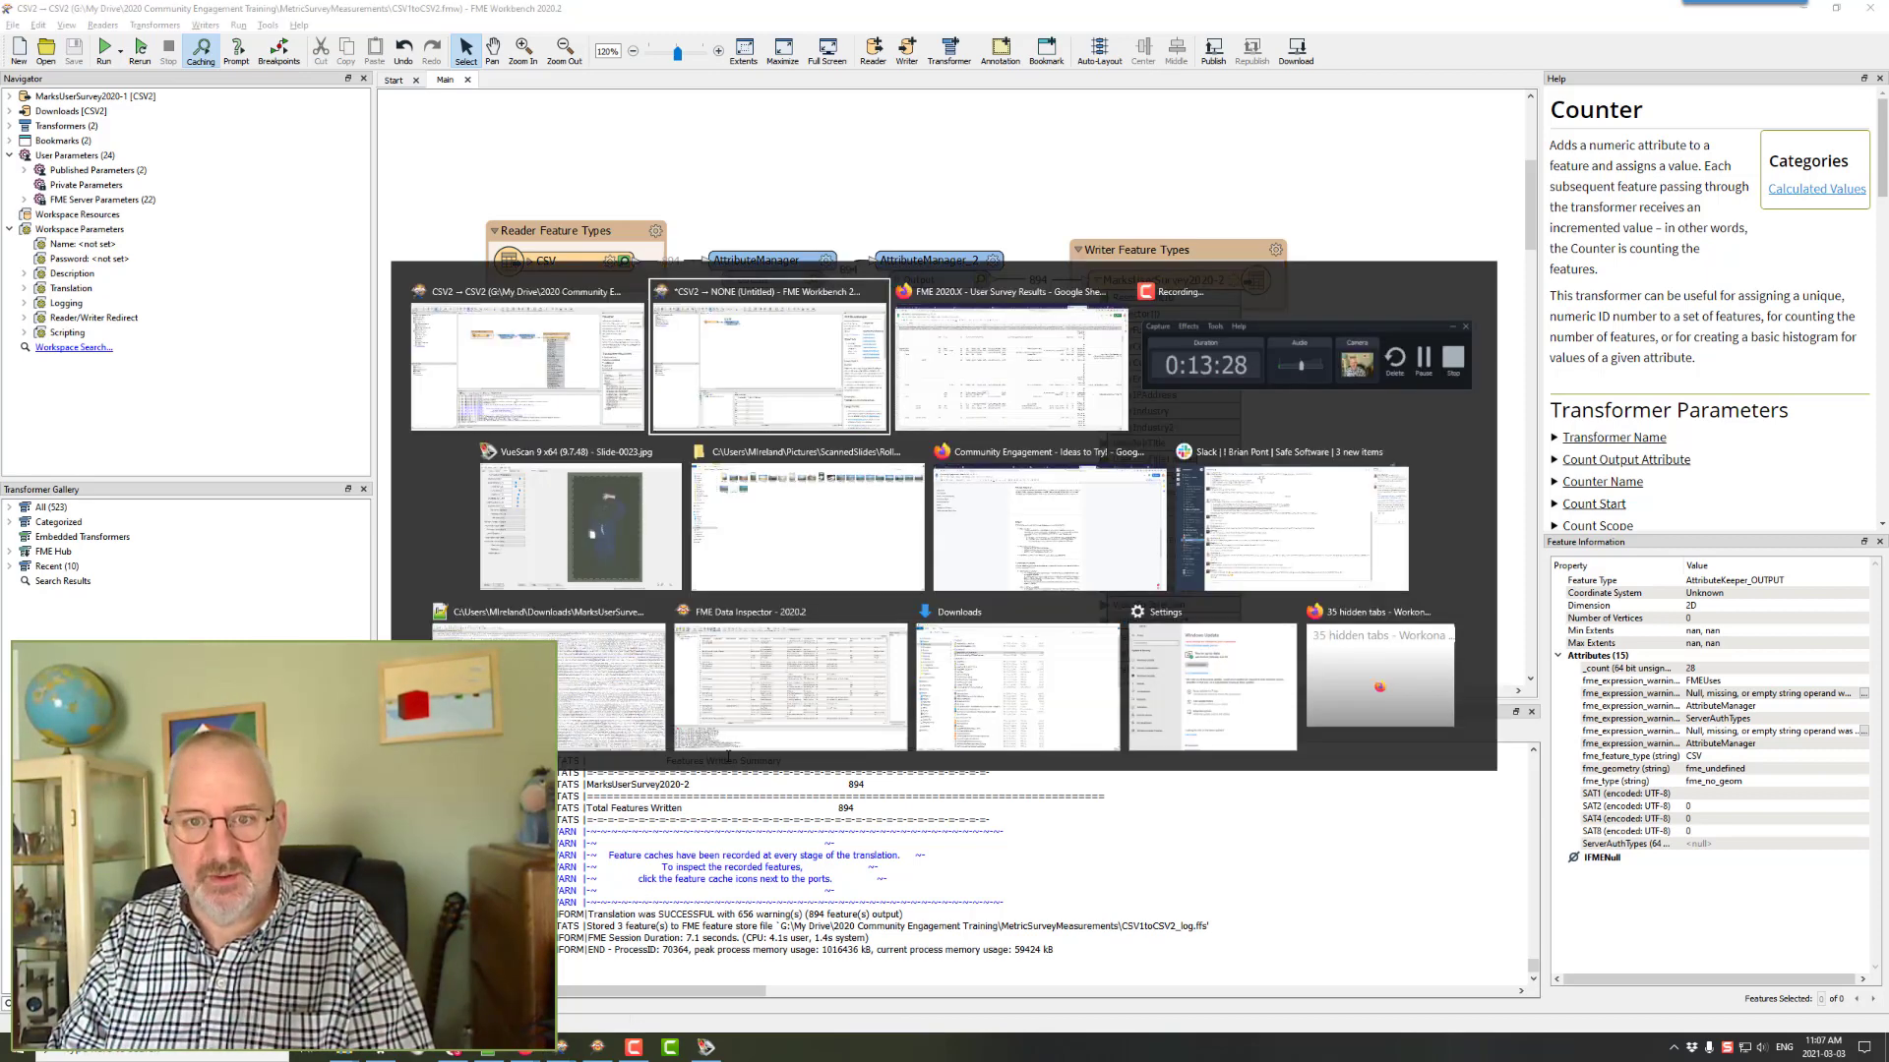
left_click(139, 49)
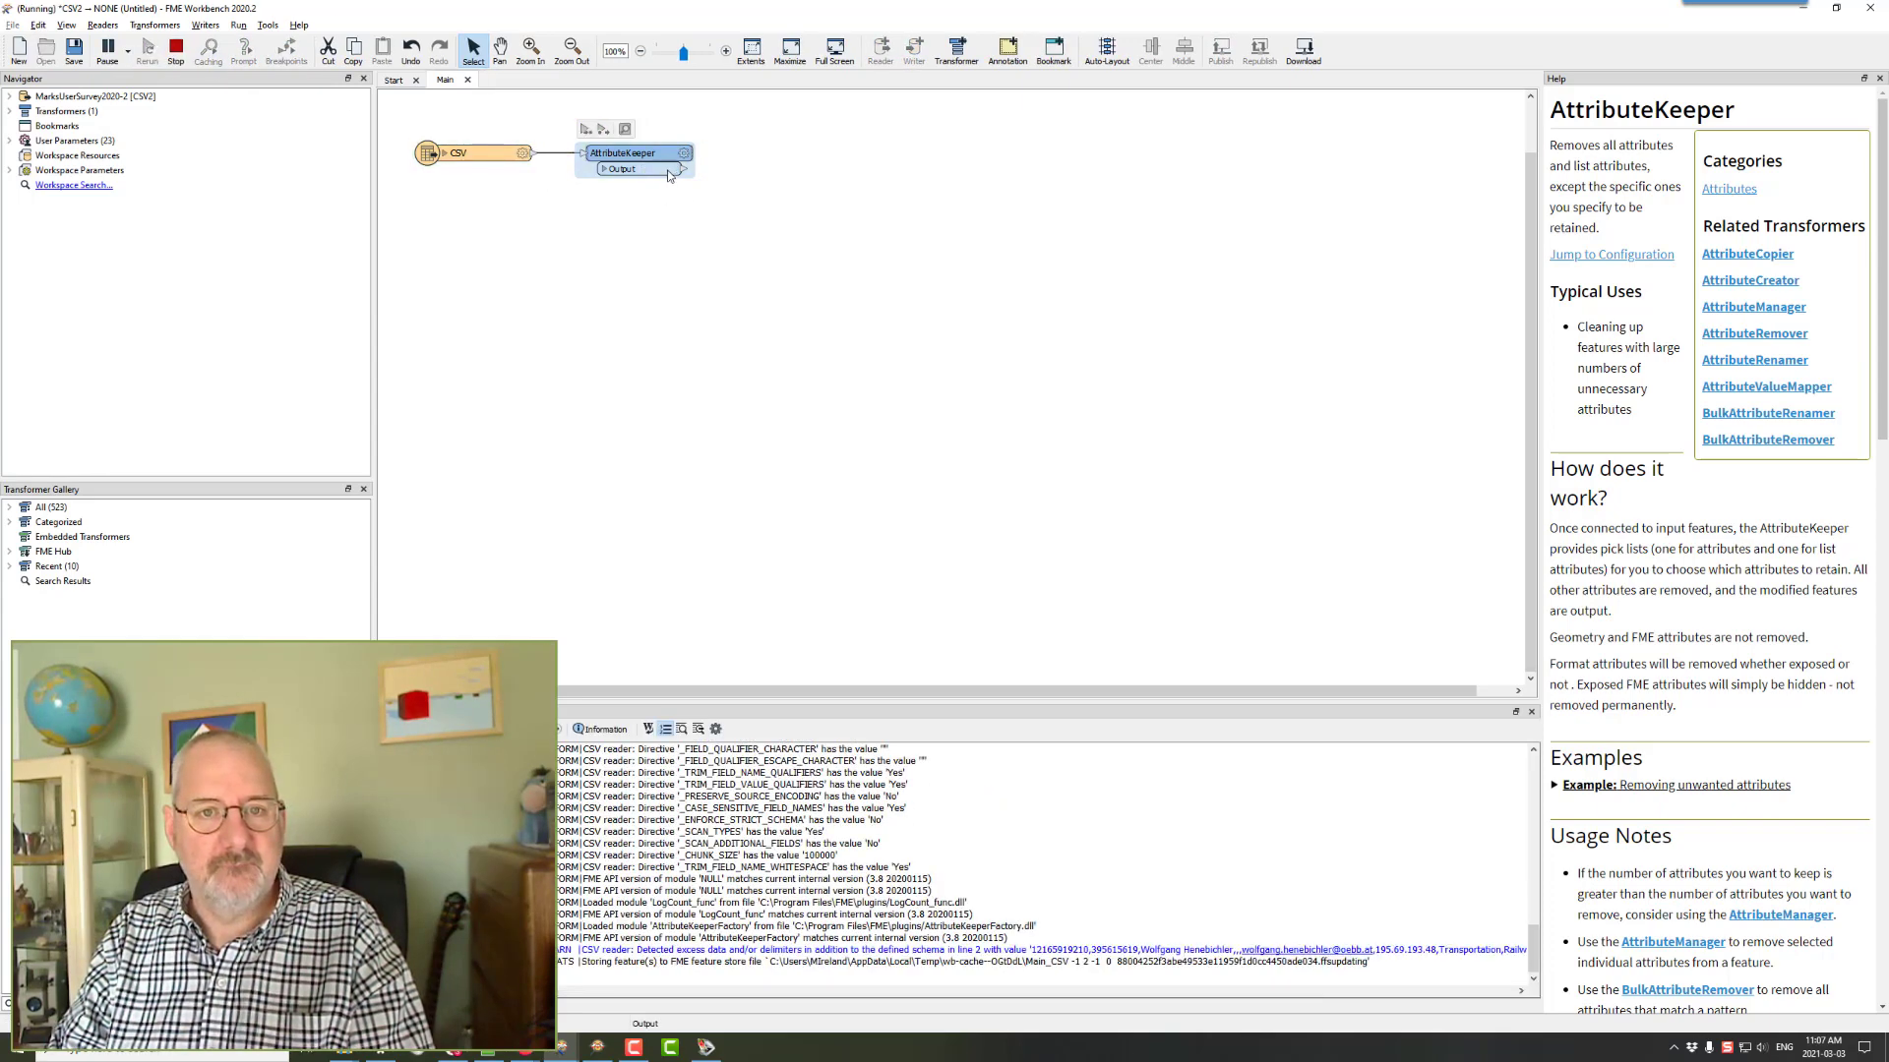
left_click(673, 170)
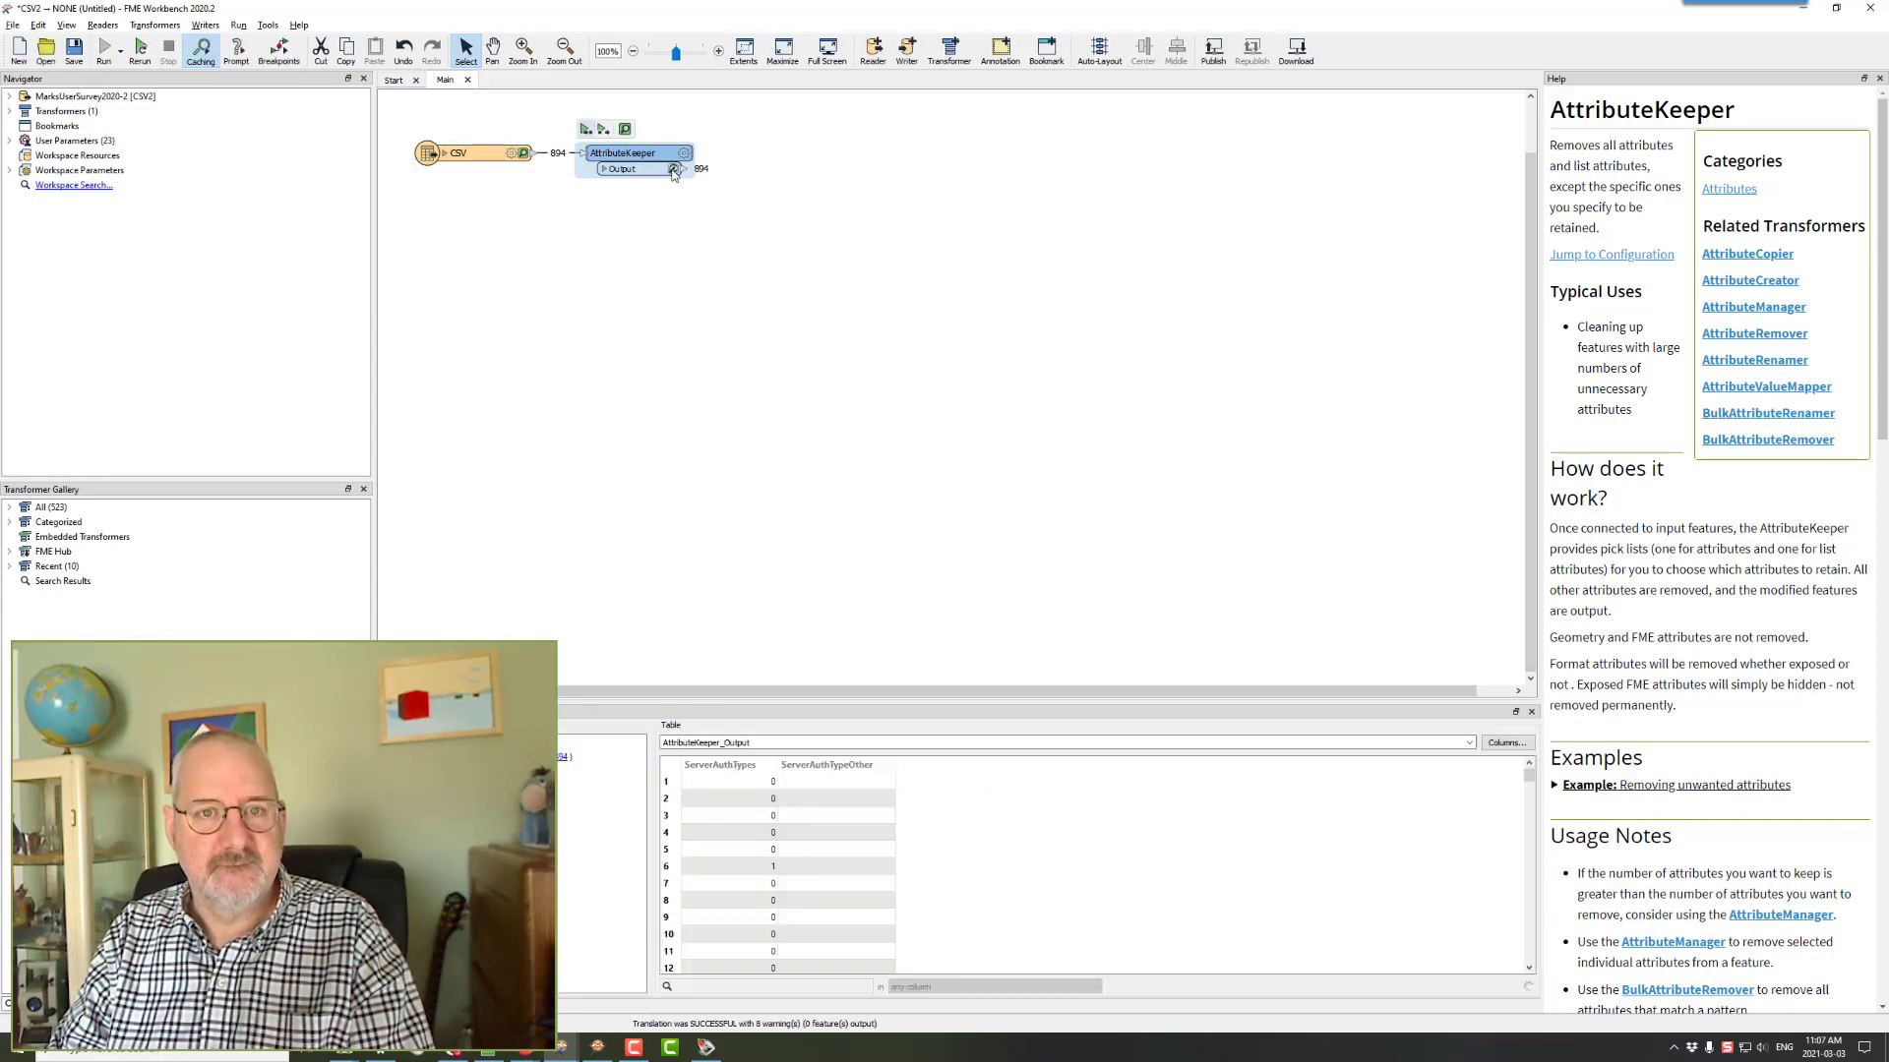
left_click(739, 769)
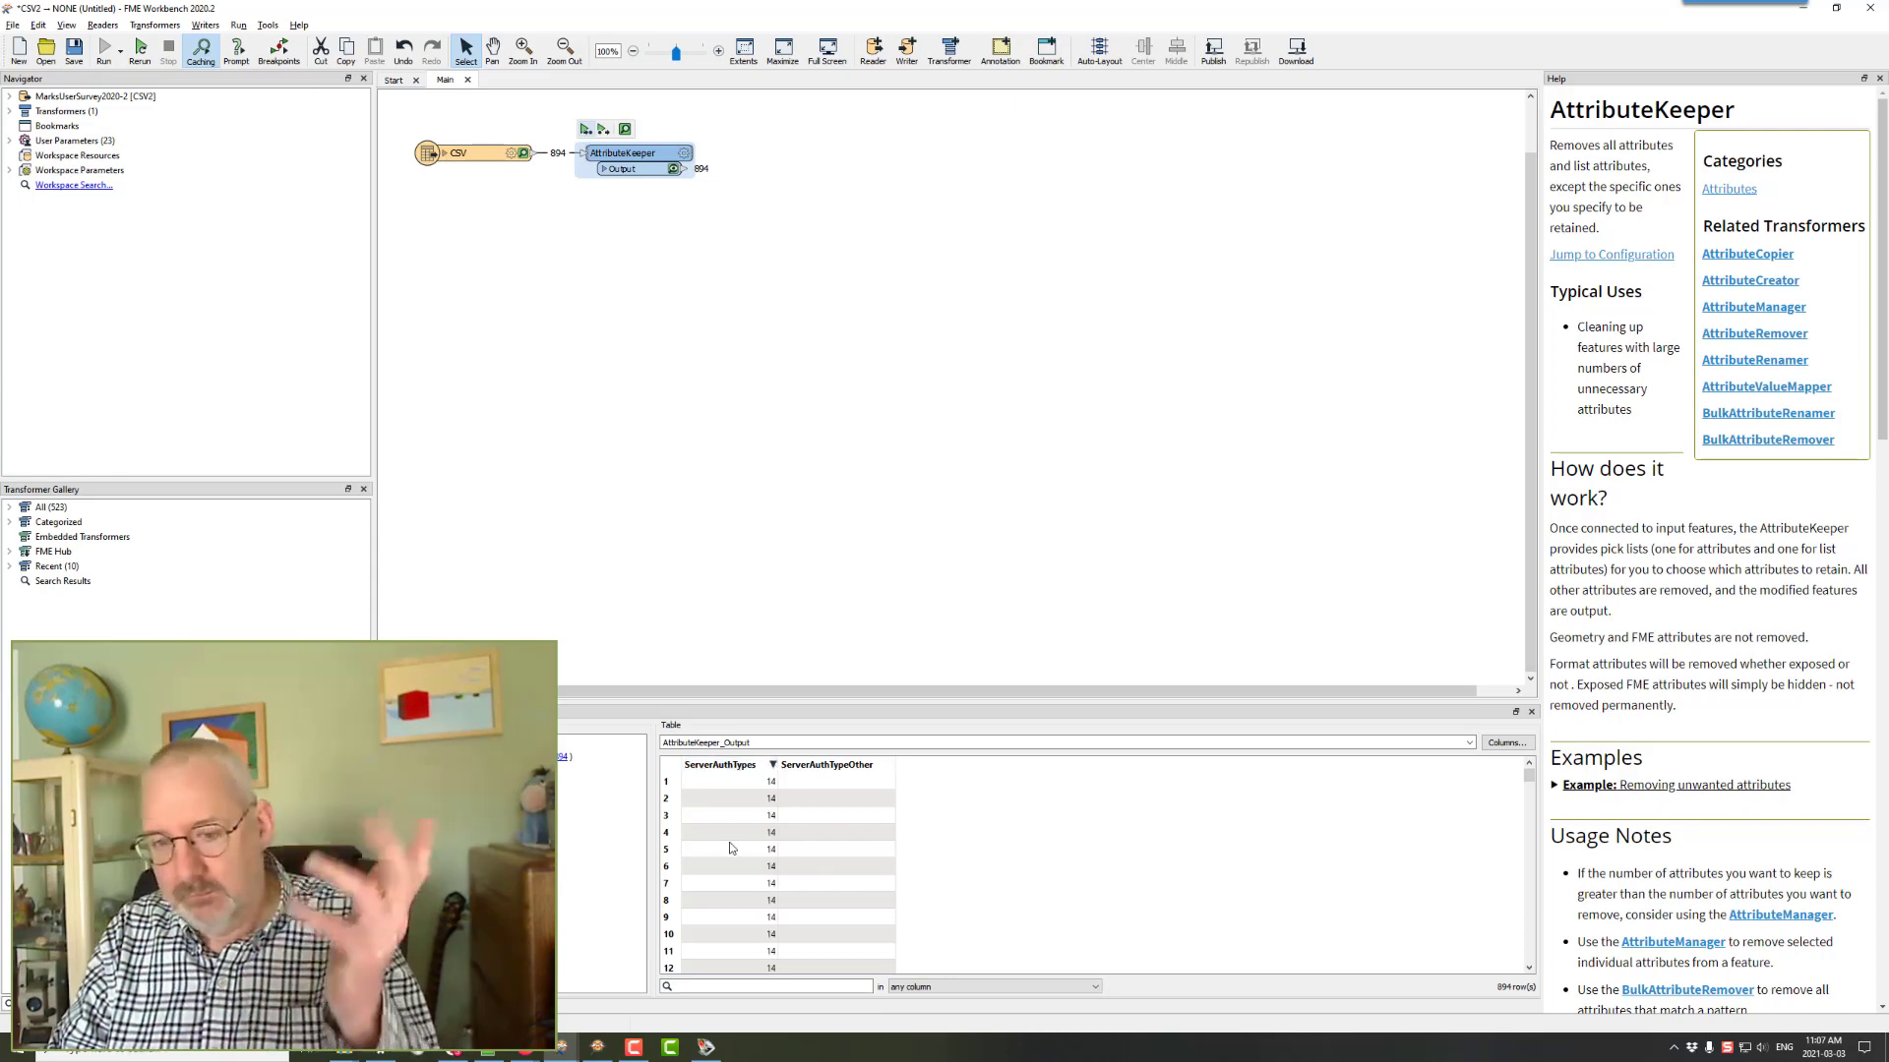
left_click_drag(907, 710, 903, 425)
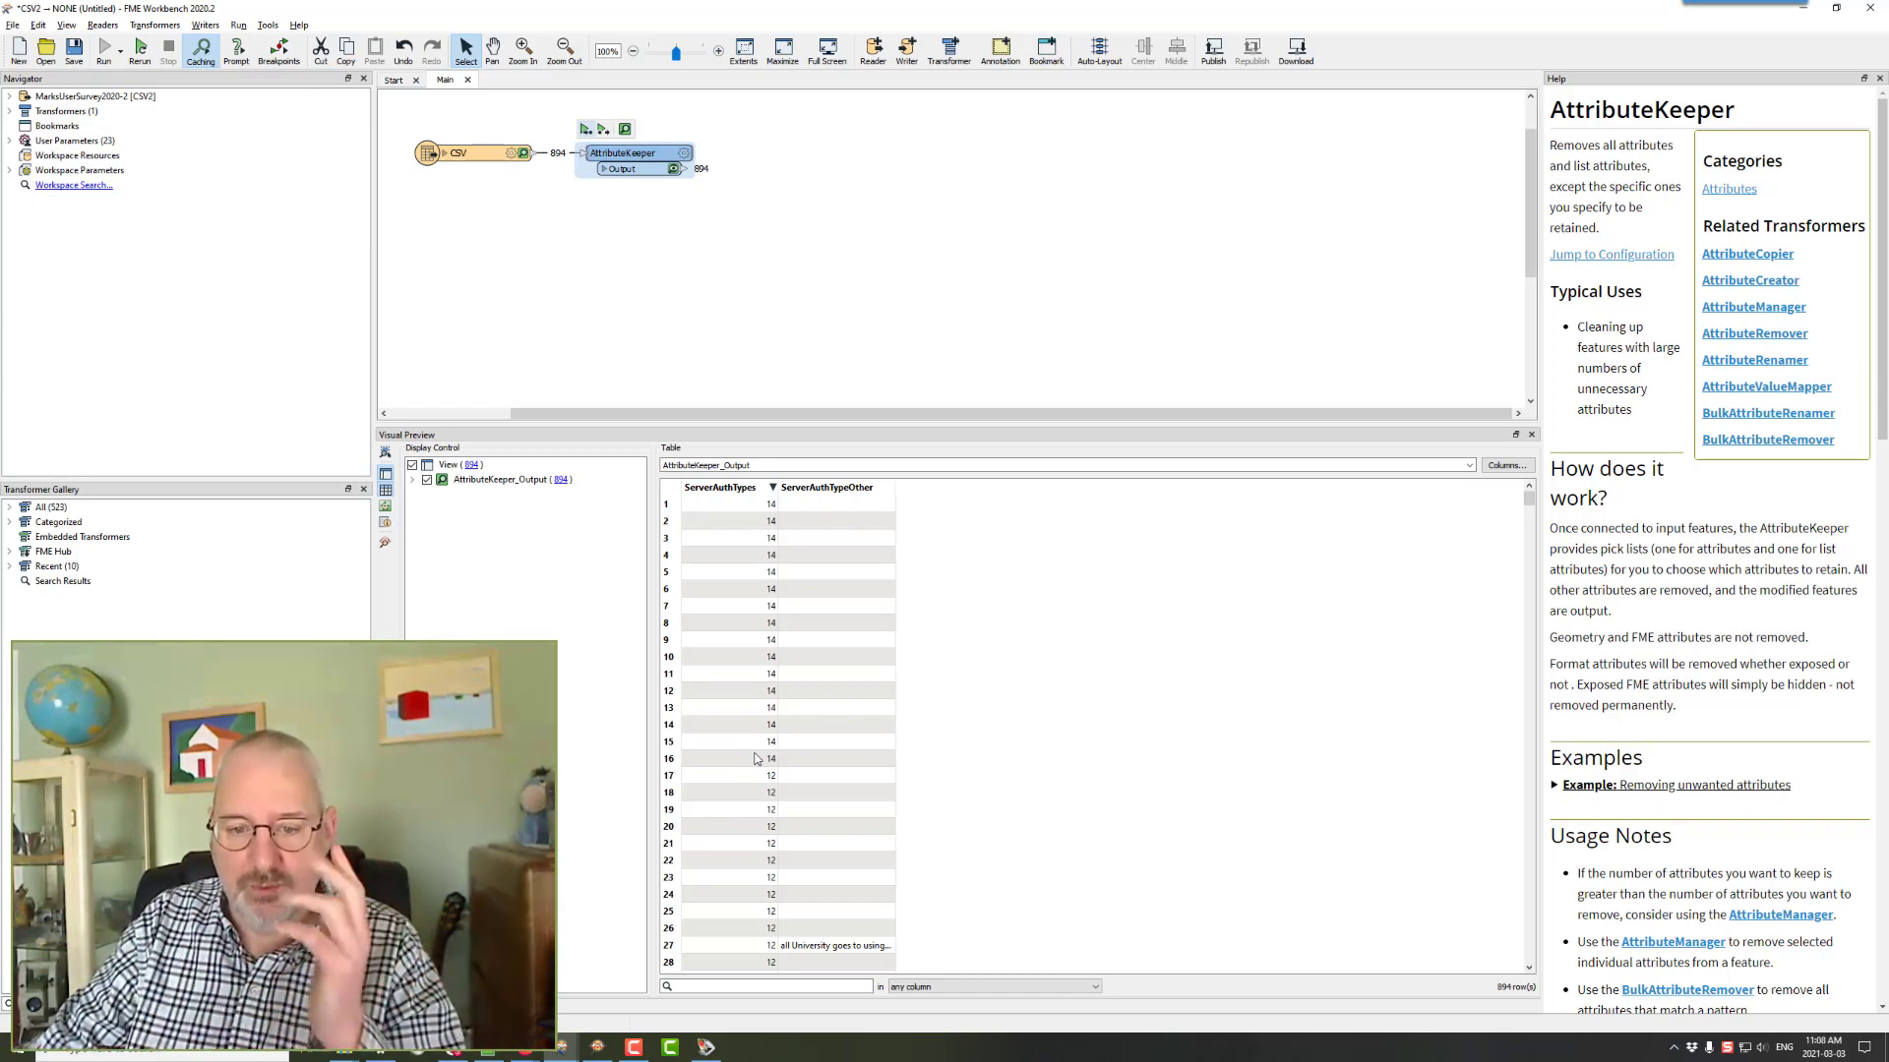
- Examine the sorted ServerAuthTypes values and the ServerAuthTypeOther entries through the AttributeKeeper's output table
scroll(755, 759, "down", 9)
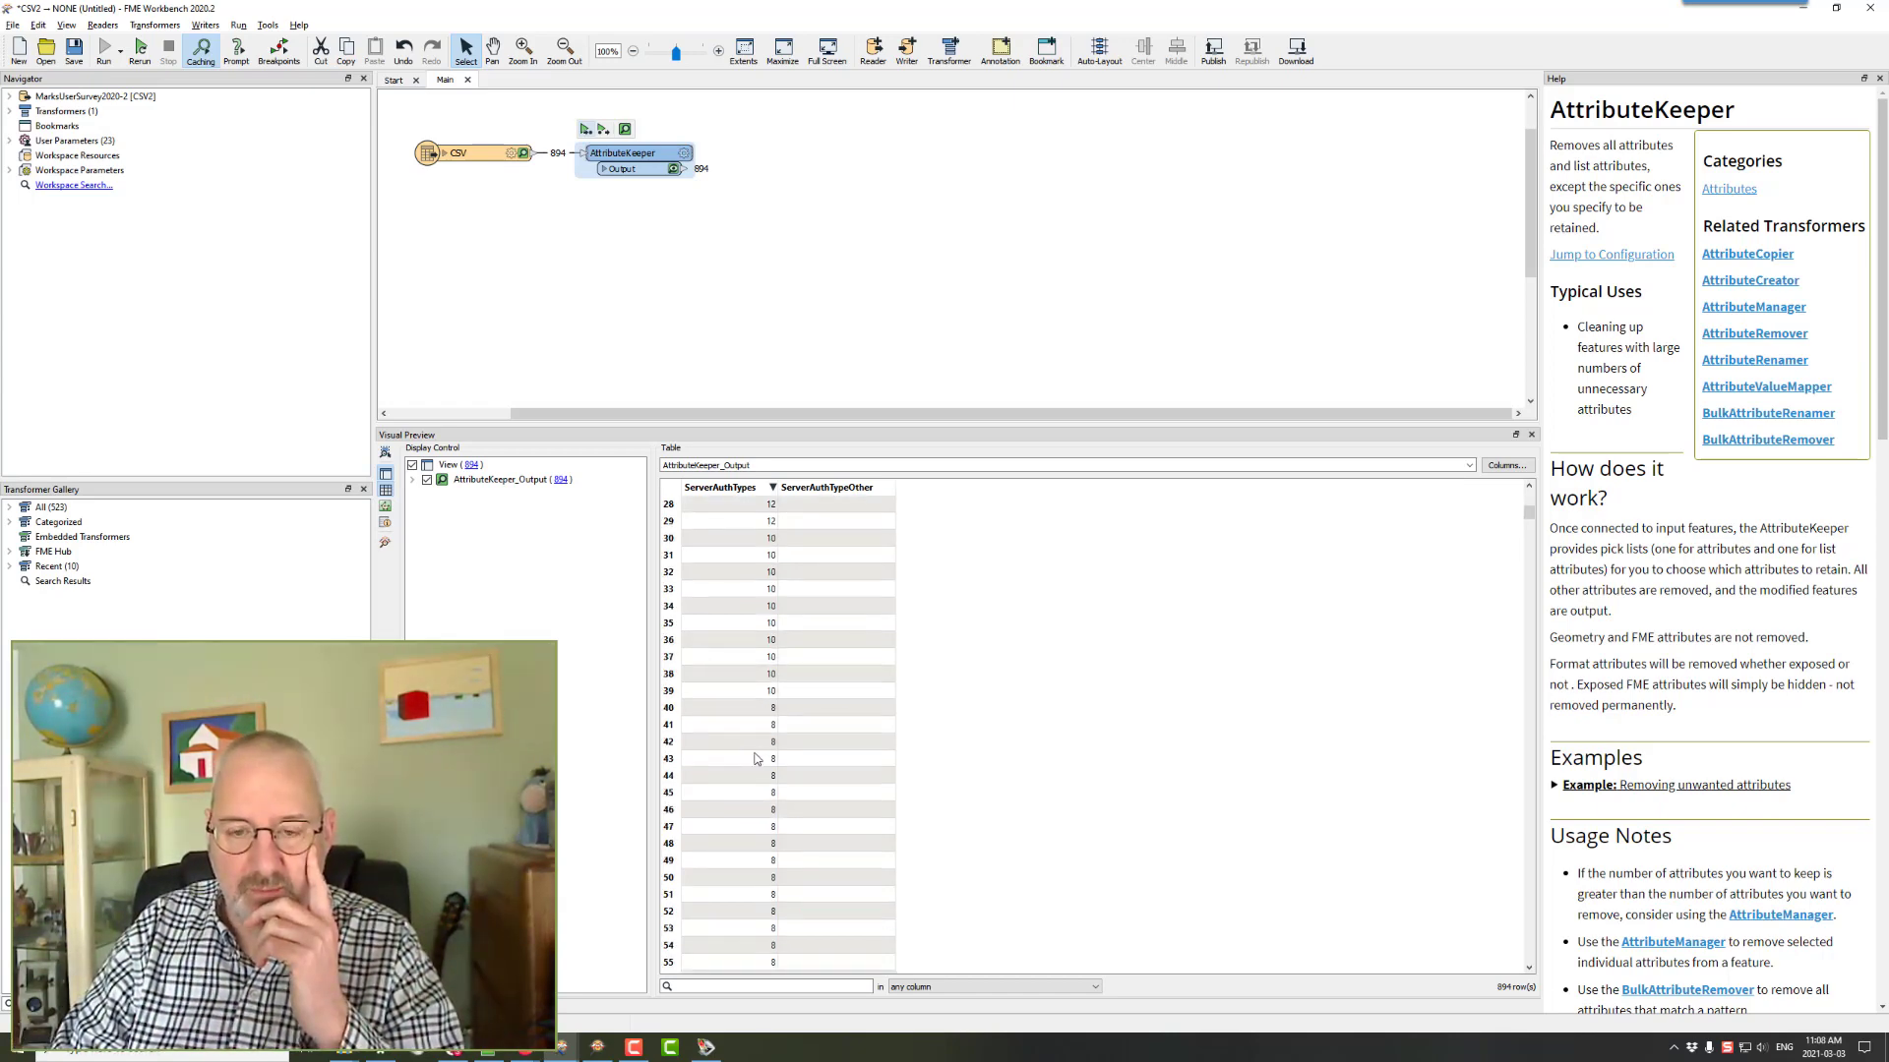
scroll(756, 759, "down", 20)
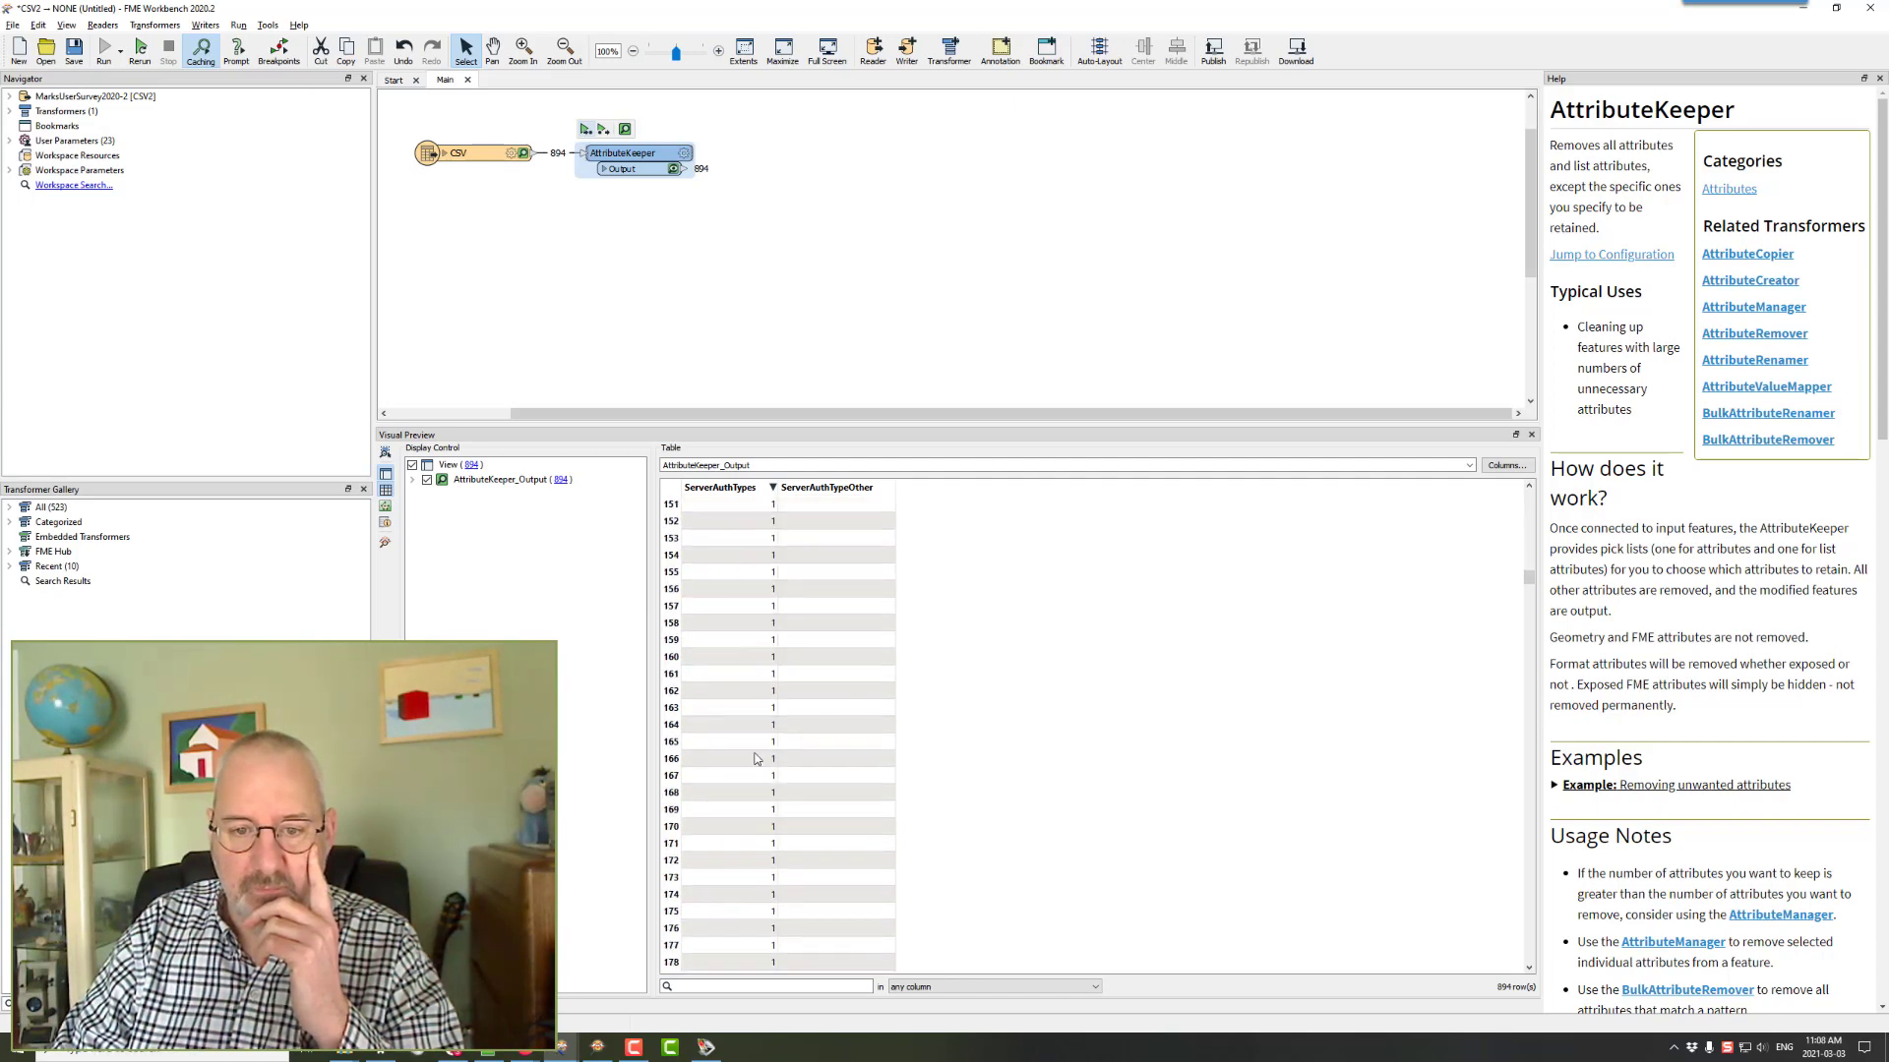
left_click(763, 725)
scroll(760, 727, "down", 18)
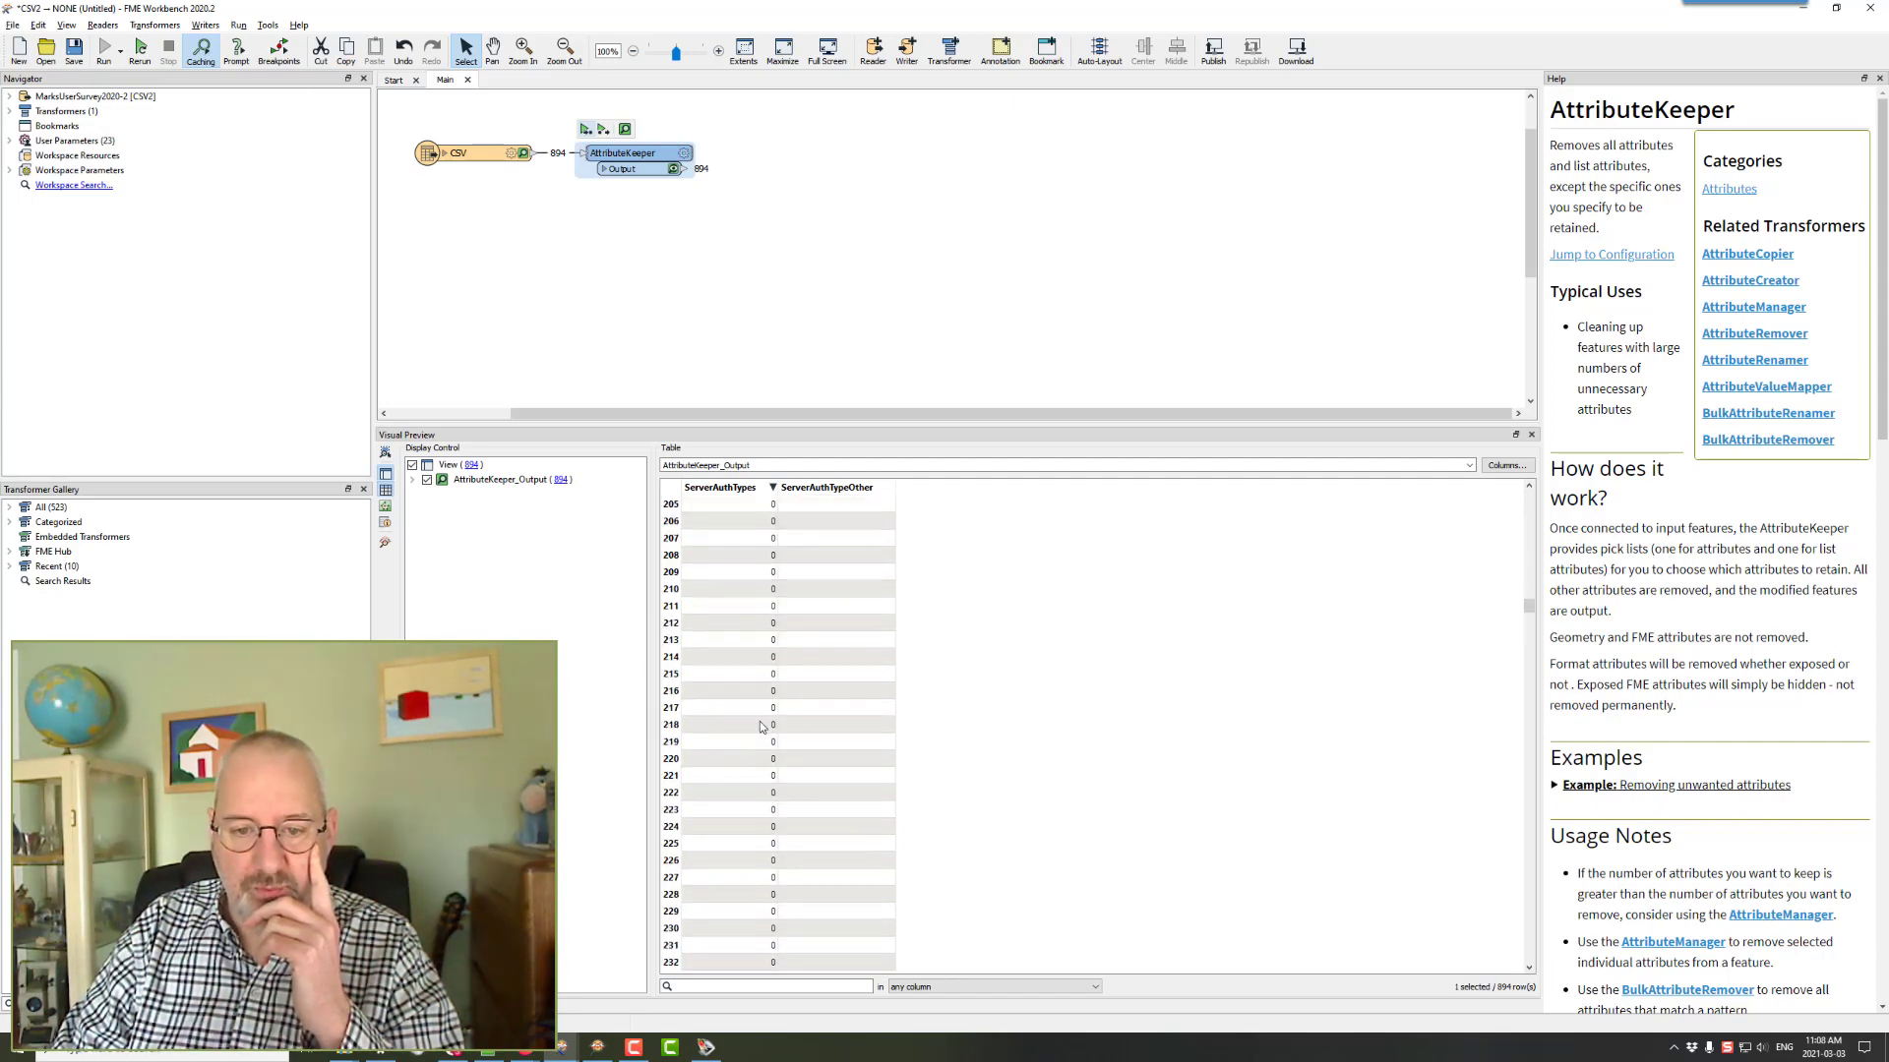
left_click(761, 727)
scroll(757, 728, "down", 14)
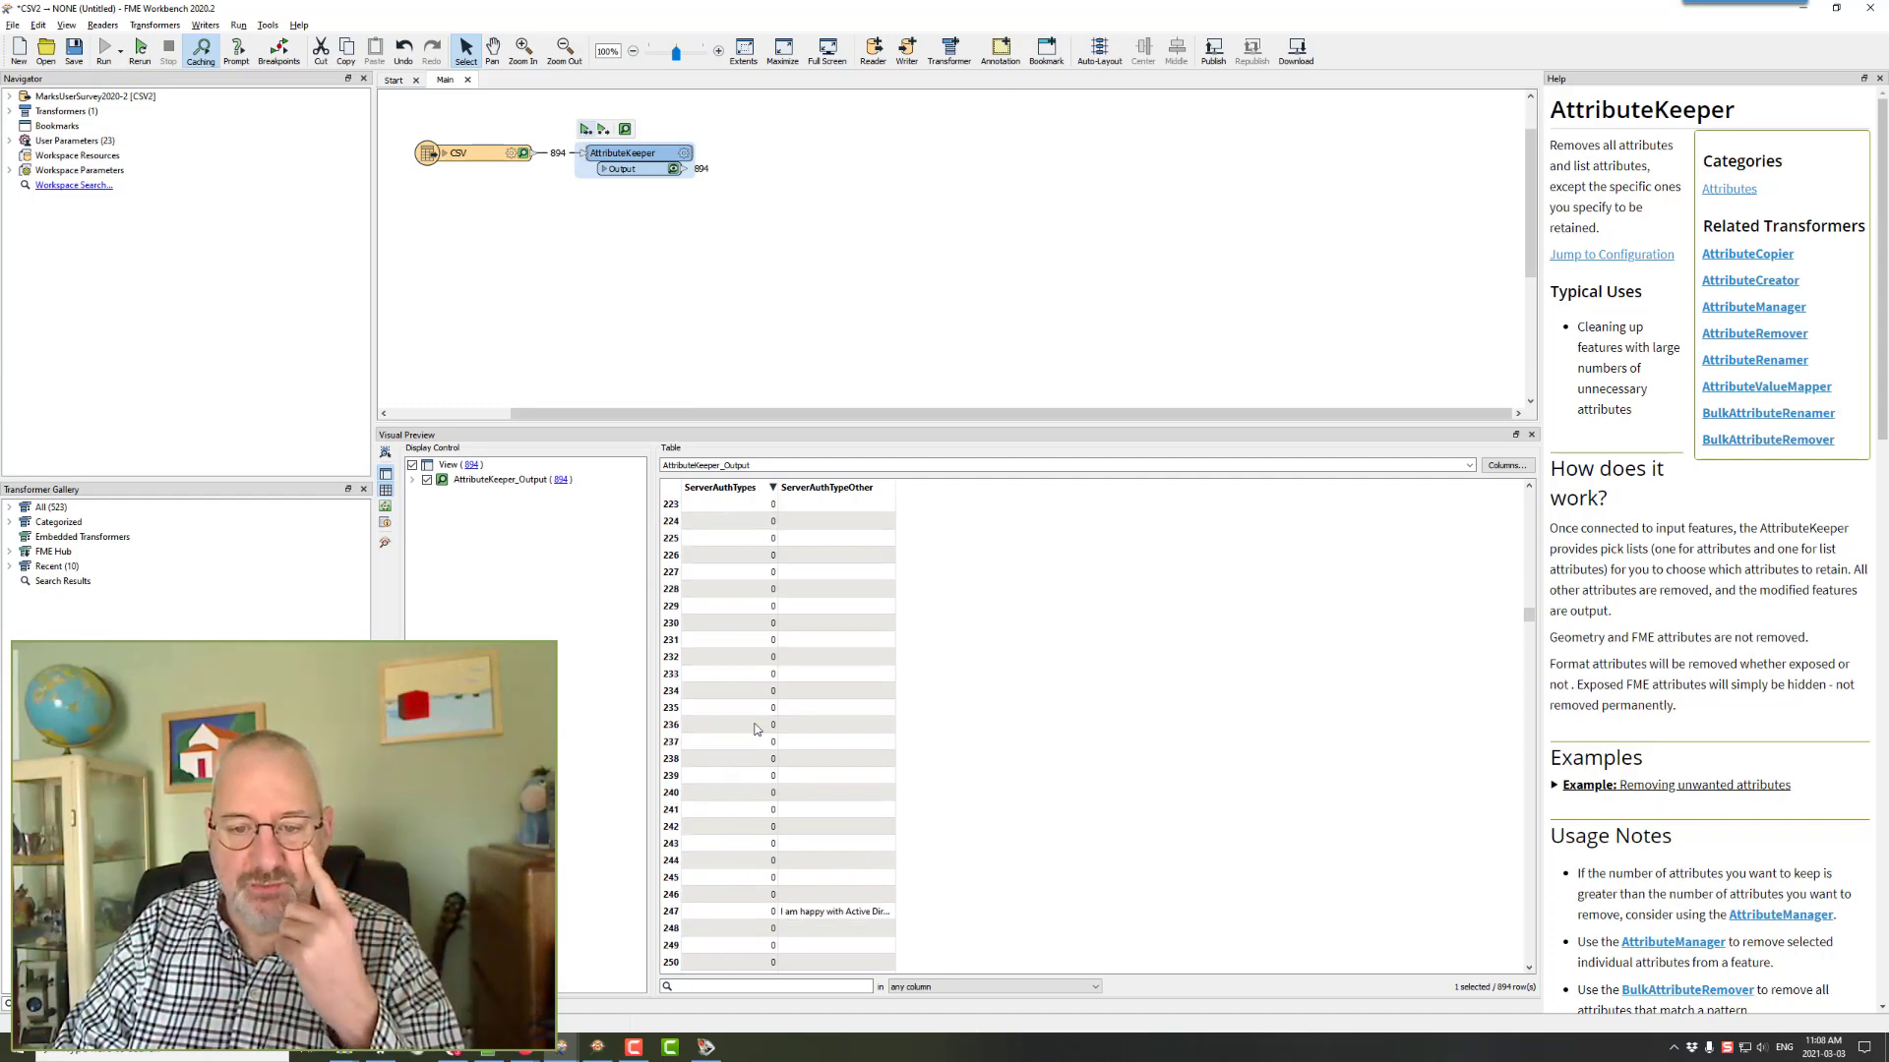
scroll(756, 727, "down", 11)
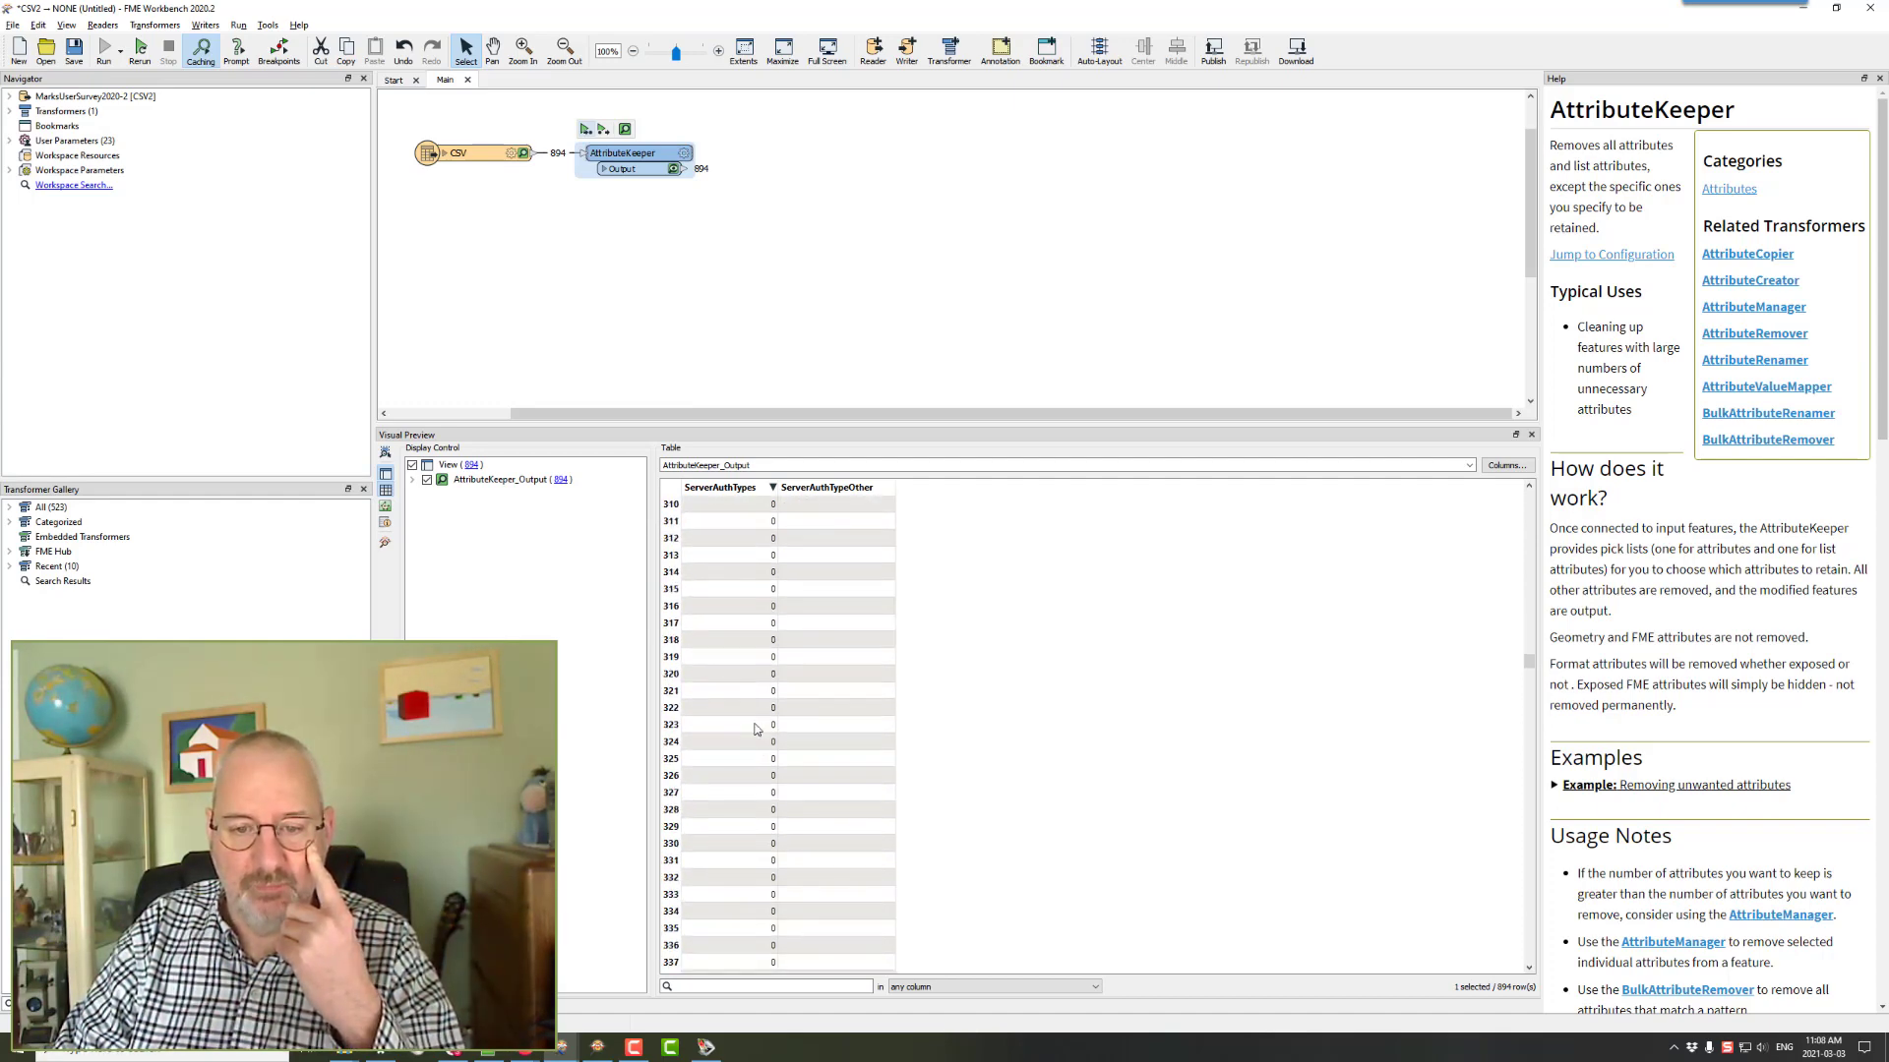
scroll(756, 728, "up", 20)
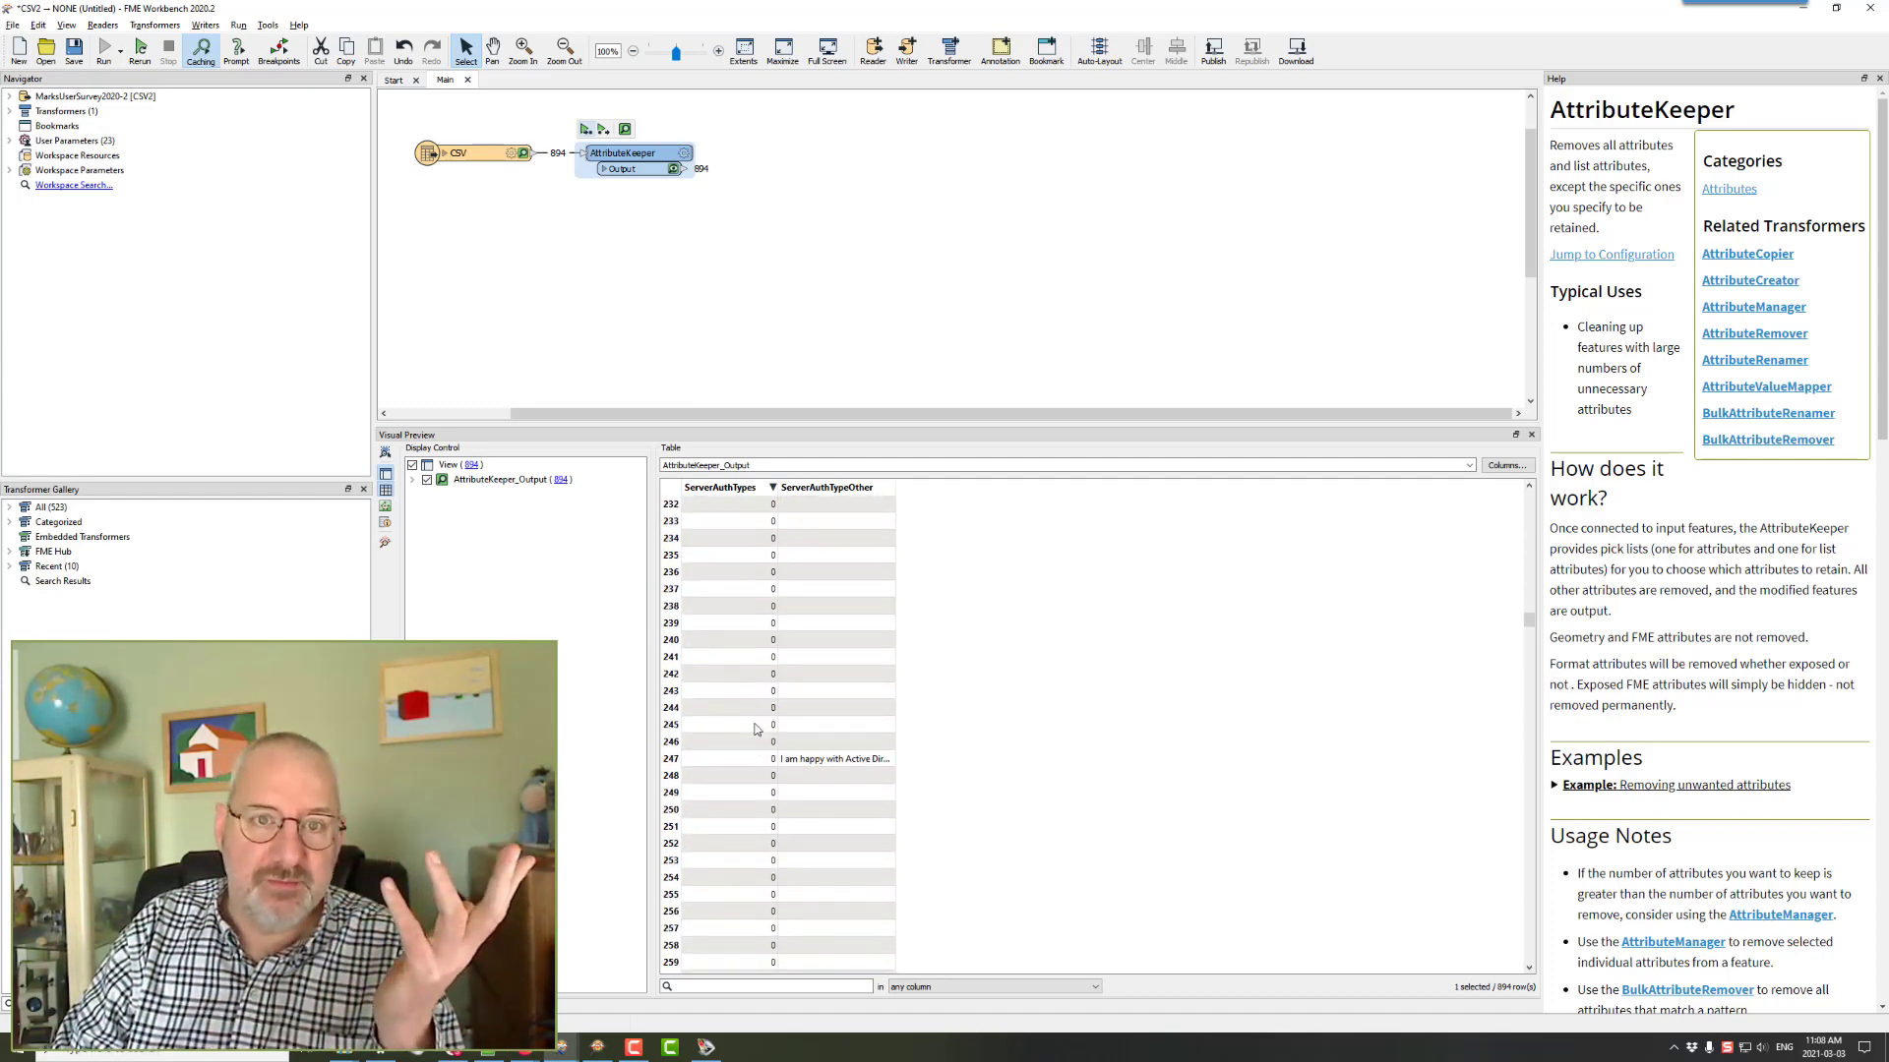
scroll(756, 728, "up", 20)
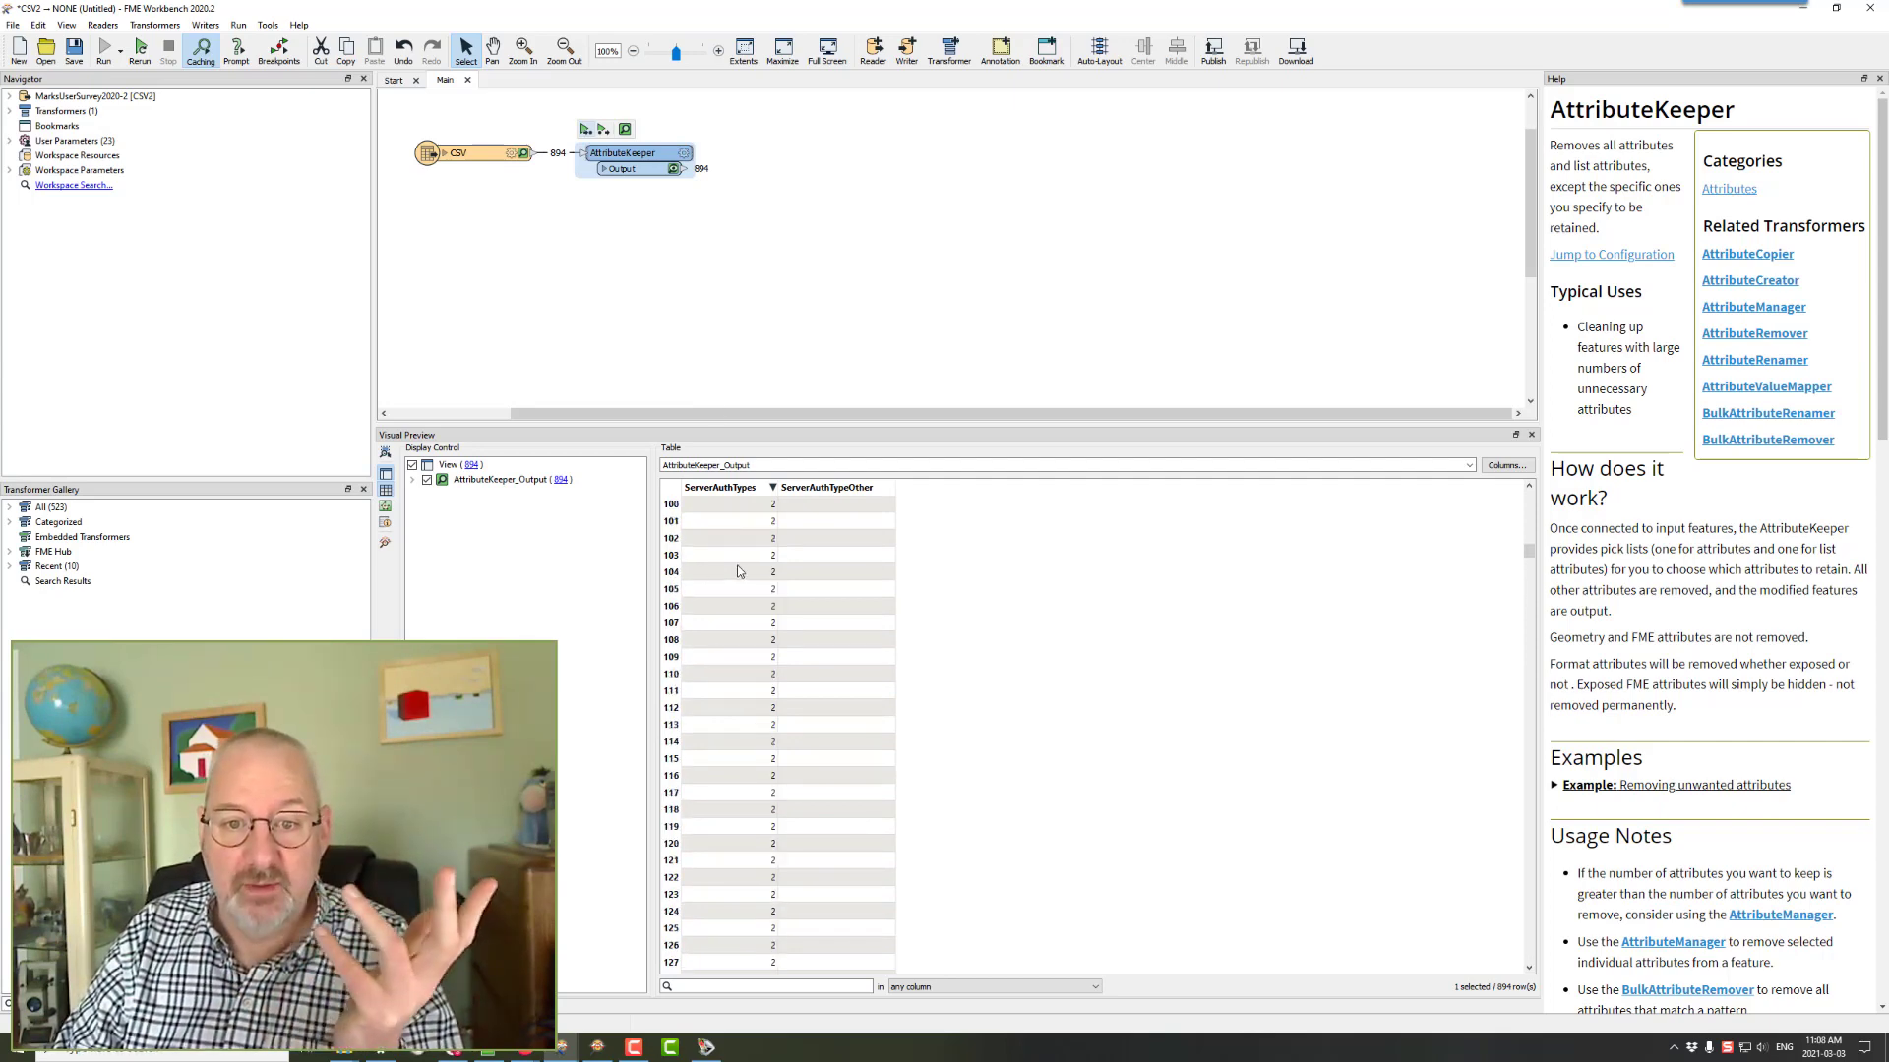
scroll(739, 571, "up", 17)
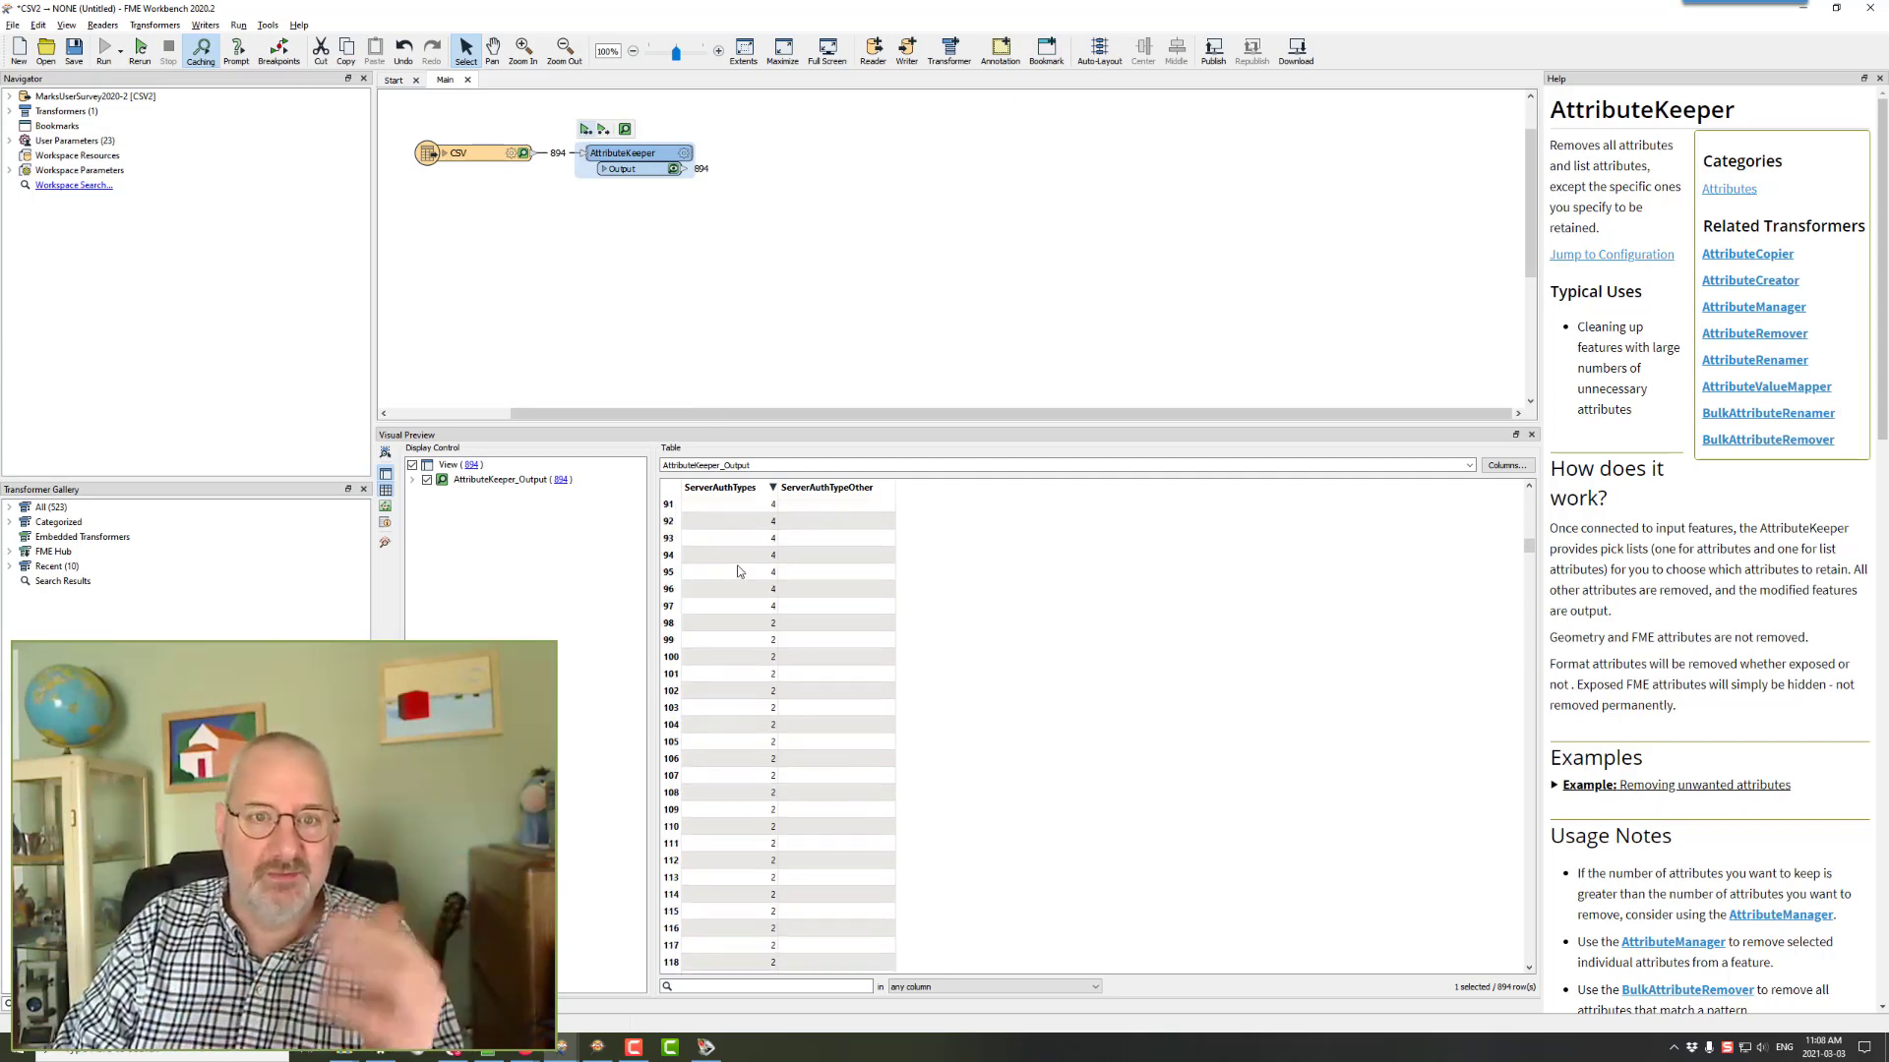
left_click(684, 154)
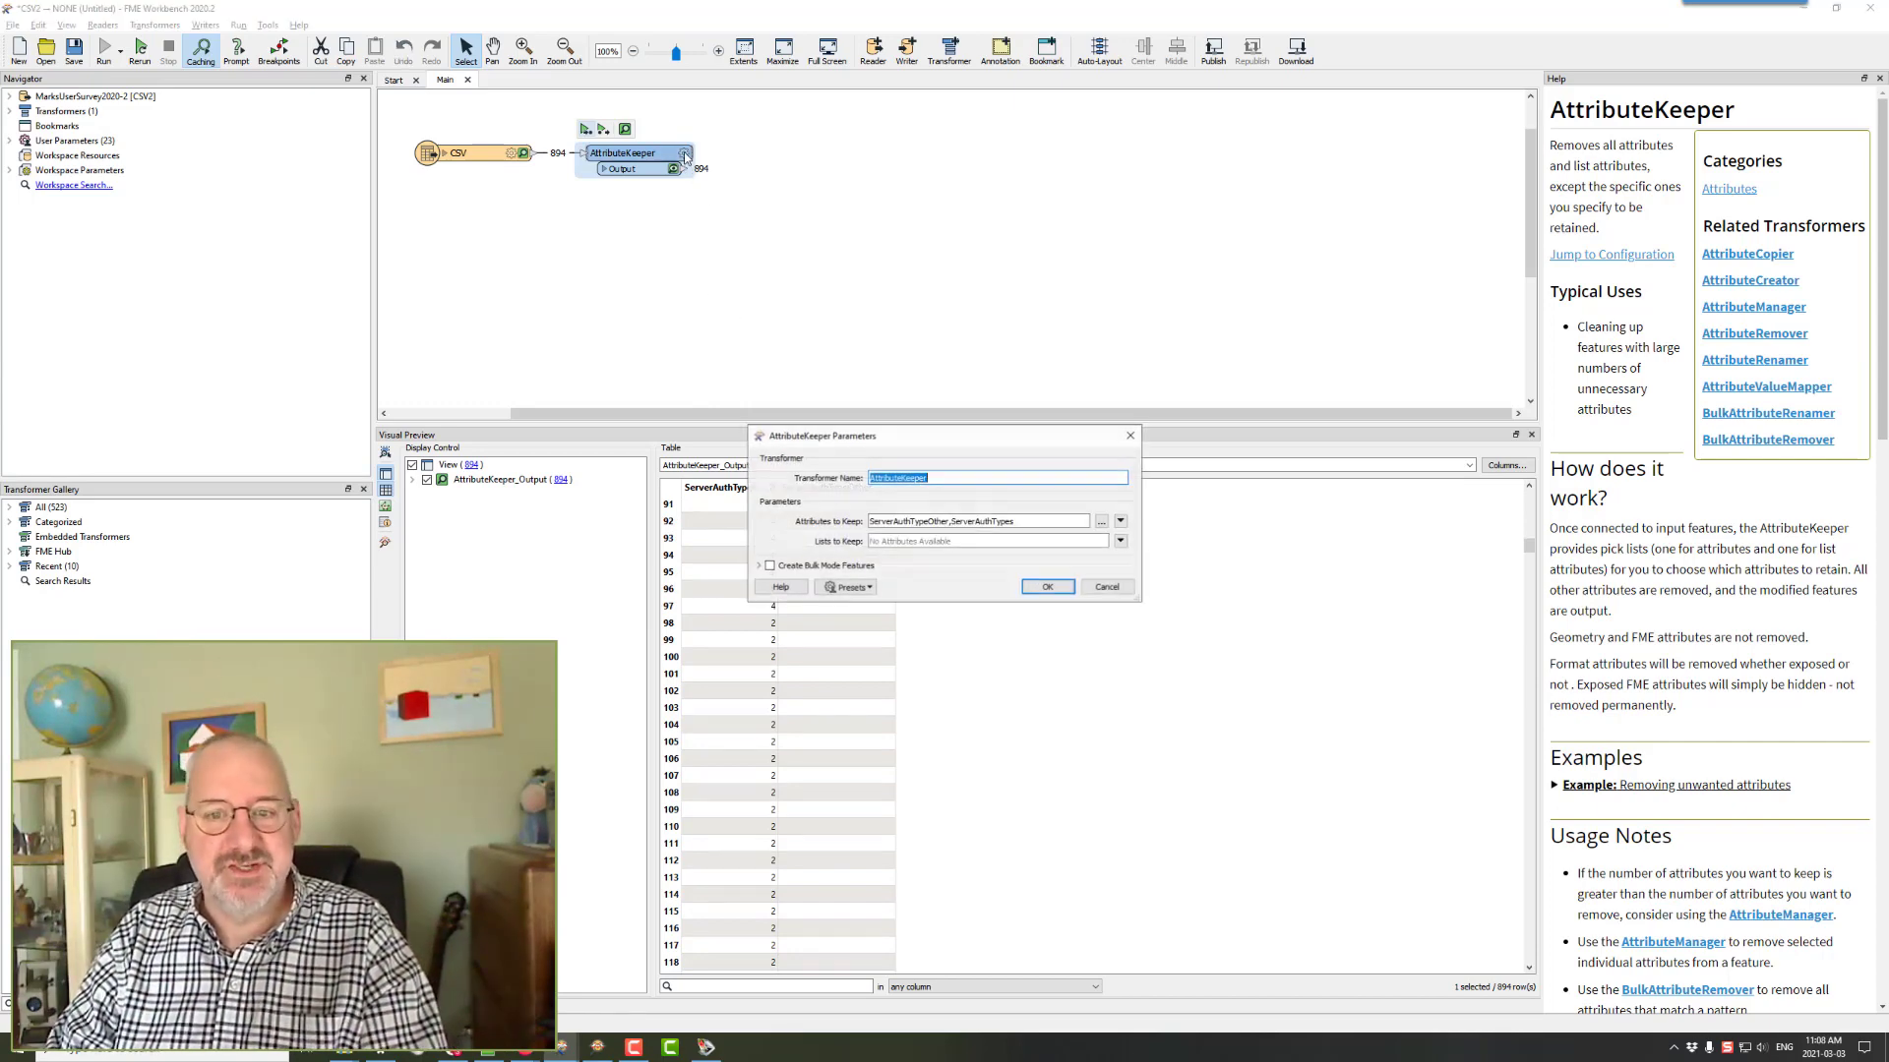
left_click(1101, 521)
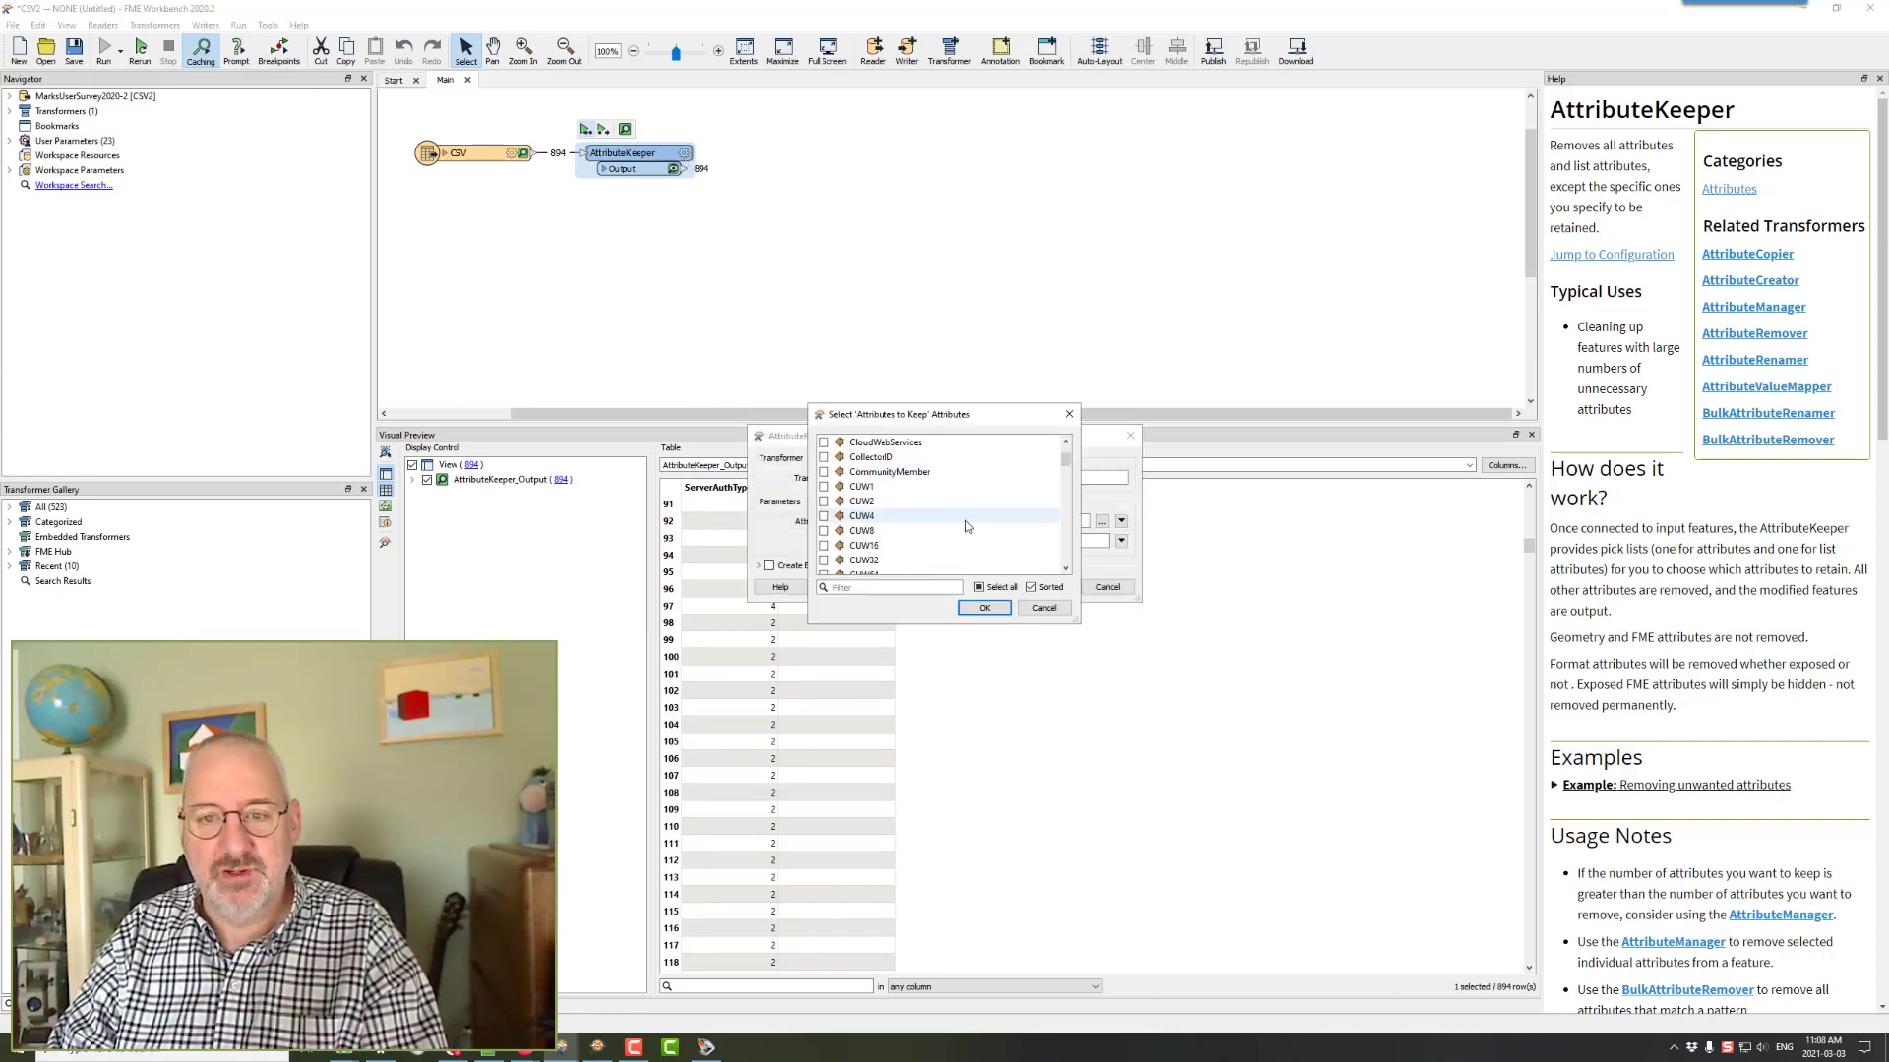
scroll(965, 521, "down", 20)
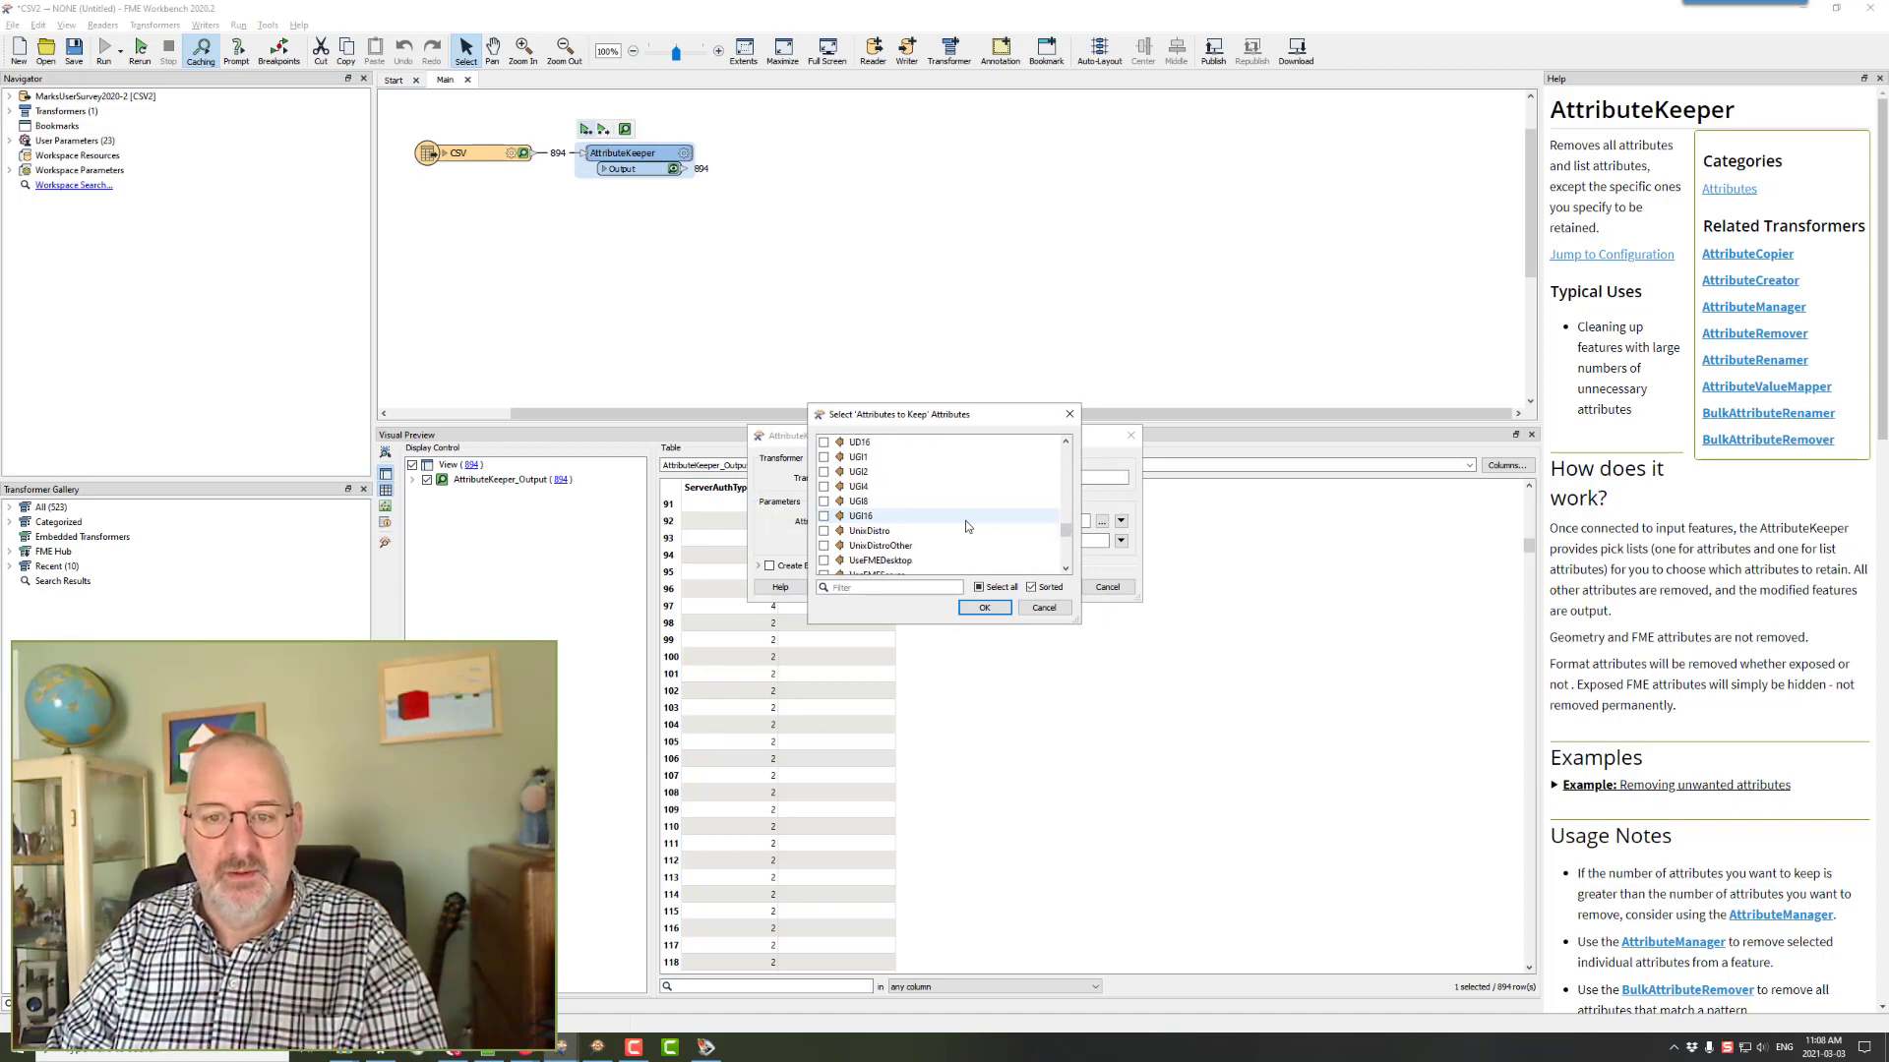
scroll(965, 521, "down", 5)
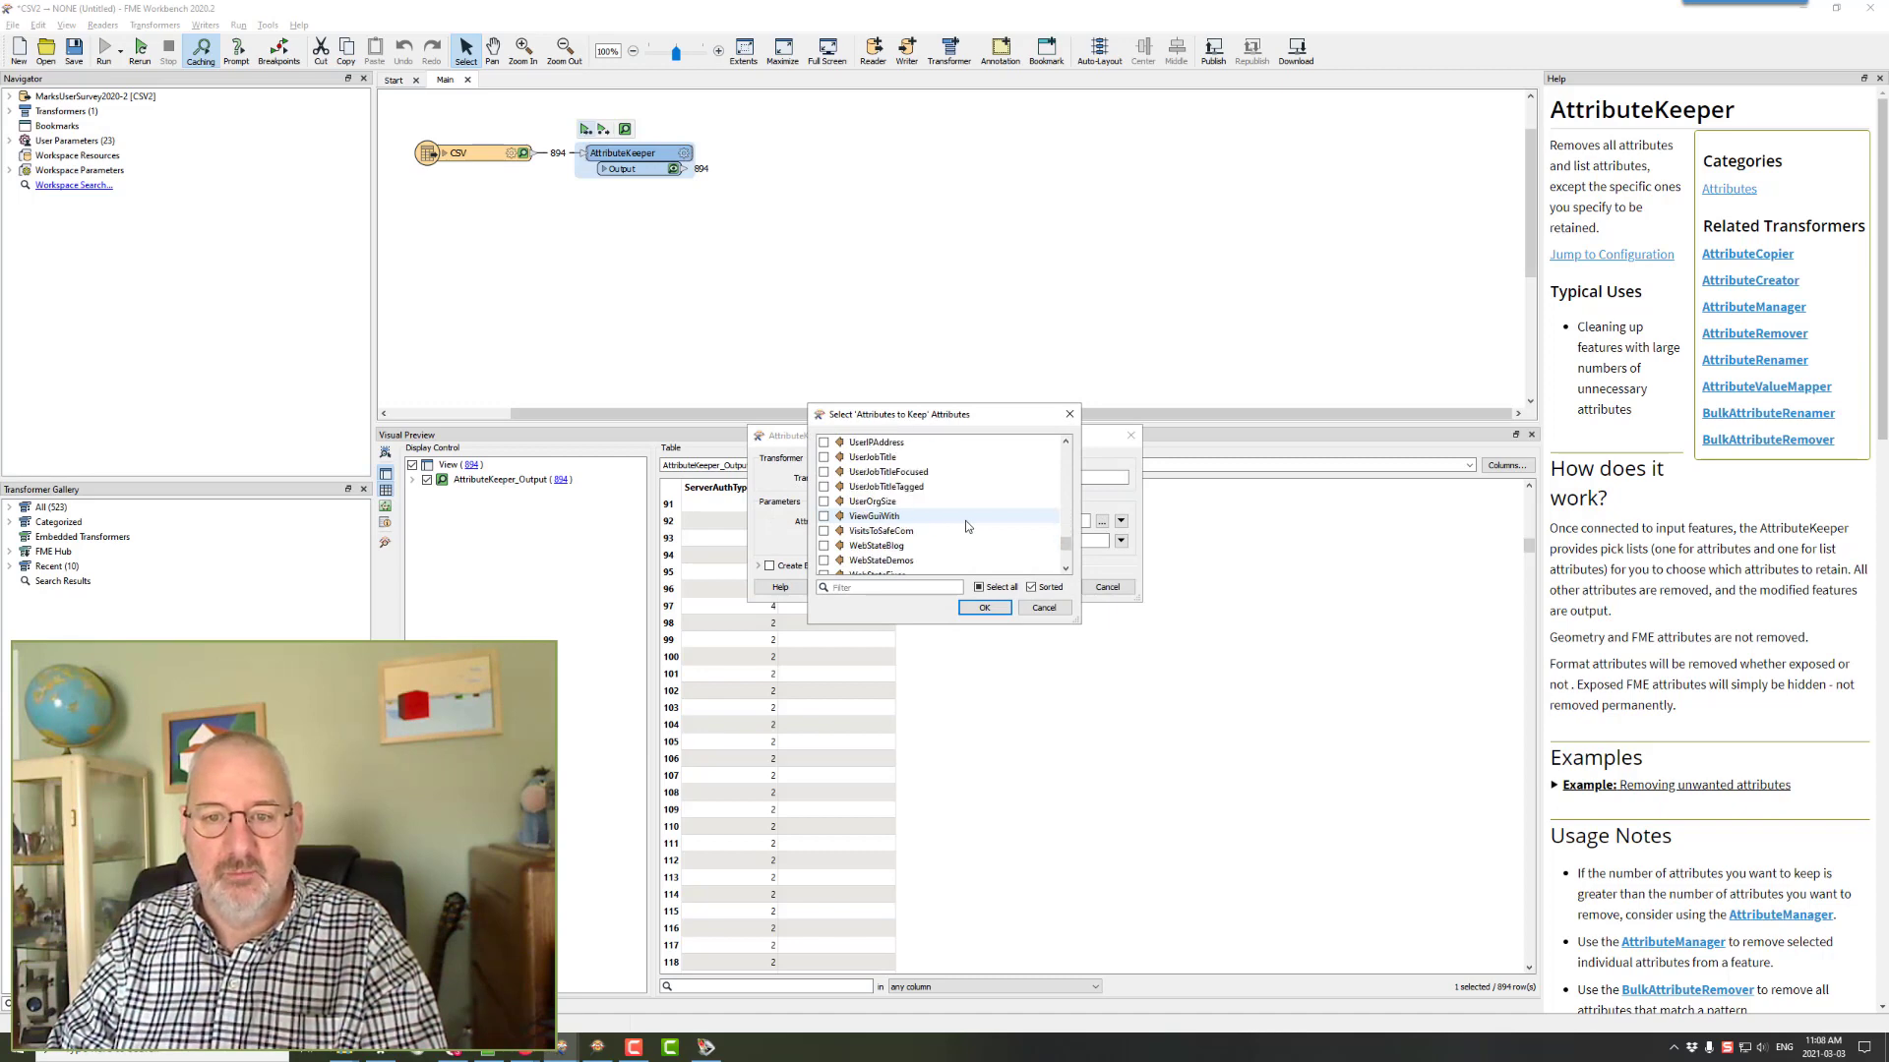
left_click(1044, 608)
left_click(1108, 587)
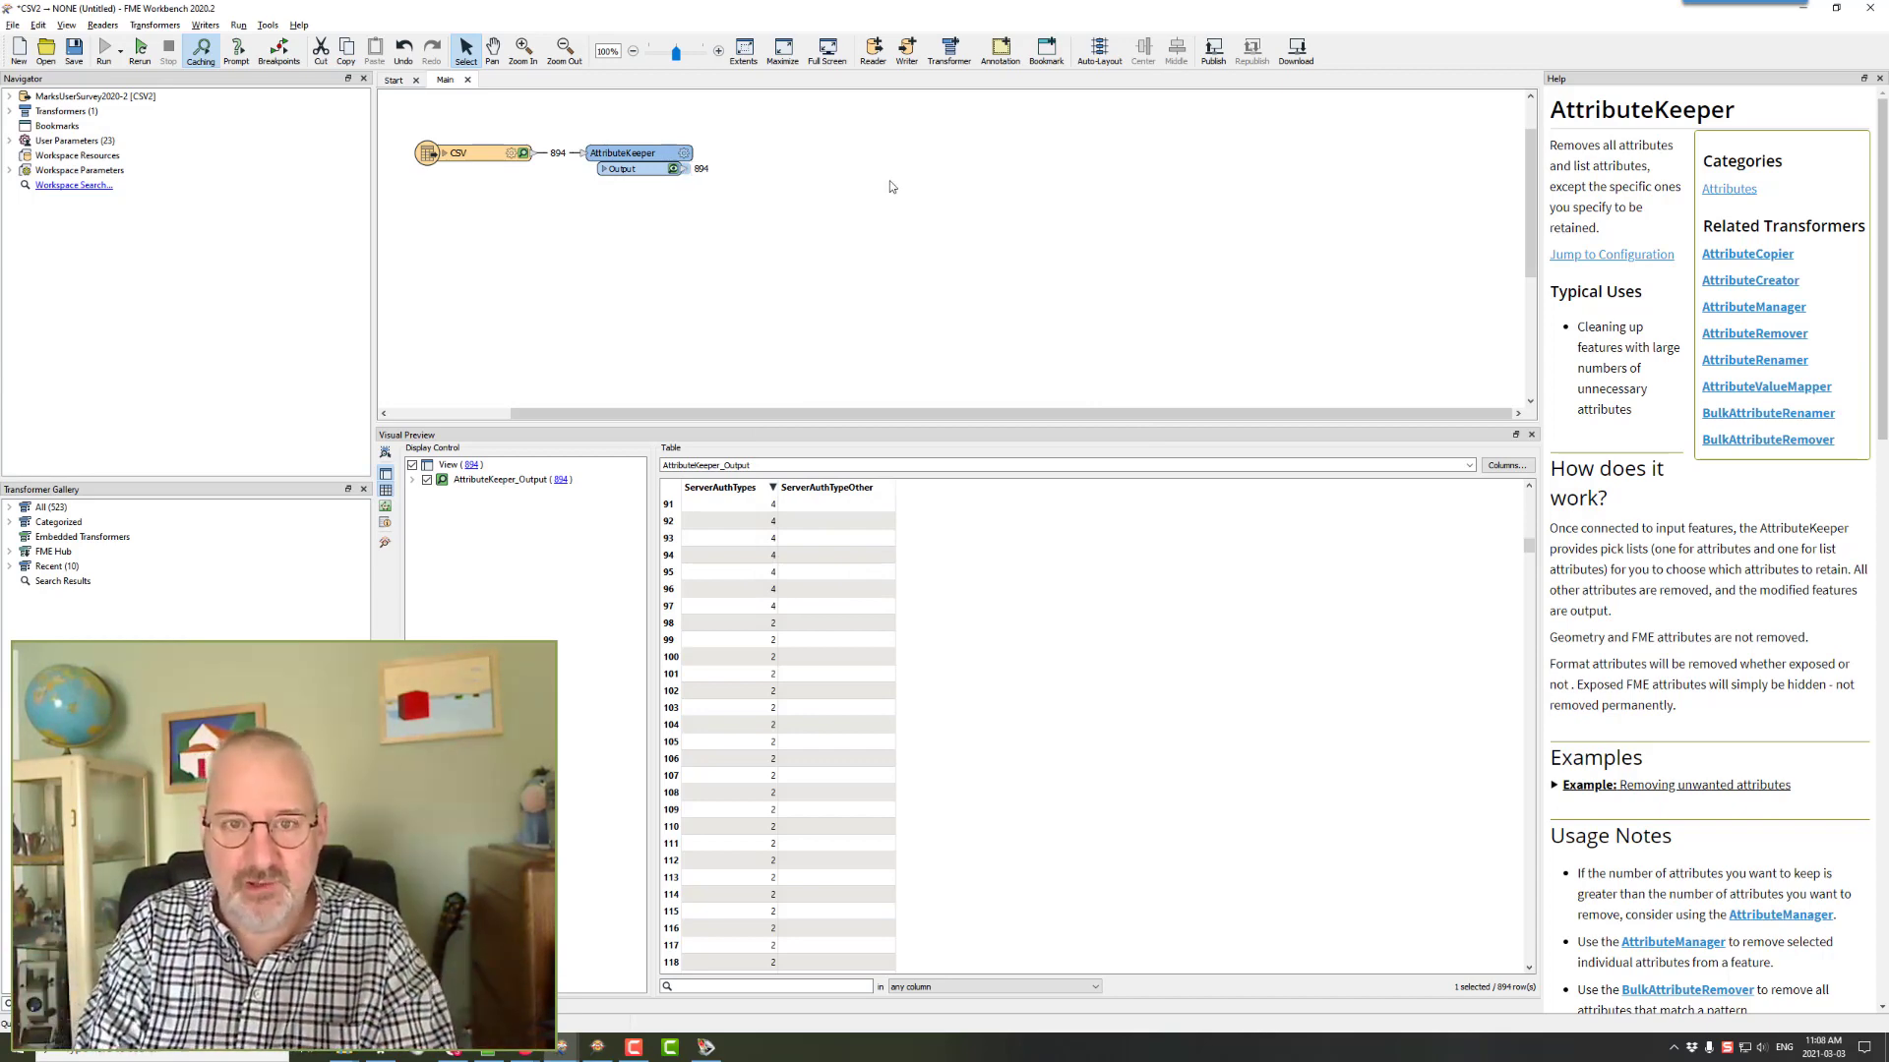
- Add a BaseConverter after the AttributeKeeper's output and choose ServerAuthTypes as its source attribute
type("base")
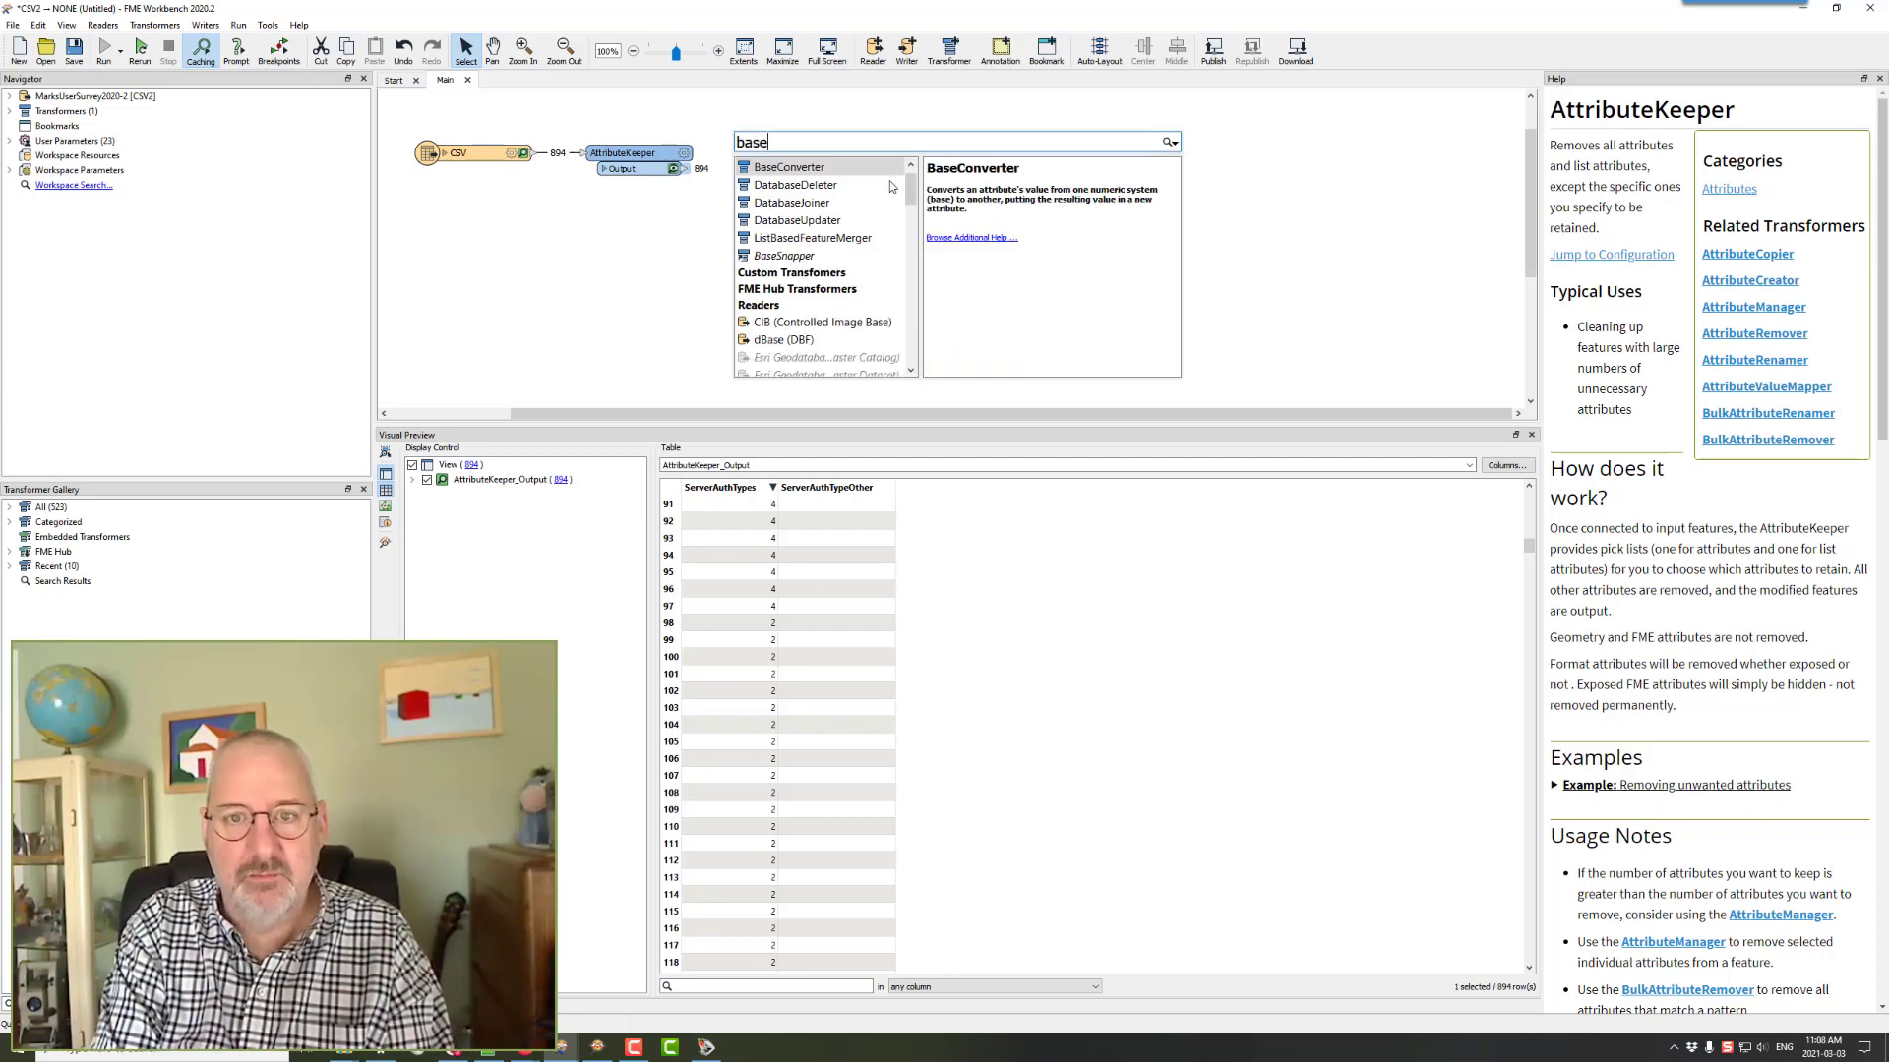
key("Return")
key("Return")
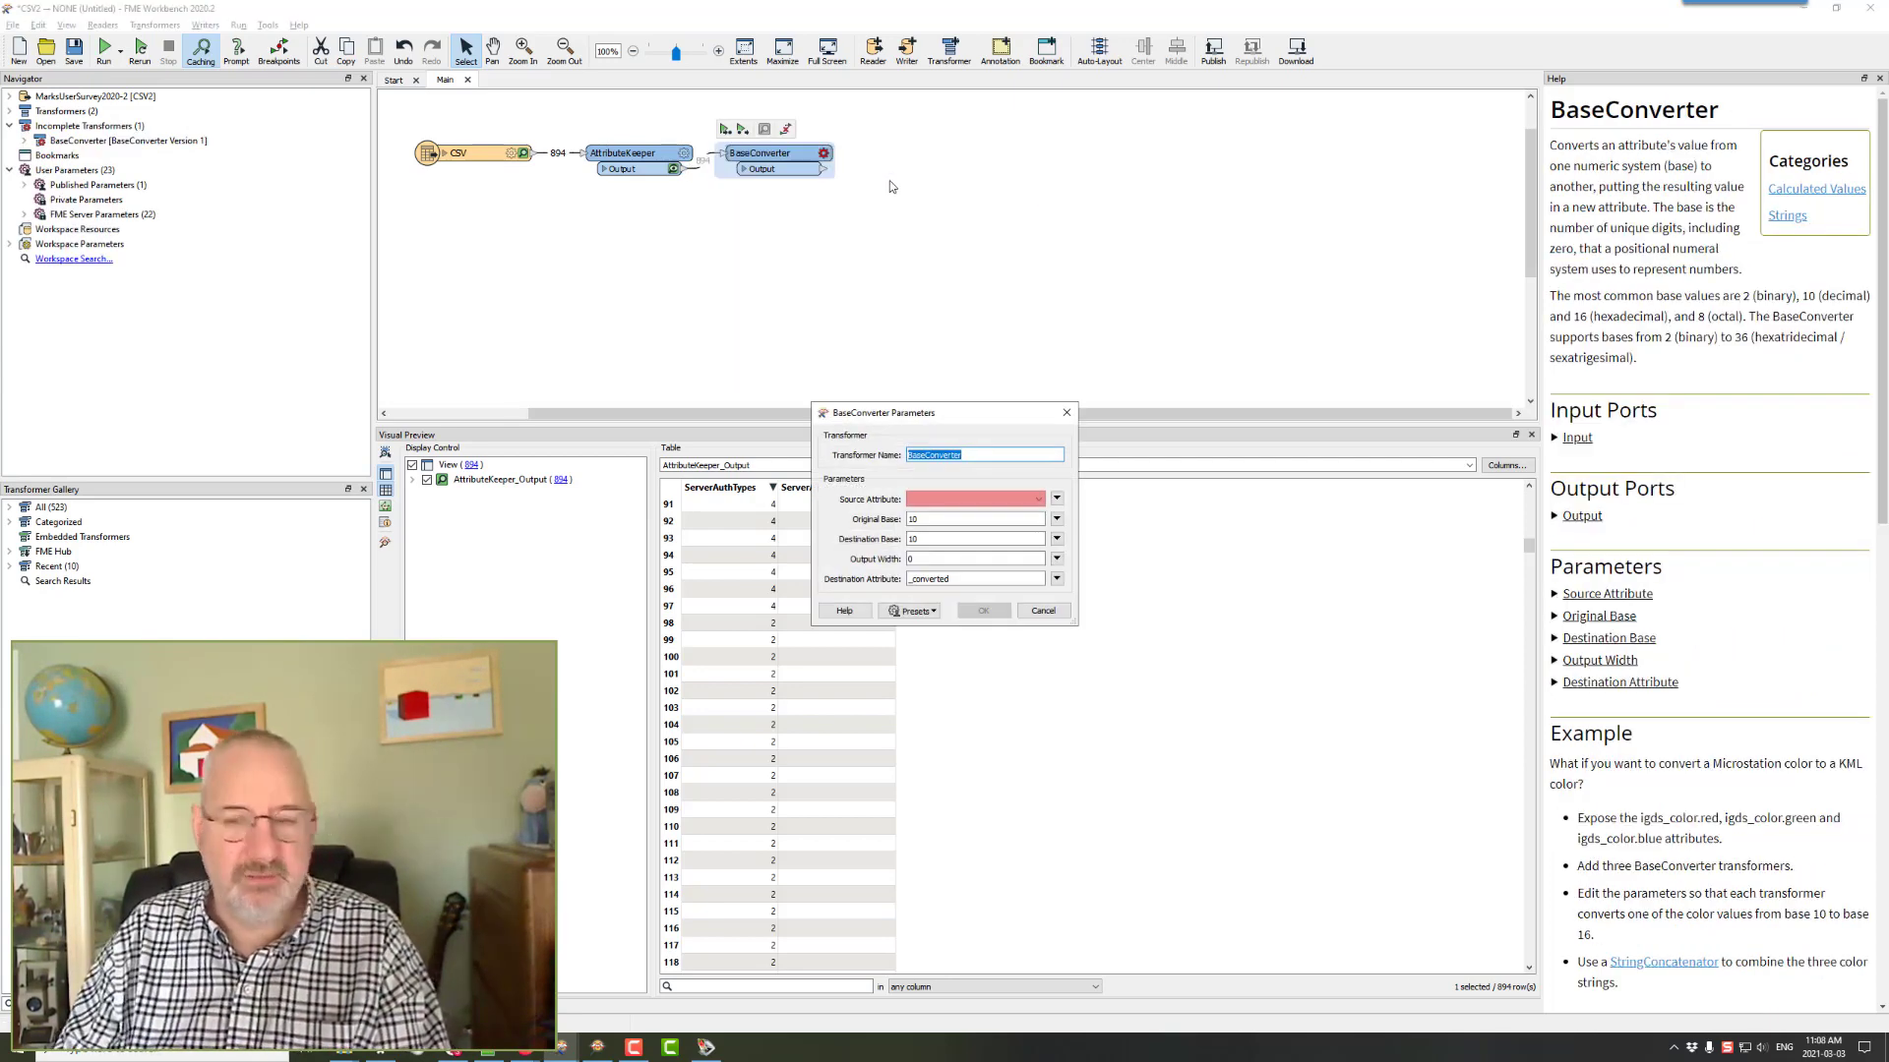
left_click(1036, 500)
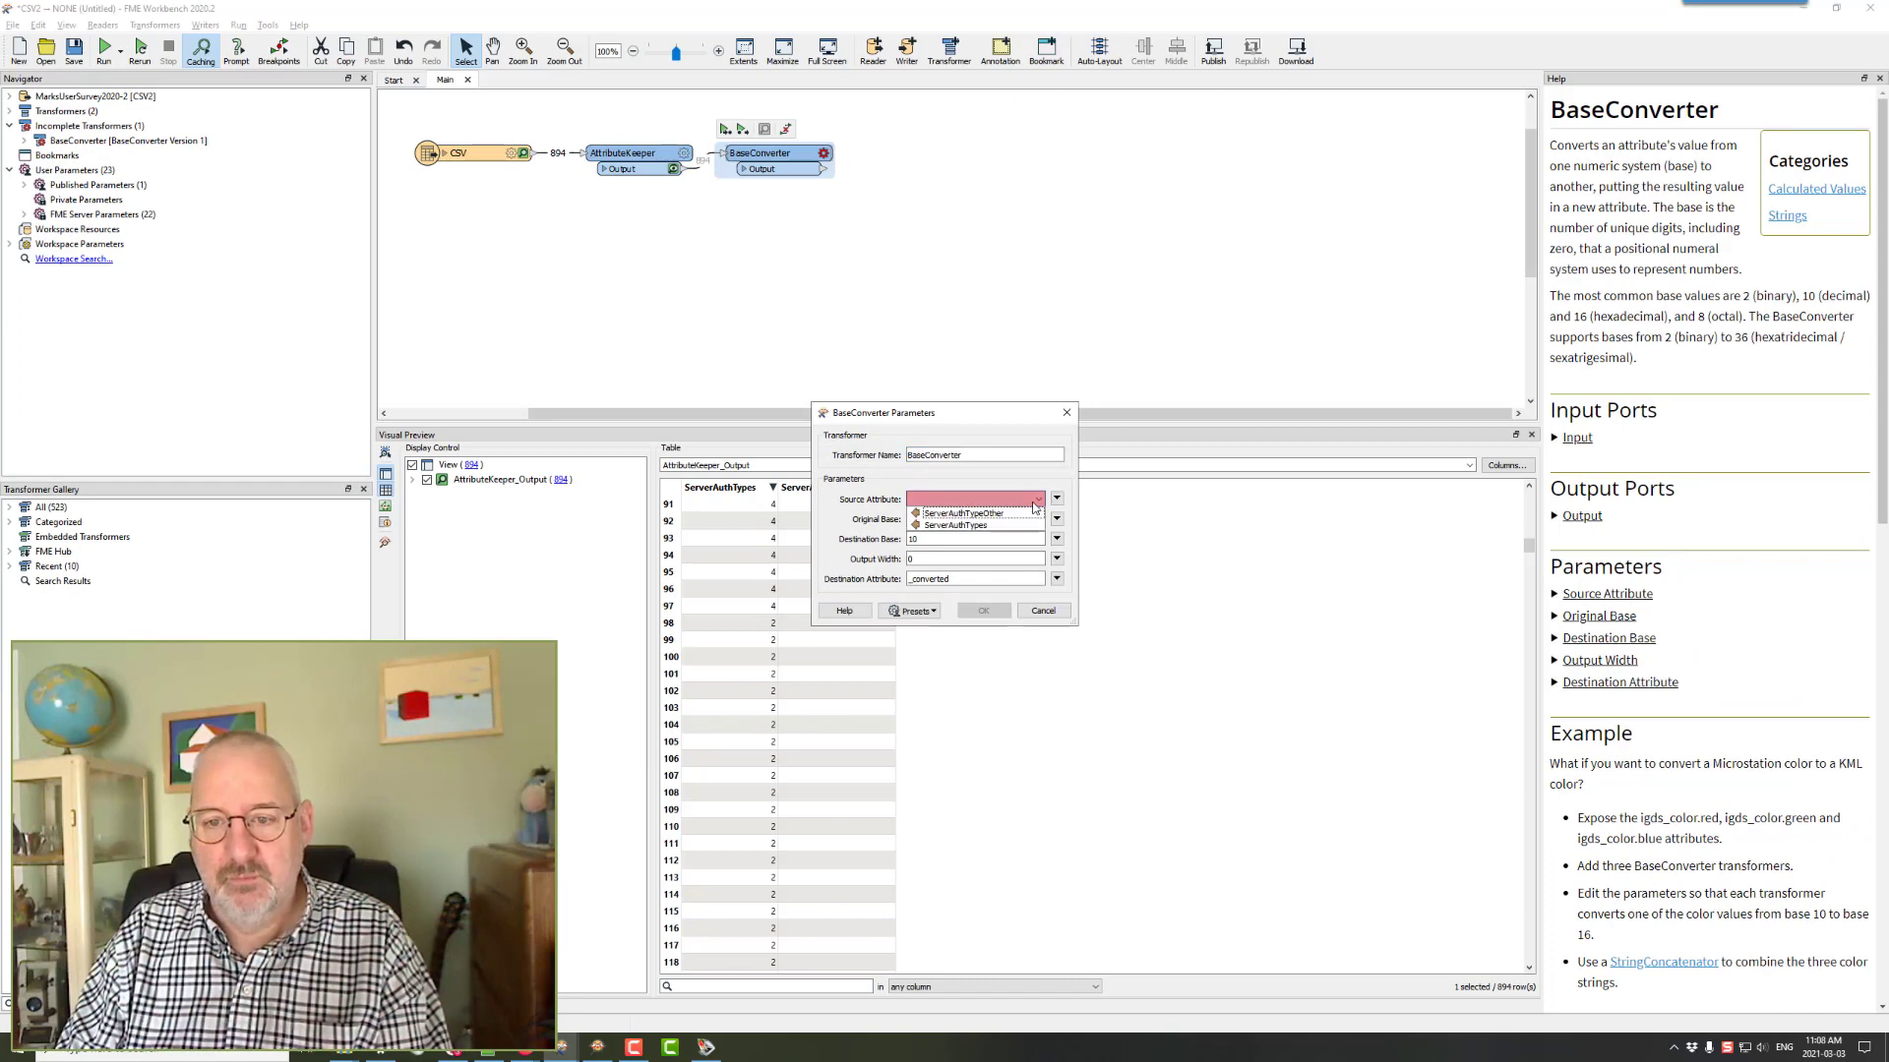
left_click(953, 525)
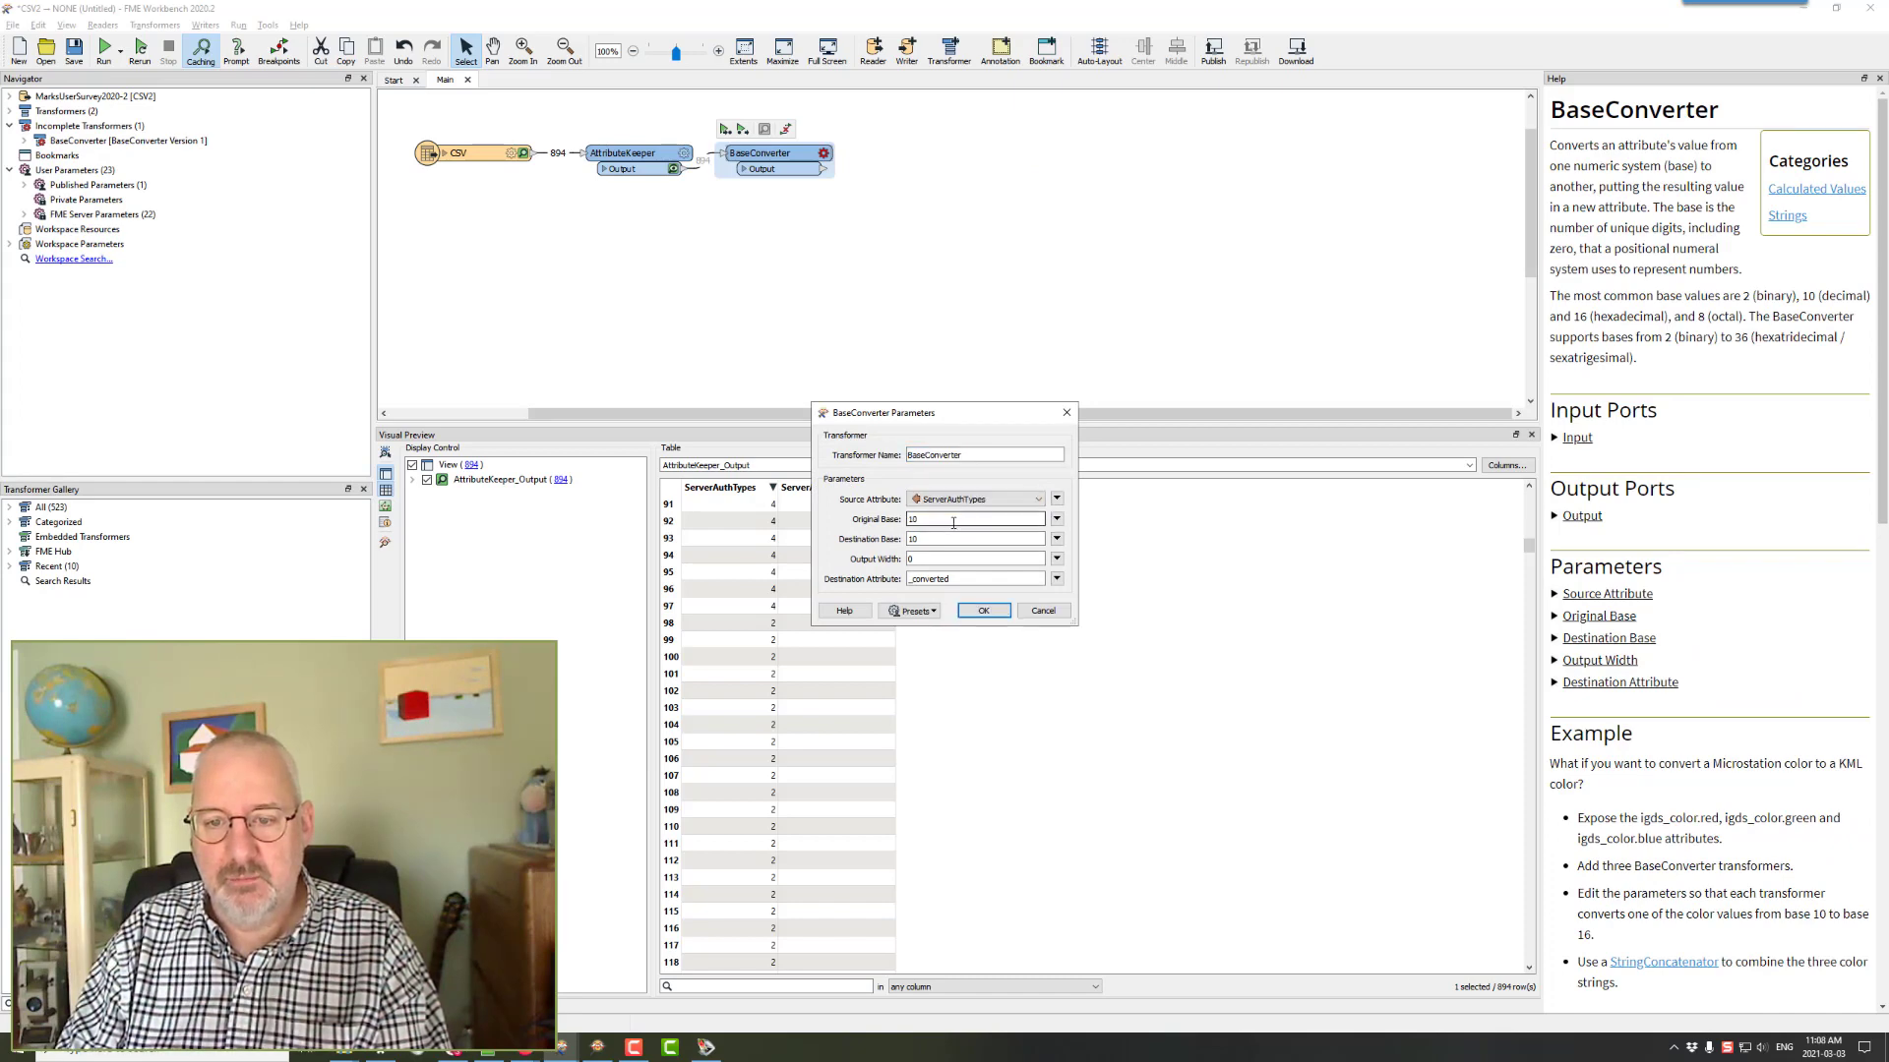
- Set the BaseConverter's destination base to 2 and its output width to 4, and accept the parameters
left_click(929, 538)
double_click(928, 538)
type("1")
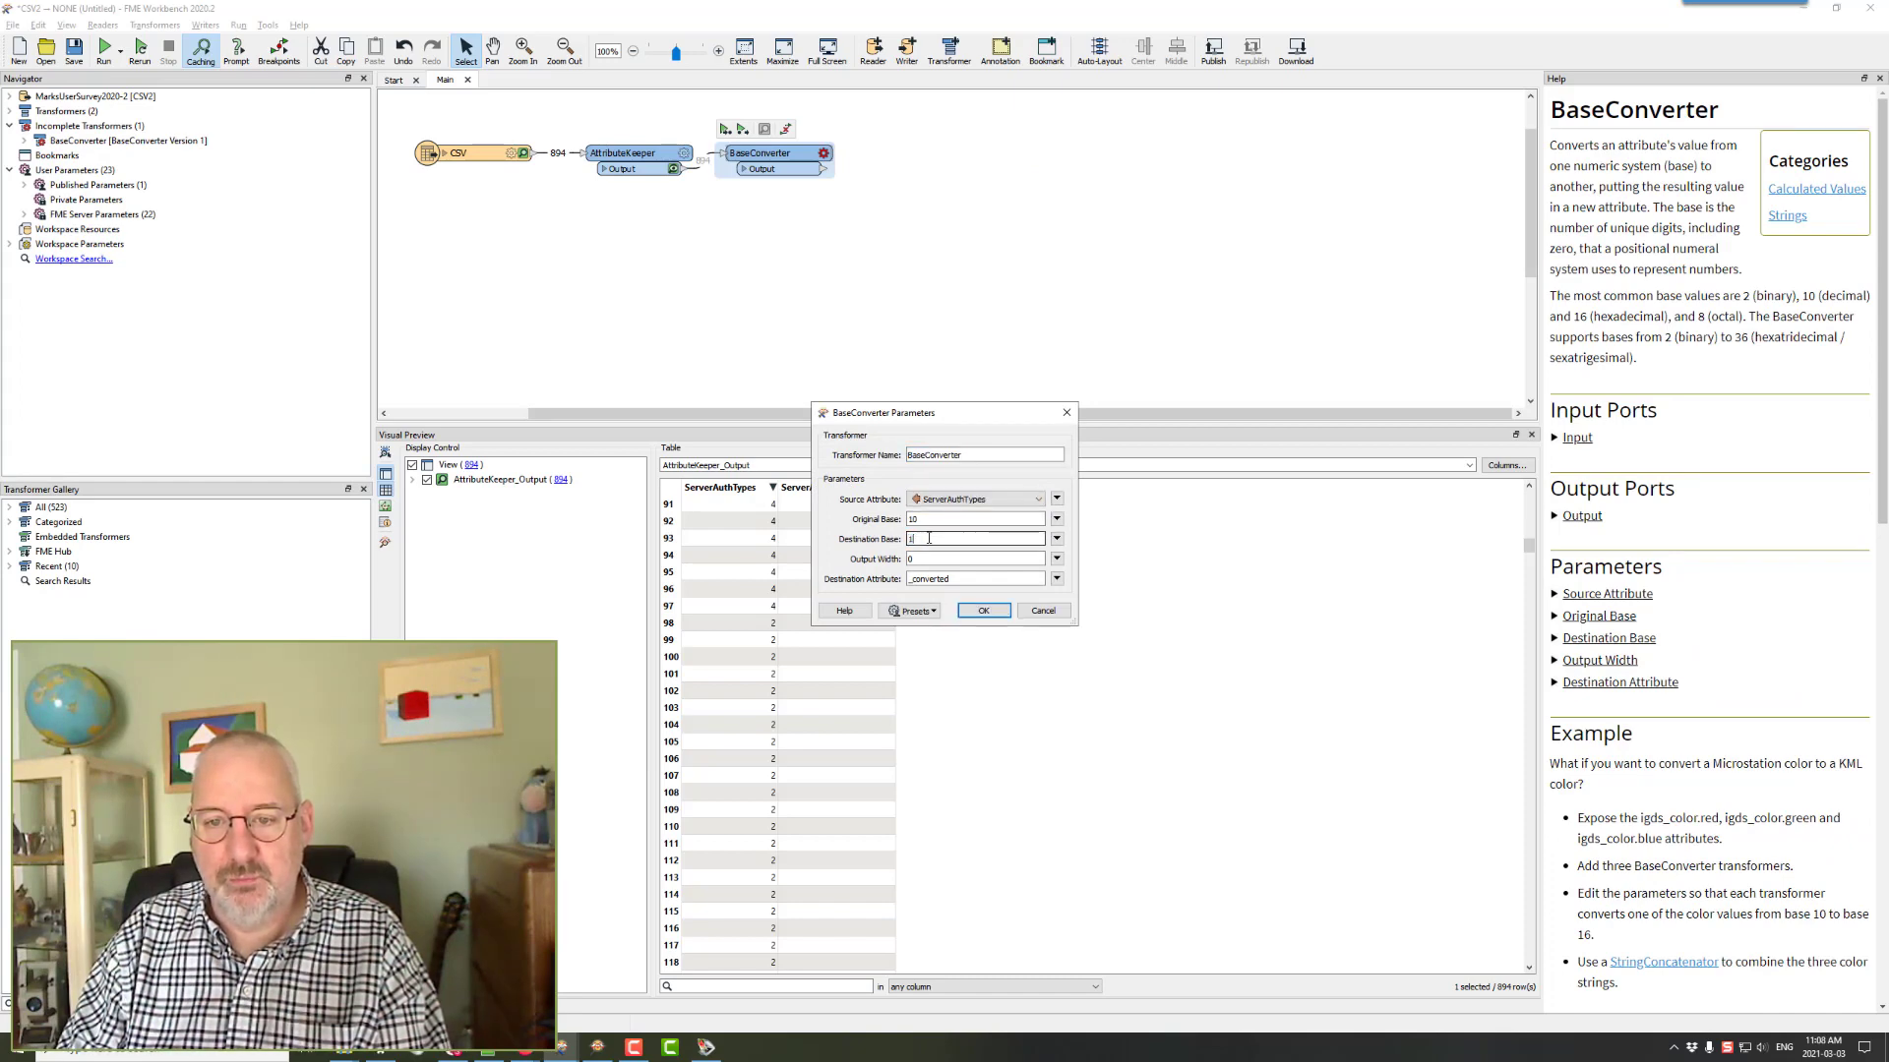
key("BackSpace")
type("2")
double_click(918, 560)
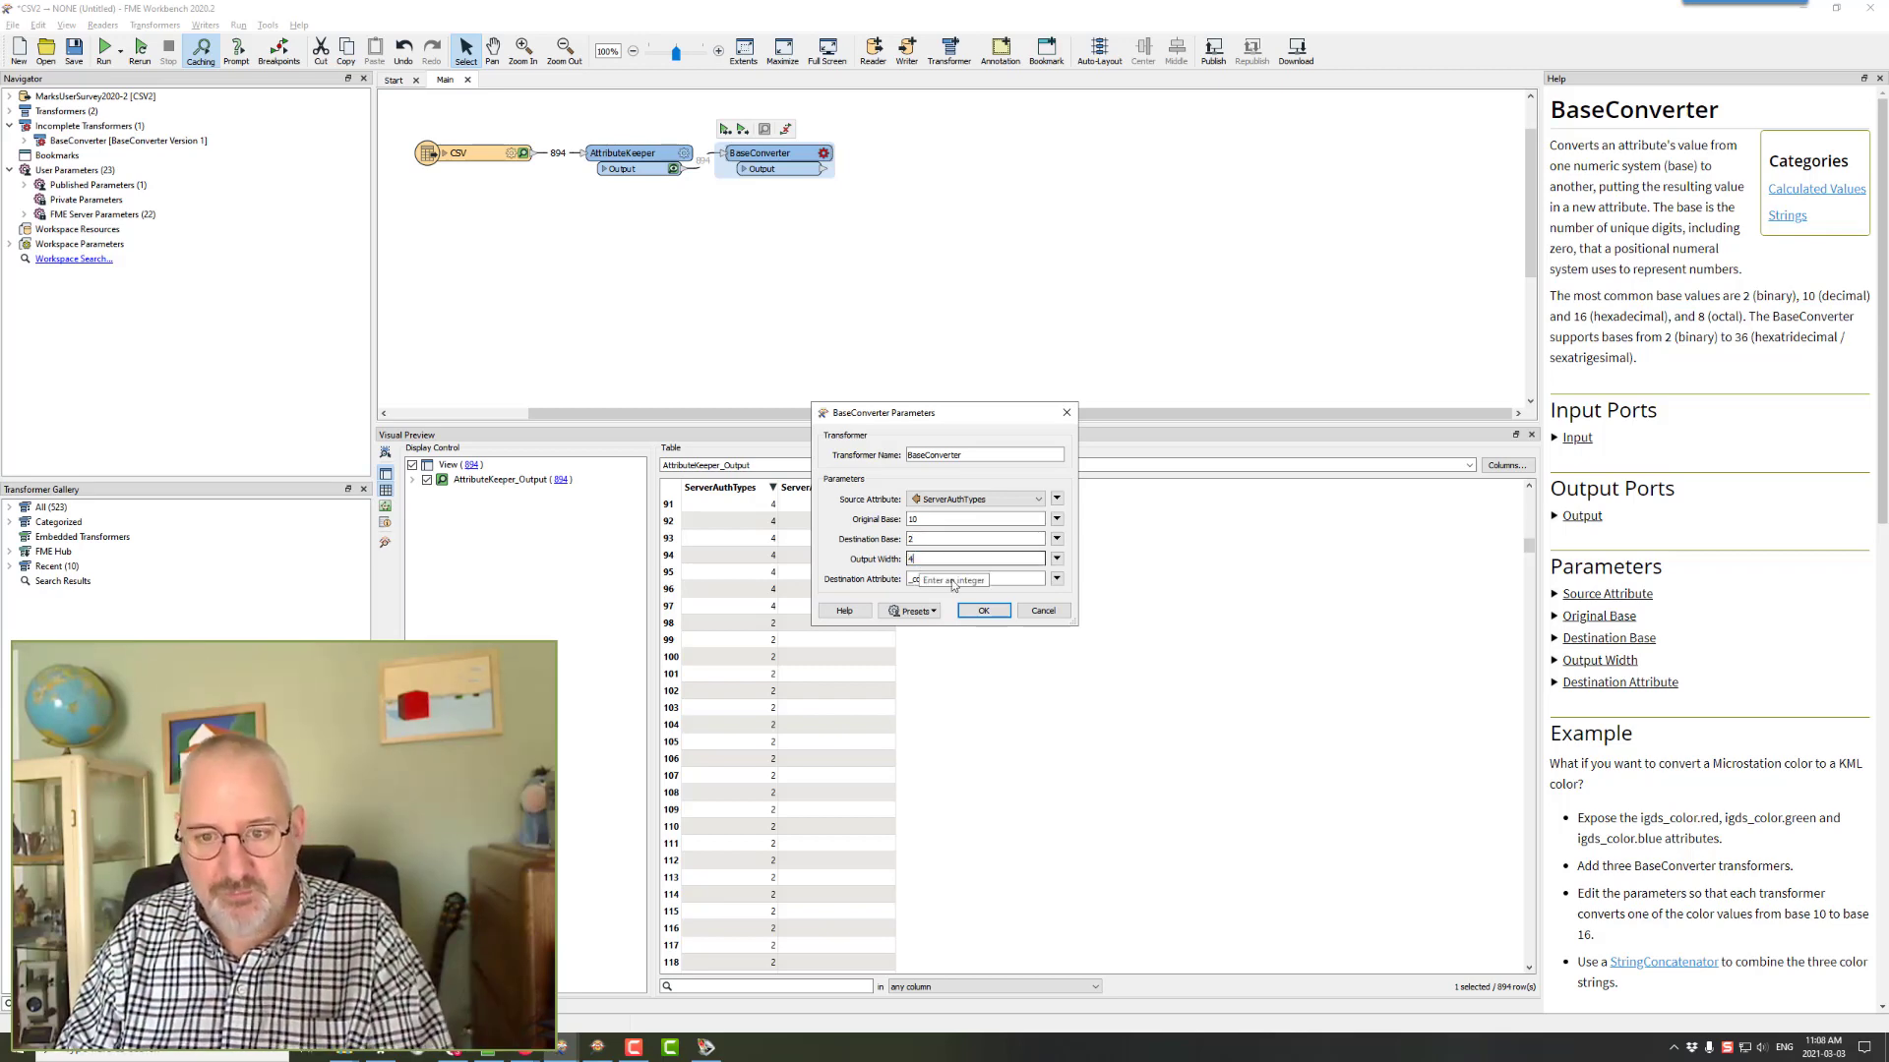
left_click(983, 611)
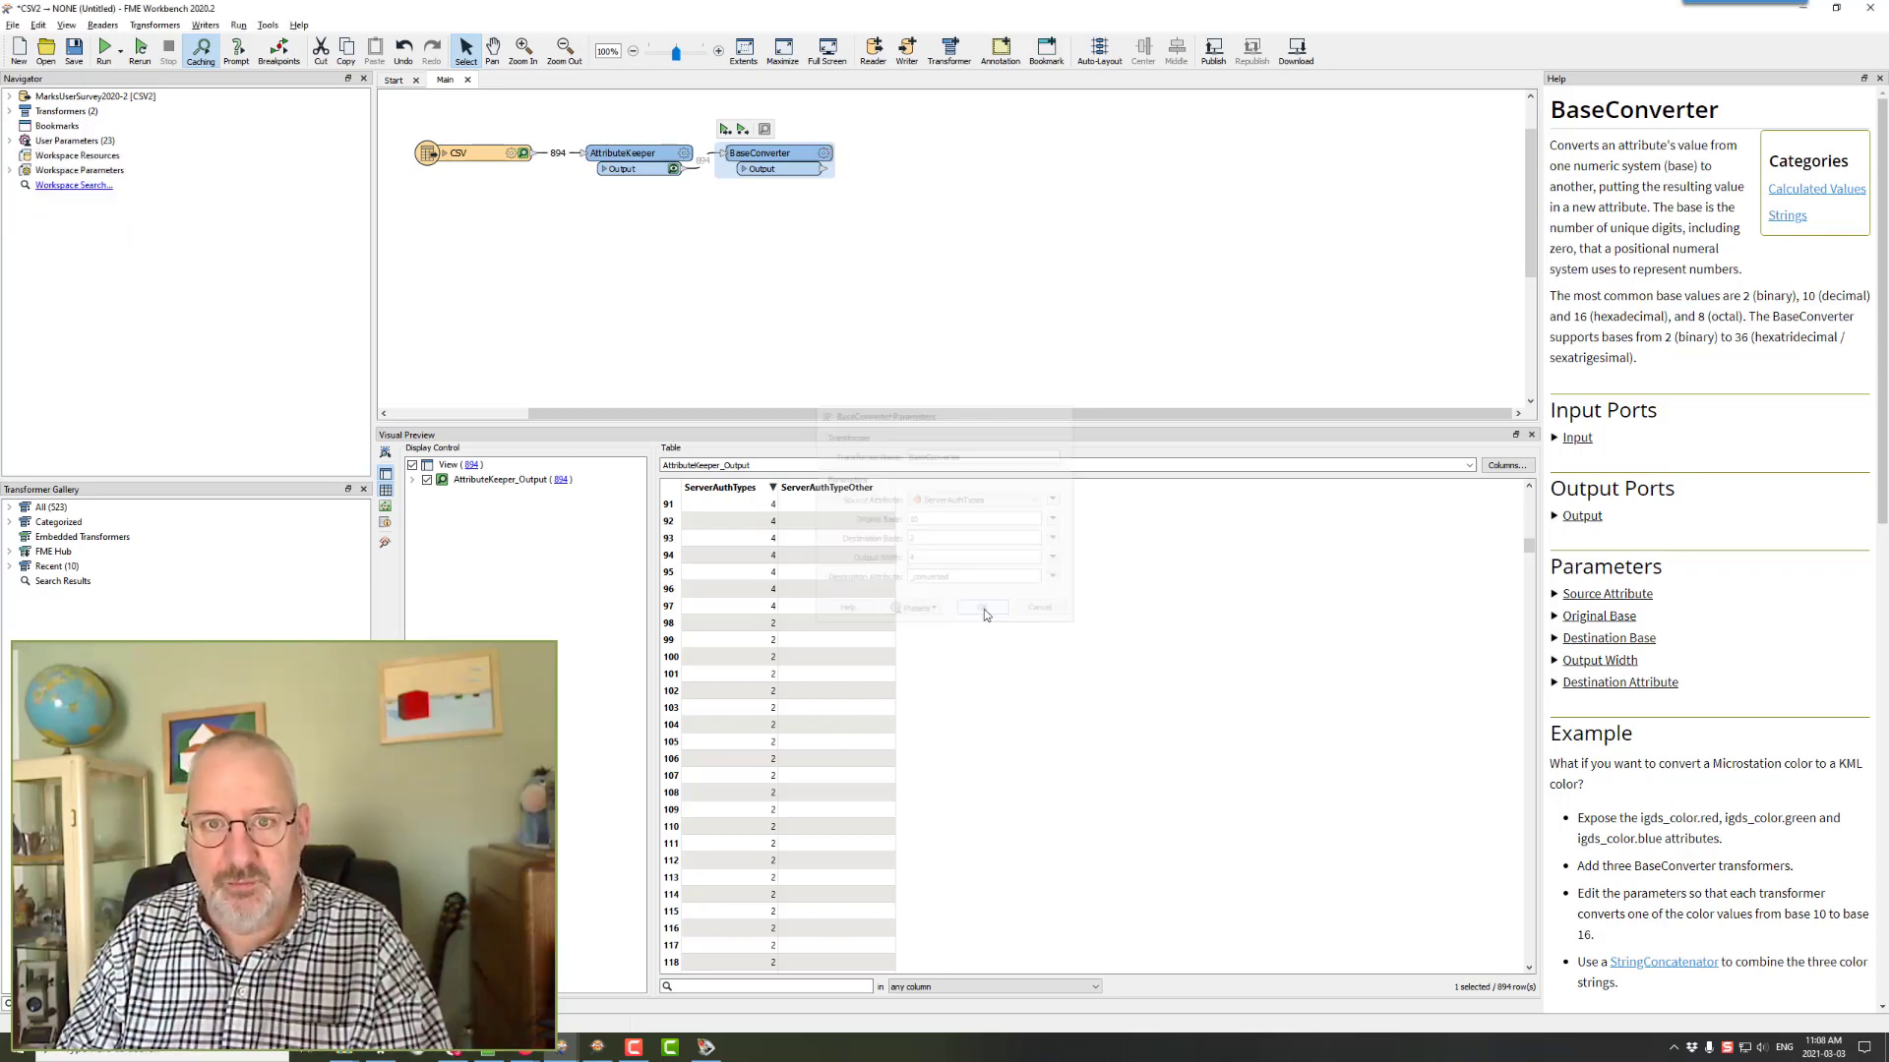
- Run the workspace up to the BaseConverter and inspect its output table sorted descending by ServerAuthTypes against the _converted values
left_click(728, 131)
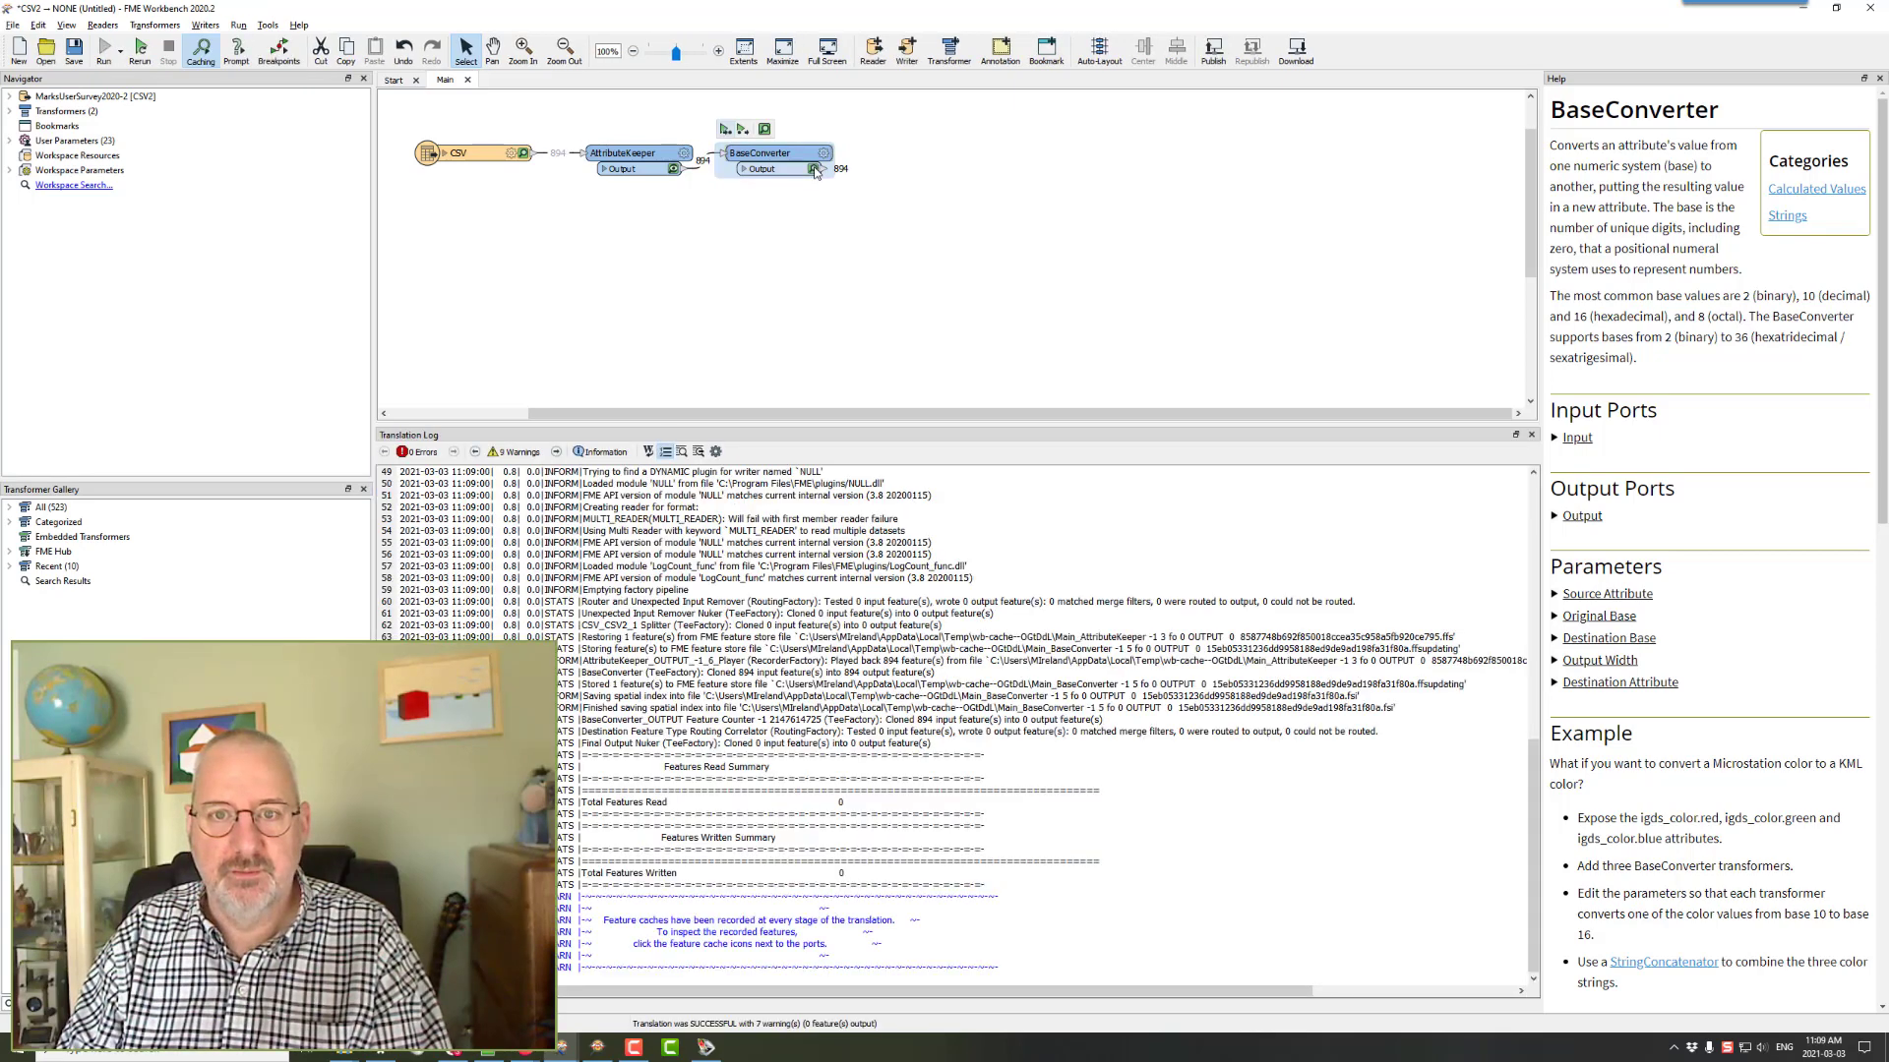
left_click(812, 169)
scroll(952, 748, "down", 7)
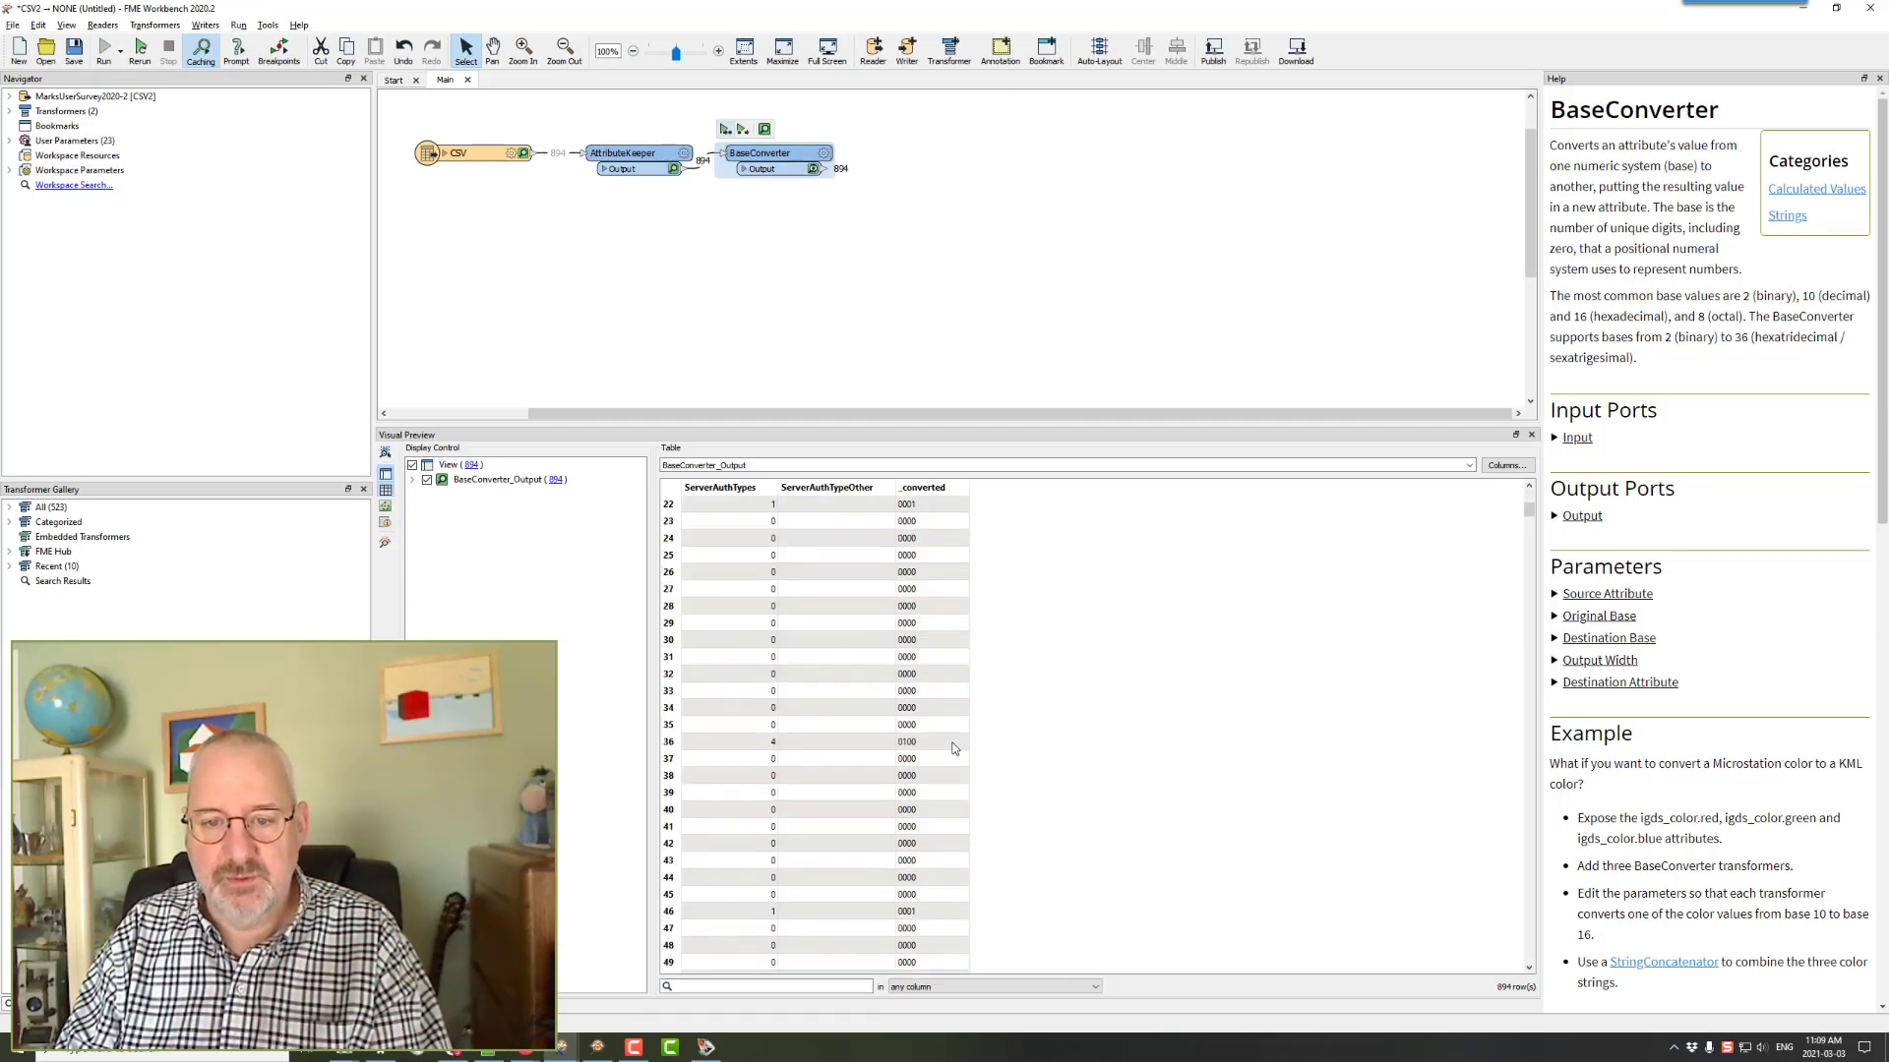
scroll(952, 748, "up", 7)
left_click(723, 487)
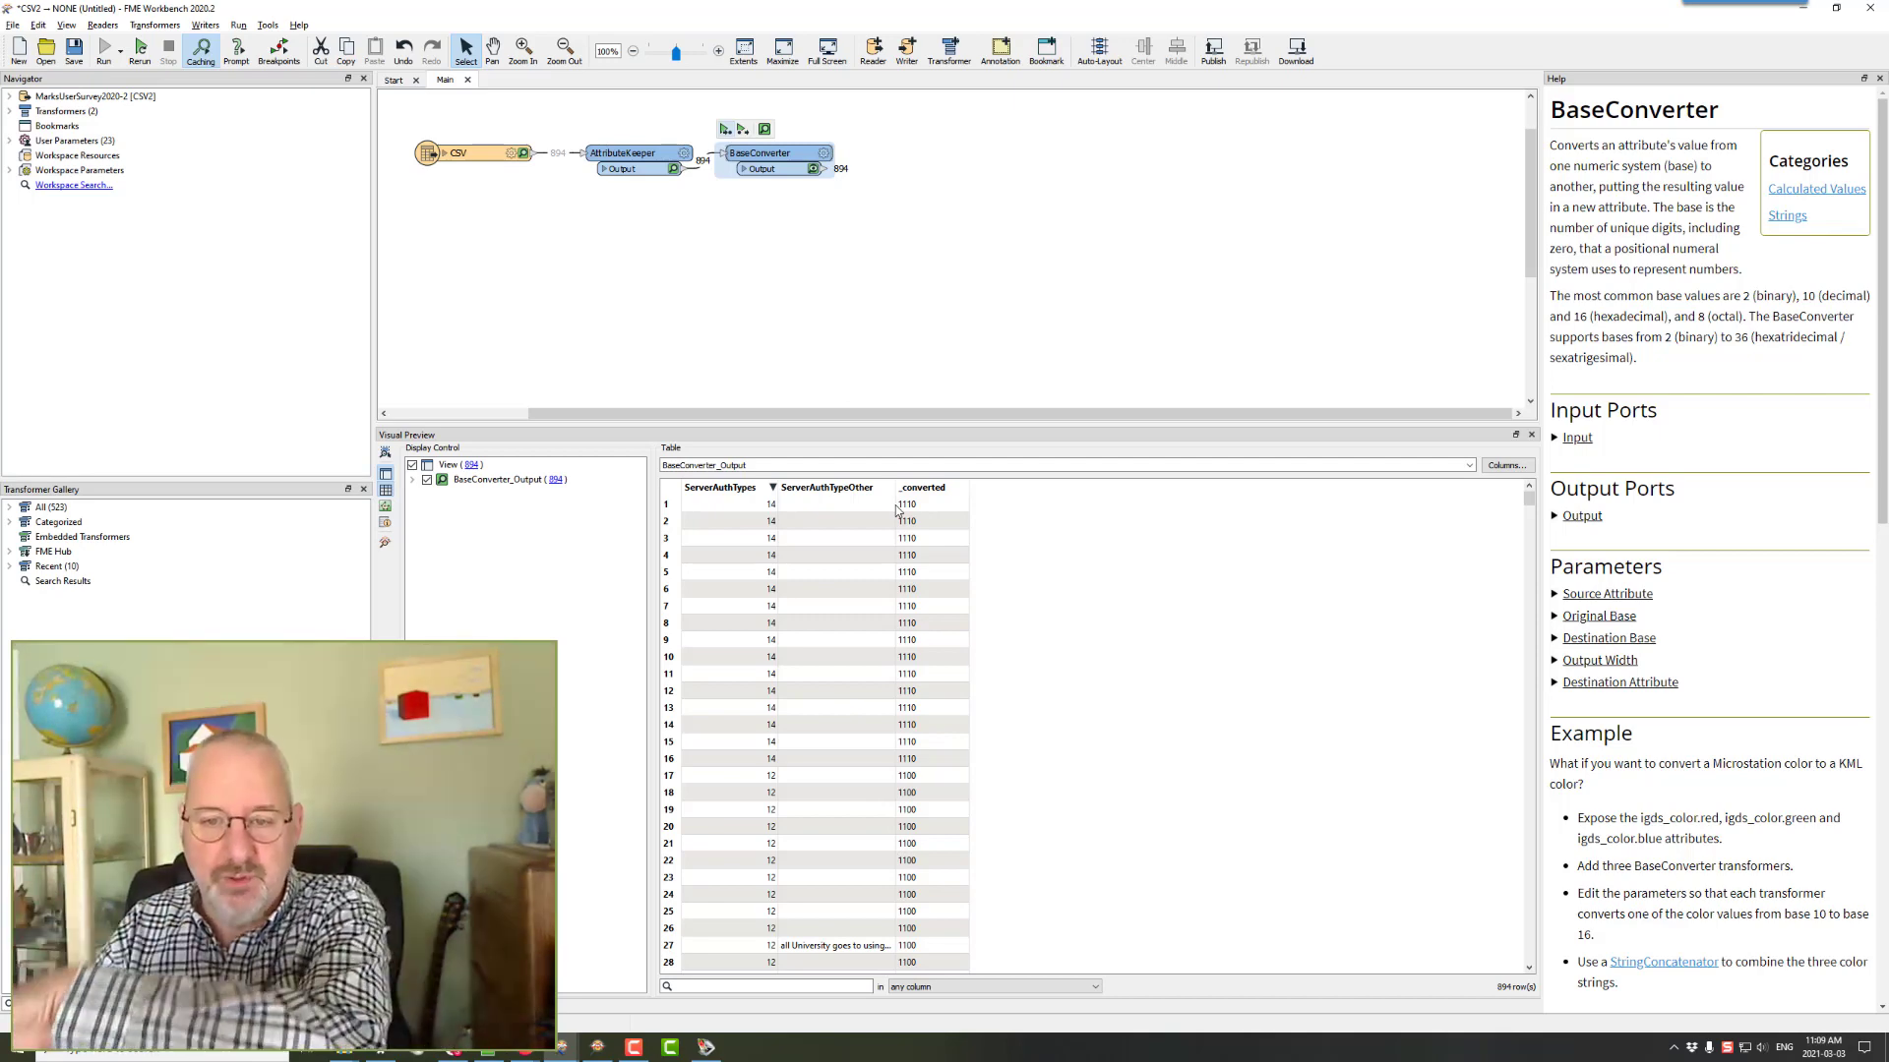
scroll(994, 751, "down", 8)
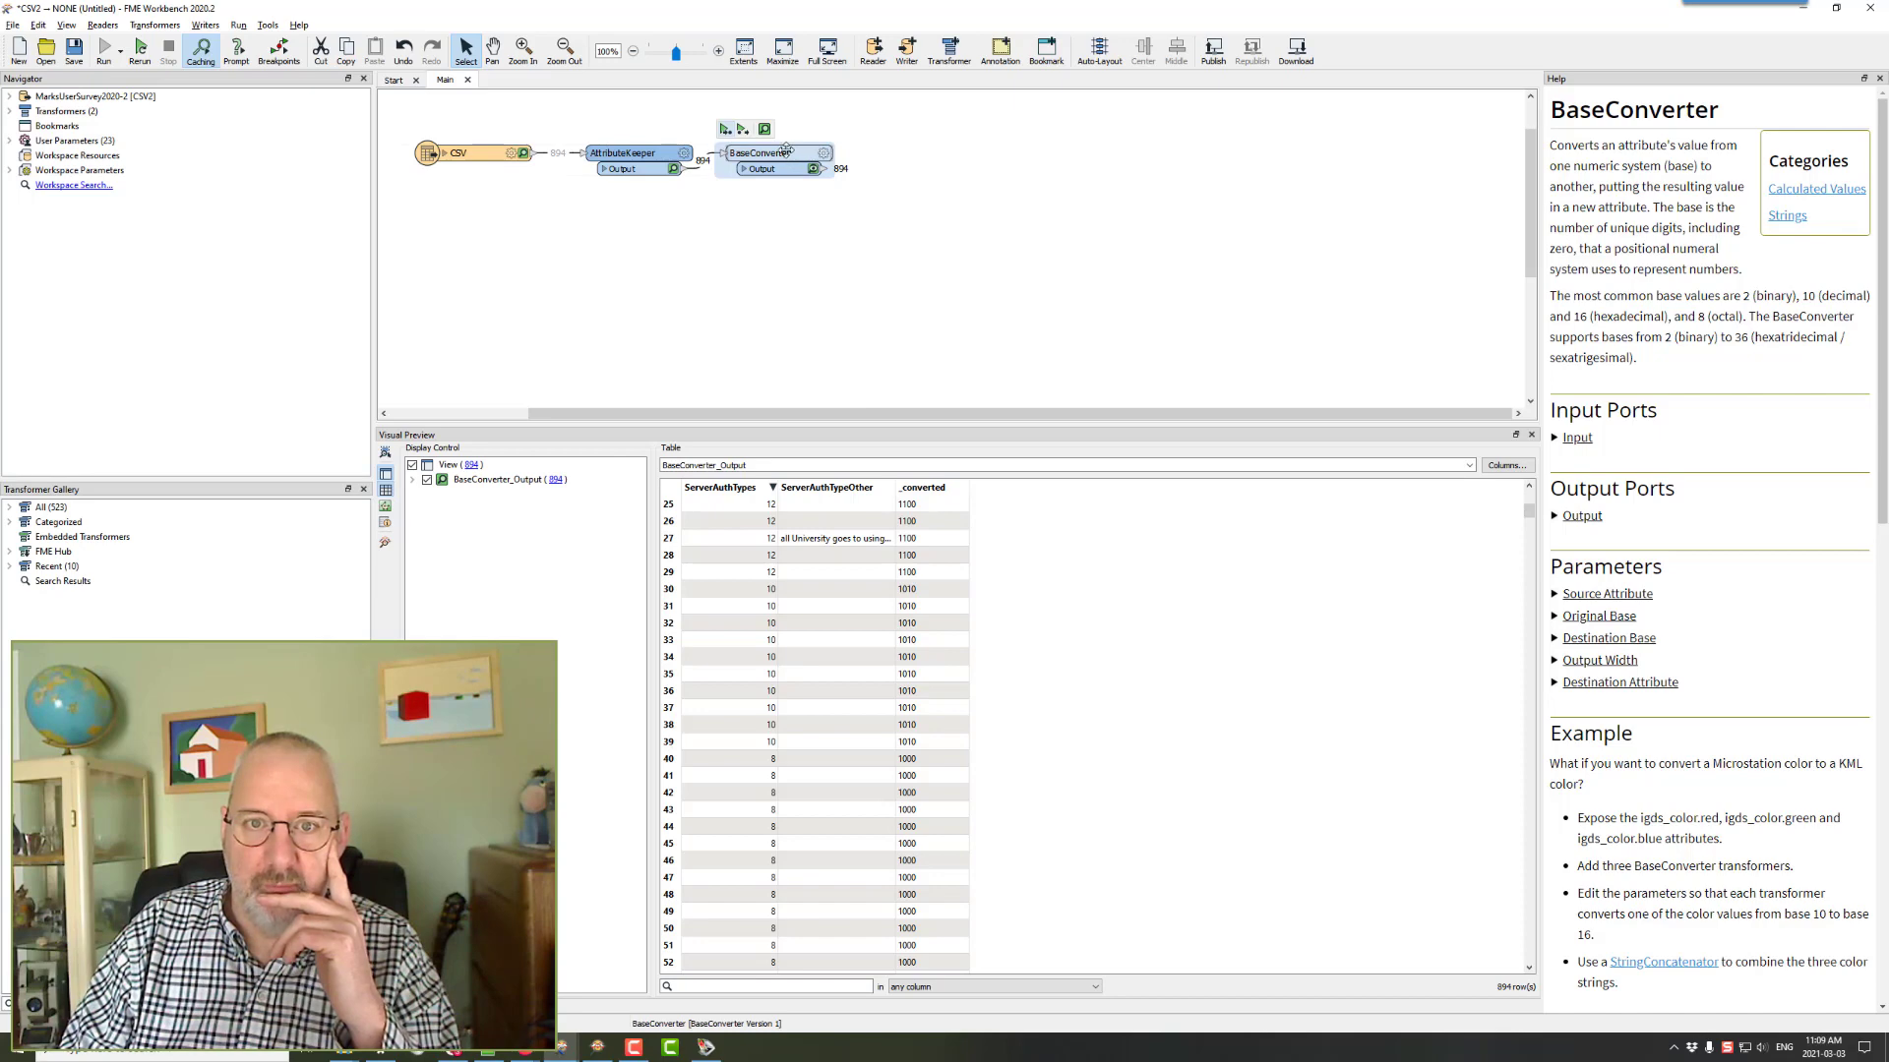
left_click_drag(786, 153, 792, 153)
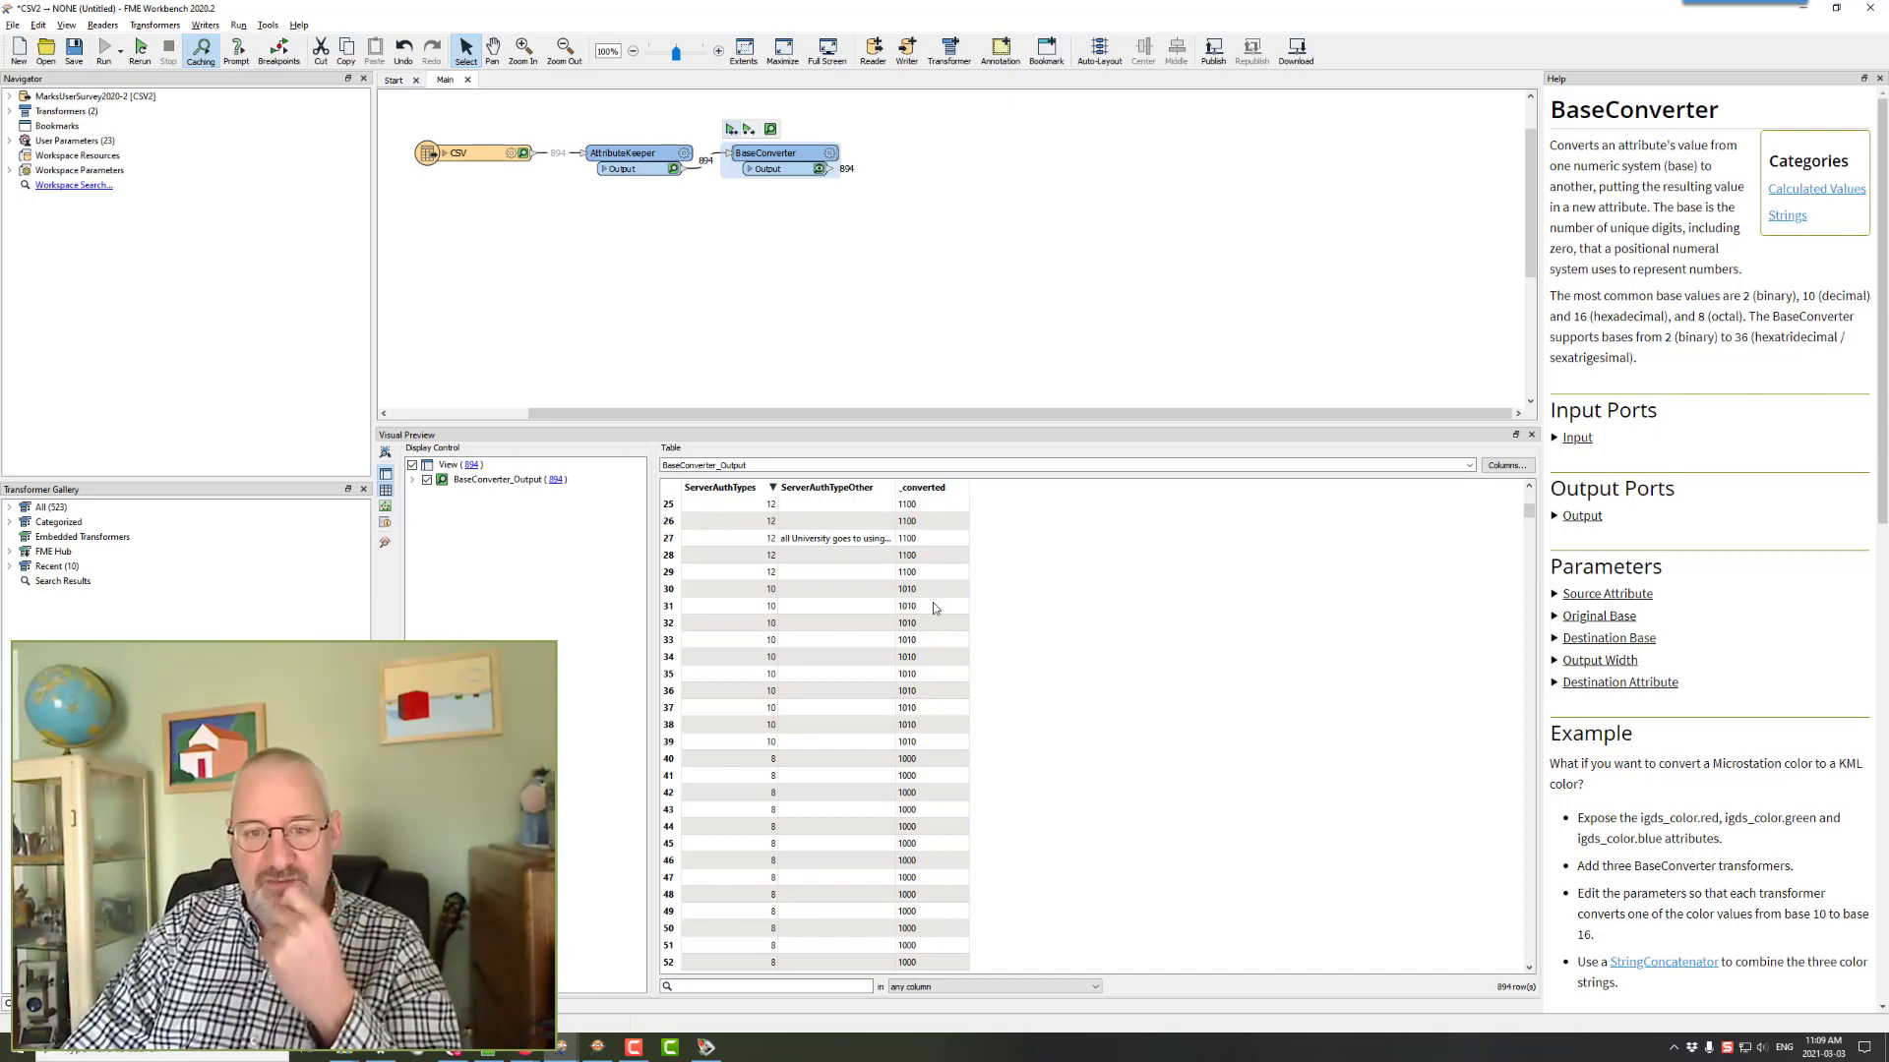
left_click(641, 161)
left_click_drag(640, 161, 635, 155)
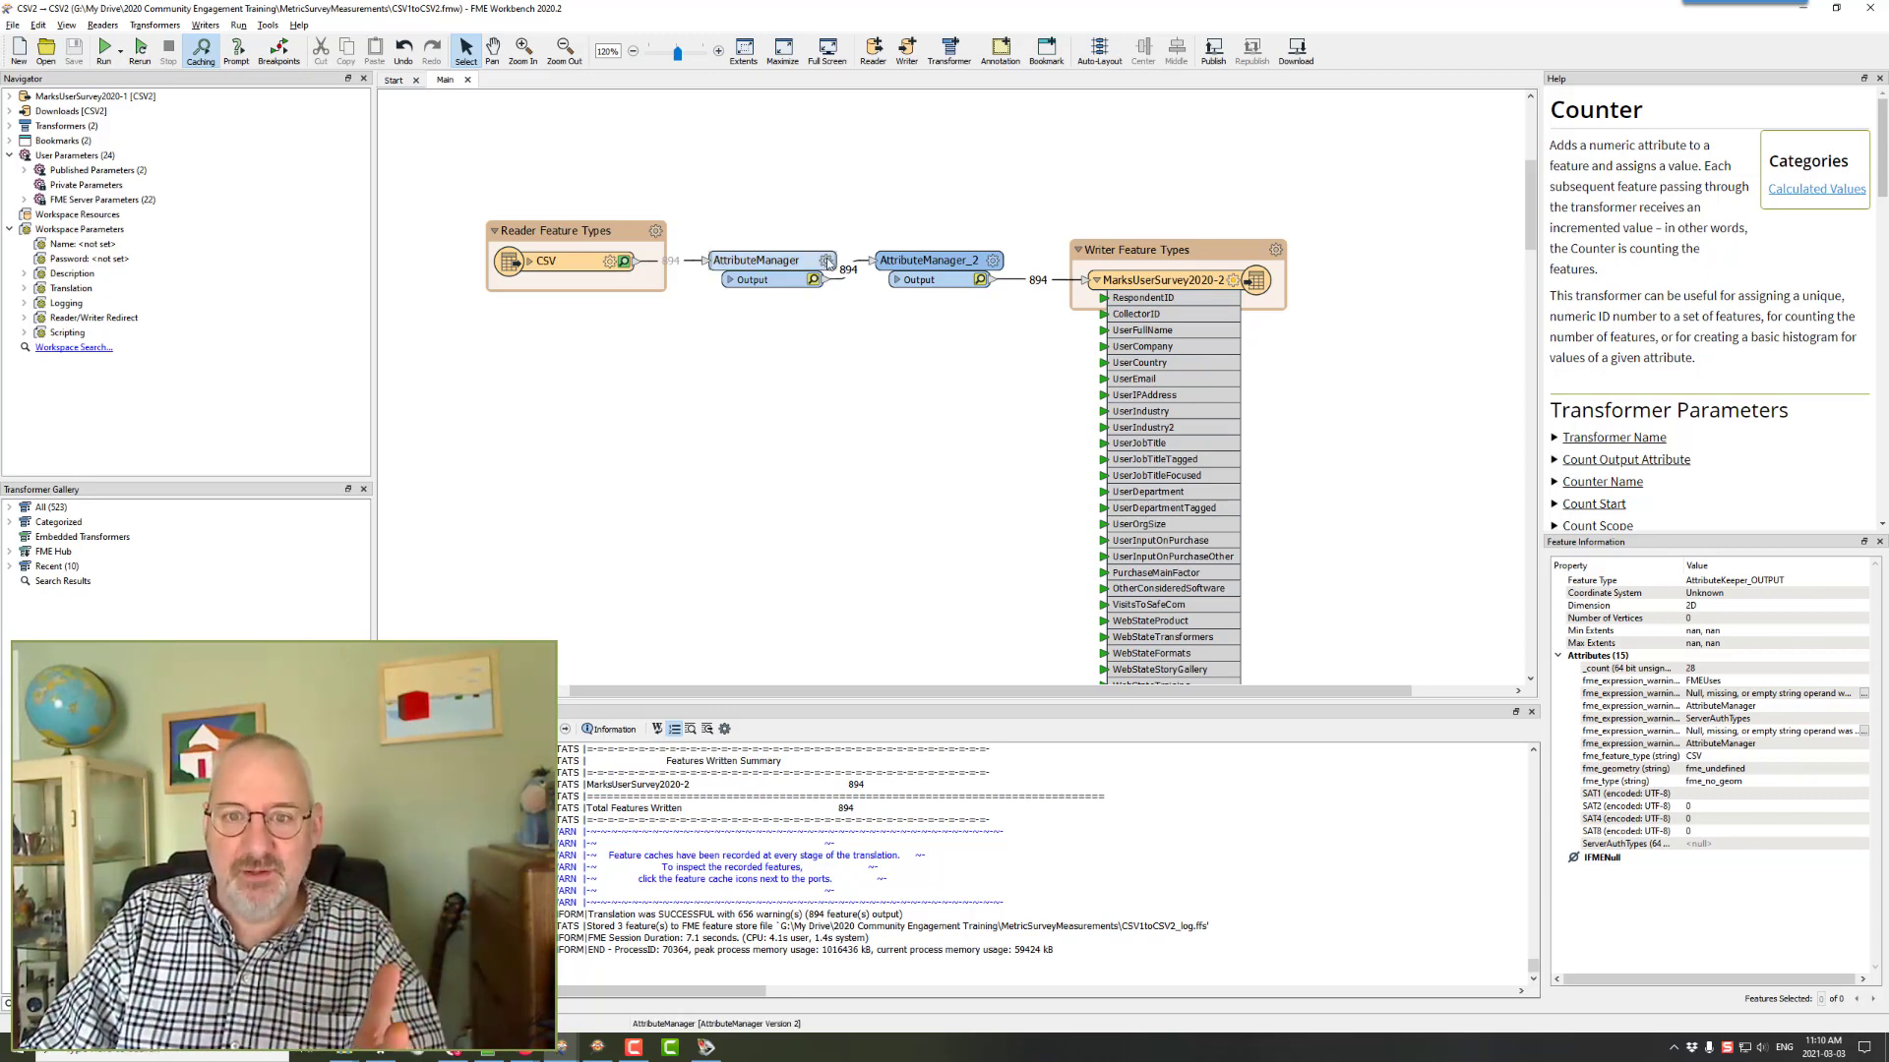
- Switch to the CSV1toCSV2 workspace and review the summary of the AttributeManager's attribute actions
mouse_move(827, 262)
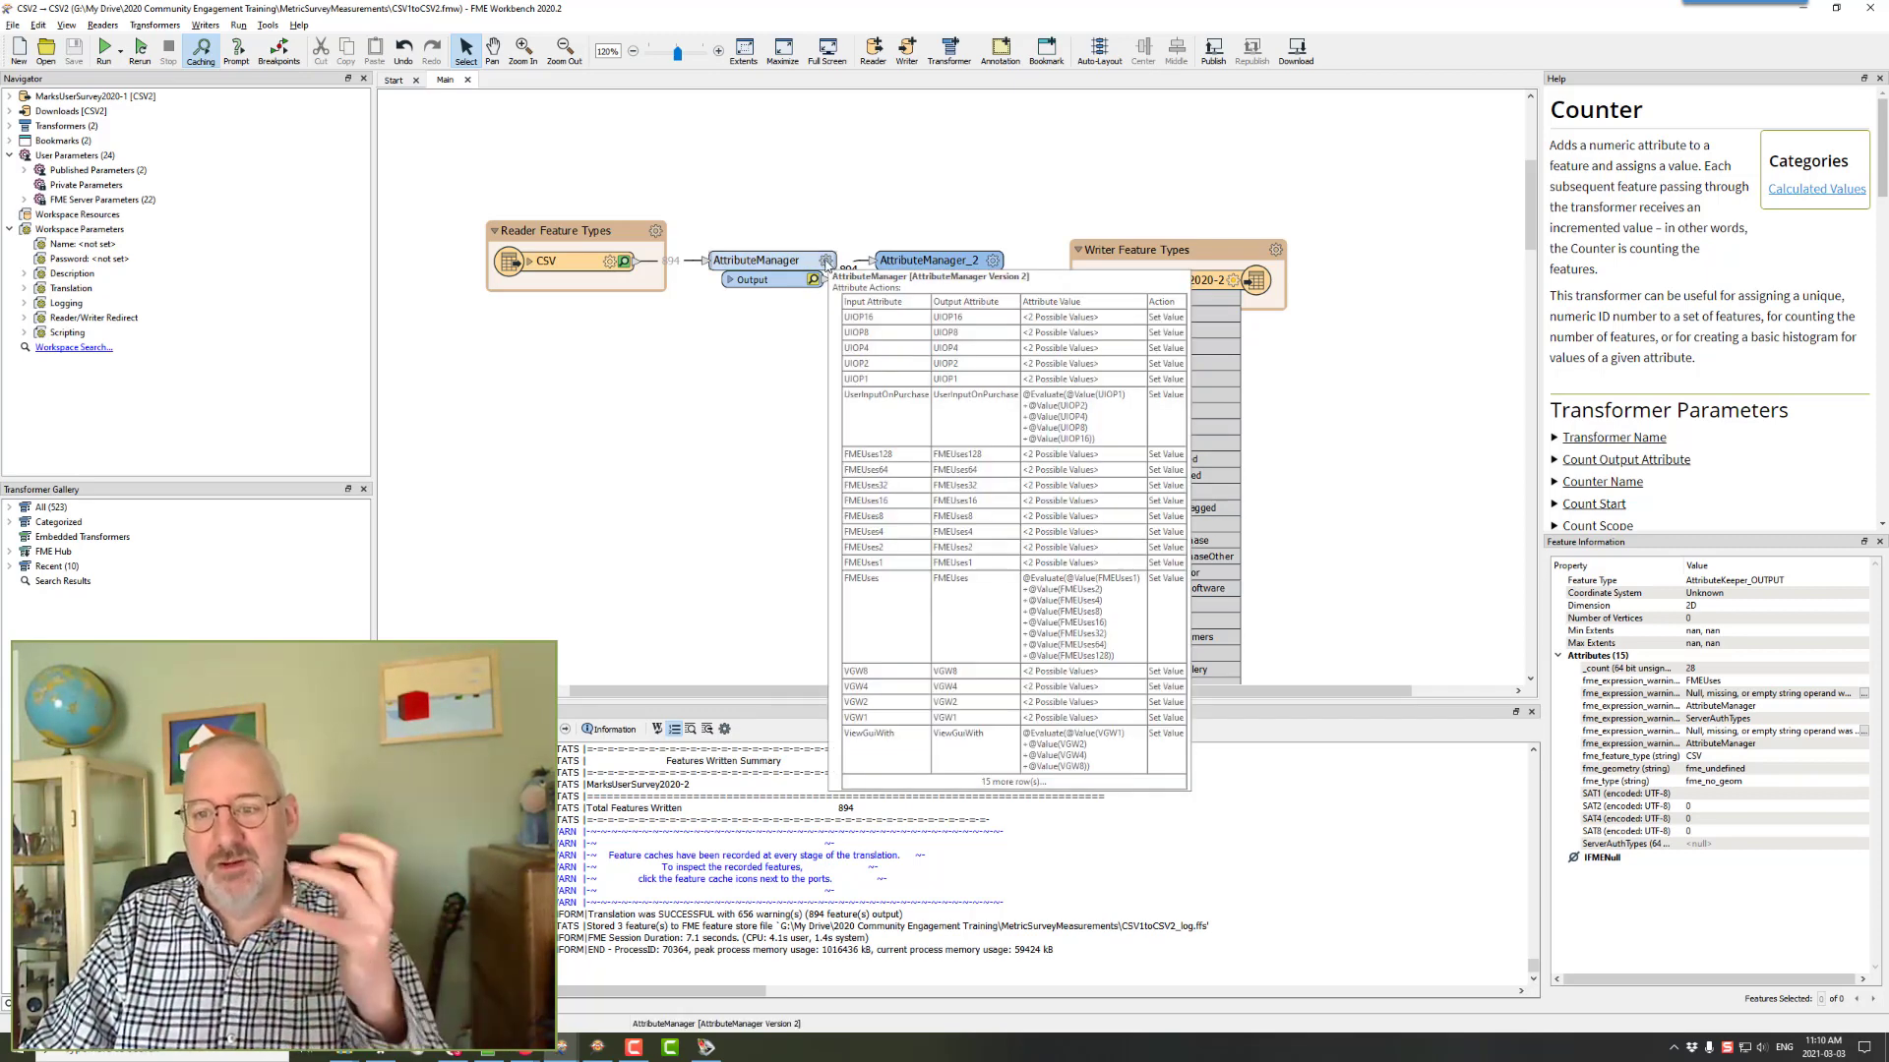